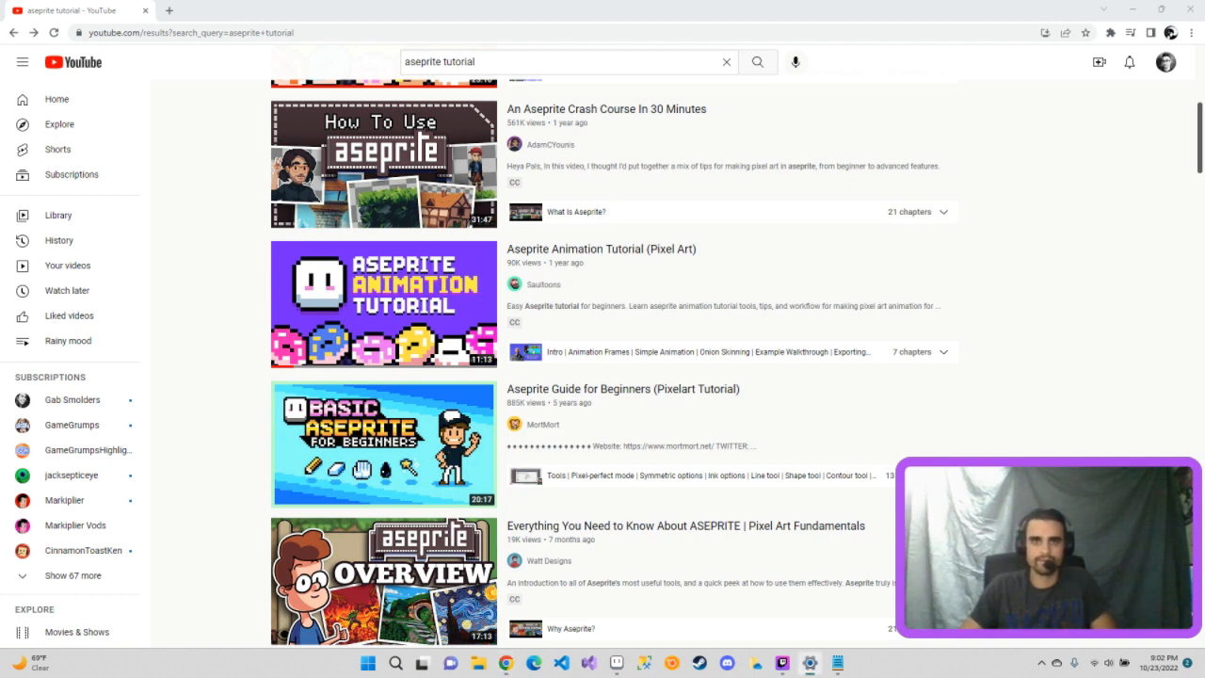
click(1136, 9)
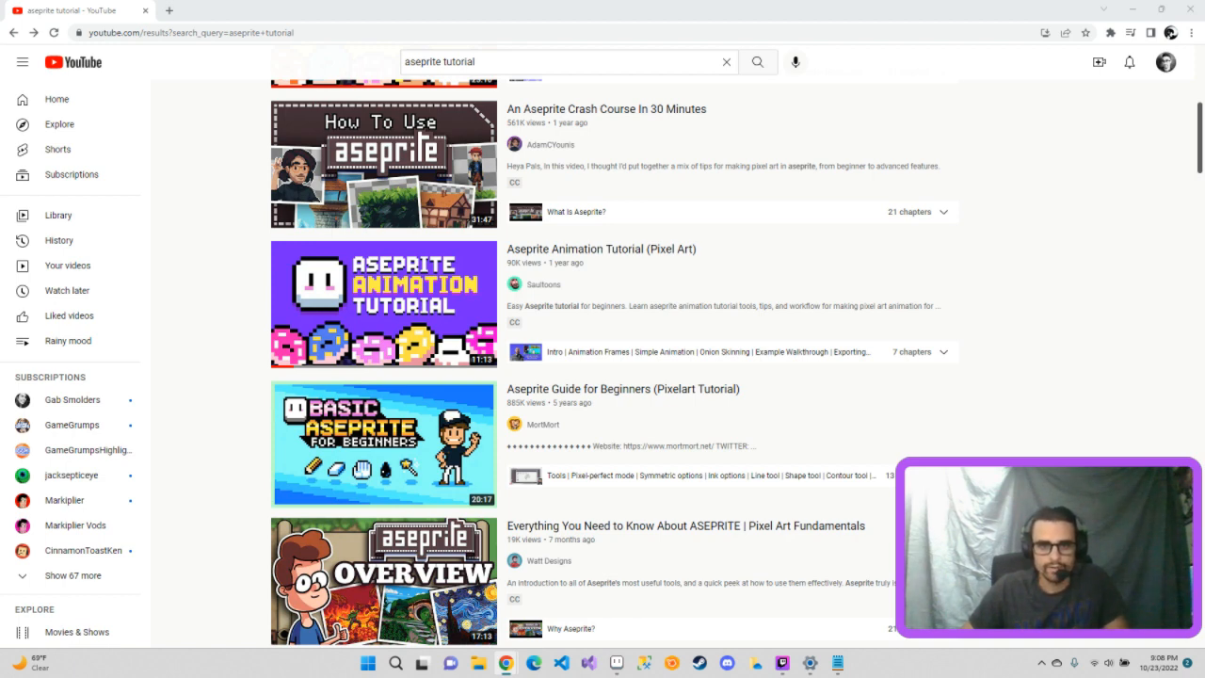
key(alt+Tab)
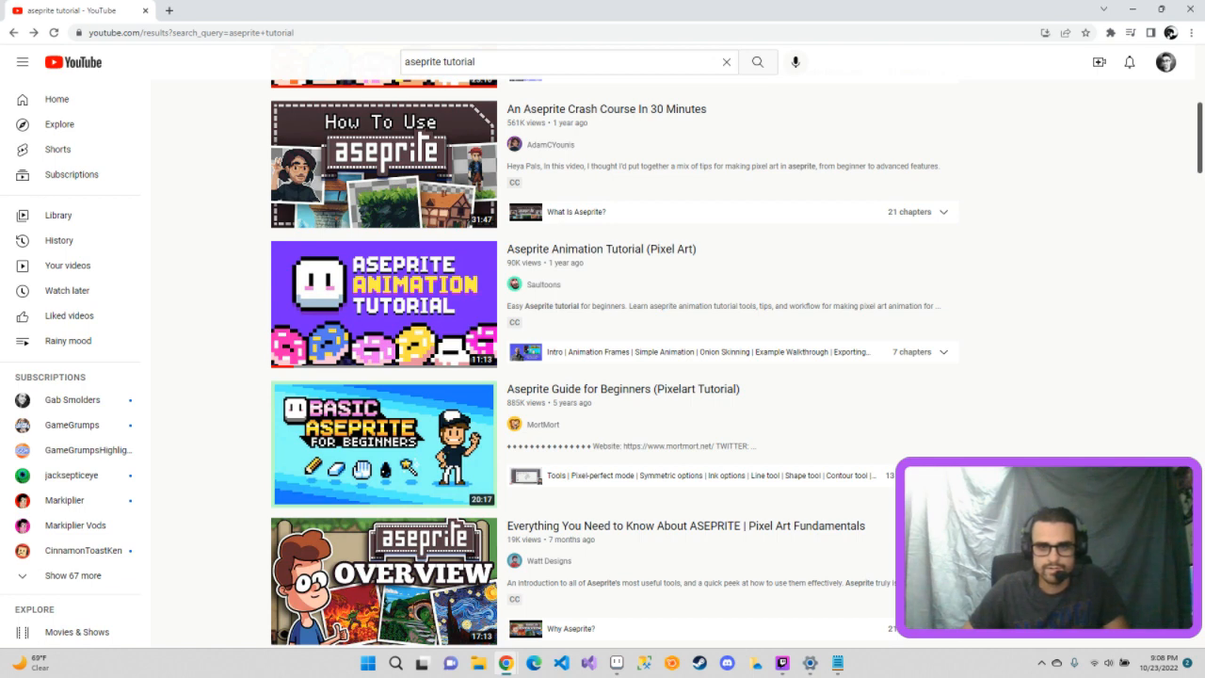
key(alt+Tab)
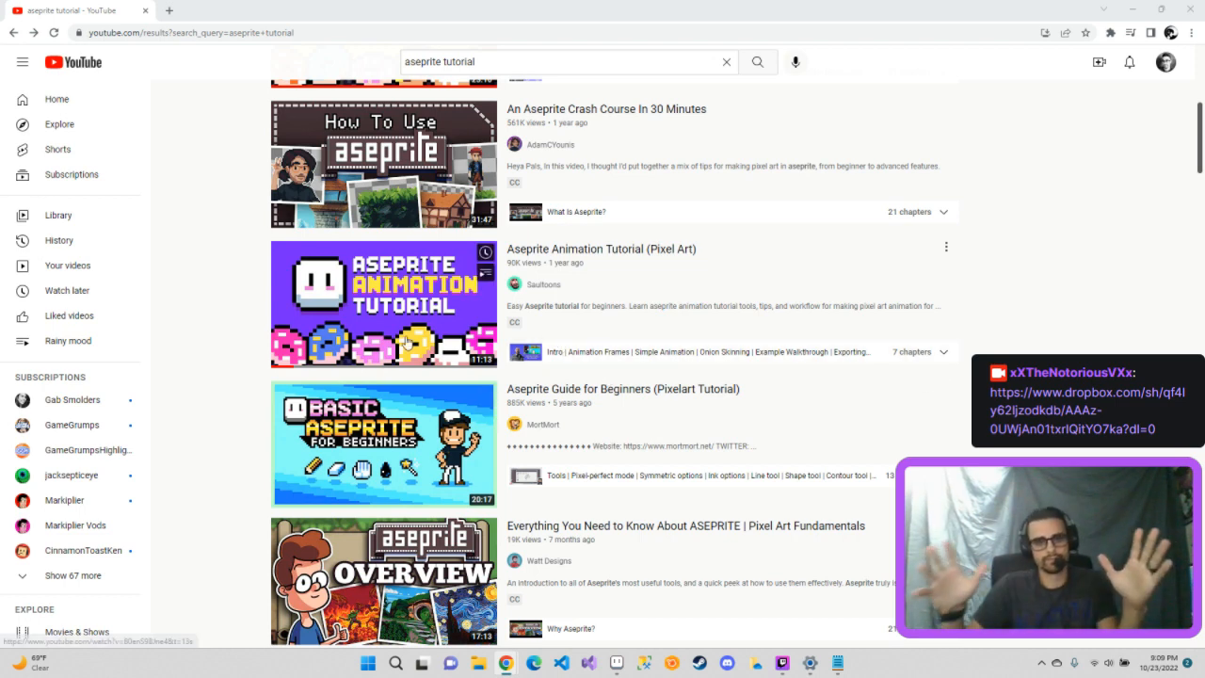
- Play the "Aseprite Animation Tutorial (Pixel Art)" video from the search results, skip the ad, and pause at the Challenge 1 card
scroll(414, 329, up, 3)
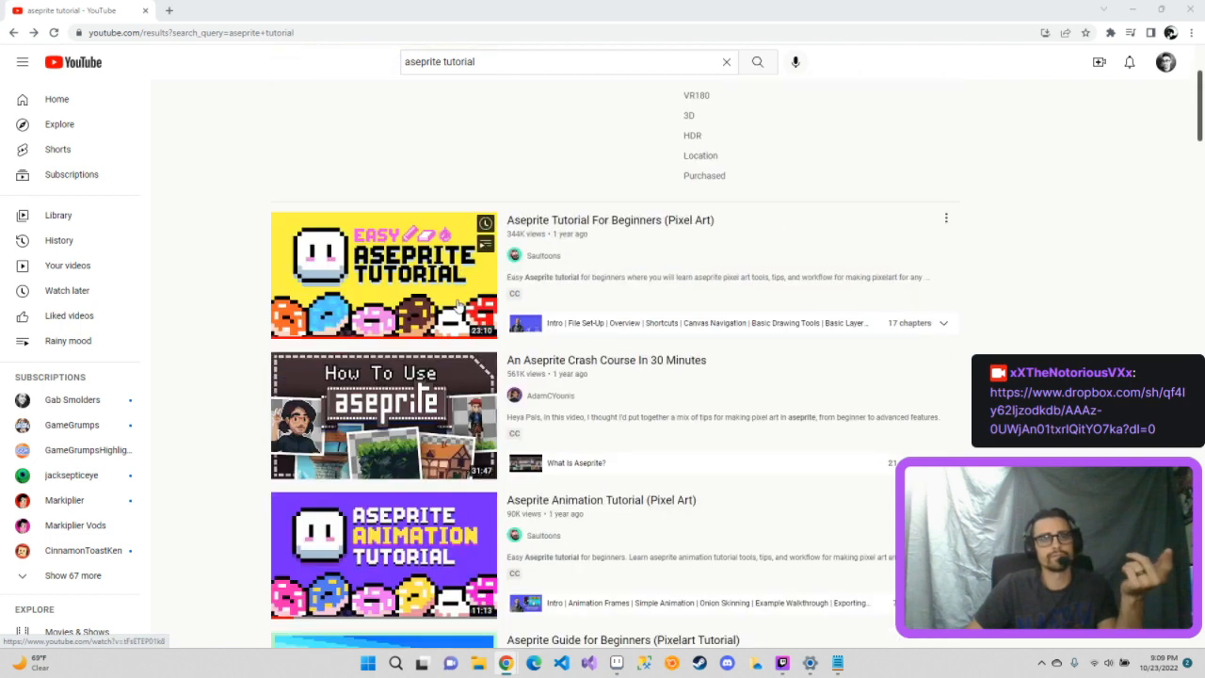
scroll(458, 306, down, 2)
scroll(612, 395, down, 2)
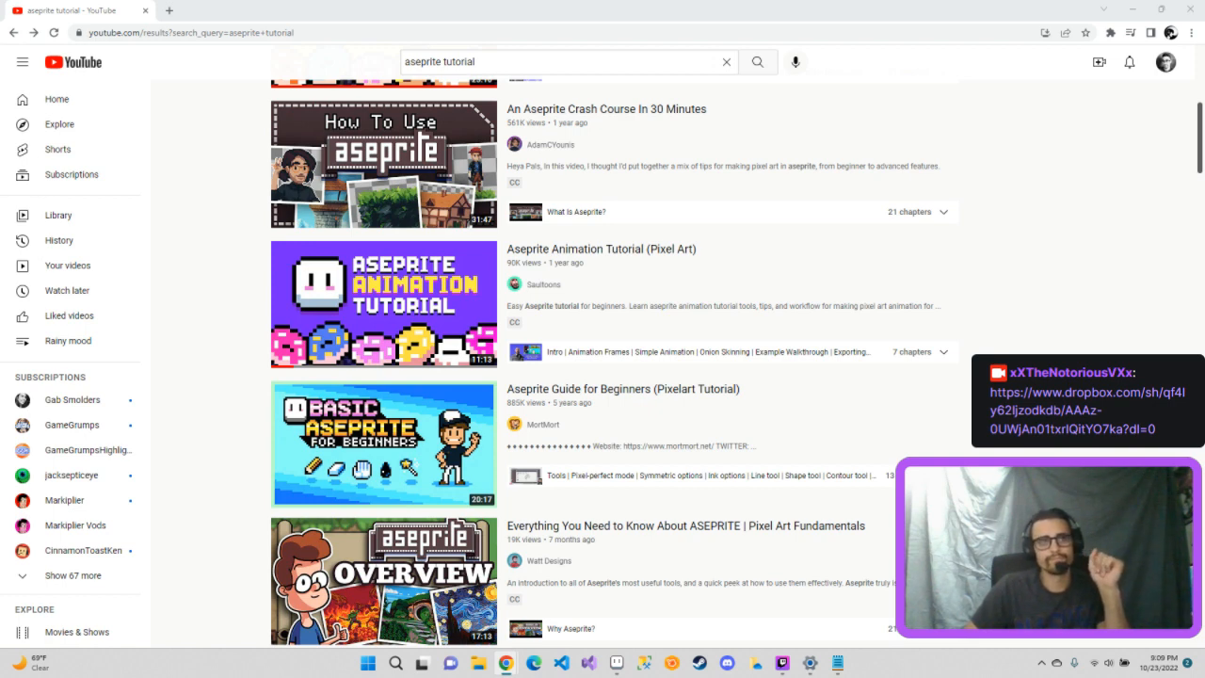
click(423, 336)
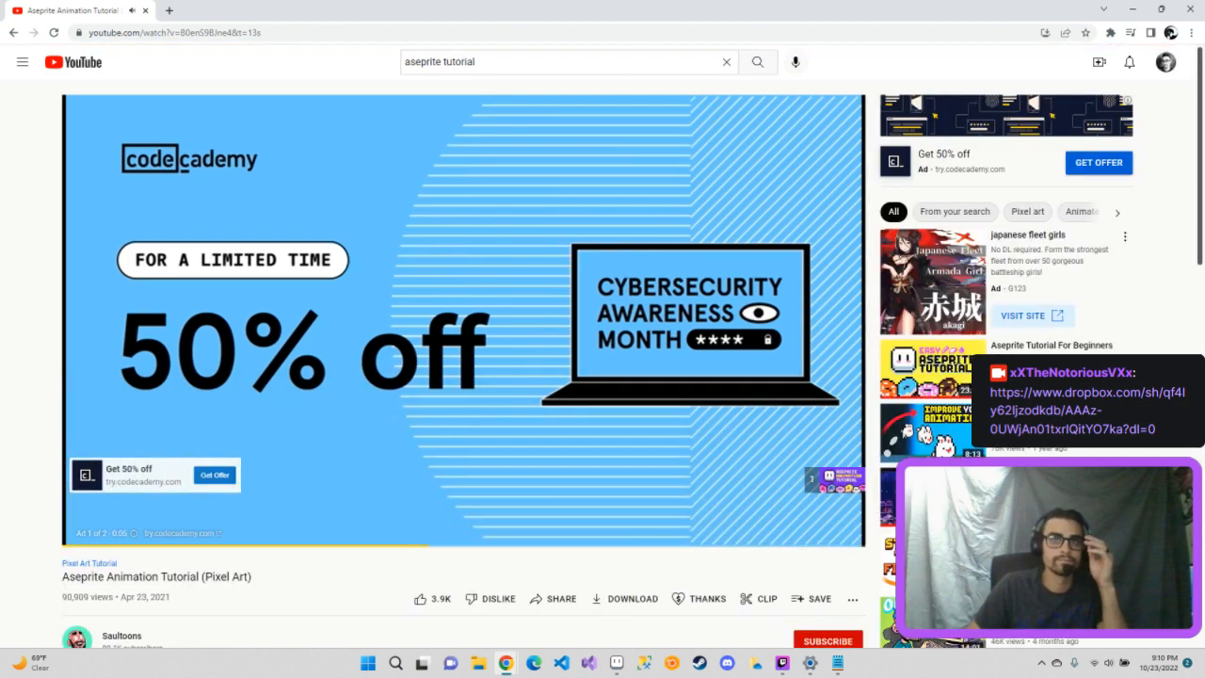
click(828, 482)
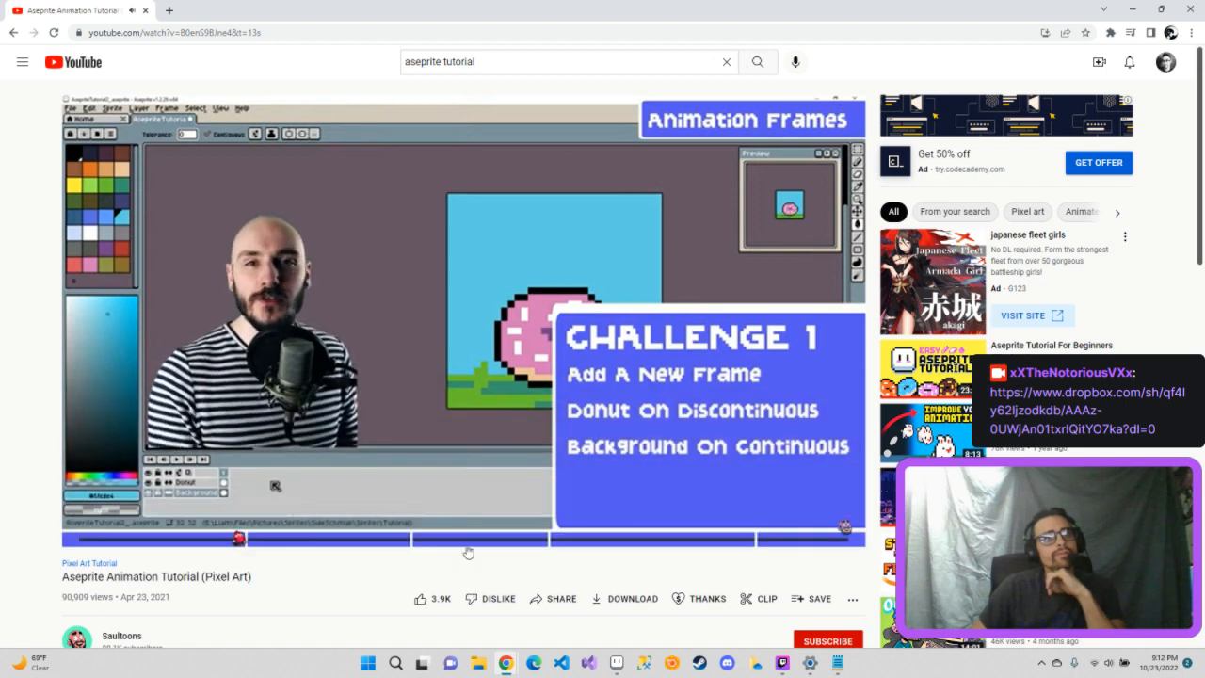
click(449, 455)
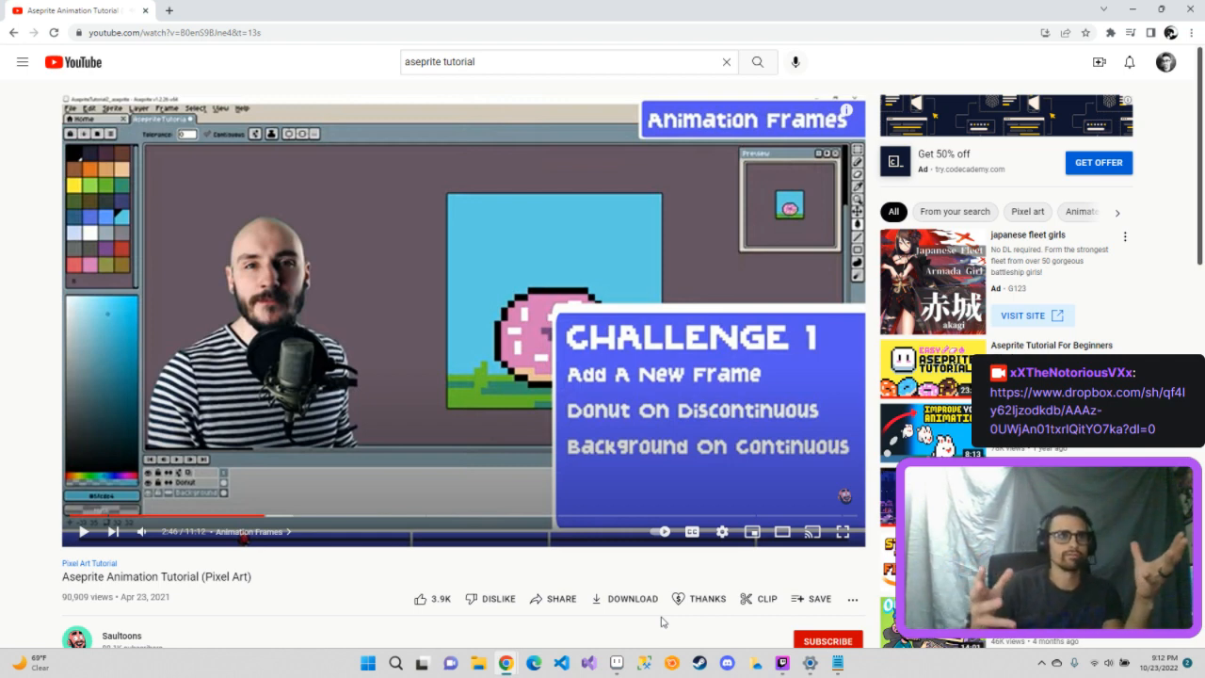
- Switch to Aseprite and open the settings for a new sprite
click(625, 666)
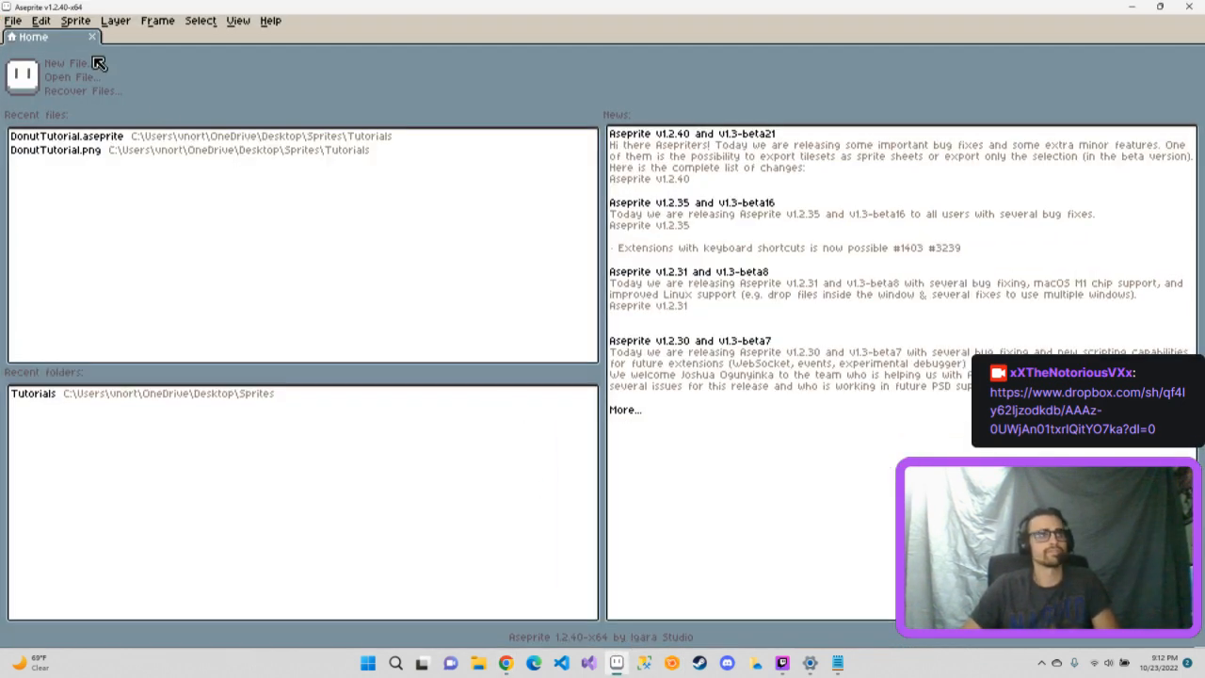
click(14, 21)
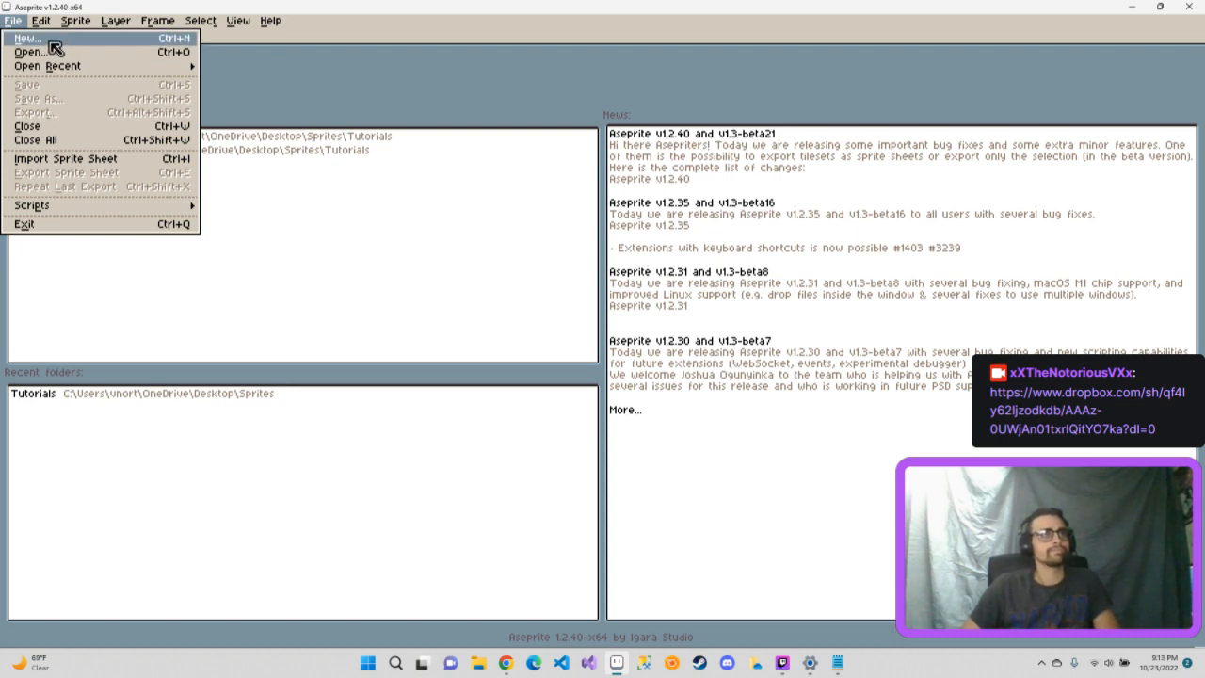
click(54, 47)
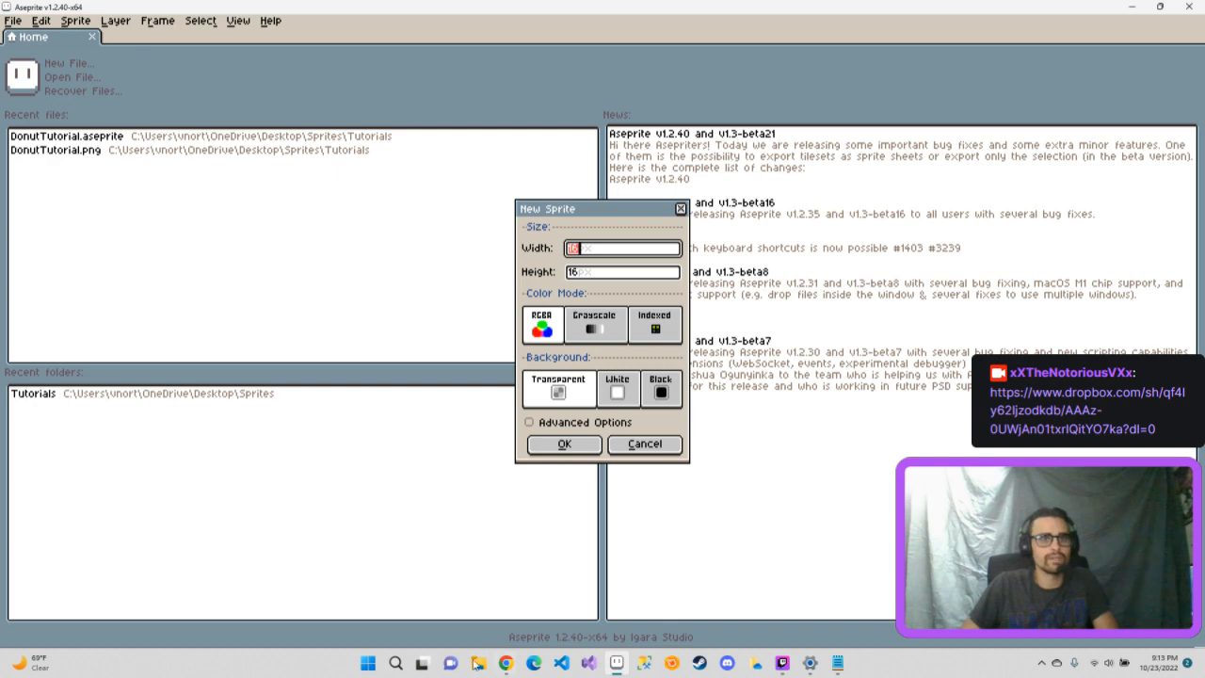
- Check the paused tutorial video in Chrome and return to the new sprite settings in Aseprite
mouse_move(505, 663)
click(513, 631)
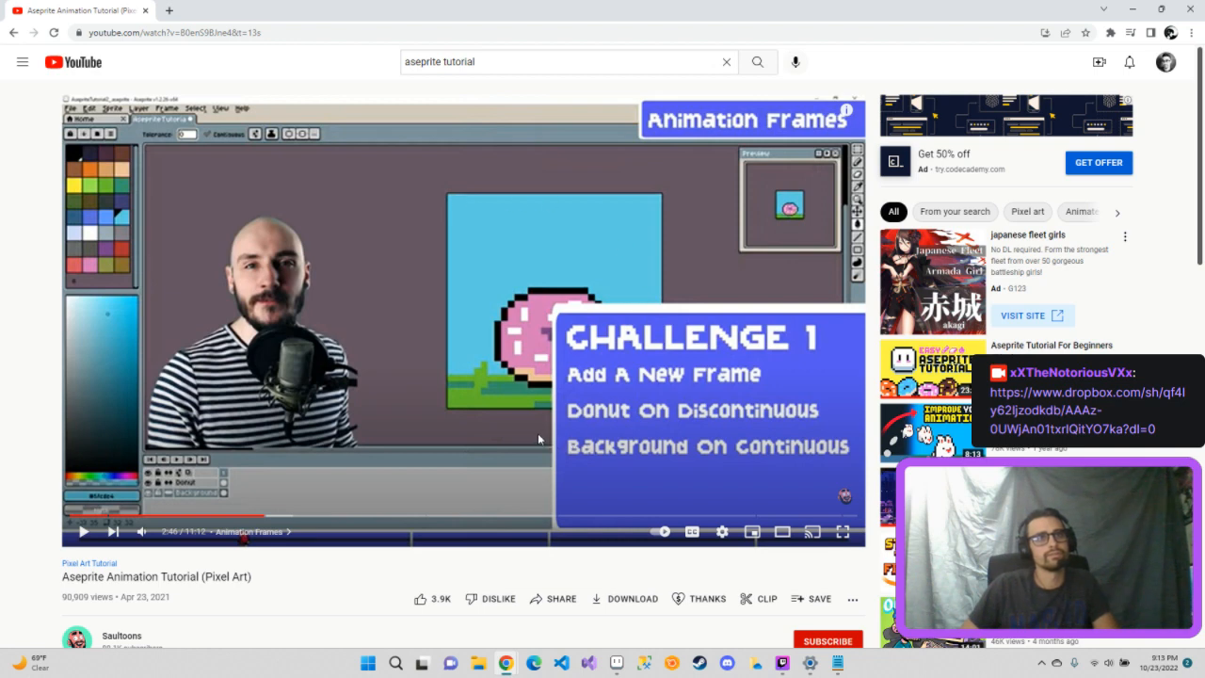
mouse_move(516, 664)
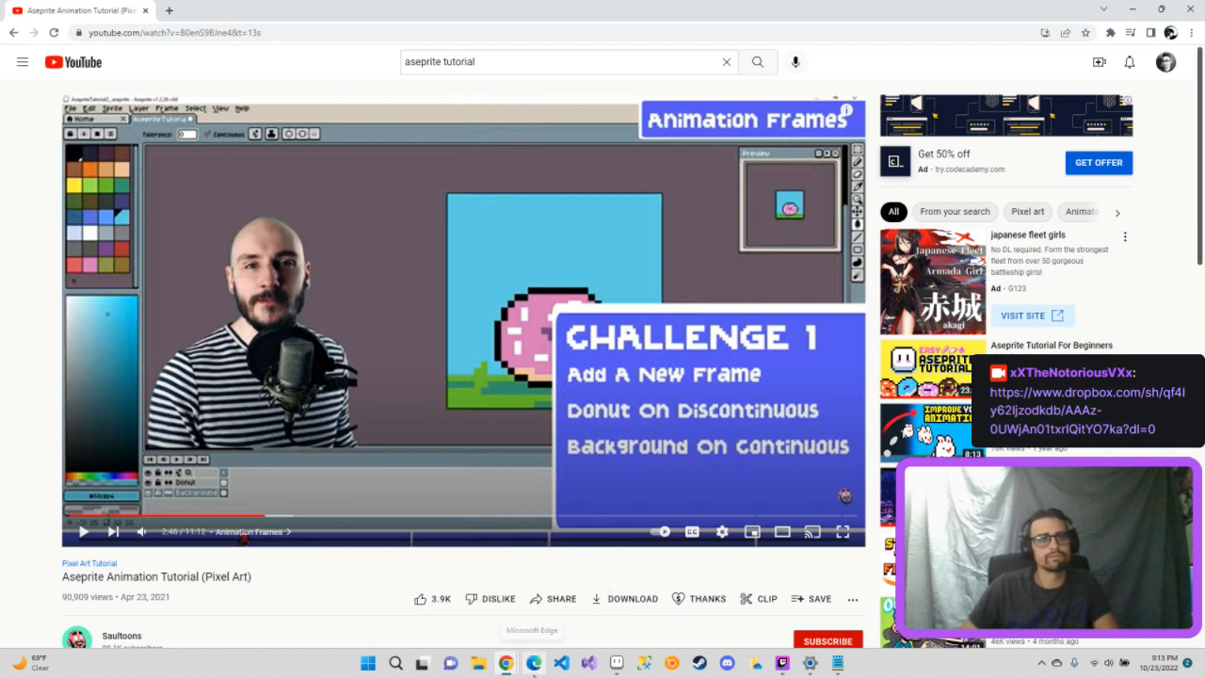
click(617, 662)
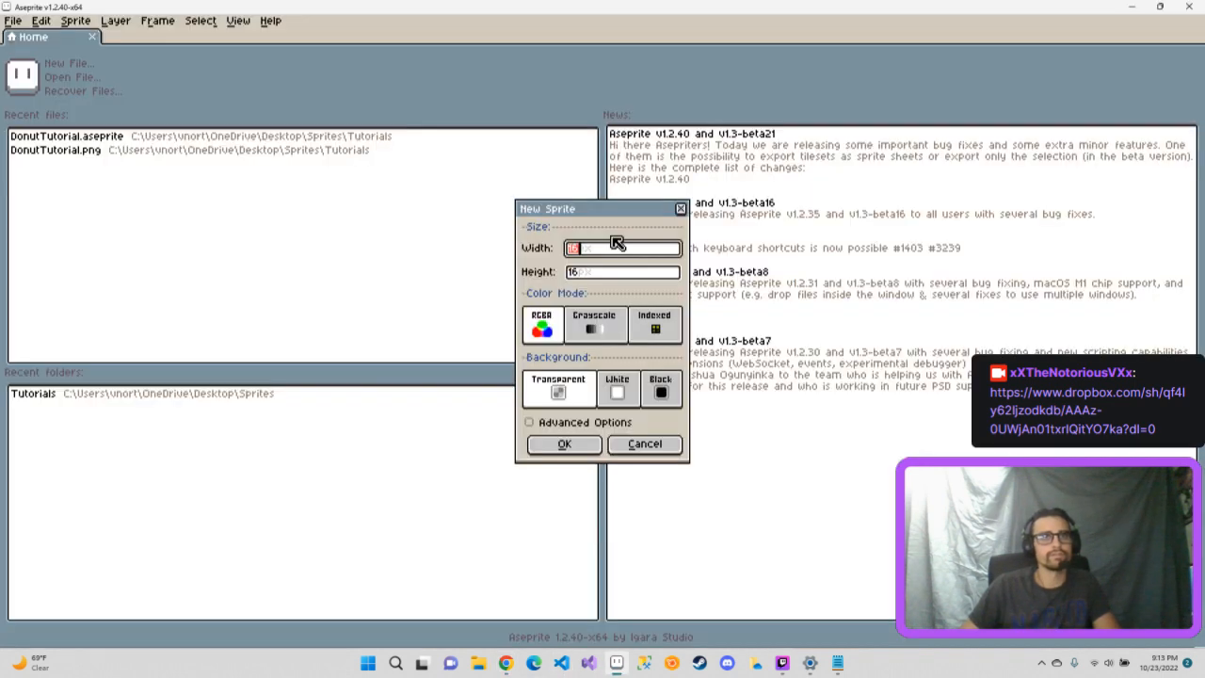
- Create a new sprite 32 px wide and 32 px high with RGBA color mode and a transparent background
text(2)
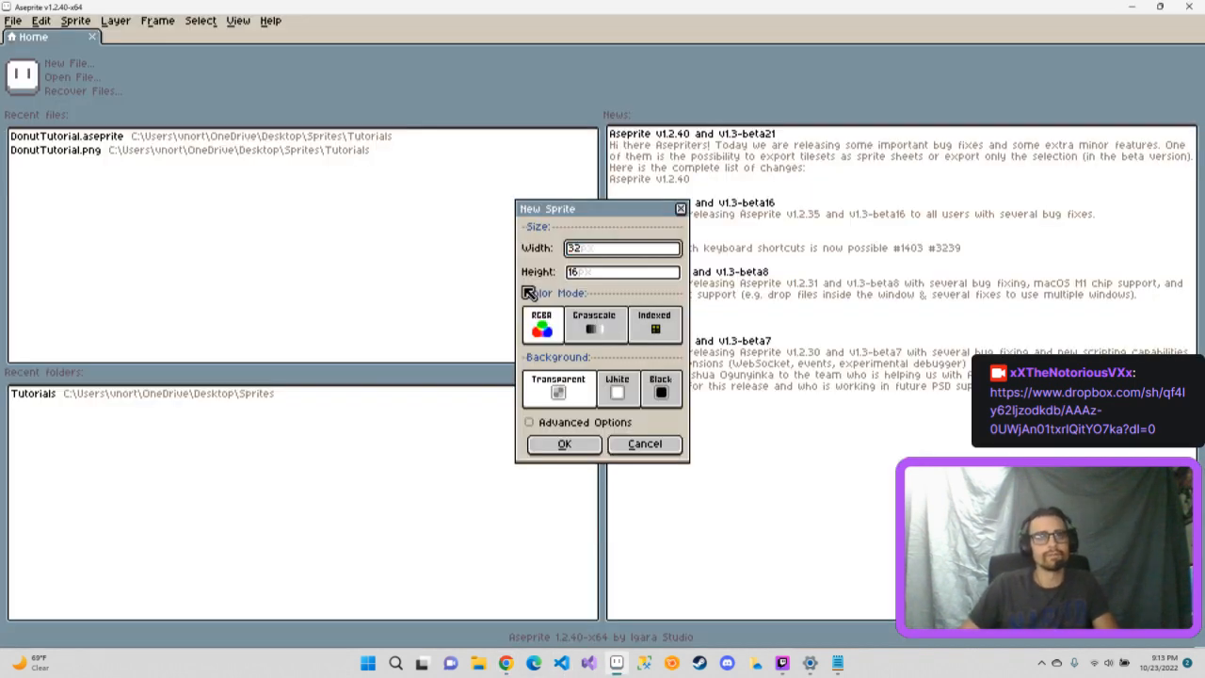
click(590, 277)
text(32)
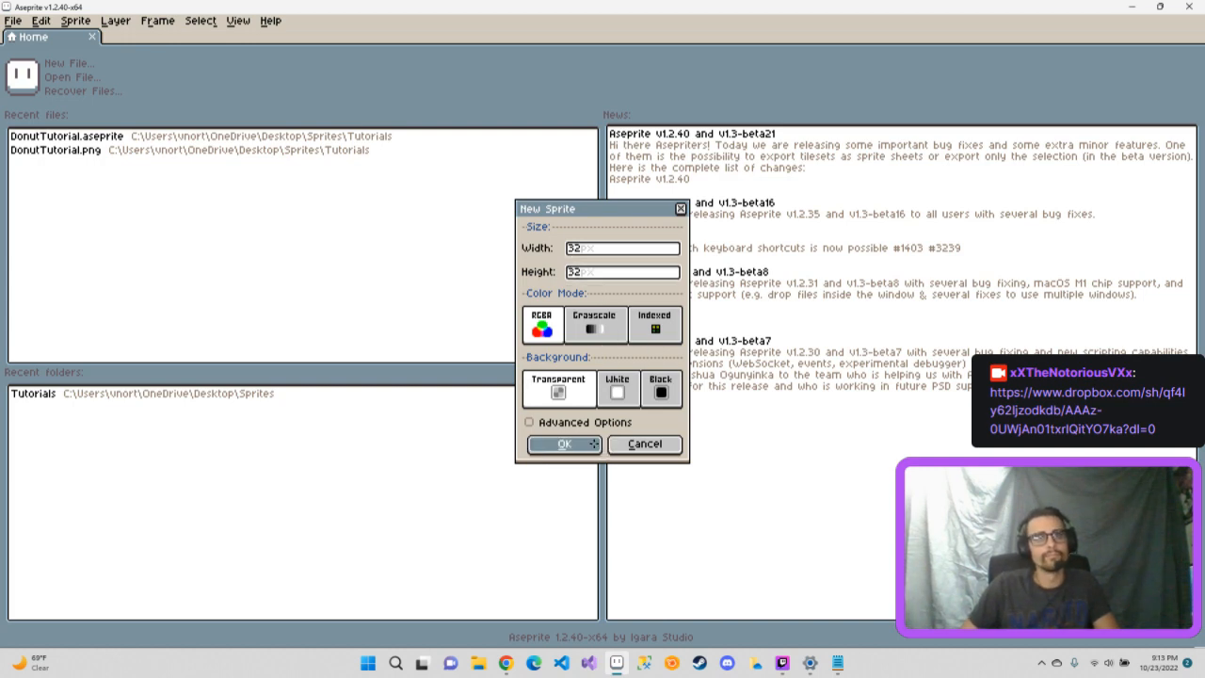
click(565, 444)
scroll(716, 304, up, 6)
scroll(622, 248, down, 3)
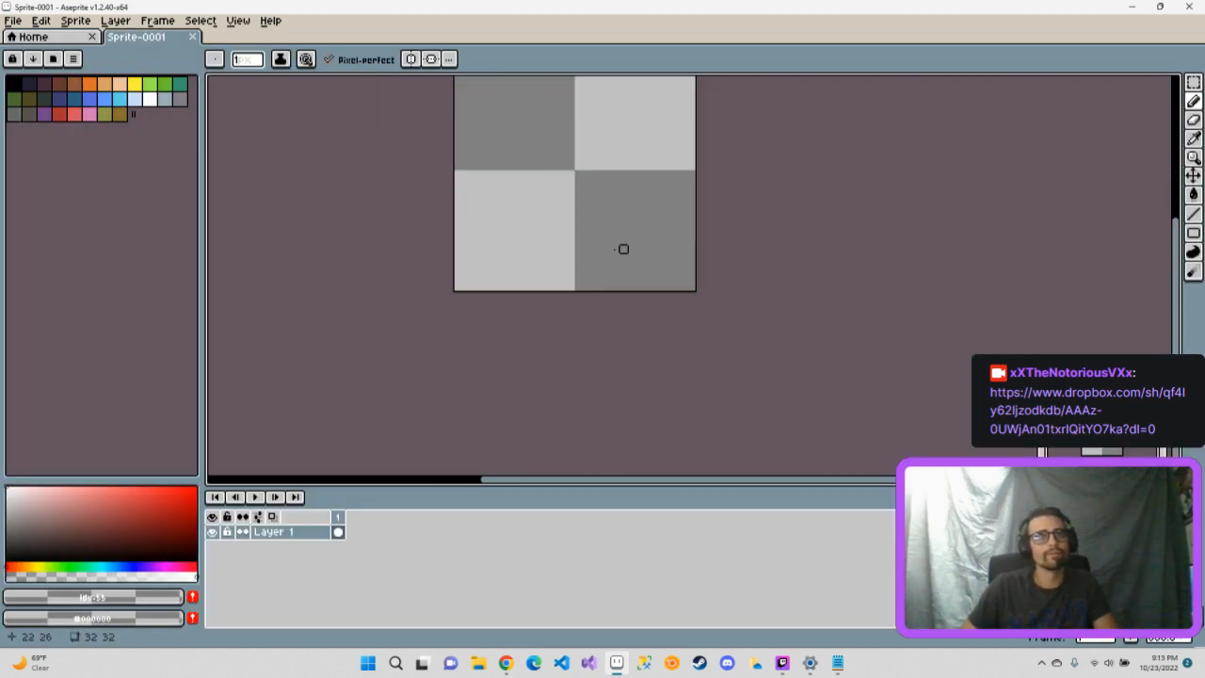
drag(590, 233, 637, 296)
scroll(633, 258, up, 1)
scroll(633, 258, up, 1)
mouse_move(629, 254)
mouse_down()
mouse_move(635, 242)
mouse_move(623, 252)
mouse_up()
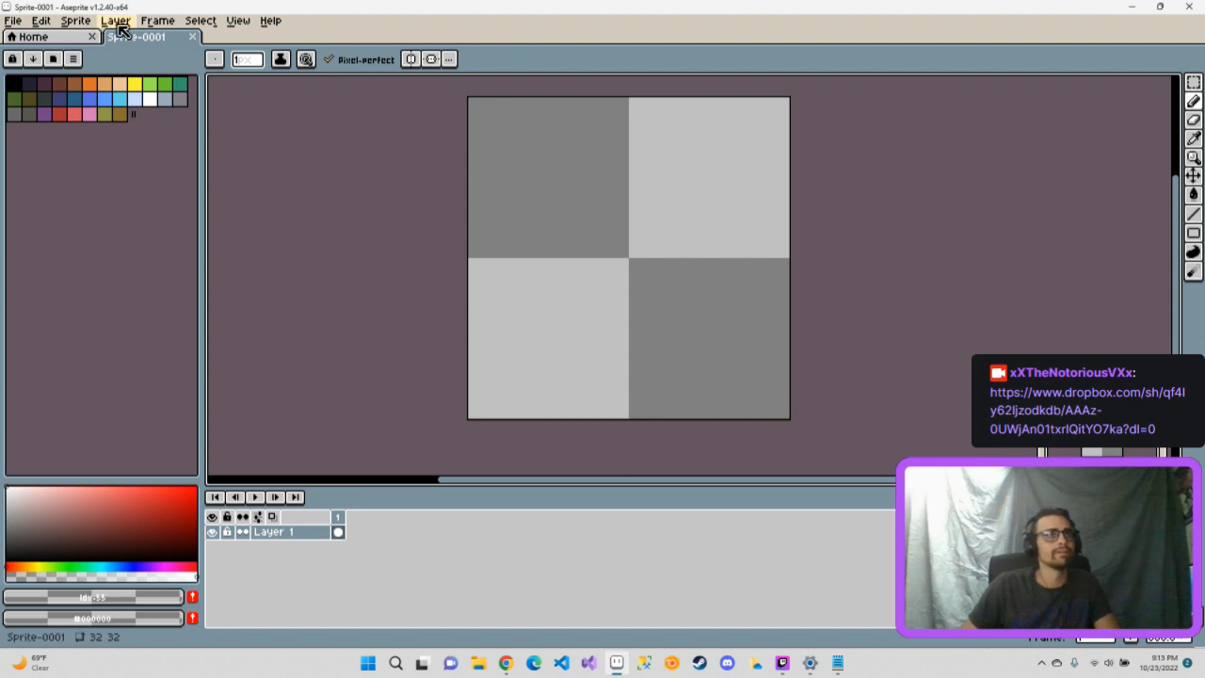
- Set the active document's checkered background to a custom size of 32 by 32 in the preferences and apply it
click(52, 26)
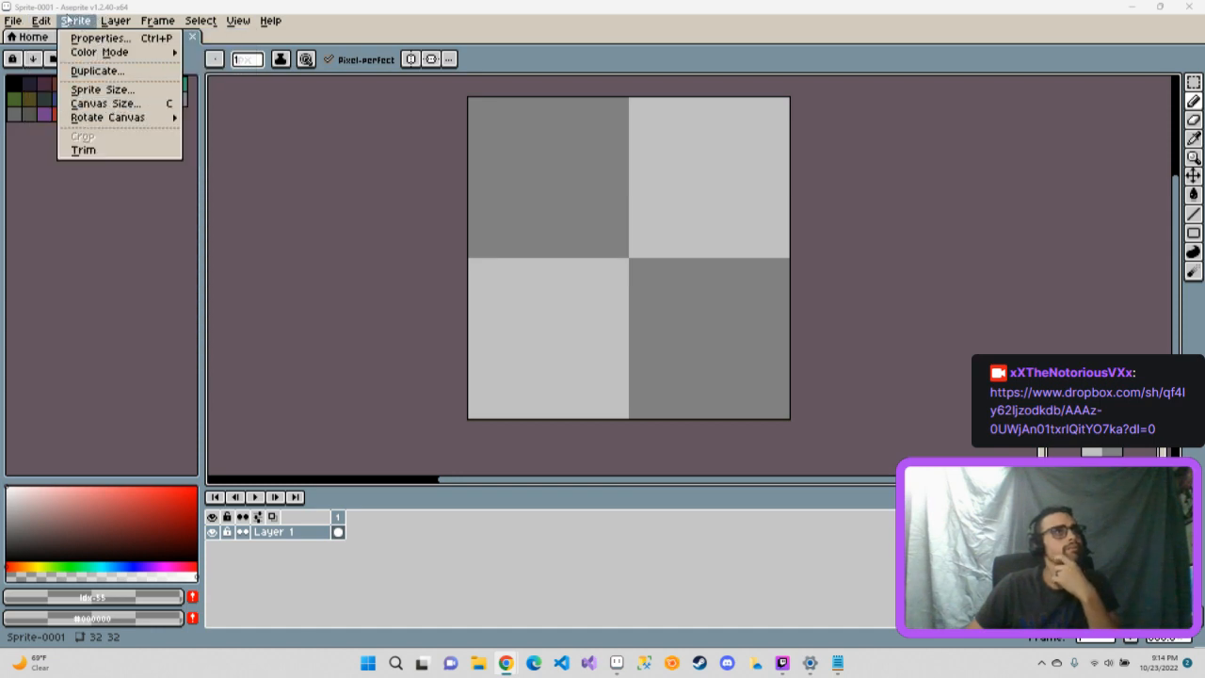
mouse_move(75, 23)
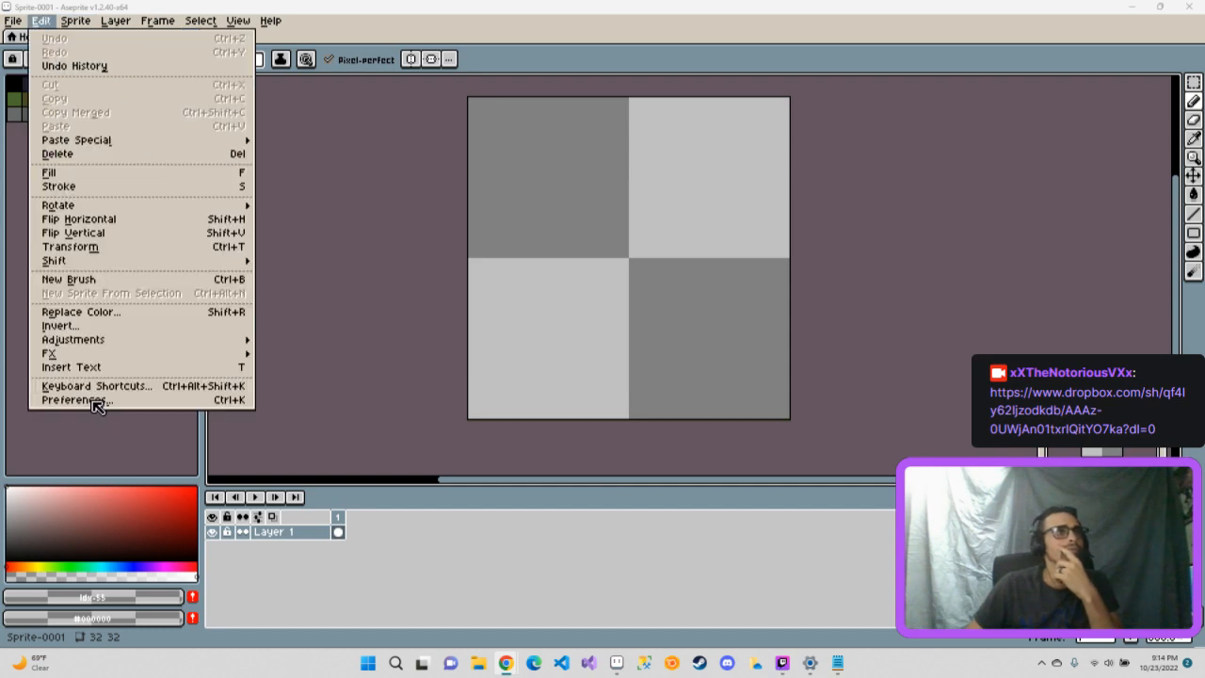
click(98, 403)
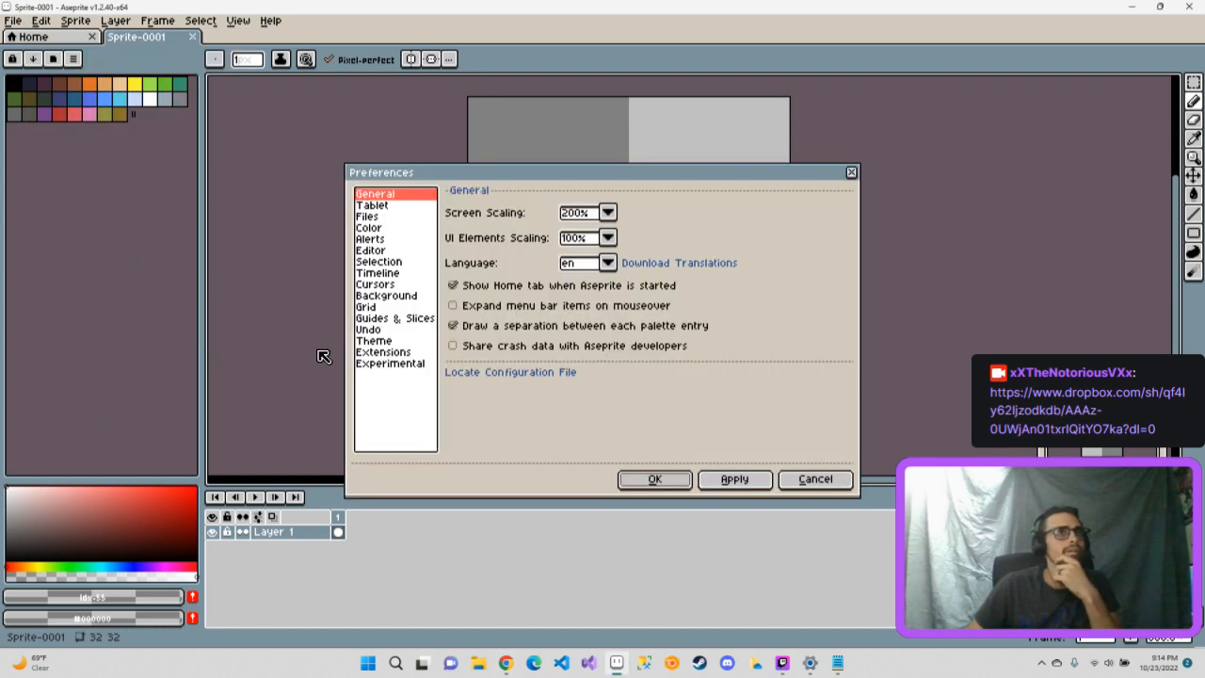
click(396, 297)
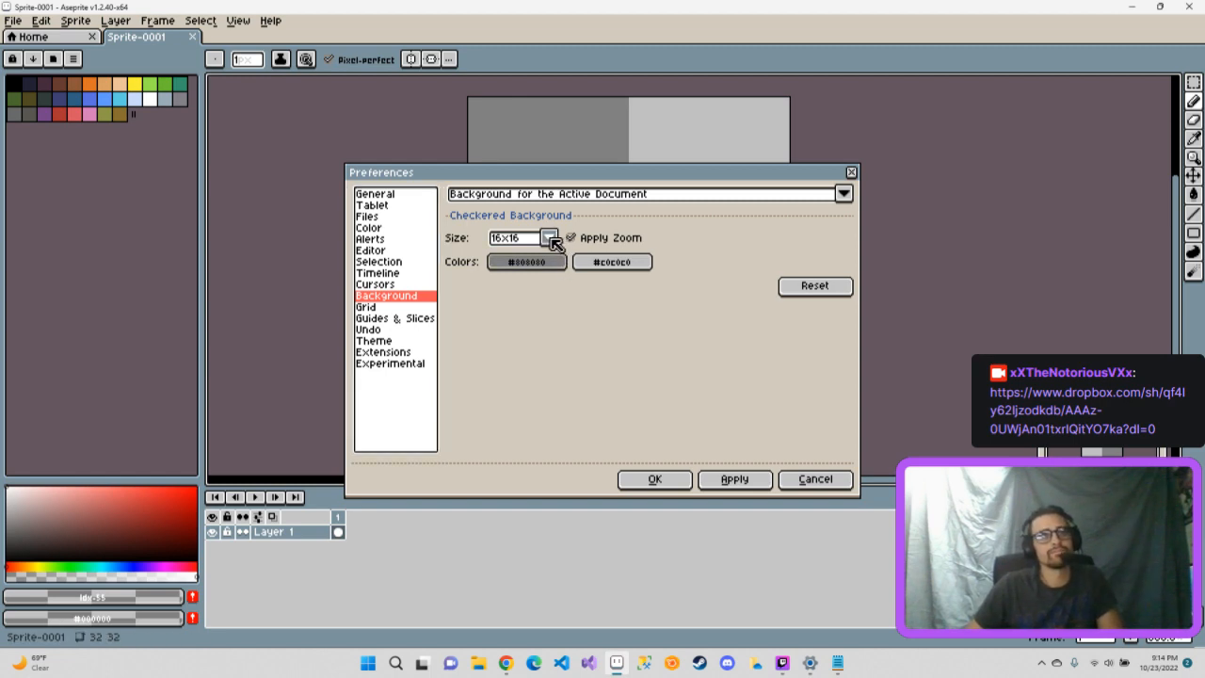
click(550, 238)
click(529, 315)
click(592, 239)
text(32)
click(663, 239)
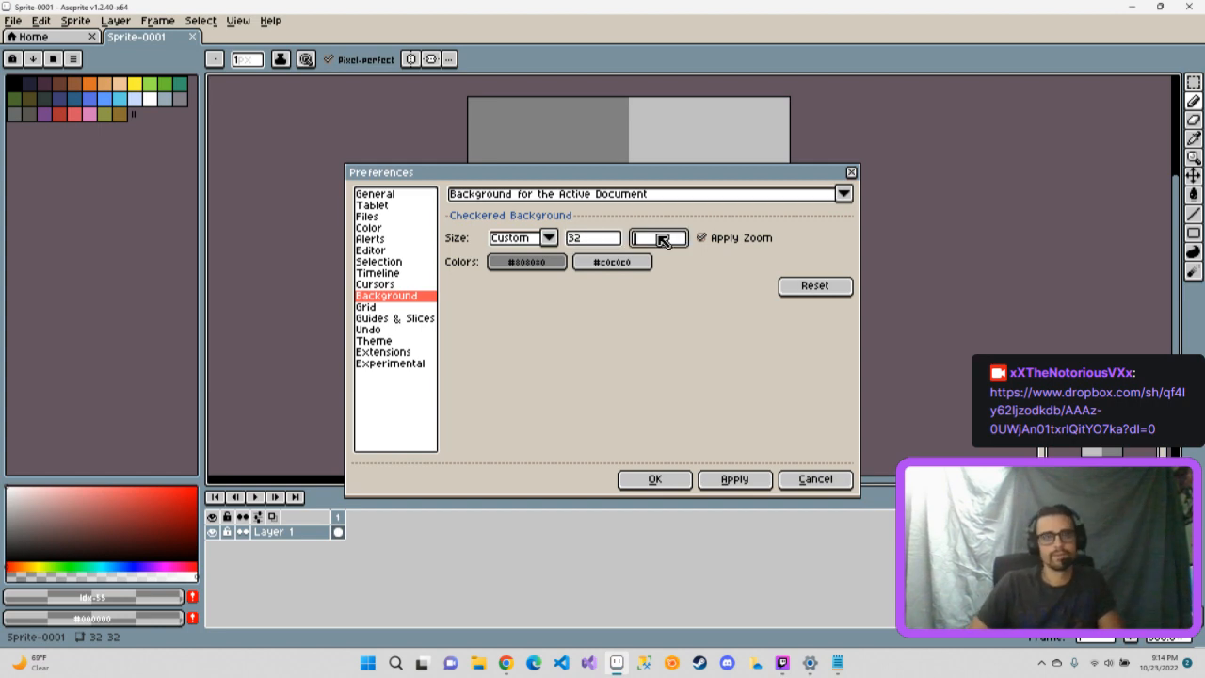
text(32)
click(765, 480)
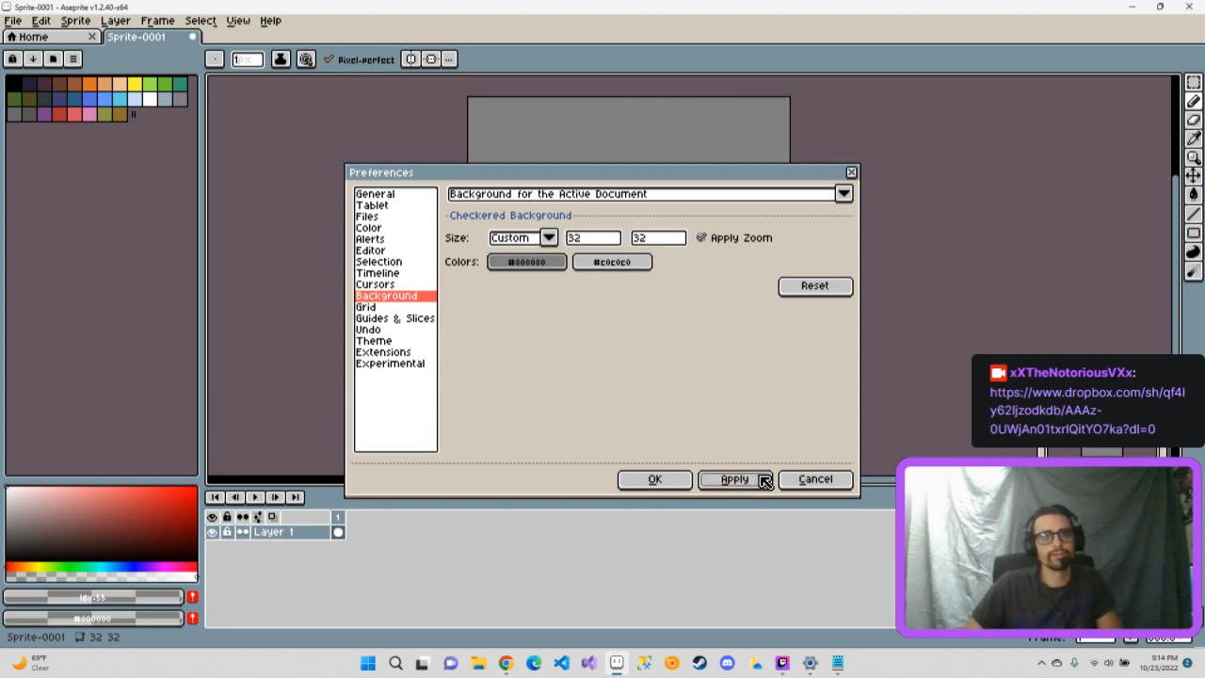
click(659, 481)
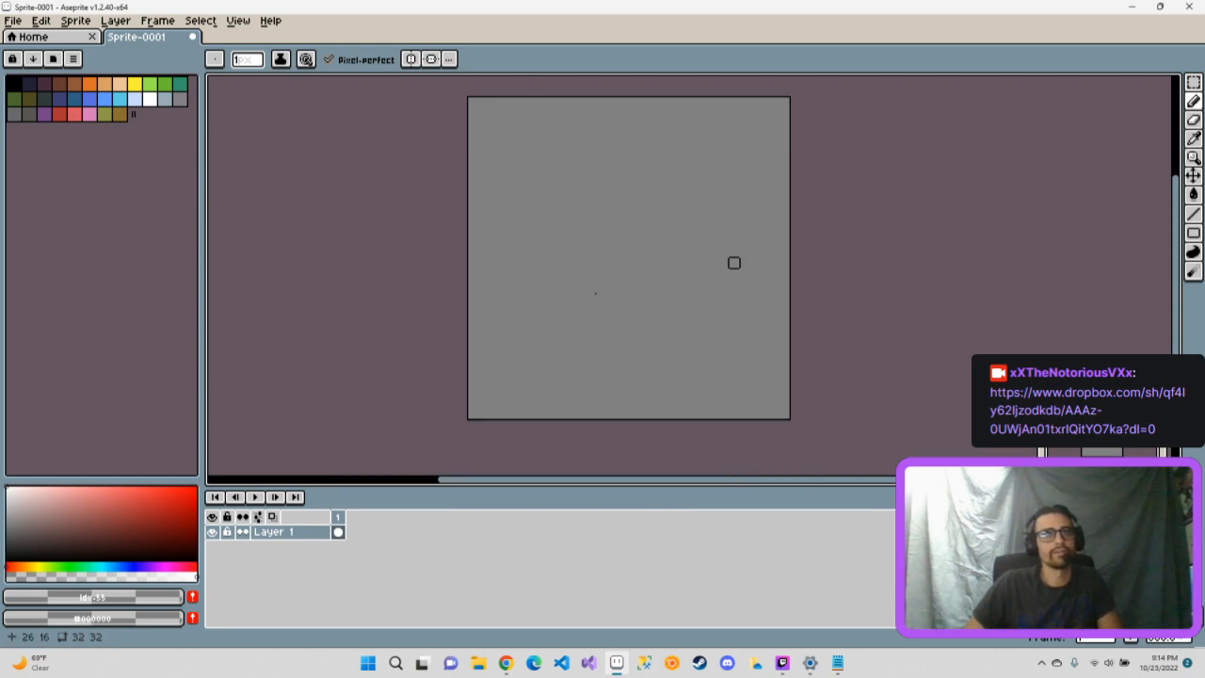
- Rename the sprite's only layer to Background in its layer properties
right_click(278, 532)
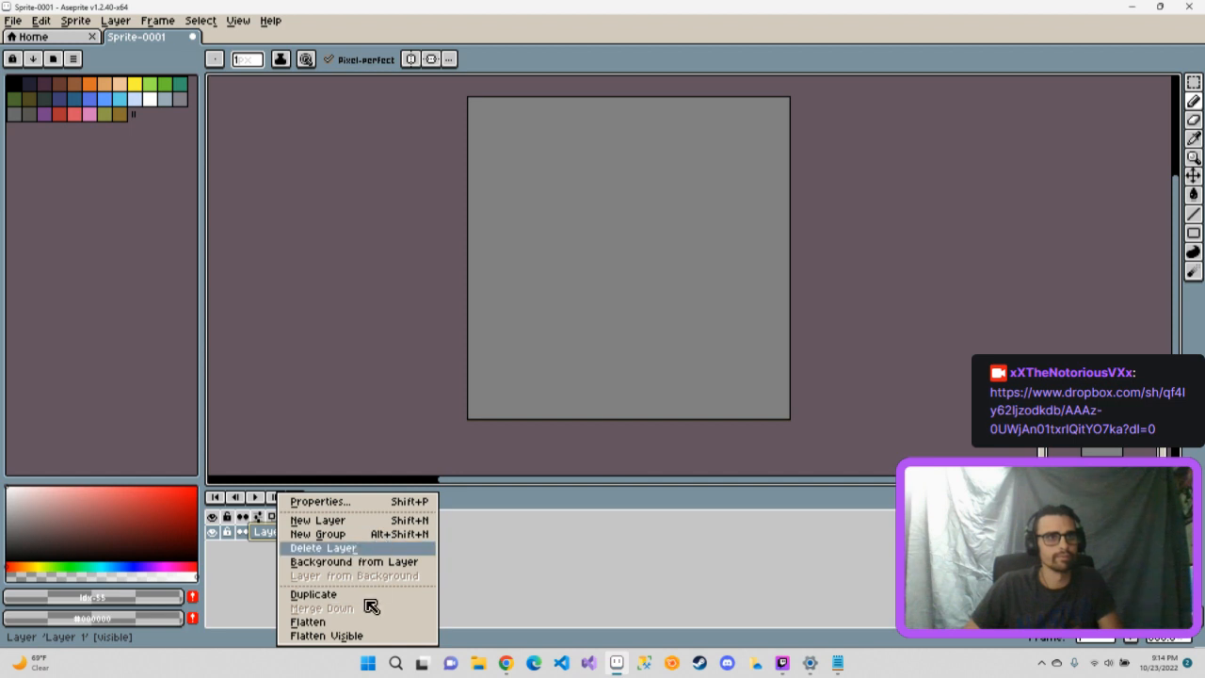
click(327, 507)
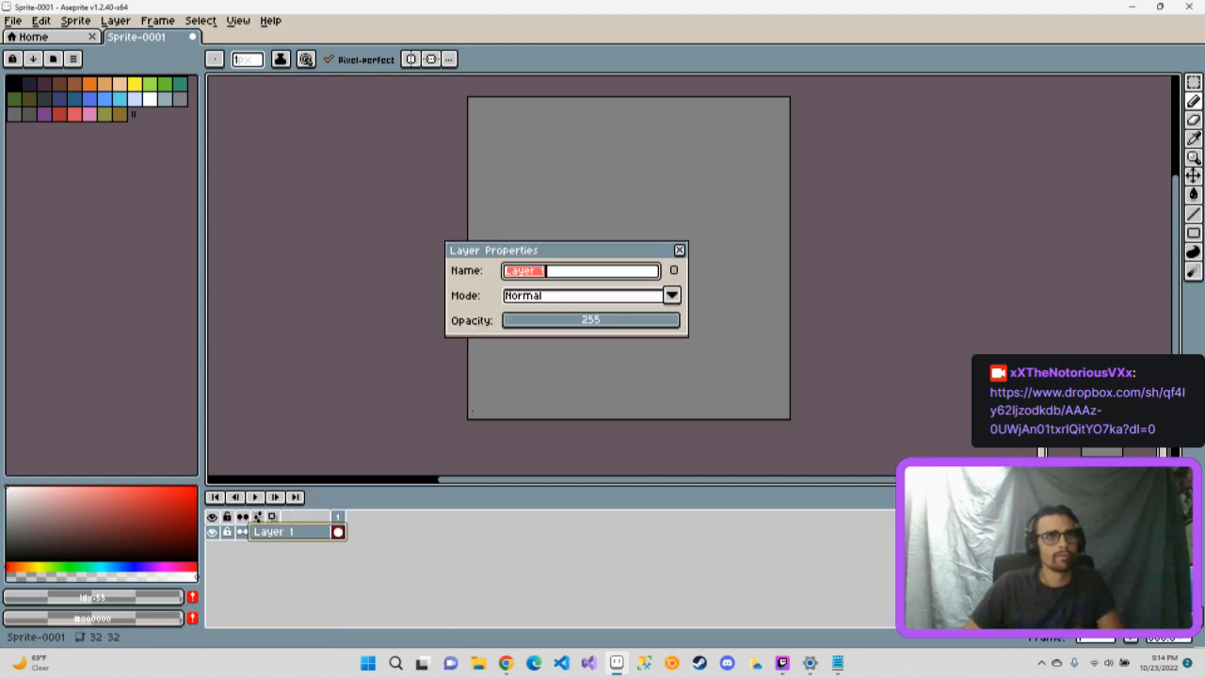
text(Bakc)
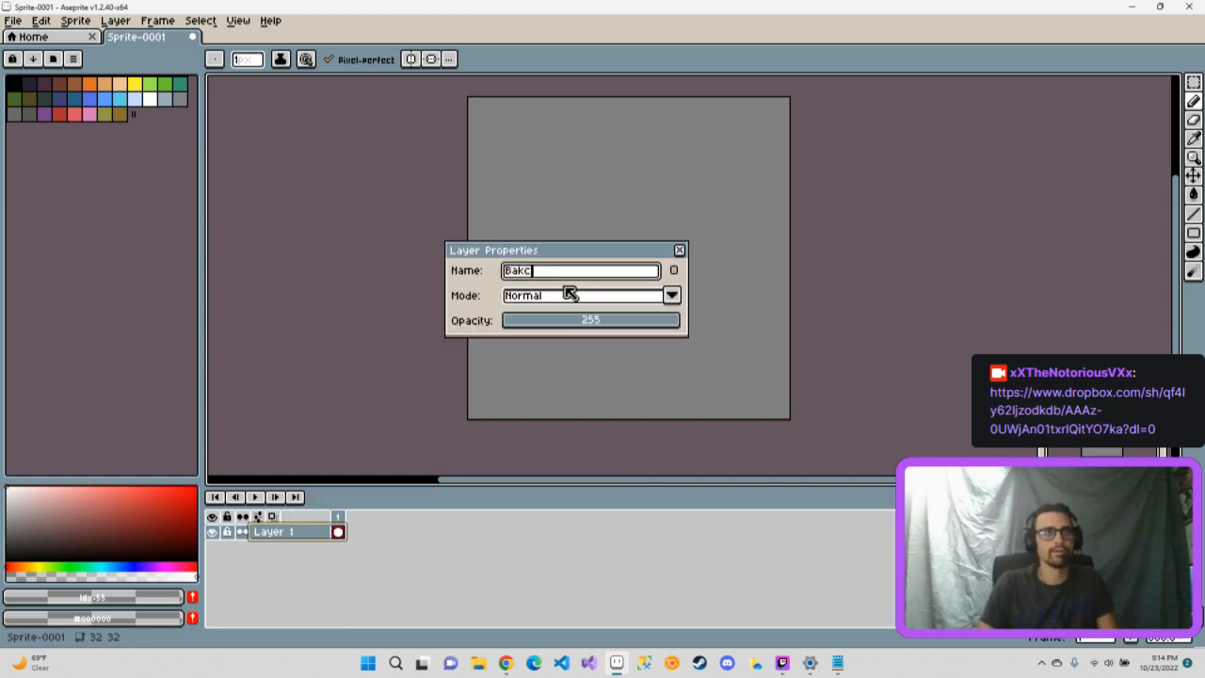
key(BackSpace)
key(BackSpace)
text(ckground)
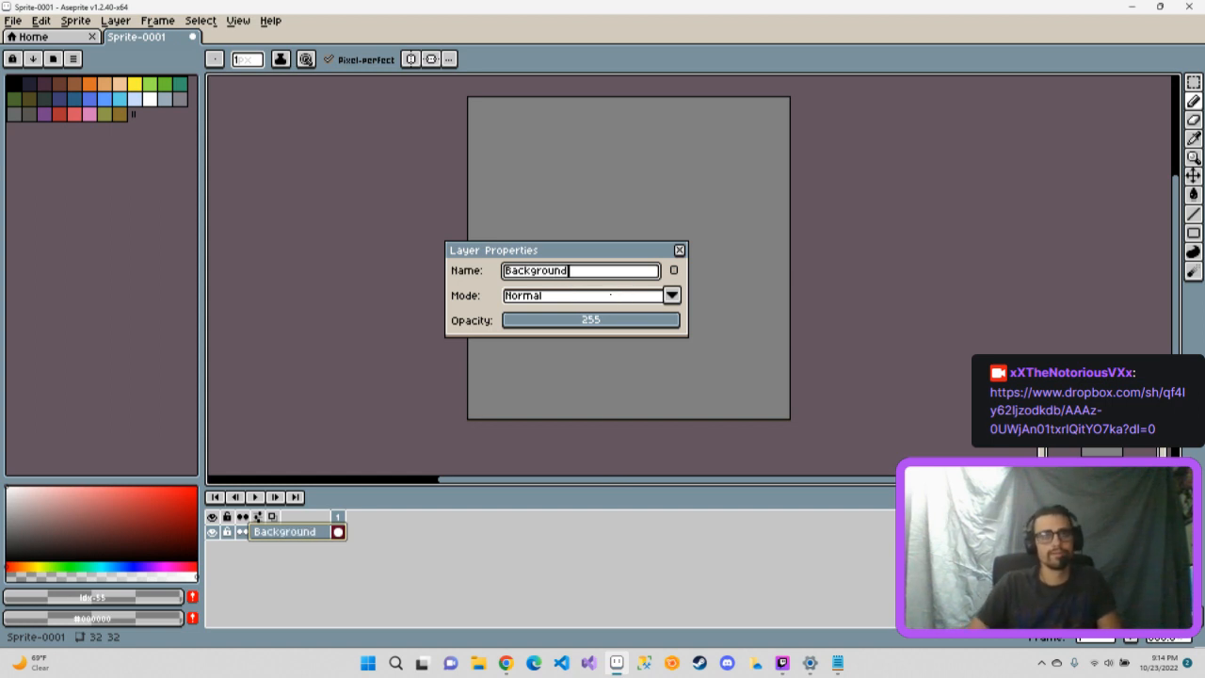
key(Return)
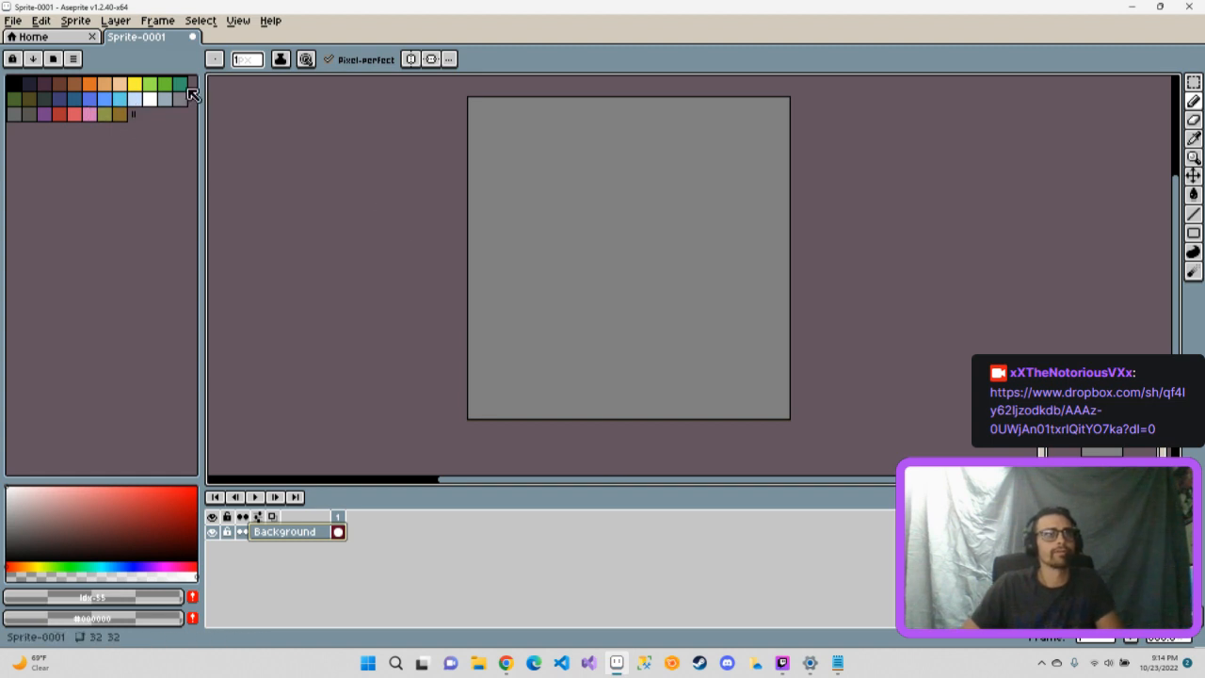
- Fill the whole canvas of the Background layer with light blue from the palette using the Paint Bucket
click(119, 98)
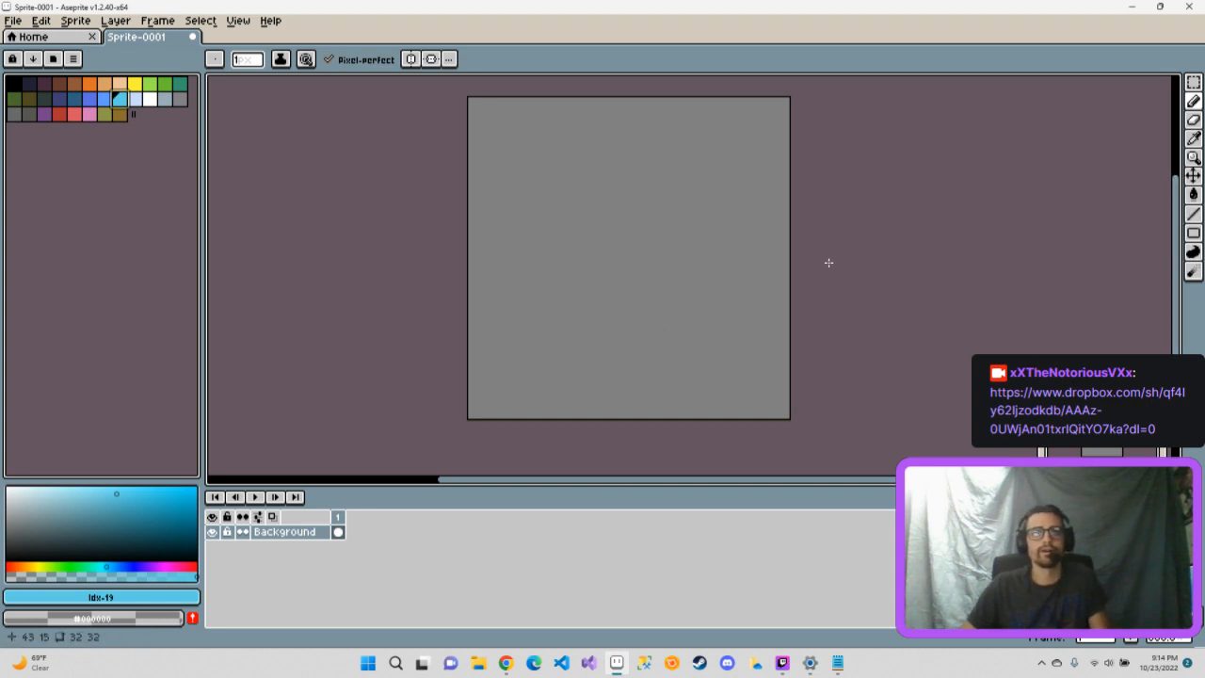
key(g)
click(575, 262)
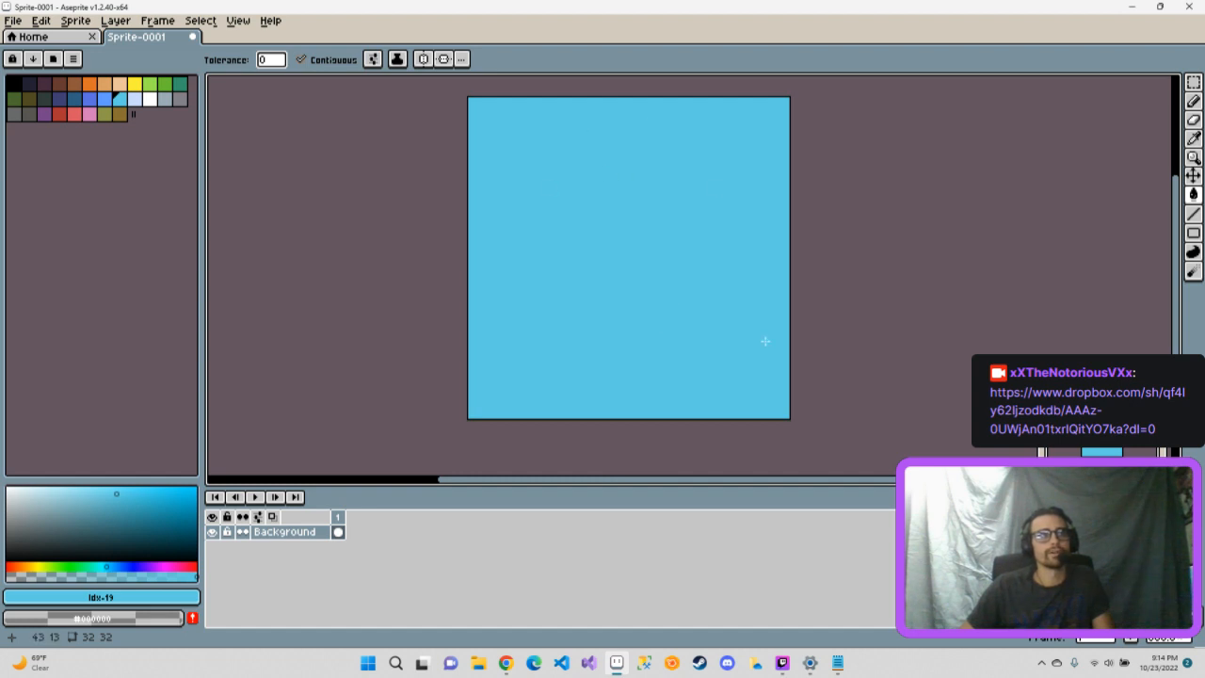
- Fill a selected strip 32 px wide and 6 px high along the canvas's lower edge with light green, and clear the selection
click(148, 84)
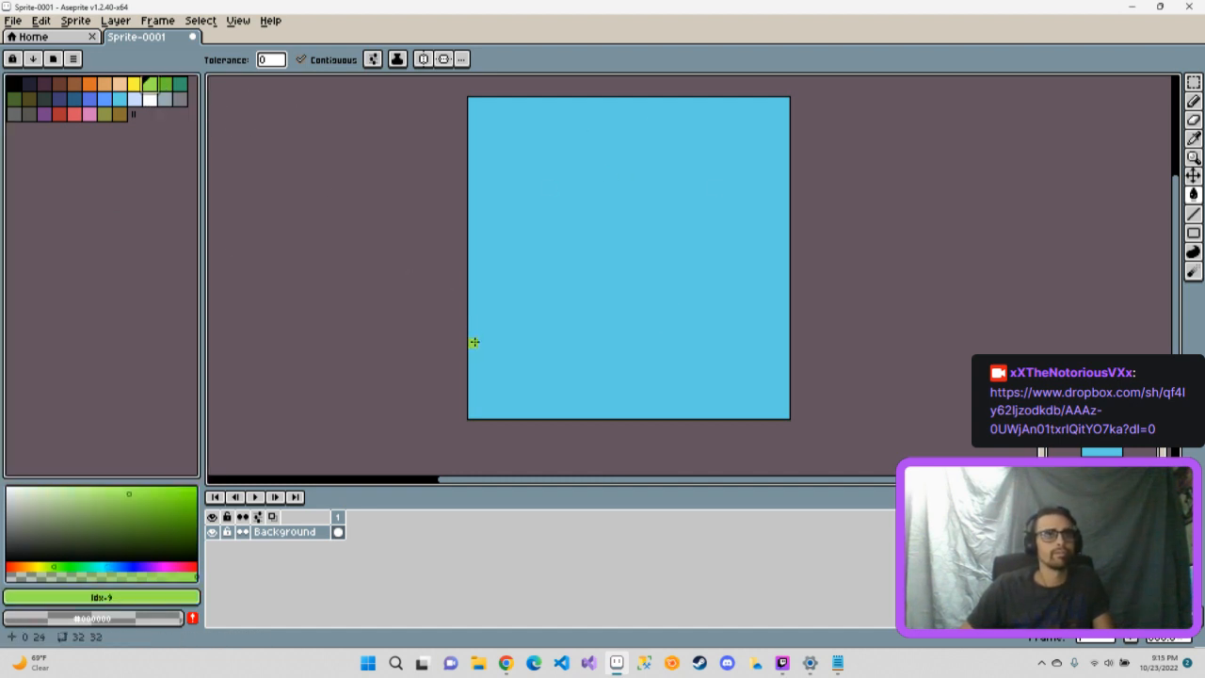
click(1196, 87)
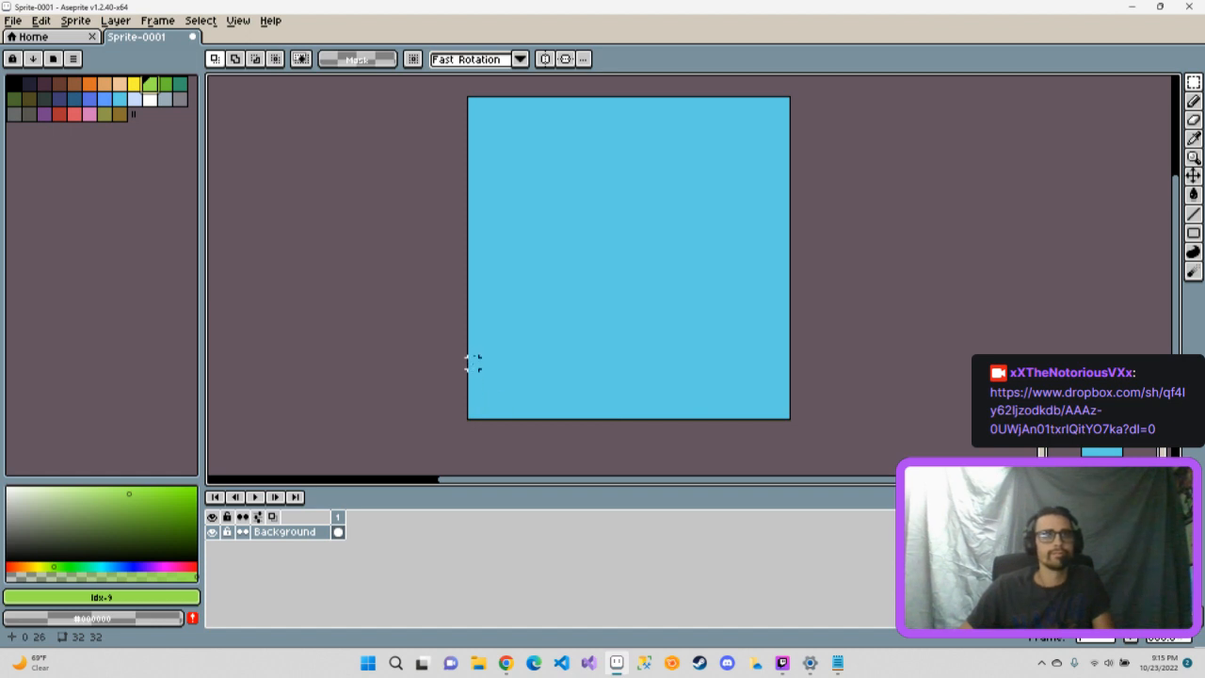
drag(472, 364, 791, 420)
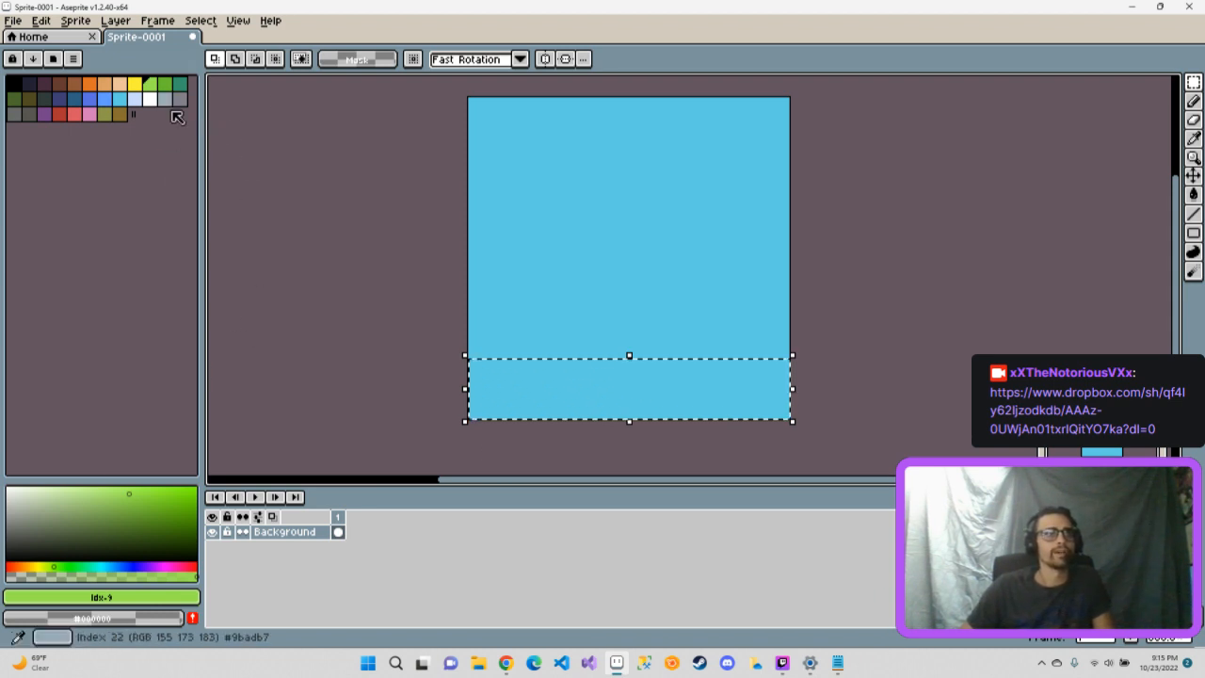
click(1193, 255)
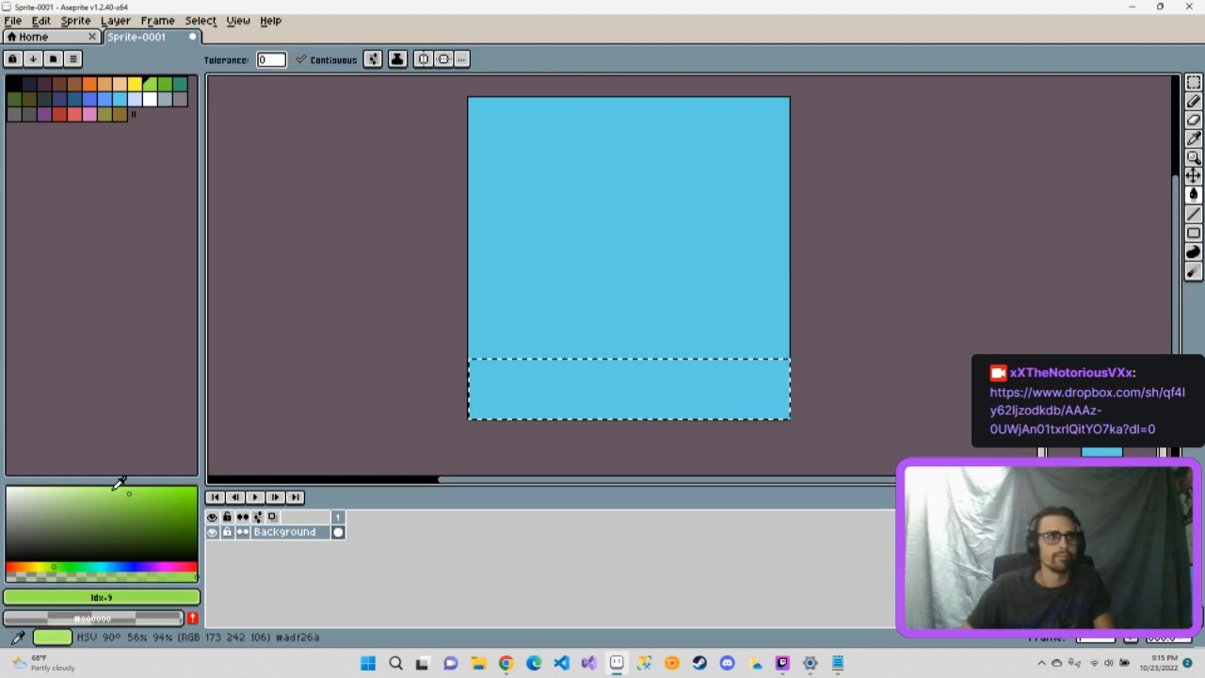
click(552, 374)
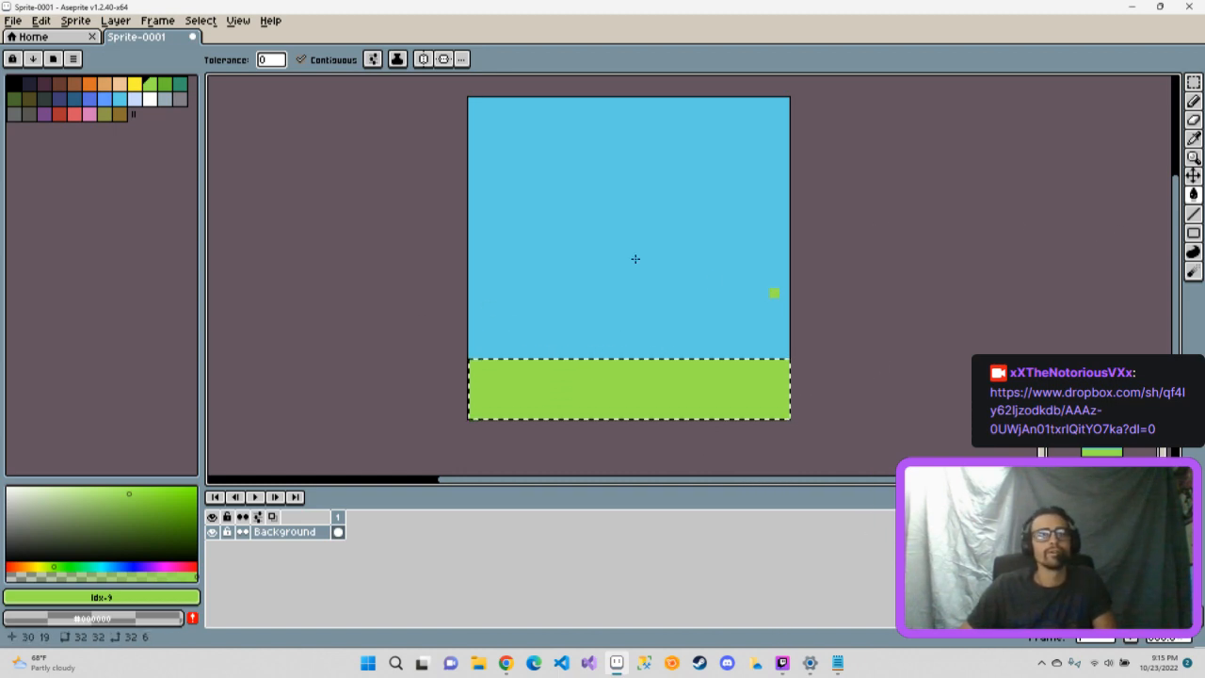
key(m)
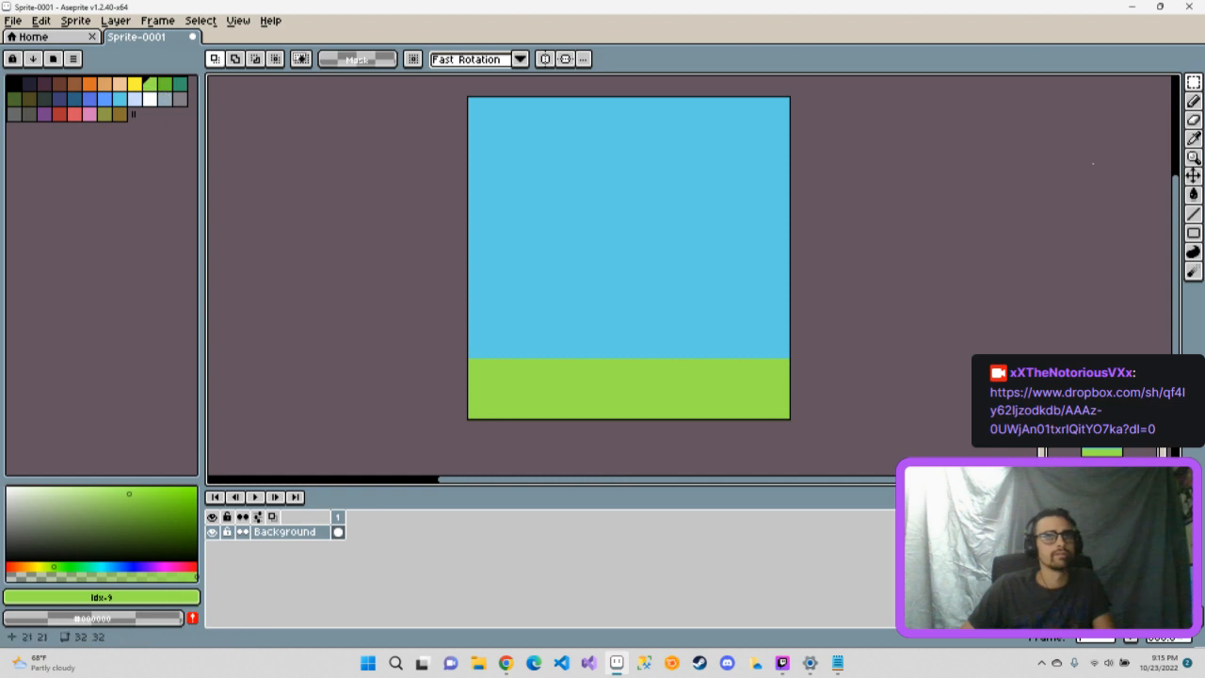
- Draw two light green grass tufts about 3 px tall and a single-pixel tuft between them along the horizon with the Pencil
key(b)
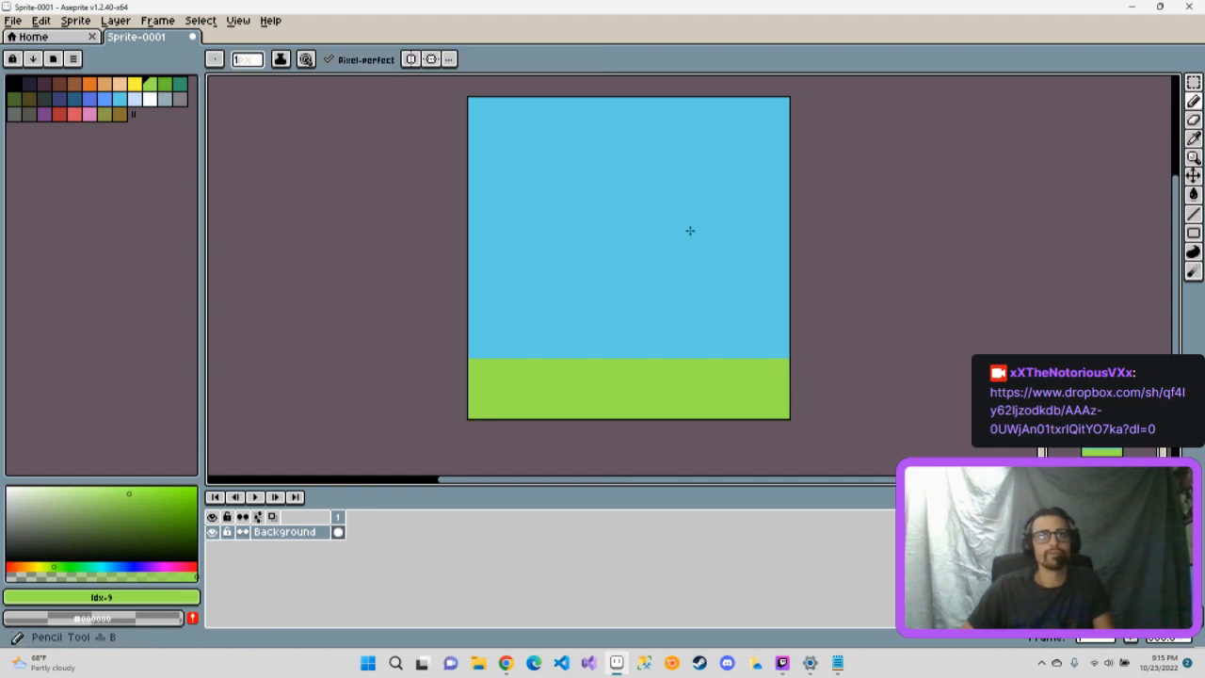
drag(544, 354, 554, 348)
click(555, 347)
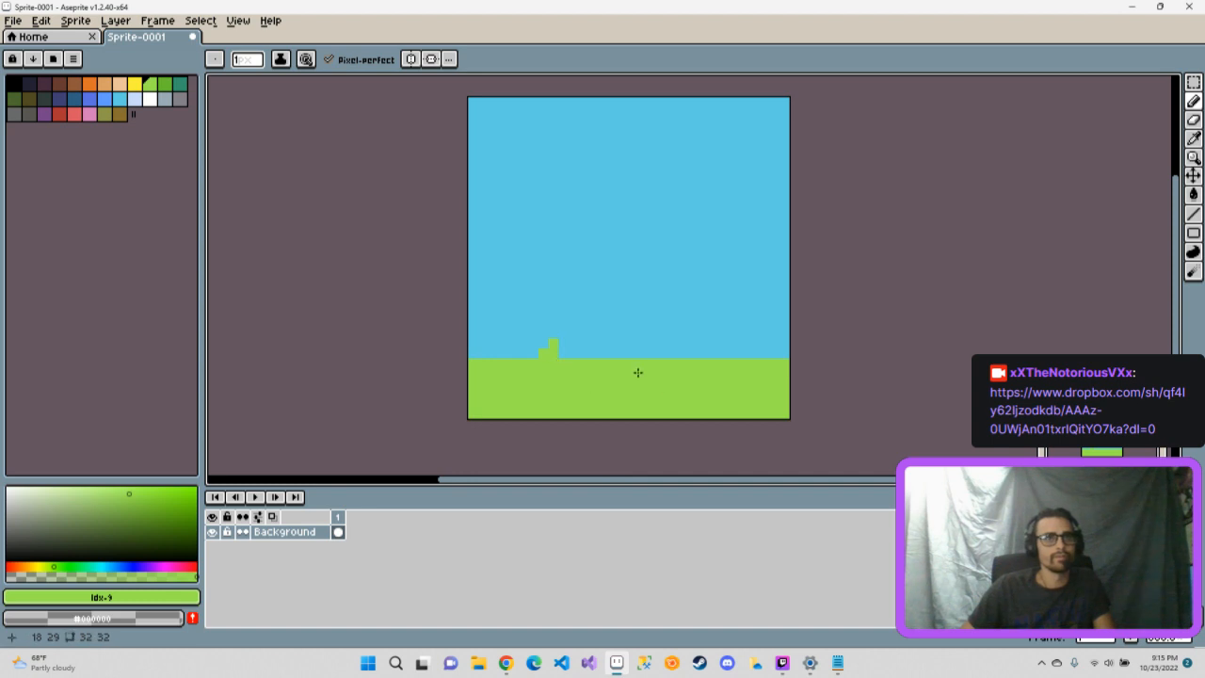
click(593, 353)
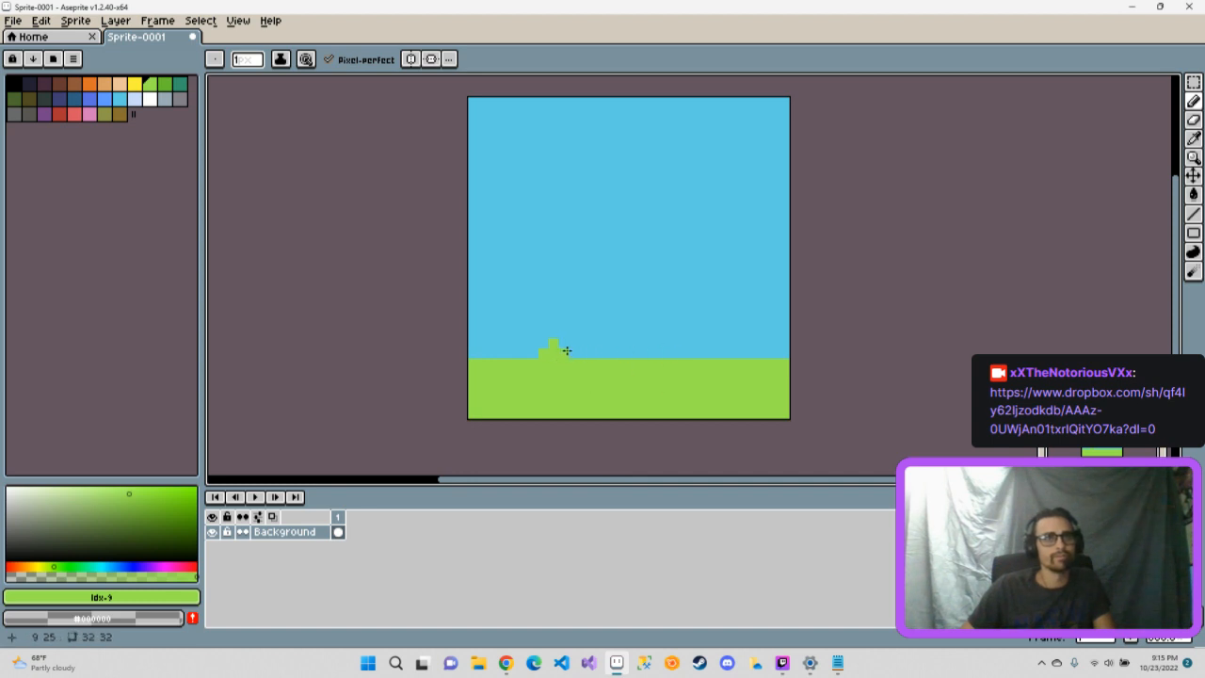
click(563, 345)
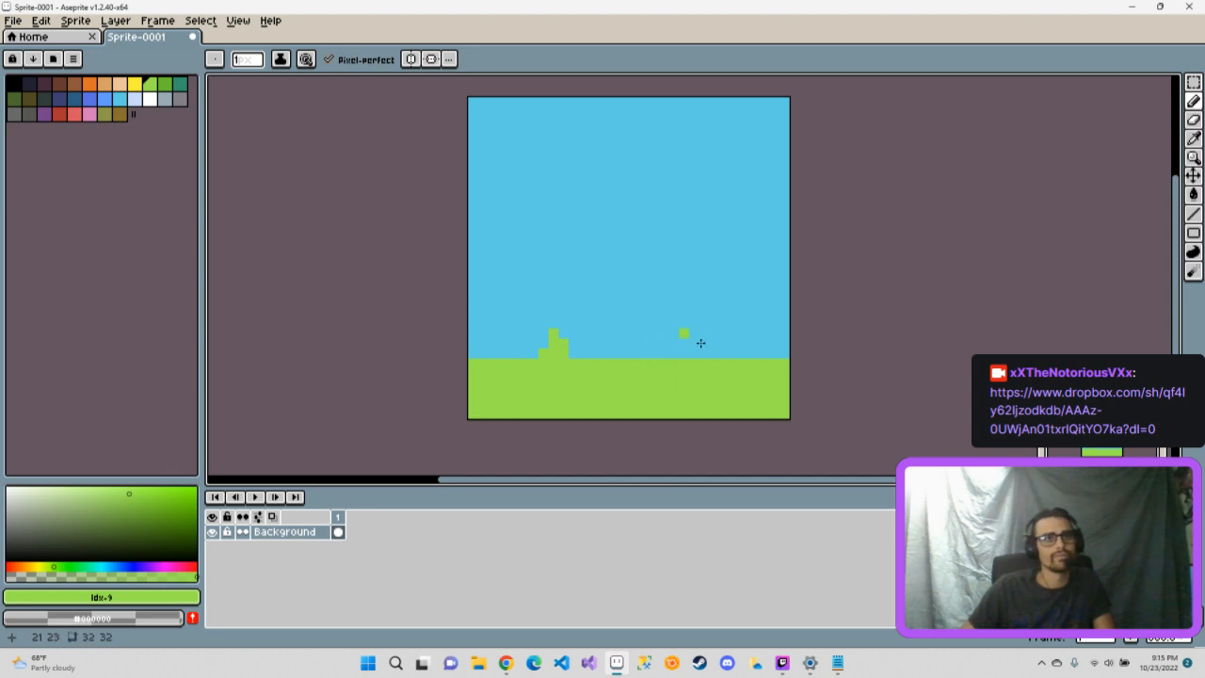
drag(681, 352, 691, 344)
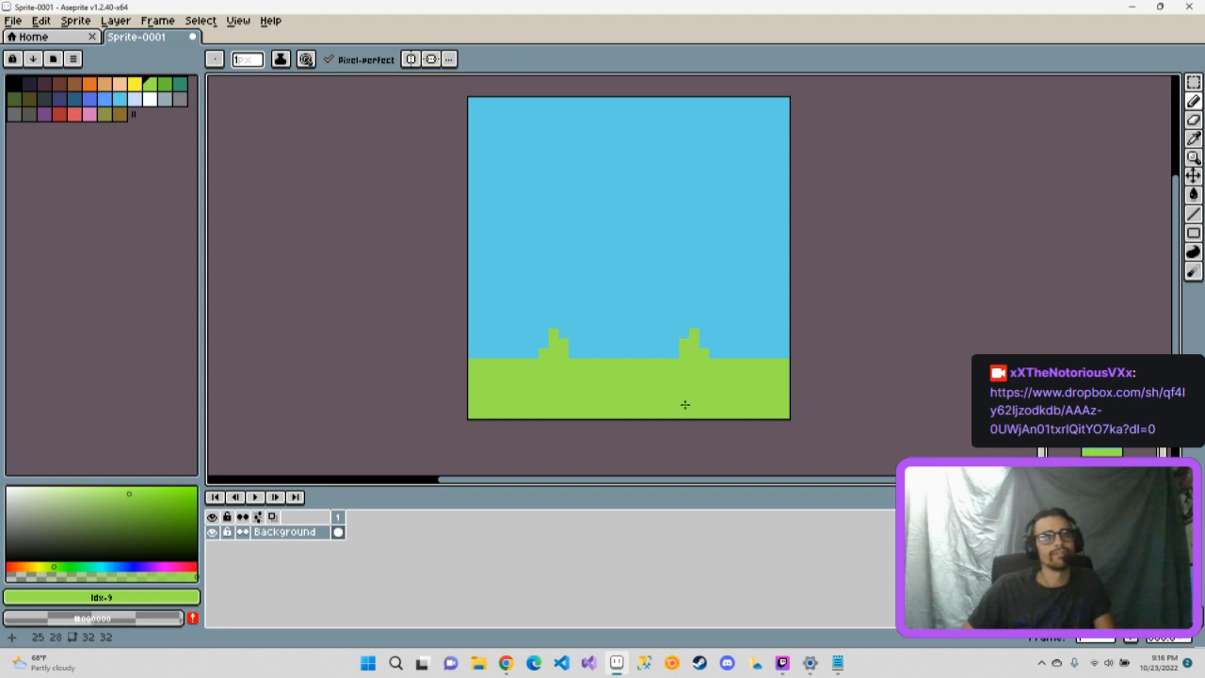
click(602, 354)
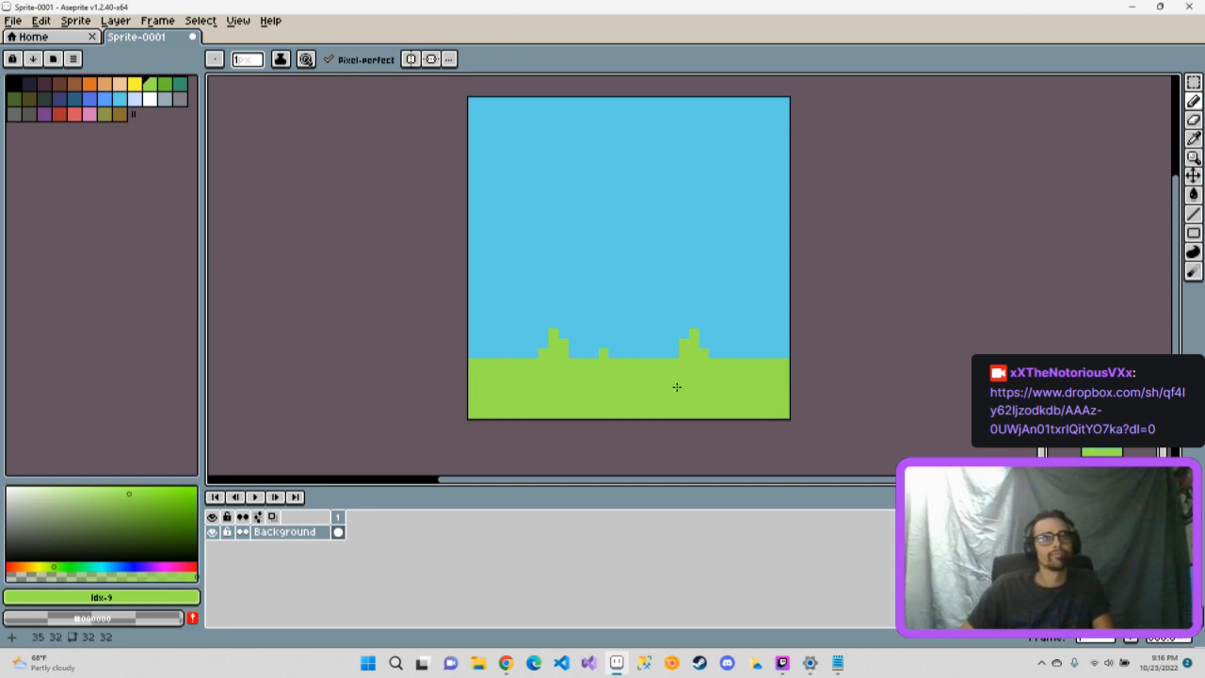
key(ctrl+z)
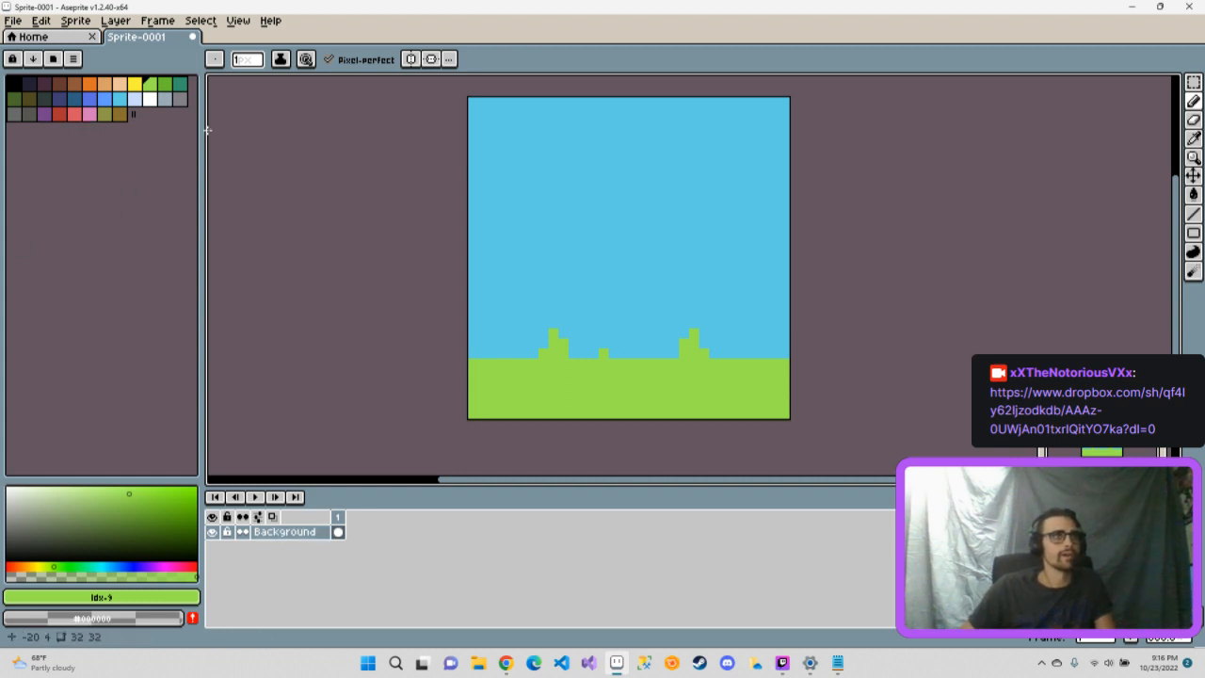
- Draw three irregular darker green patches across the lower part of the grass with the Pencil
click(165, 84)
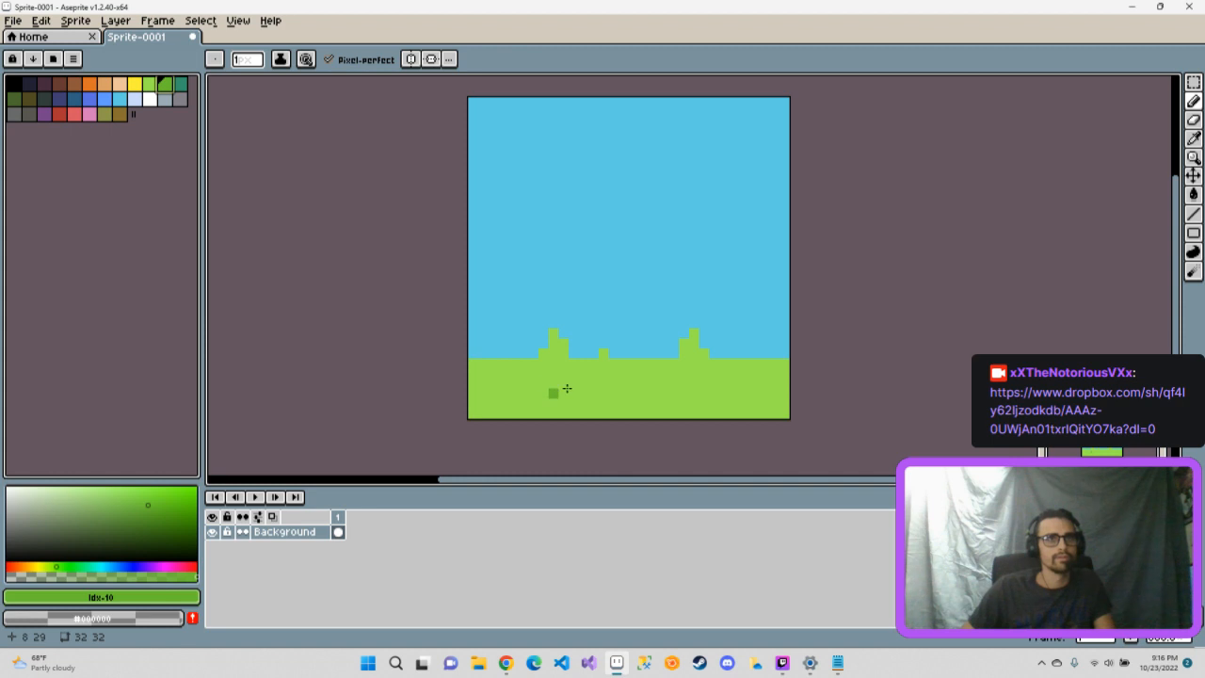
mouse_move(549, 382)
mouse_down()
mouse_move(615, 385)
mouse_move(567, 393)
mouse_move(606, 394)
mouse_move(585, 406)
mouse_move(739, 385)
mouse_up()
click(673, 392)
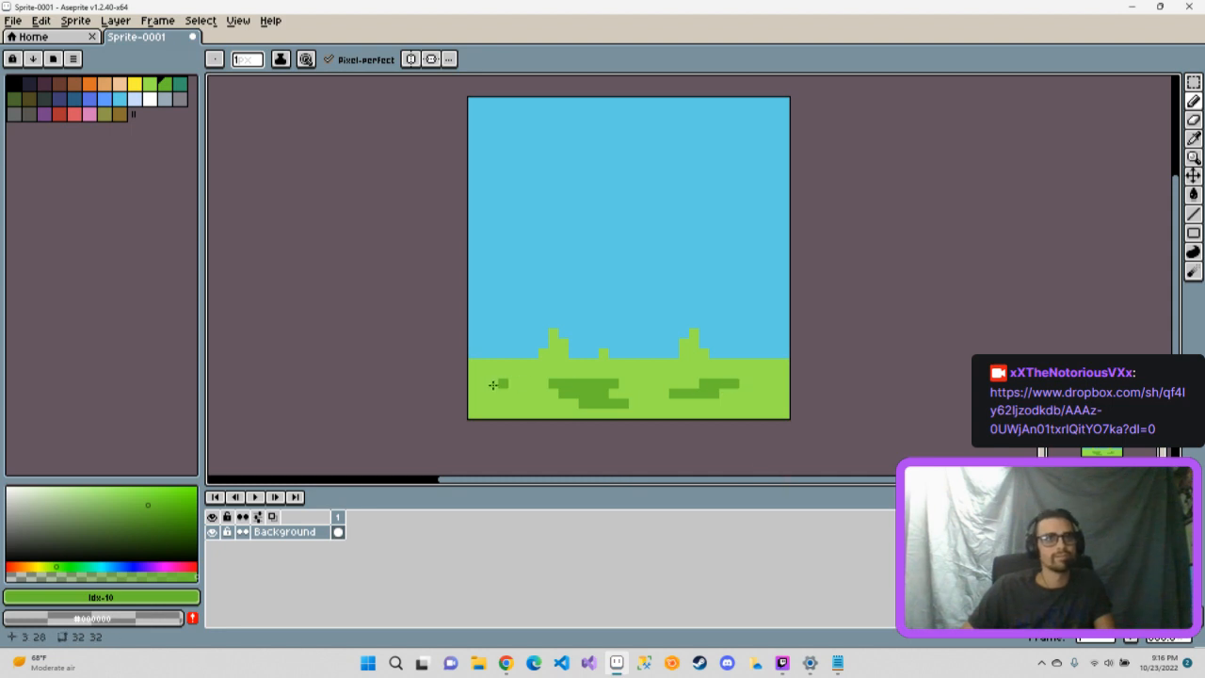
drag(471, 396, 527, 404)
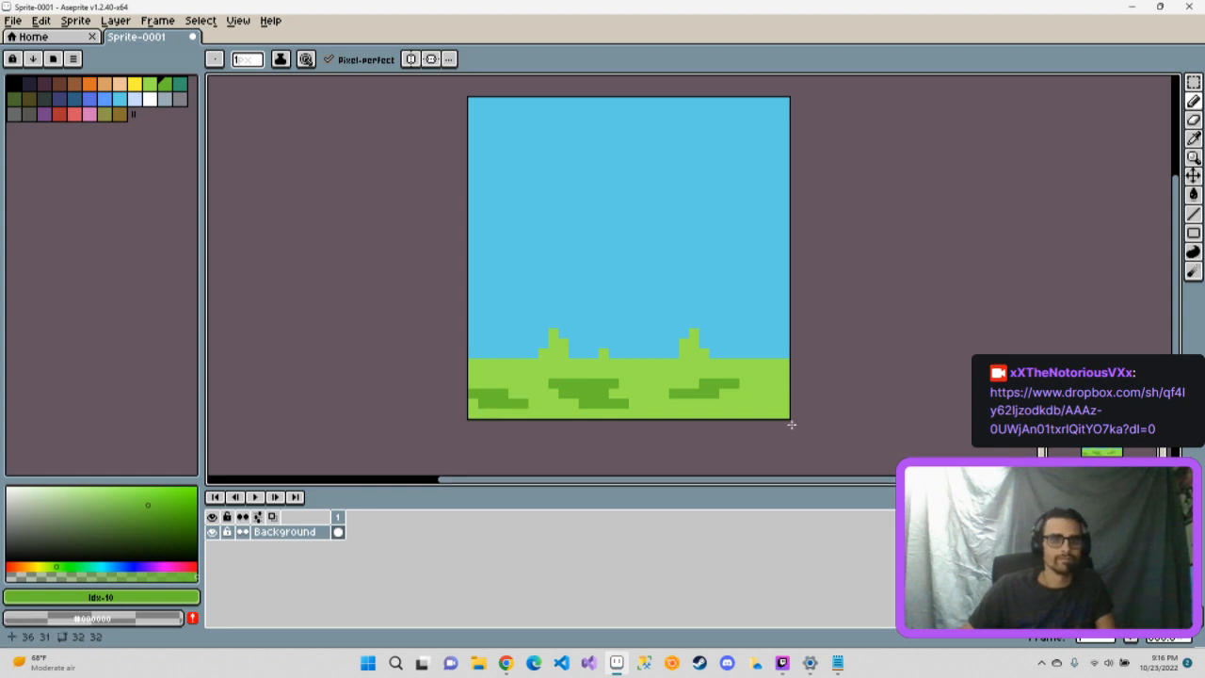
- Add short dark green patches at the feet of the two tall tufts, painting the tufts themselves back to light green
click(545, 362)
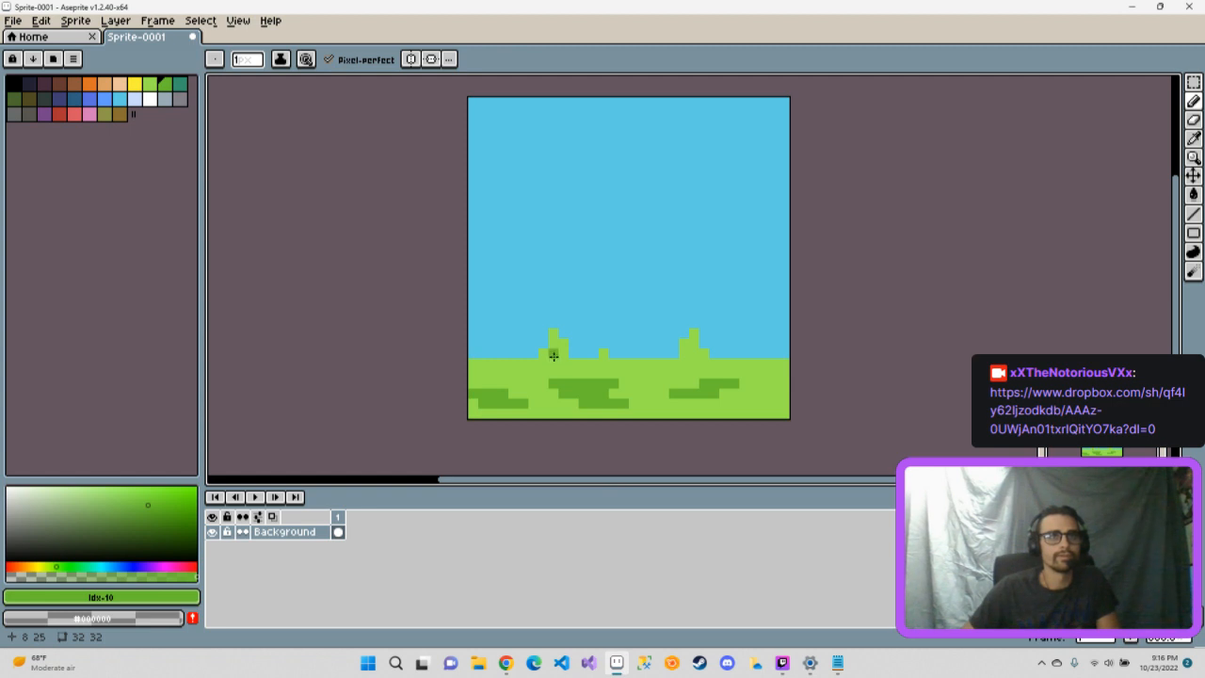
drag(554, 349, 555, 358)
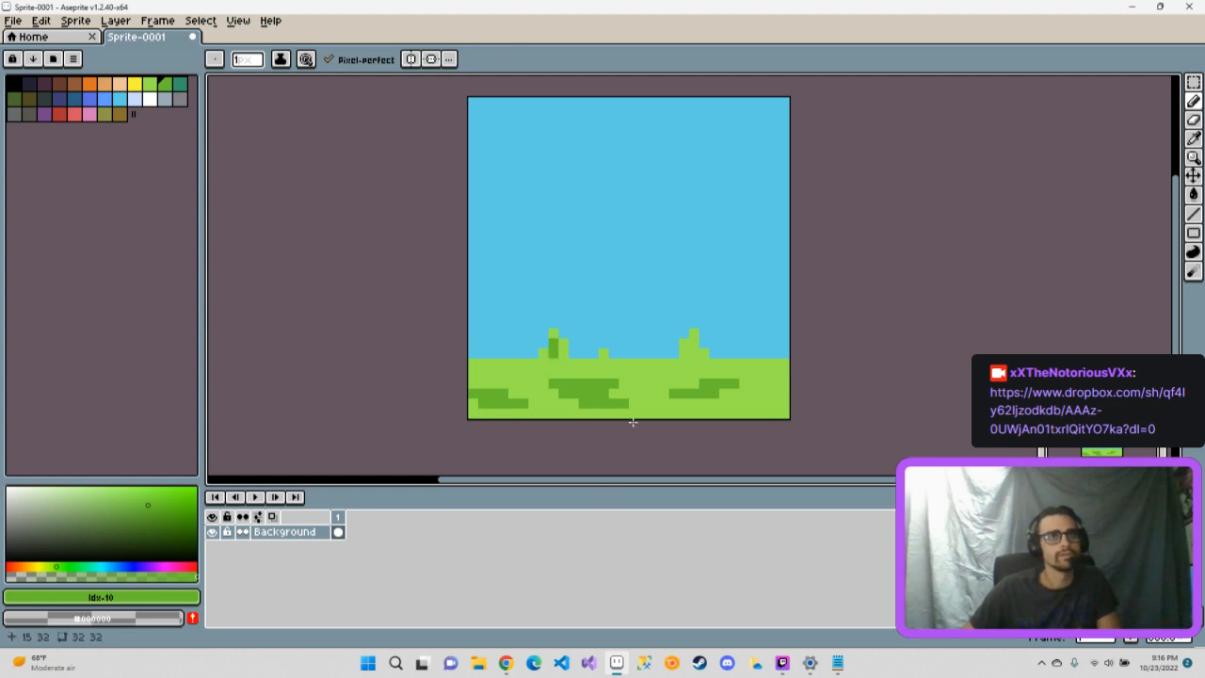
click(570, 361)
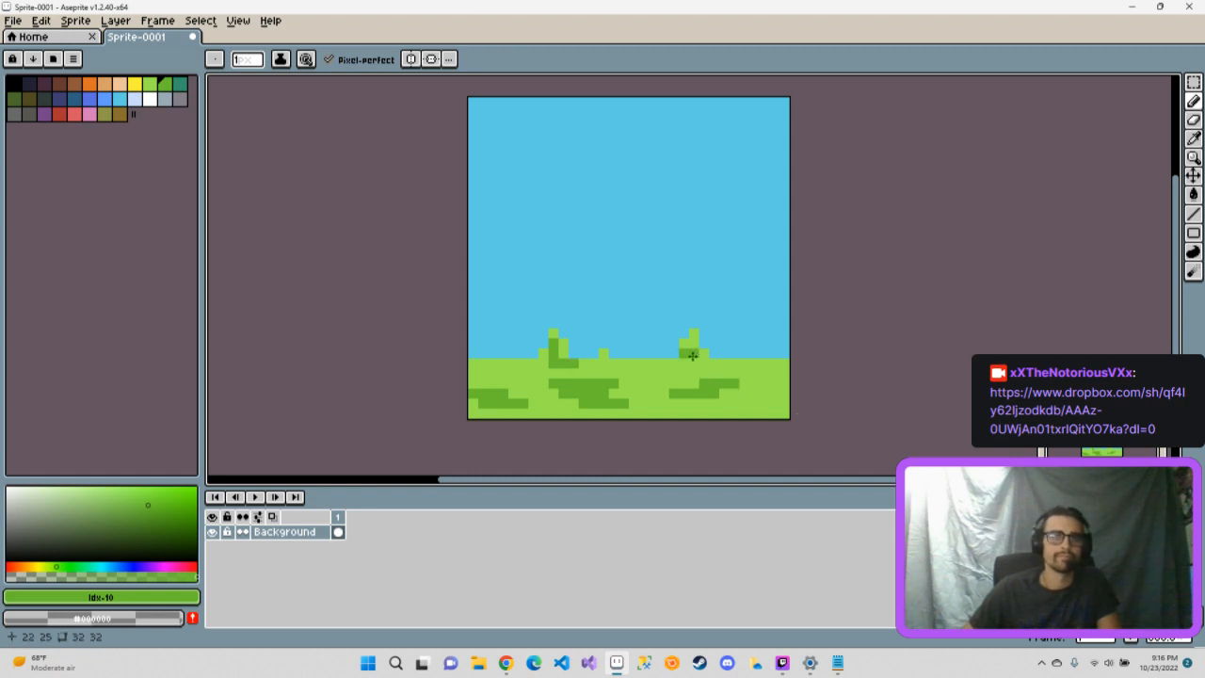
drag(684, 349, 684, 365)
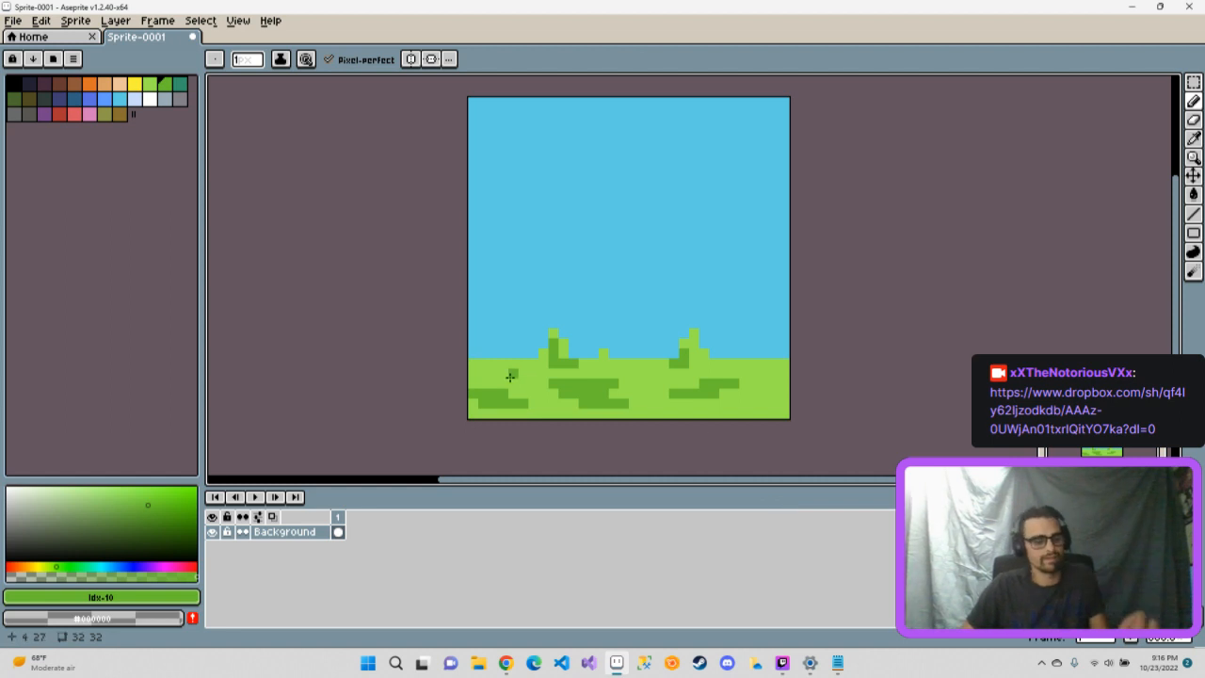
click(150, 84)
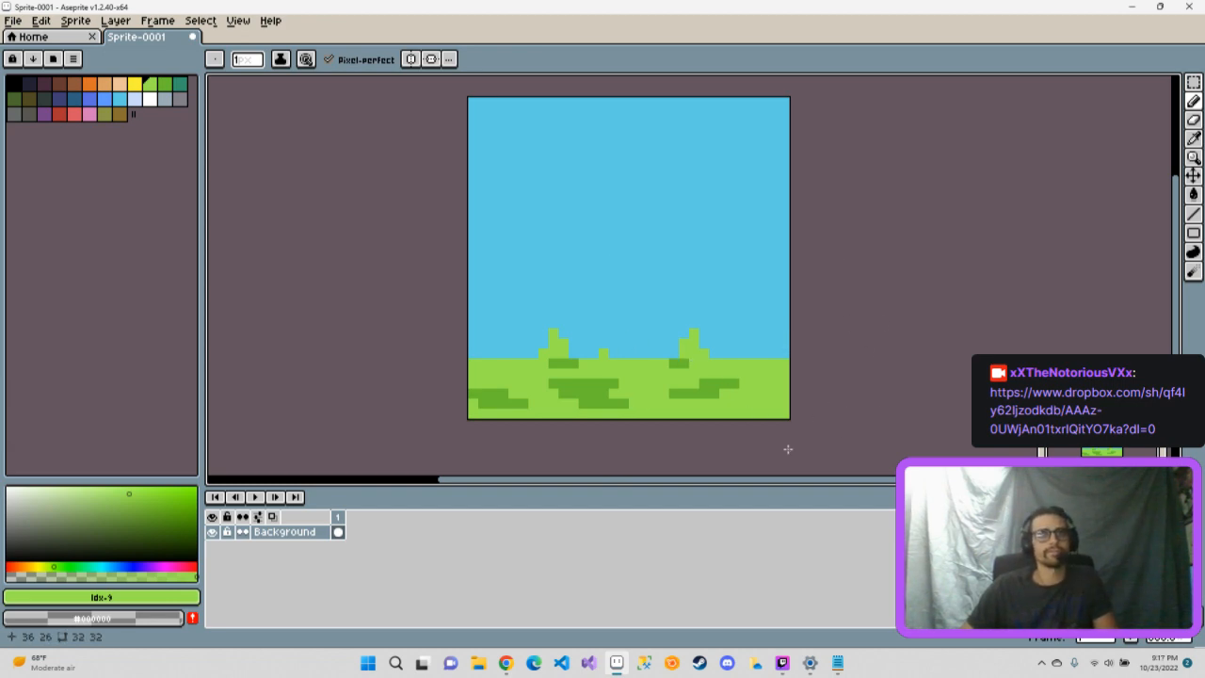
- Draw a solid white cloud about 9 px wide and 4 px high in the left half of the sky
click(150, 99)
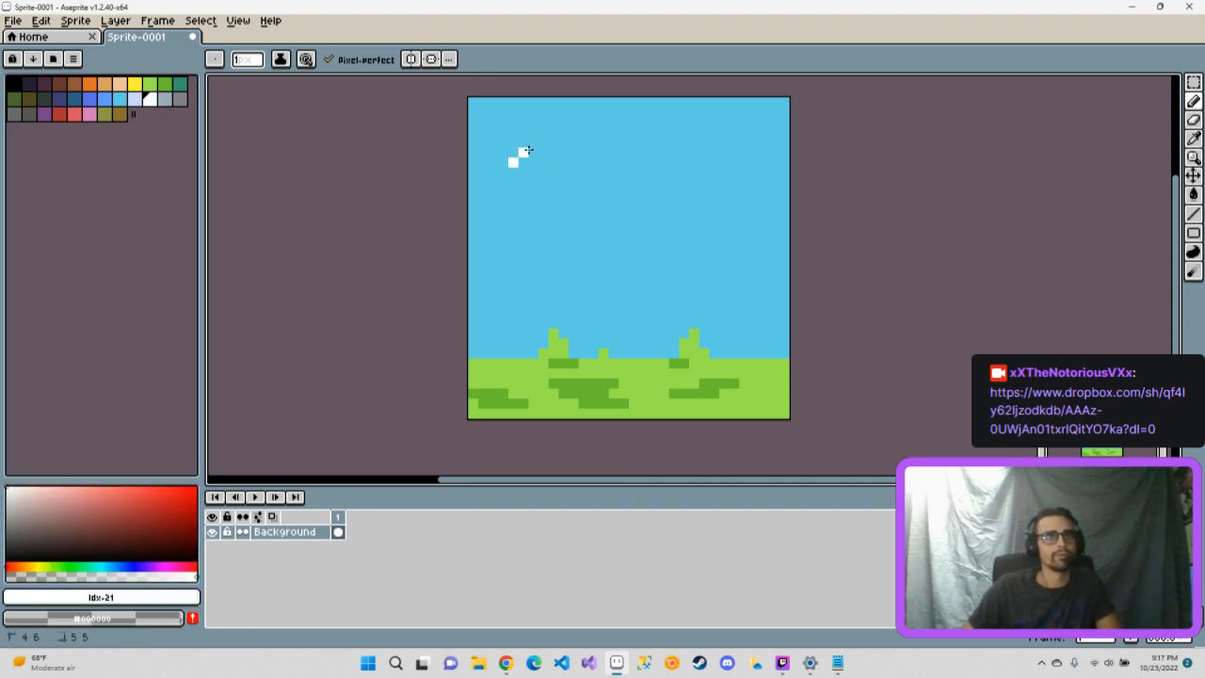
drag(536, 150, 551, 162)
key(ctrl+z)
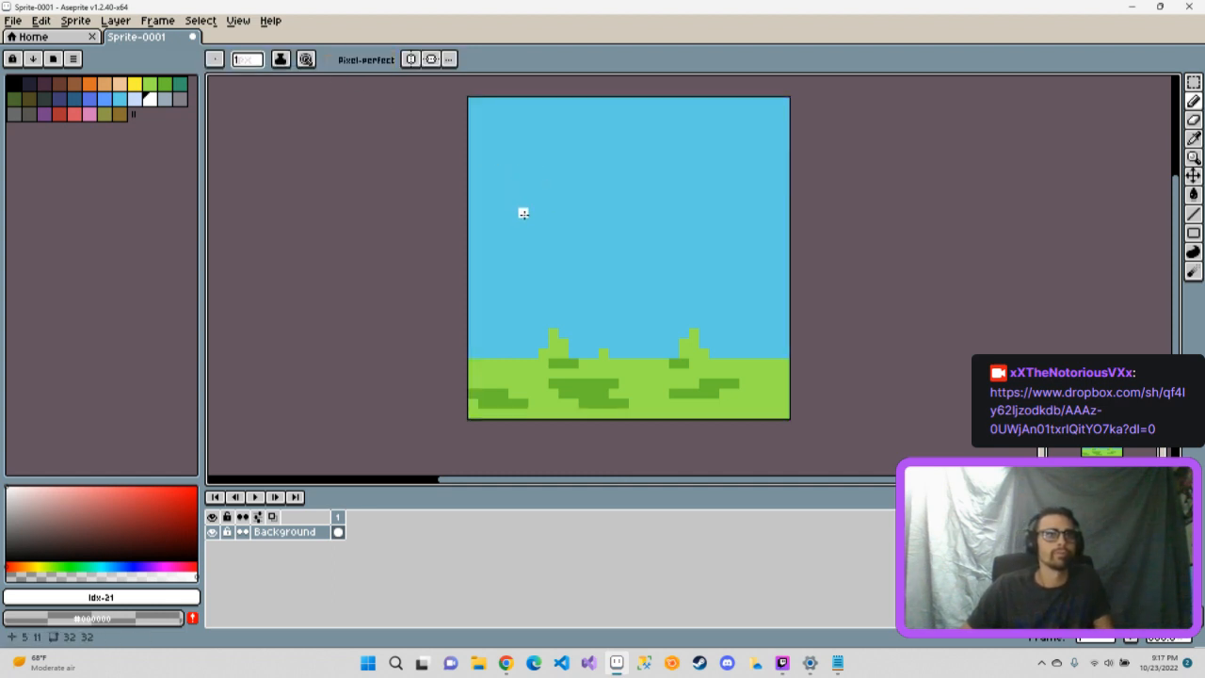
mouse_move(512, 203)
mouse_down()
mouse_move(559, 199)
mouse_move(558, 222)
mouse_move(511, 220)
mouse_move(555, 213)
mouse_move(538, 204)
mouse_move(551, 201)
mouse_up()
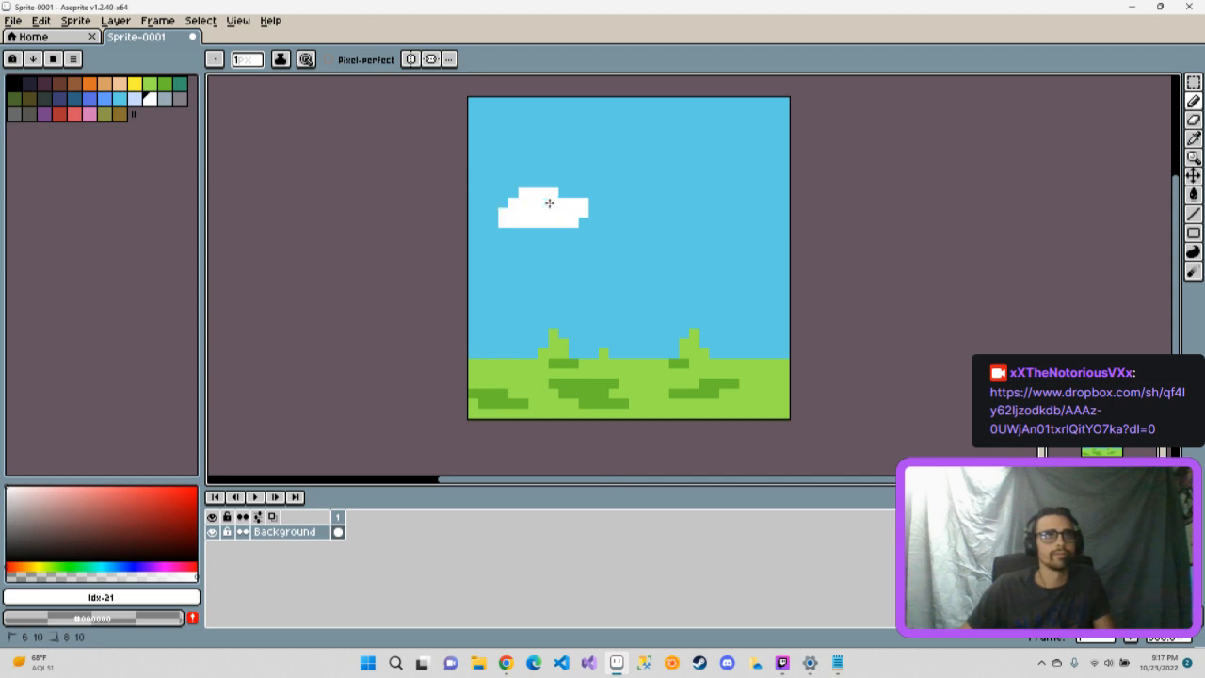
- Outline a larger cloud about 13 px wide and 5 px high in the upper right sky and fill it with white
drag(660, 141, 707, 140)
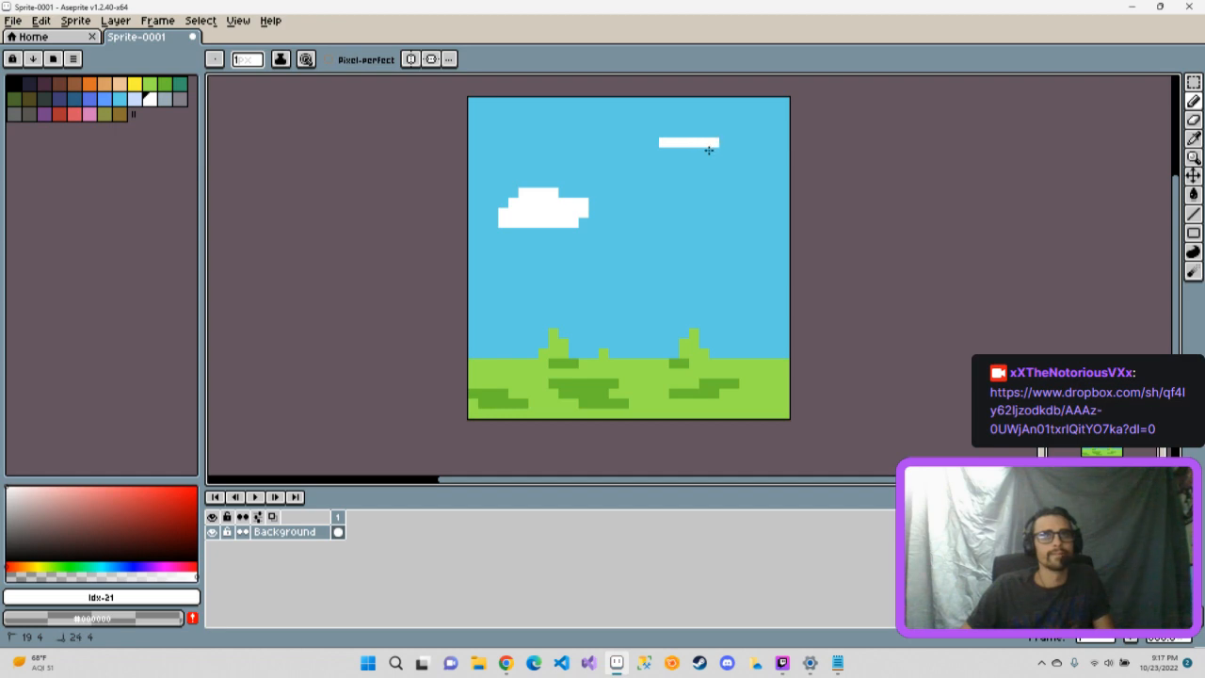
mouse_move(724, 151)
mouse_down()
mouse_move(740, 162)
mouse_move(676, 181)
mouse_move(642, 174)
mouse_move(639, 152)
mouse_move(646, 173)
mouse_up()
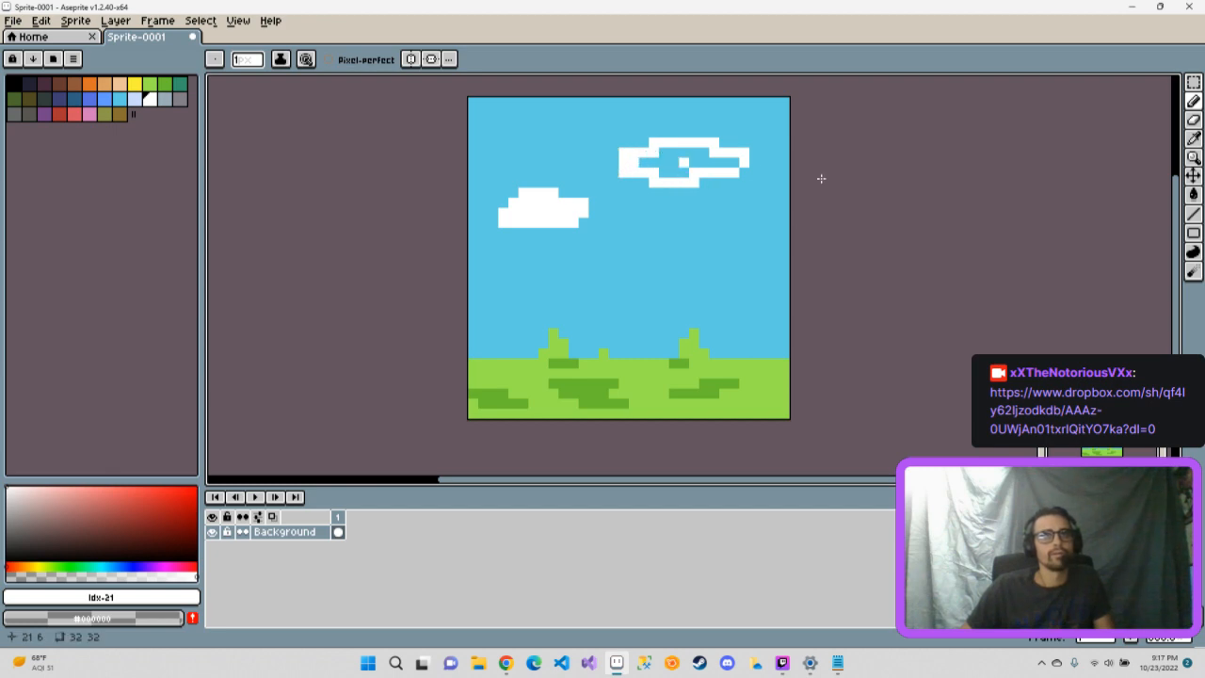
key(g)
click(675, 162)
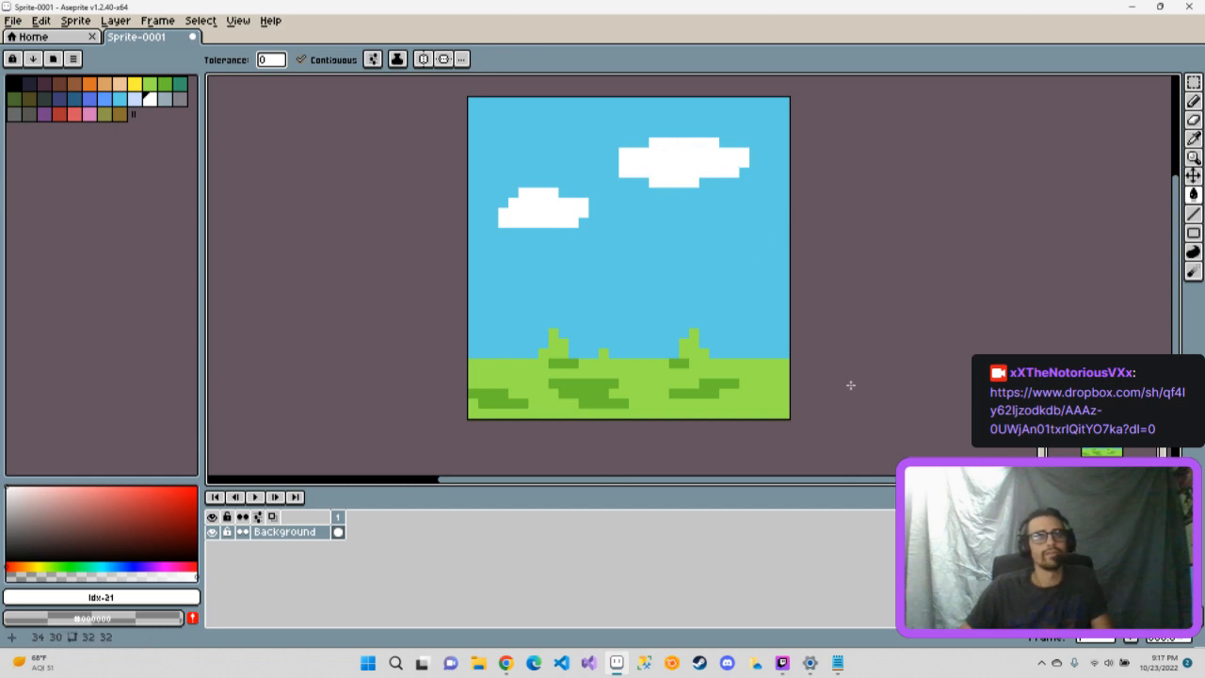
- Add small light gray shading patches inside both clouds with the Pencil
click(165, 97)
click(523, 212)
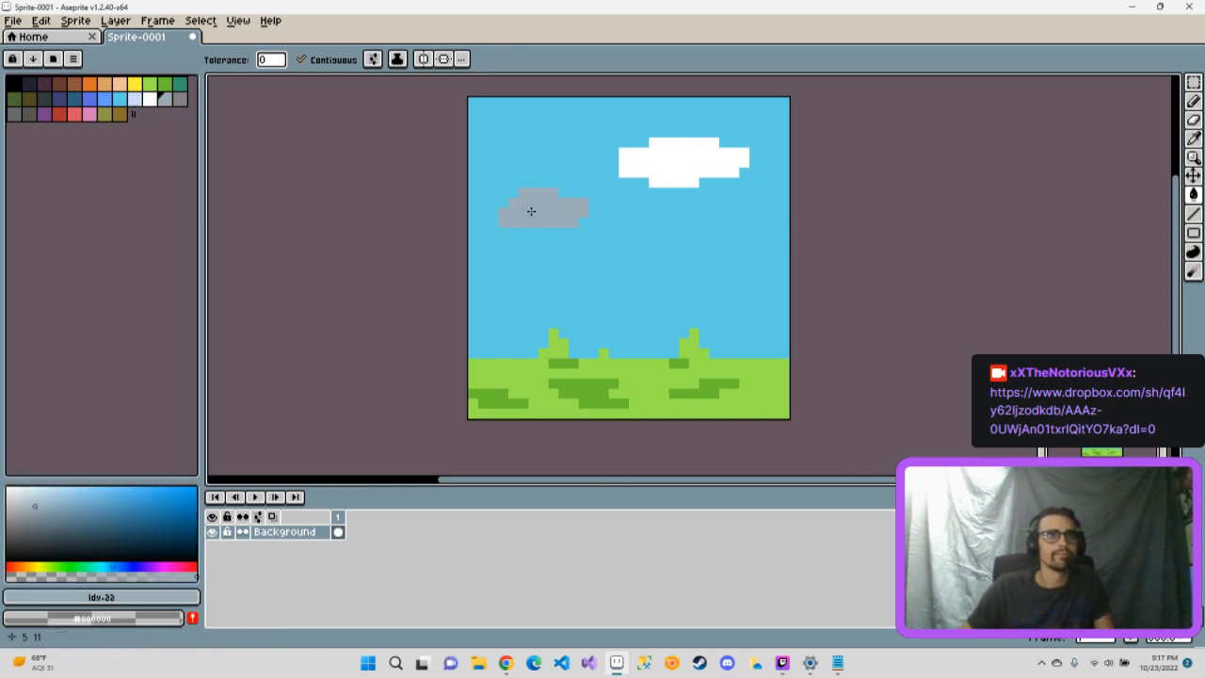
key(ctrl+z)
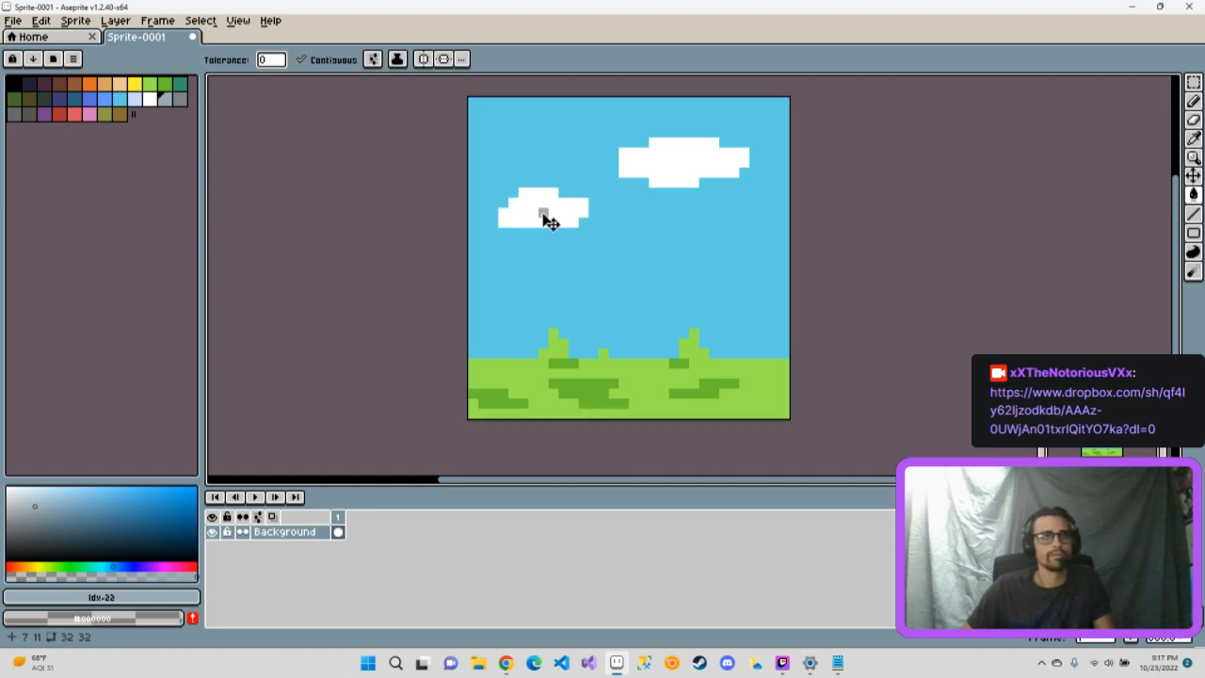
key(b)
drag(520, 213, 525, 213)
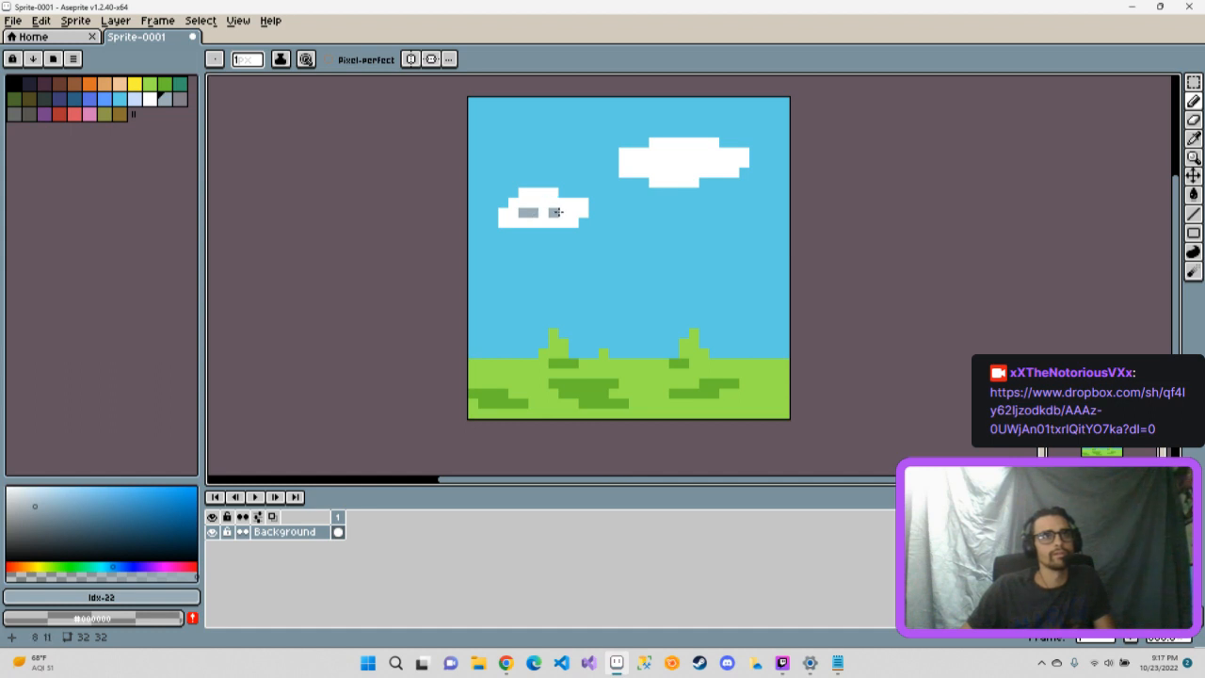
click(544, 201)
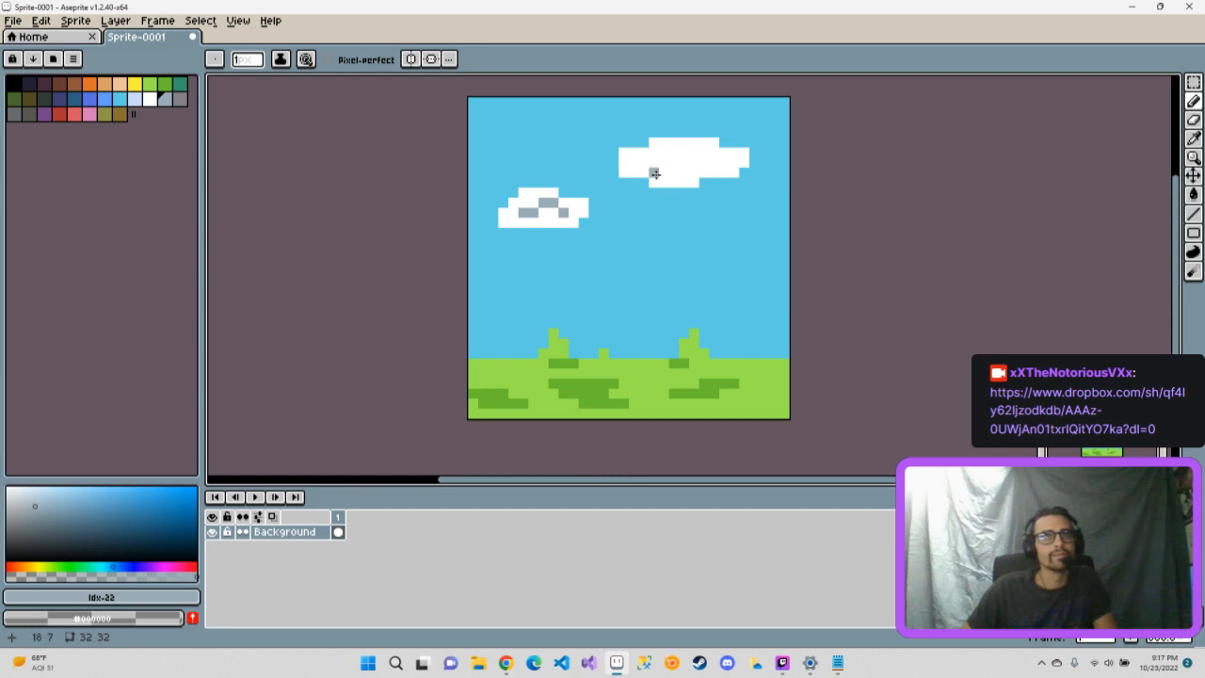
drag(670, 173, 689, 158)
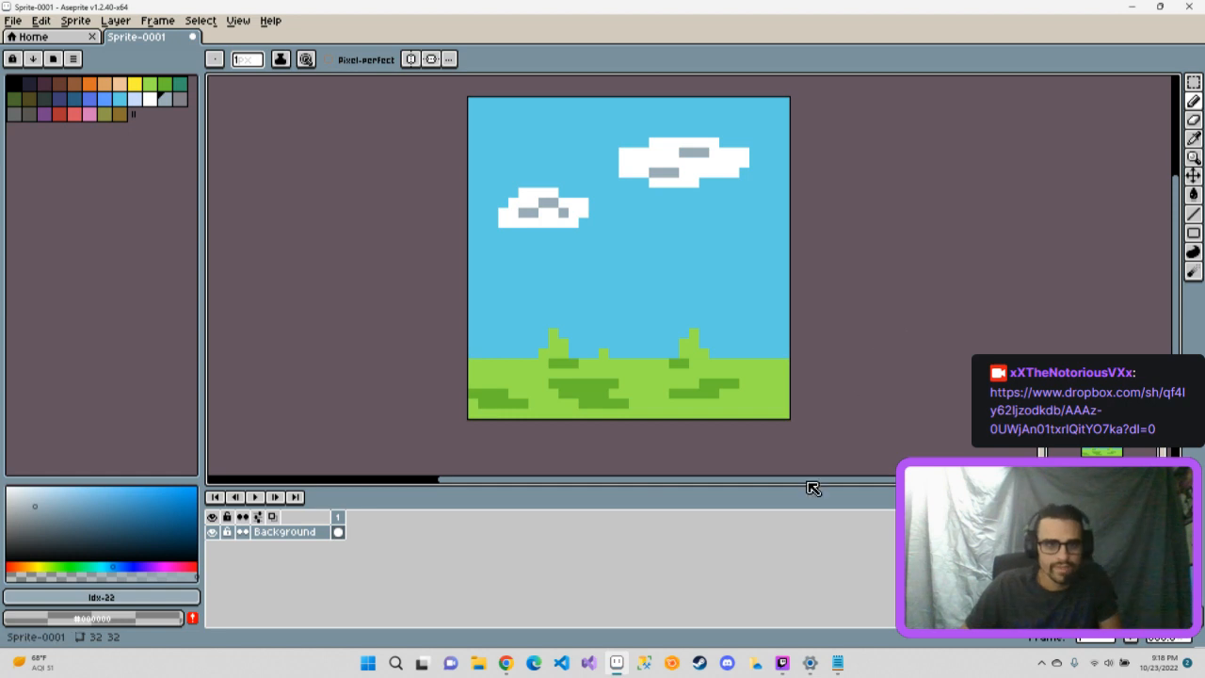
- Trim the gray shading in both clouds by repainting individual gray pixels white
drag(573, 213, 562, 215)
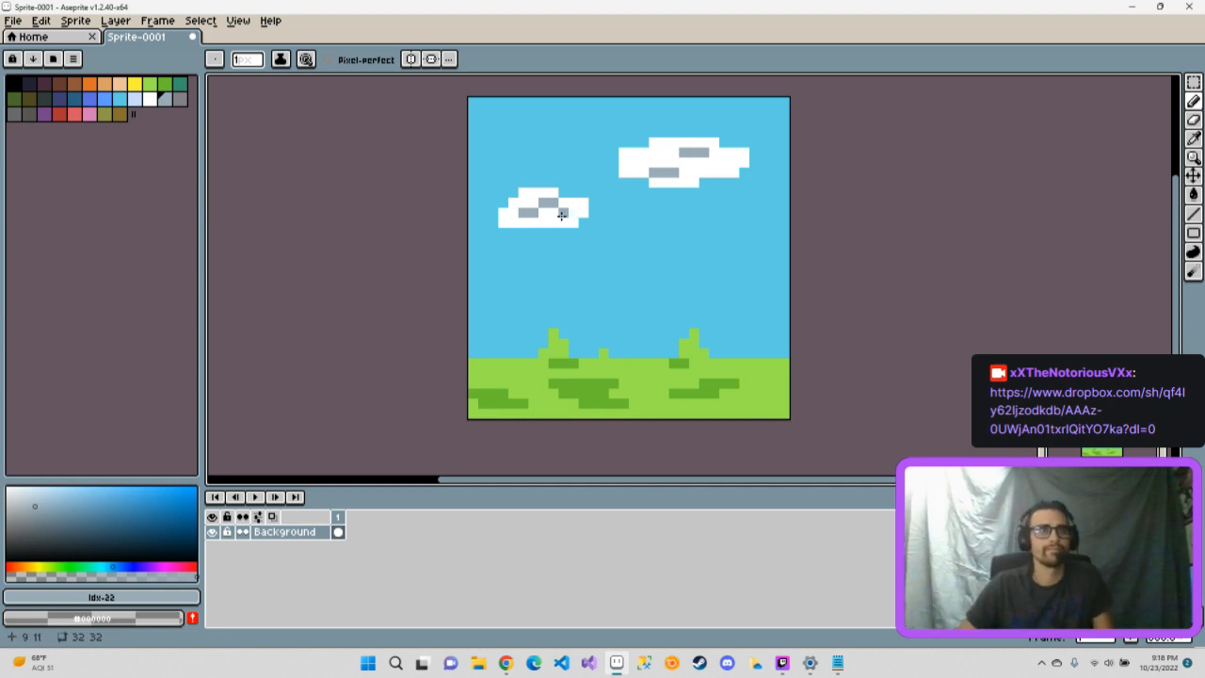
click(150, 99)
click(563, 213)
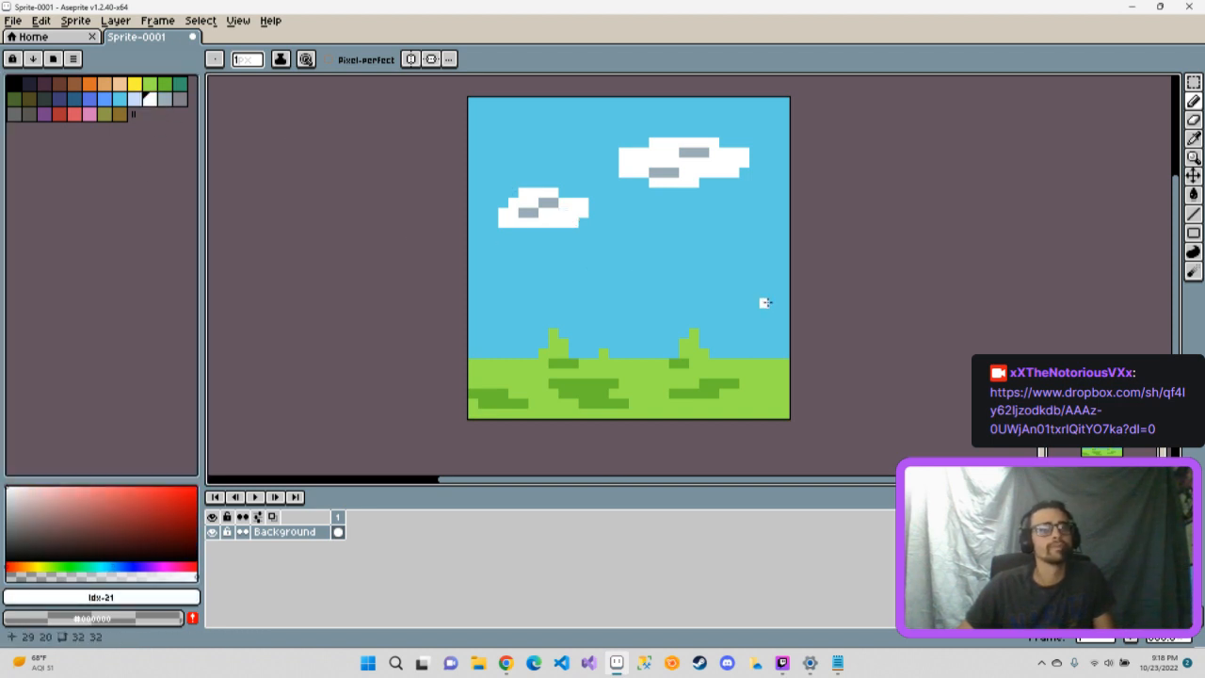
click(557, 205)
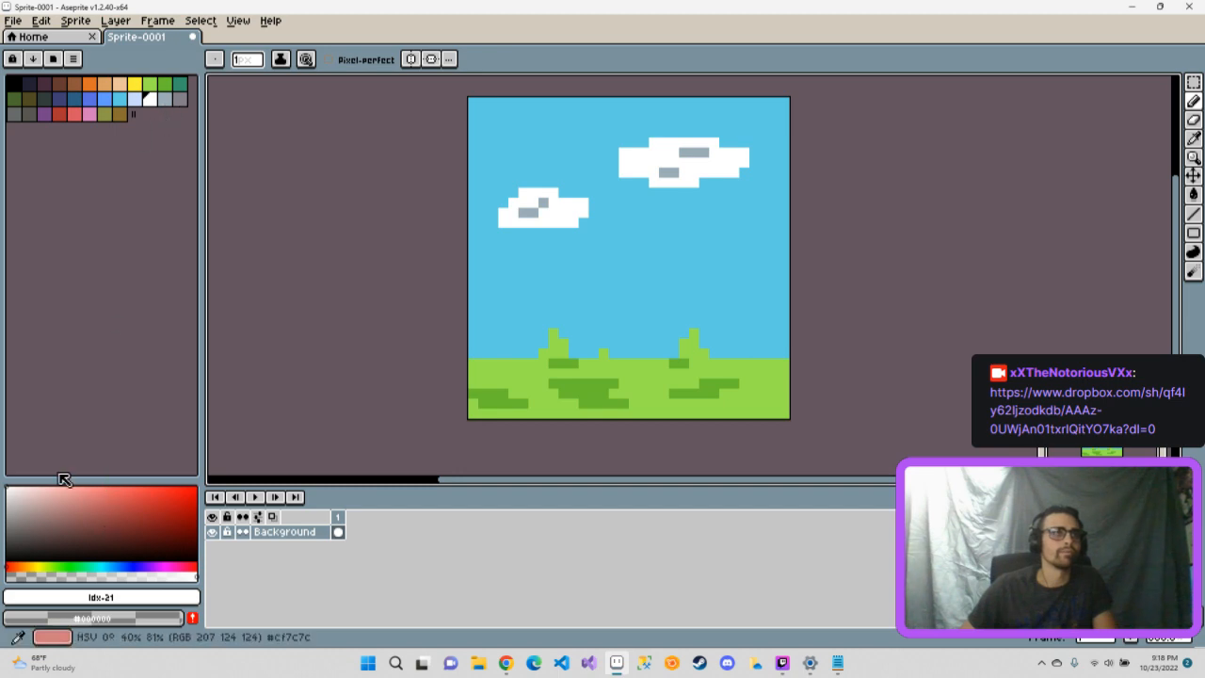
- Lighten the gray shading in both clouds by repainting it with a pale blue-gray and undo stray strokes
click(165, 99)
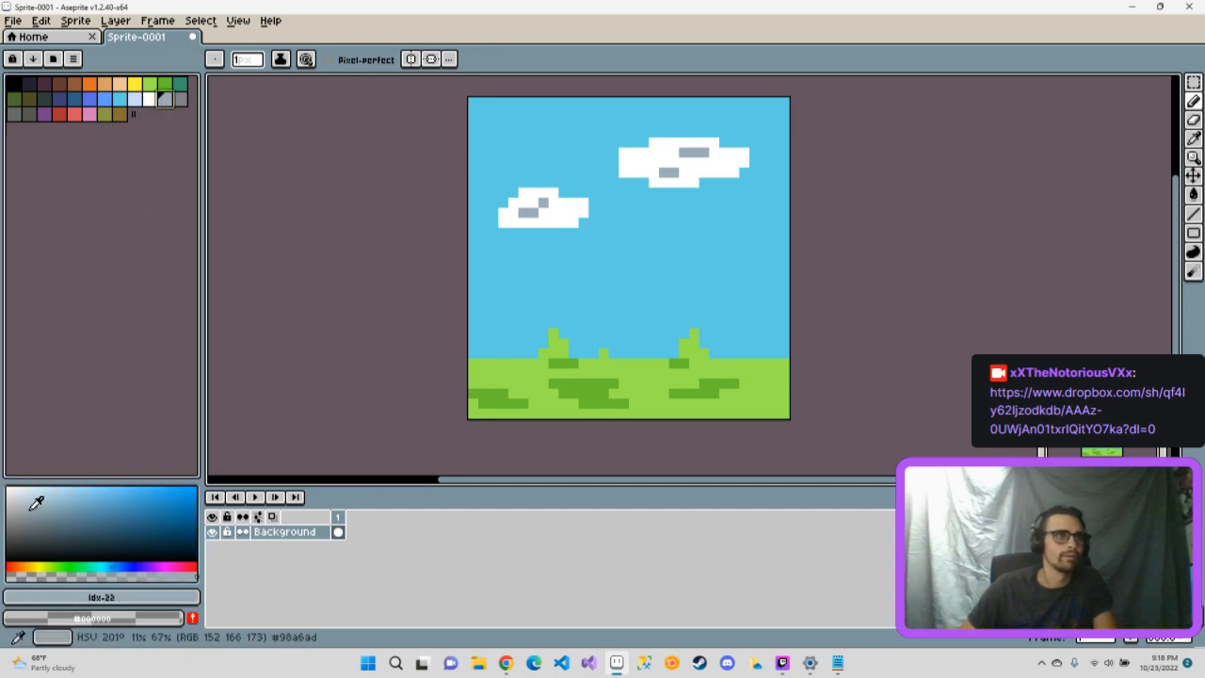
drag(35, 503, 28, 487)
drag(518, 214, 538, 211)
mouse_move(676, 175)
mouse_down()
mouse_move(664, 172)
mouse_move(695, 155)
mouse_up()
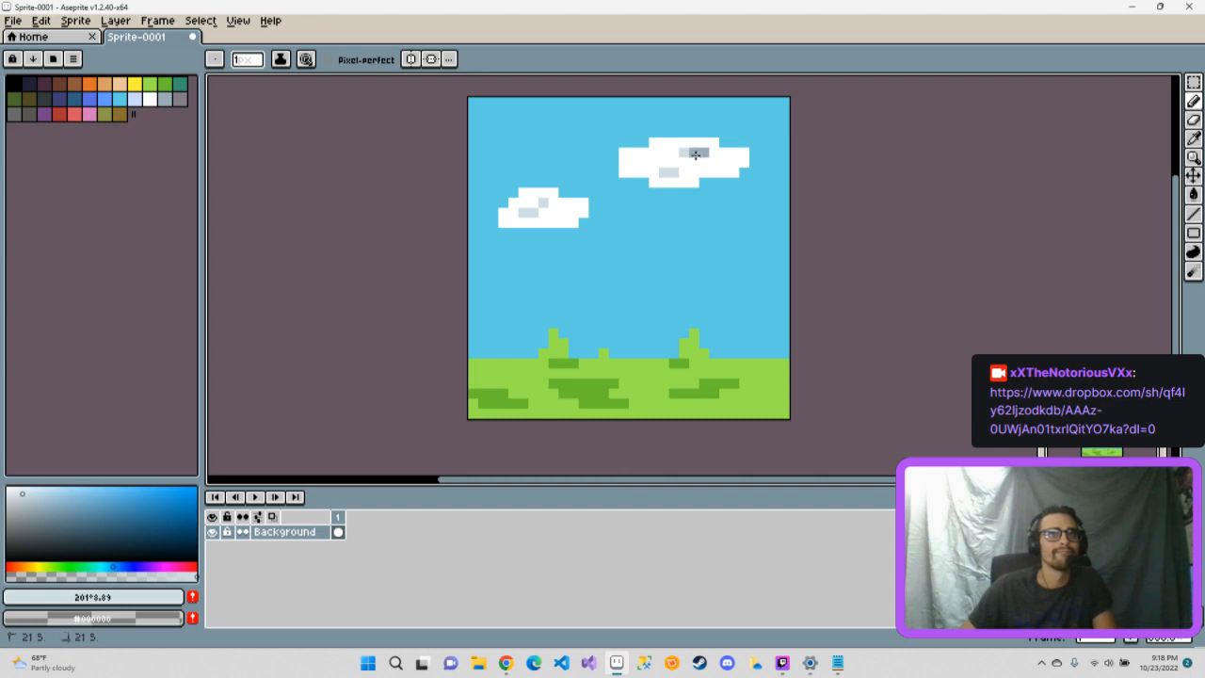
click(683, 363)
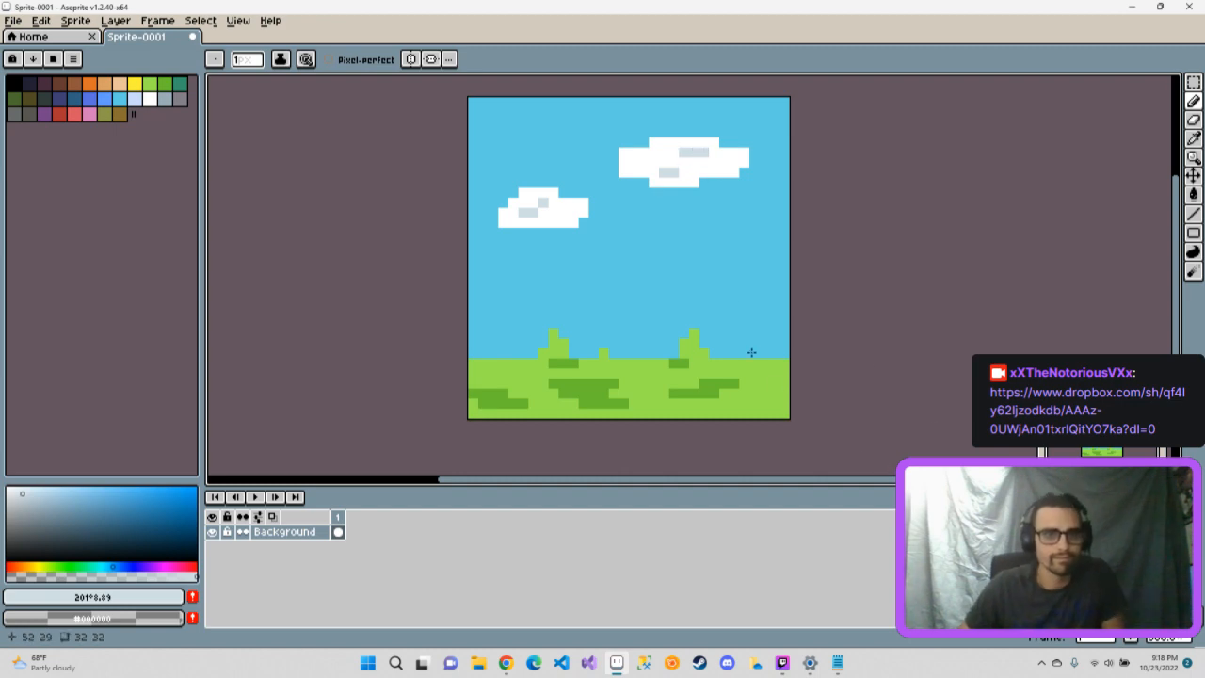
key(ctrl+z)
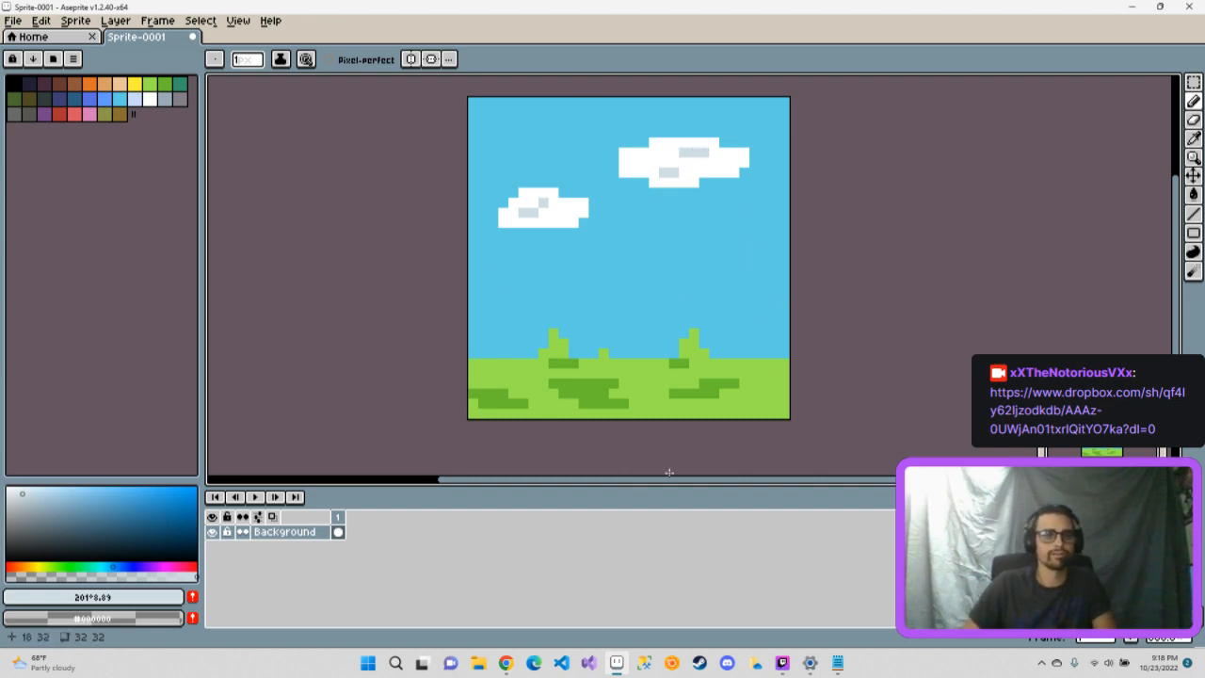
key(ctrl+z)
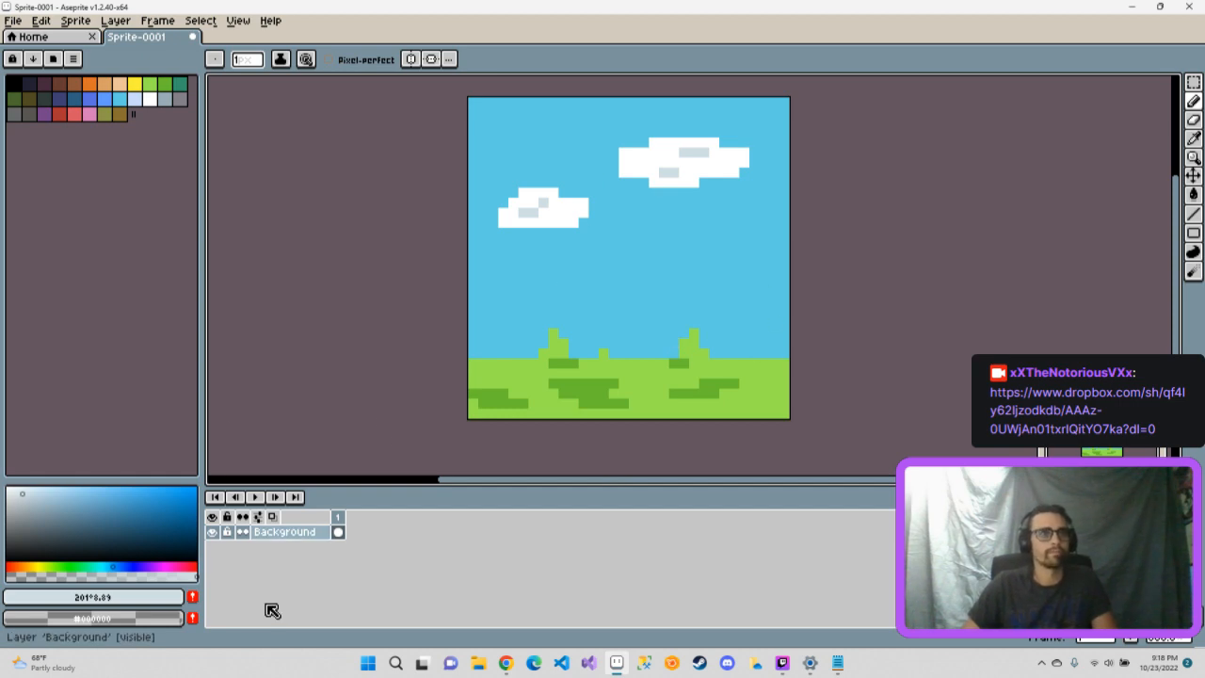
- Add a new layer above the background and name it Donut
right_click(288, 545)
click(320, 519)
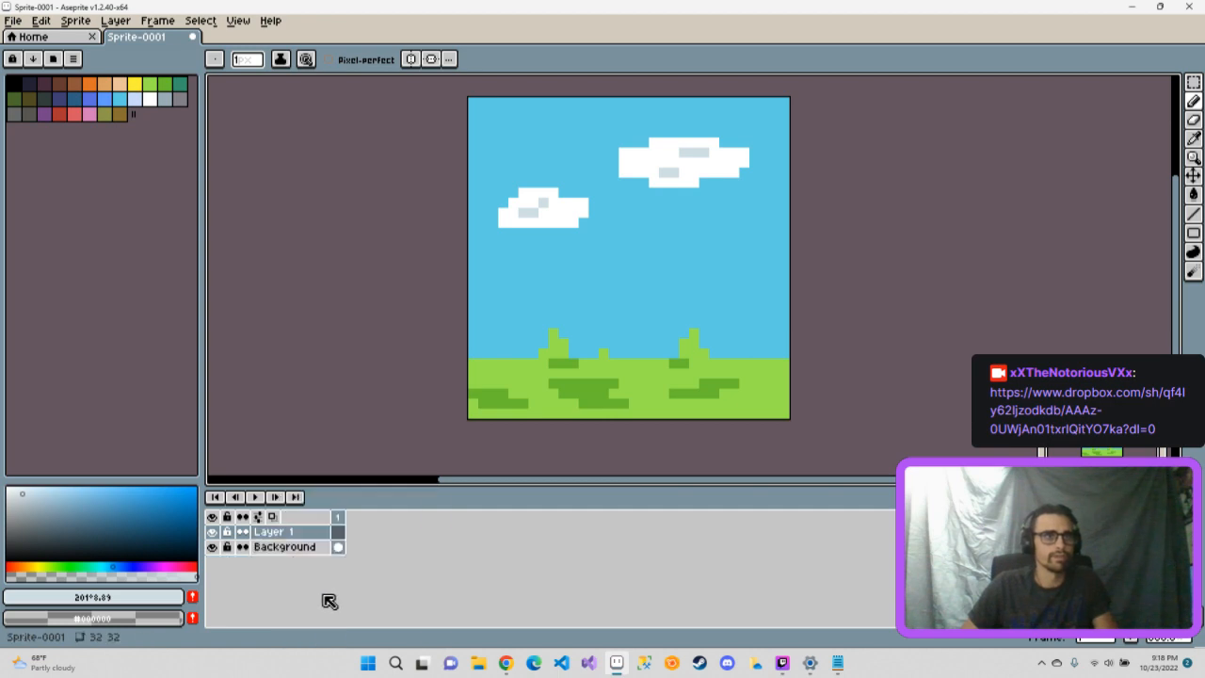
double_click(282, 532)
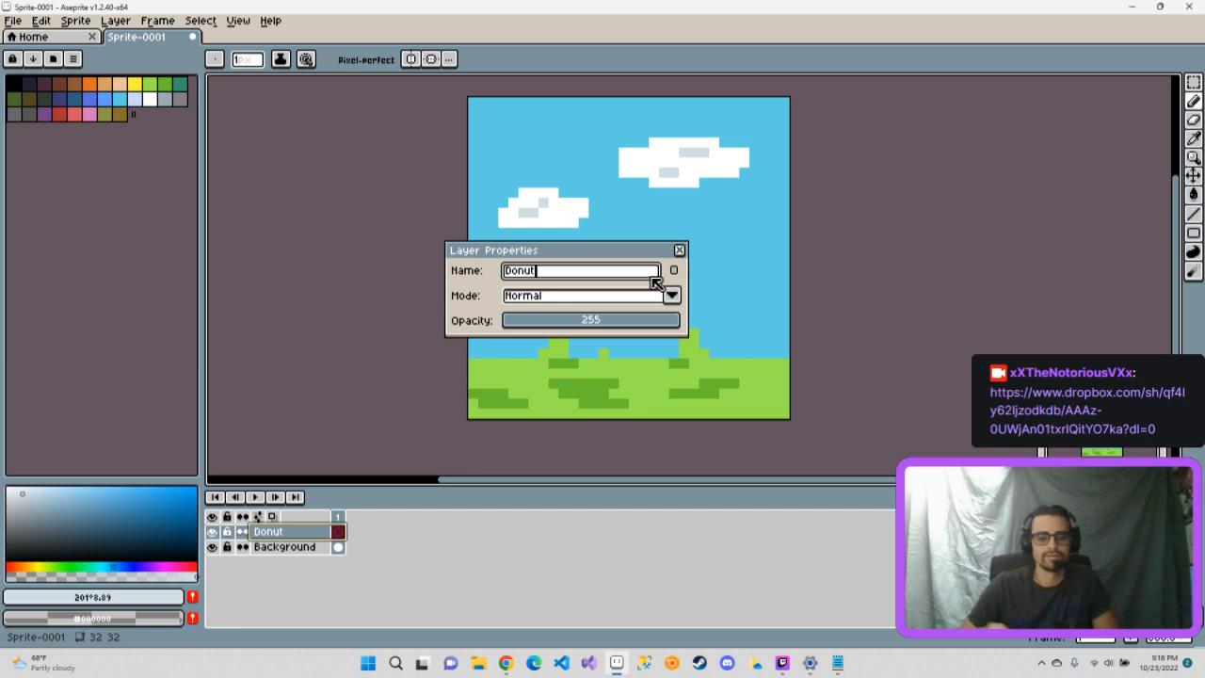
key(Return)
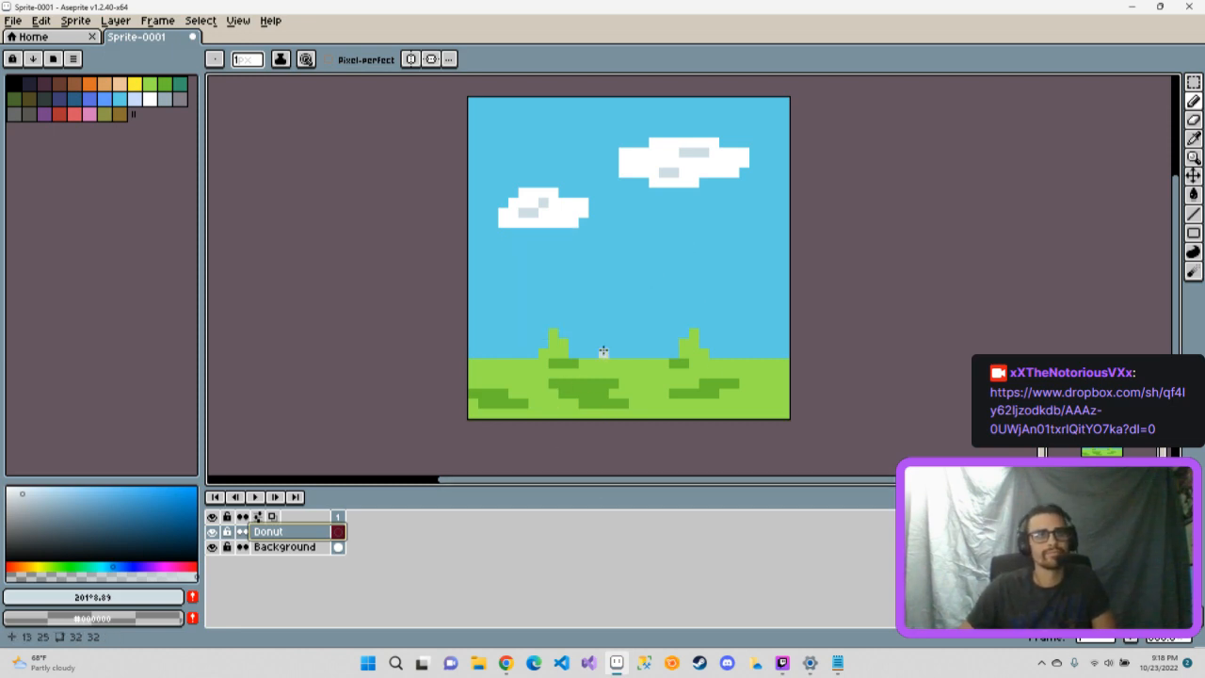
- Choose black as the drawing color and the outline Ellipse tool for drawing on the Donut layer
click(13, 84)
click(673, 364)
key(ctrl+z)
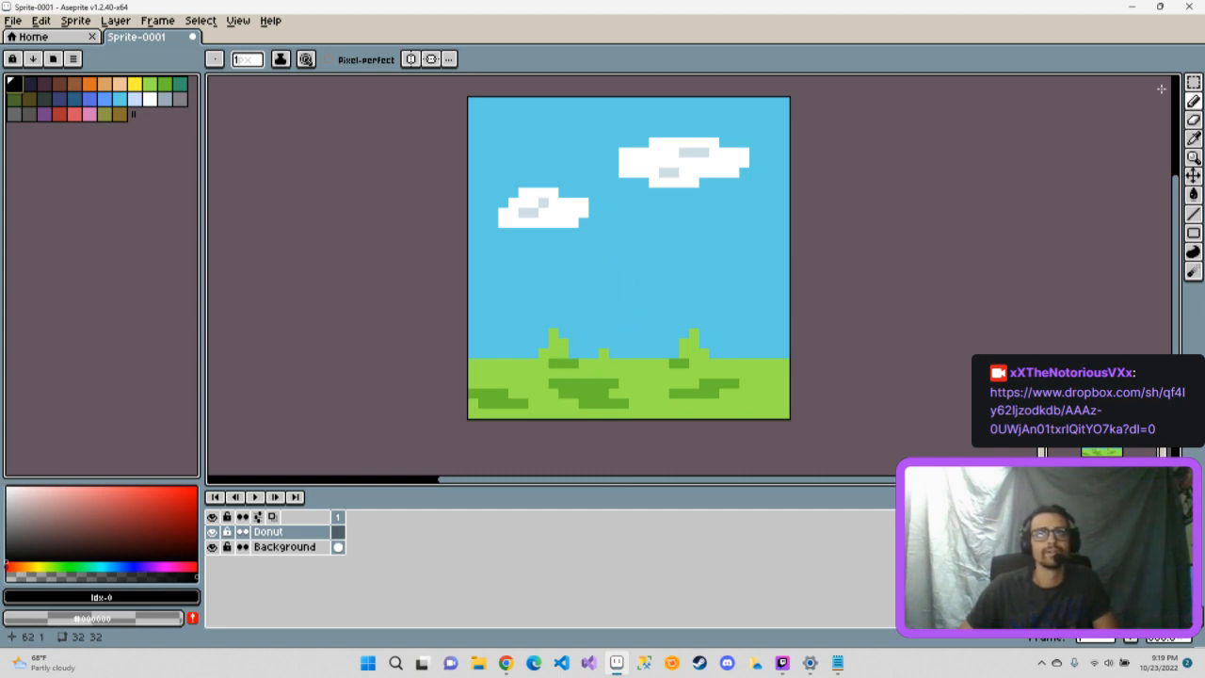
drag(1194, 83, 1125, 84)
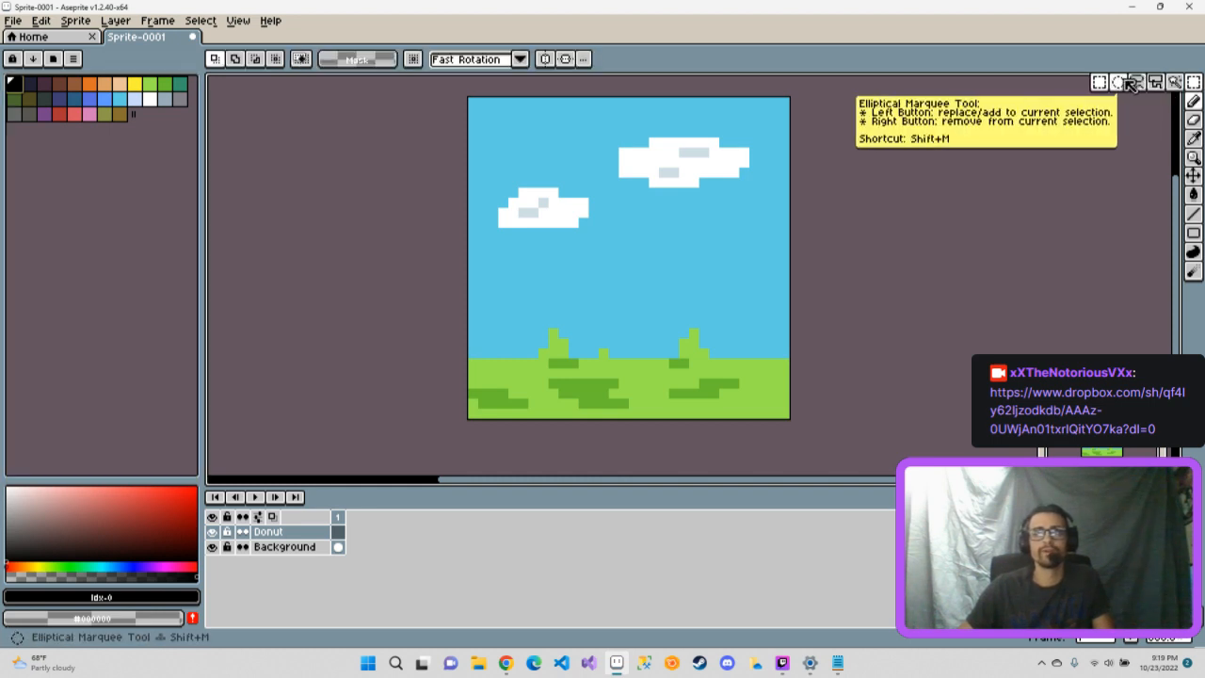
drag(1194, 238, 1157, 234)
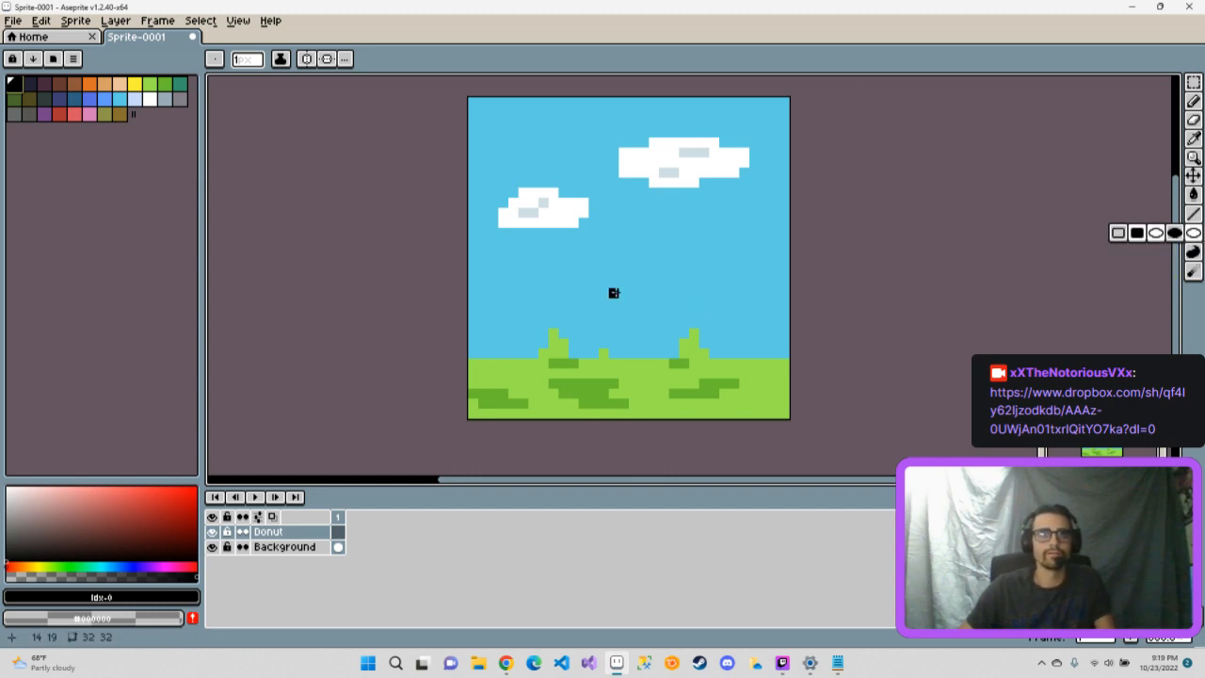
click(1158, 238)
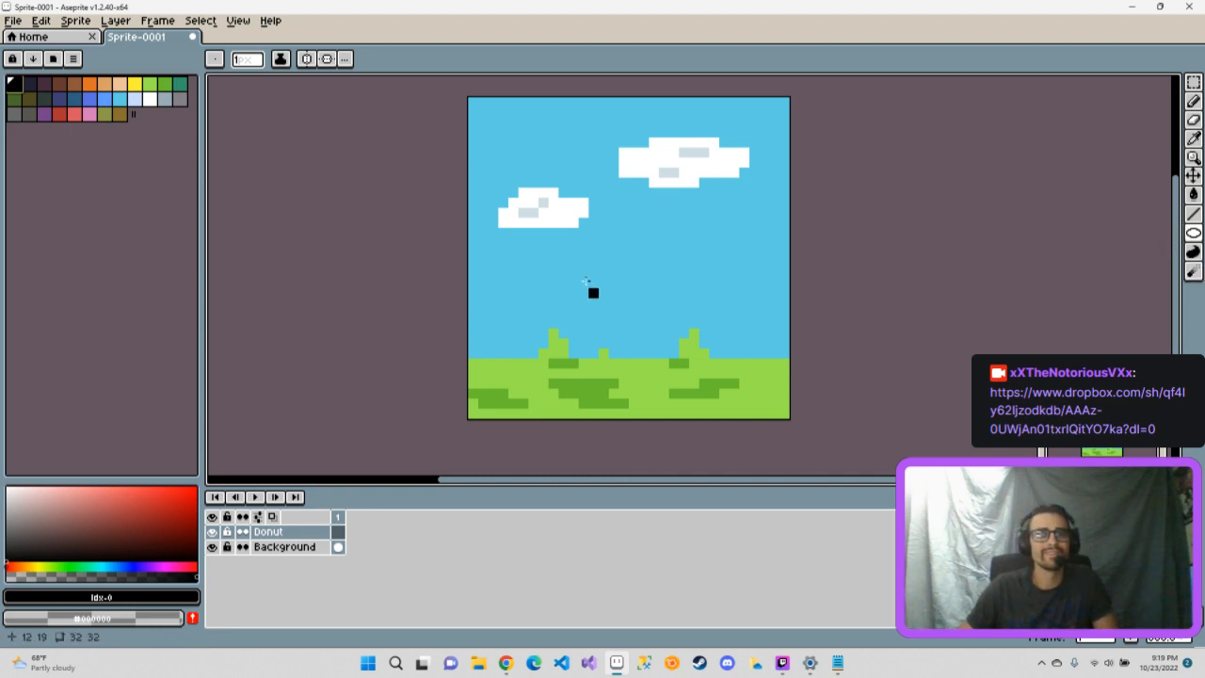
drag(594, 252, 717, 349)
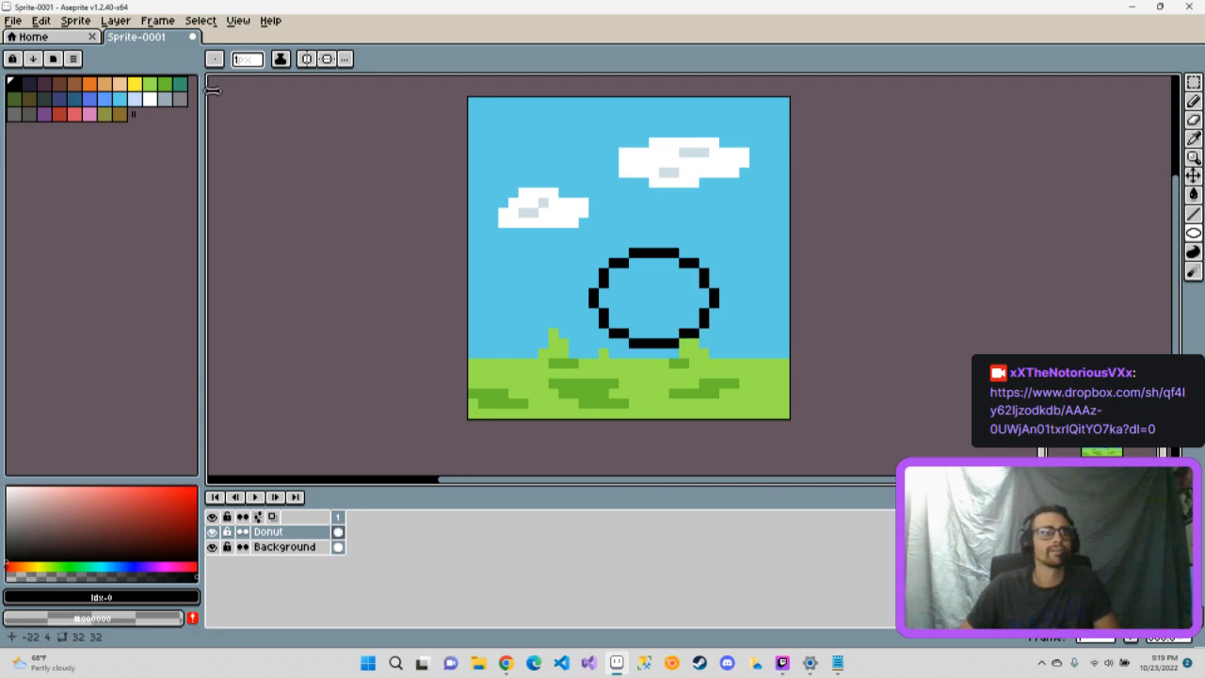
key(m)
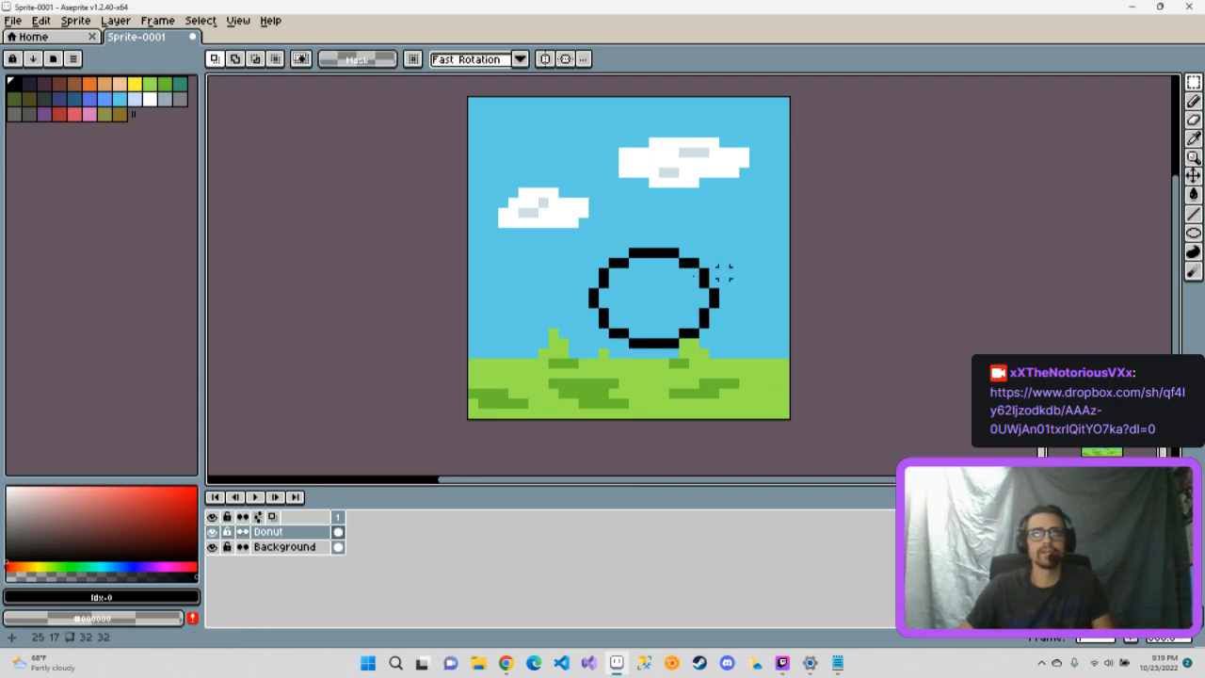
drag(544, 217, 751, 361)
drag(670, 301, 637, 324)
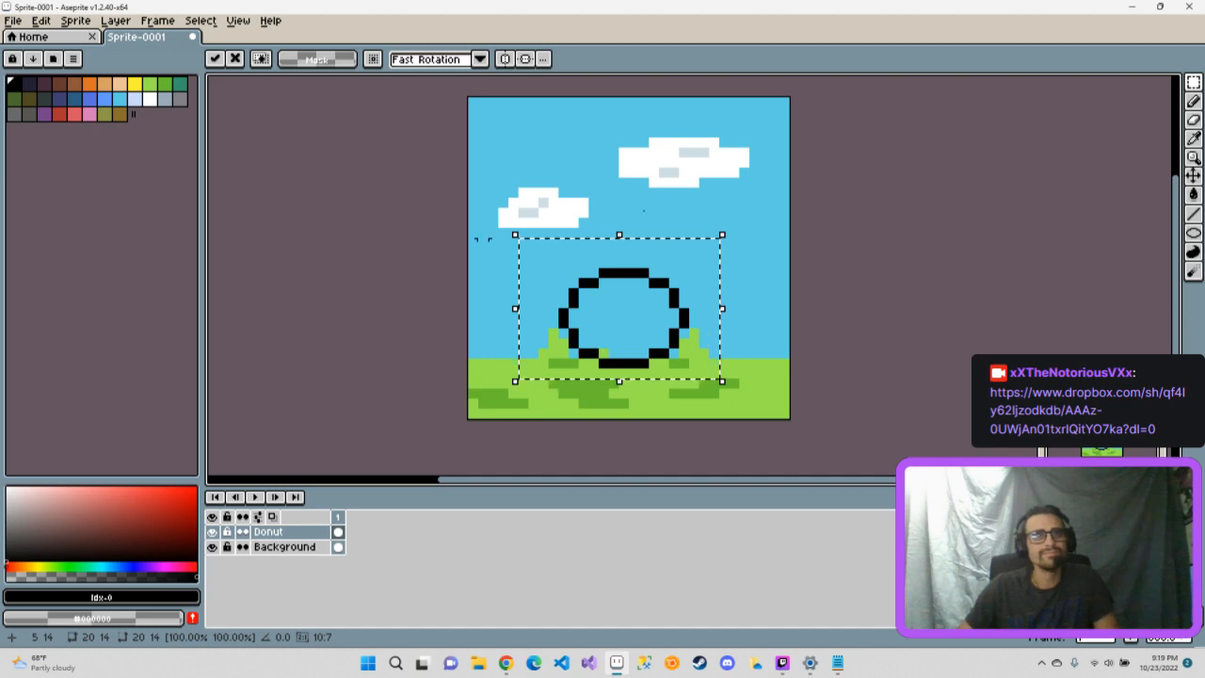
key(ctrl+z)
key(ctrl+z)
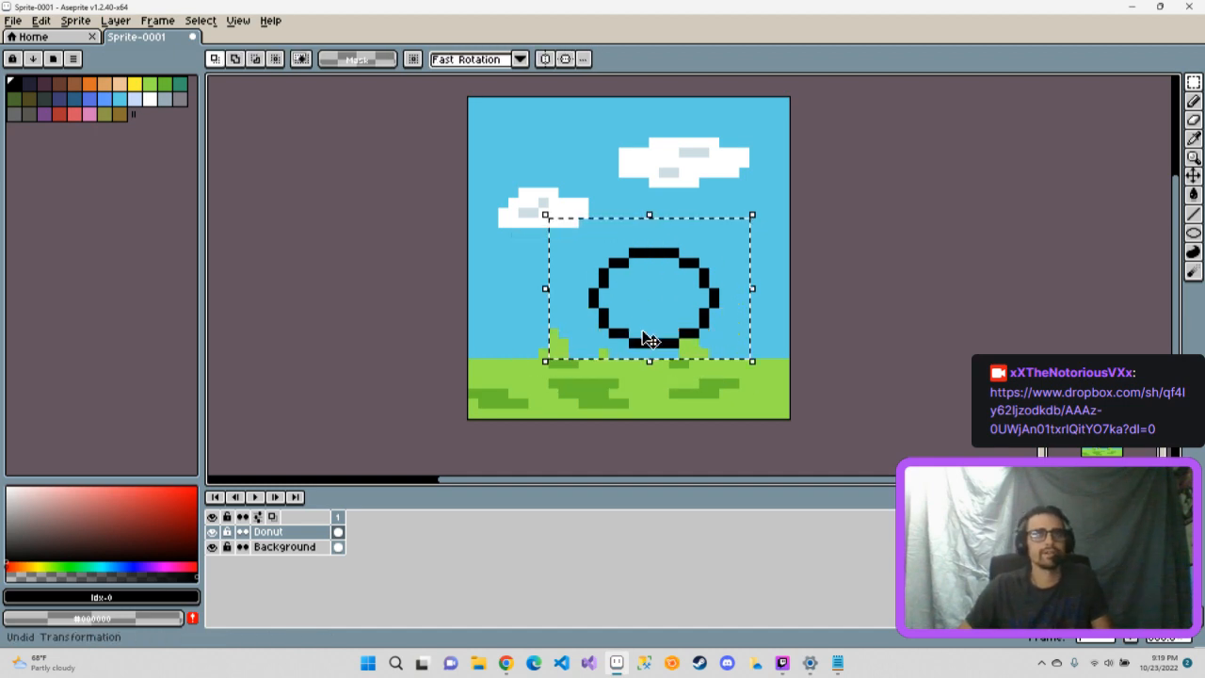
key(ctrl+z)
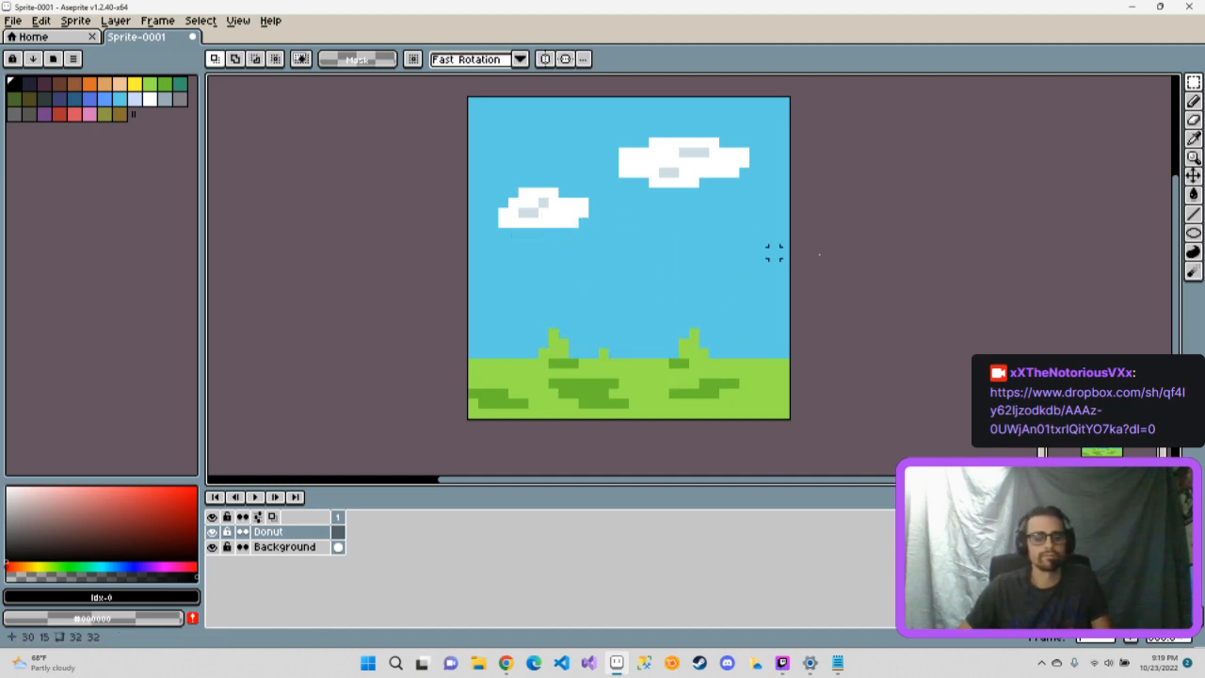
- Draw a black ellipse outline about 16 px wide and 12 px high, and shift it one pixel right and one down
key(shift)
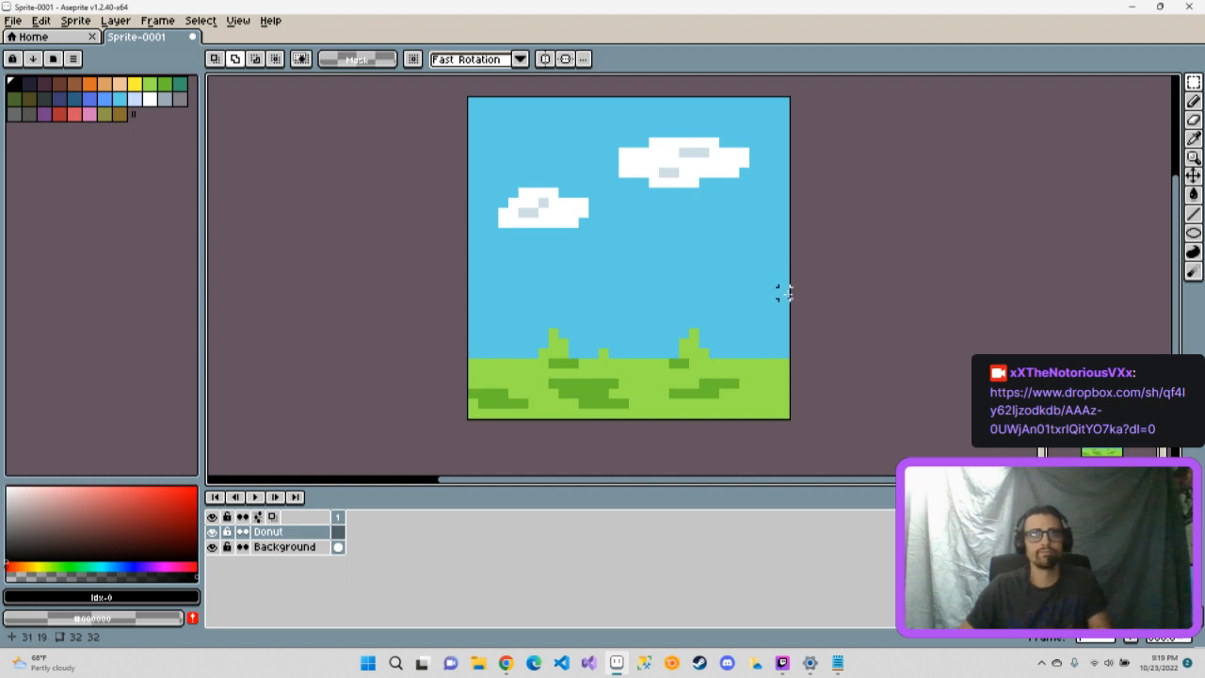
key(u)
drag(540, 249, 693, 364)
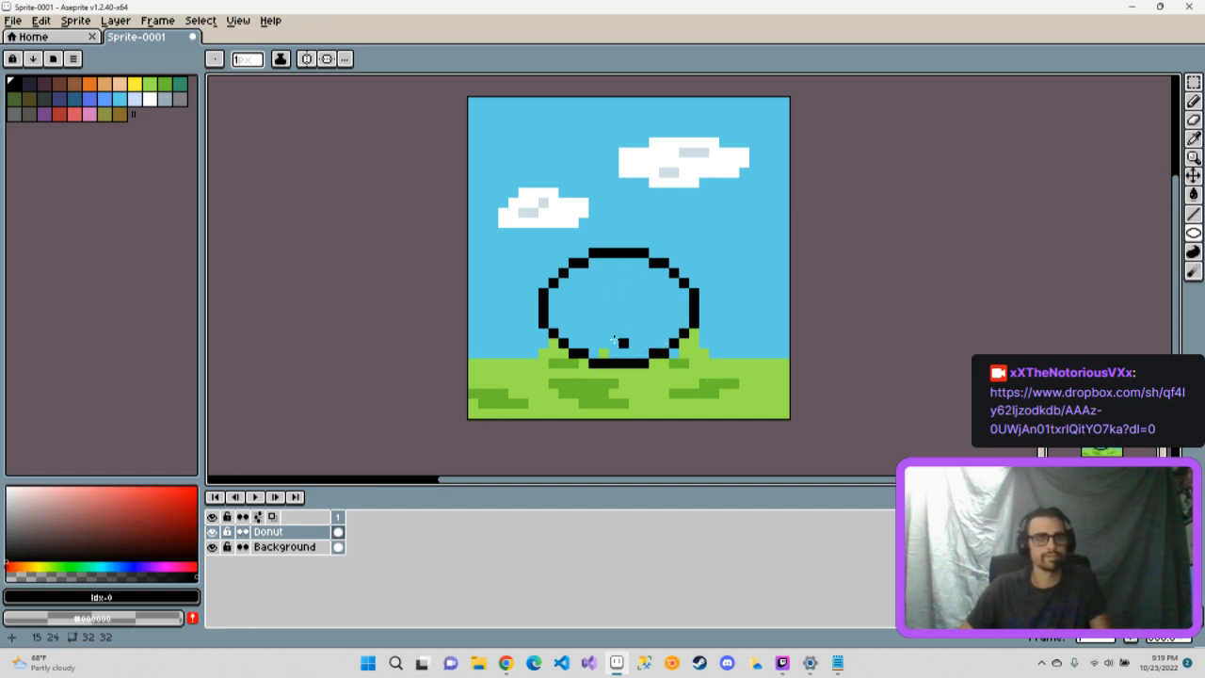
key(m)
drag(506, 226, 742, 382)
mouse_move(645, 316)
mouse_down()
mouse_move(654, 348)
mouse_move(656, 327)
mouse_up()
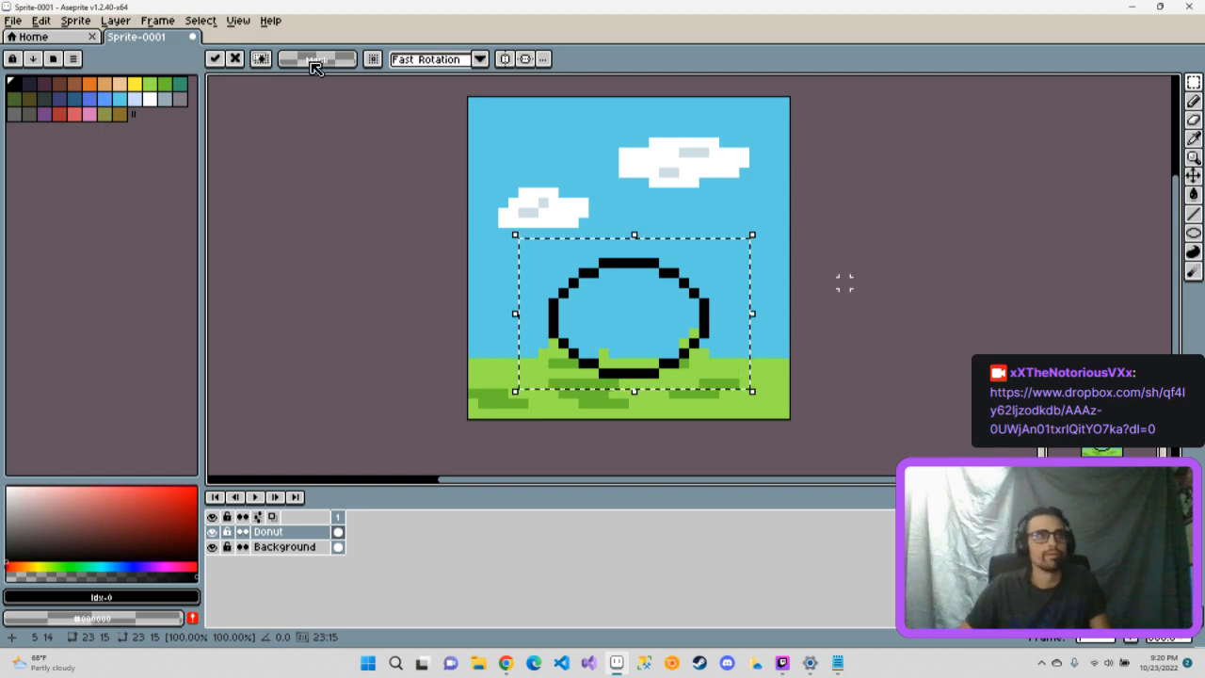
- Deselect the ellipse outline and fill its inside with the light peach palette color using the Paint Bucket
click(133, 85)
drag(130, 85, 123, 86)
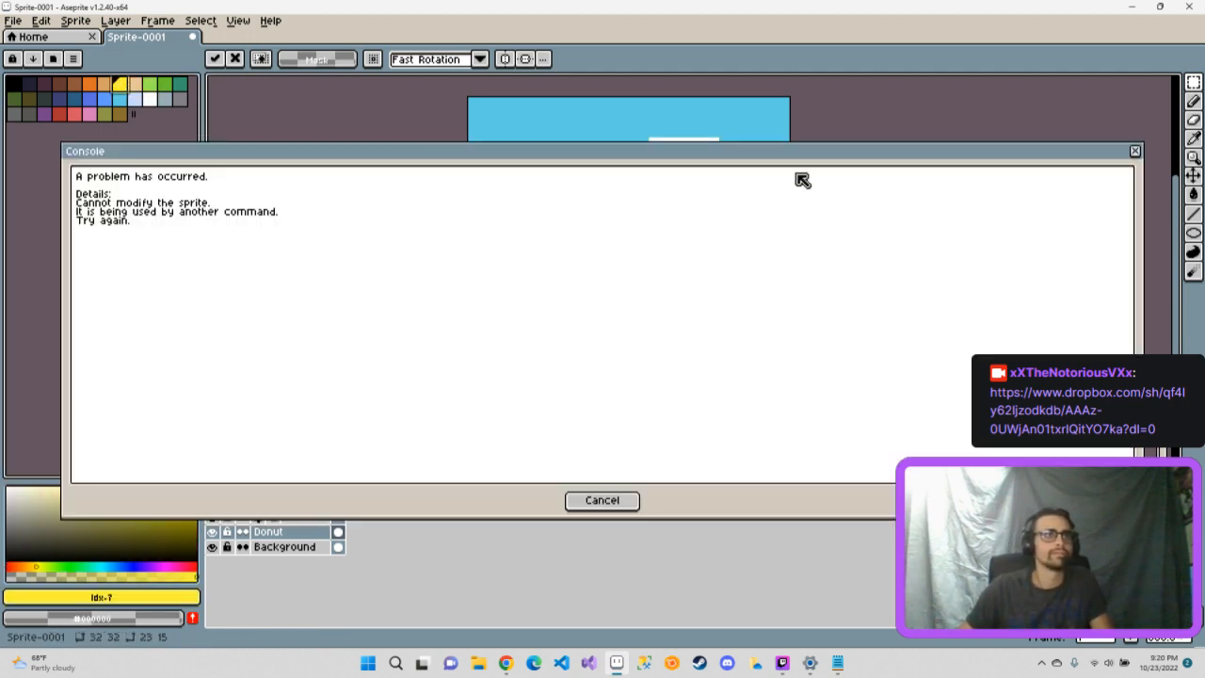
click(1136, 151)
click(134, 85)
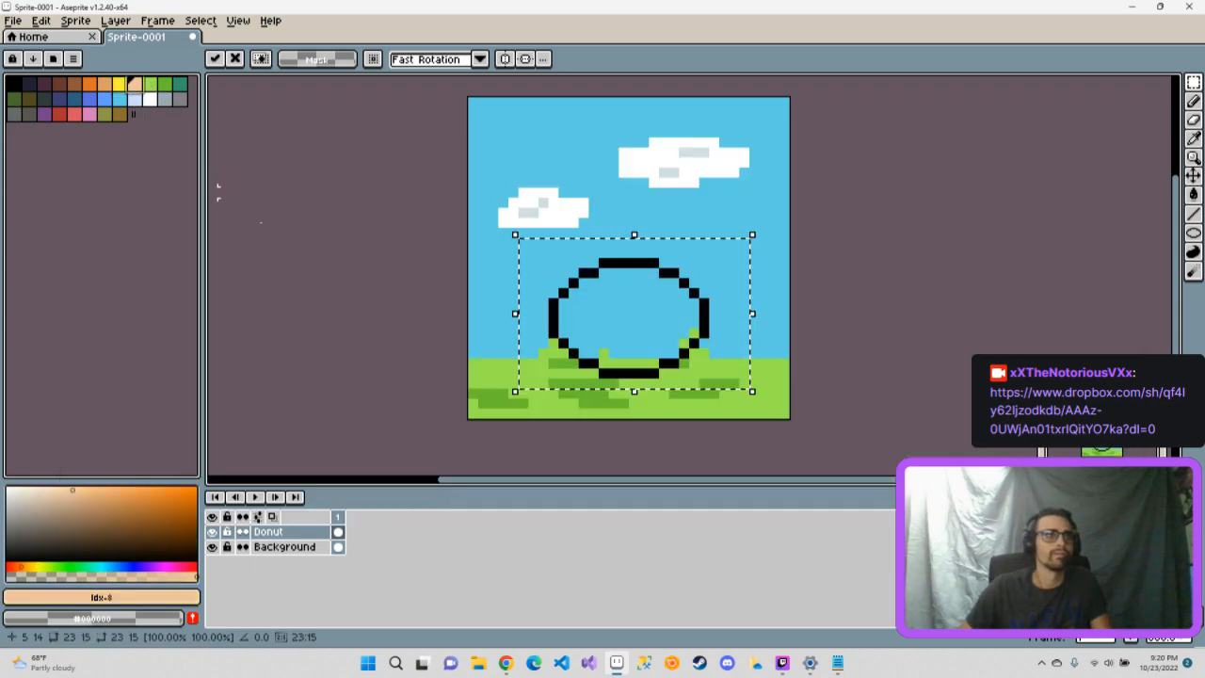
key(g)
click(623, 312)
key(m)
click(594, 131)
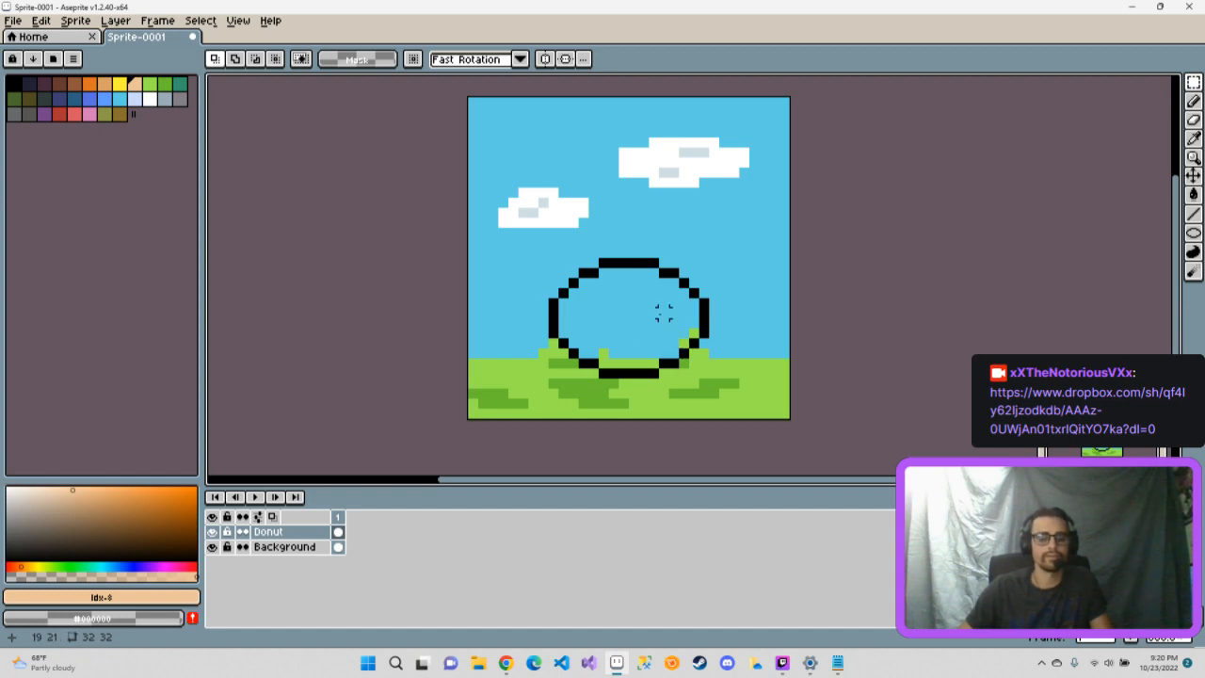
key(h)
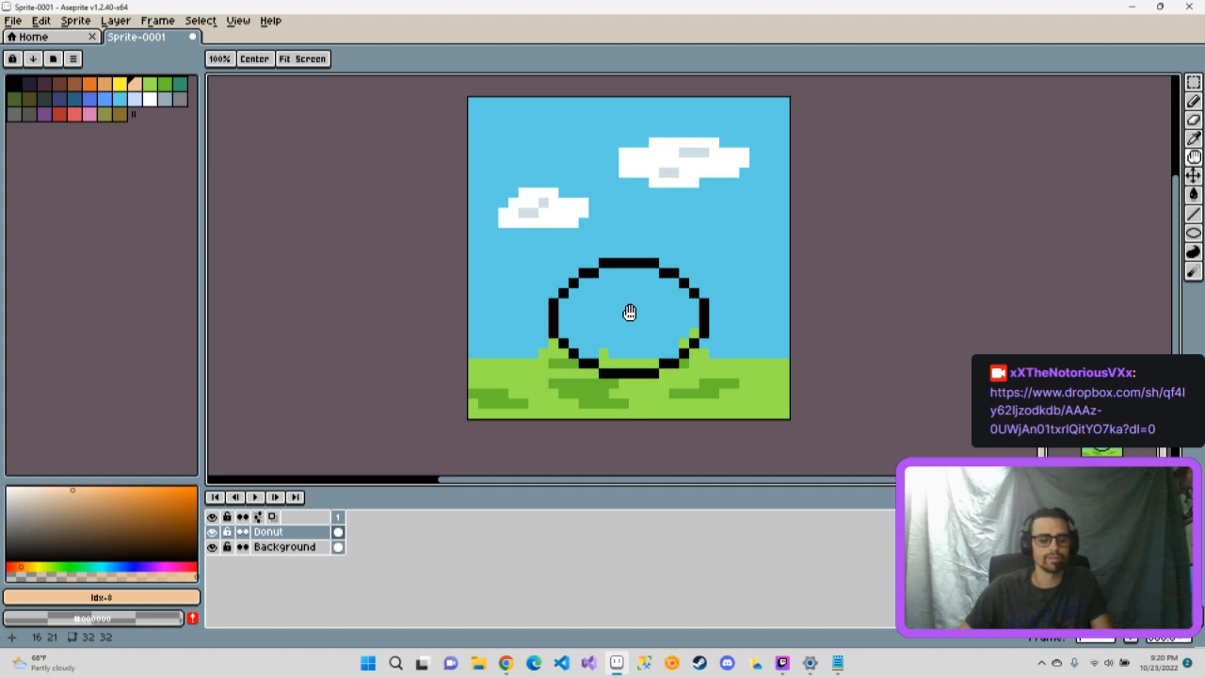
key(g)
click(626, 308)
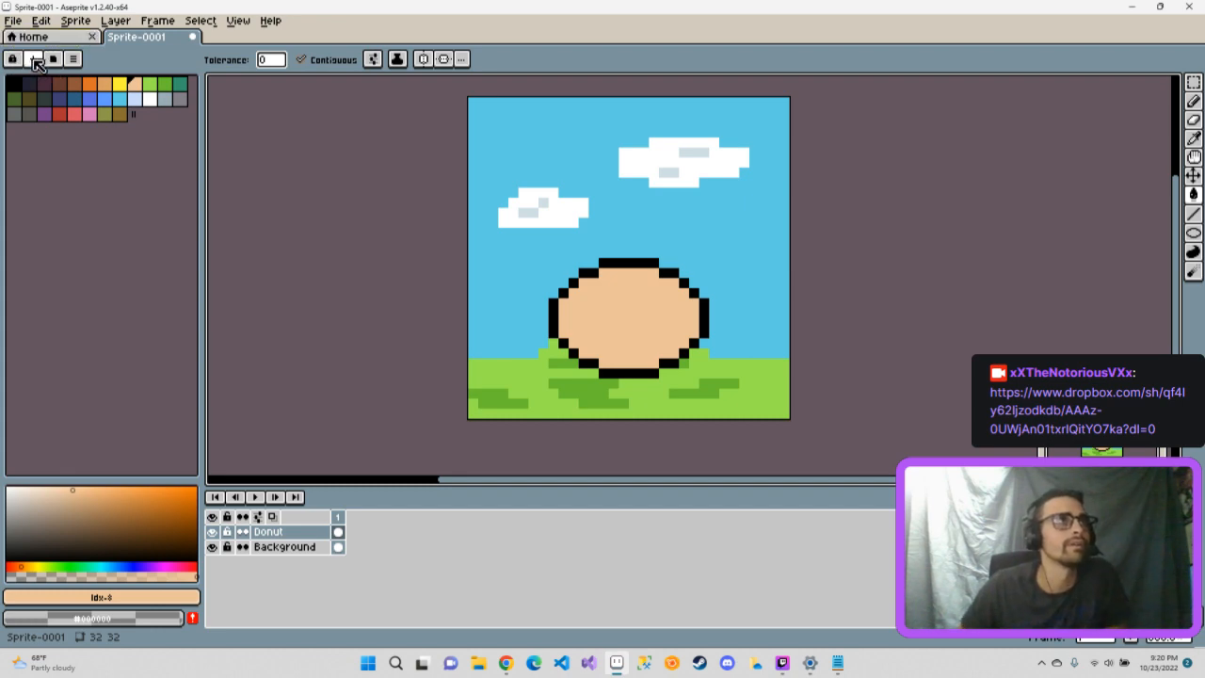
- Load the Game Boy Color Type1 preset palette for the sprite
click(72, 59)
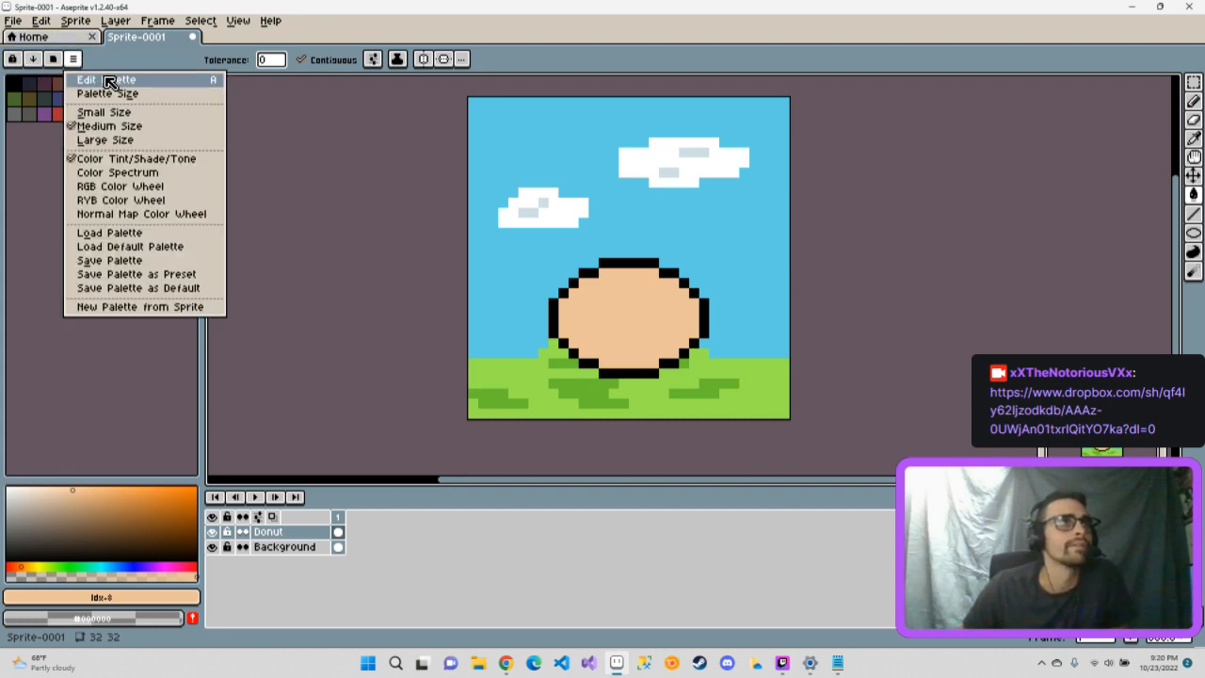
click(120, 59)
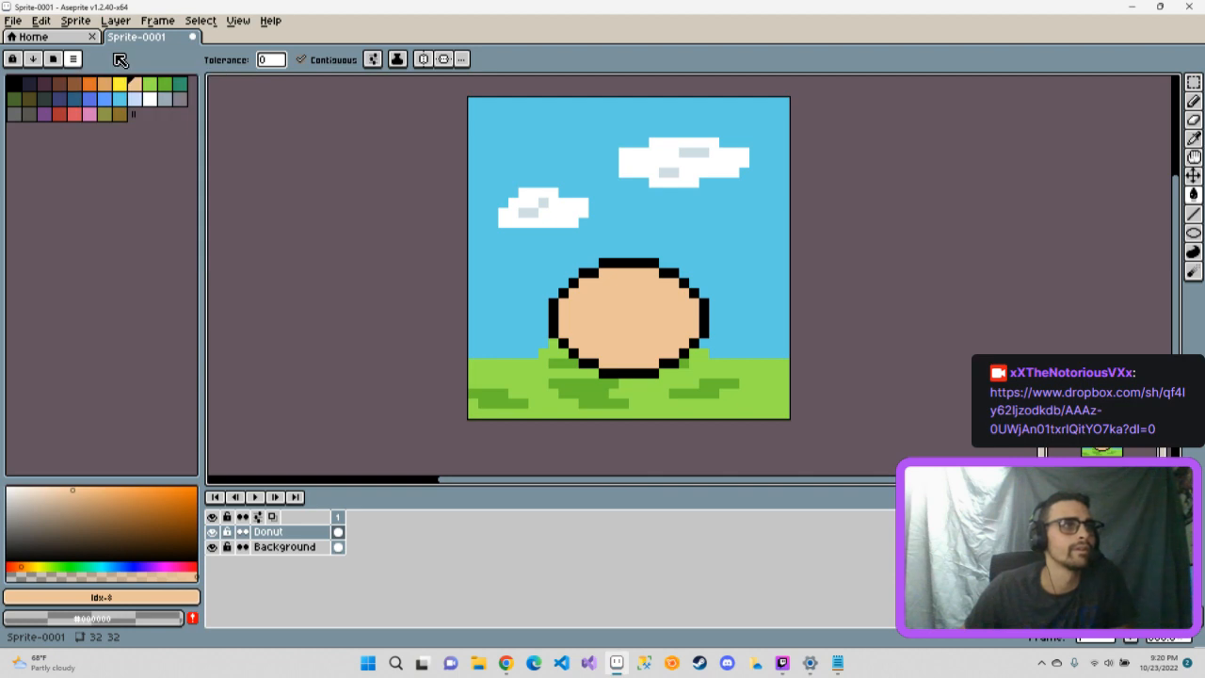
click(35, 58)
click(56, 64)
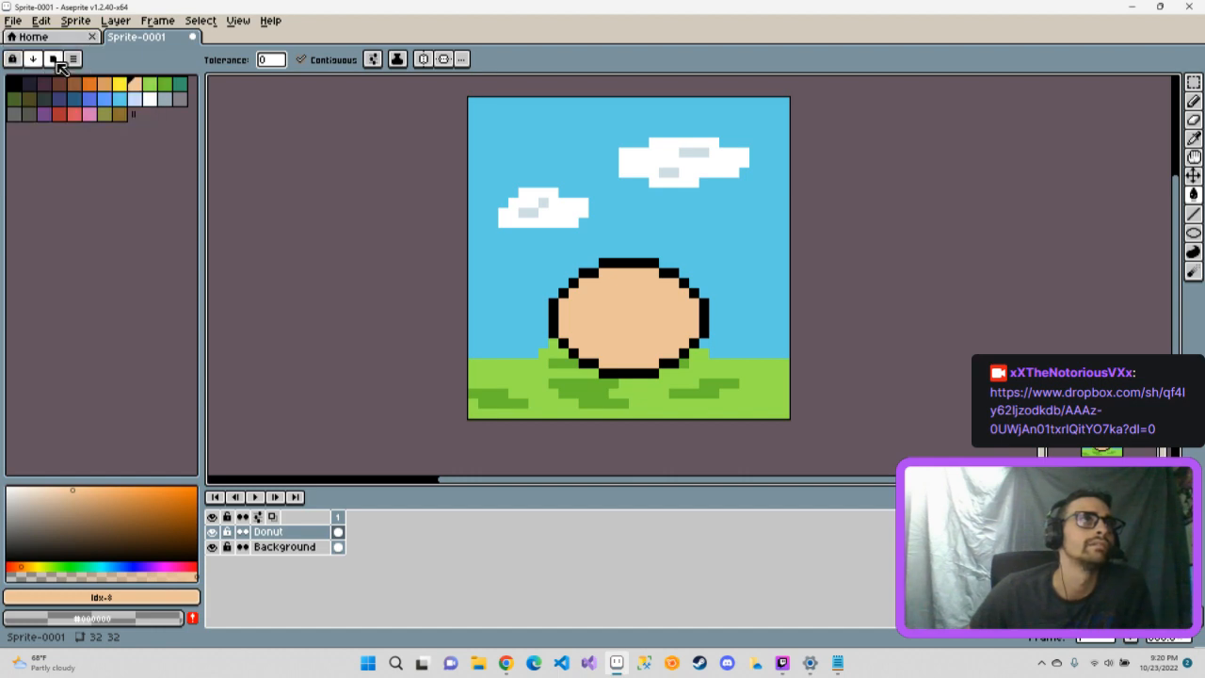
click(54, 60)
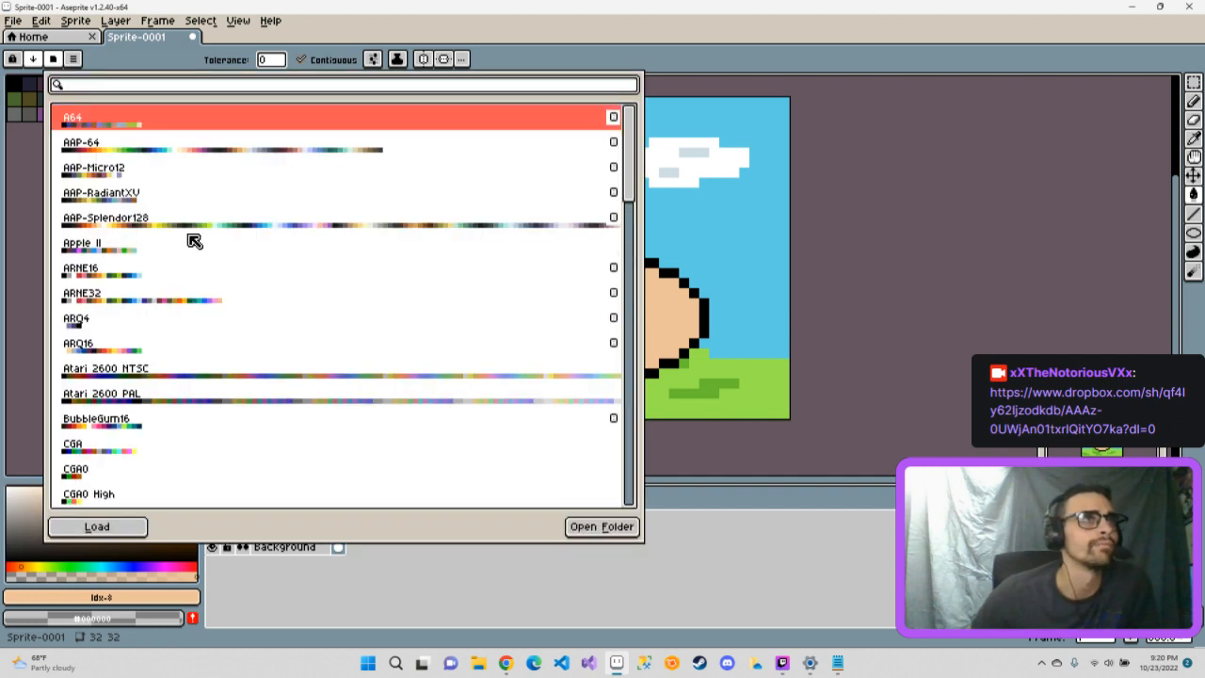
scroll(198, 240, down, 2)
scroll(200, 243, down, 15)
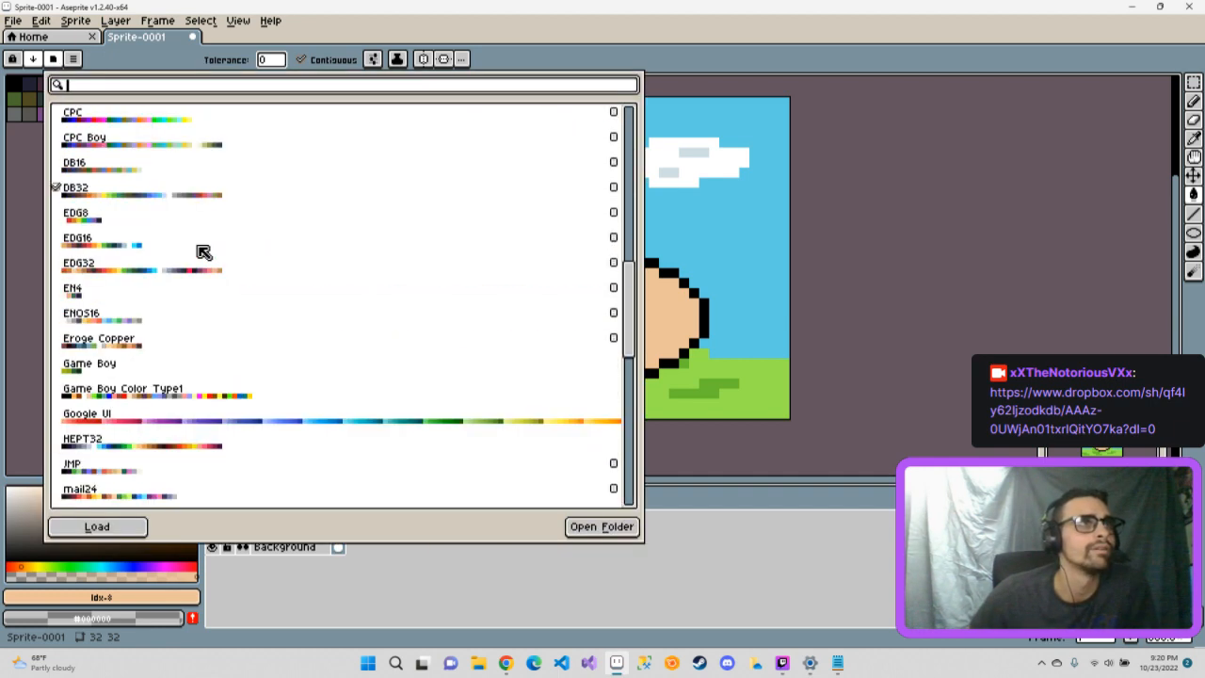
scroll(200, 252, up, 1)
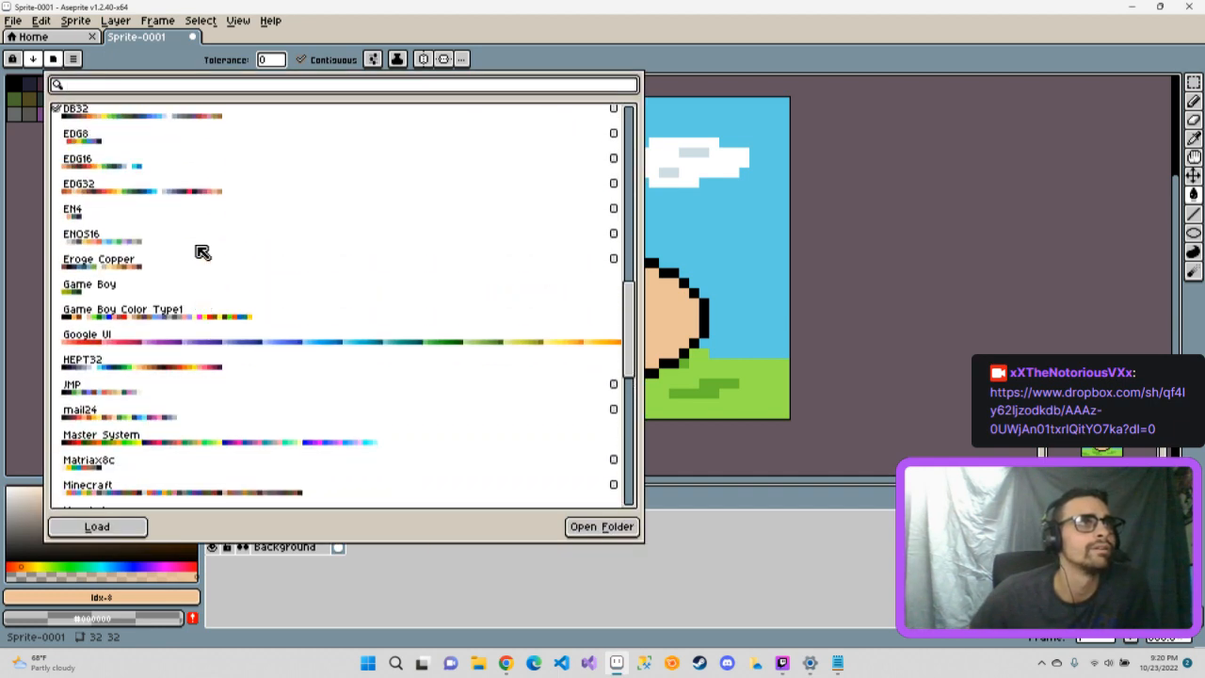
click(147, 321)
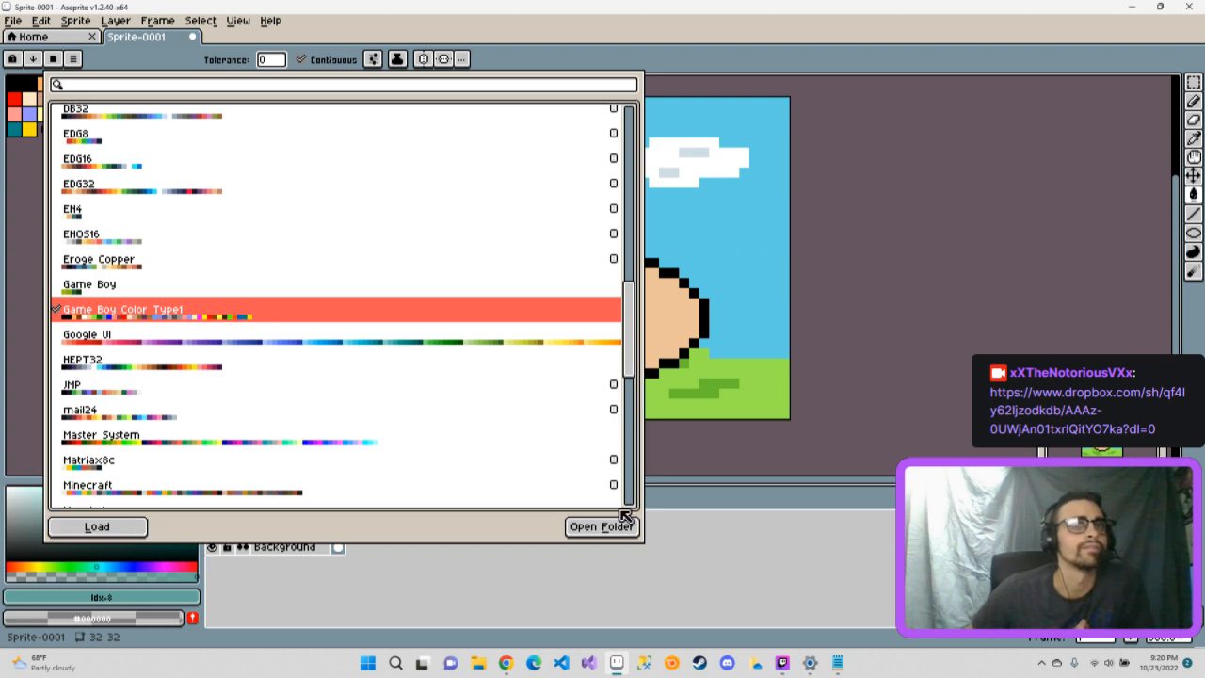
click(54, 60)
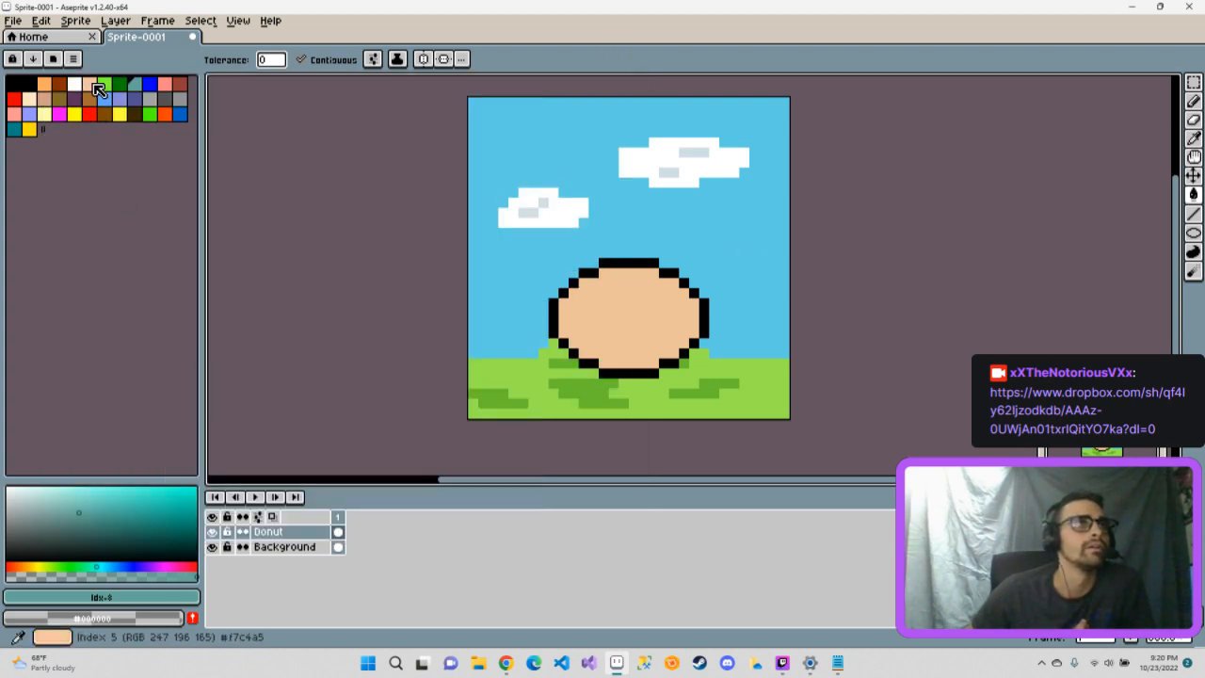
- Refill the inside of the ellipse with the cream color #ffe7c5 from the palette
click(29, 98)
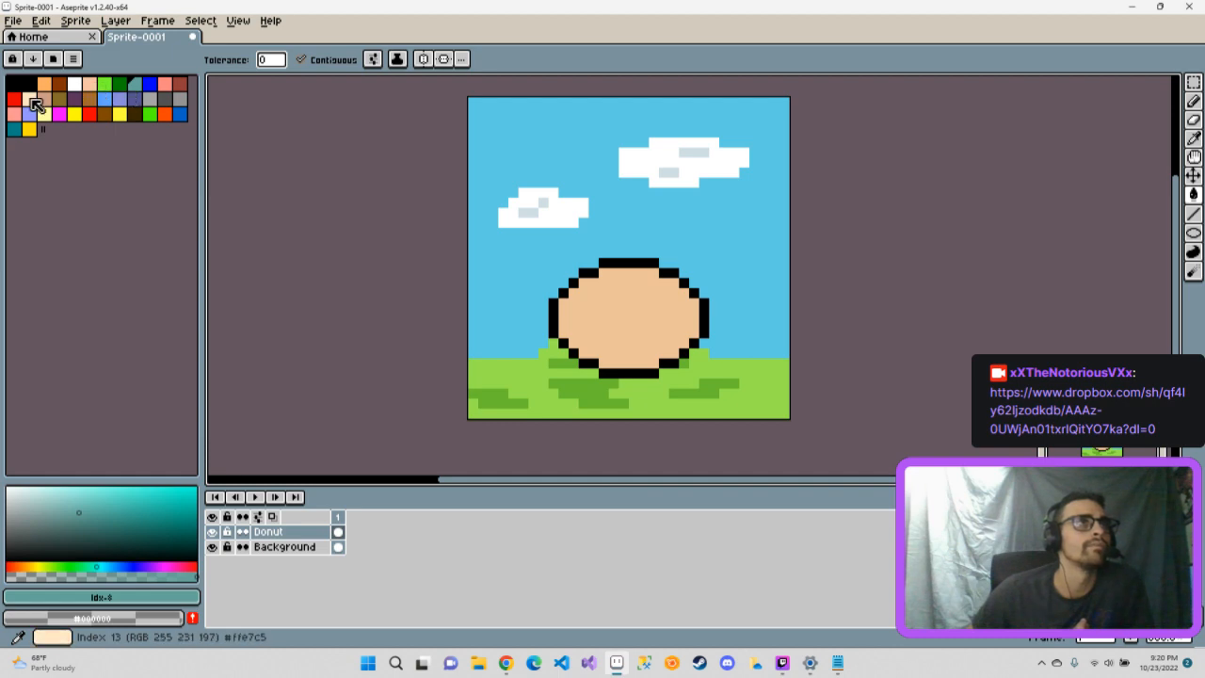
click(621, 303)
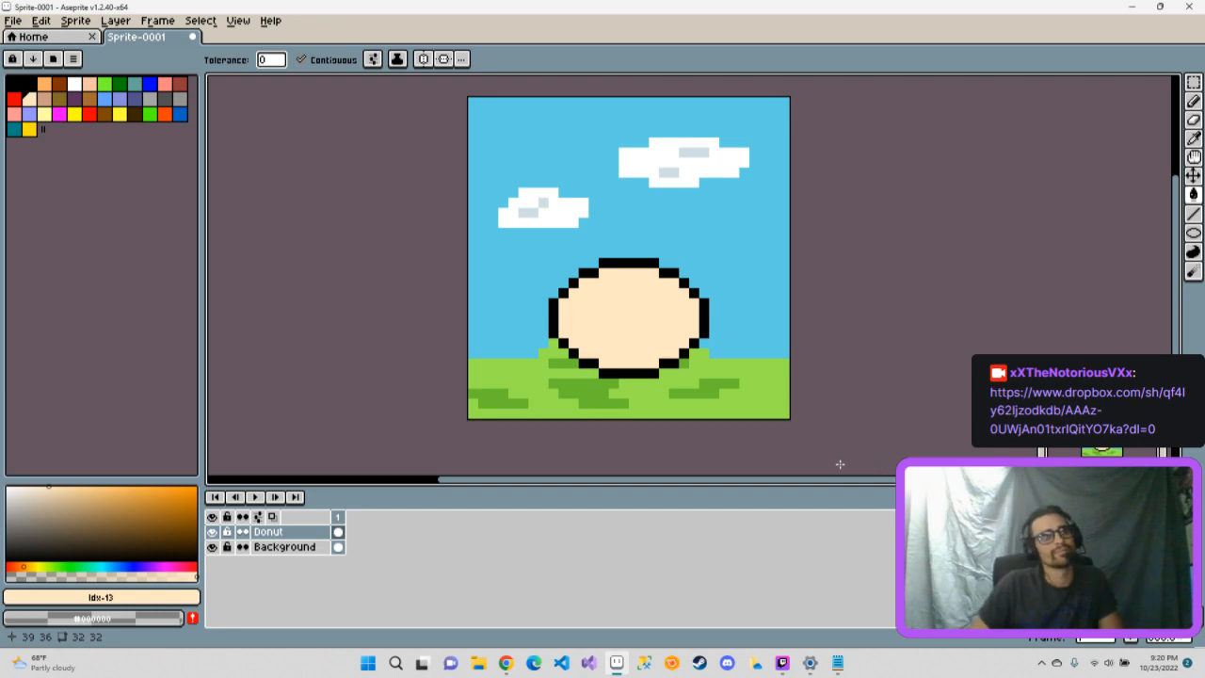
- Refill the inside of the ellipse with a darker shade of the palette's peach color, about hue 22°, saturation 49 and value 89
click(92, 87)
click(612, 314)
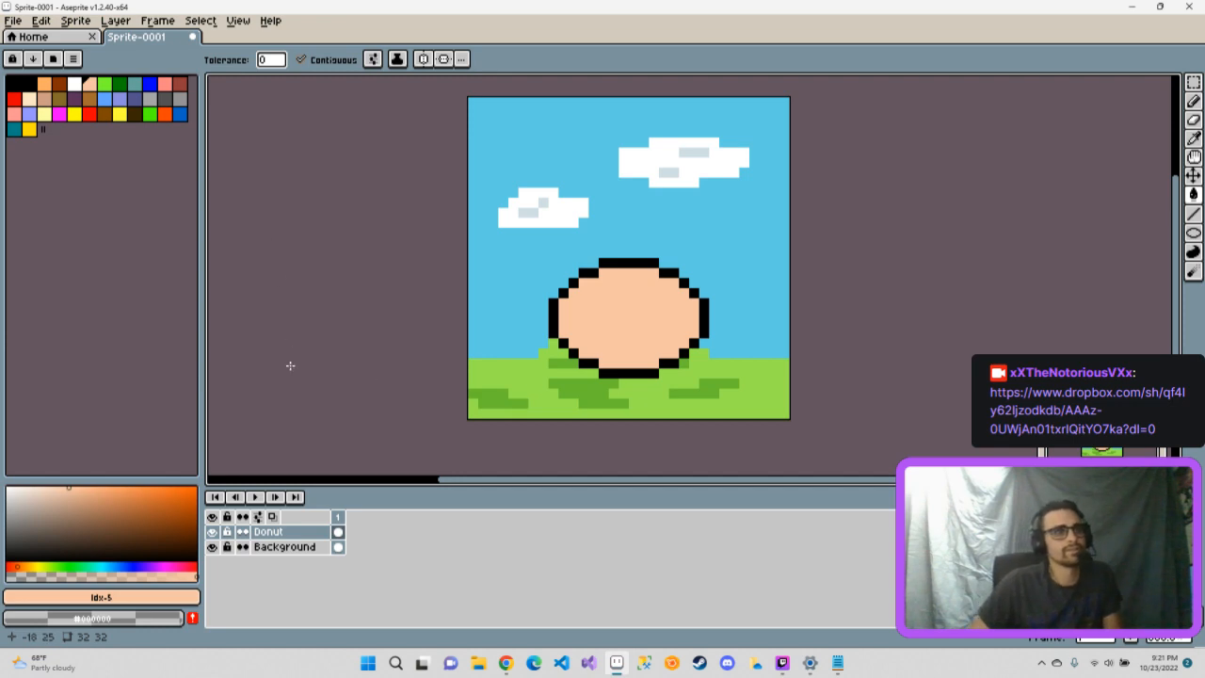
mouse_move(72, 485)
mouse_down()
mouse_move(108, 497)
mouse_move(75, 509)
mouse_move(98, 482)
mouse_move(100, 494)
mouse_up()
click(614, 331)
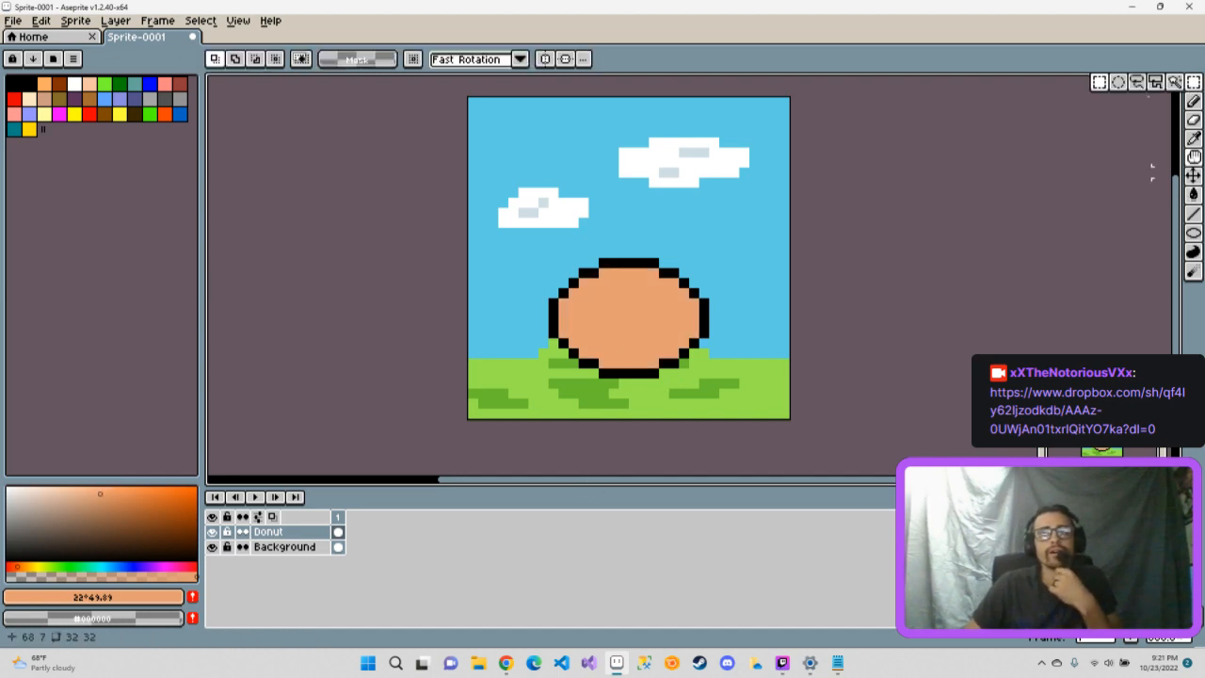
- Select an elliptical area about 24 px wide and 14 px high that covers the upper part of the donut
click(1117, 82)
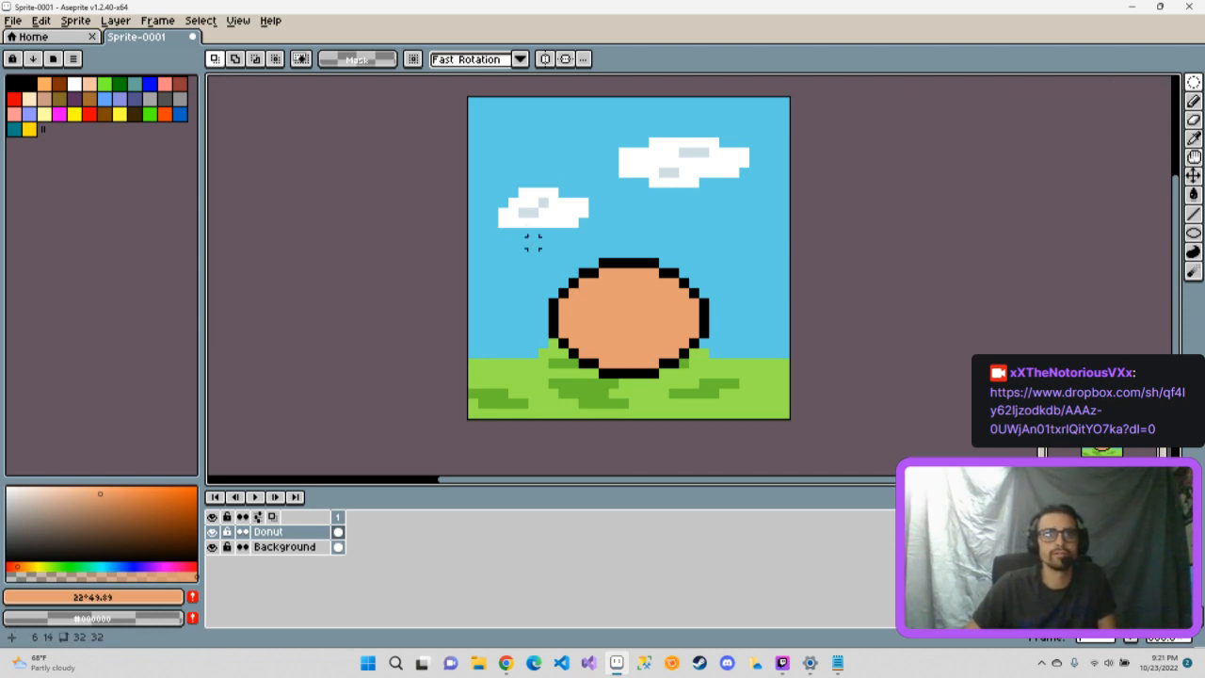
drag(513, 212, 751, 350)
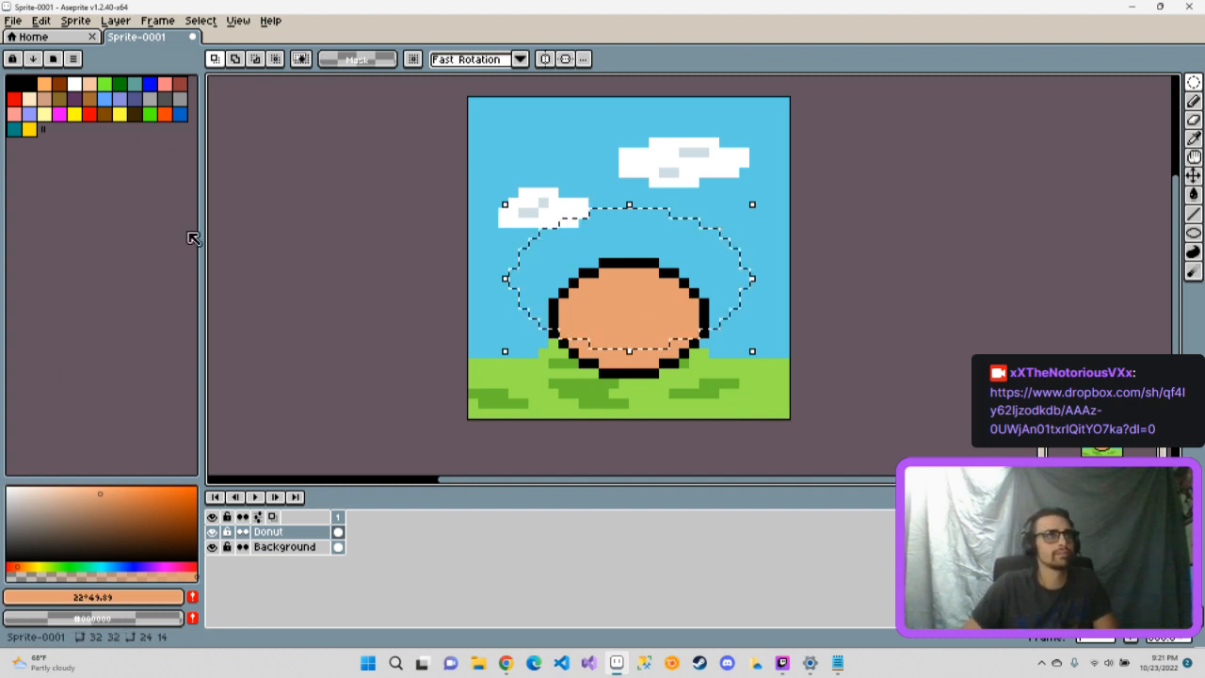
- Load the AAP-64 preset palette for the sprite
click(38, 62)
click(56, 58)
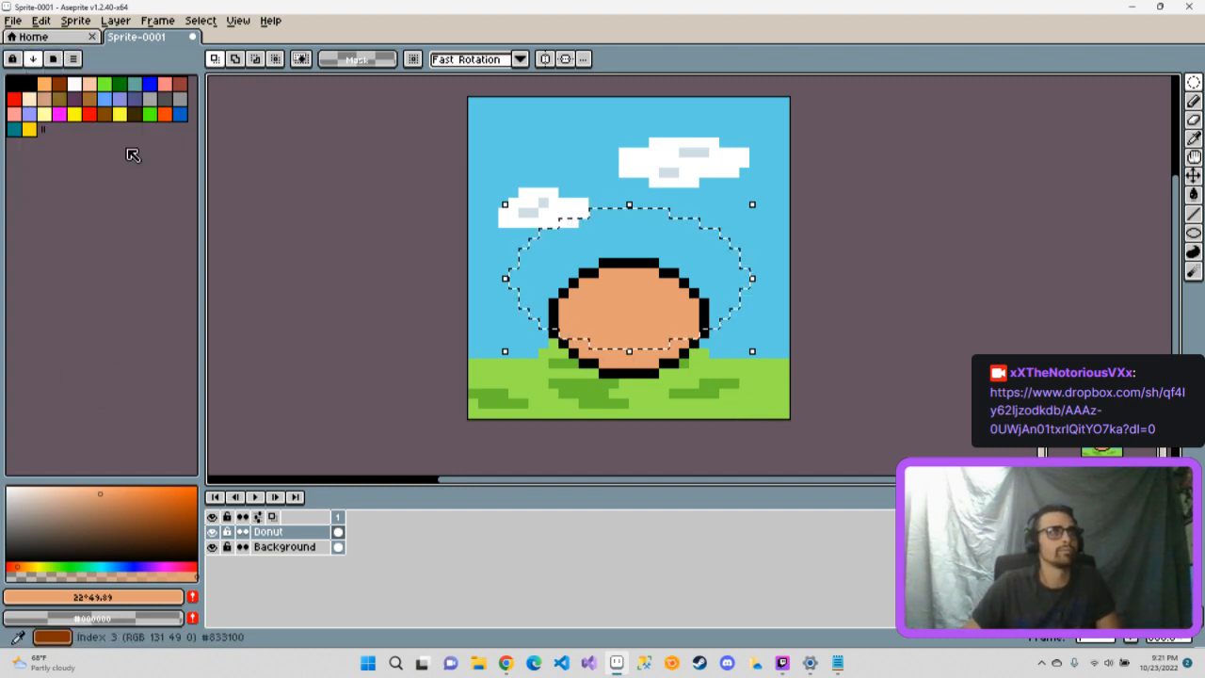
click(64, 56)
scroll(146, 376, down, 1)
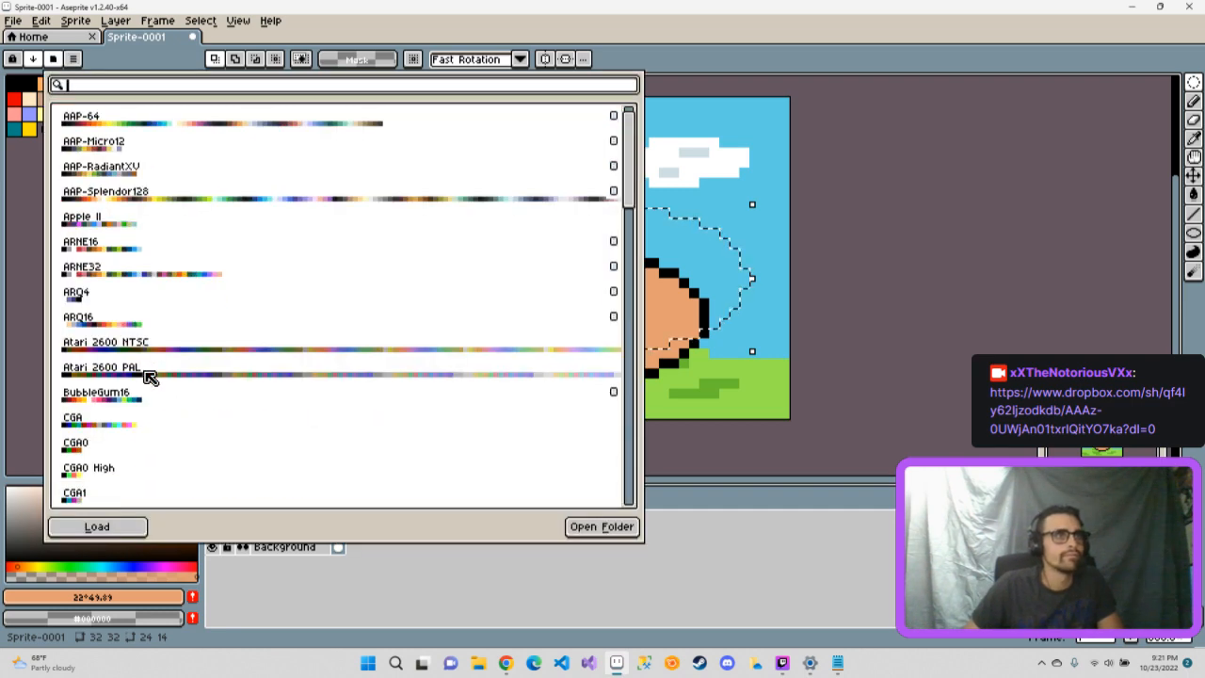
scroll(146, 348, up, 1)
click(175, 153)
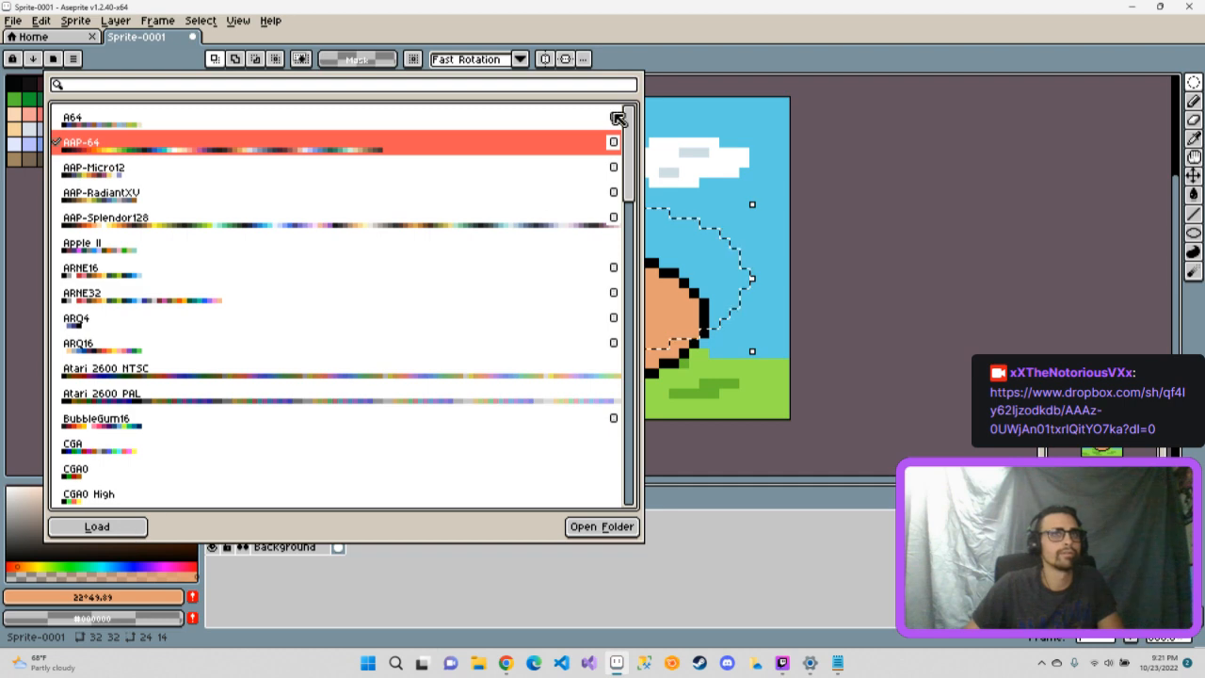
click(51, 60)
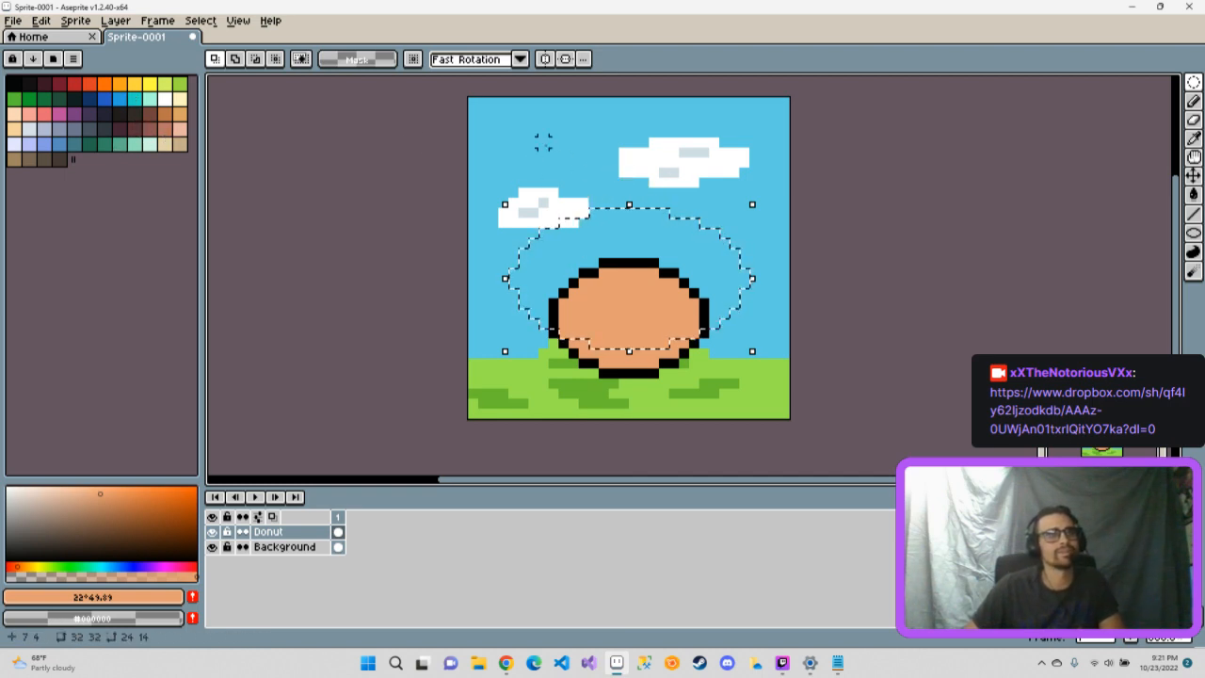
- Try filling the selected upper part of the donut with the yellow-orange palette color #f9a31b, keeping the selection active
click(120, 84)
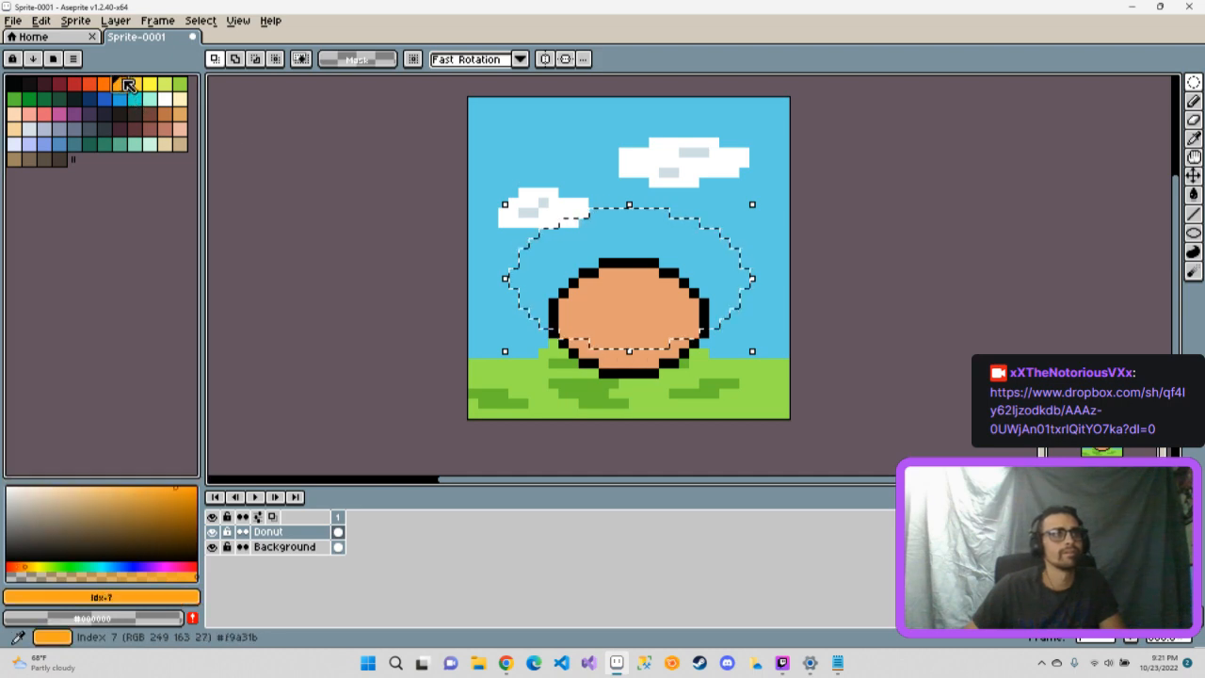
key(g)
click(651, 311)
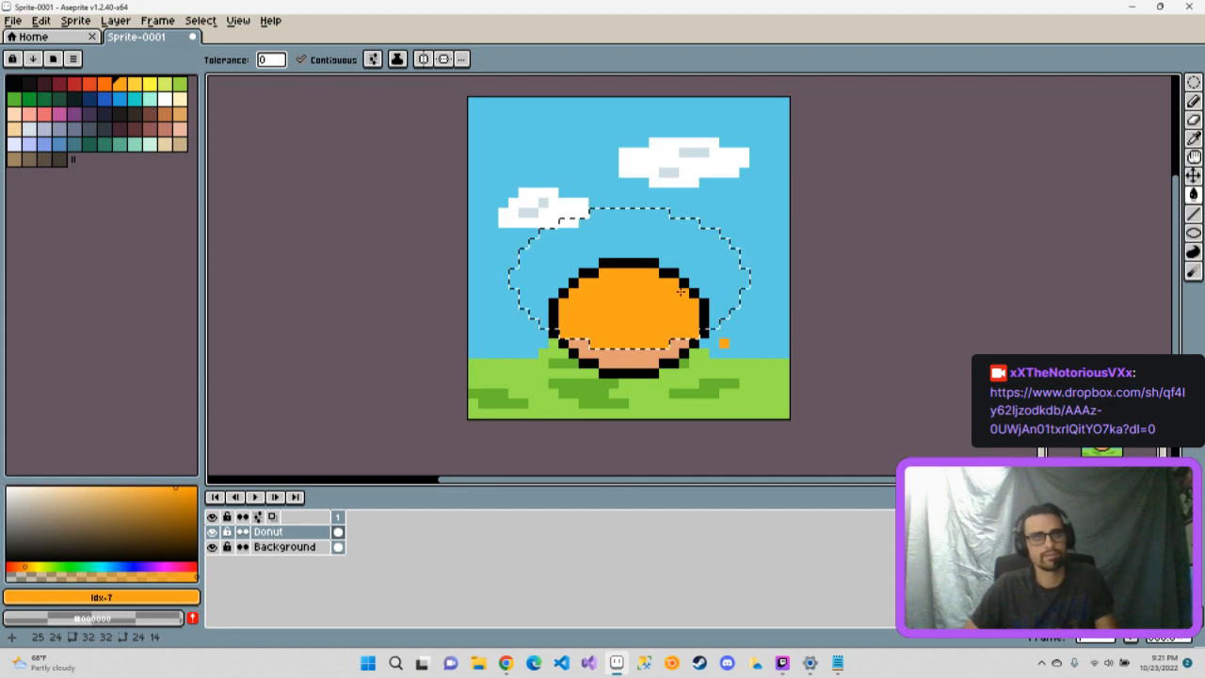
key(m)
key(ctrl+d)
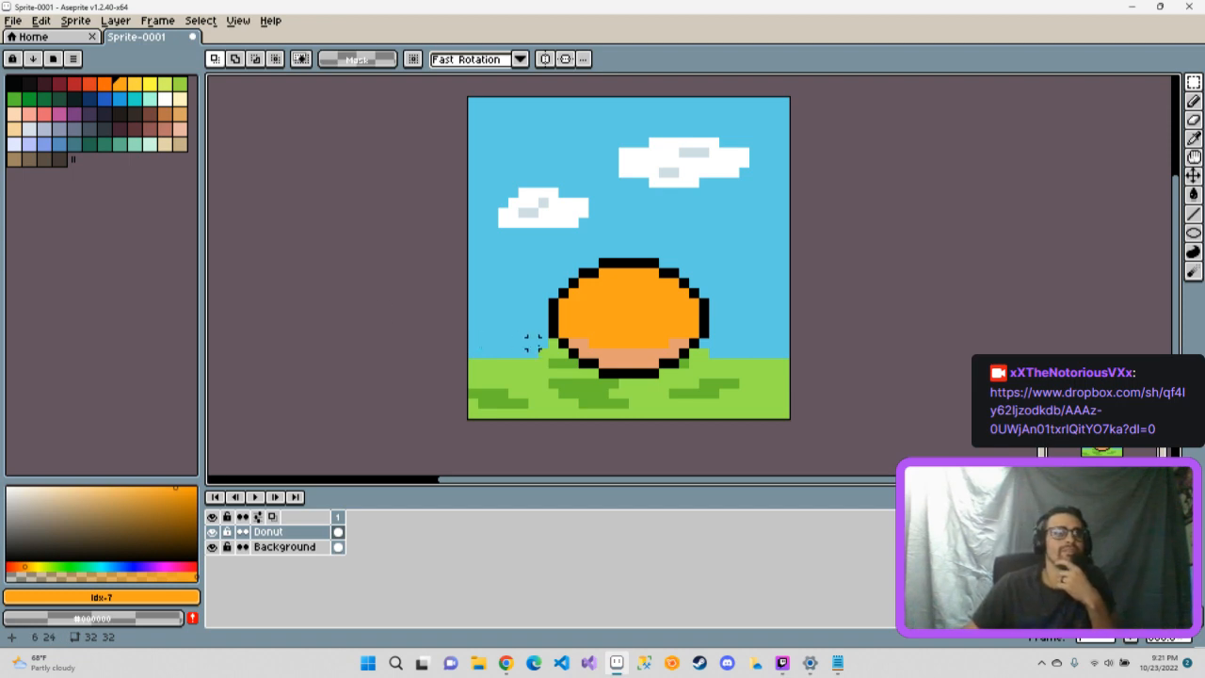
key(ctrl+z)
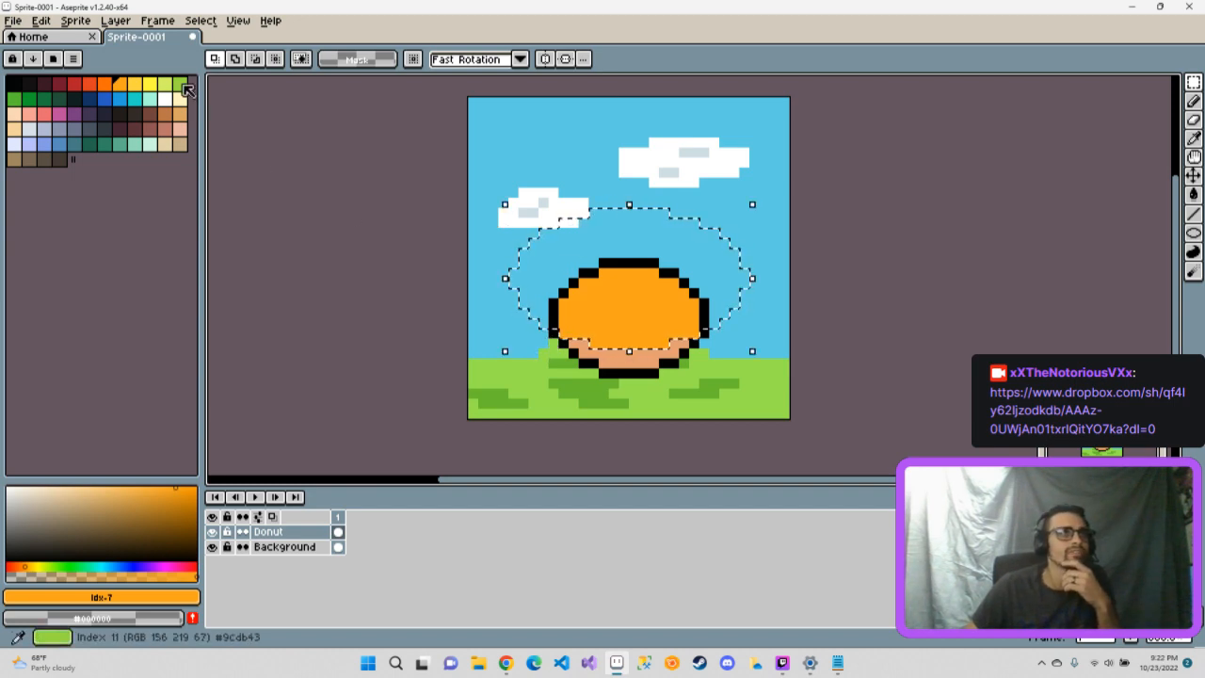
- Try the dark green palette color at index 53 as the fill for the donut's selected upper part
click(90, 144)
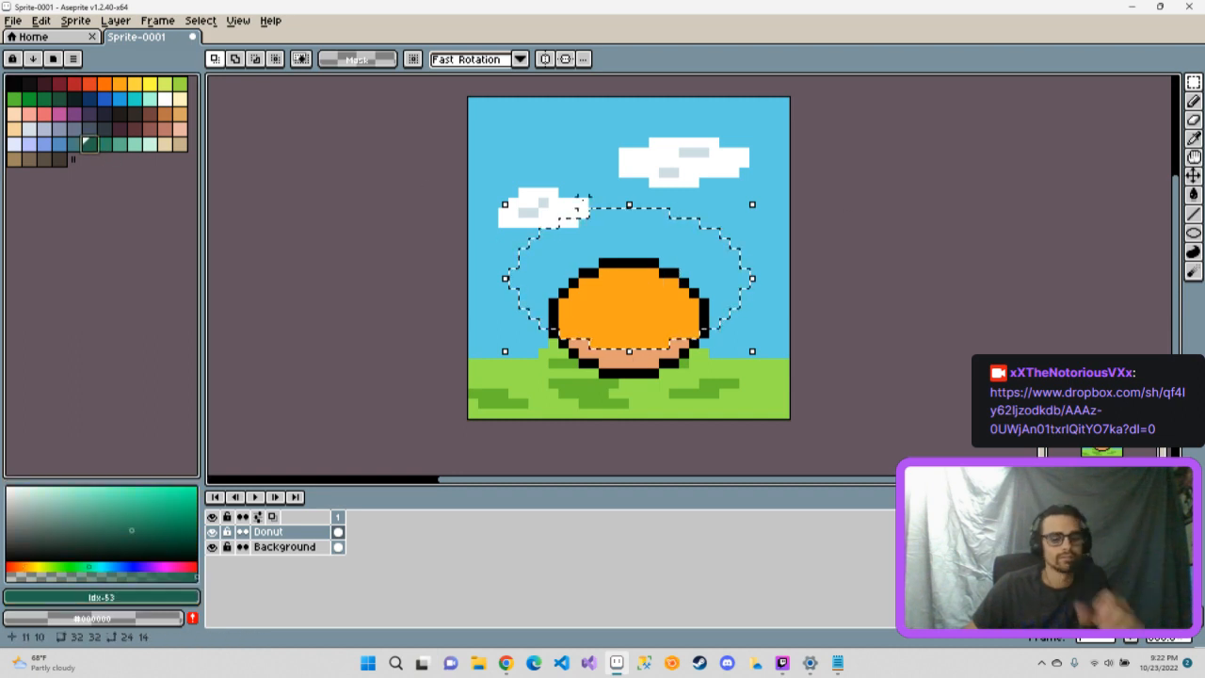
key(g)
click(628, 301)
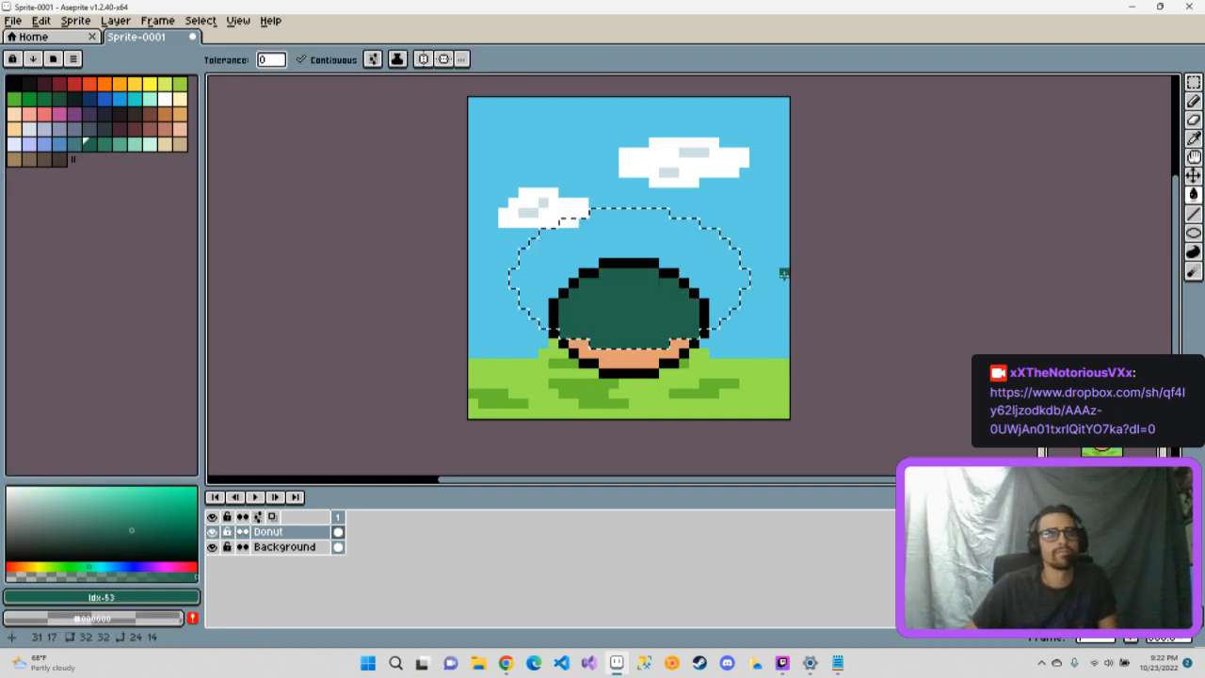
- Fill the selected upper part of the donut with the orange palette color #fa6a0a and deselect it
click(105, 84)
click(639, 322)
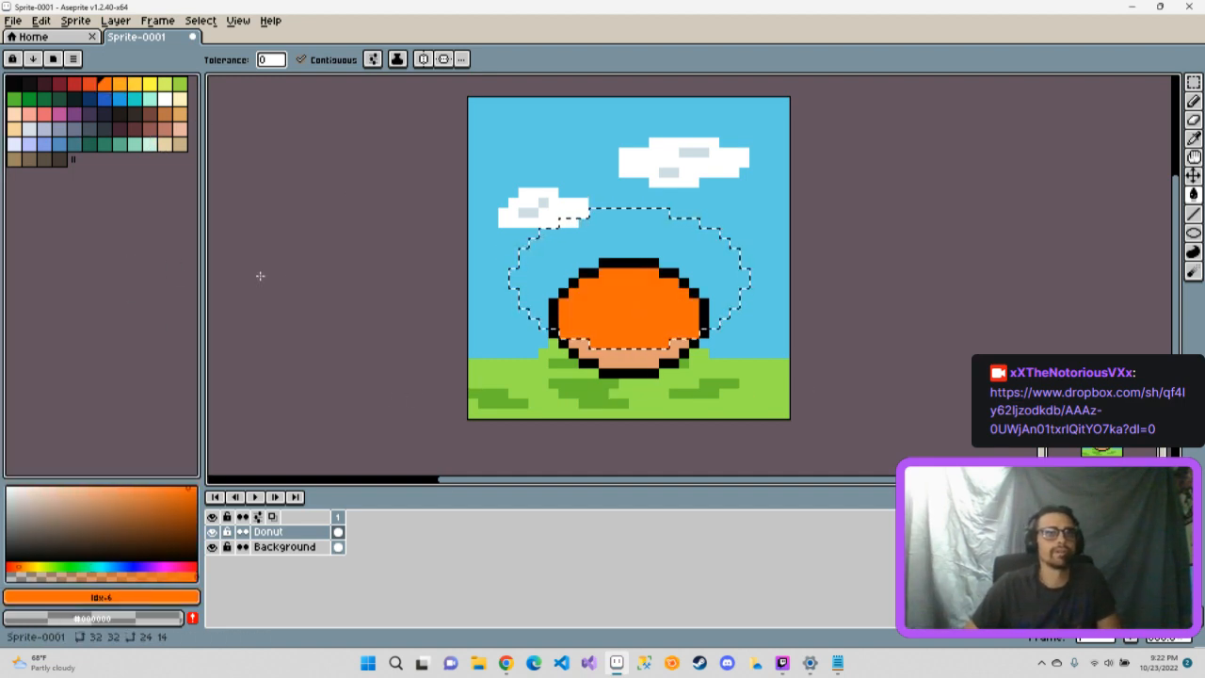
key(m)
click(500, 137)
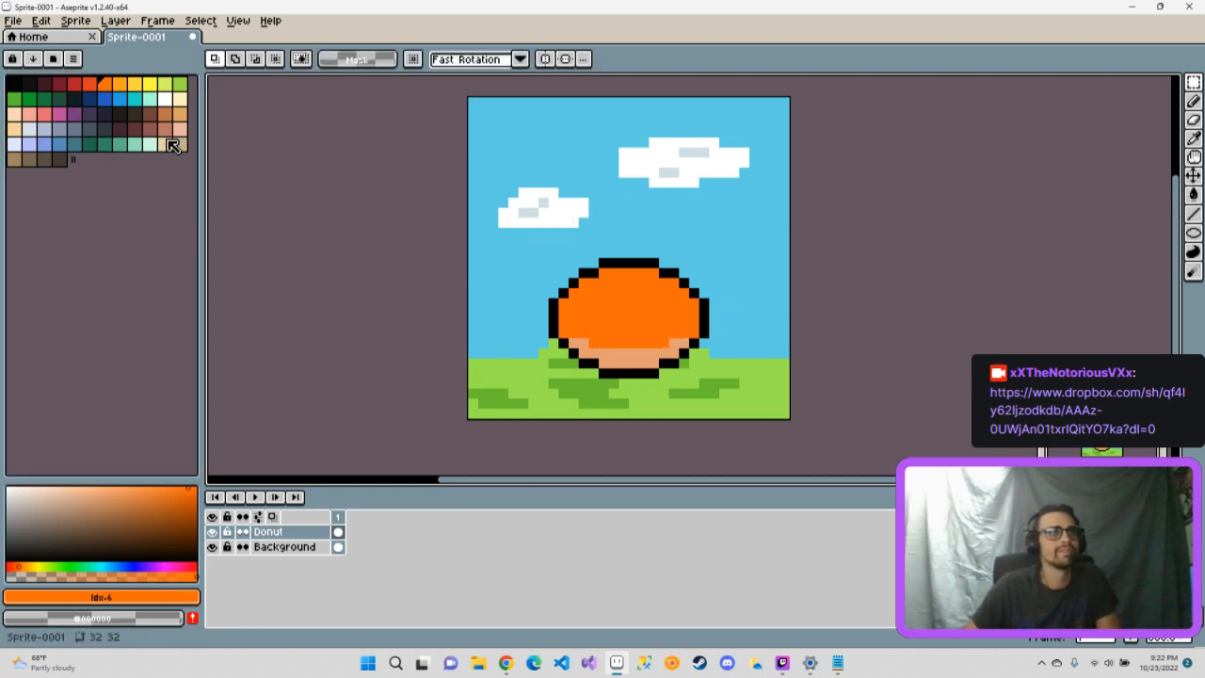
- Draw a donut hole 4 px wide and 2 px high with the near-black palette color at index 16, undoing stray pixels
click(73, 97)
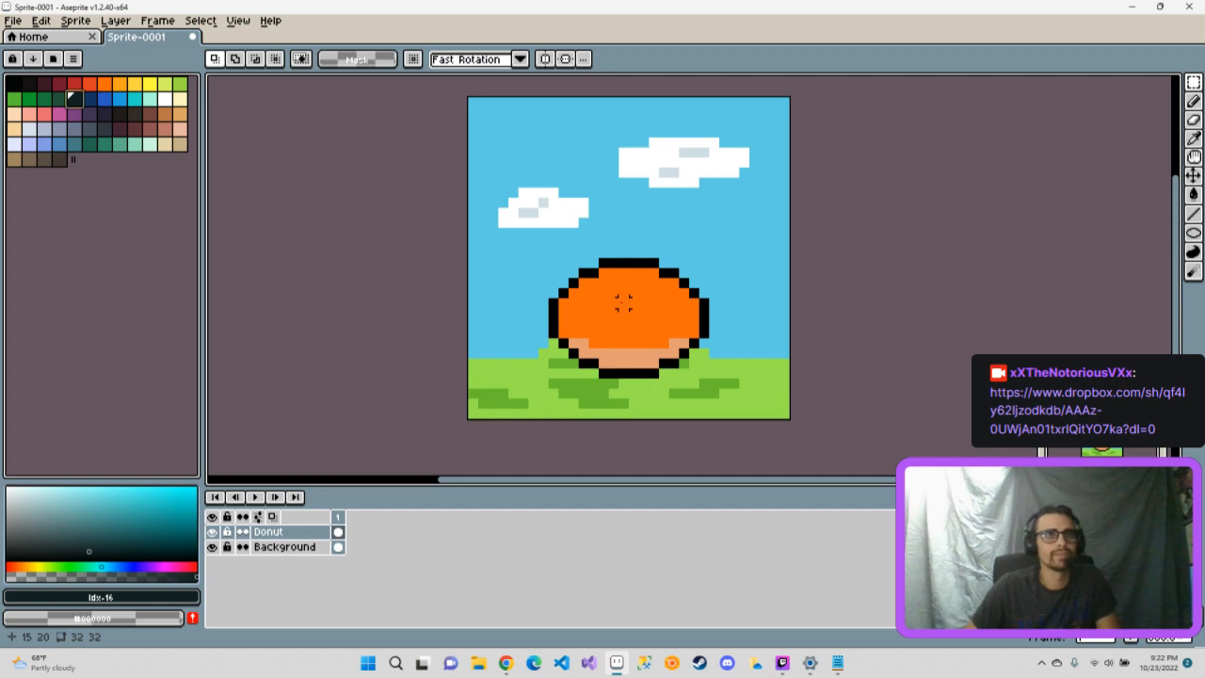
key(b)
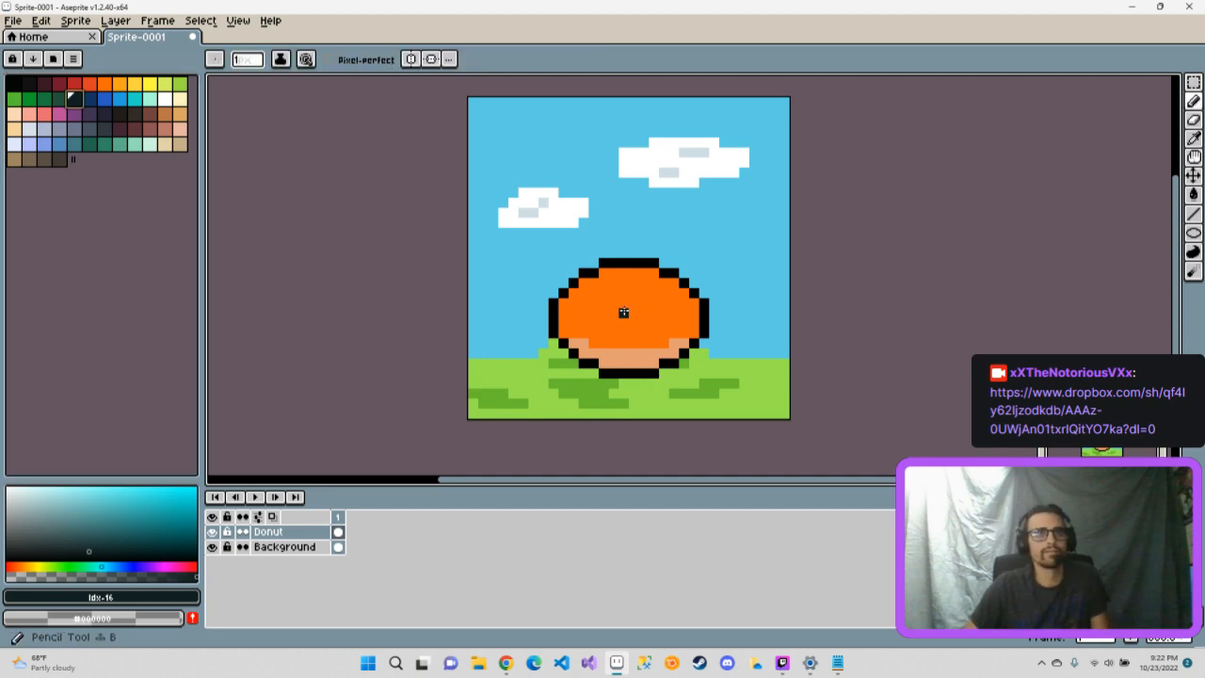
click(612, 303)
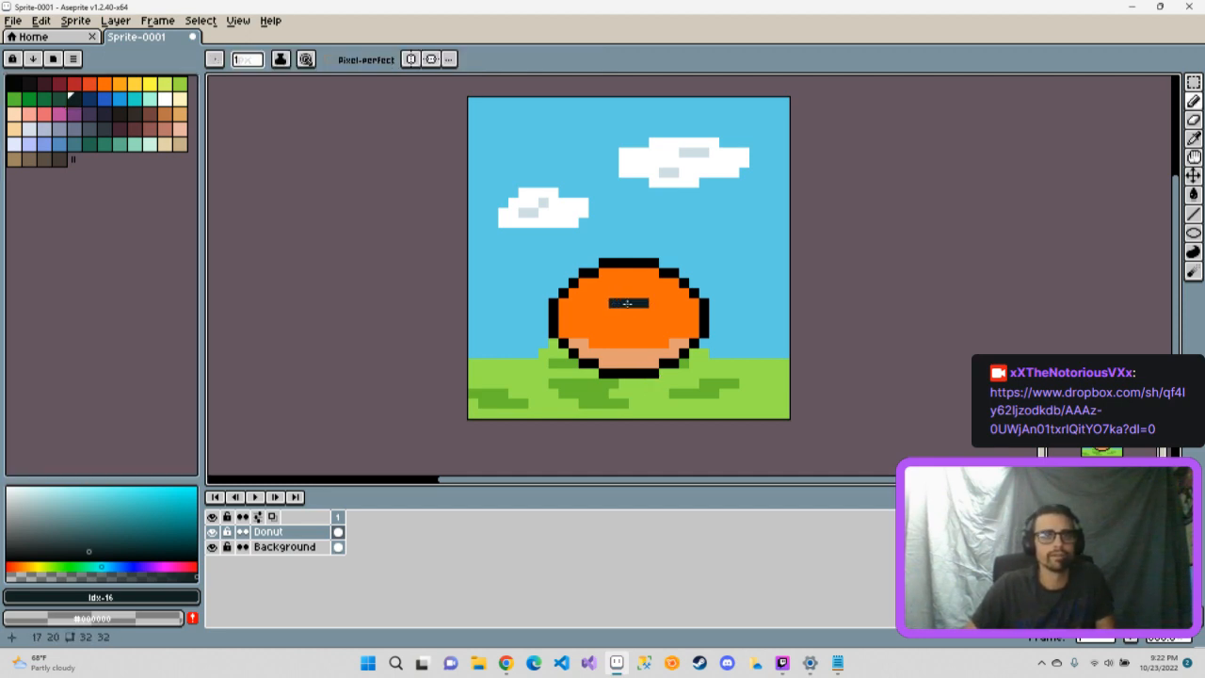
click(603, 303)
click(603, 312)
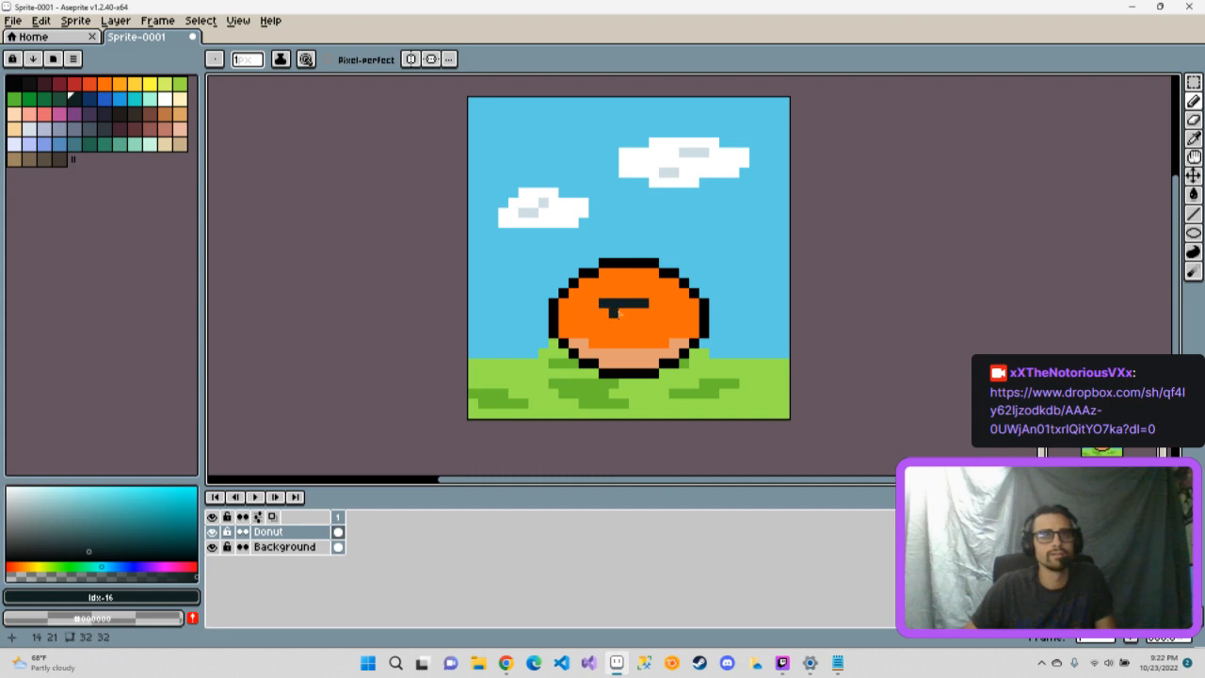
key(ctrl+z)
key(ctrl+z)
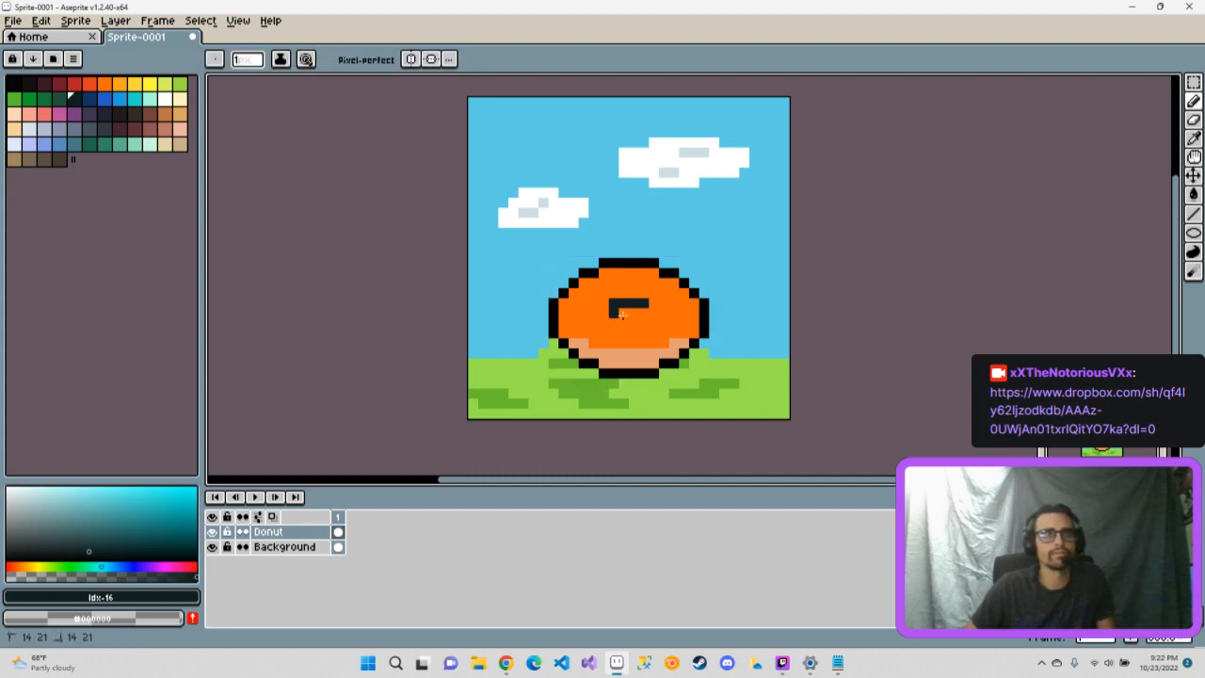
click(664, 383)
key(ctrl+z)
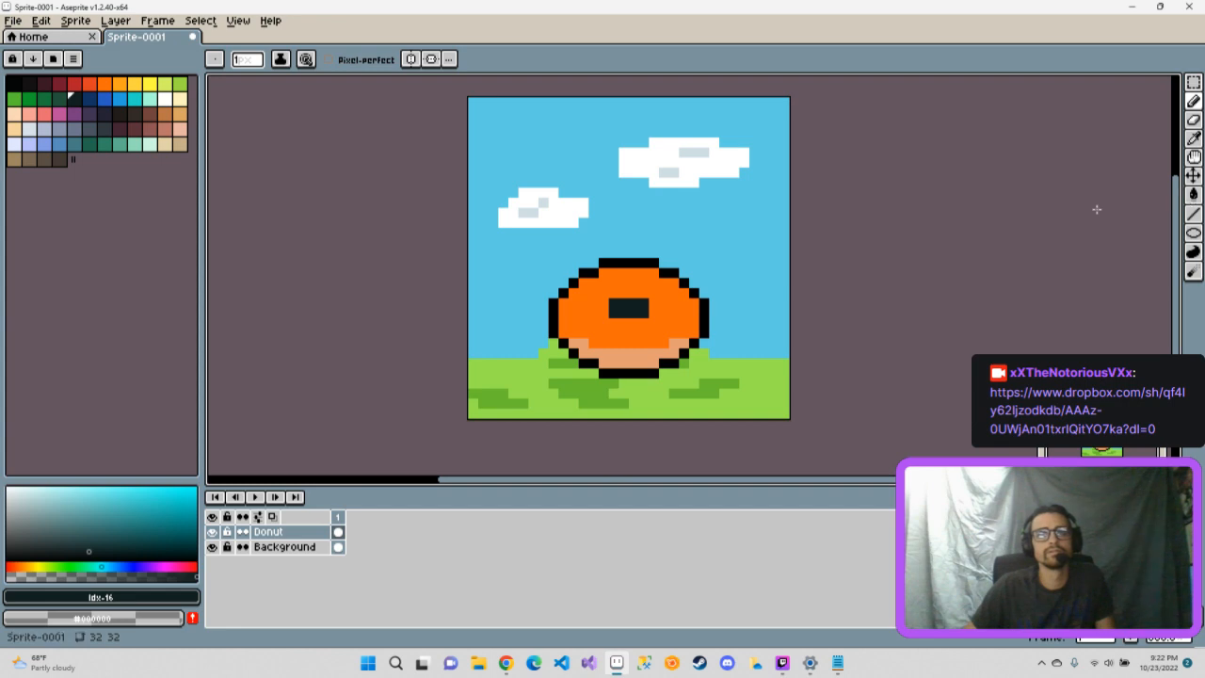
click(593, 302)
key(ctrl+z)
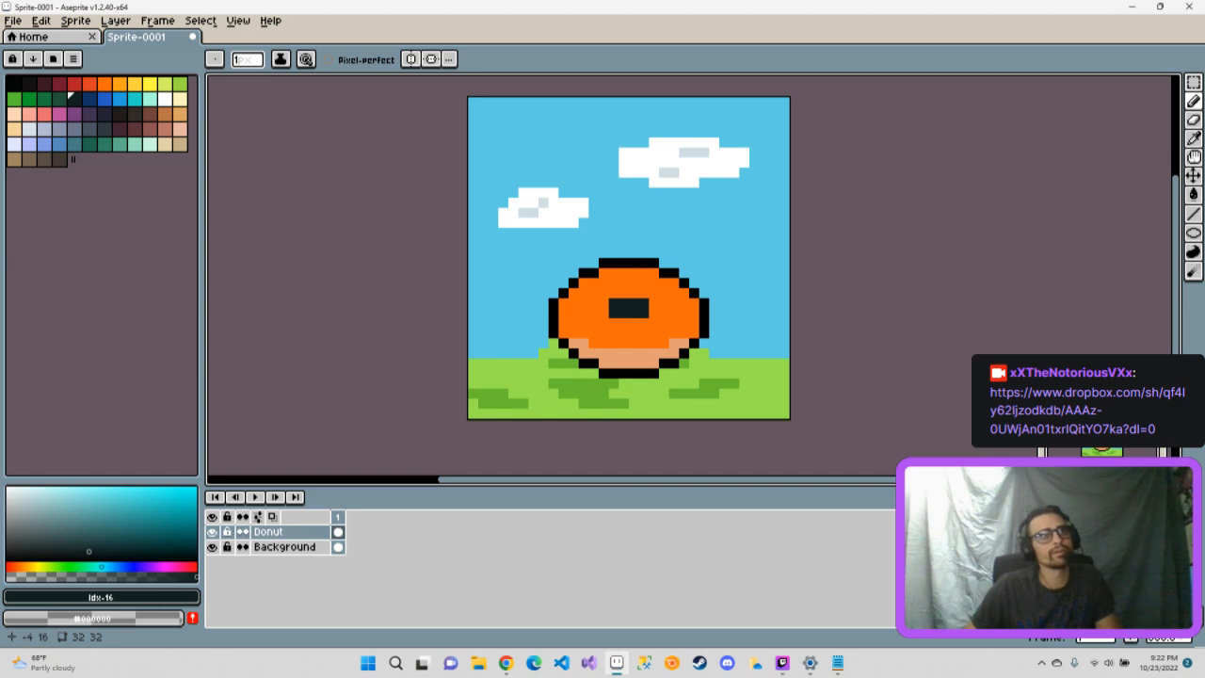
- Darken the orange to hue 24°, saturation 95, value 79 and paint the upper pixel row of the donut hole with it
click(95, 89)
click(108, 86)
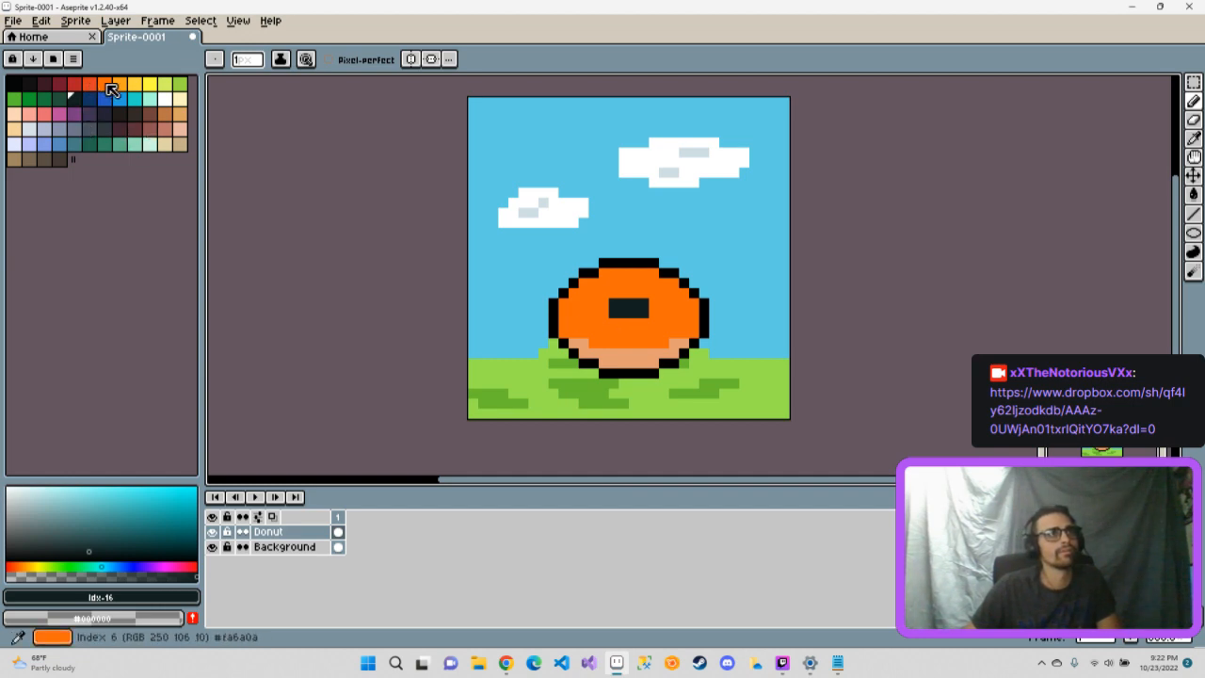
click(111, 89)
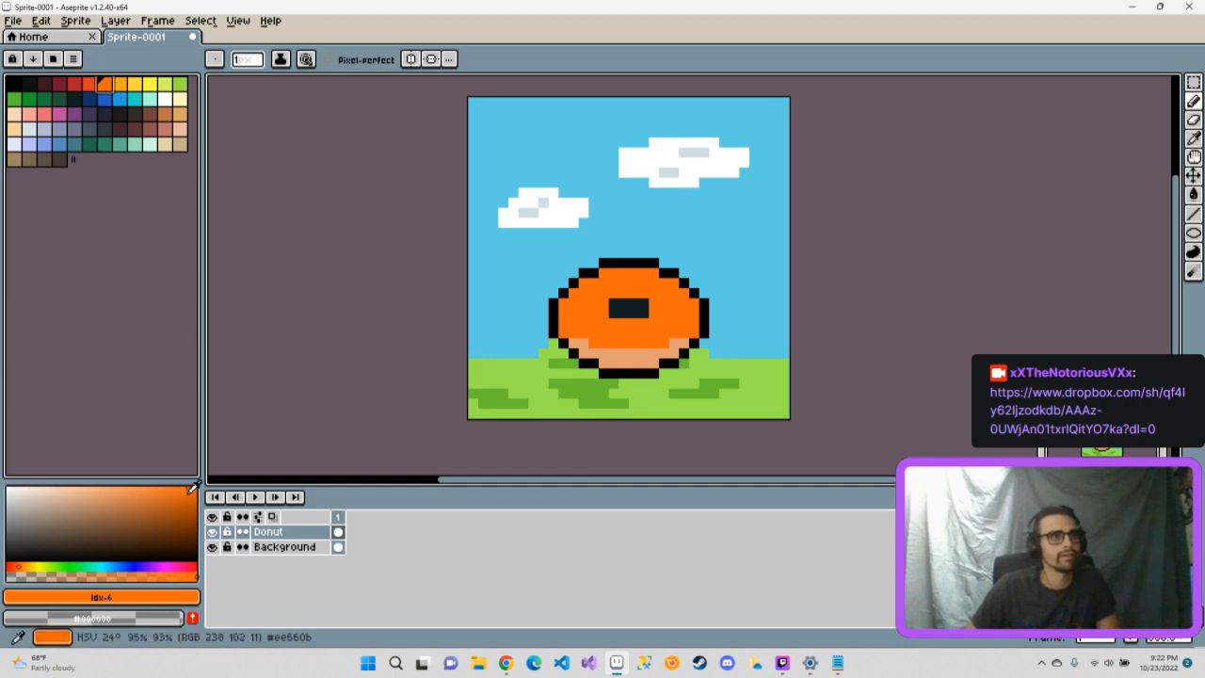
click(186, 501)
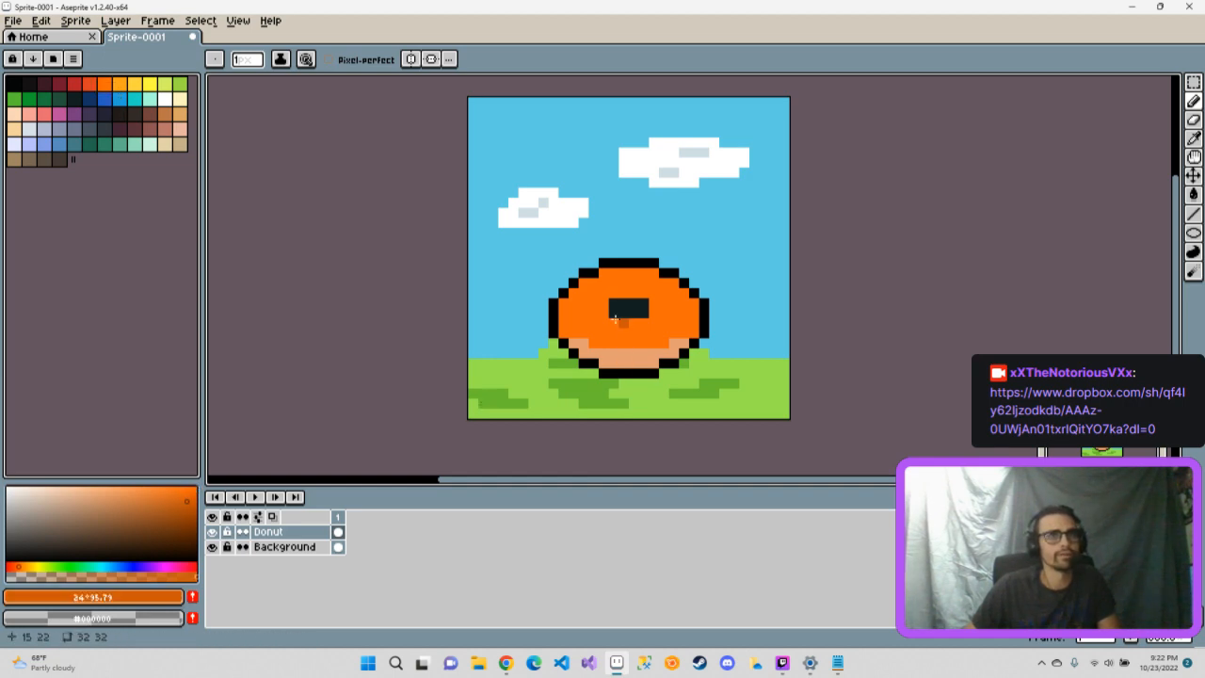
drag(613, 315, 648, 312)
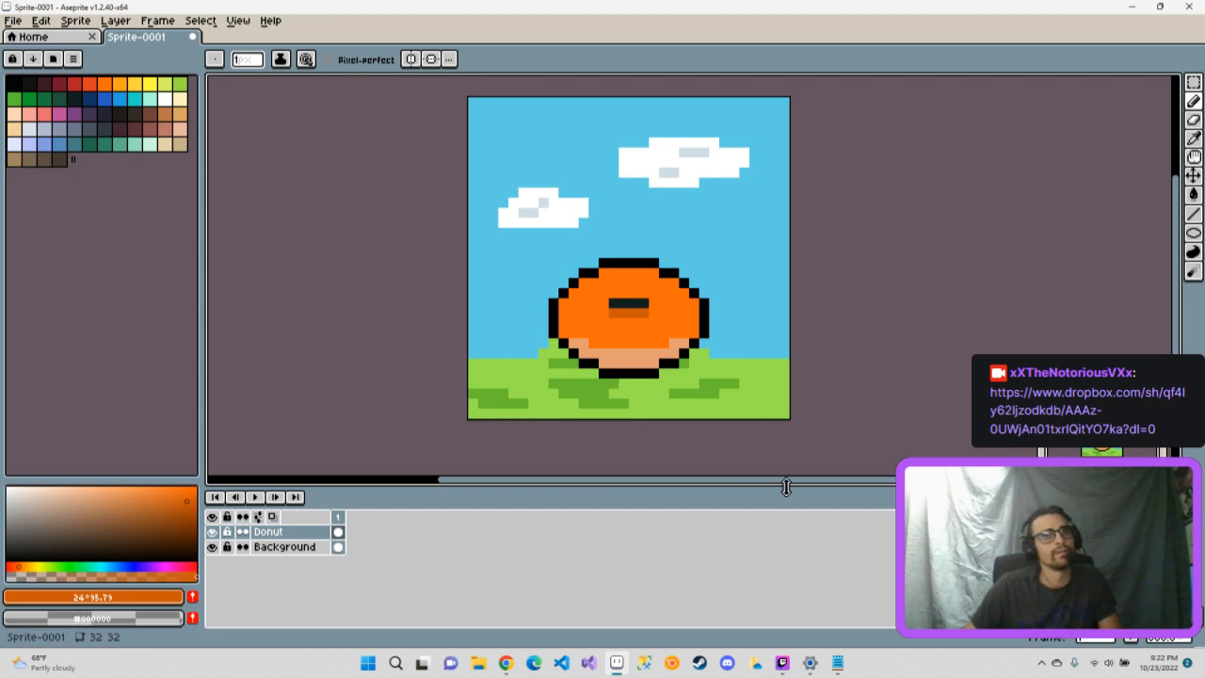
key(ctrl+z)
drag(612, 303, 646, 303)
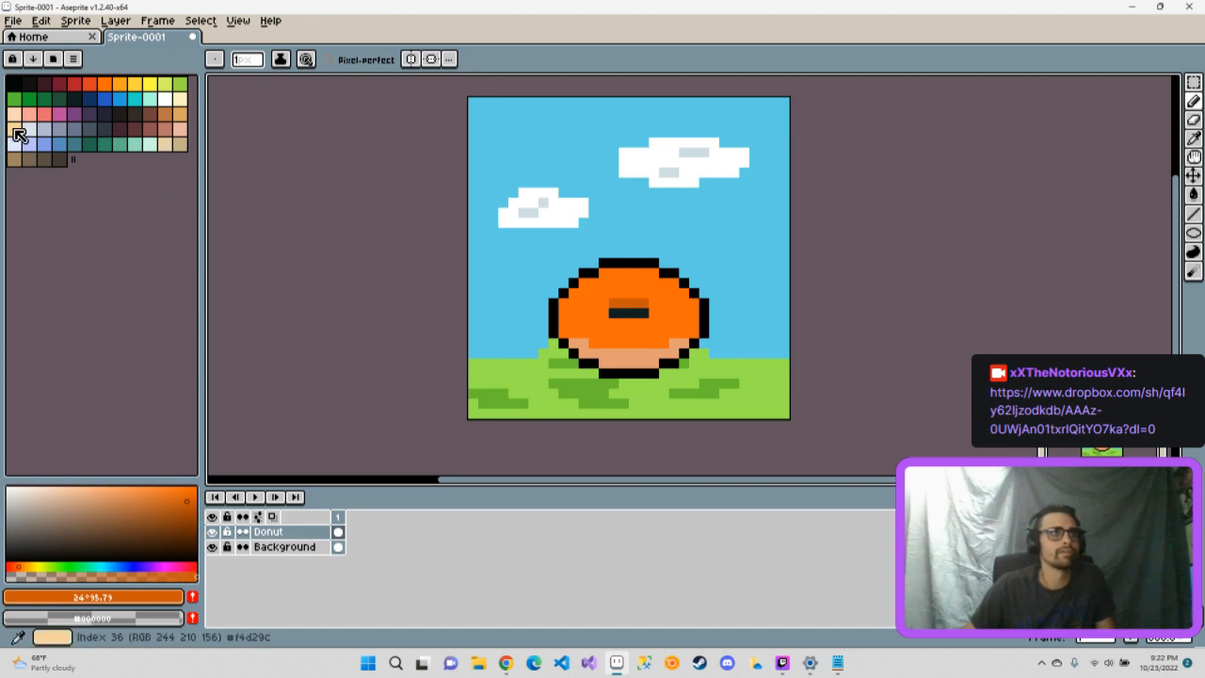
- Sample the tan color #e59e73 from the donut's lower edge and paint the lower pixel row of the hole with it
click(1194, 139)
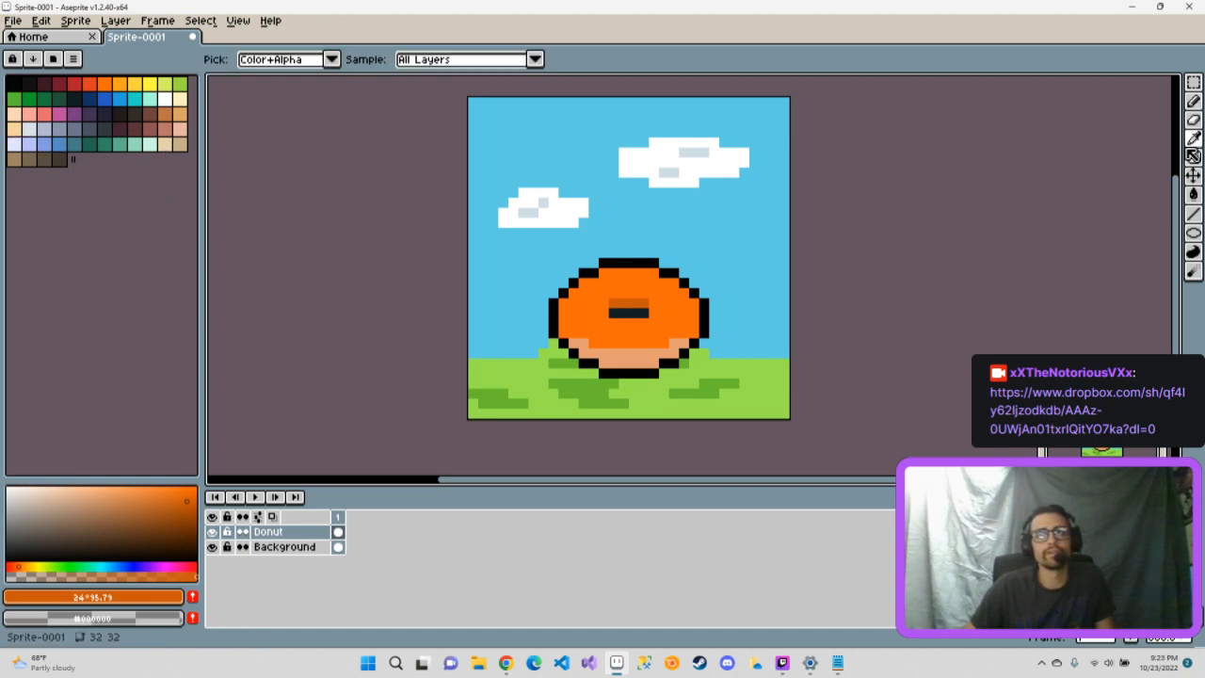
click(629, 349)
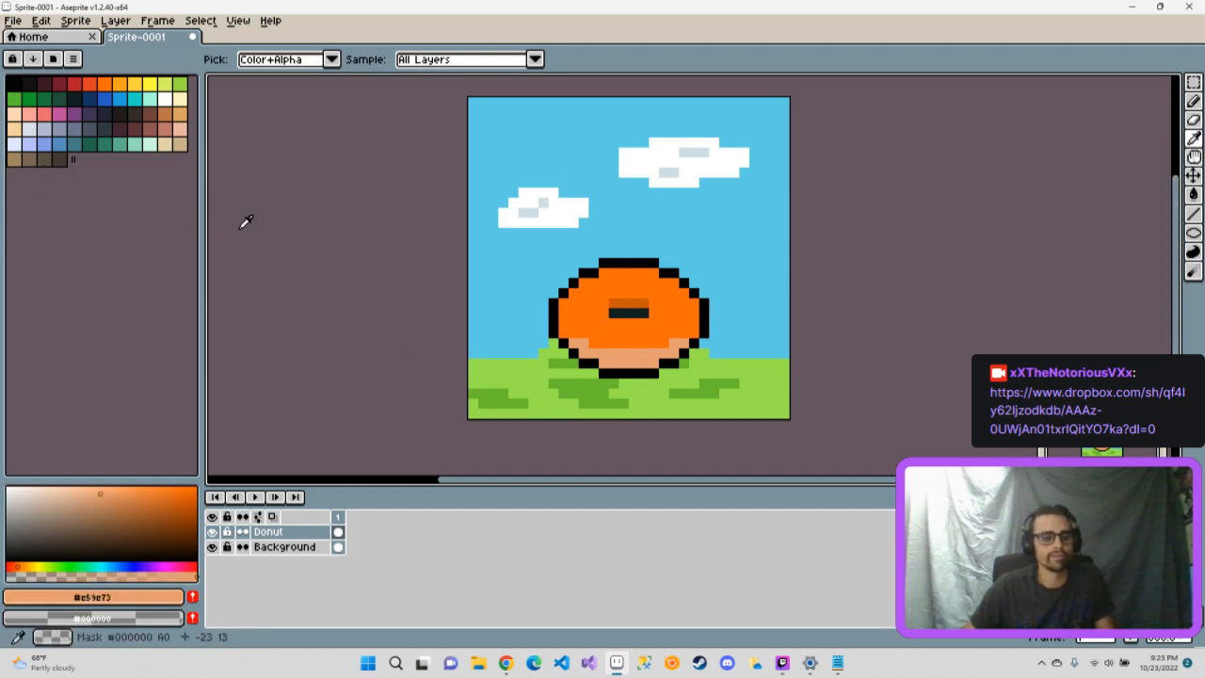
key(b)
drag(595, 312, 647, 313)
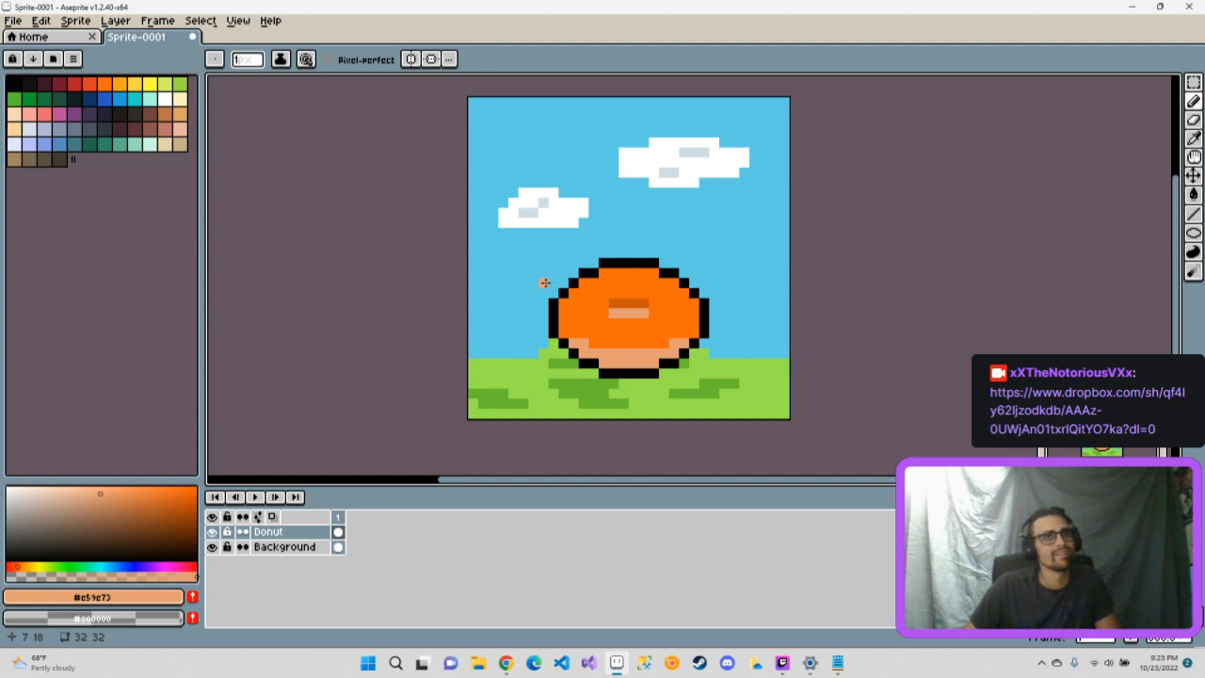
- Outline the donut hole in black, undoing the square-cornered version and redrawing it without corner pixels
click(14, 84)
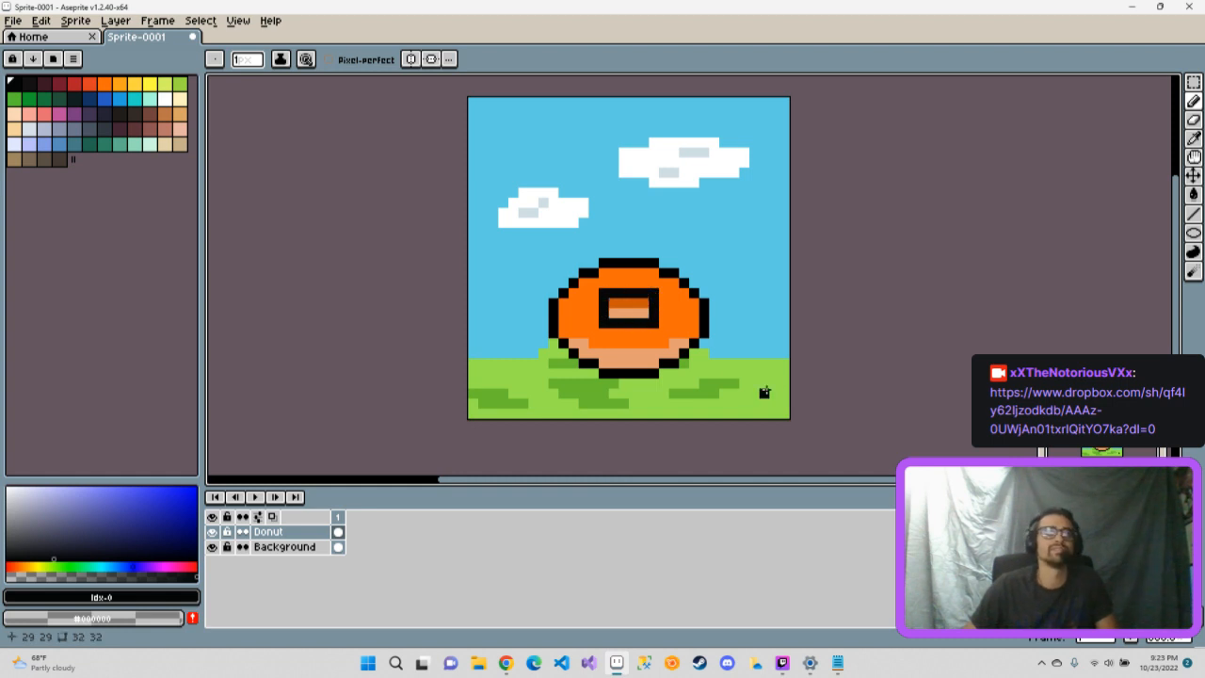
key(ctrl+z)
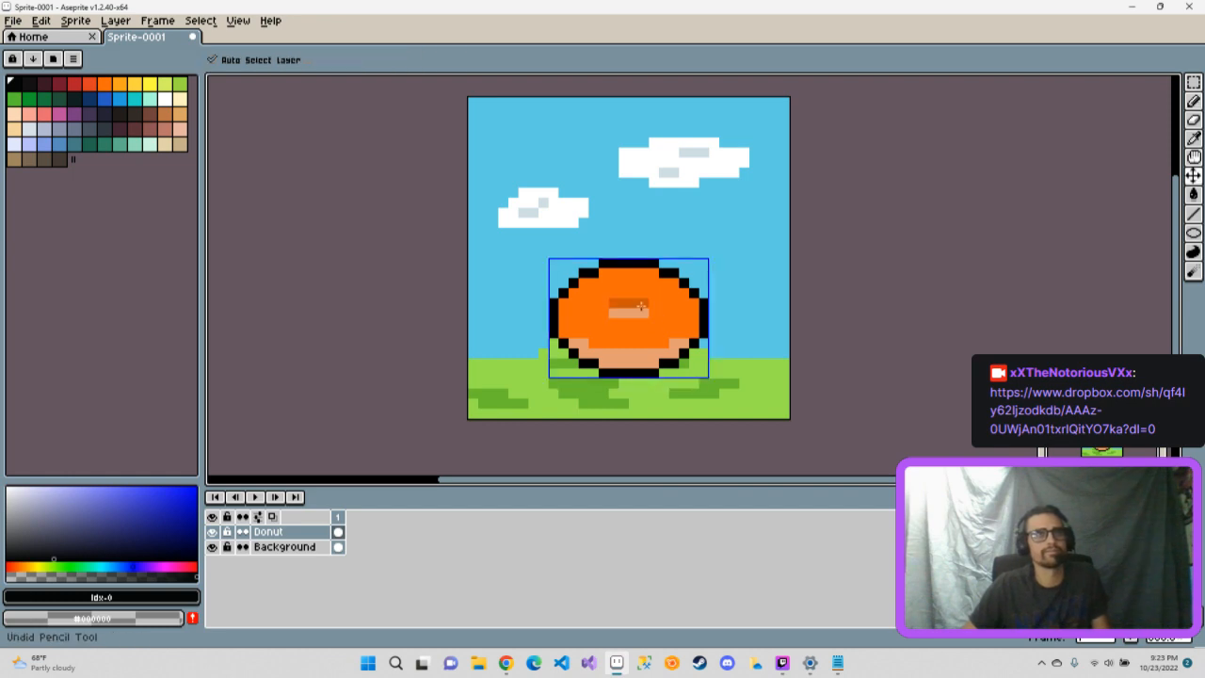
mouse_move(614, 294)
mouse_down()
mouse_move(650, 316)
mouse_move(612, 323)
mouse_move(646, 321)
mouse_move(604, 313)
mouse_up()
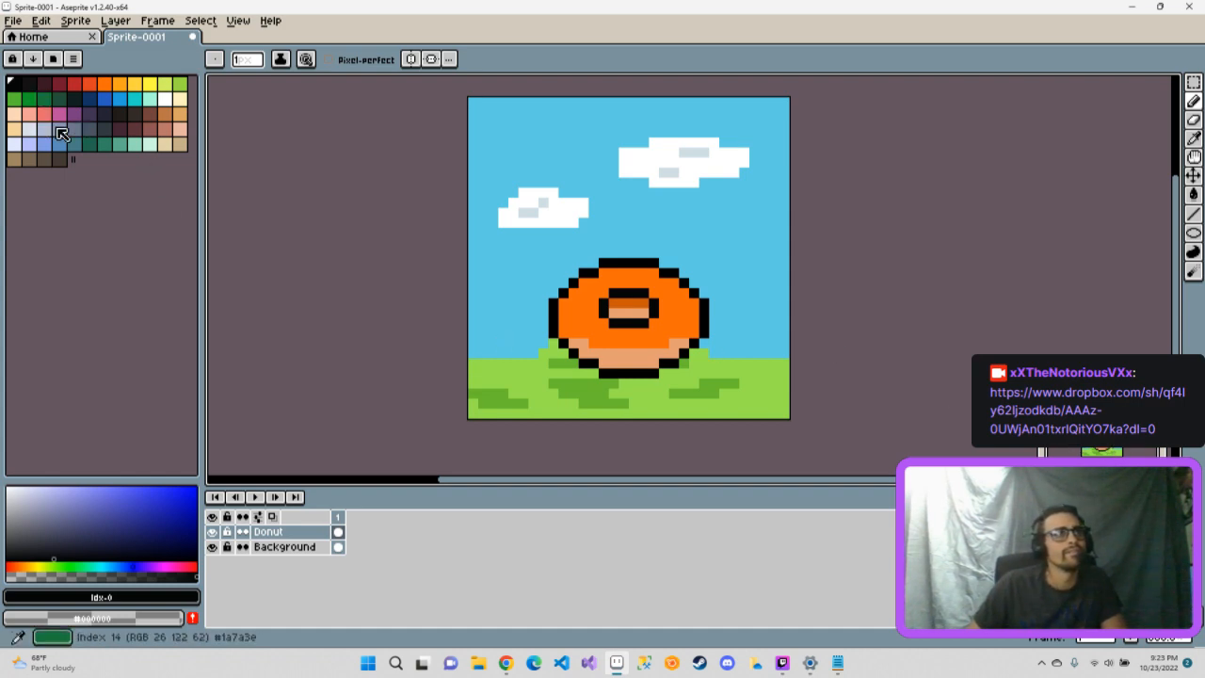
click(15, 144)
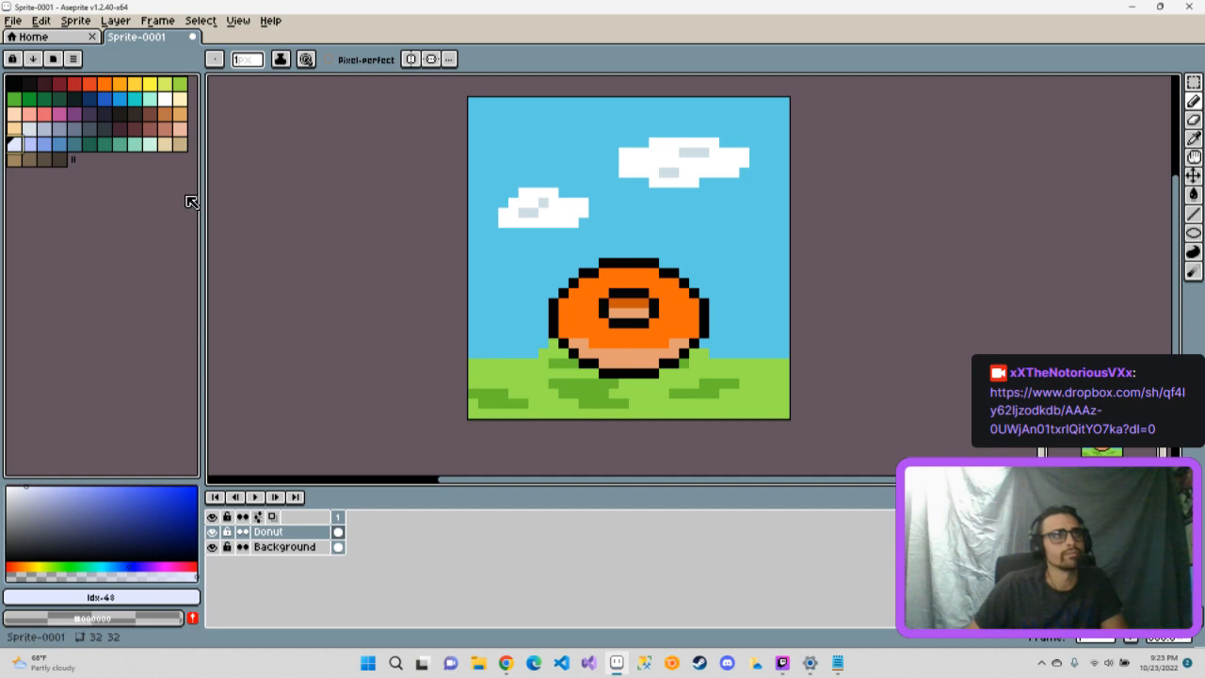
click(14, 83)
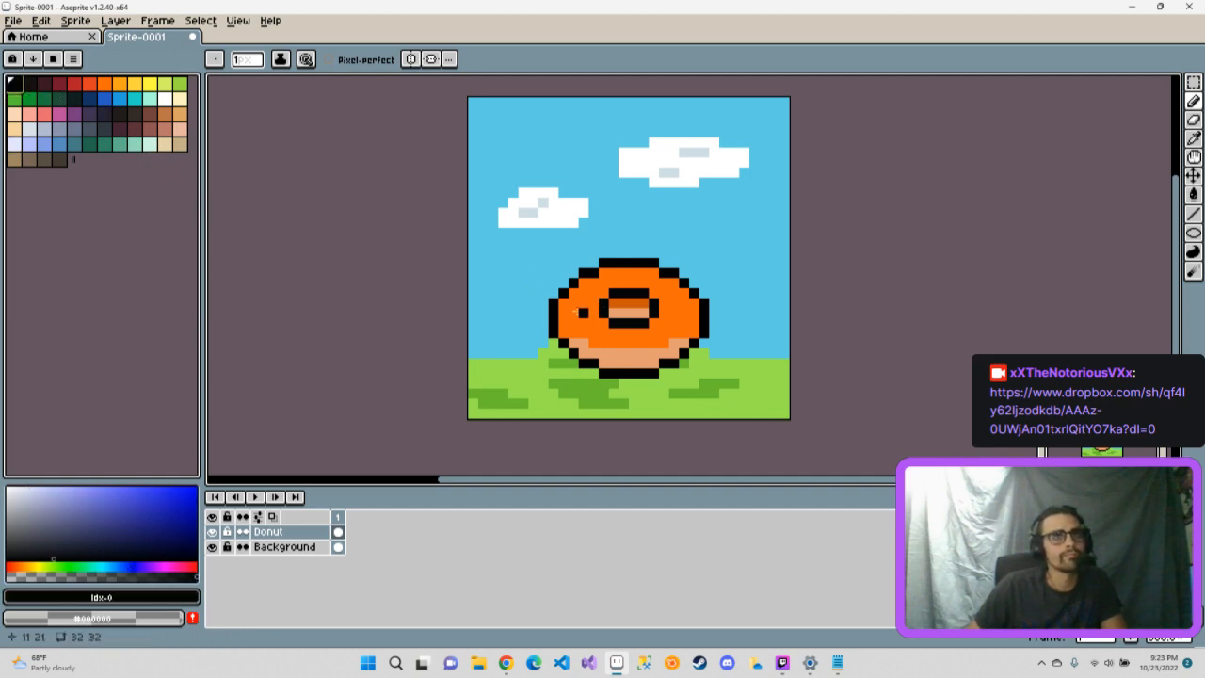
click(573, 316)
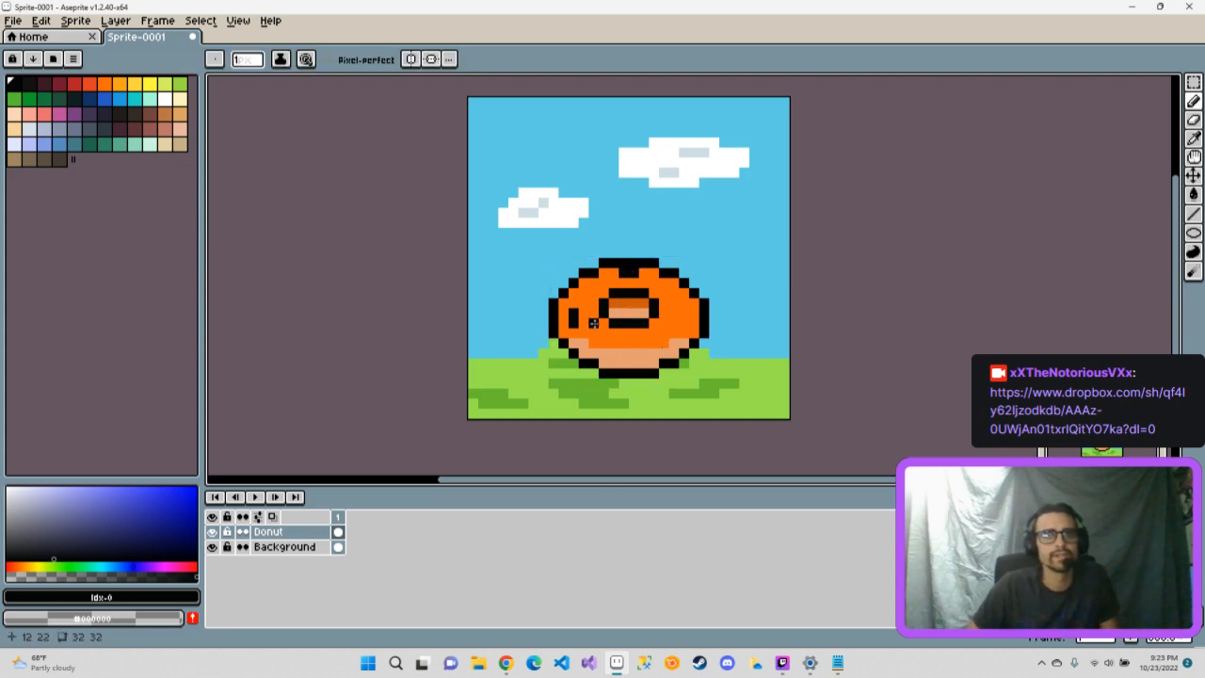
drag(593, 323, 594, 334)
click(634, 343)
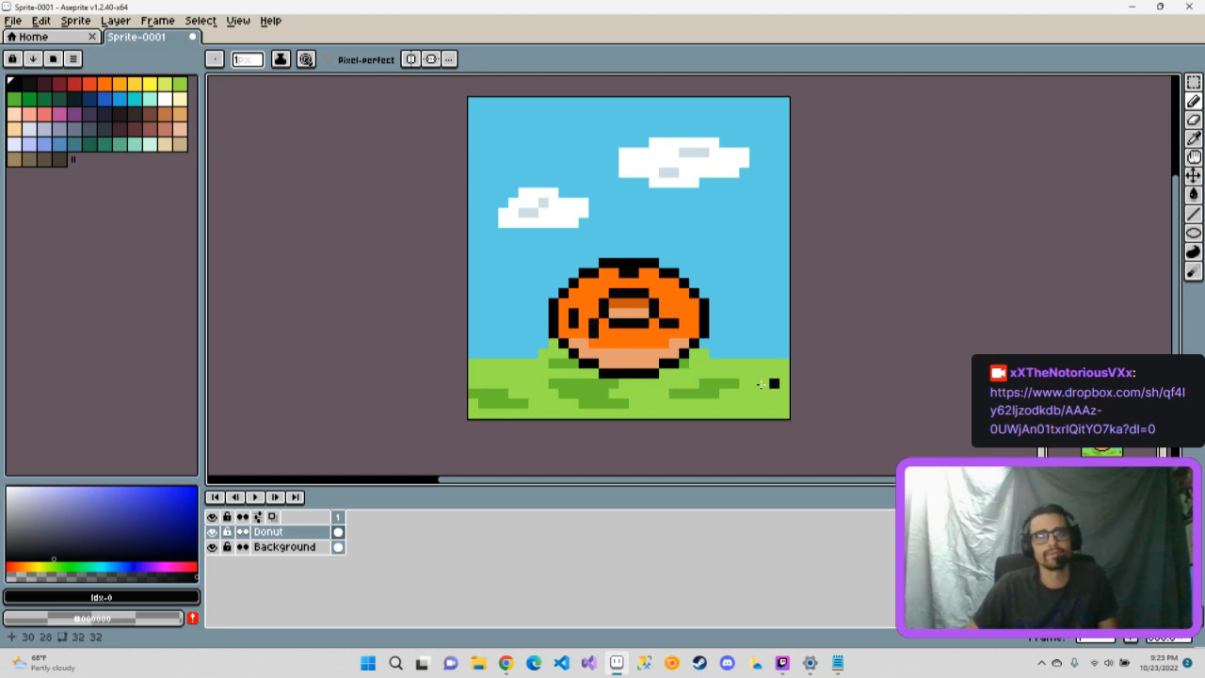
key(ctrl+z)
key(ctrl+z)
key(ctrl+z)
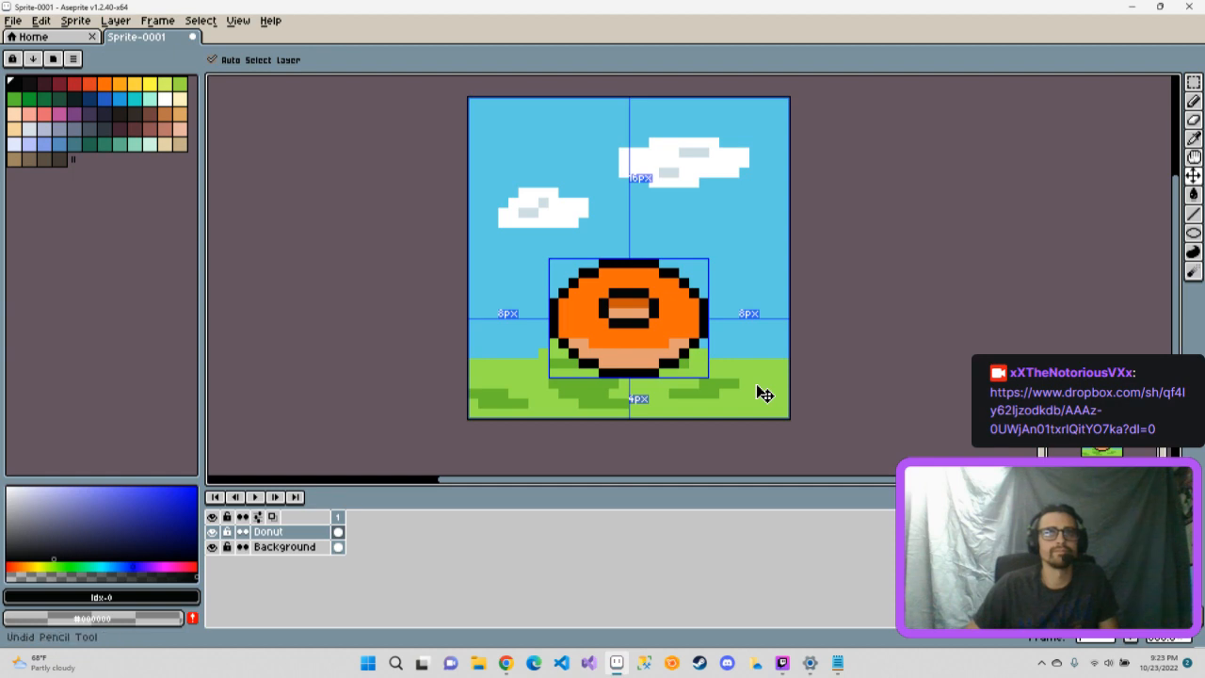
- Draw scattered 2 px sprinkles across the donut's orange icing with the pale mint palette color at index 57
click(150, 144)
mouse_move(573, 313)
mouse_down()
mouse_move(573, 324)
mouse_move(608, 331)
mouse_up()
click(633, 333)
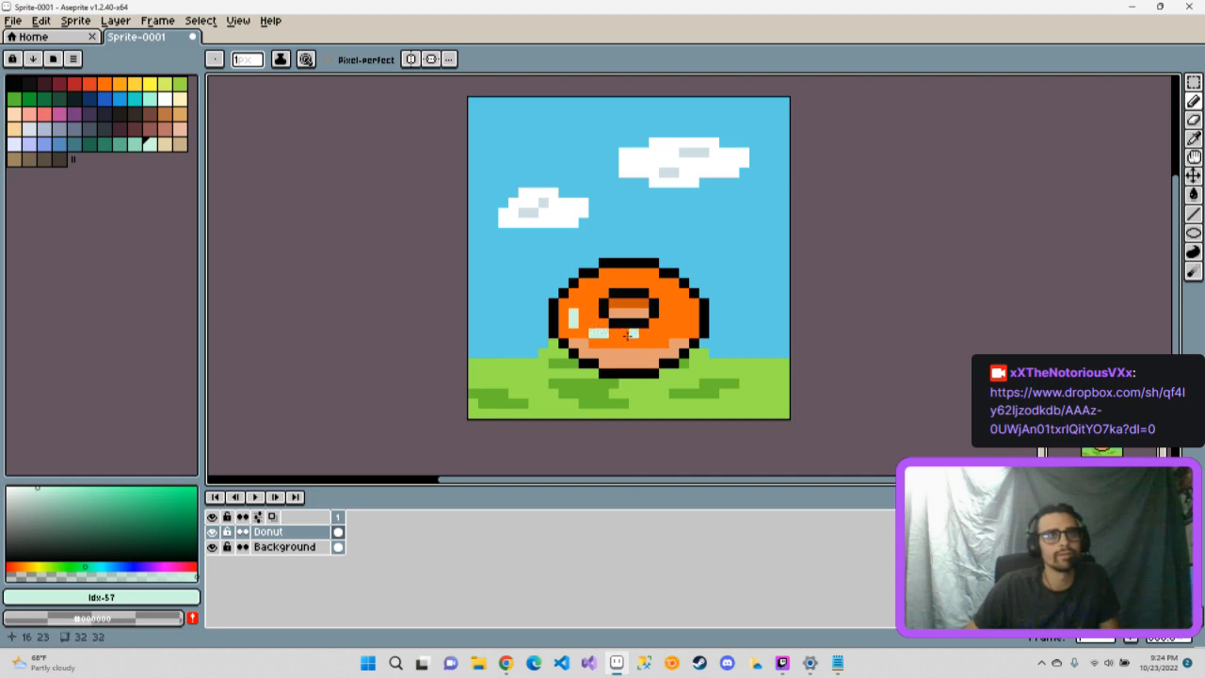
click(645, 341)
click(672, 321)
click(634, 272)
click(626, 273)
click(672, 309)
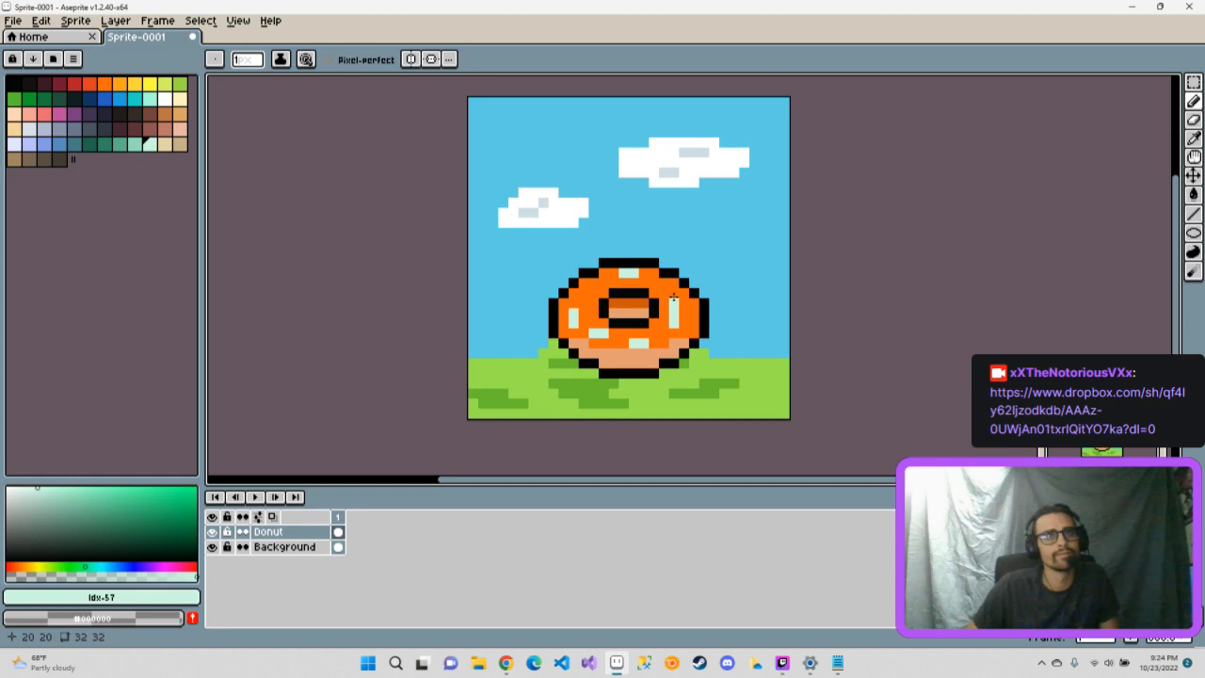
click(695, 309)
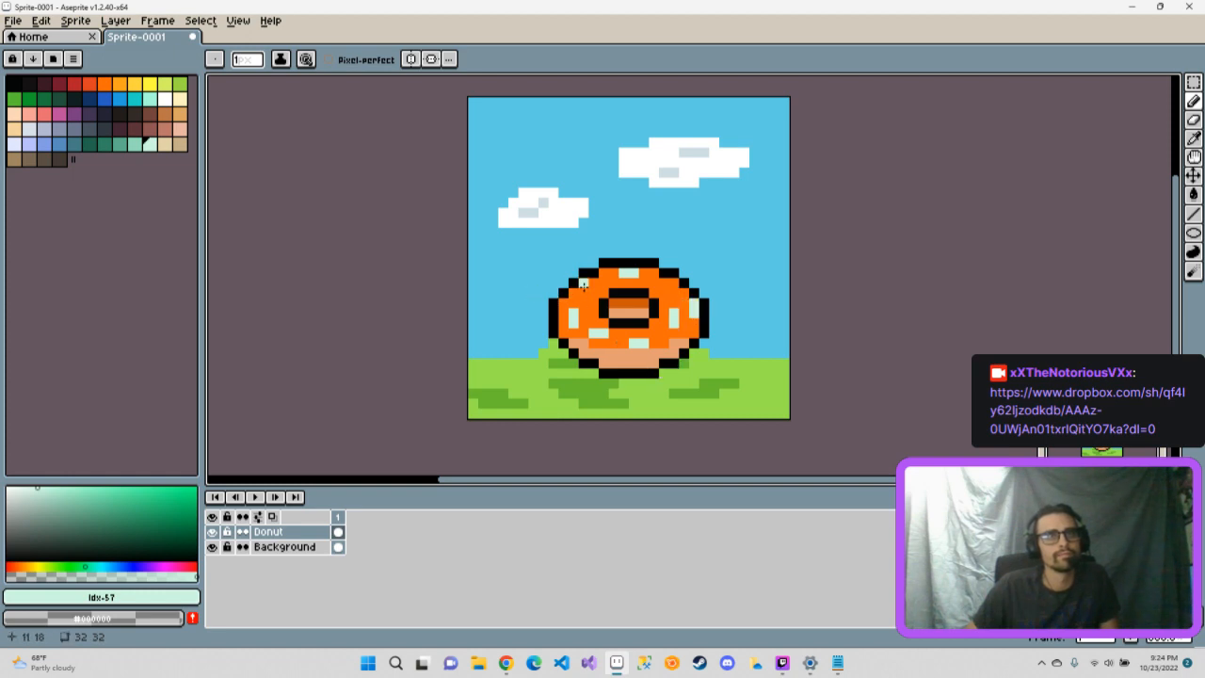
click(590, 282)
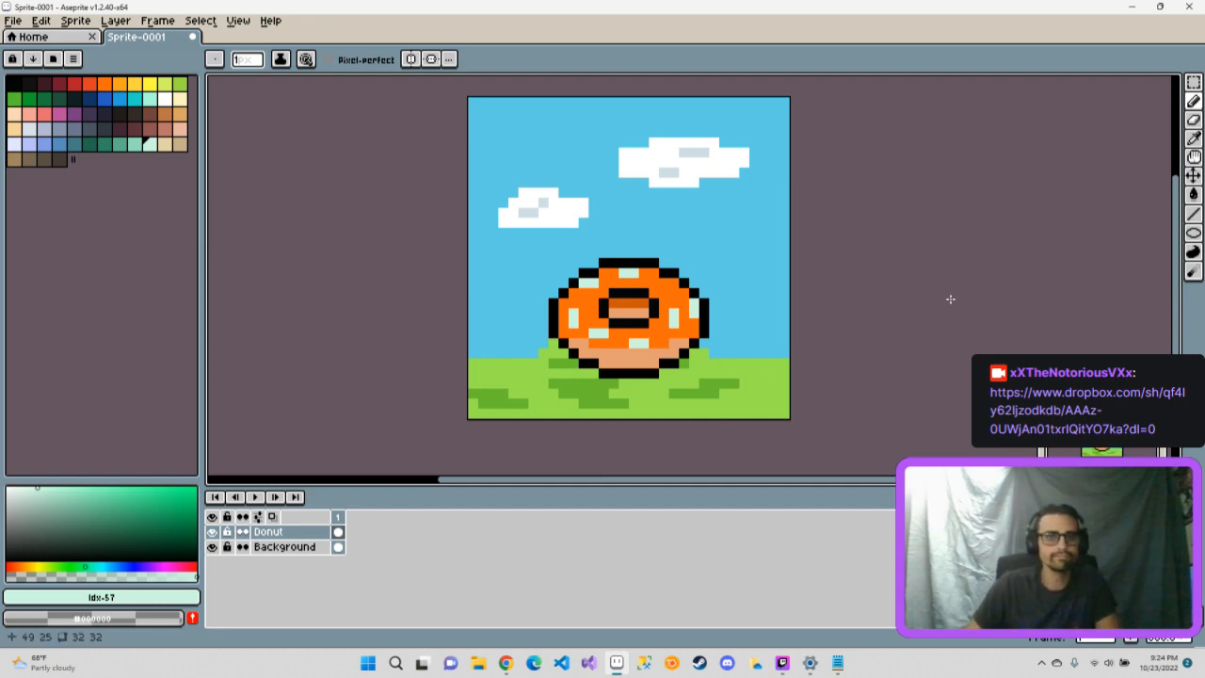
- Move the Preview window to the canvas area's upper-right corner and narrow it around the sprite, undoing a stray pixel
drag(1079, 398, 1073, 88)
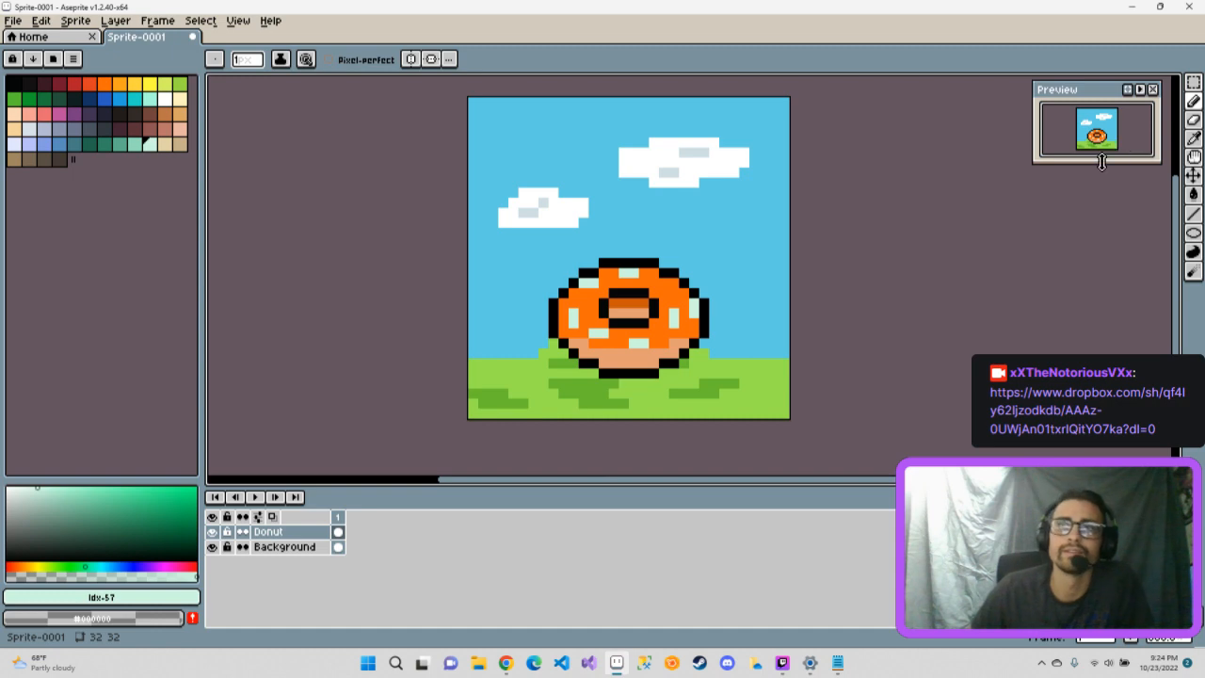
drag(1035, 163, 1076, 168)
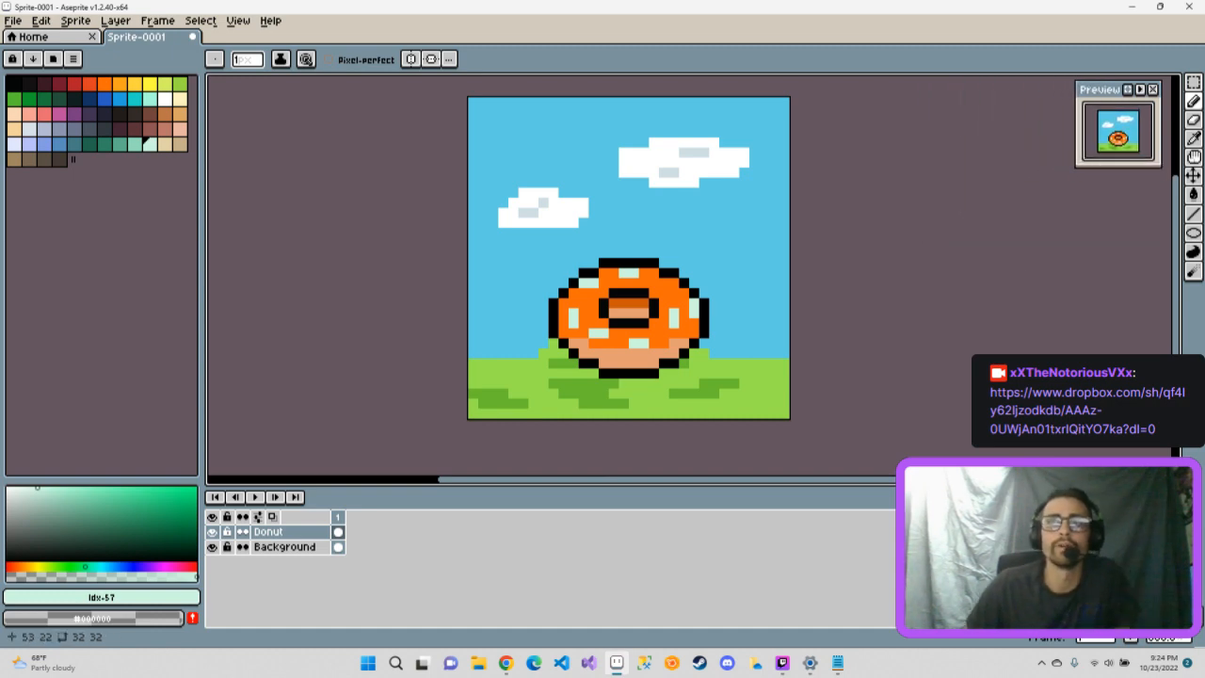
click(714, 382)
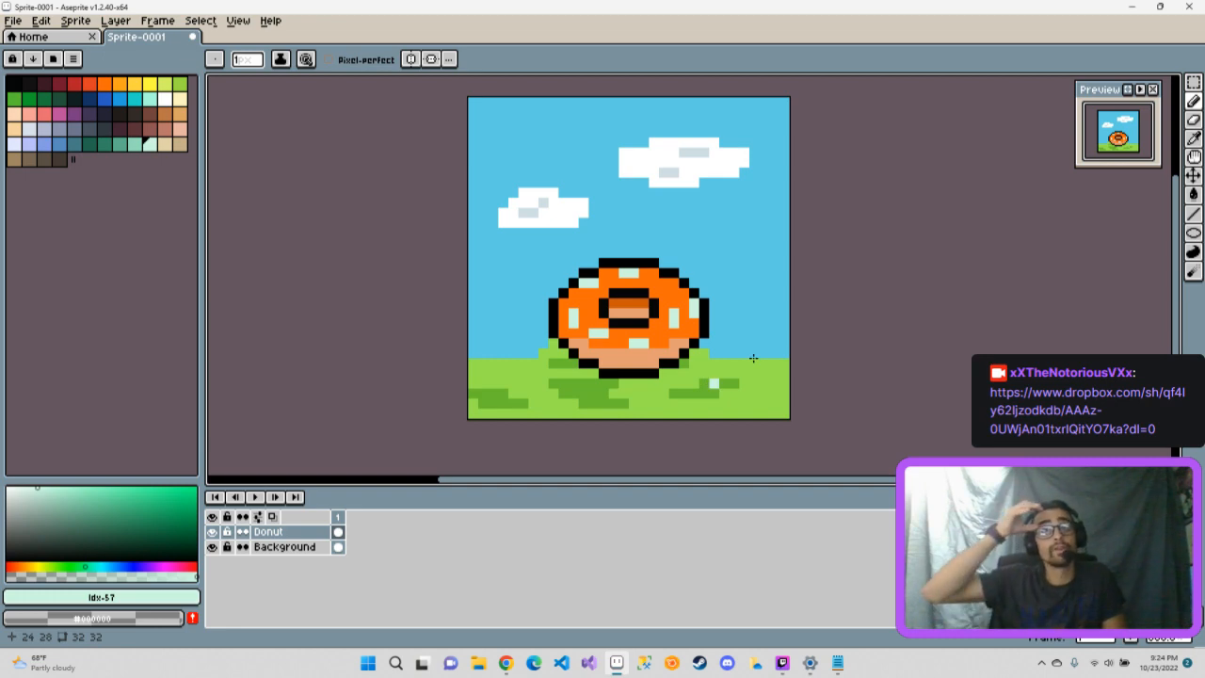
key(ctrl+z)
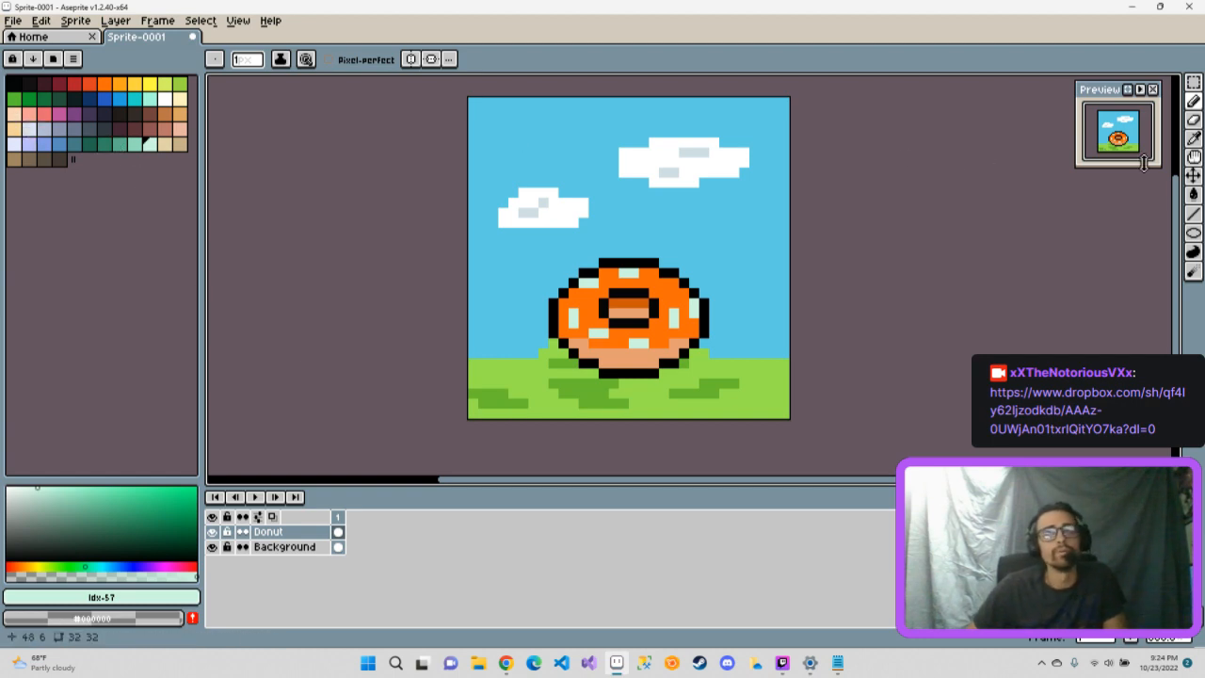
- Lasso the right half of the donut's tan lower band and fill it with the pale peach palette color at index 24
click(1193, 138)
click(629, 349)
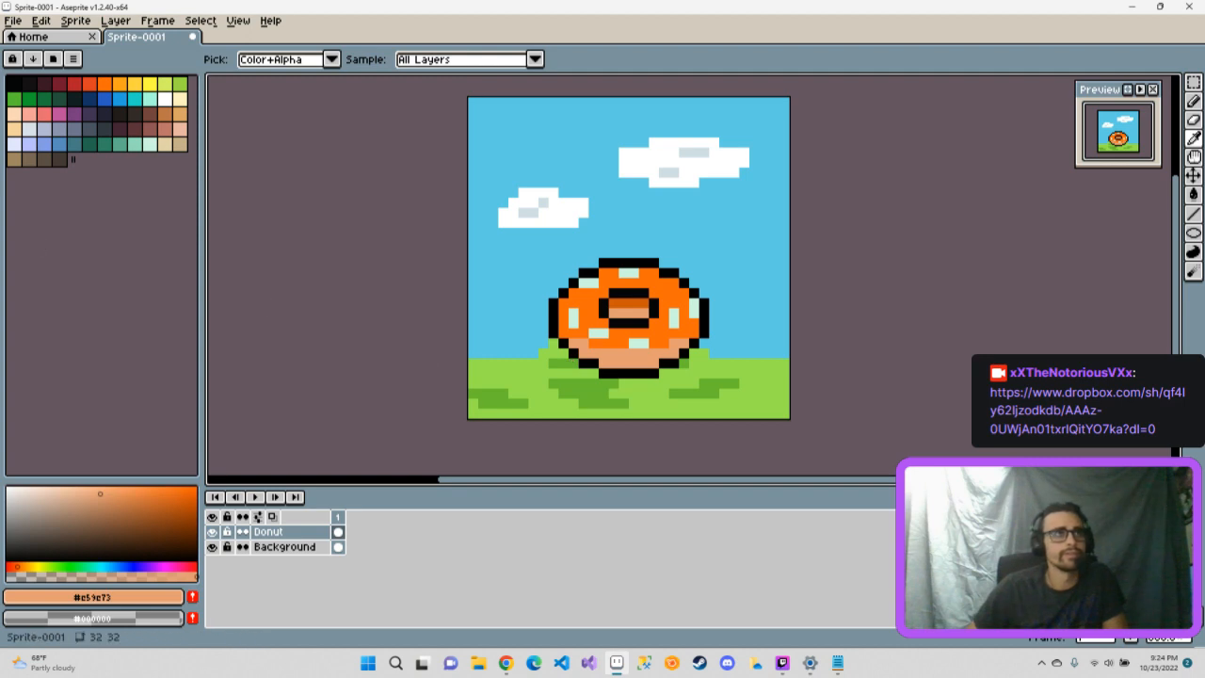
click(17, 118)
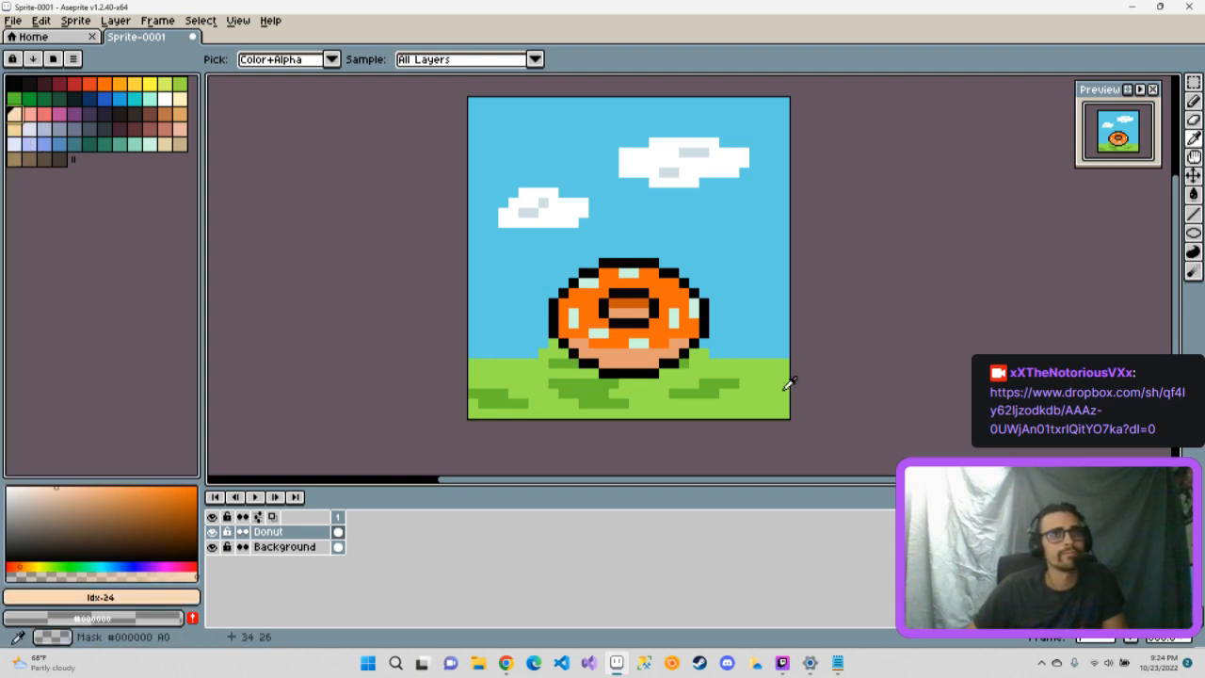
click(1192, 83)
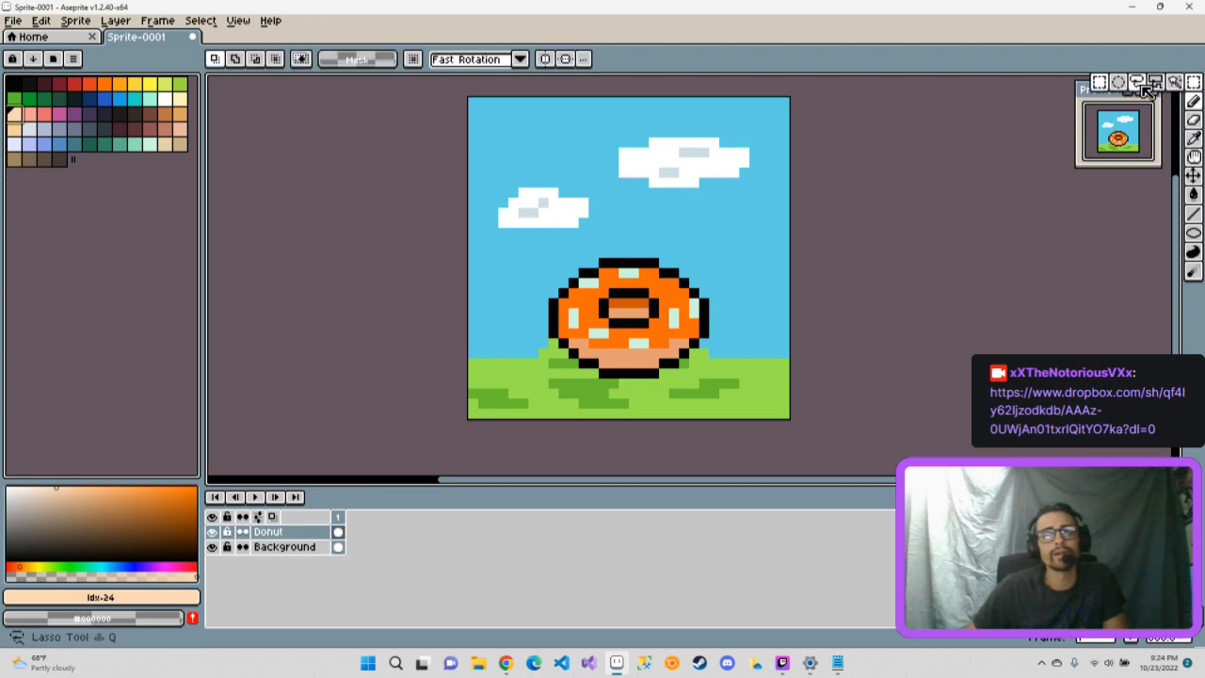
click(1149, 85)
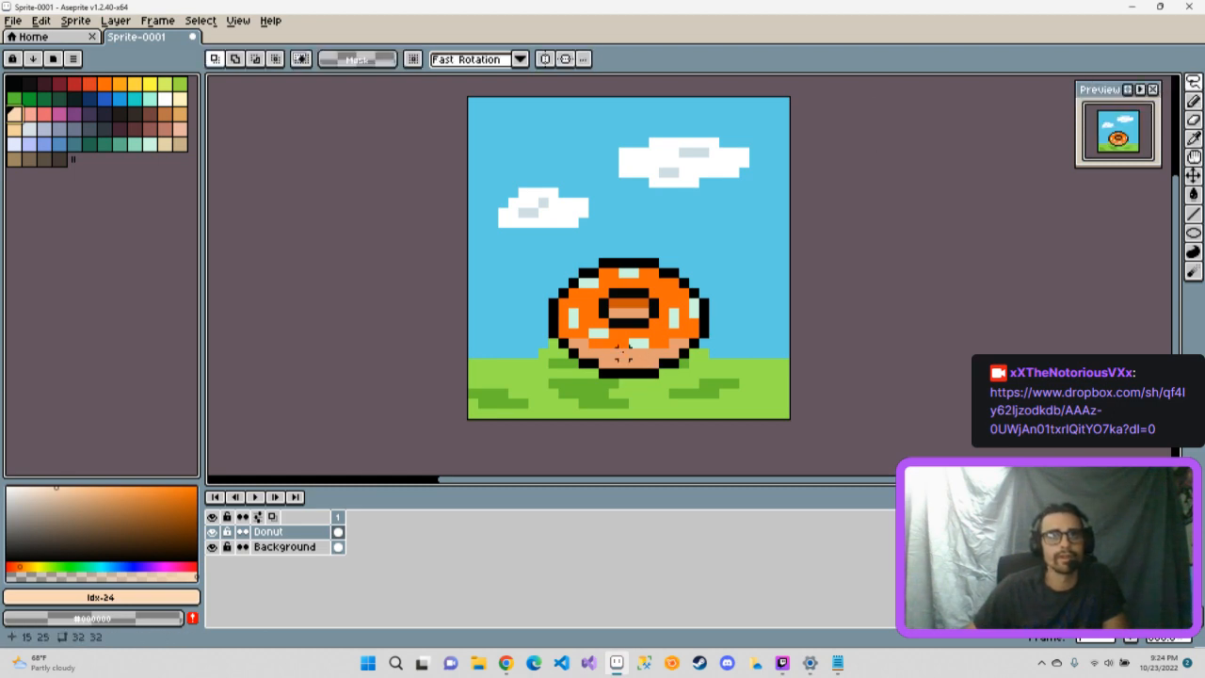
click(633, 353)
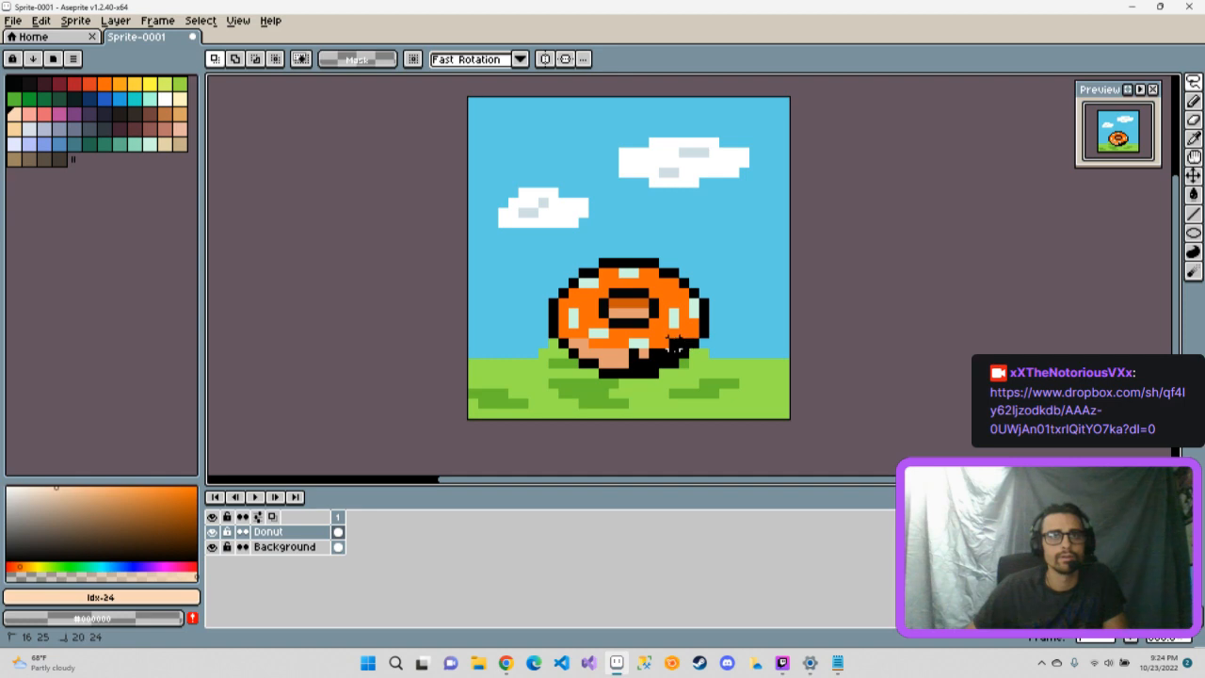
click(641, 355)
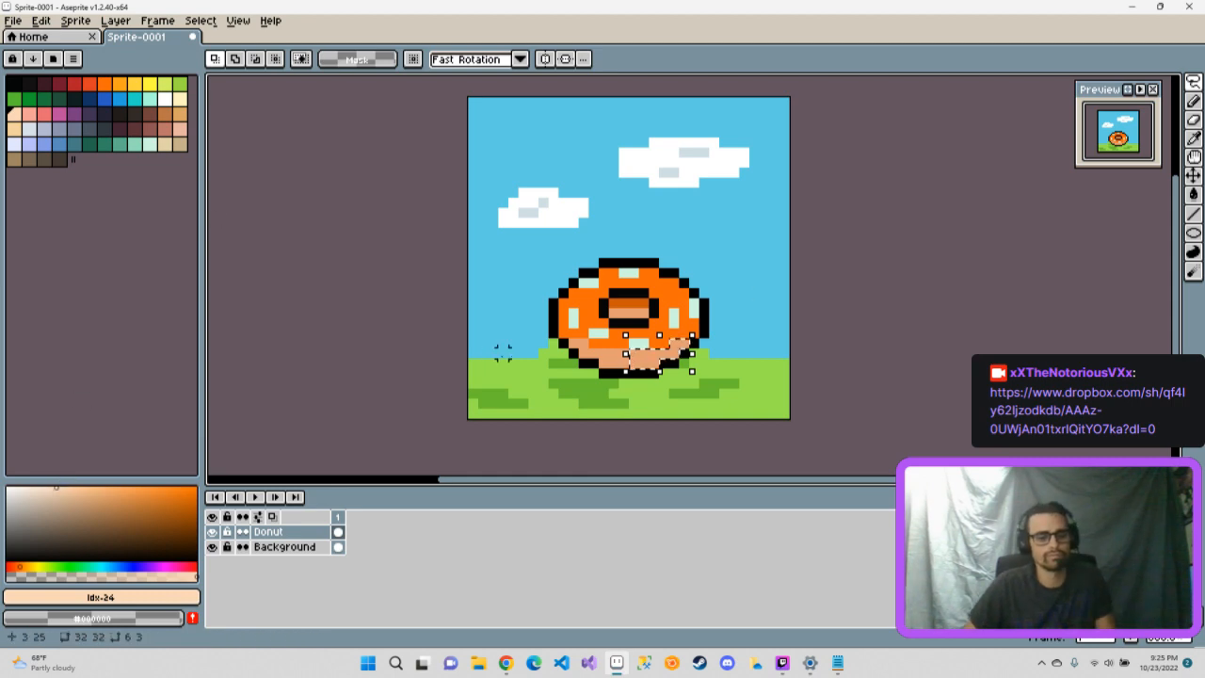
key(g)
click(662, 364)
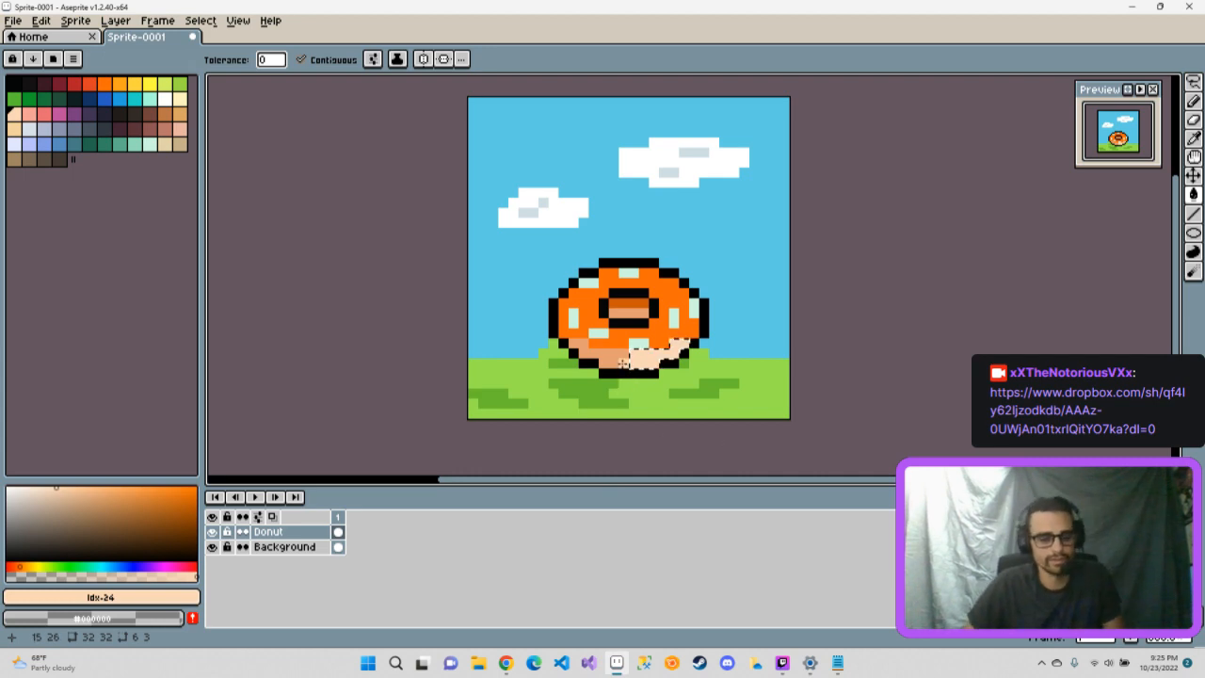
click(626, 356)
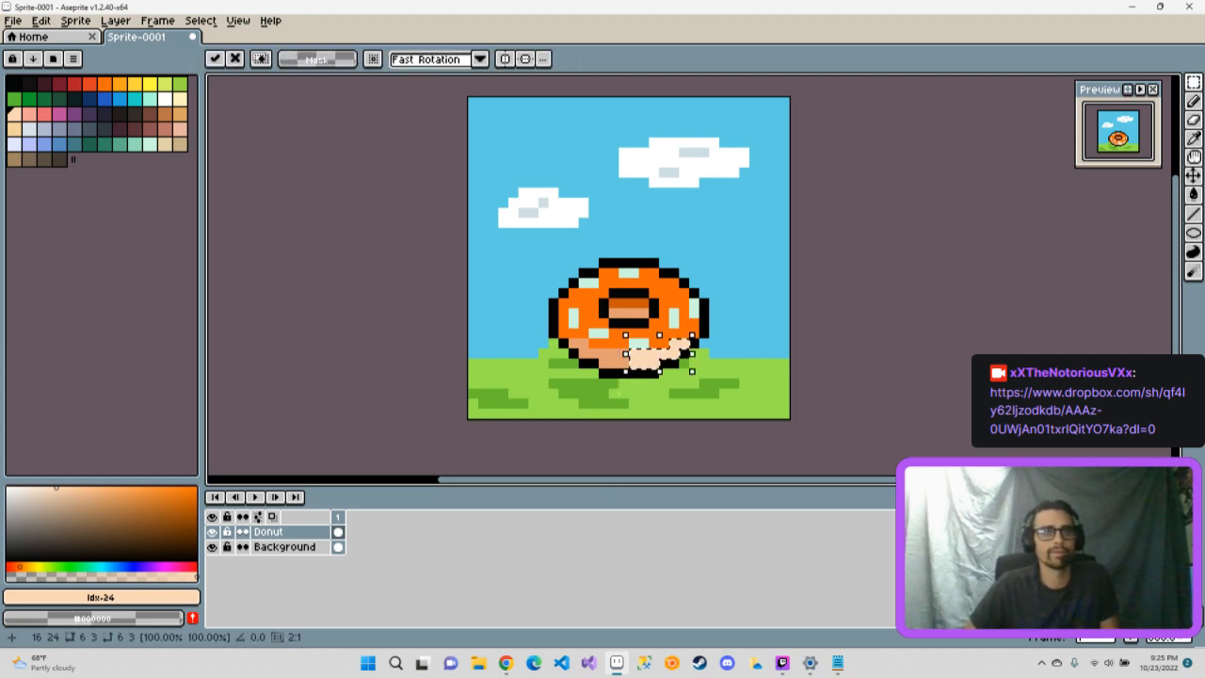
click(678, 433)
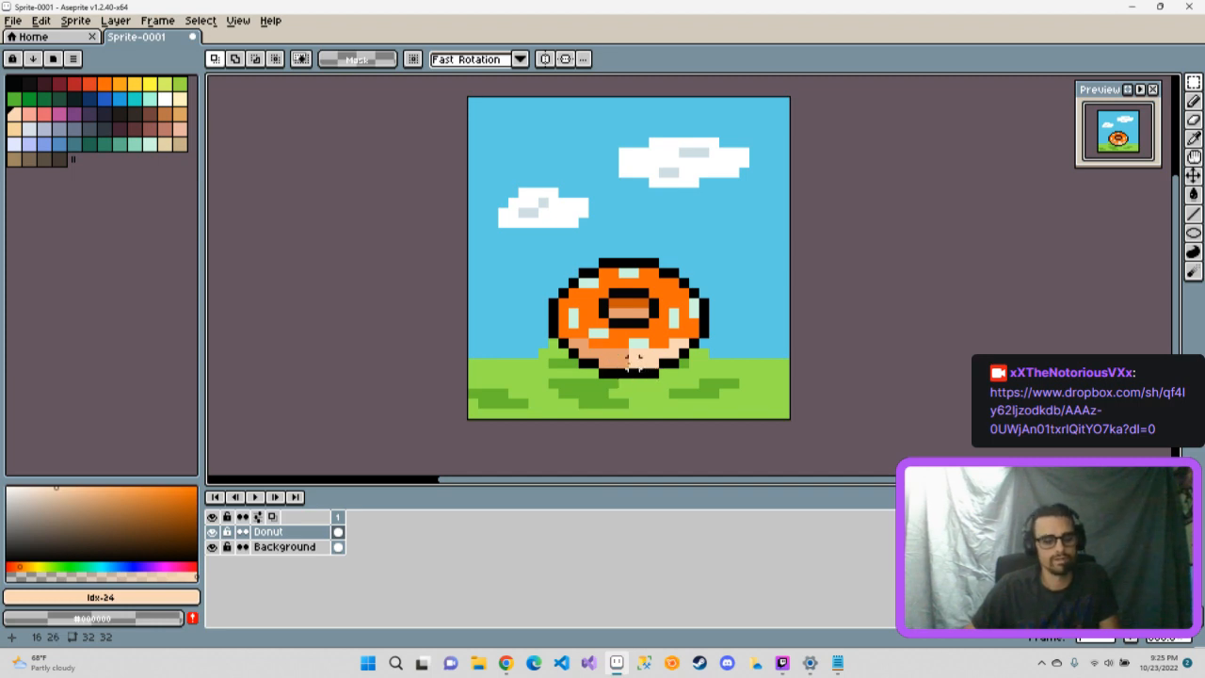
- Soften the boundary between the tan and peach dough shades with staggered single pixels
key(b)
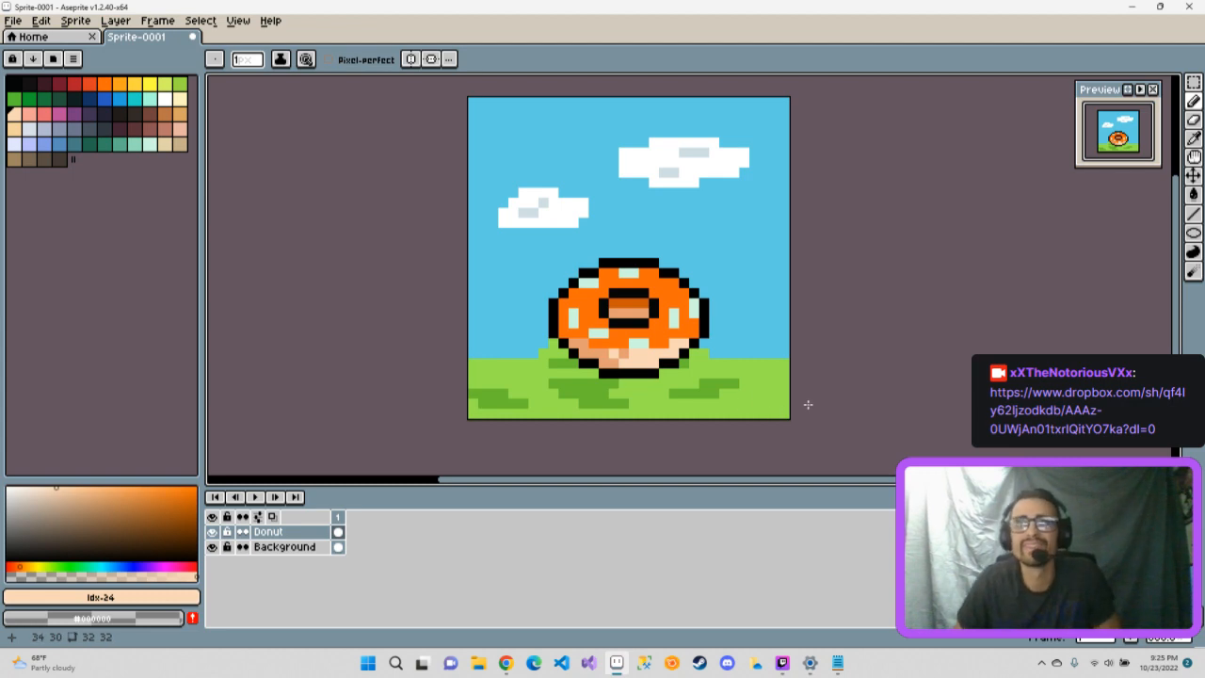
click(694, 383)
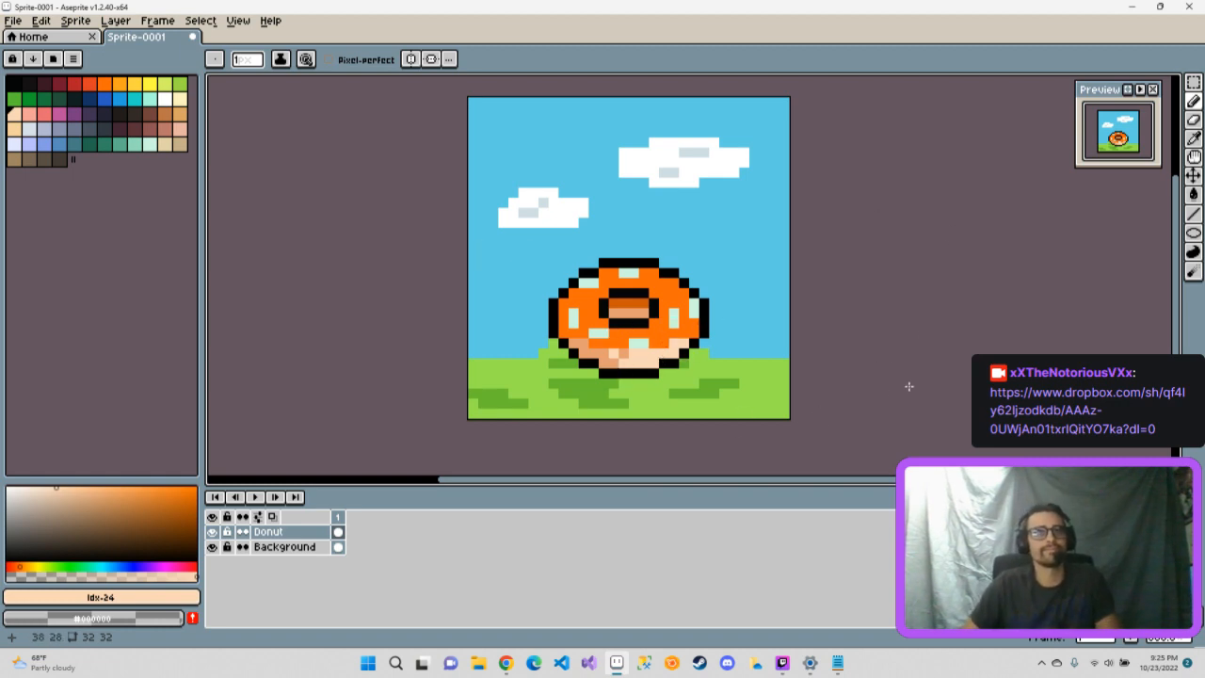
click(735, 364)
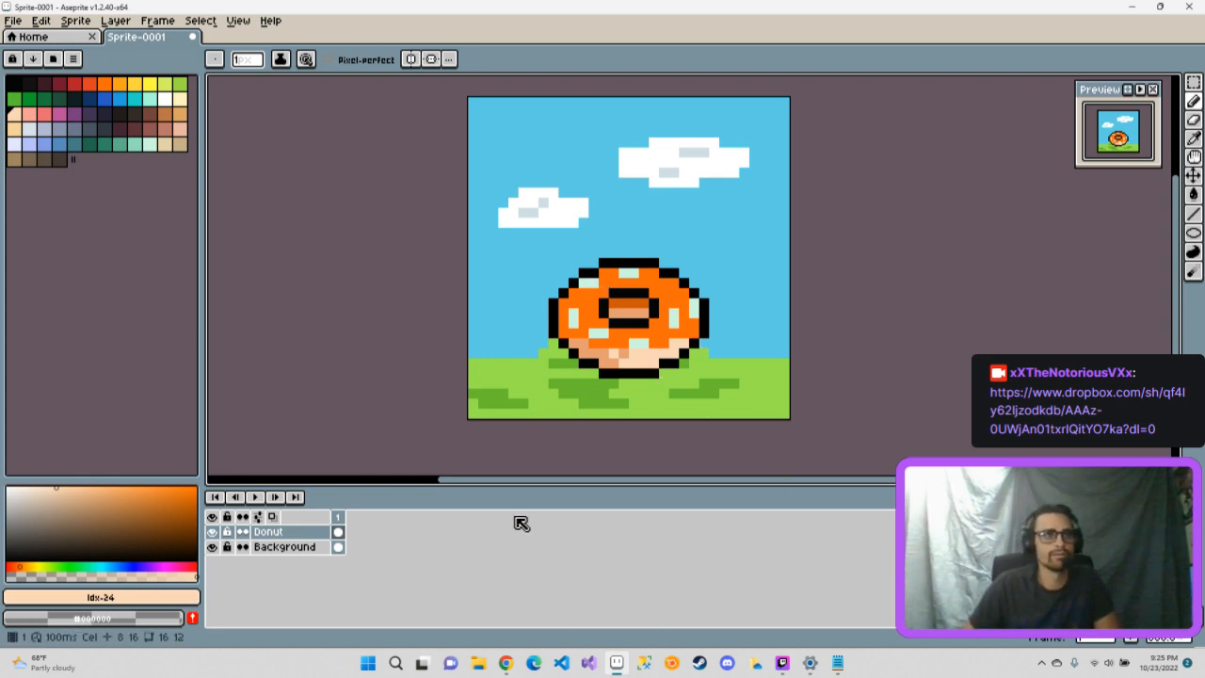
- Switch to the Aseprite animation tutorial on YouTube to review the Challenge 1 instructions, and return to Aseprite
mouse_move(508, 664)
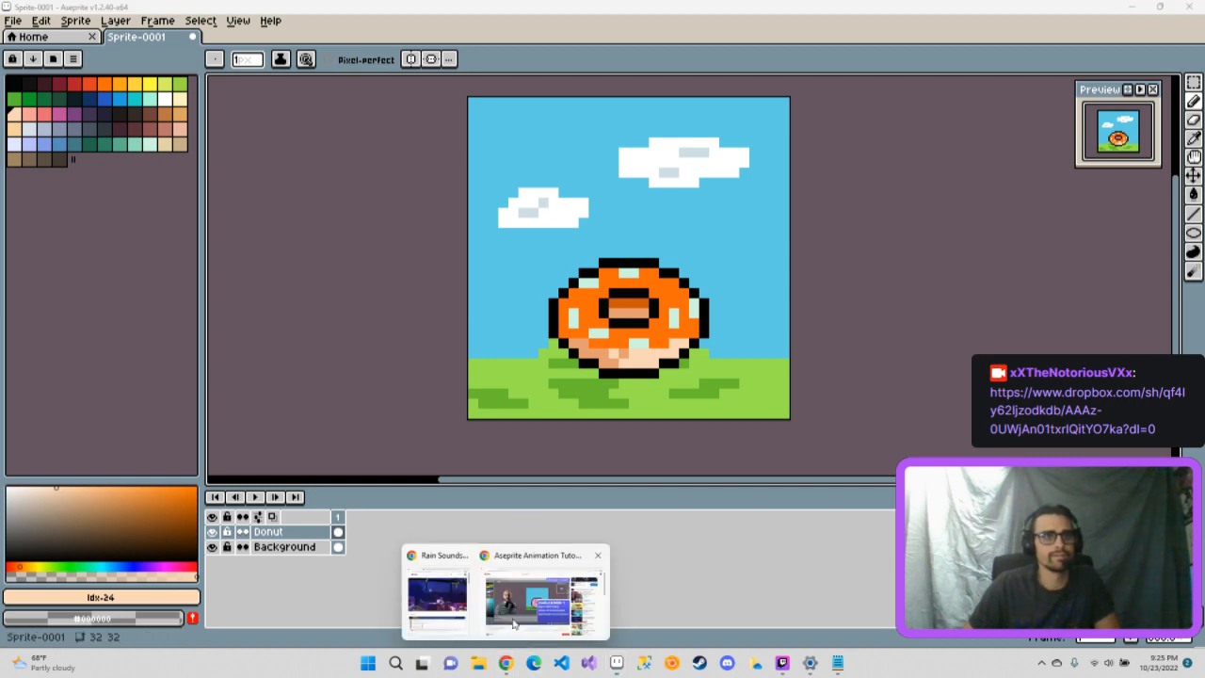
click(515, 627)
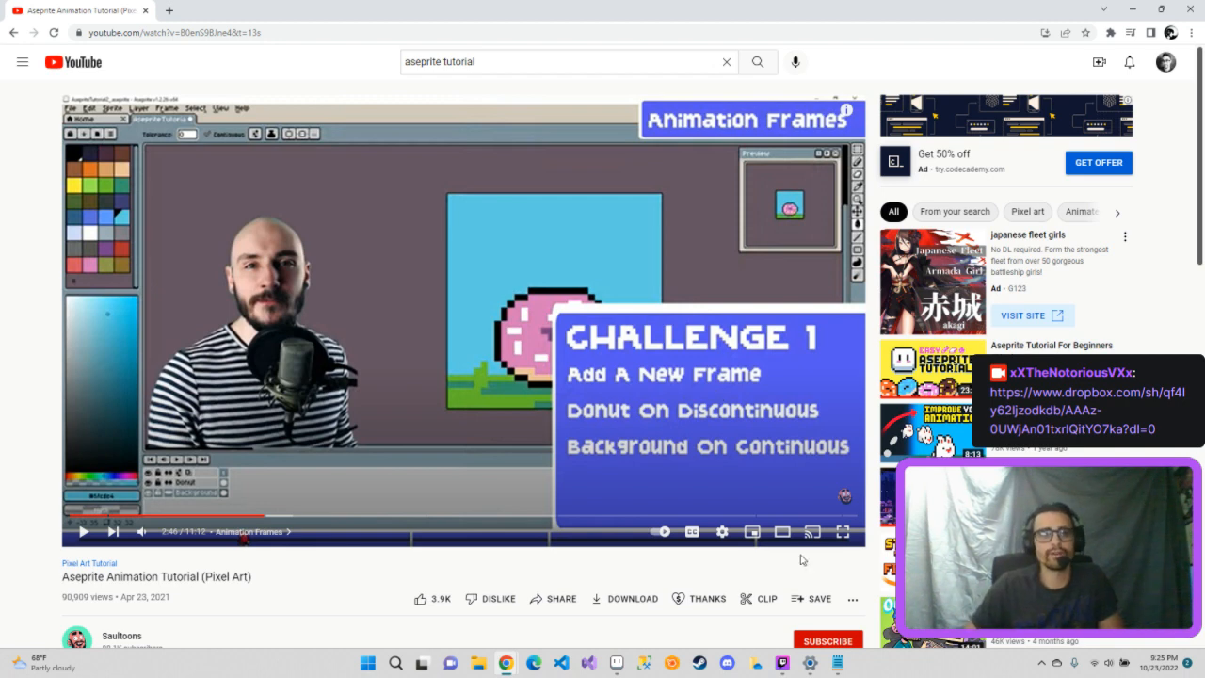
mouse_move(506, 663)
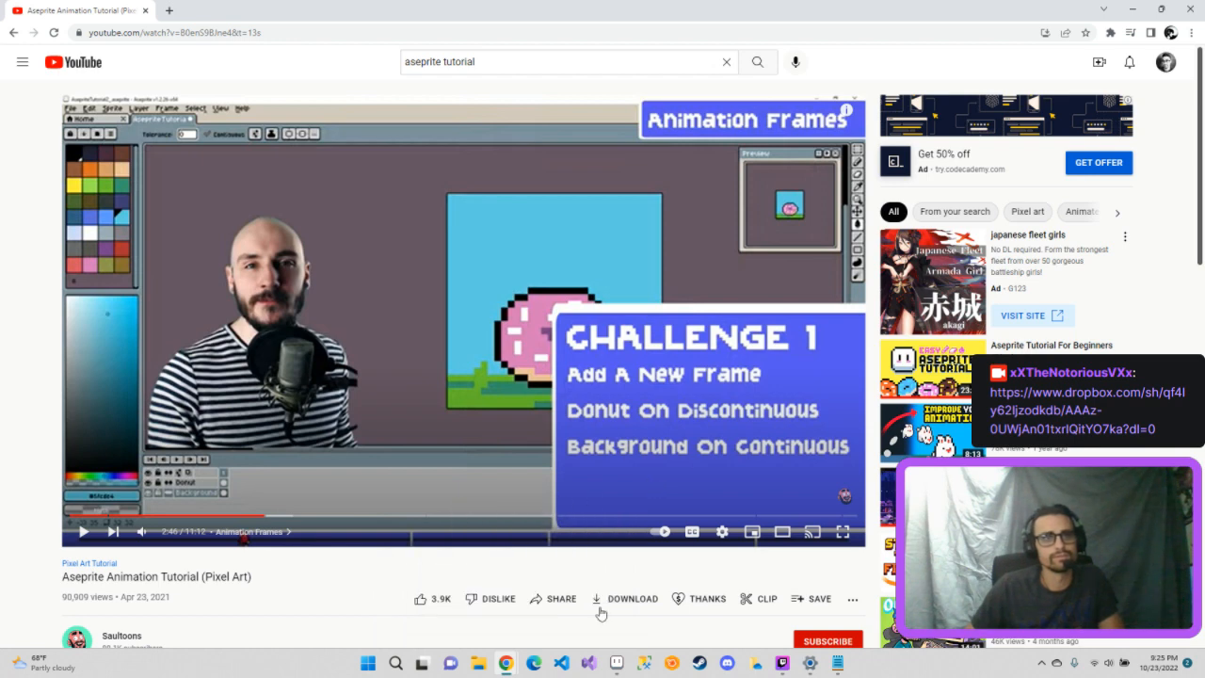
click(617, 664)
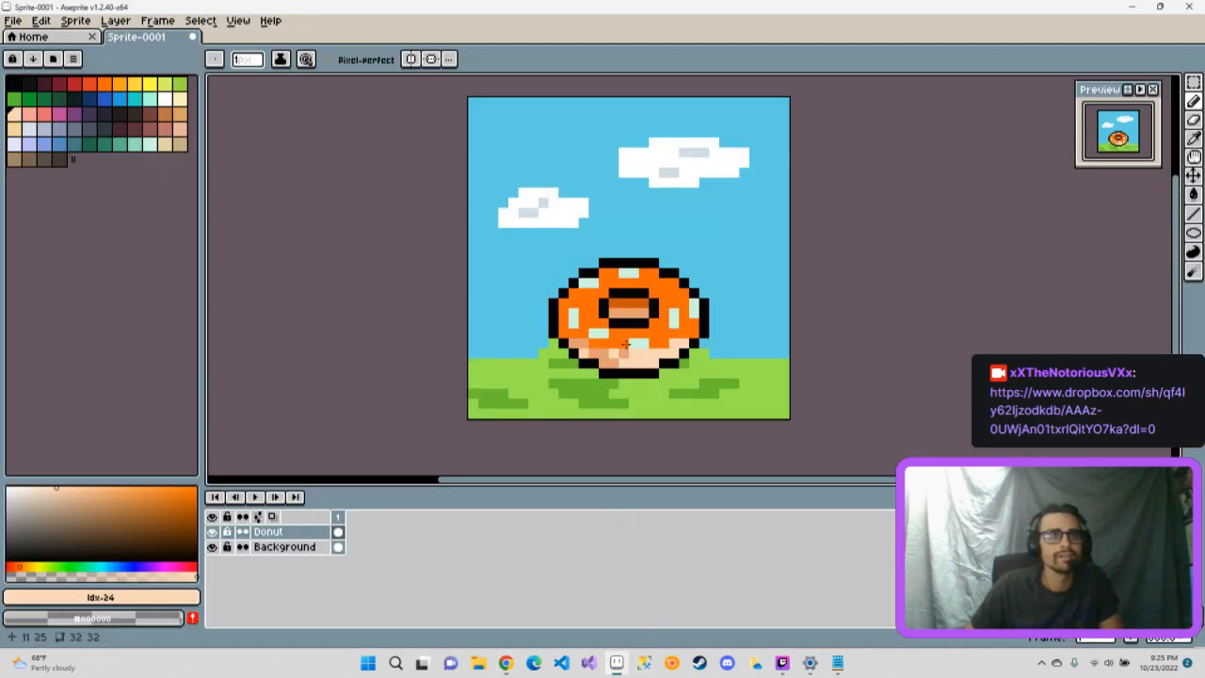
- Set the Background layer to continuous so its cels are linked in new frames
click(278, 550)
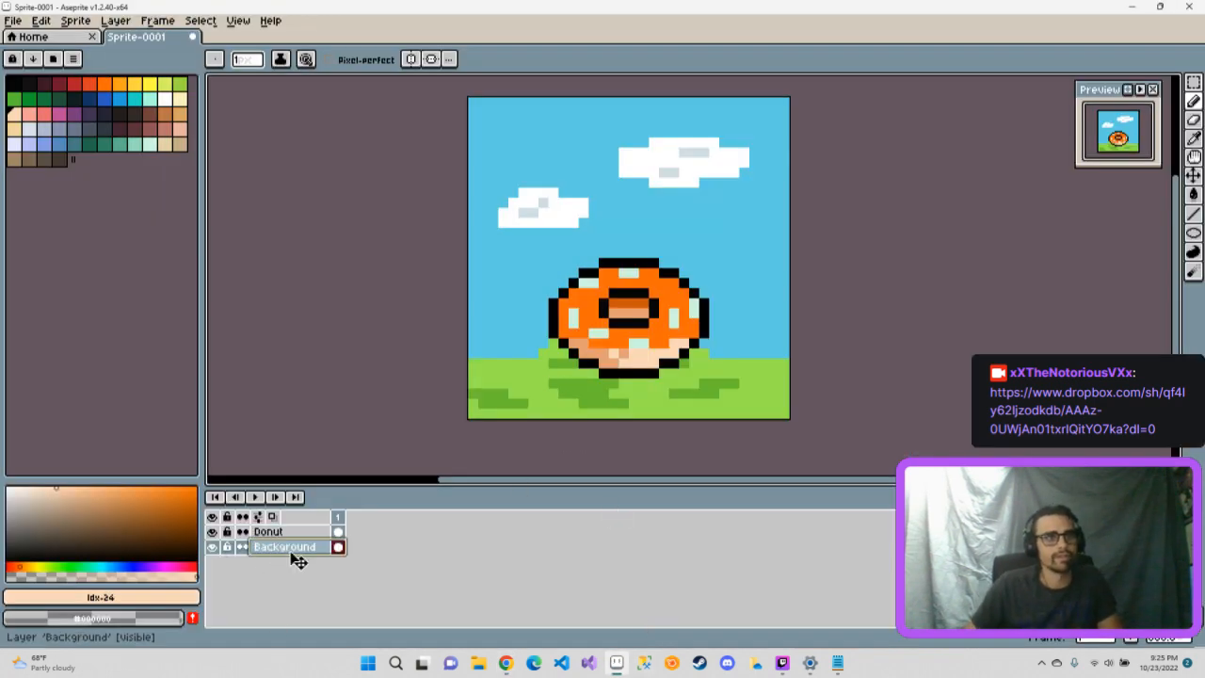
right_click(338, 548)
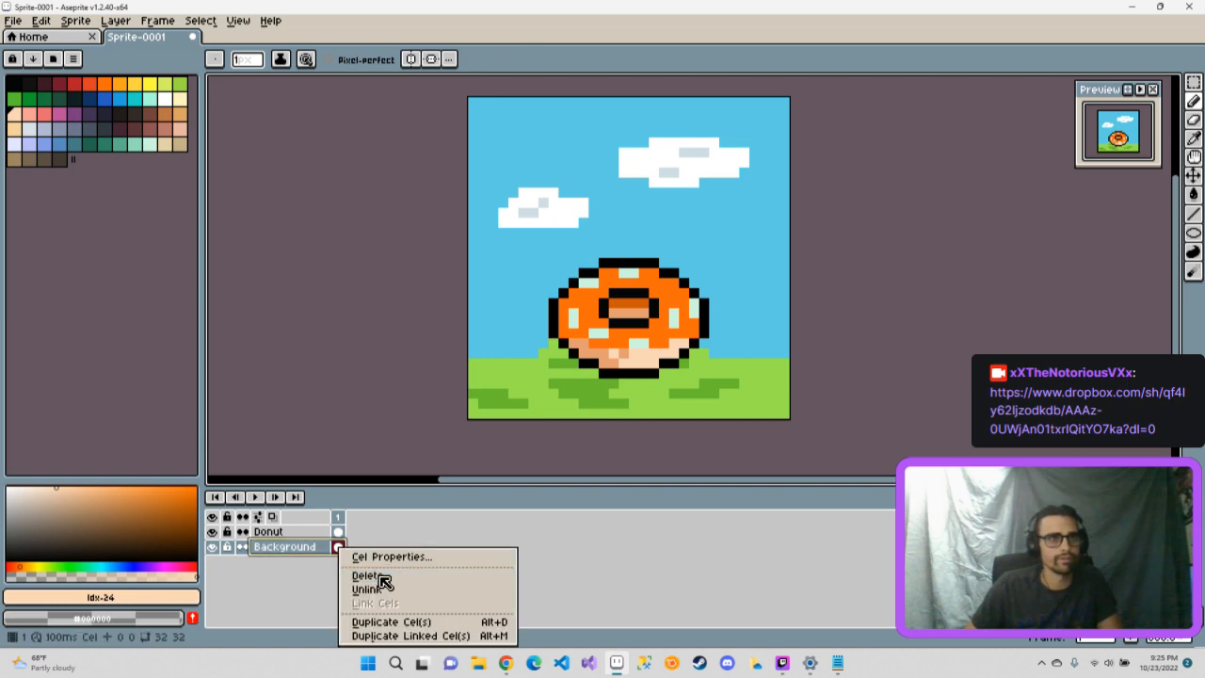
click(513, 527)
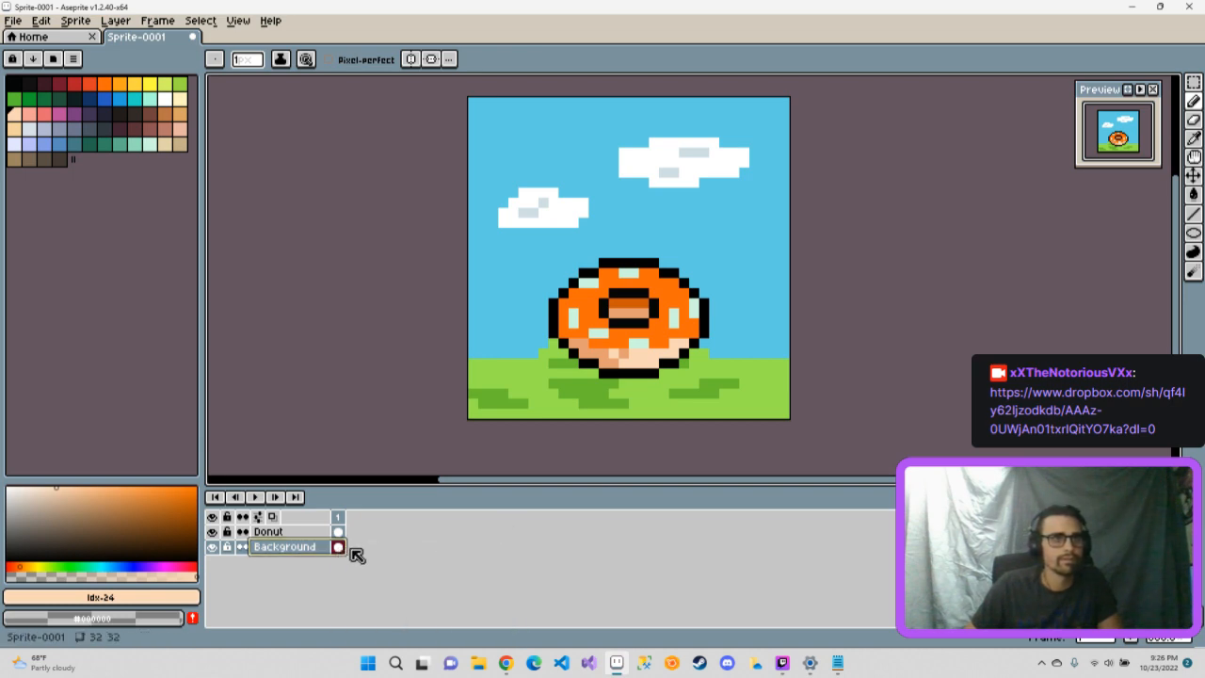
click(242, 548)
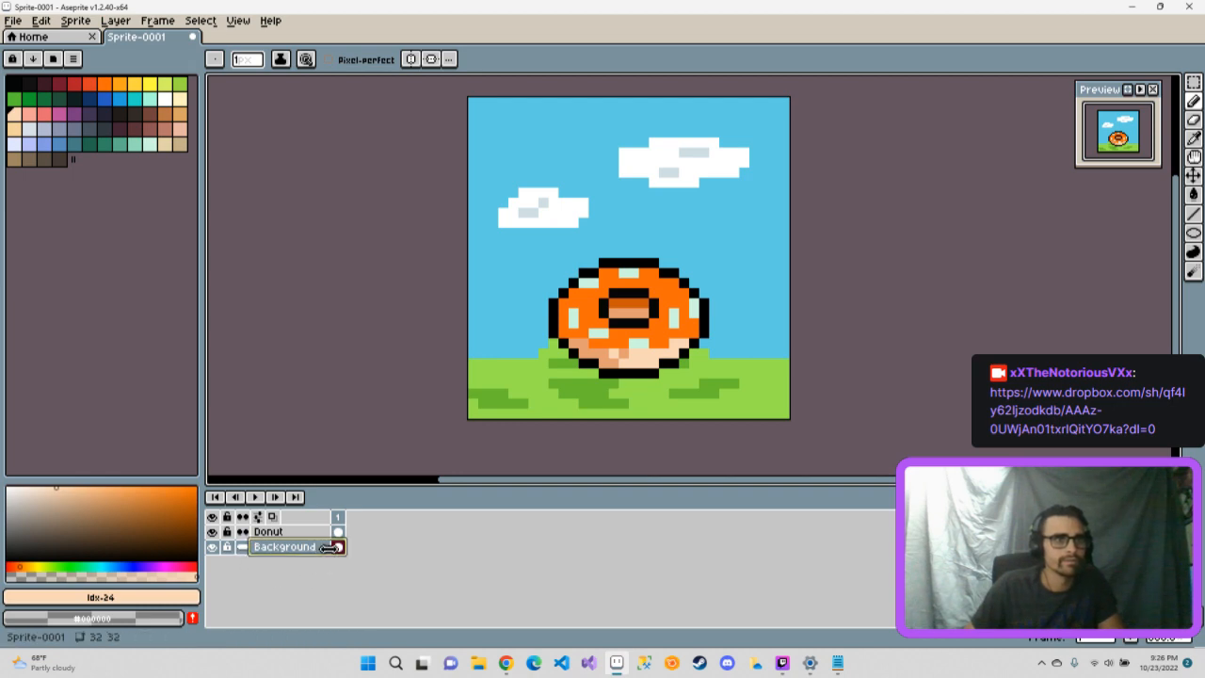
- Add a second frame to the sprite as a copy of the first, with the Background cel linked
click(348, 554)
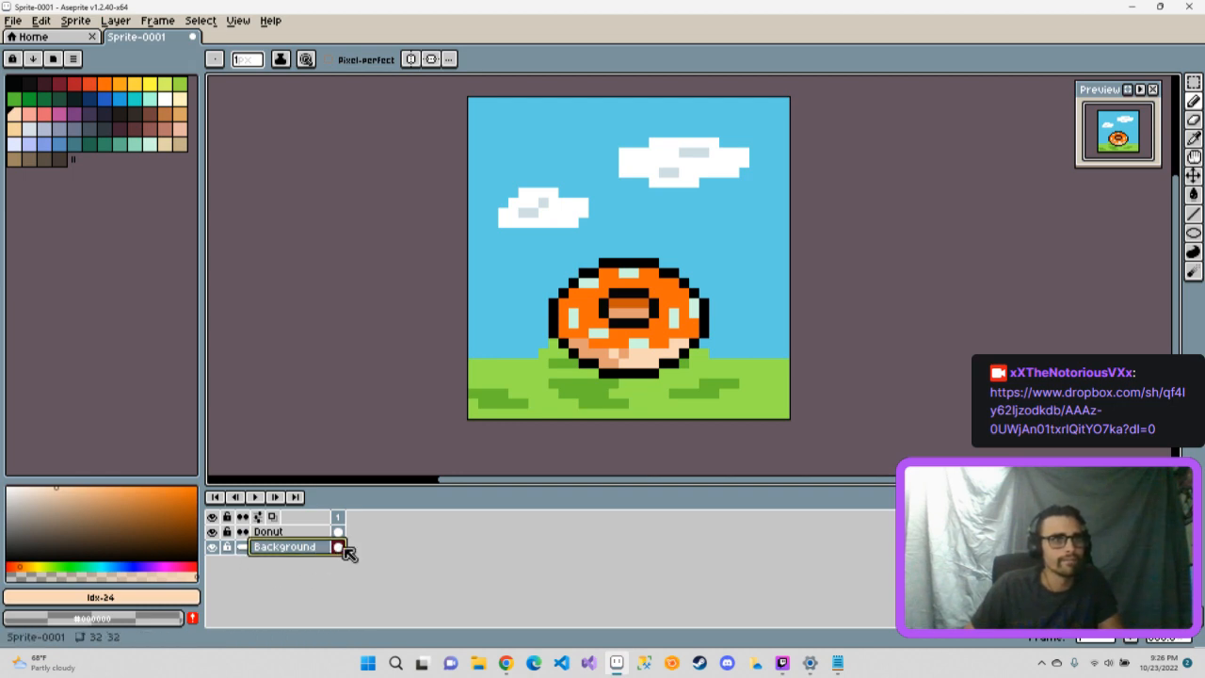
right_click(345, 548)
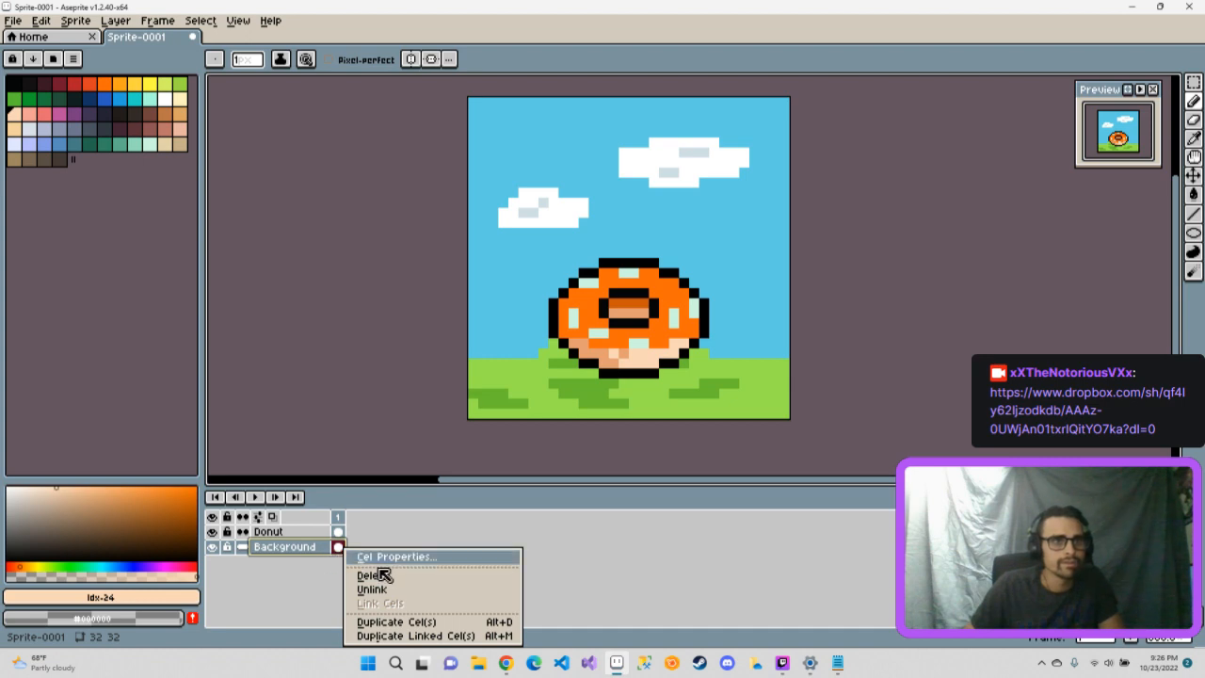
click(614, 594)
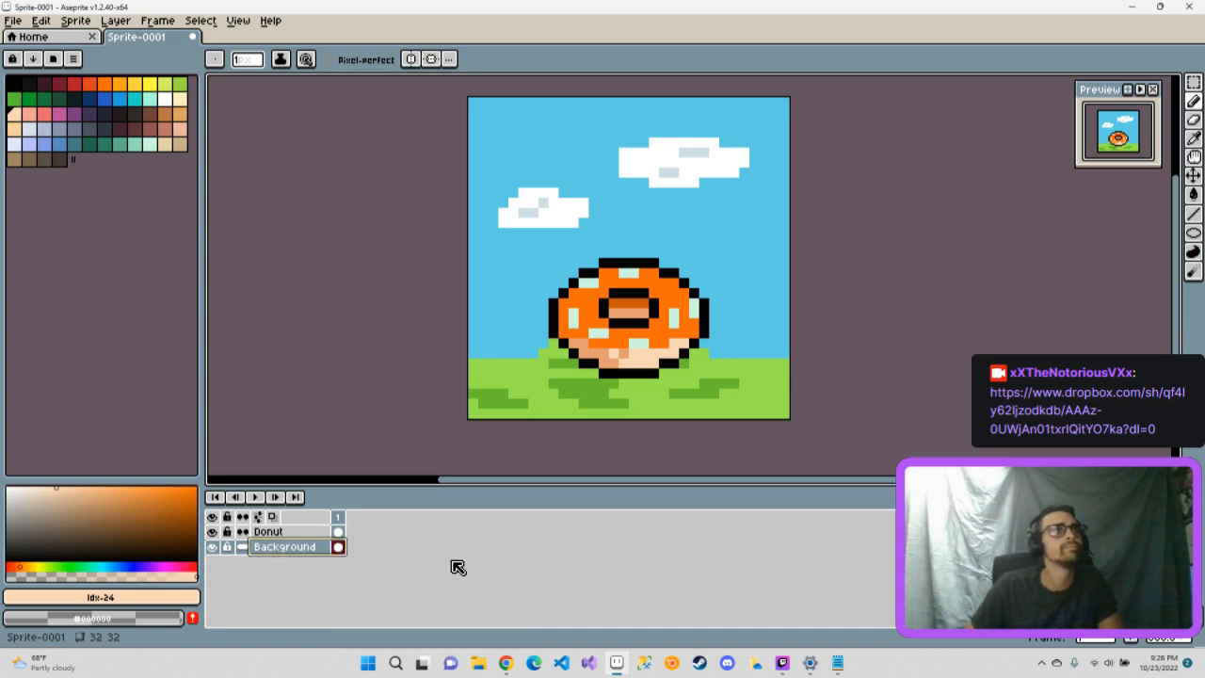
click(157, 21)
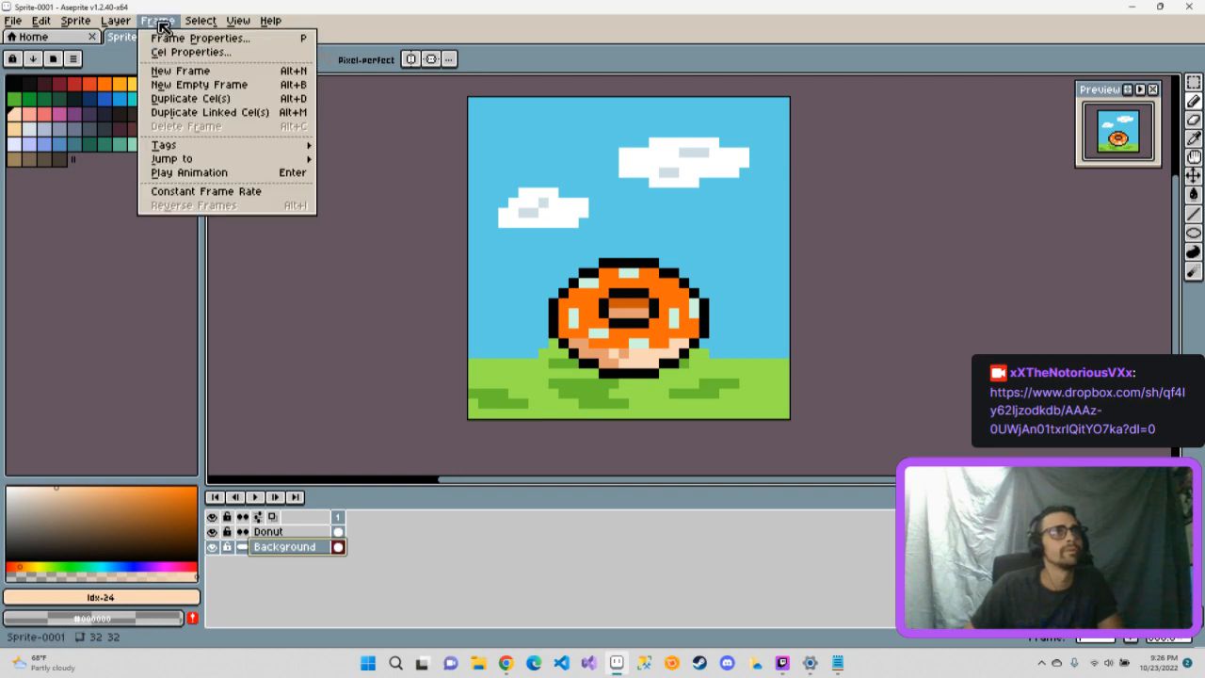
click(184, 71)
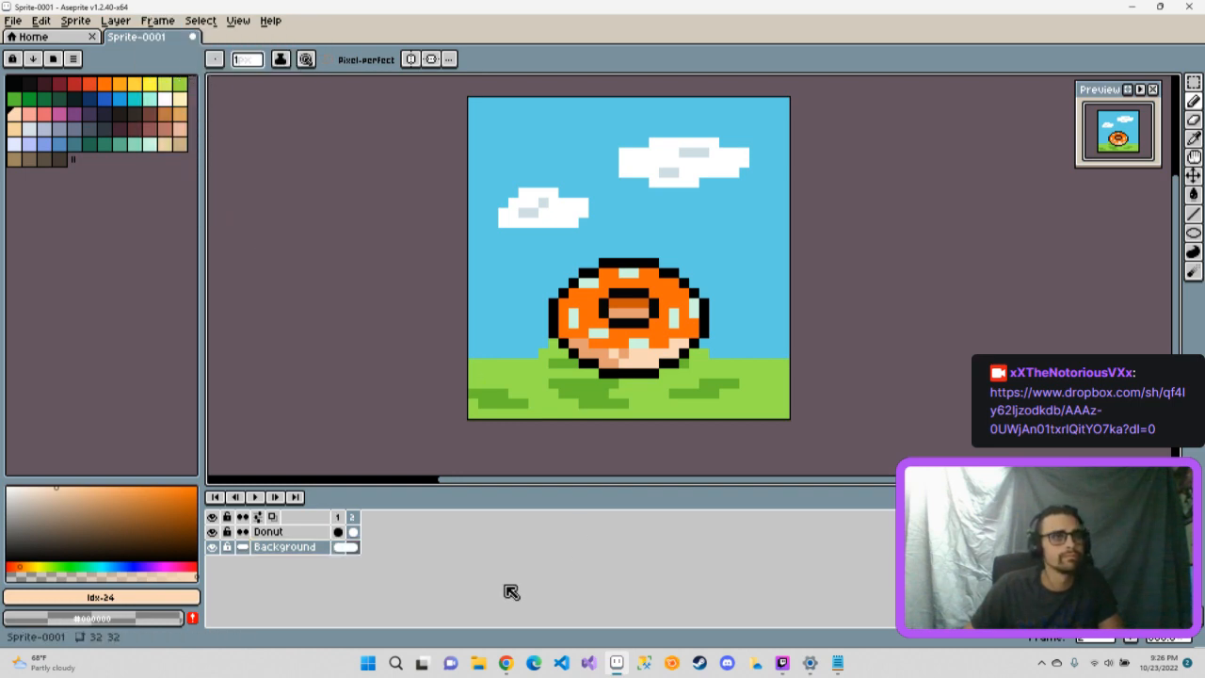
right_click(351, 551)
key(Escape)
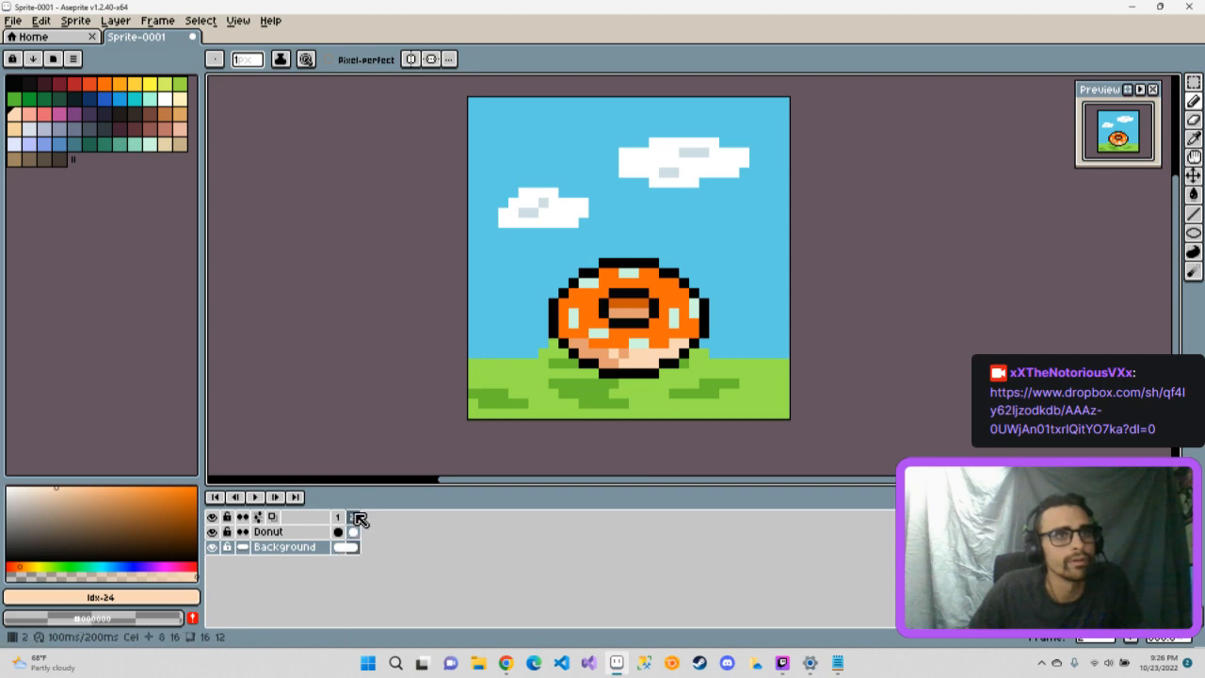
right_click(352, 517)
key(Escape)
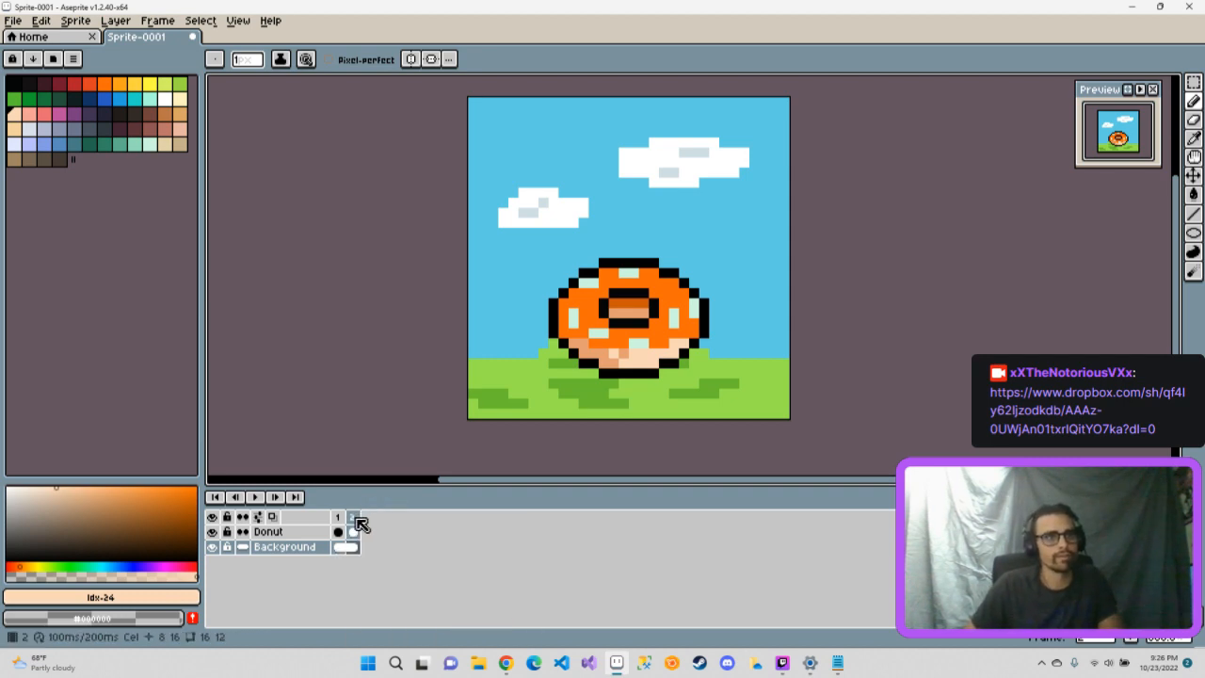
right_click(356, 518)
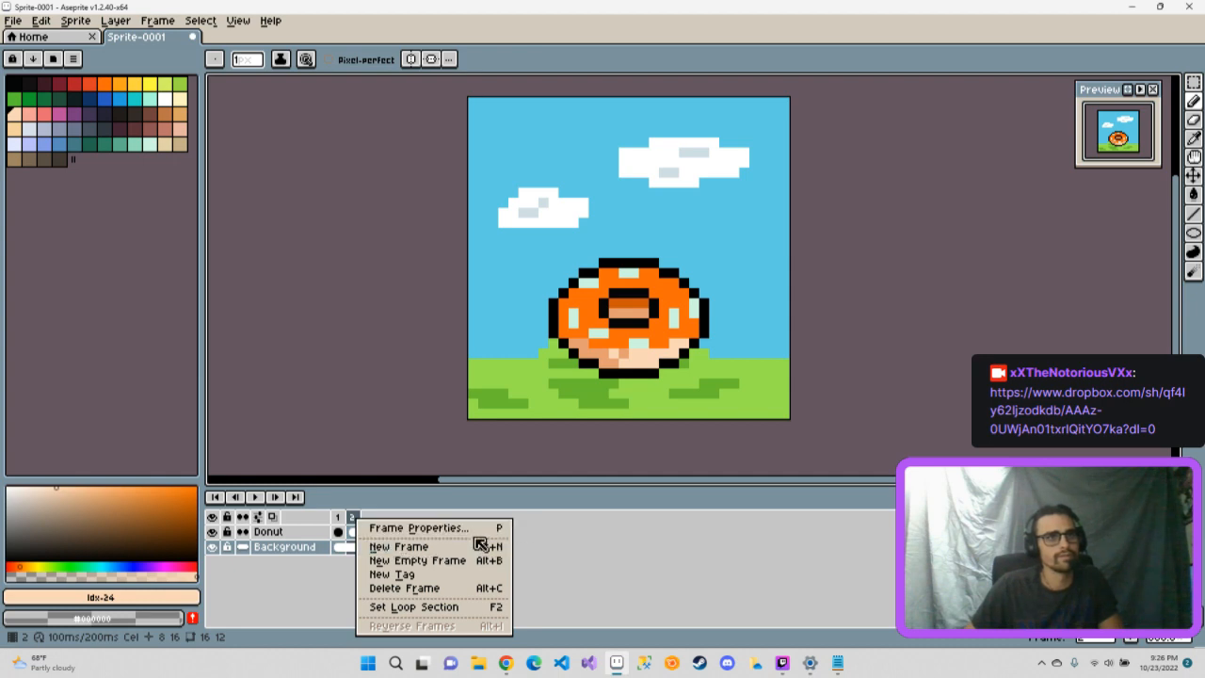
key(Escape)
- Switch to the Aseprite animation tutorial on YouTube, review its Animation Frames and Simple Animation sections around Challenge 1, and return to Aseprite
mouse_move(506, 663)
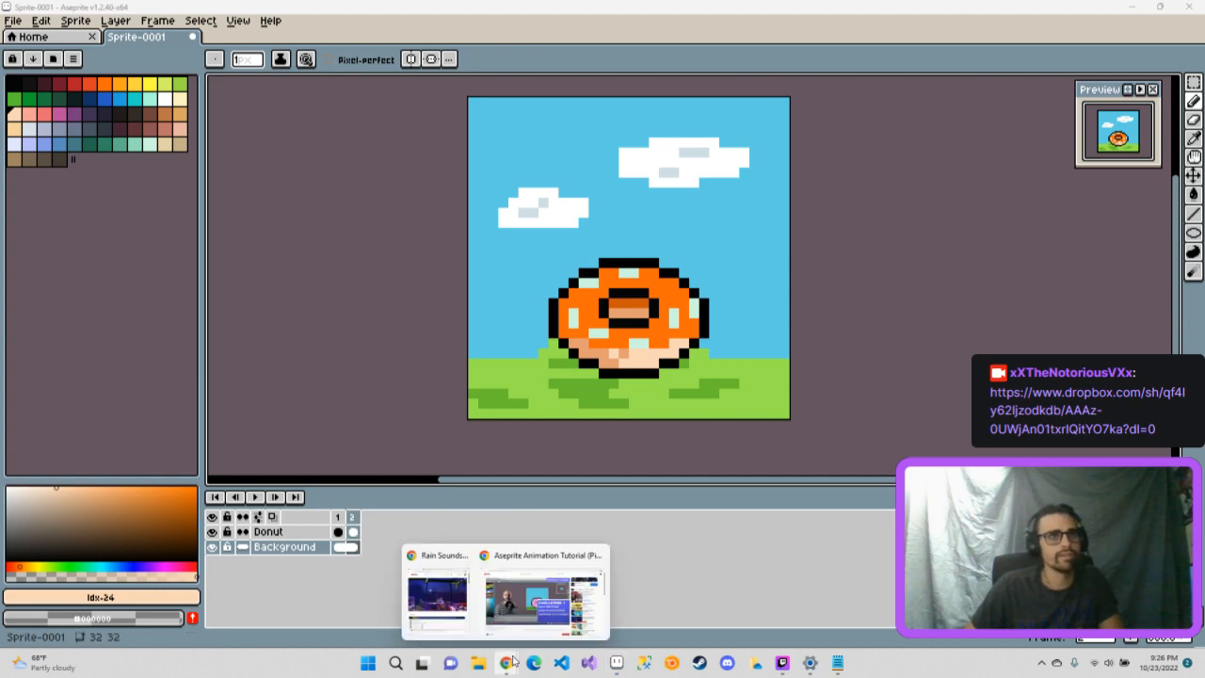
click(537, 607)
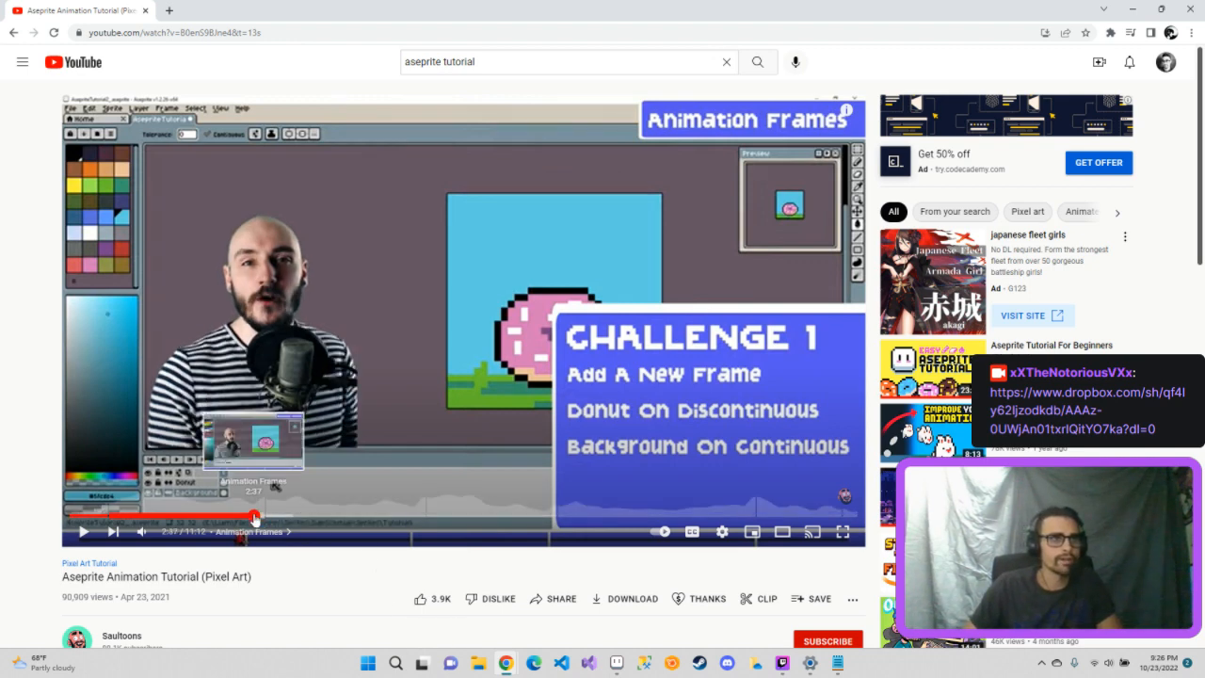
click(255, 517)
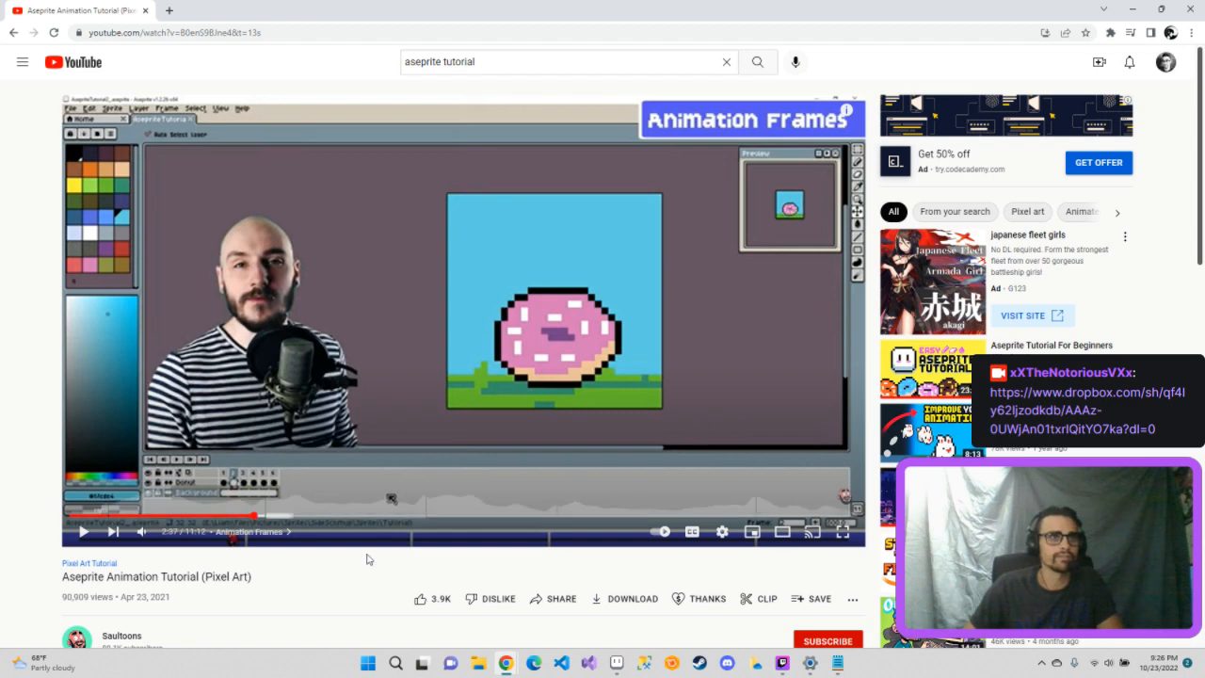
click(287, 517)
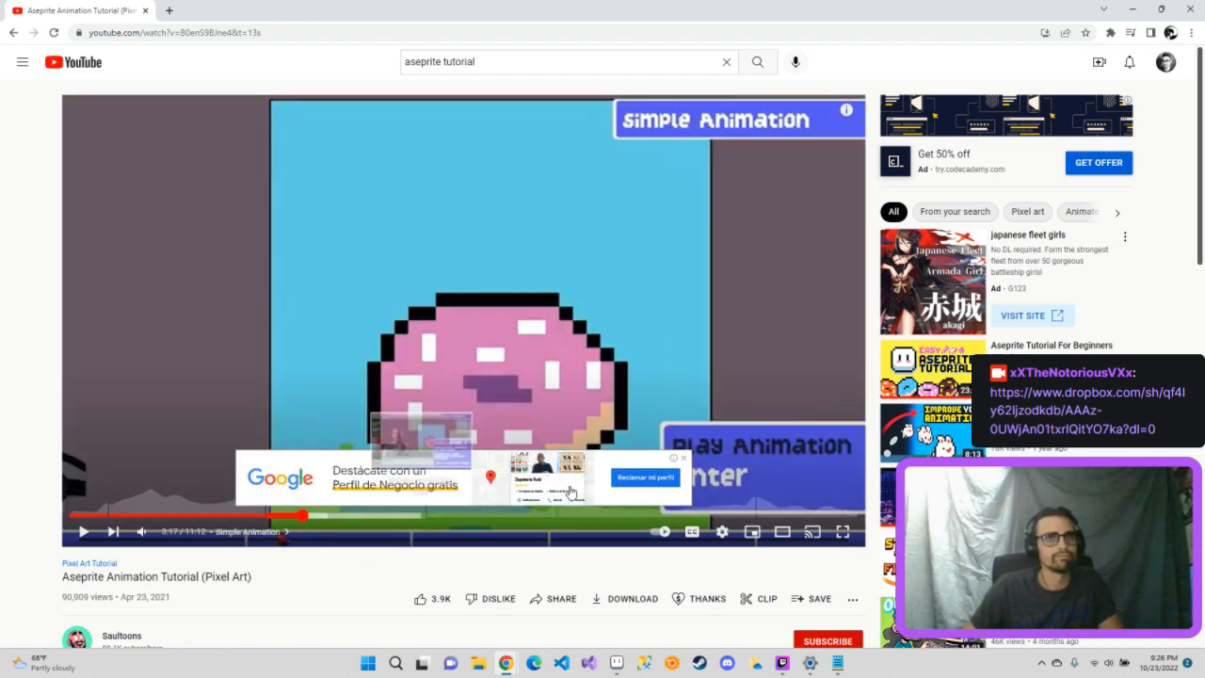
click(288, 517)
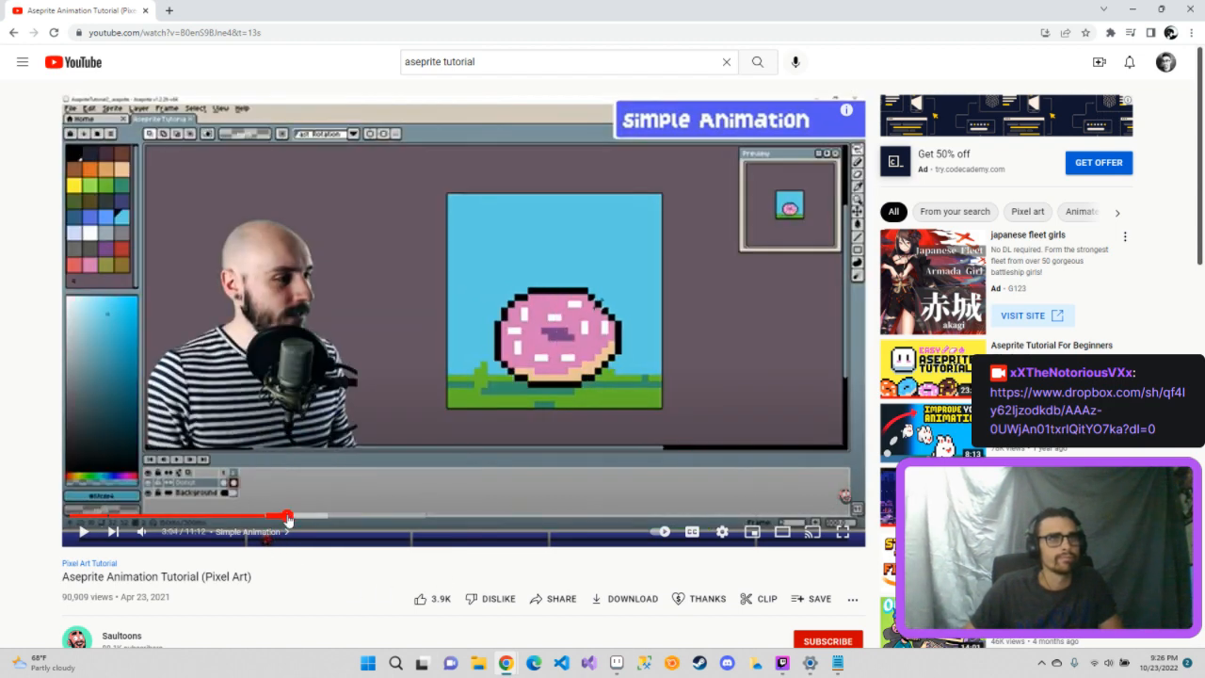
click(273, 517)
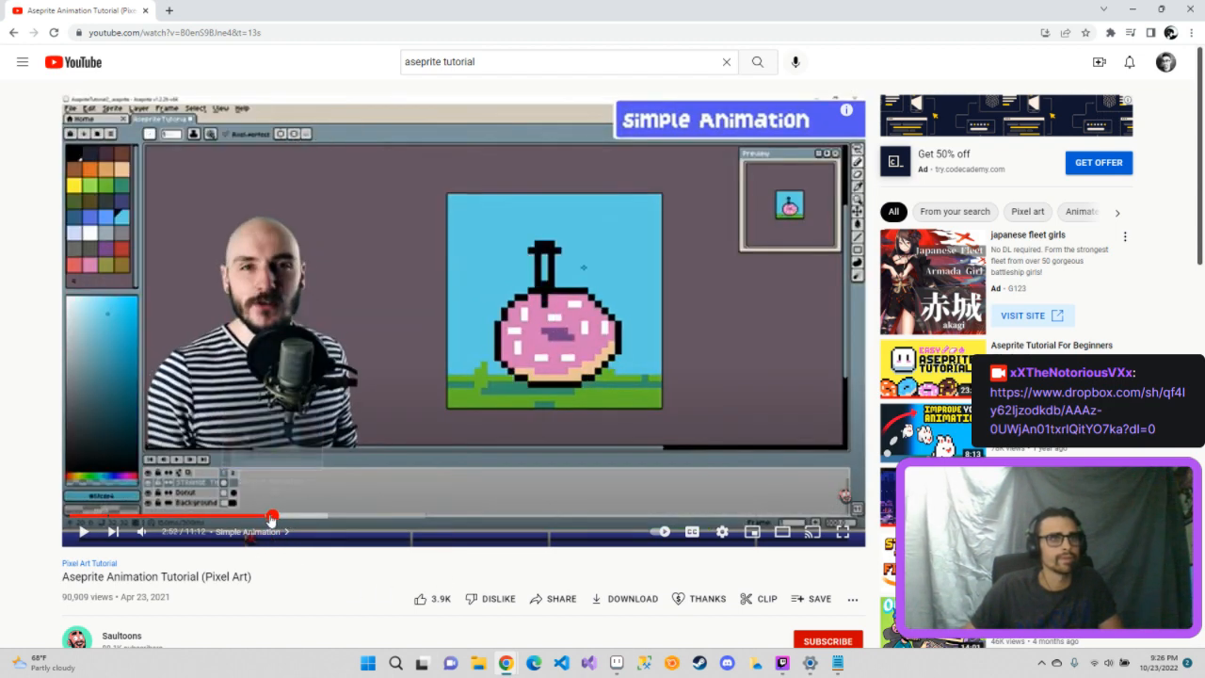
click(266, 519)
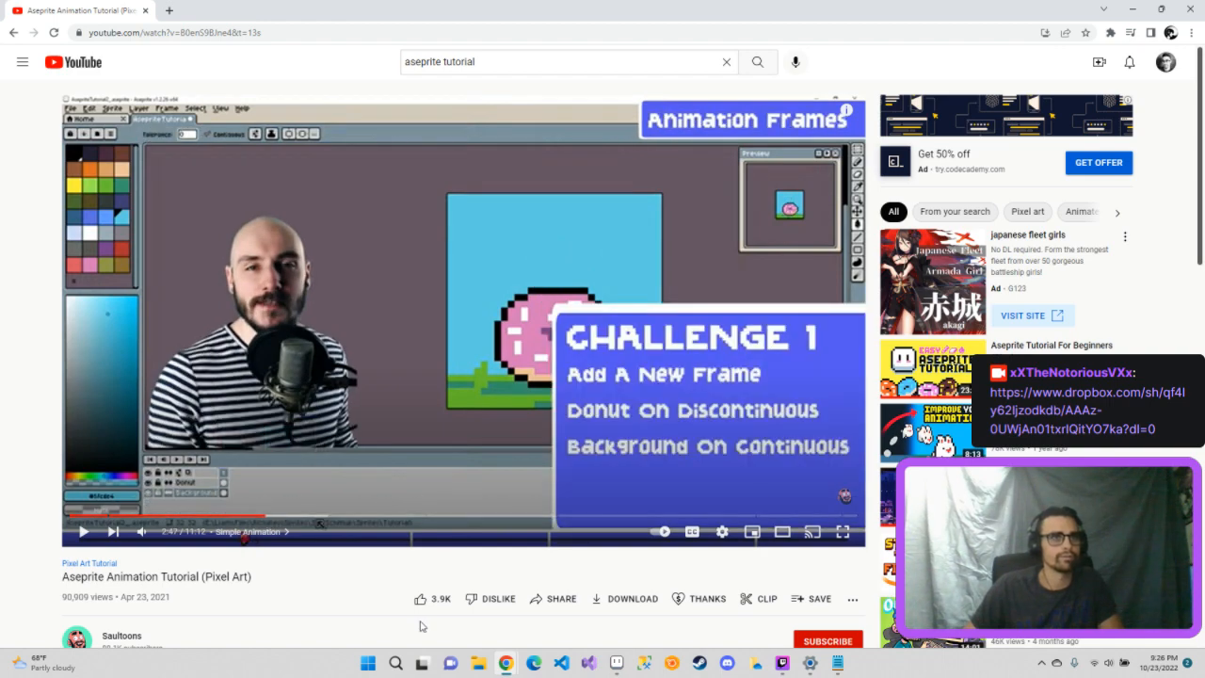
mouse_move(509, 666)
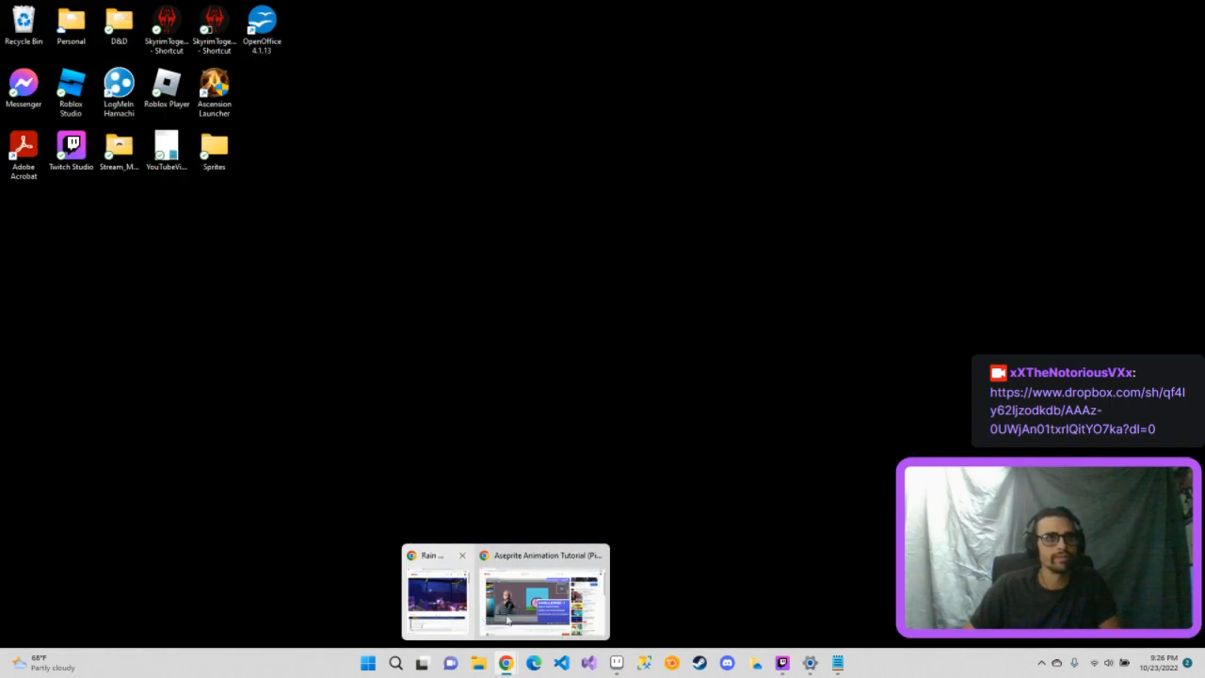
click(506, 619)
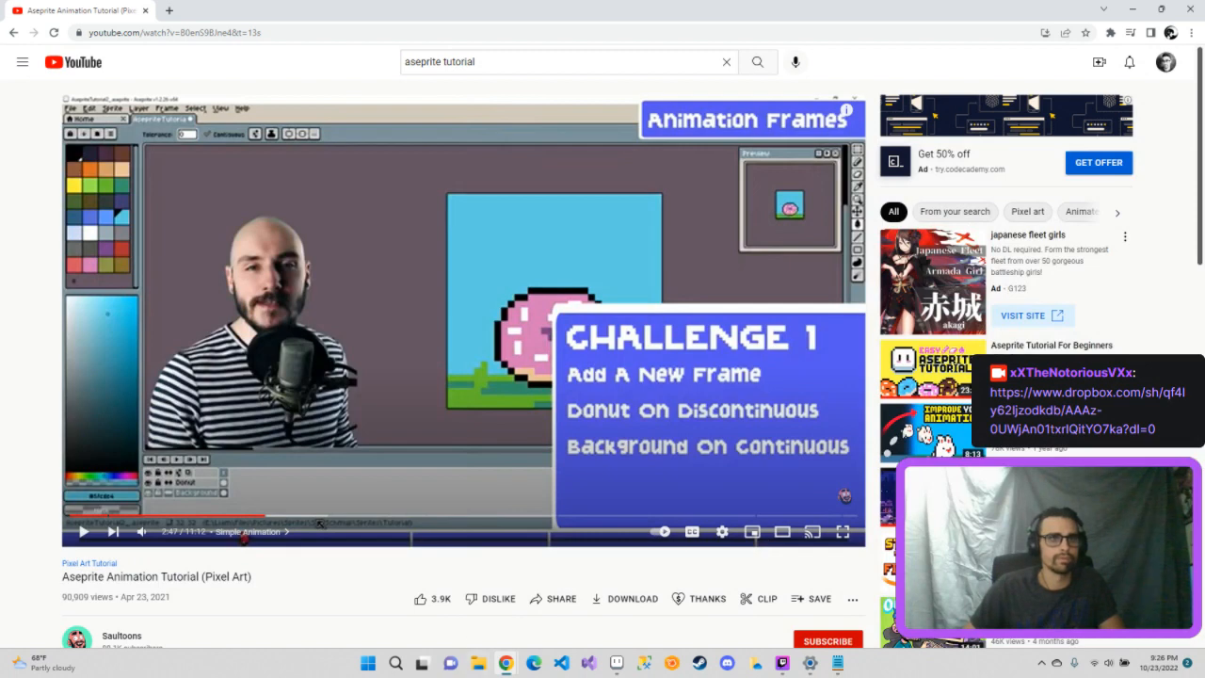
click(617, 663)
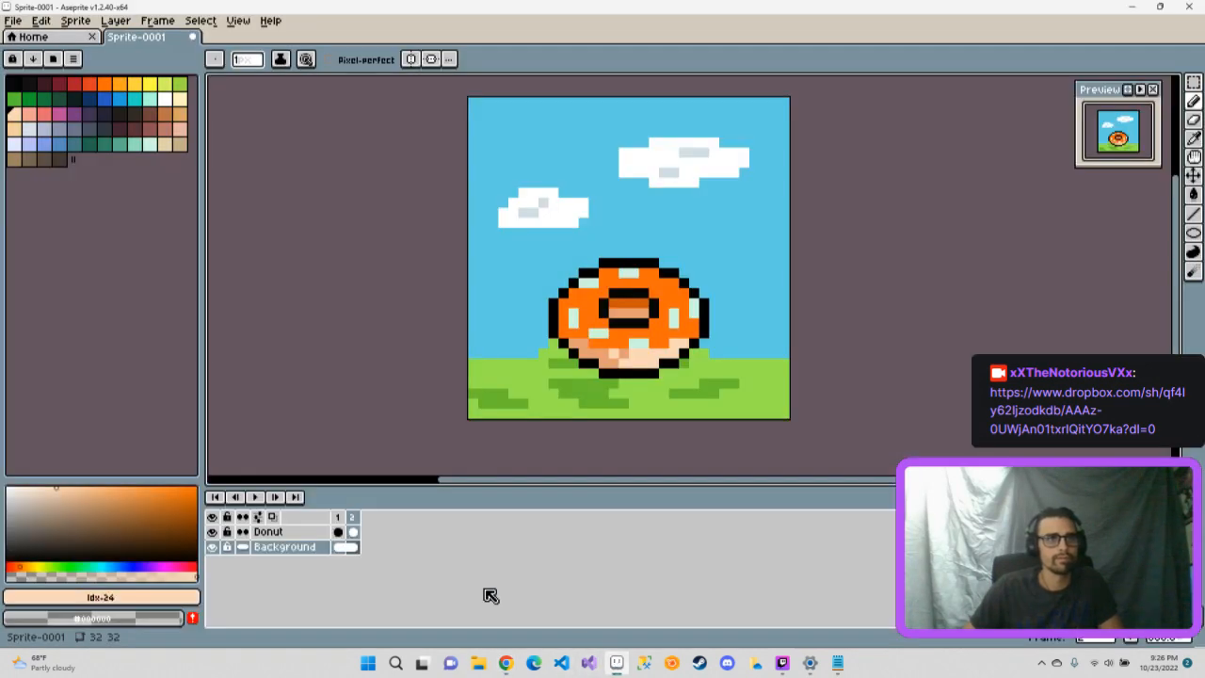
- Add a third frame after frame 2 of the sprite
drag(341, 548, 353, 547)
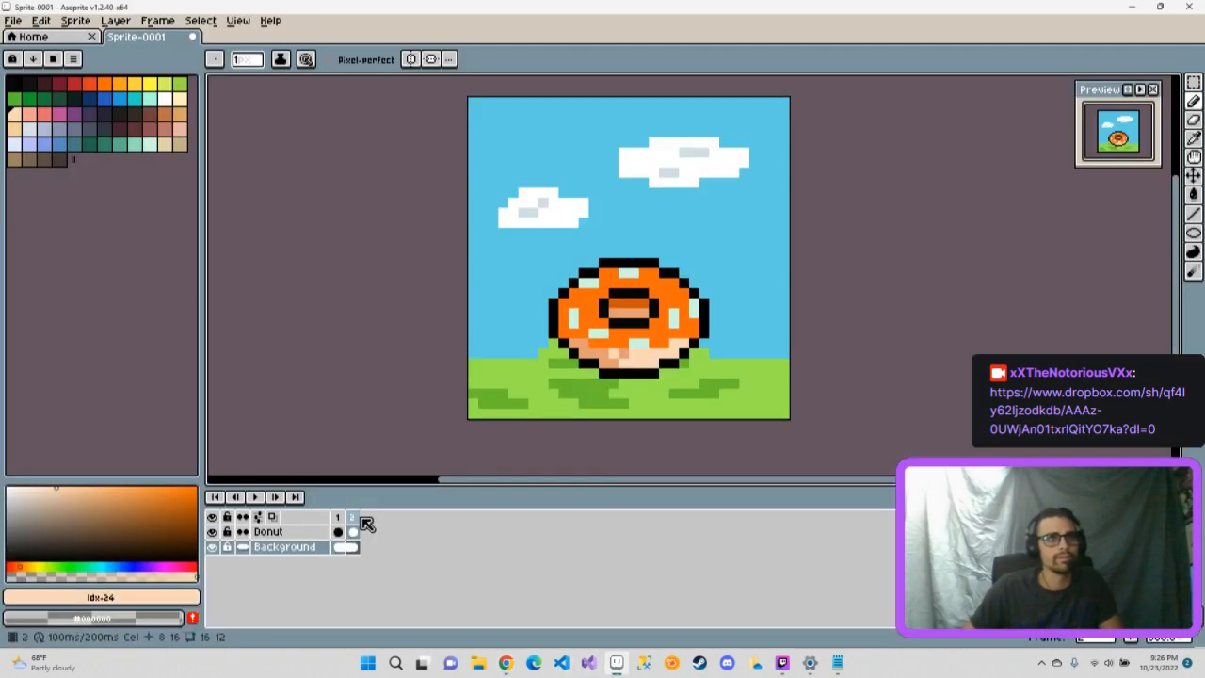
right_click(363, 524)
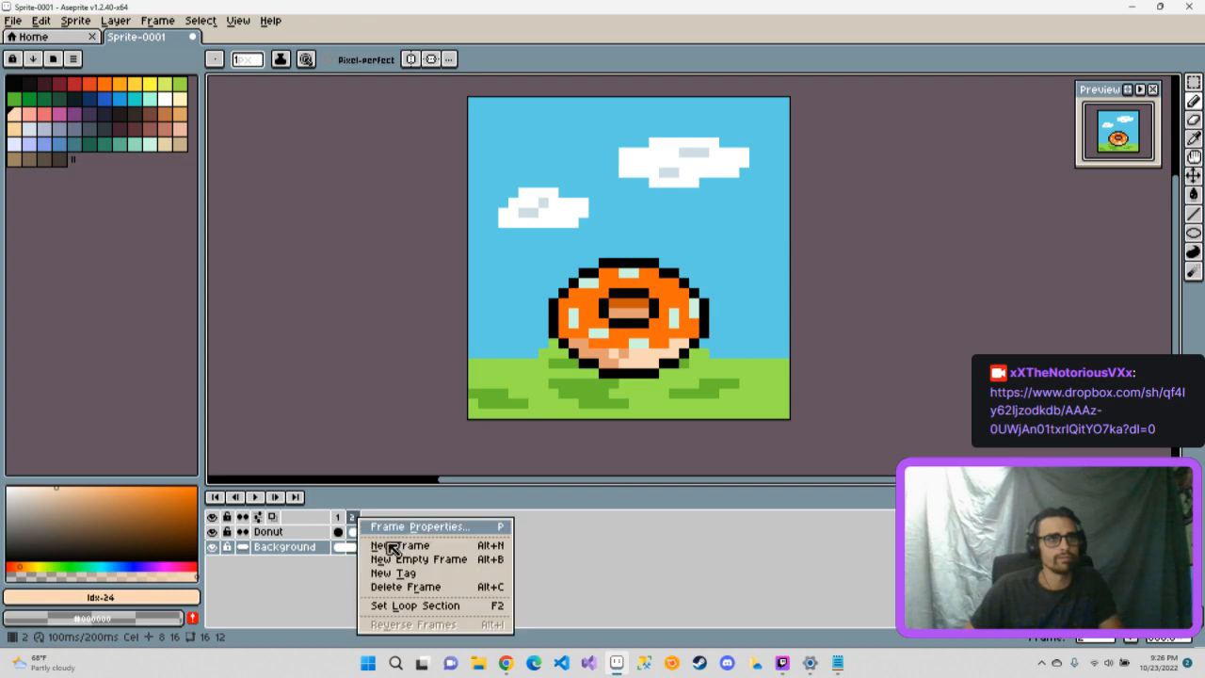
click(386, 546)
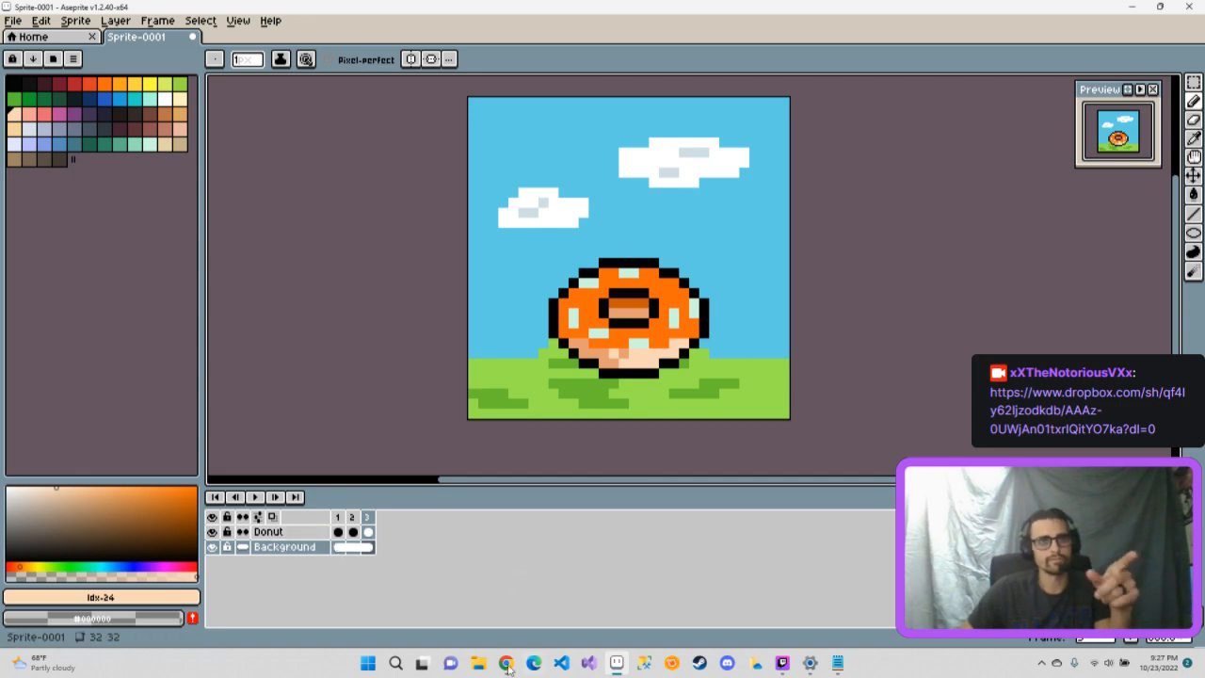
- Play the YouTube tutorial's Simple Animation section up to the start of Onion Skinning, and return to Aseprite
mouse_move(509, 666)
mouse_move(473, 620)
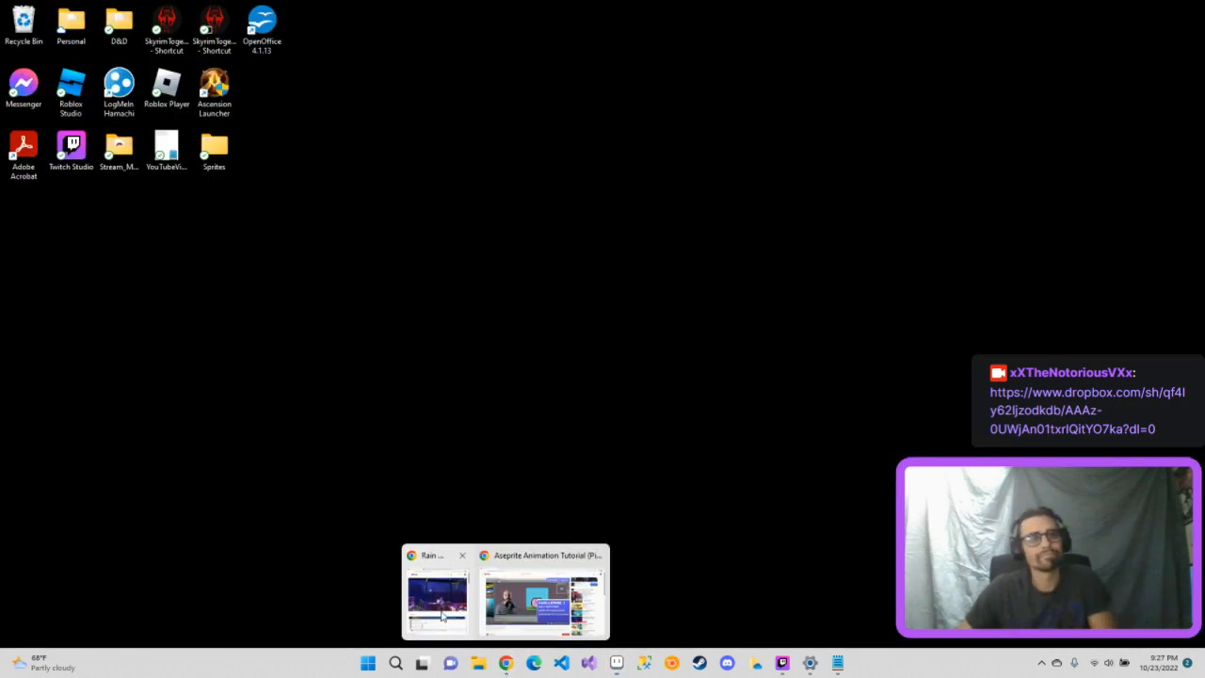
click(509, 621)
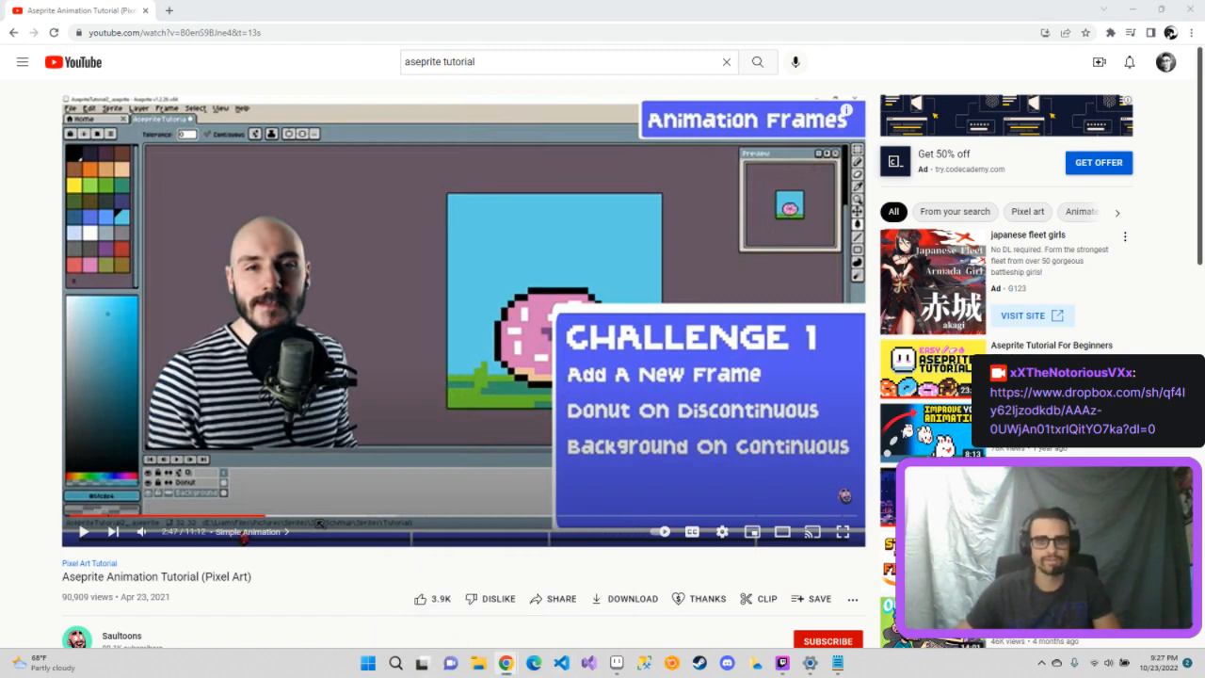
click(68, 537)
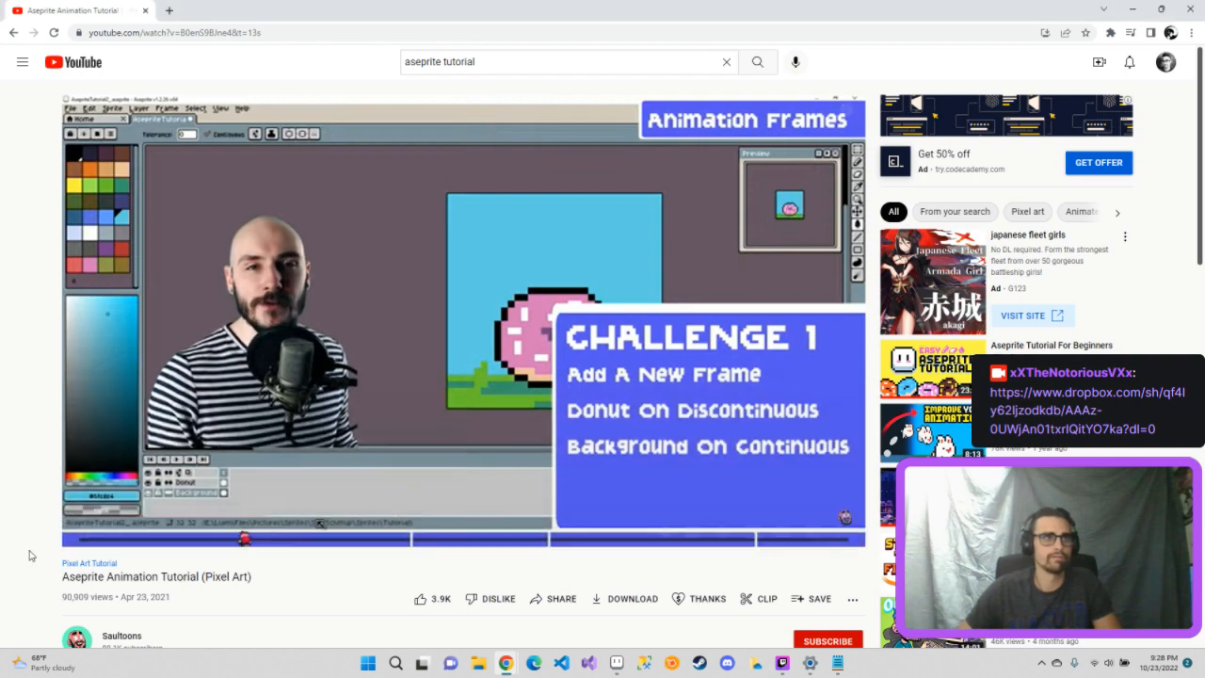
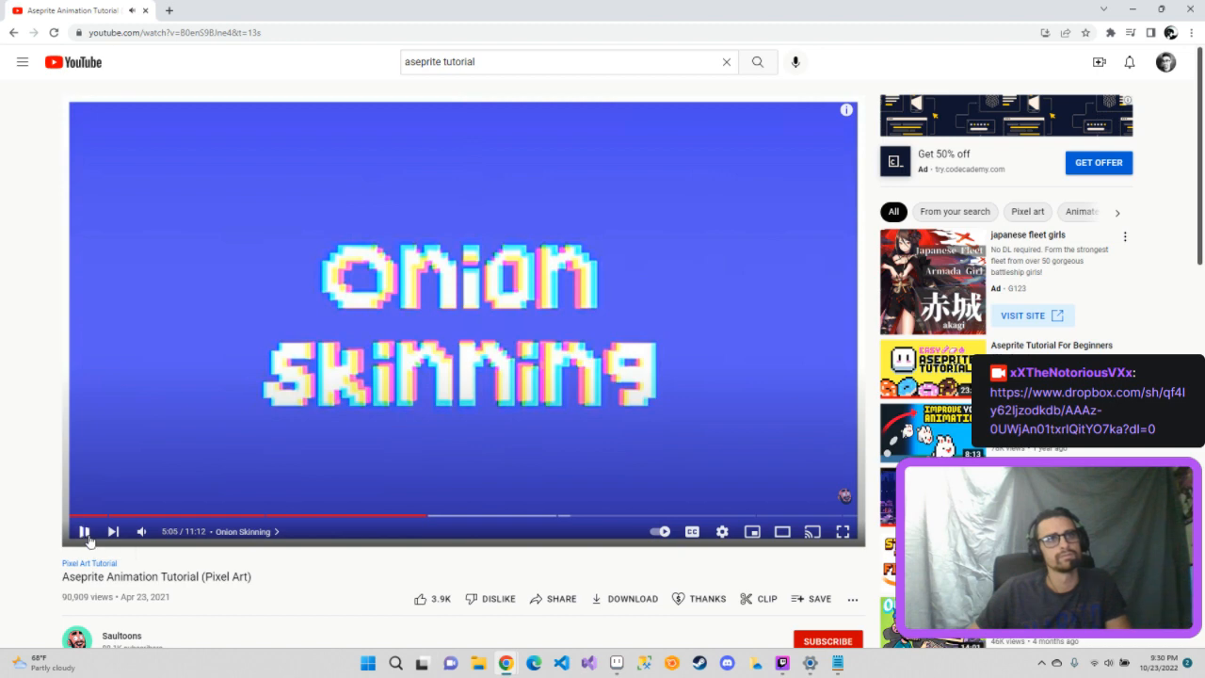
click(425, 517)
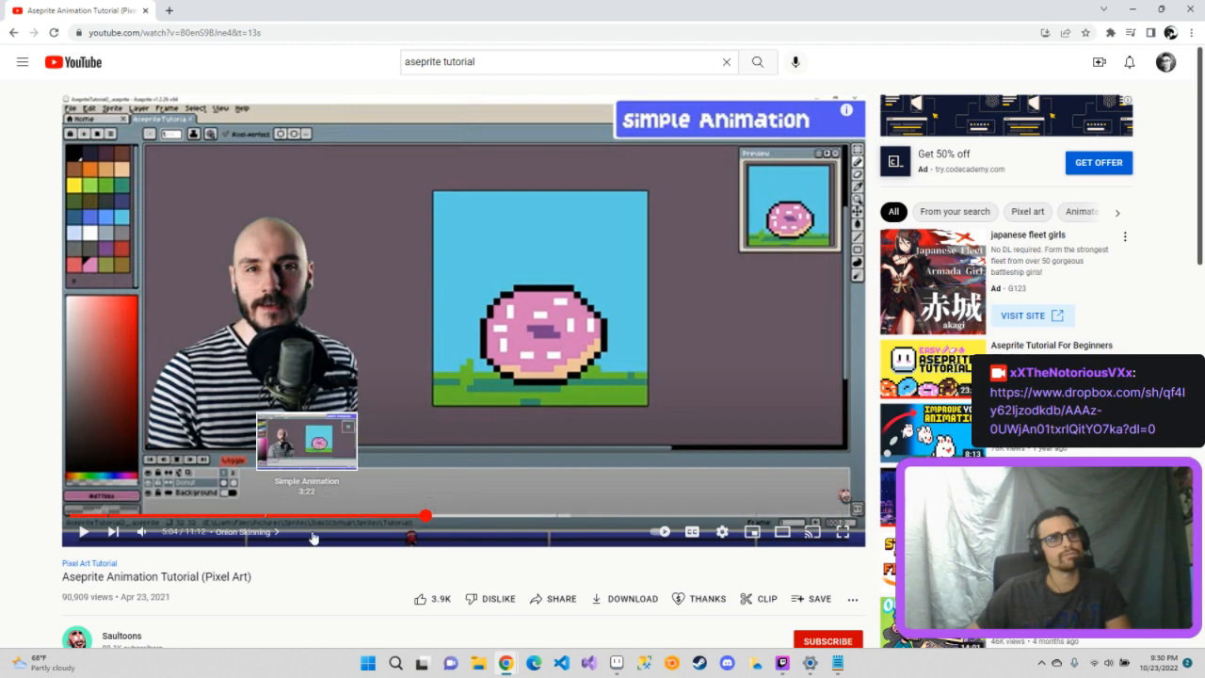
click(616, 665)
click(506, 663)
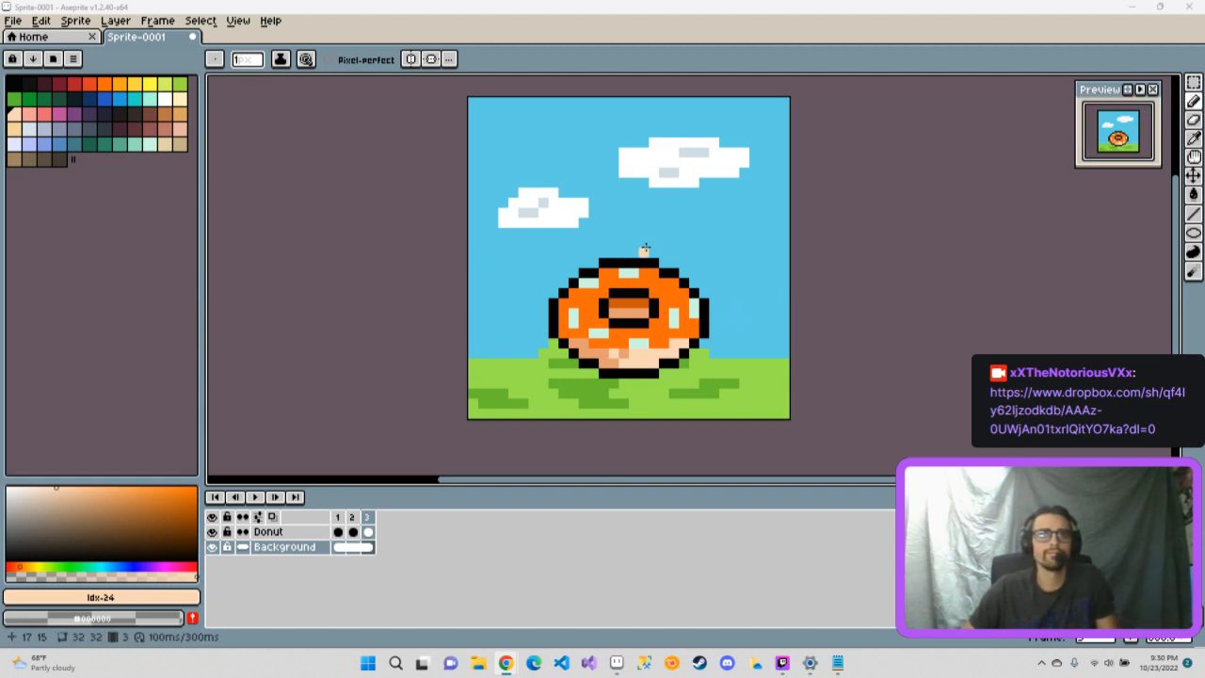
- Try sketching black freehand lines around the donut's right side on the Background layer in frame 3, and undo them
click(14, 84)
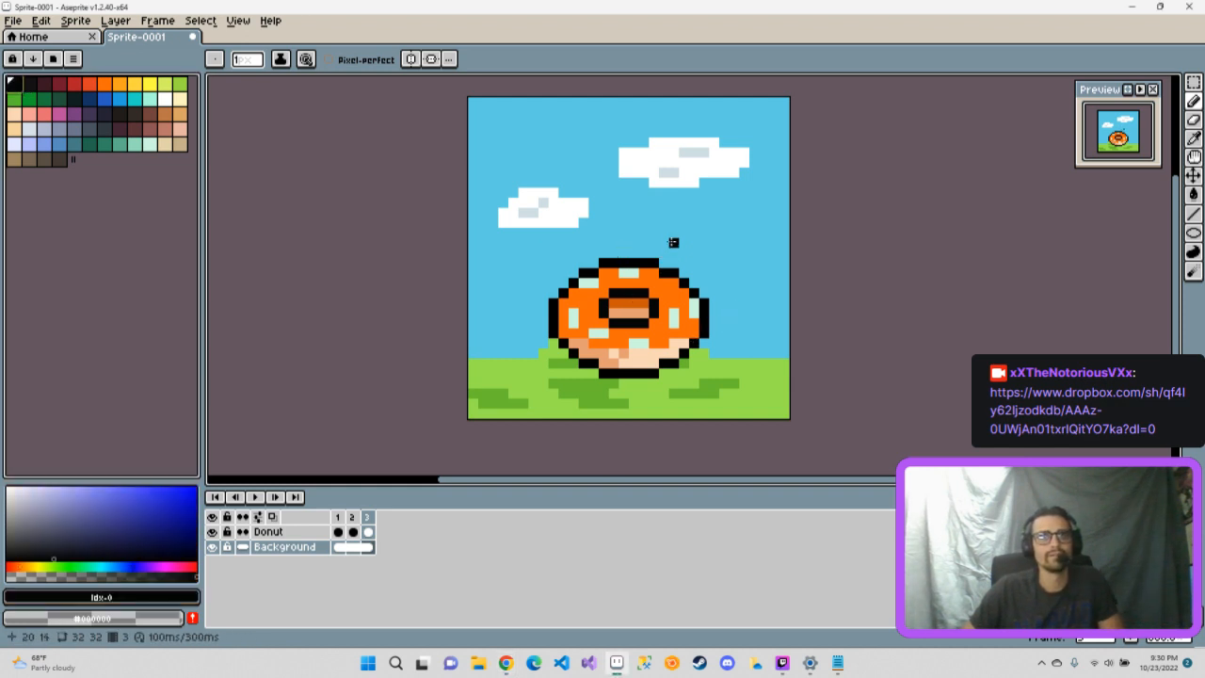
drag(662, 242, 646, 253)
mouse_move(699, 374)
mouse_down()
mouse_move(731, 312)
mouse_move(683, 231)
mouse_up()
key(ctrl+z)
key(ctrl+z)
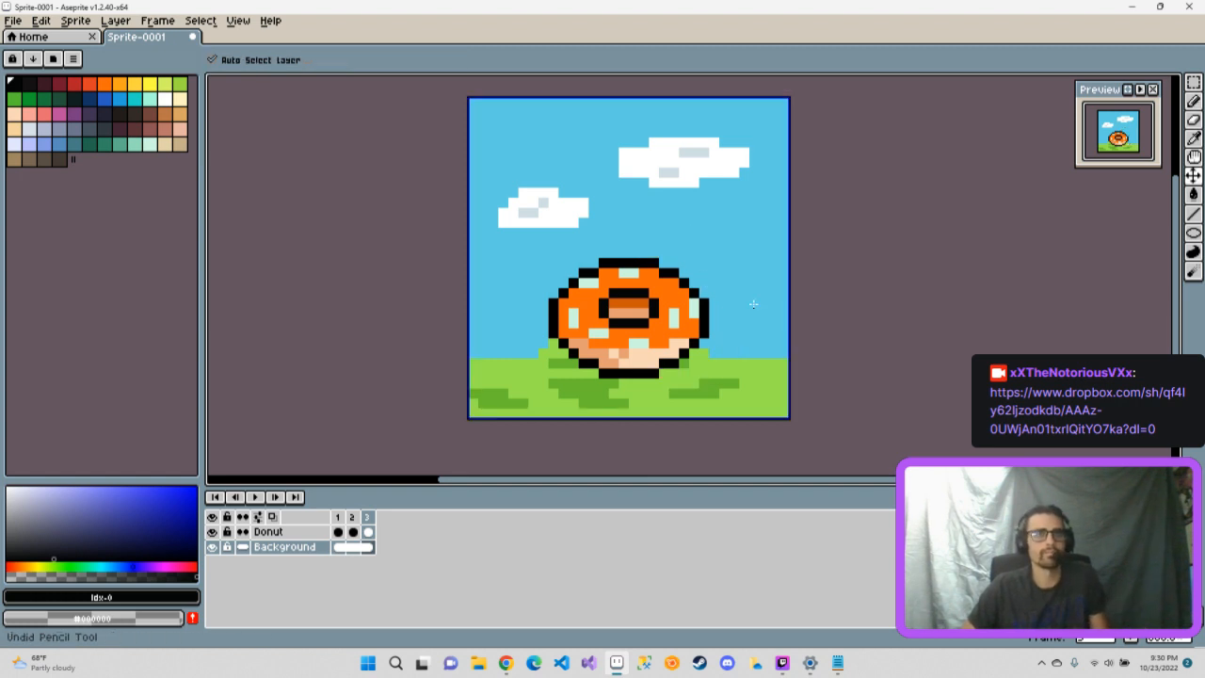
- Make the Donut layer active in frame 3, try a black freehand outline over the donut, and undo it
click(311, 532)
mouse_move(684, 242)
mouse_down()
mouse_move(621, 320)
mouse_move(672, 389)
mouse_move(674, 222)
mouse_move(694, 313)
mouse_up()
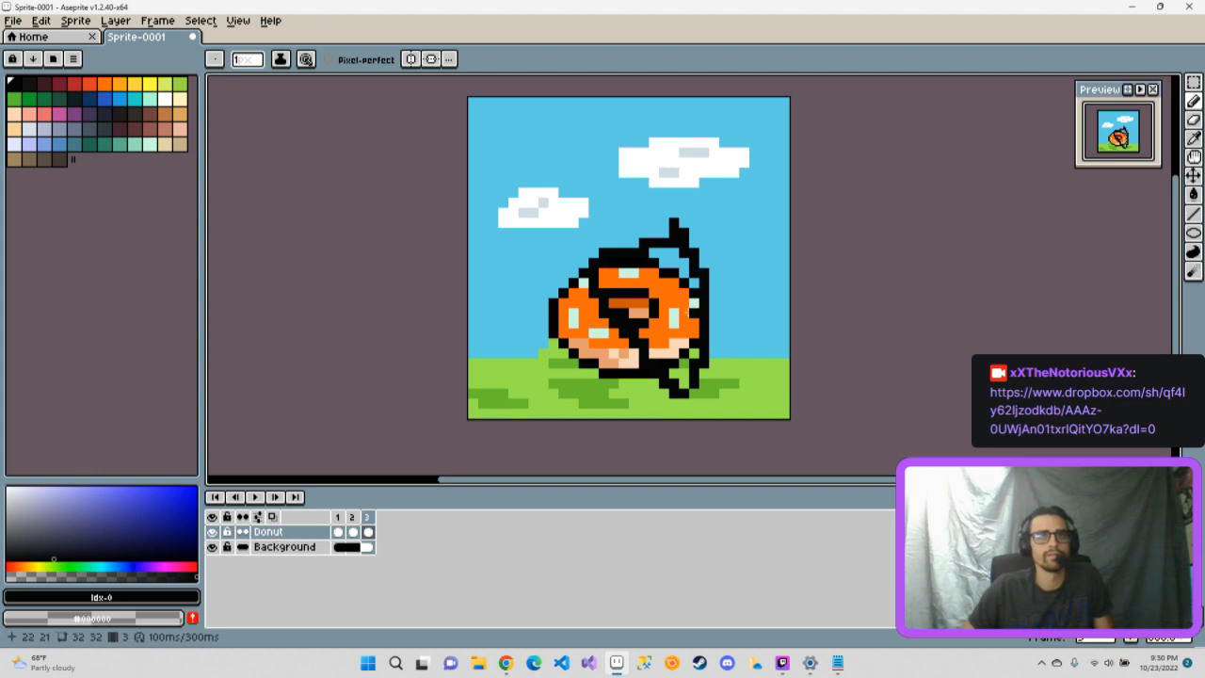
key(ctrl+z)
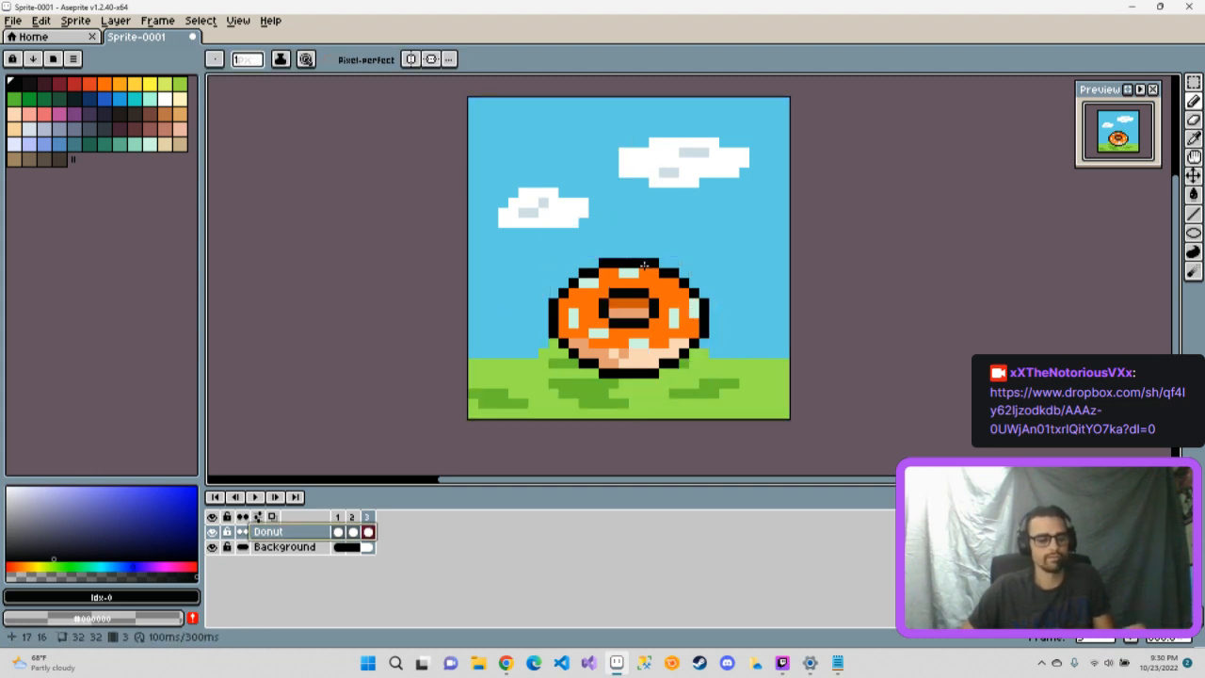
- Lasso the right half of the donut on the Donut layer in frame 3 and move it up one pixel
key(q)
mouse_move(653, 228)
mouse_down()
mouse_move(653, 329)
mouse_move(679, 359)
mouse_move(726, 342)
mouse_move(722, 289)
mouse_move(649, 228)
mouse_up()
click(690, 307)
drag(692, 309, 692, 319)
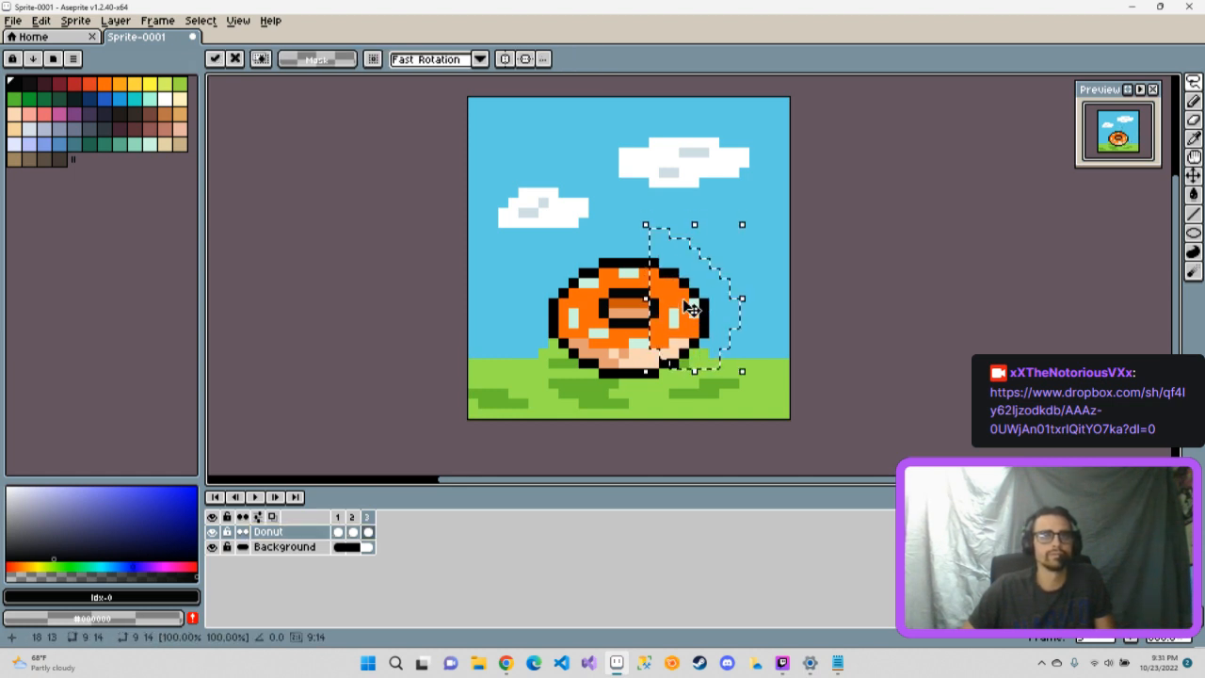
key(Return)
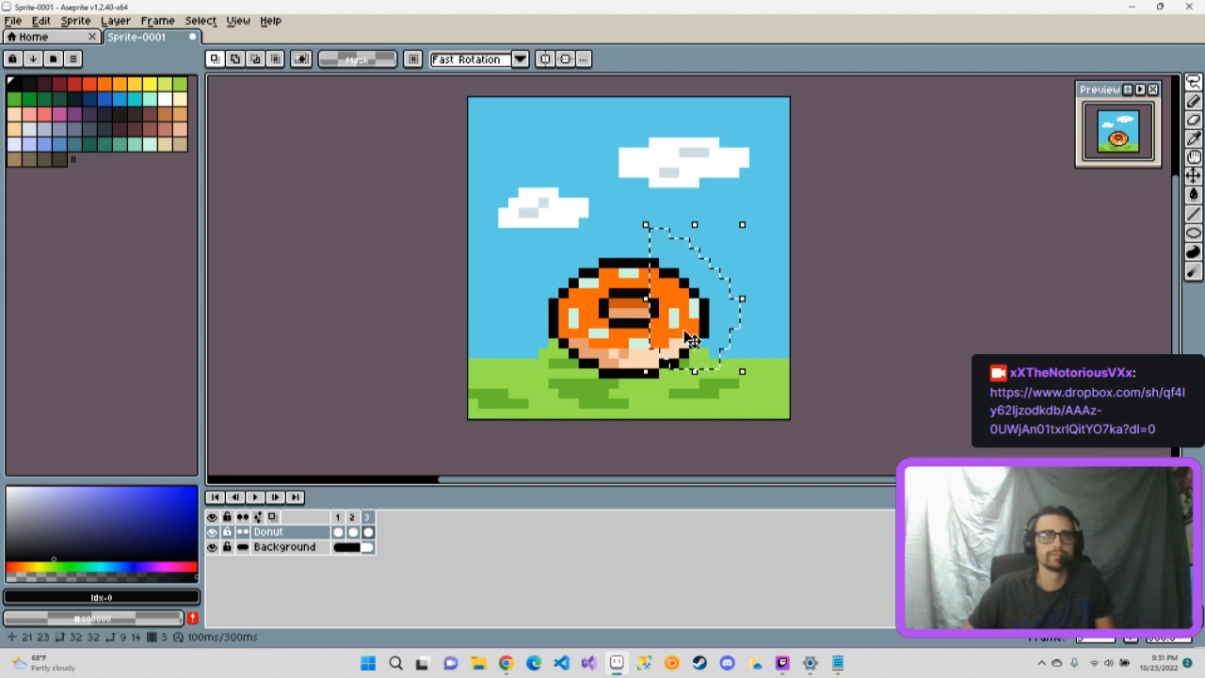
mouse_move(633, 233)
mouse_down()
mouse_move(695, 262)
mouse_move(724, 306)
mouse_move(715, 356)
mouse_move(665, 370)
mouse_move(636, 242)
mouse_move(686, 285)
mouse_up()
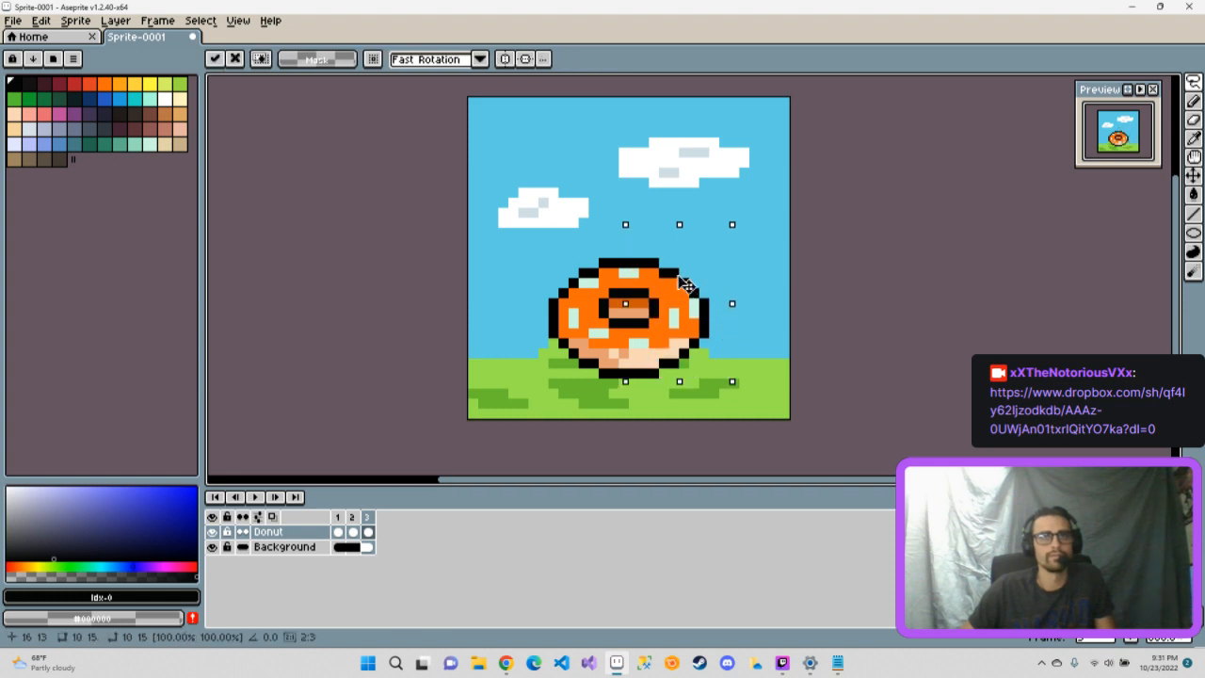
key(Right)
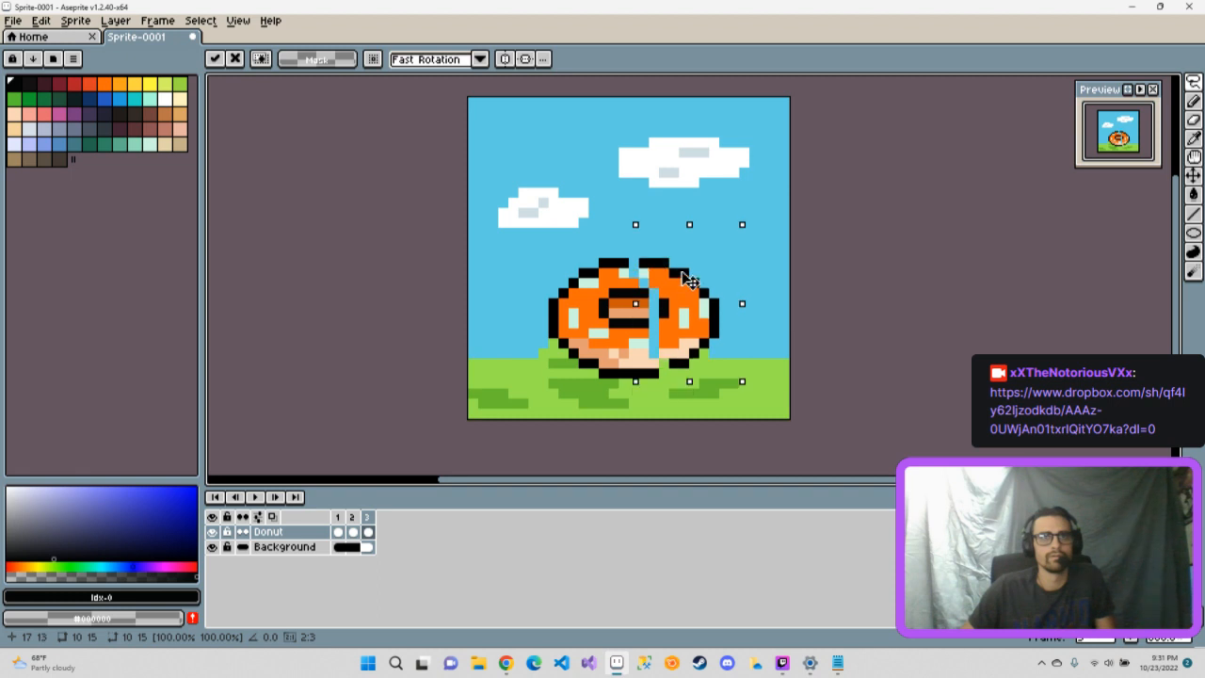
drag(687, 280, 676, 279)
drag(680, 285, 680, 271)
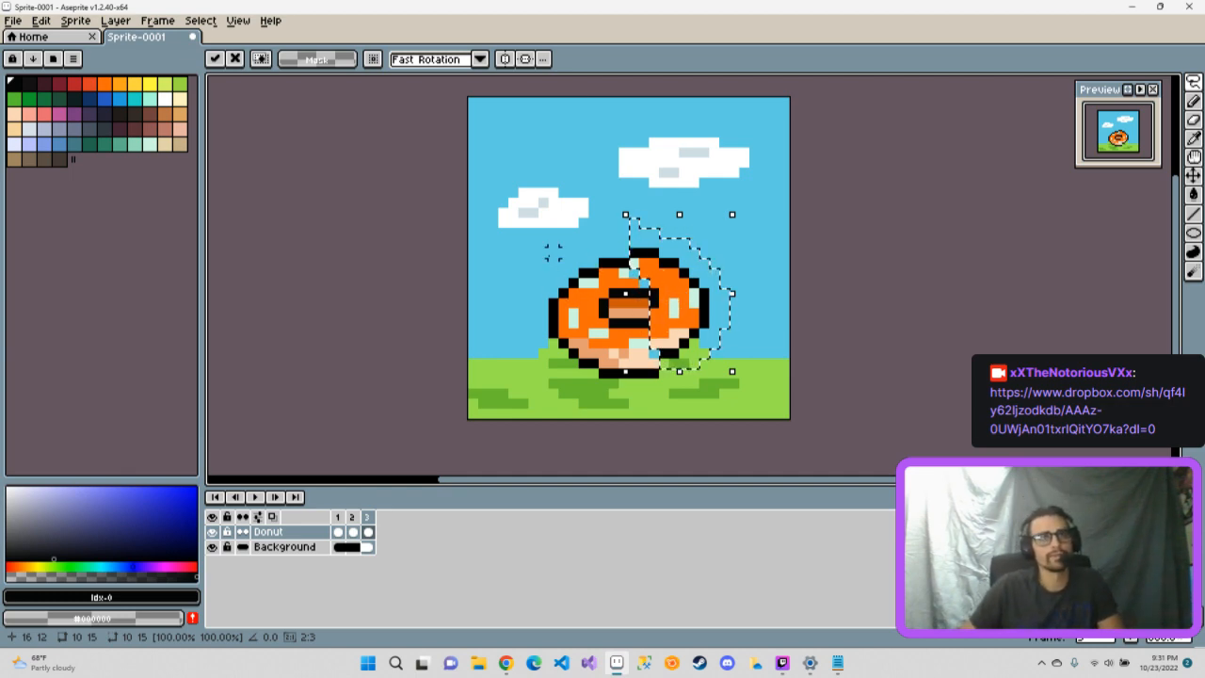
- Lasso the left side of the donut in frame 3, move it down one pixel, and deselect it
drag(552, 251, 593, 372)
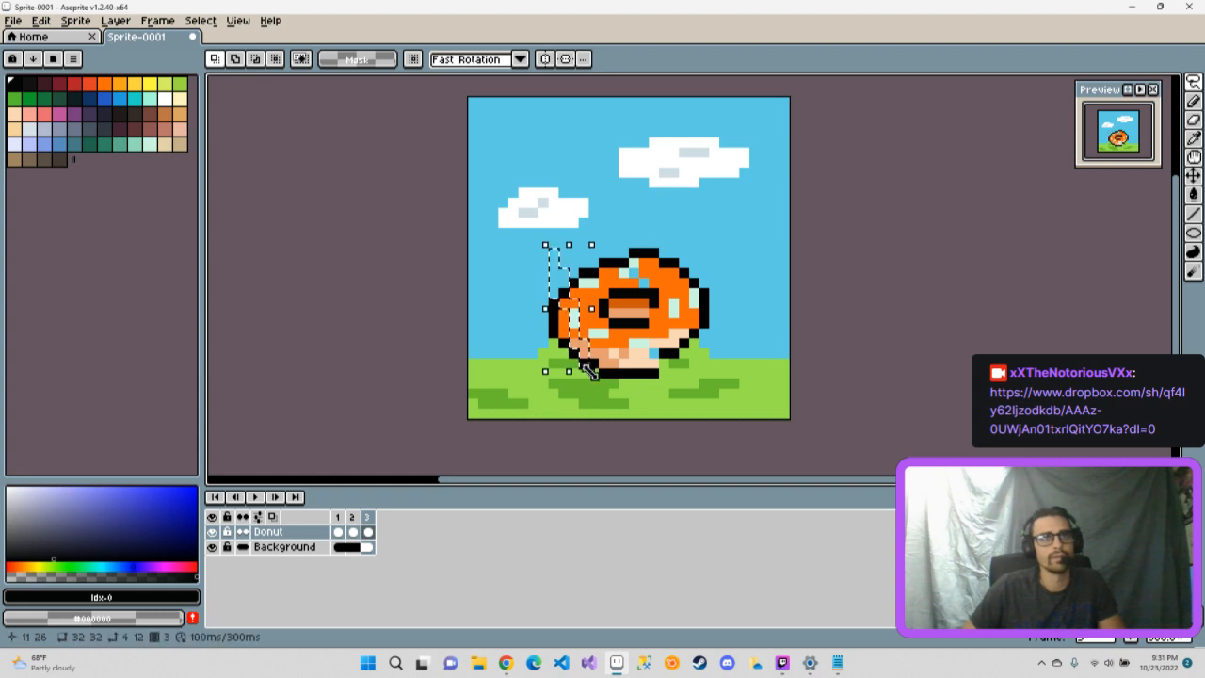
mouse_move(584, 261)
mouse_down()
mouse_move(539, 261)
mouse_move(531, 317)
mouse_move(546, 370)
mouse_move(572, 384)
mouse_move(591, 364)
mouse_move(598, 308)
mouse_move(567, 270)
mouse_move(586, 332)
mouse_up()
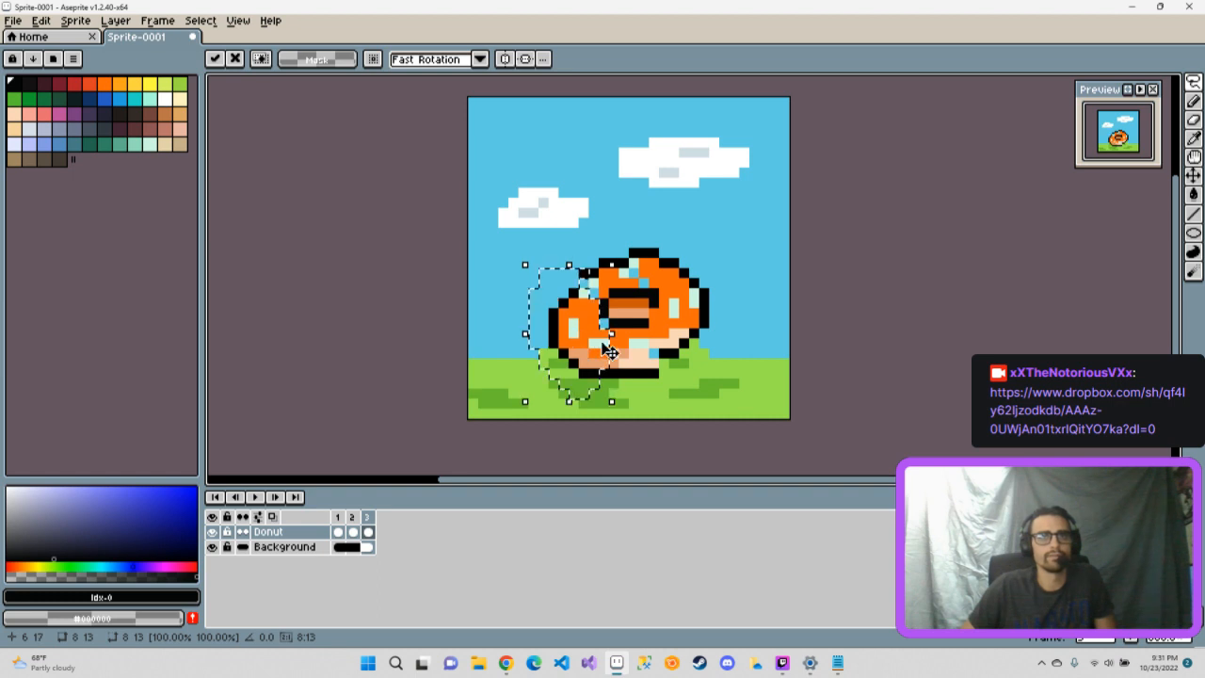
click(734, 362)
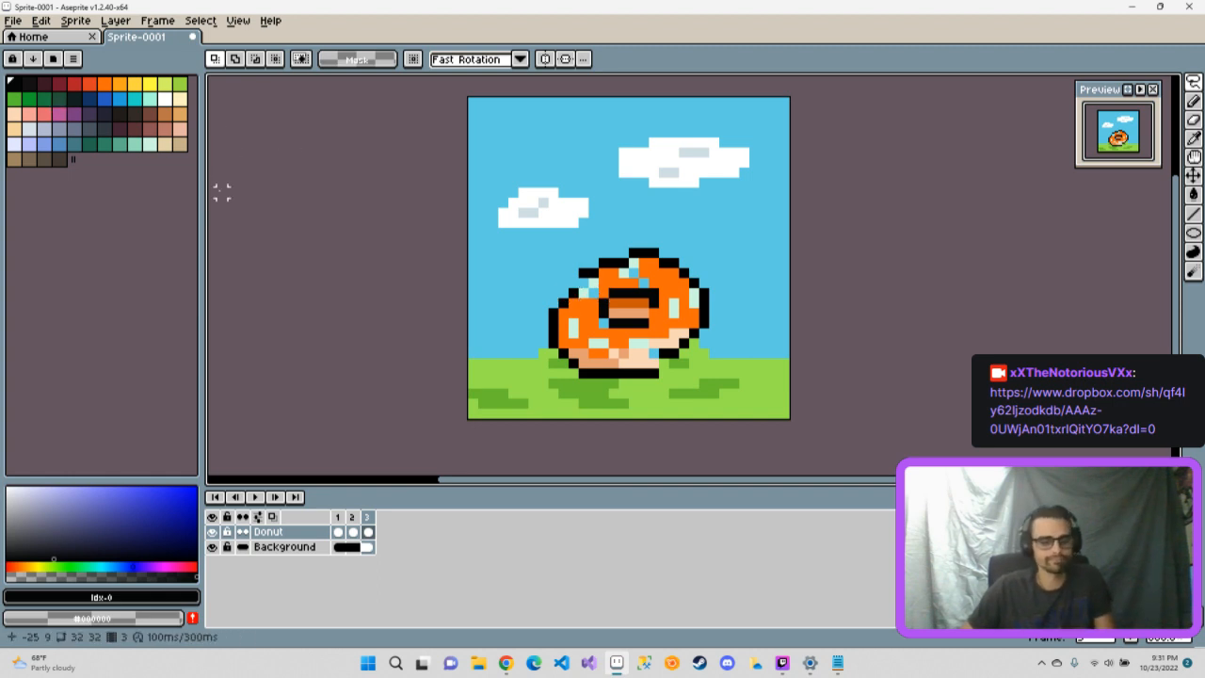
- Close the gap in the donut's upper-left outline in black and paint the icing gaps with the sampled orange #fa6a0a
key(b)
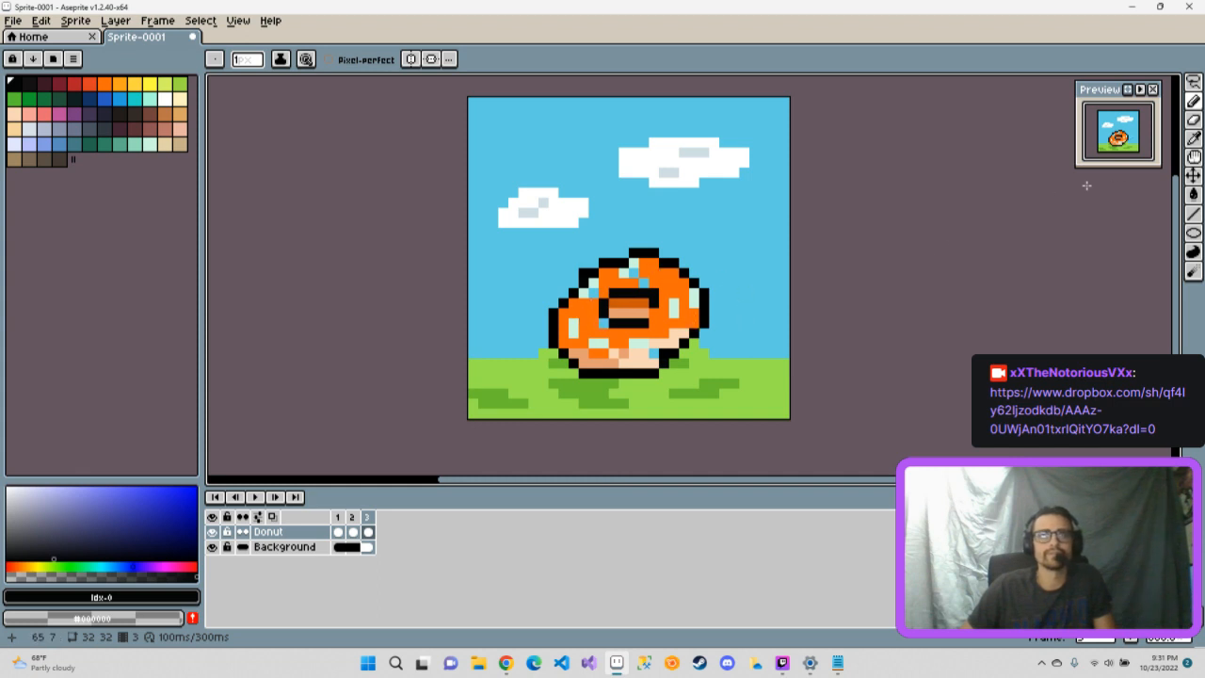
click(1194, 137)
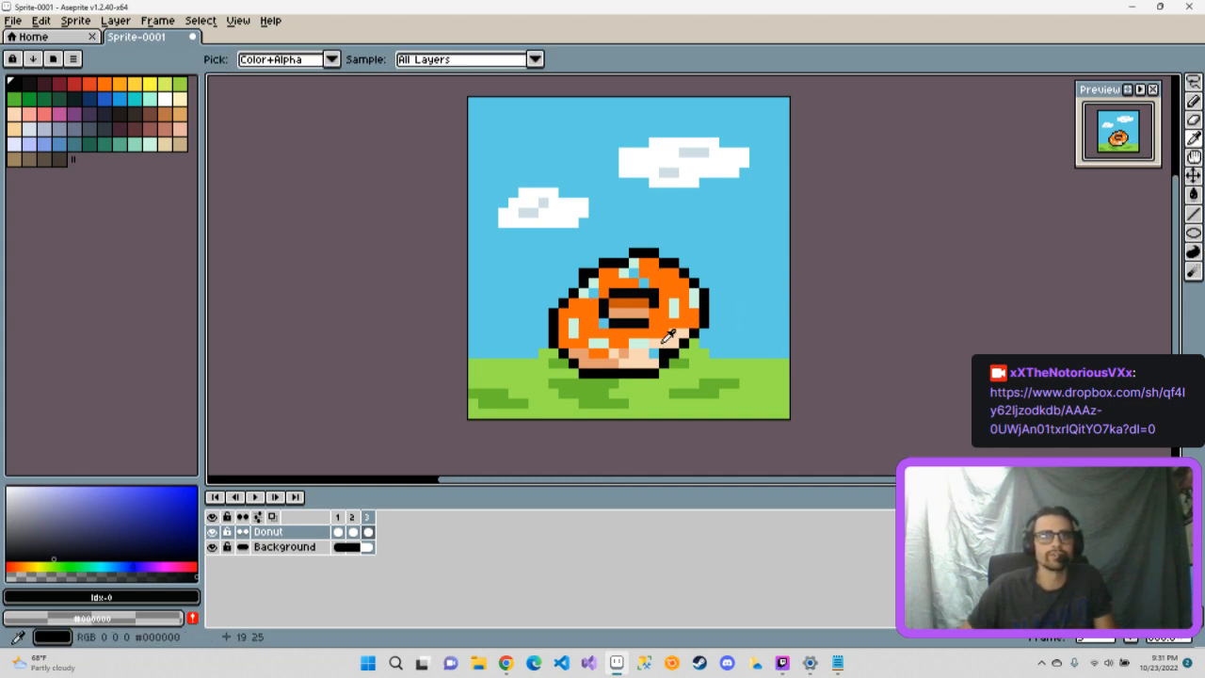
click(667, 341)
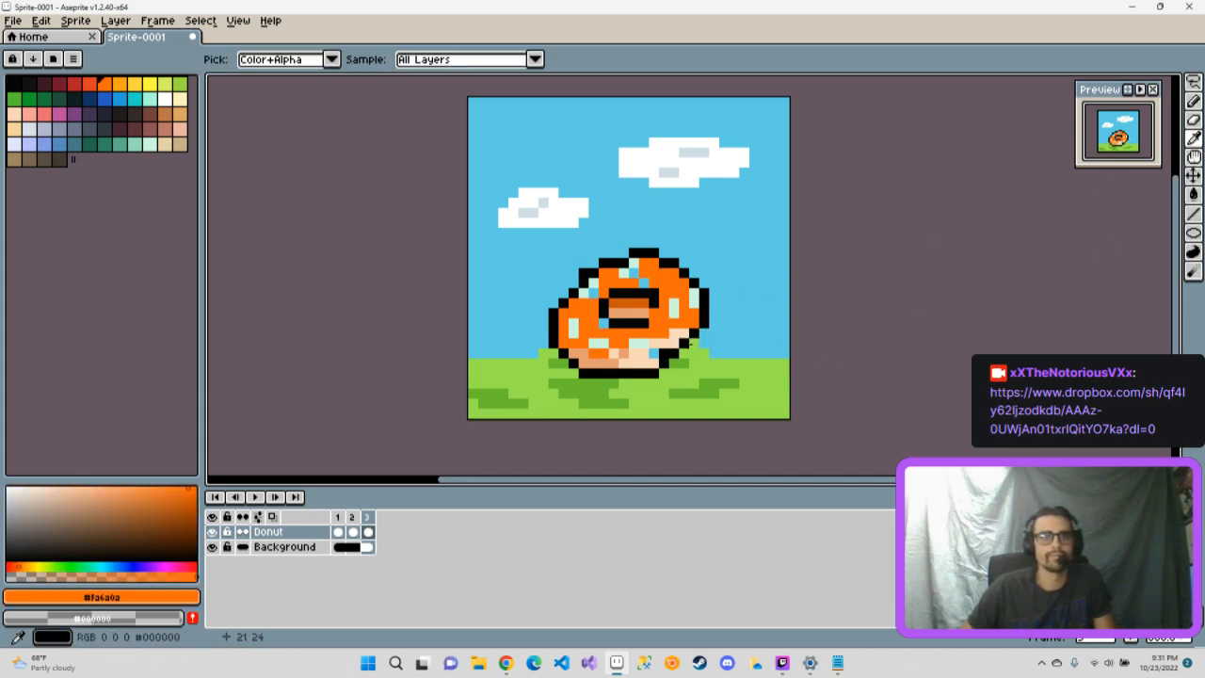
key(b)
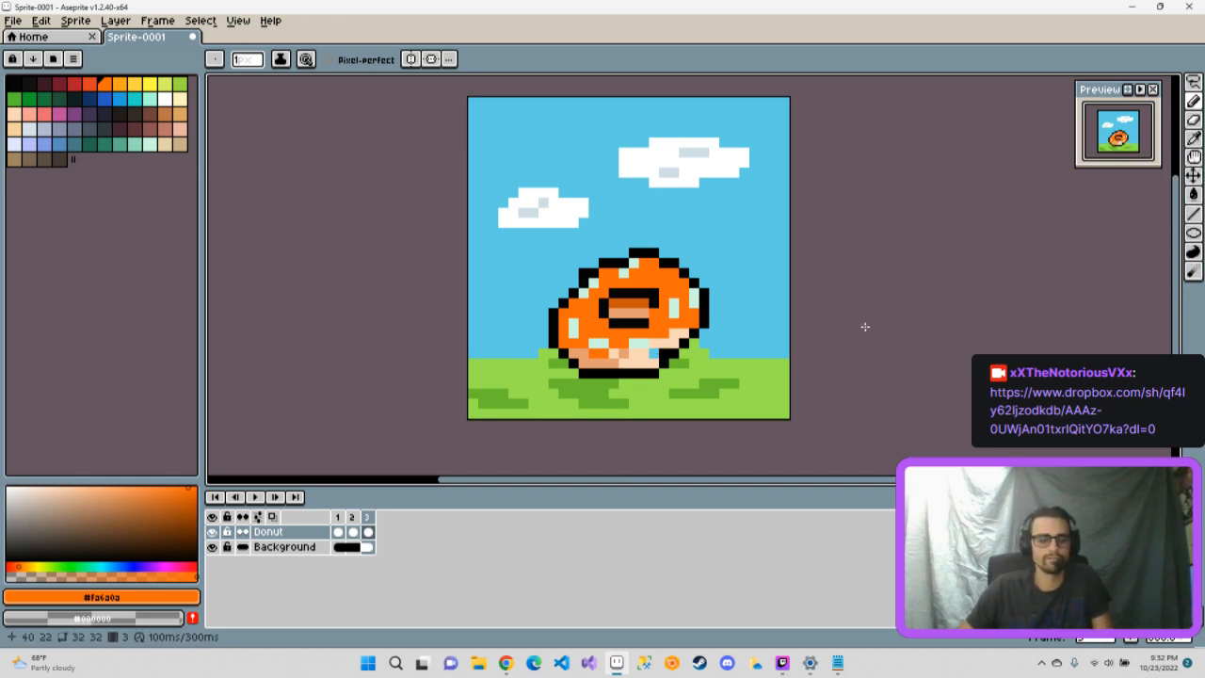
- Erase the surplus outline pixel inside the donut's lower-right edge and fill the gap with the sampled cream #fad6b8
key(b)
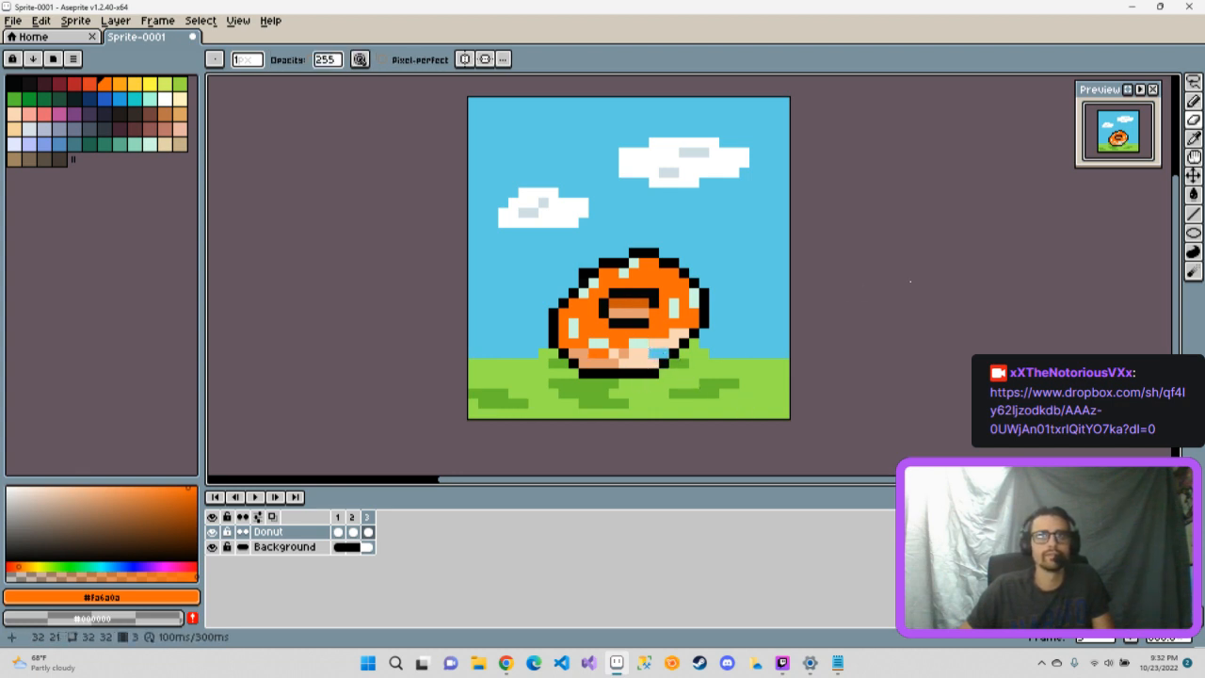
click(1194, 146)
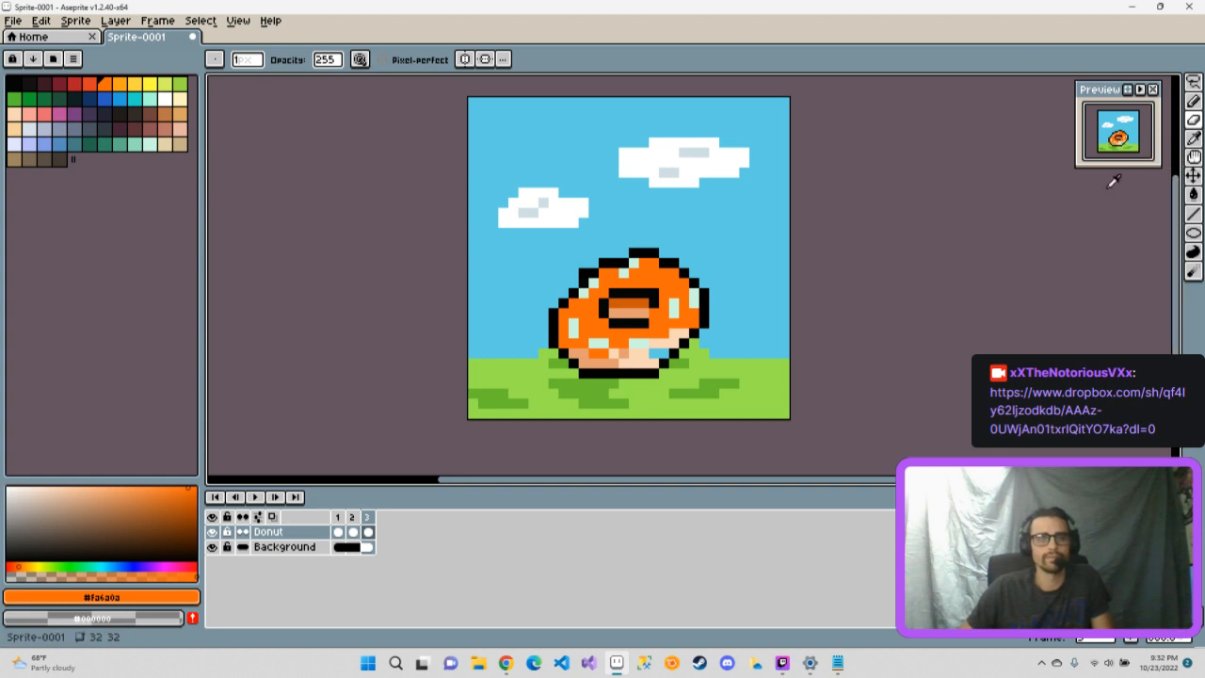
click(657, 350)
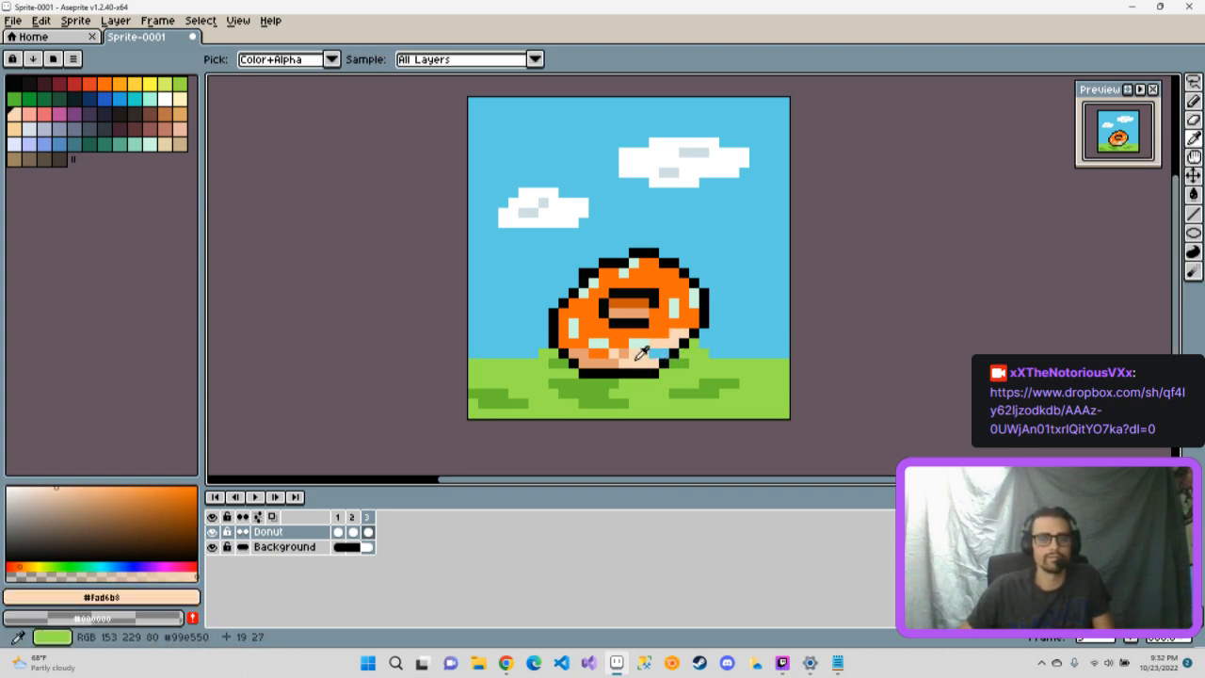
key(b)
click(663, 353)
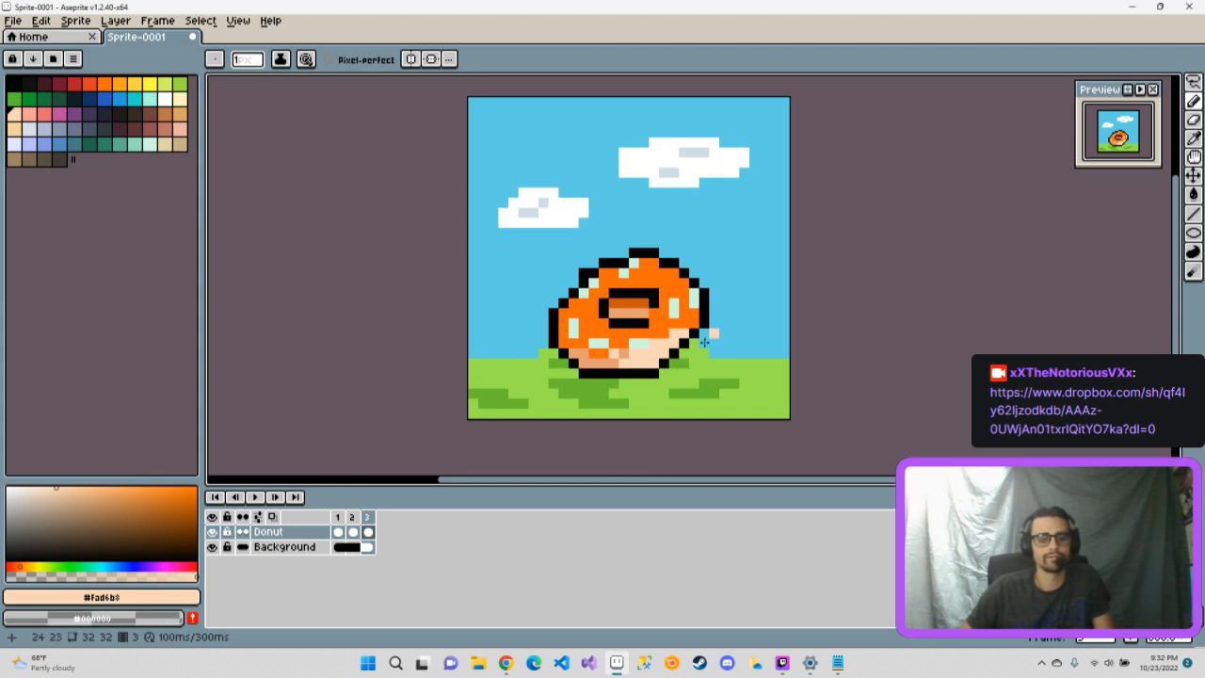
- Erase the stray pixel at the hole's upper-right corner, recolour it icing orange, and complete the hole's outline in black
key(e)
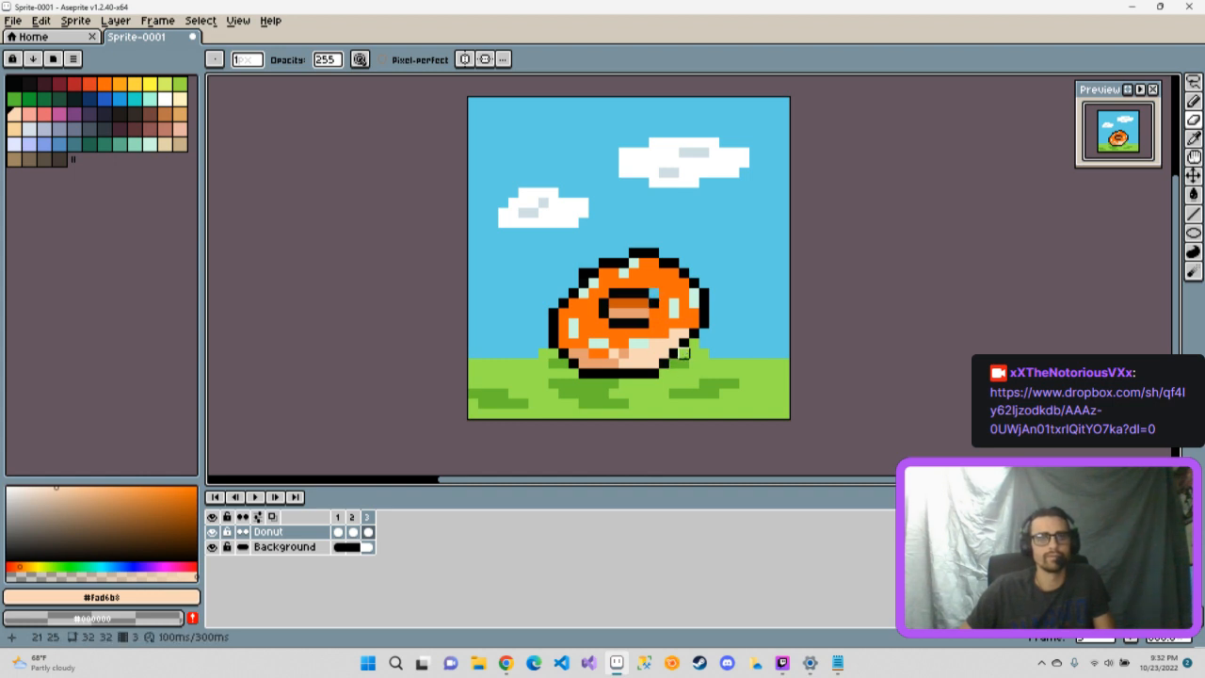
key(b)
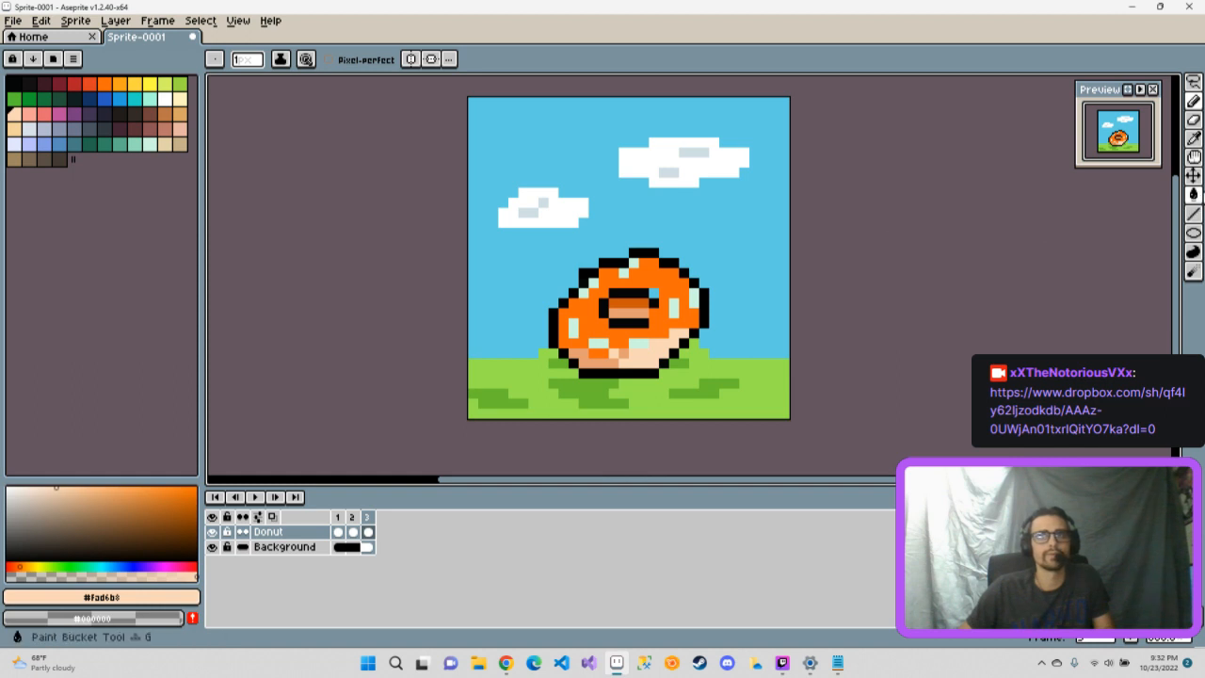
key(i)
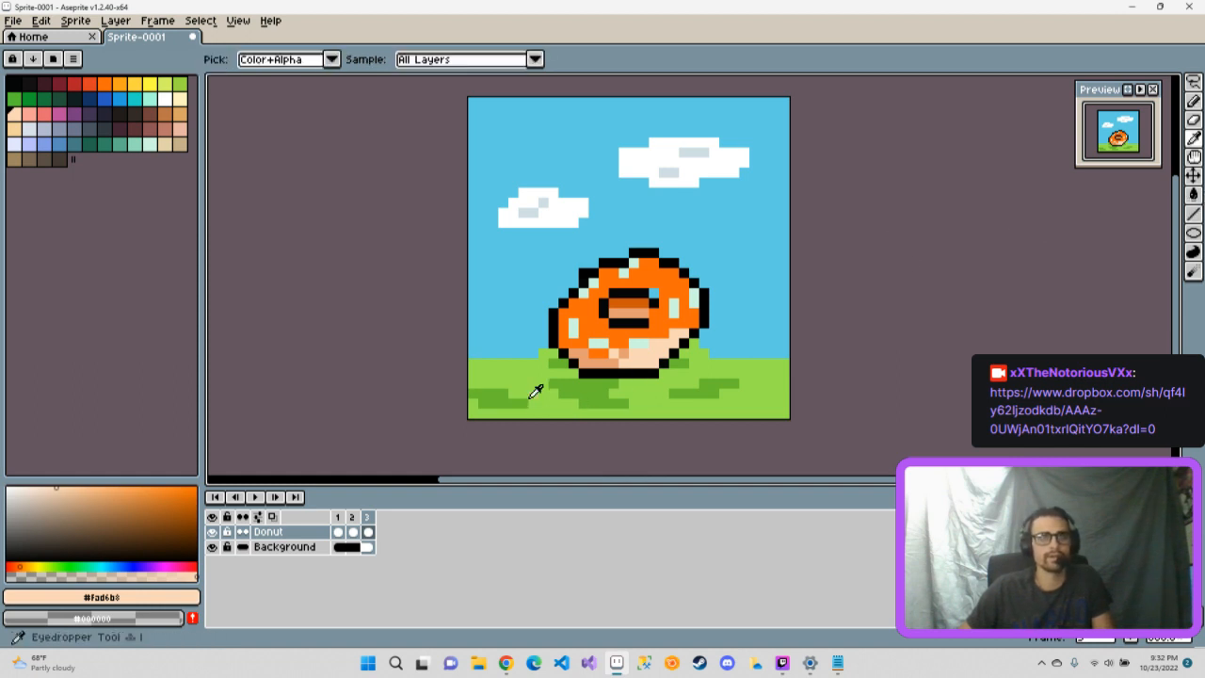
click(669, 297)
key(b)
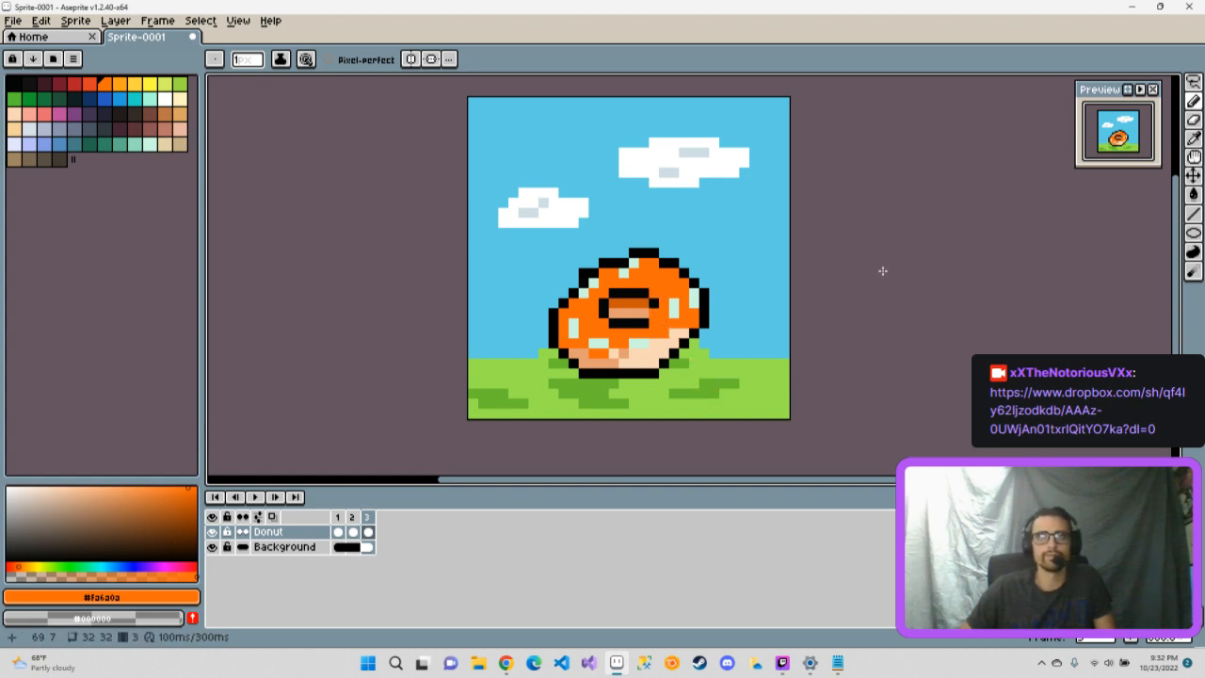
click(14, 83)
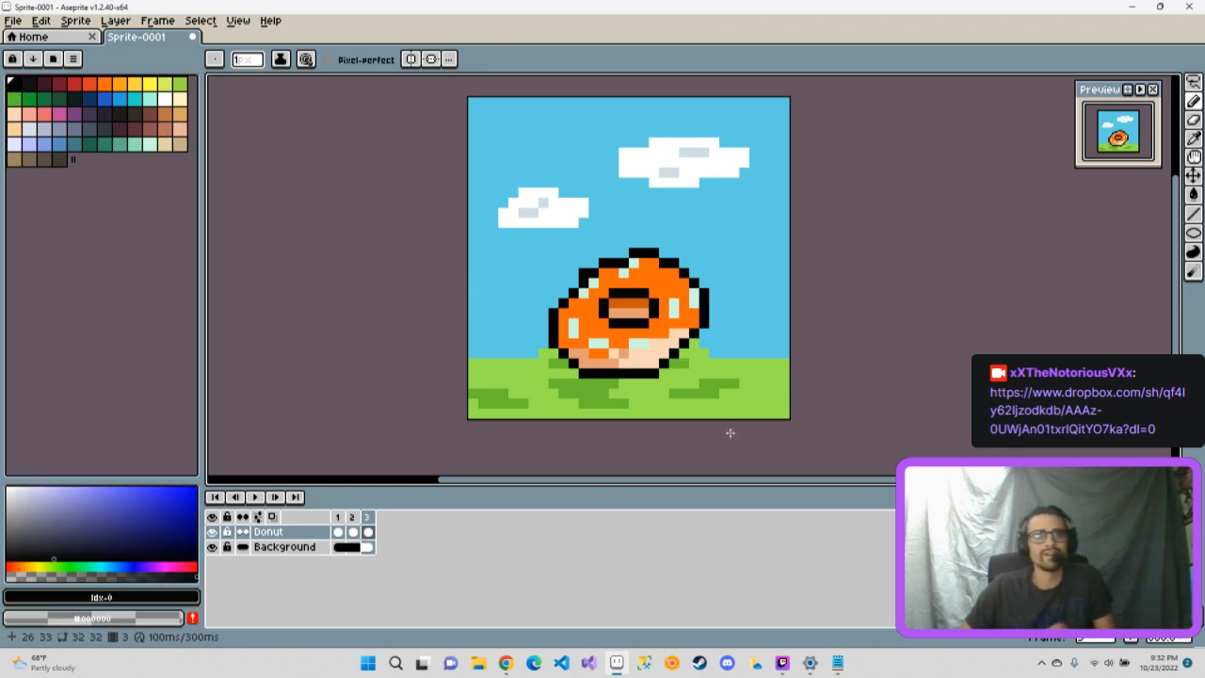
click(355, 533)
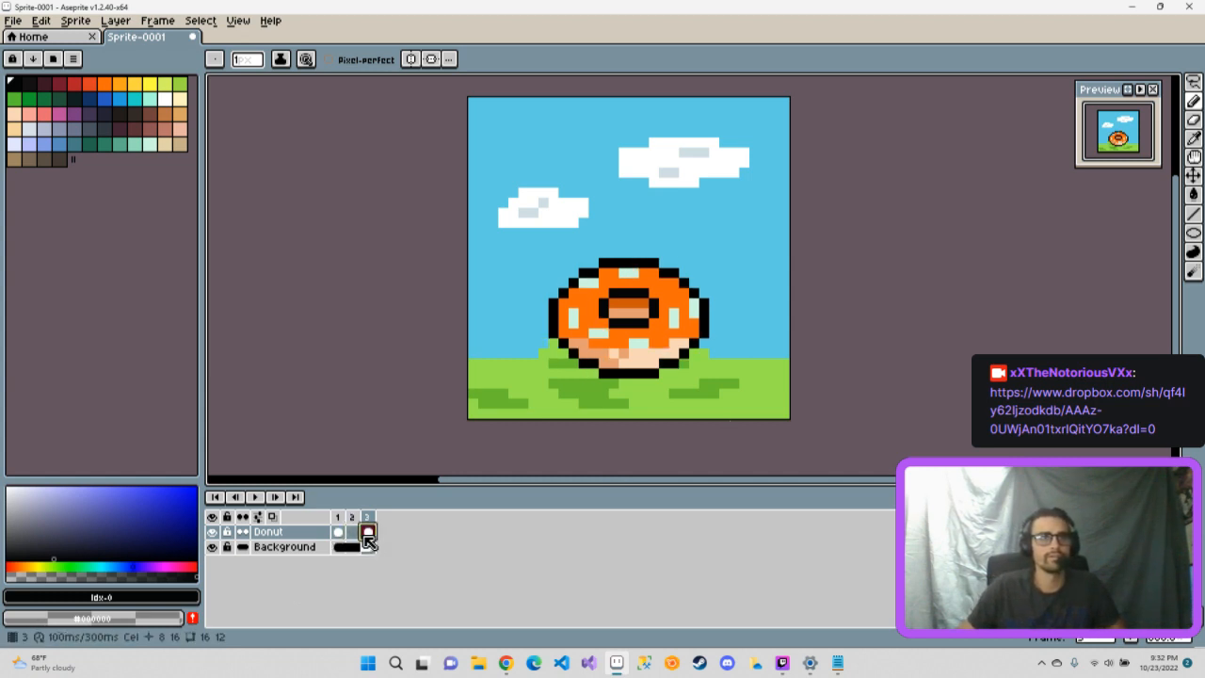
key(Delete)
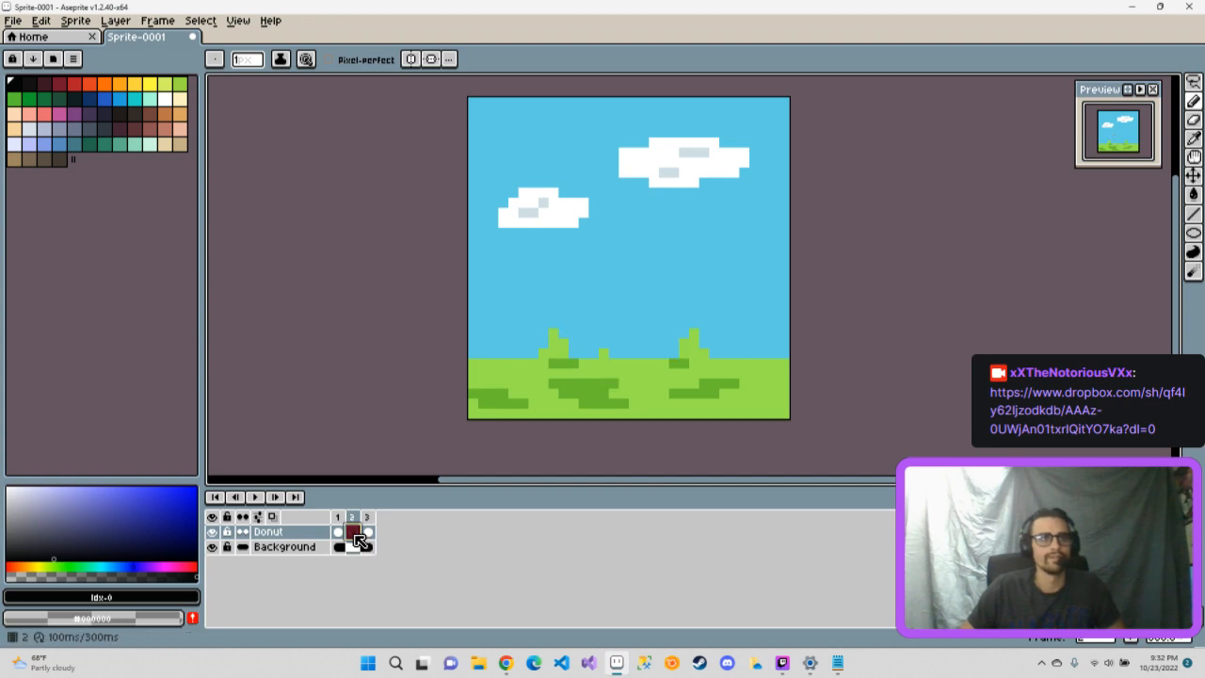
double_click(359, 537)
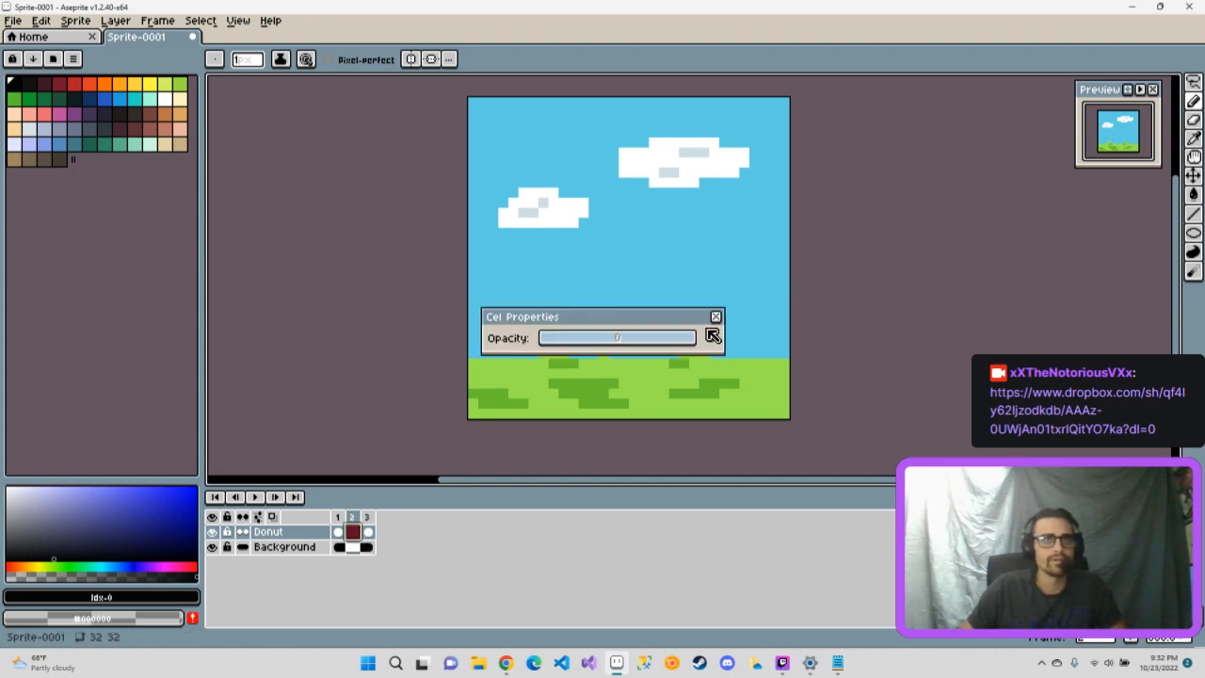
click(718, 317)
click(338, 532)
click(354, 533)
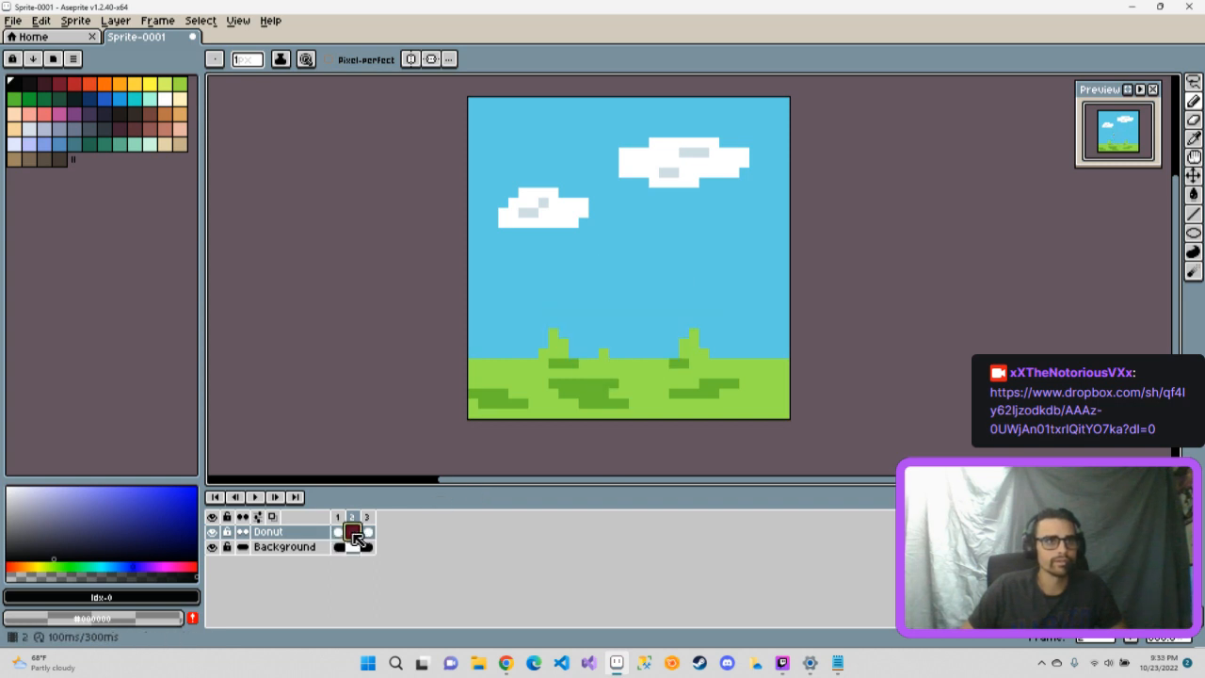
right_click(358, 537)
click(405, 543)
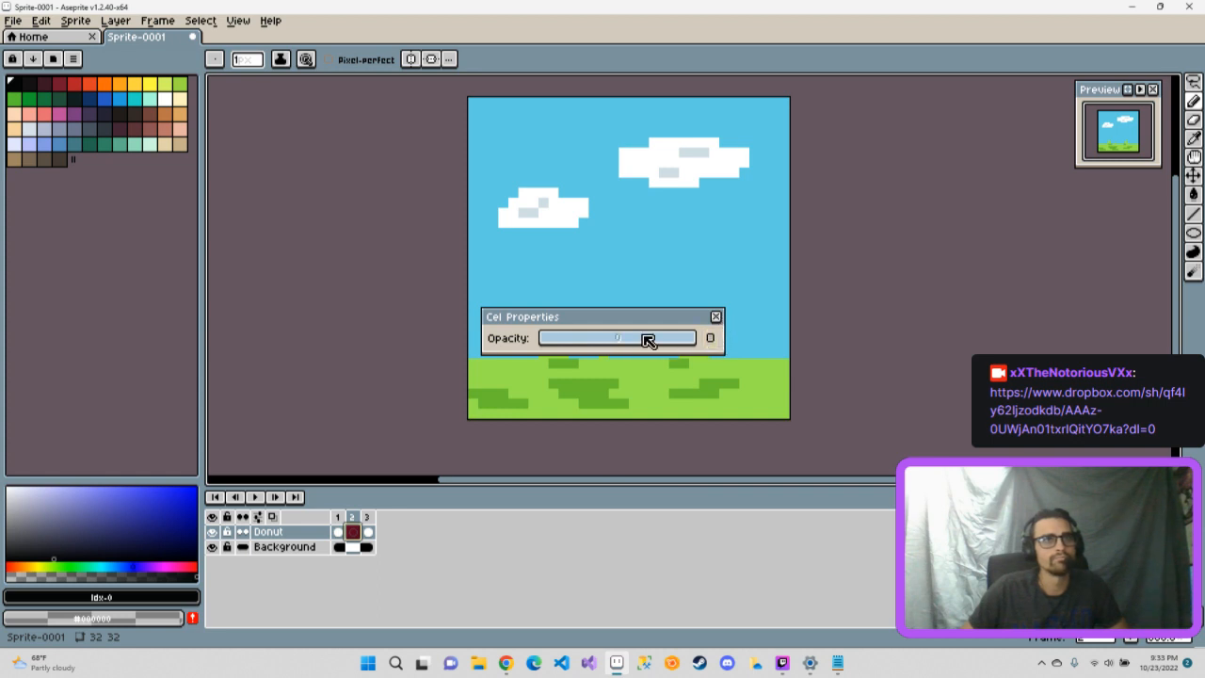
click(716, 318)
click(367, 532)
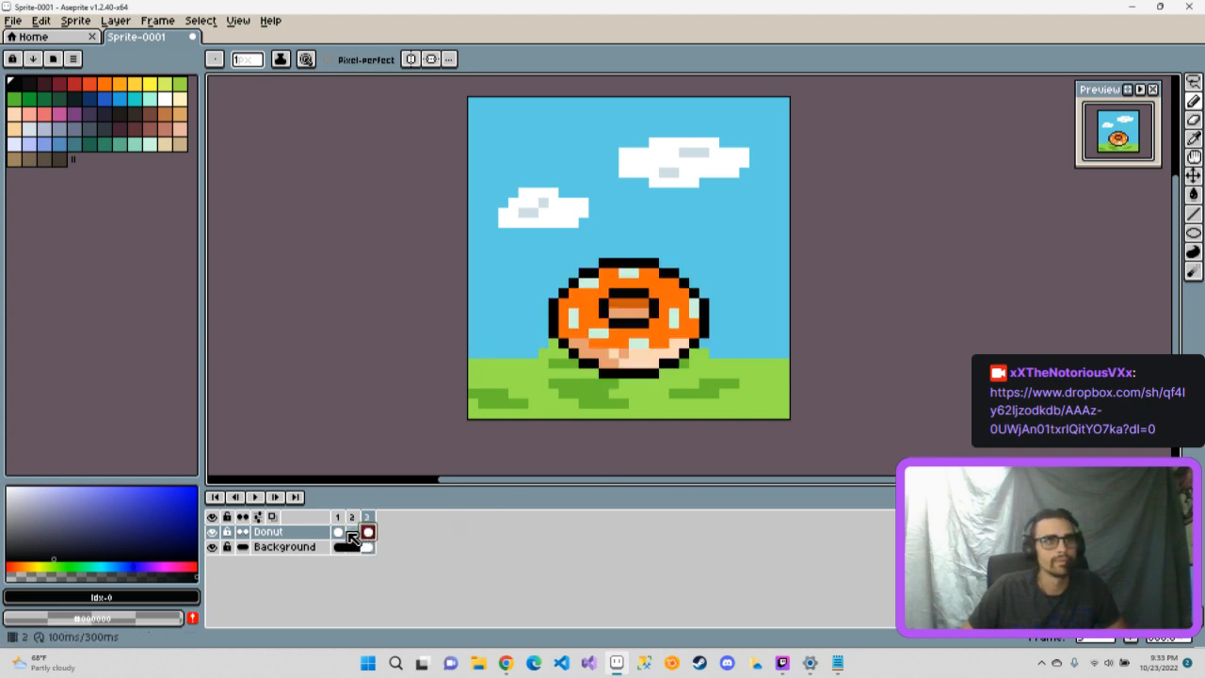
click(354, 533)
click(367, 533)
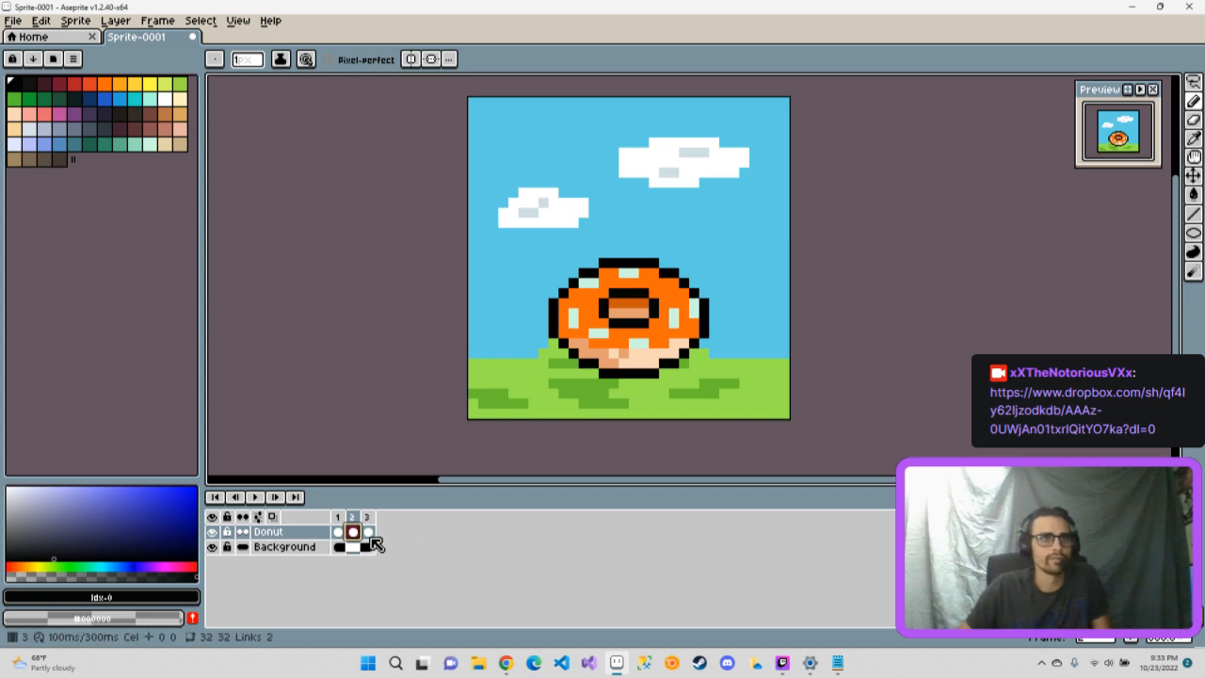
- Check the cel properties and options of frame 2's Donut cel, and compare the donut across frames 1, 2 and 3
click(354, 533)
double_click(354, 534)
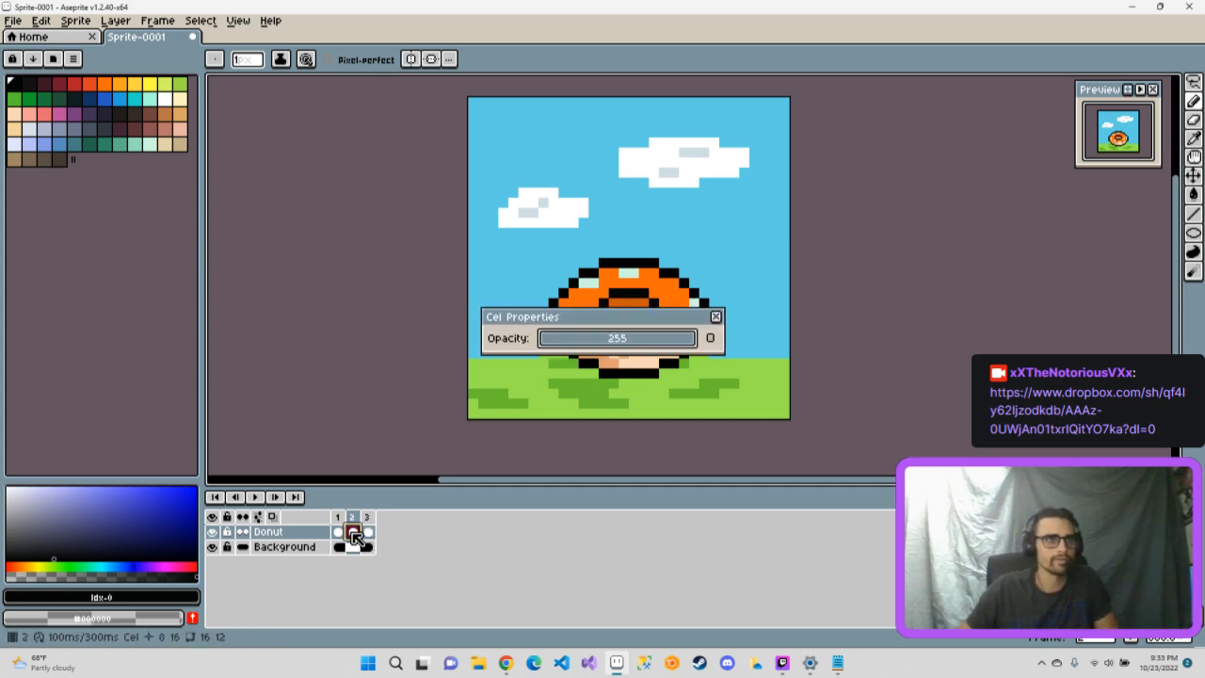
click(716, 317)
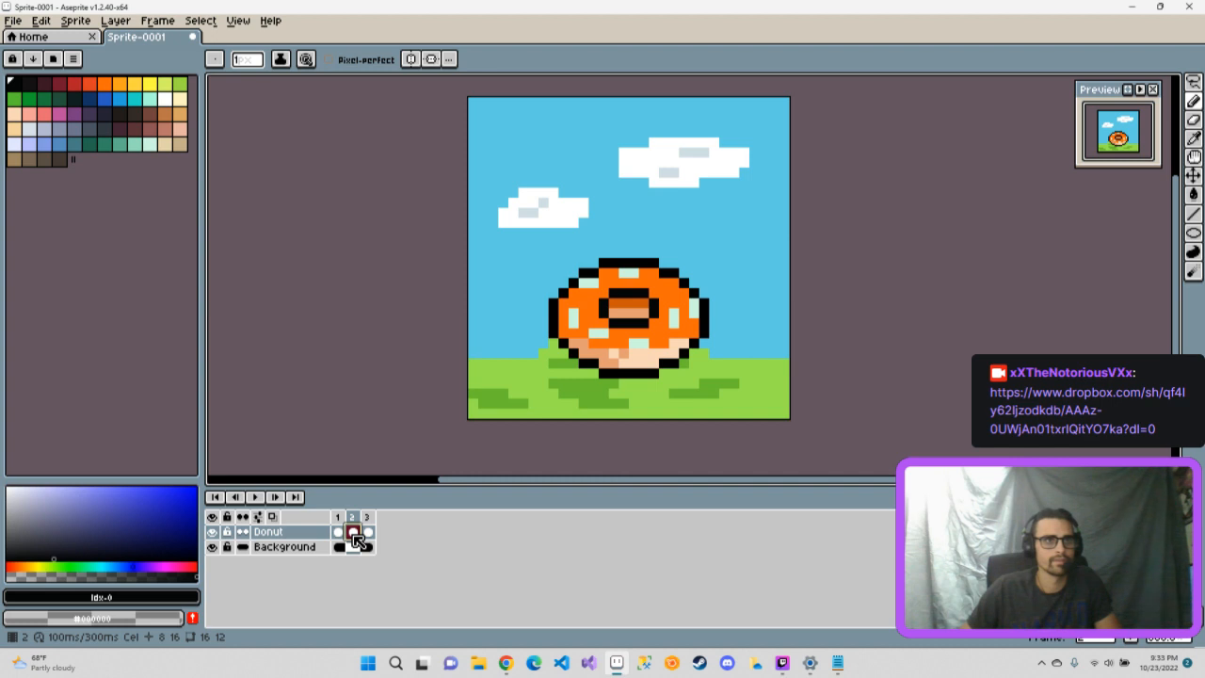
right_click(357, 537)
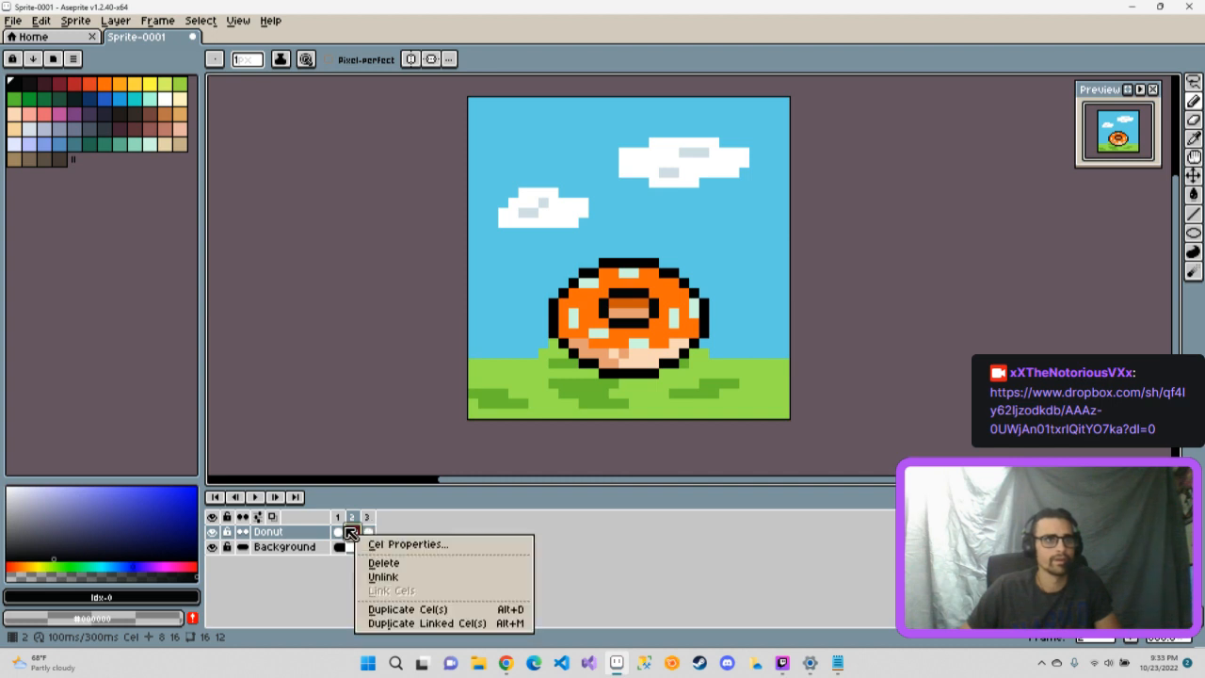
click(356, 535)
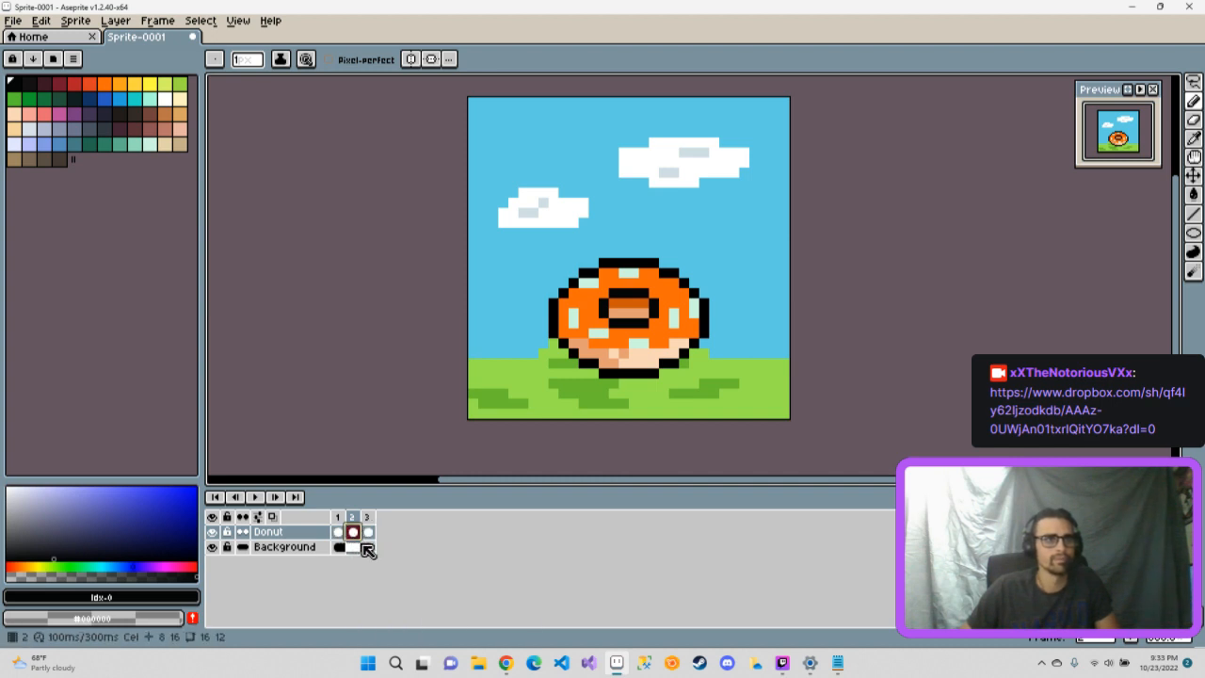
click(367, 533)
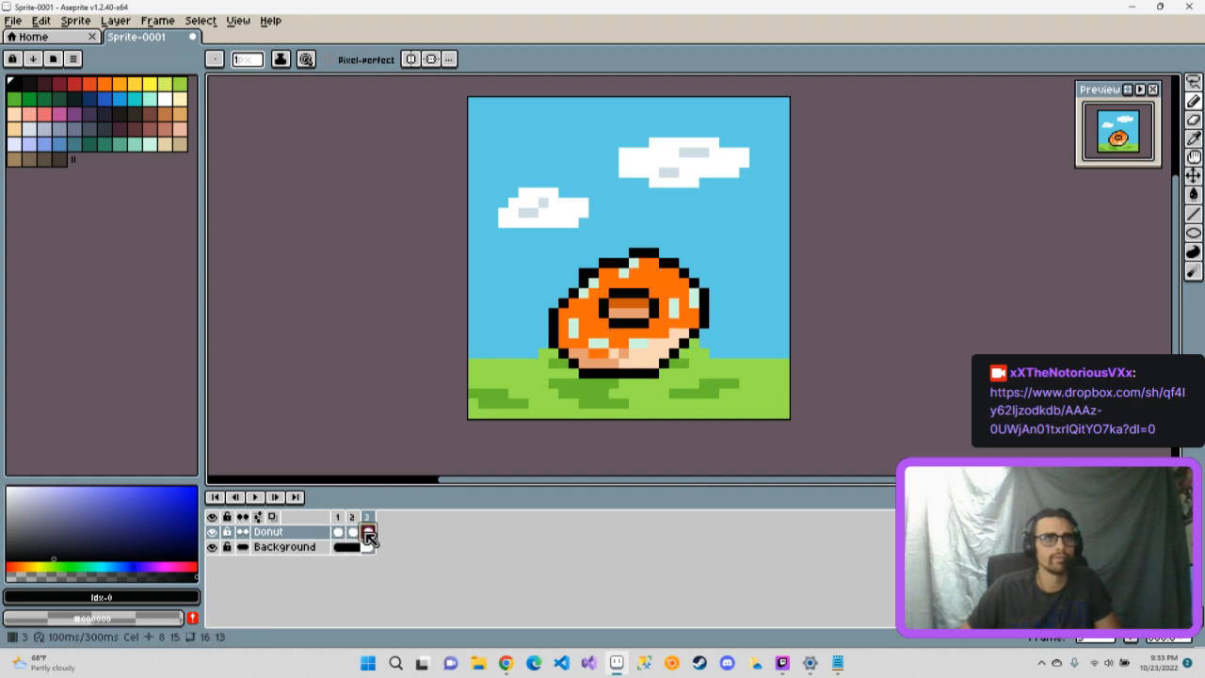
click(353, 534)
click(339, 534)
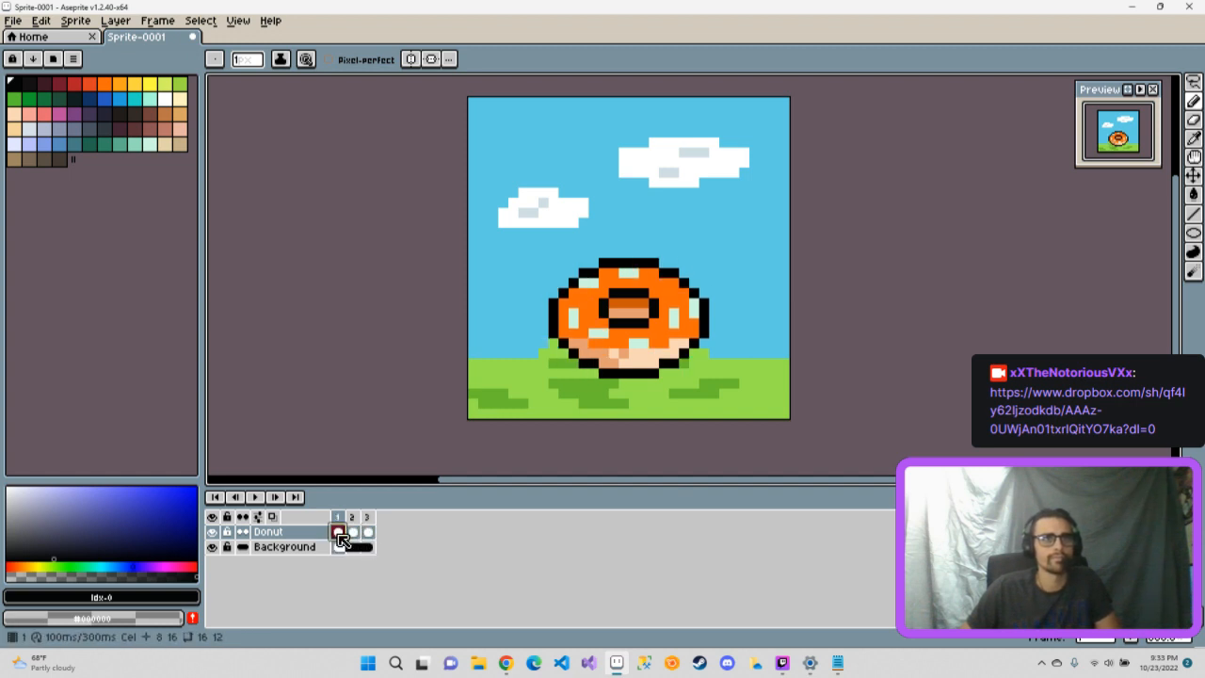
click(367, 533)
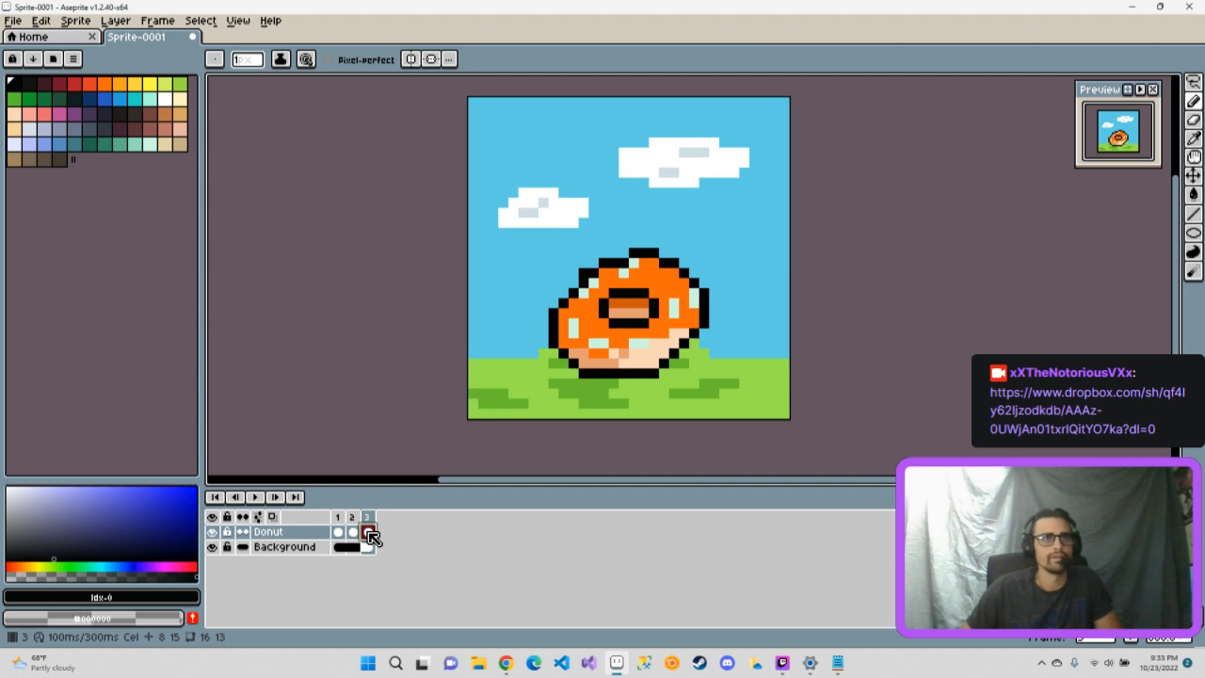
- Compare the donut across frames 1, 2 and 3 and return to frame 1's Donut cel
click(348, 534)
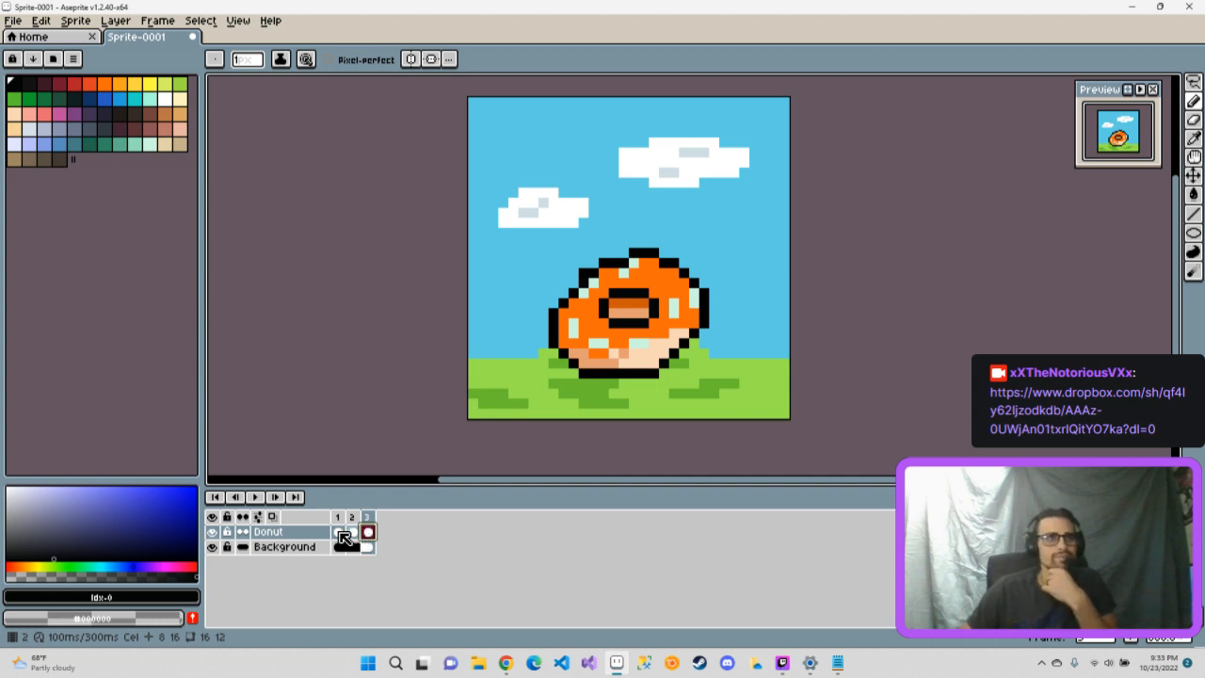
click(339, 533)
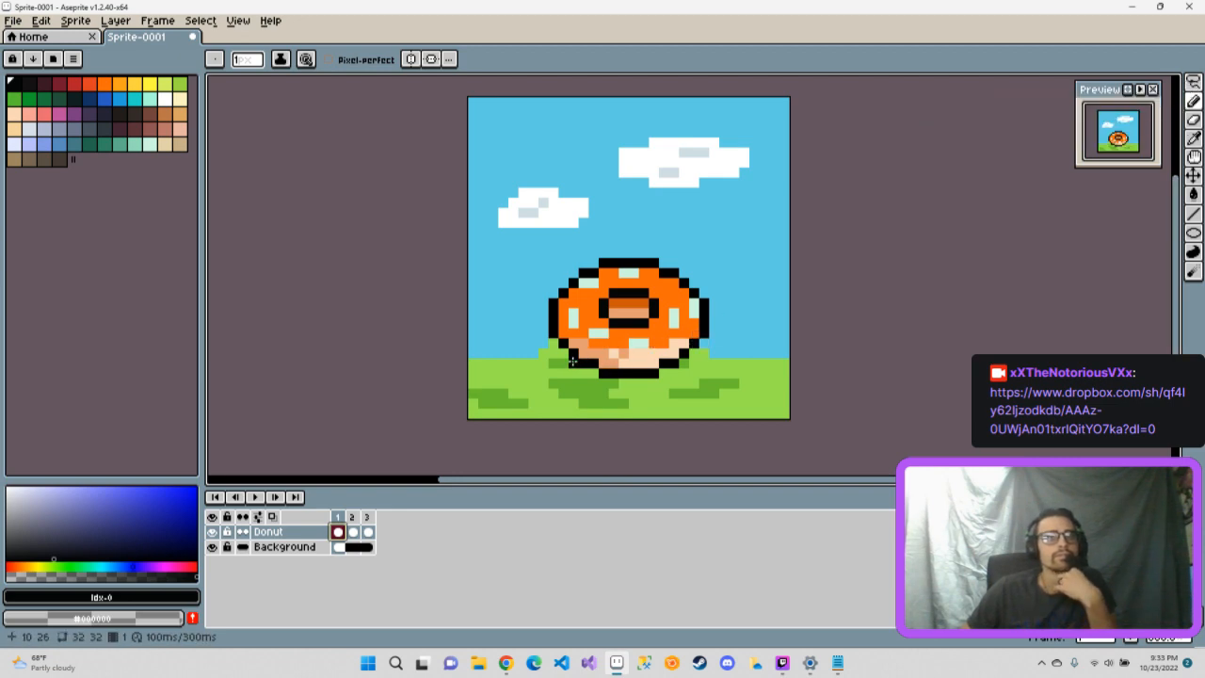
click(355, 532)
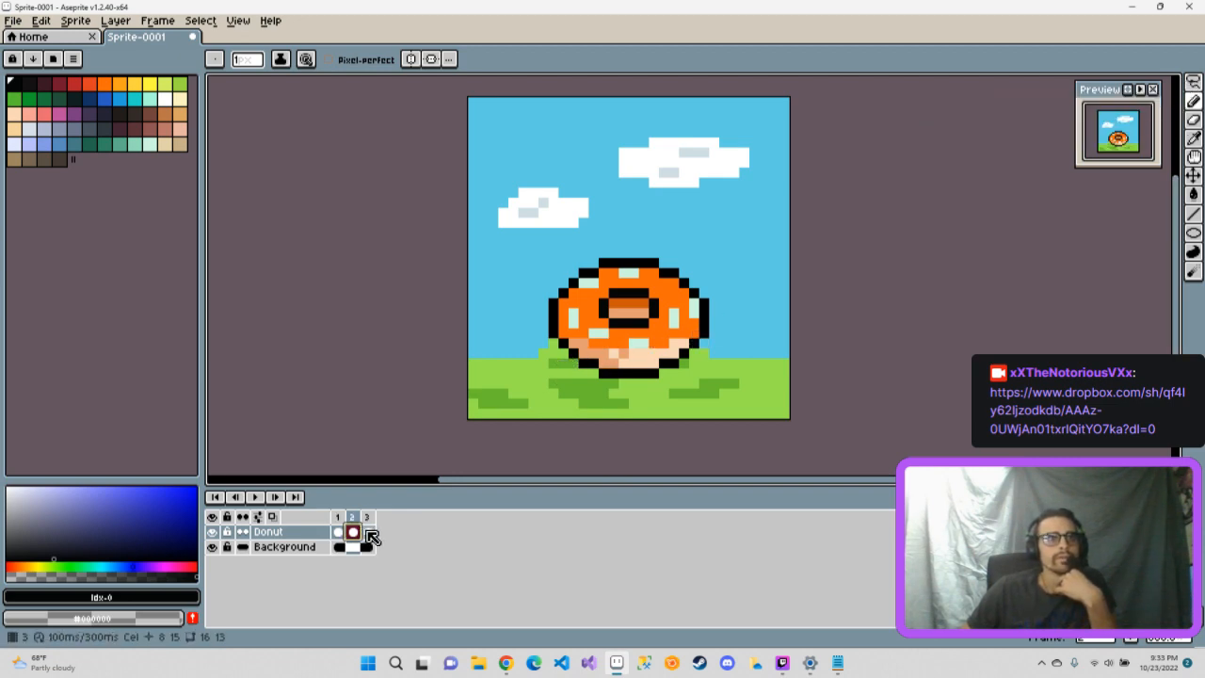
click(368, 532)
click(356, 532)
click(341, 532)
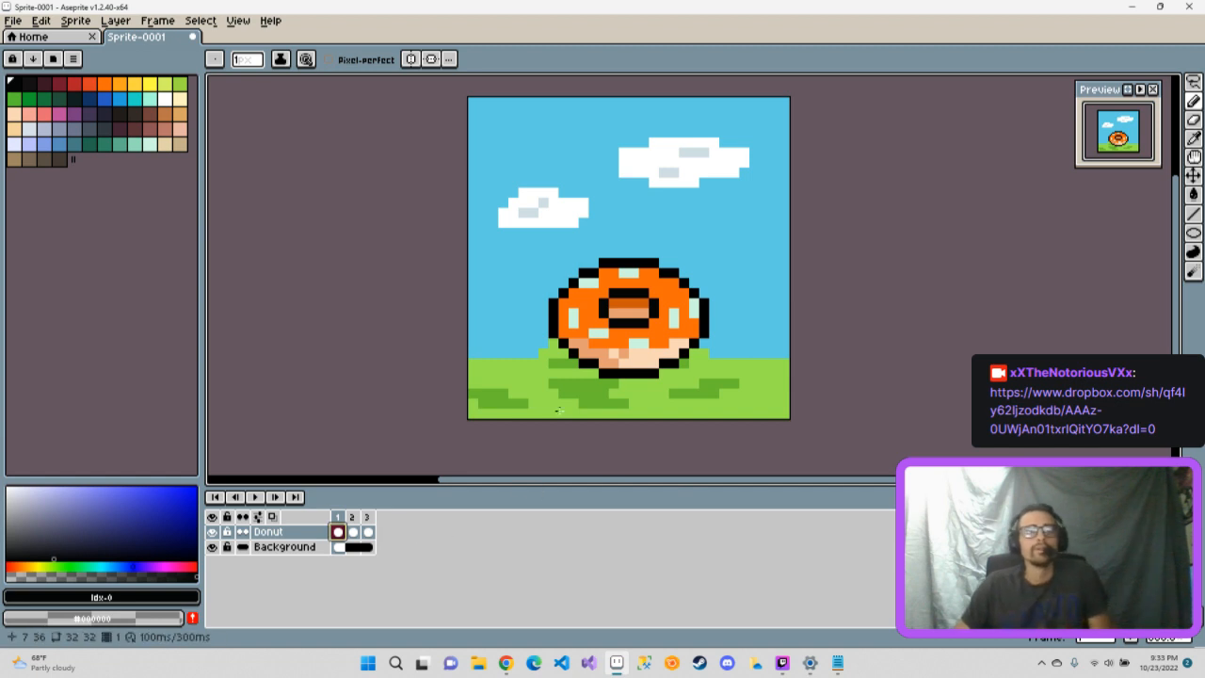
key(m)
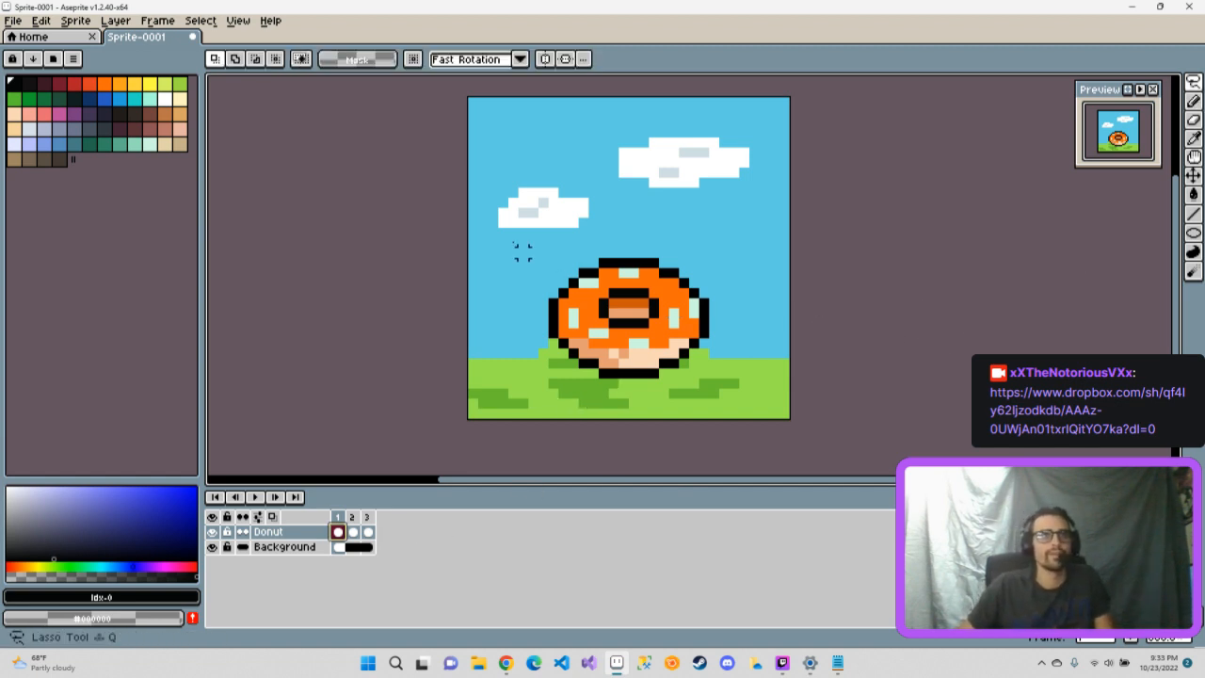
mouse_move(530, 242)
mouse_down()
mouse_move(610, 343)
mouse_move(528, 278)
mouse_move(527, 230)
mouse_up()
click(603, 328)
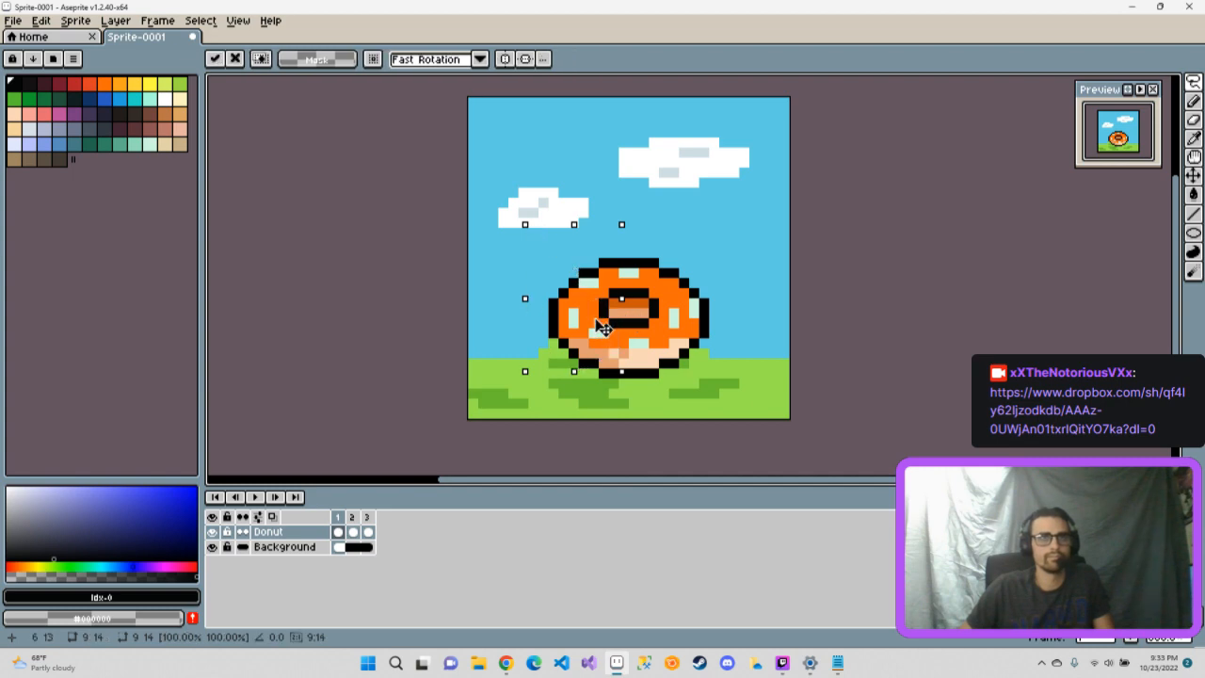
drag(603, 325, 602, 314)
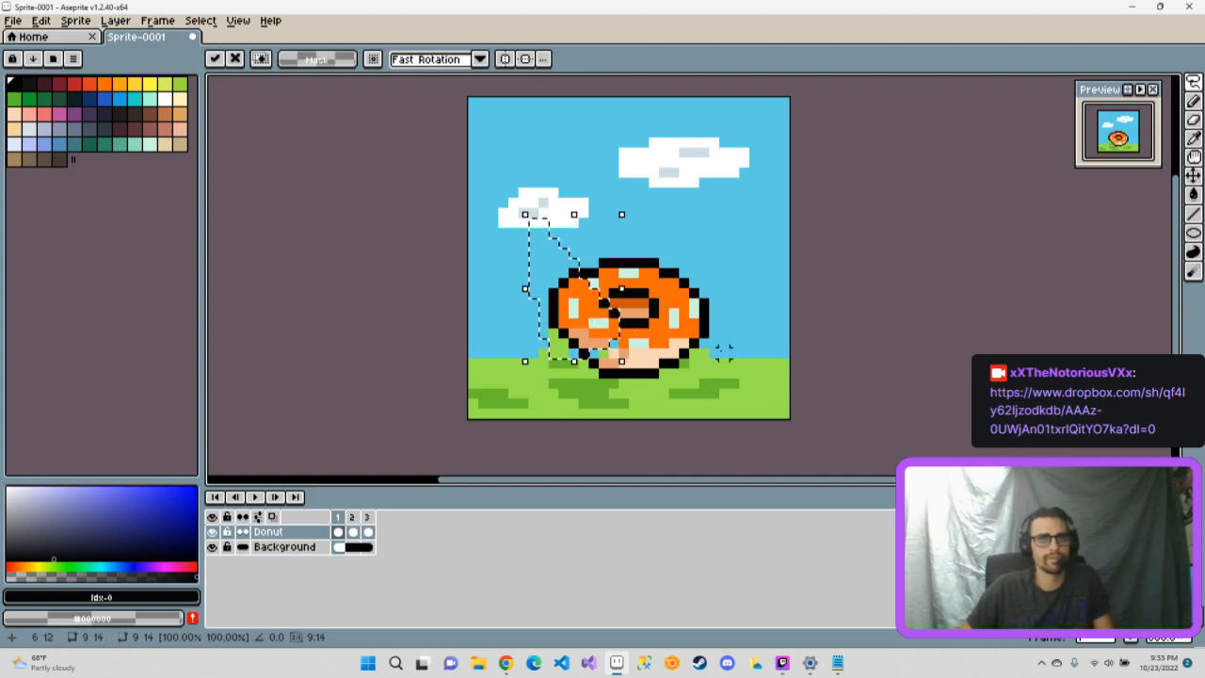
key(Escape)
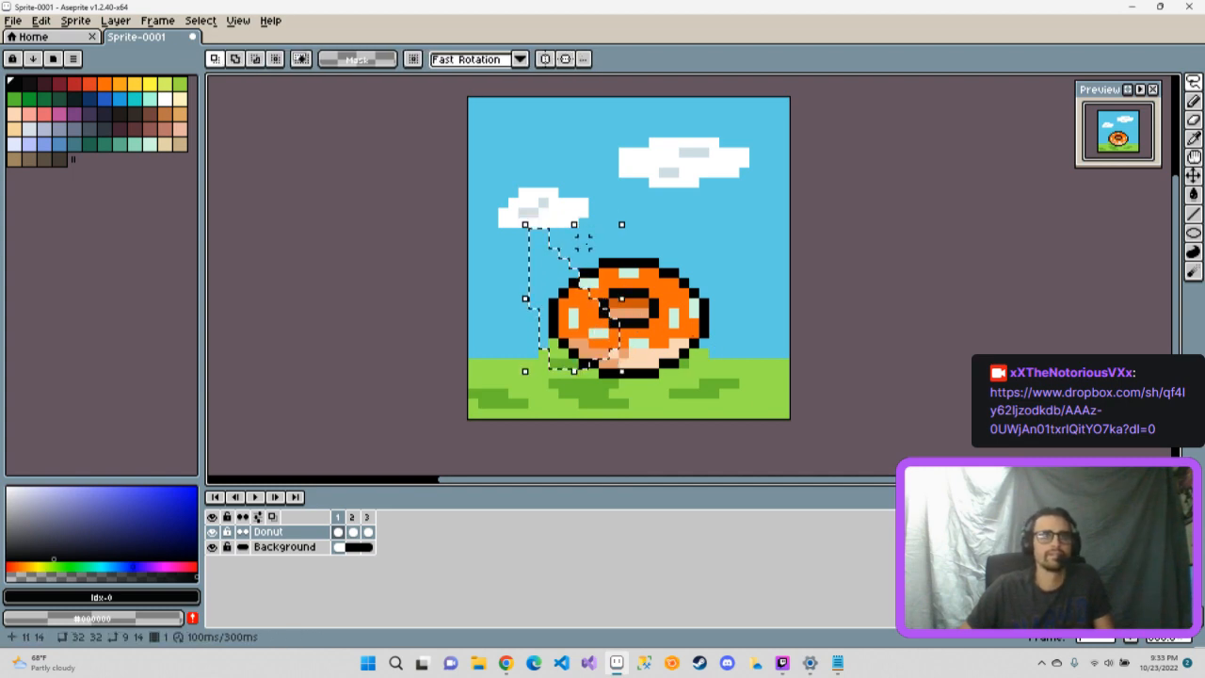
- On frame 1, lasso the donut's left part and move it up one pixel, and move the lassoed right part down one pixel
mouse_move(593, 243)
mouse_down()
mouse_move(584, 273)
mouse_move(613, 315)
mouse_move(613, 356)
mouse_move(562, 383)
mouse_move(524, 304)
mouse_move(573, 231)
mouse_up()
drag(587, 304, 590, 289)
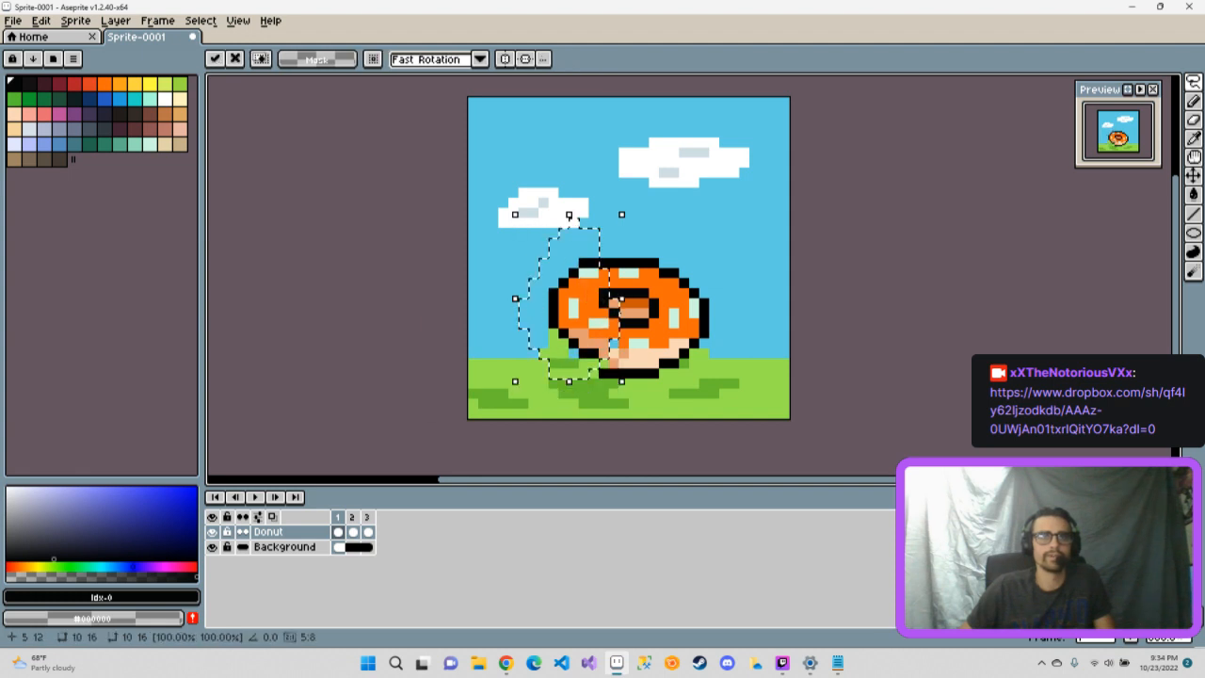
mouse_move(698, 262)
mouse_down()
mouse_move(723, 310)
mouse_move(713, 357)
mouse_move(683, 362)
mouse_move(662, 326)
mouse_move(666, 260)
mouse_up()
drag(697, 314, 701, 326)
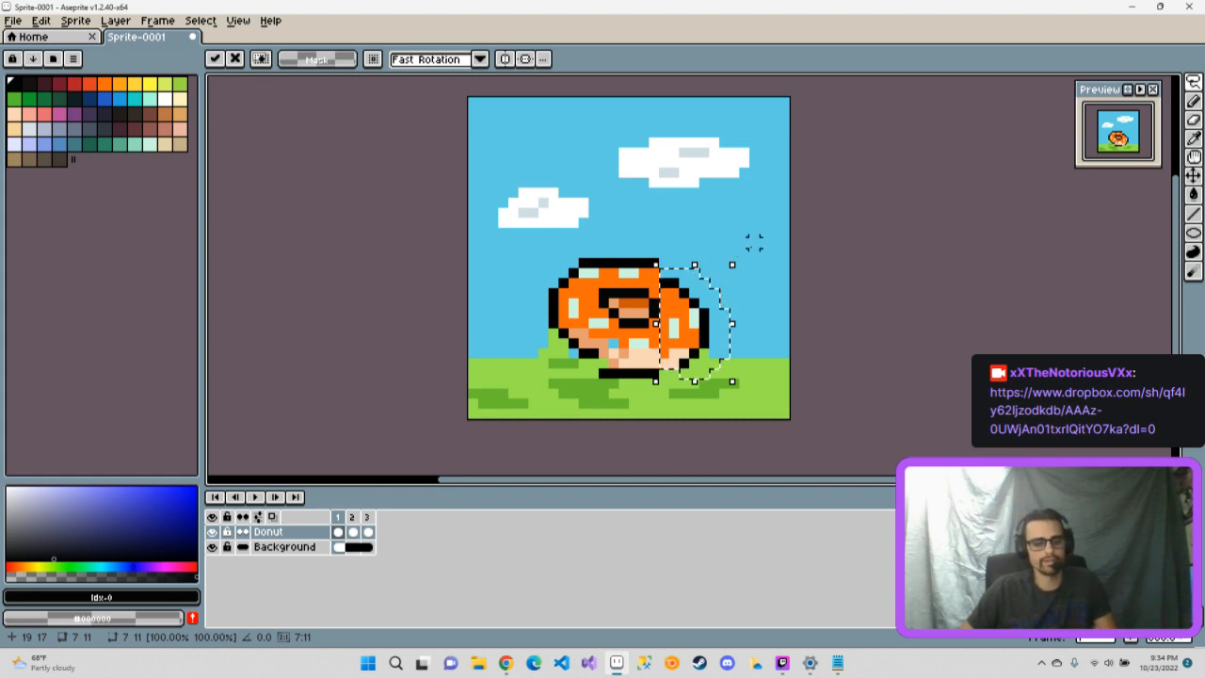
- Deselect the moved part, close the gaps in the donut's upper-right and lower outline in black, and get the eraser ready
click(733, 263)
key(b)
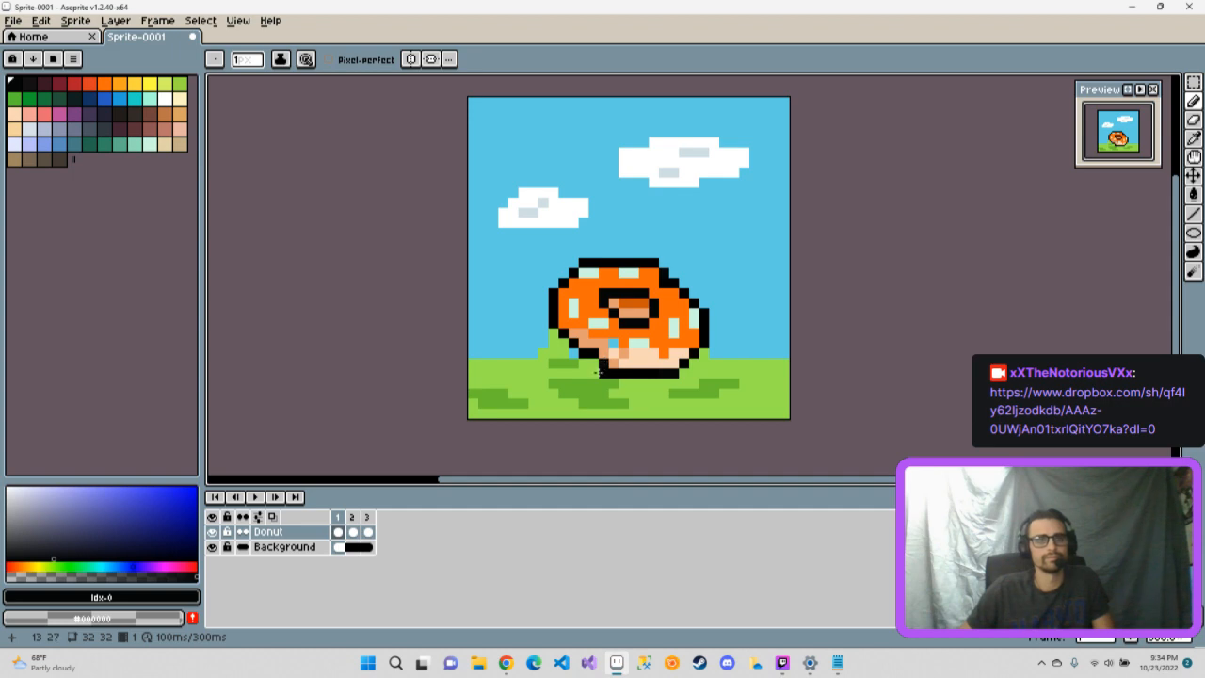
key(e)
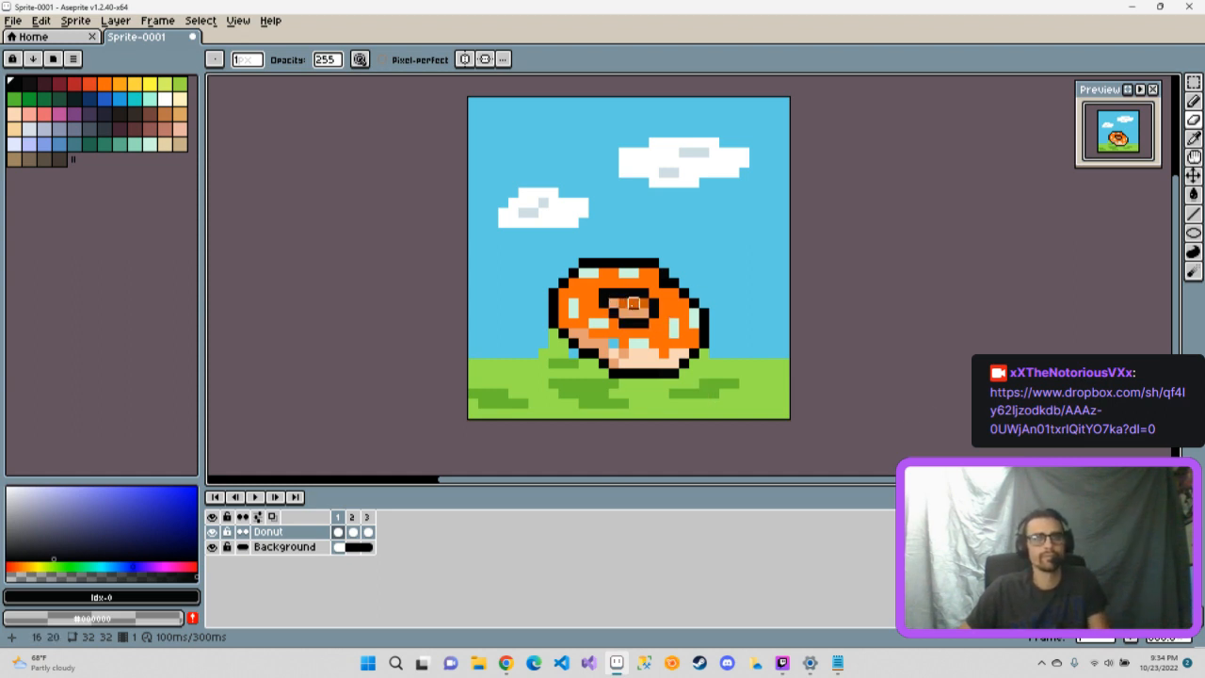
- Repair the inside of frame 1's donut hole with the sampled dark orange #cb5709 and the sampled tan of its lower rim
alt+click(632, 303)
key(b)
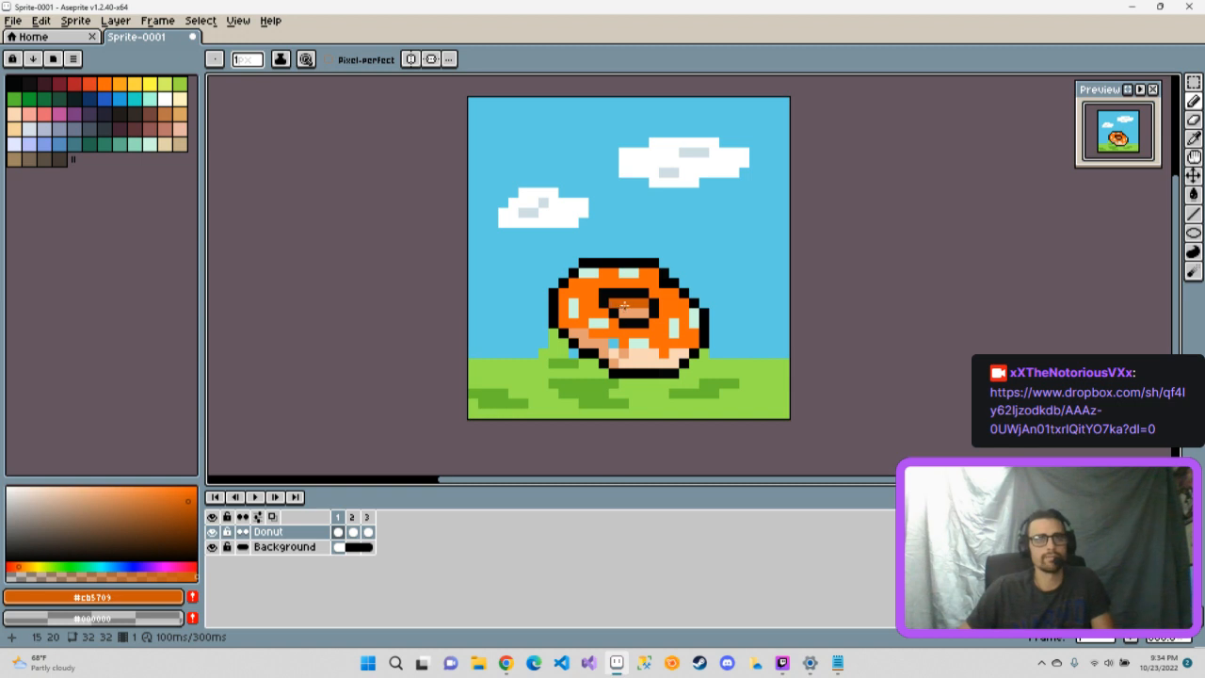
key(i)
click(622, 309)
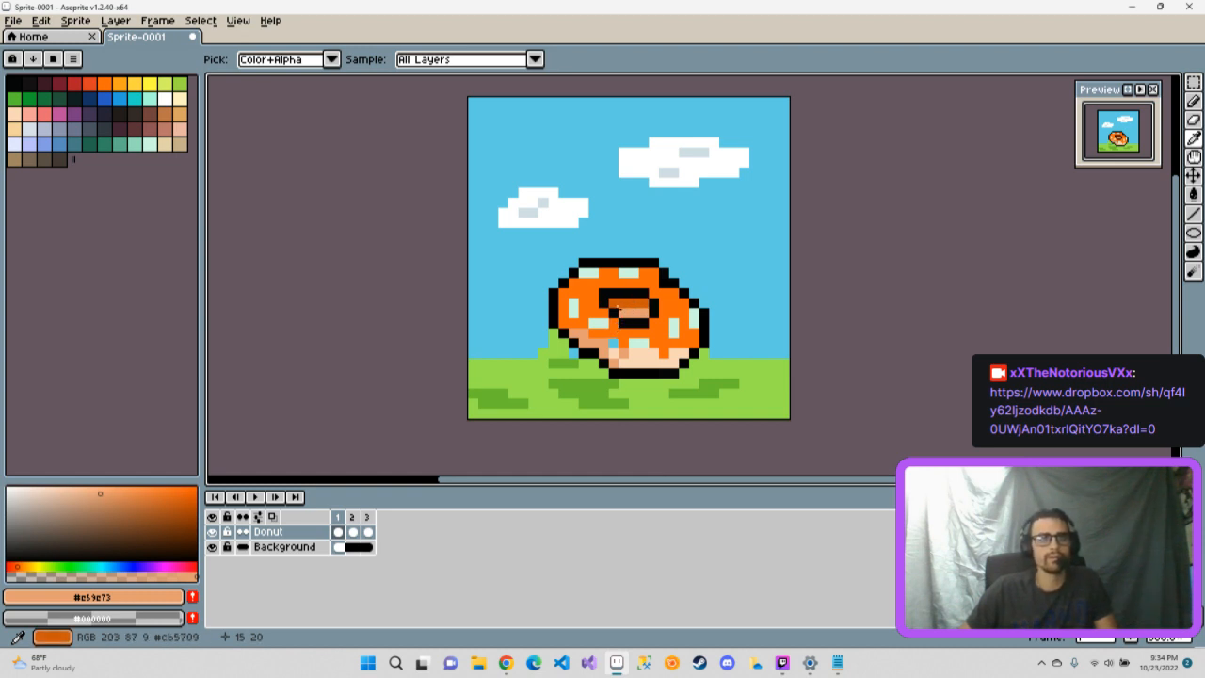
key(b)
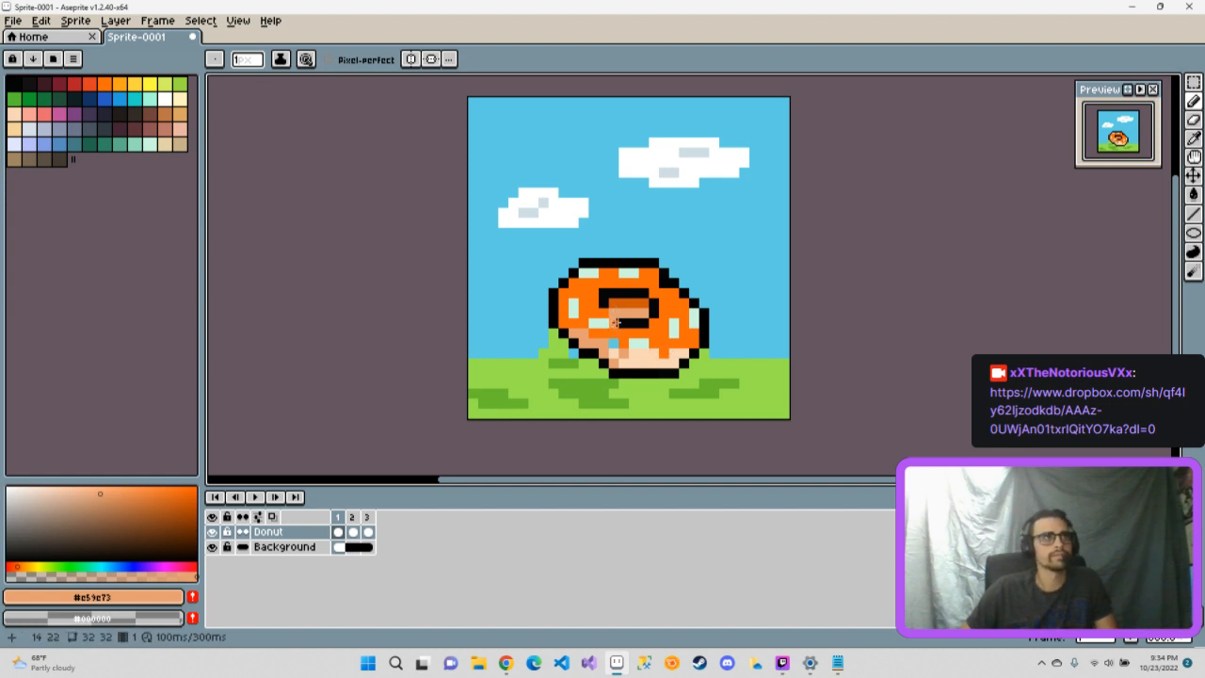
- Complete the hole's left outline in black, erase its stray upper-left pixel, and fill the icing gaps with the sampled orange #fa6a0a
click(13, 84)
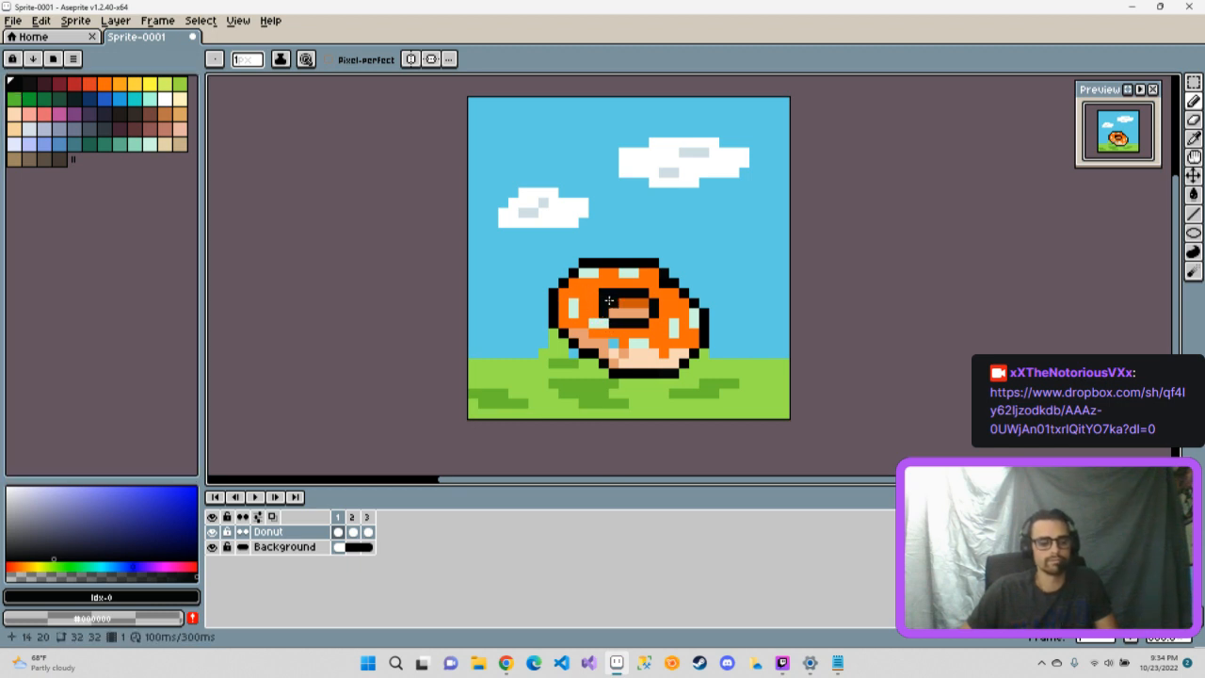
key(e)
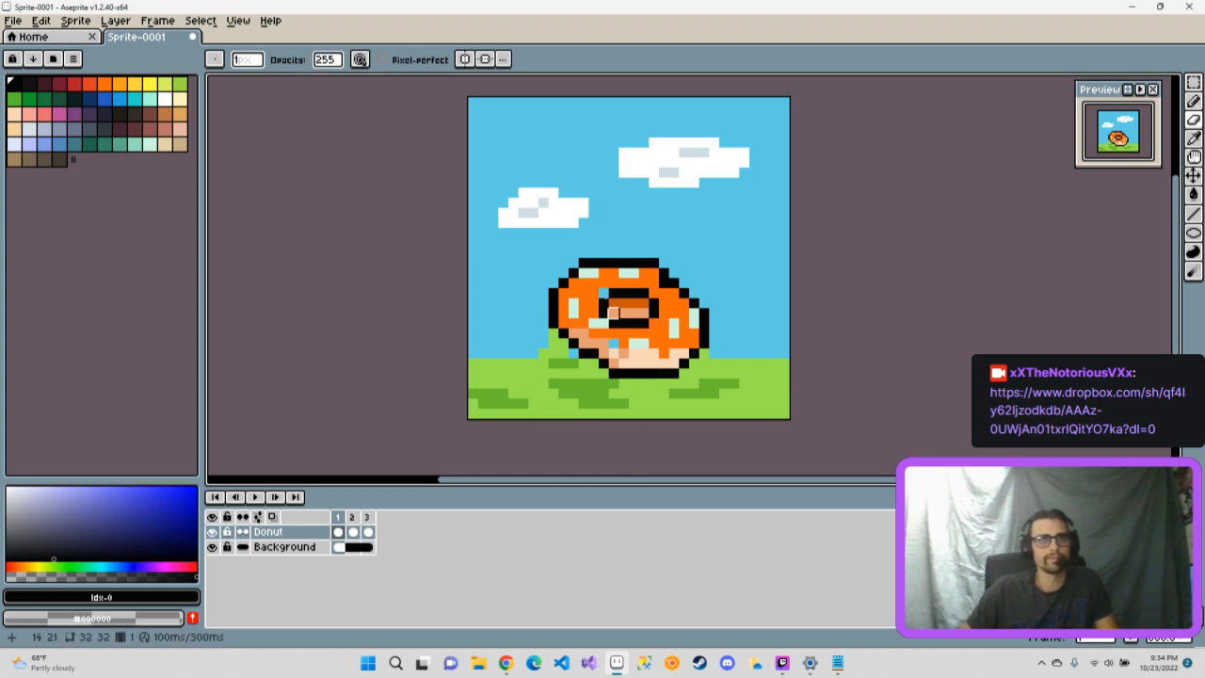
key(i)
click(594, 291)
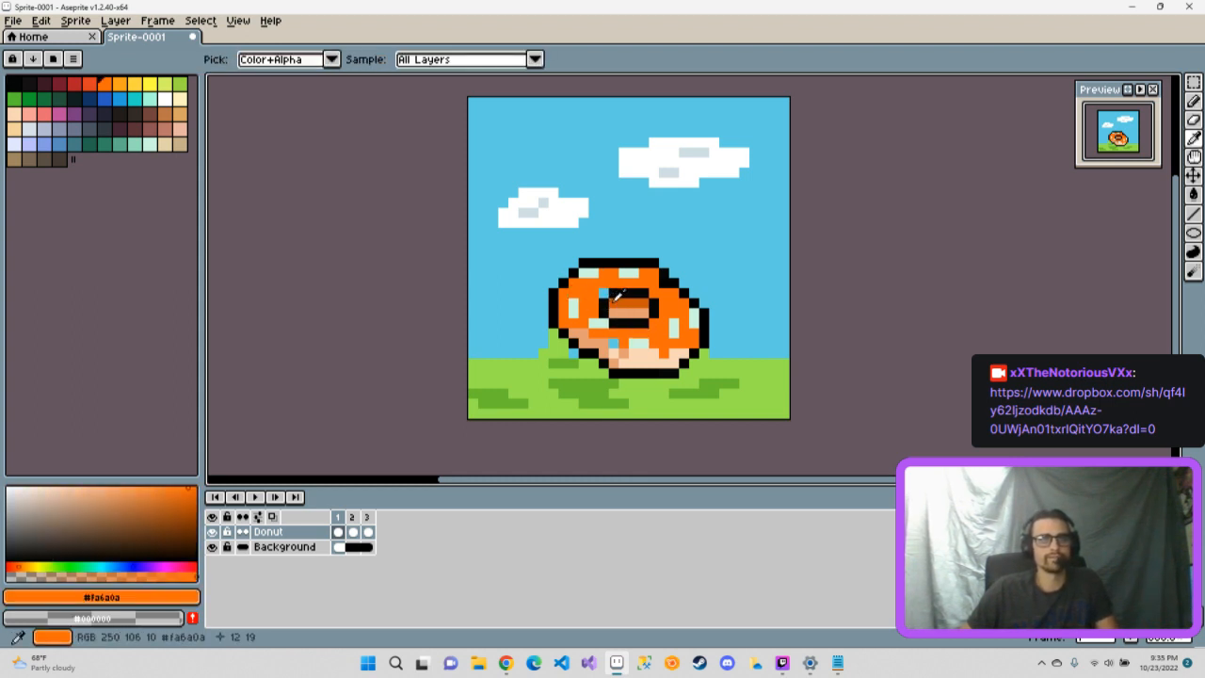
key(b)
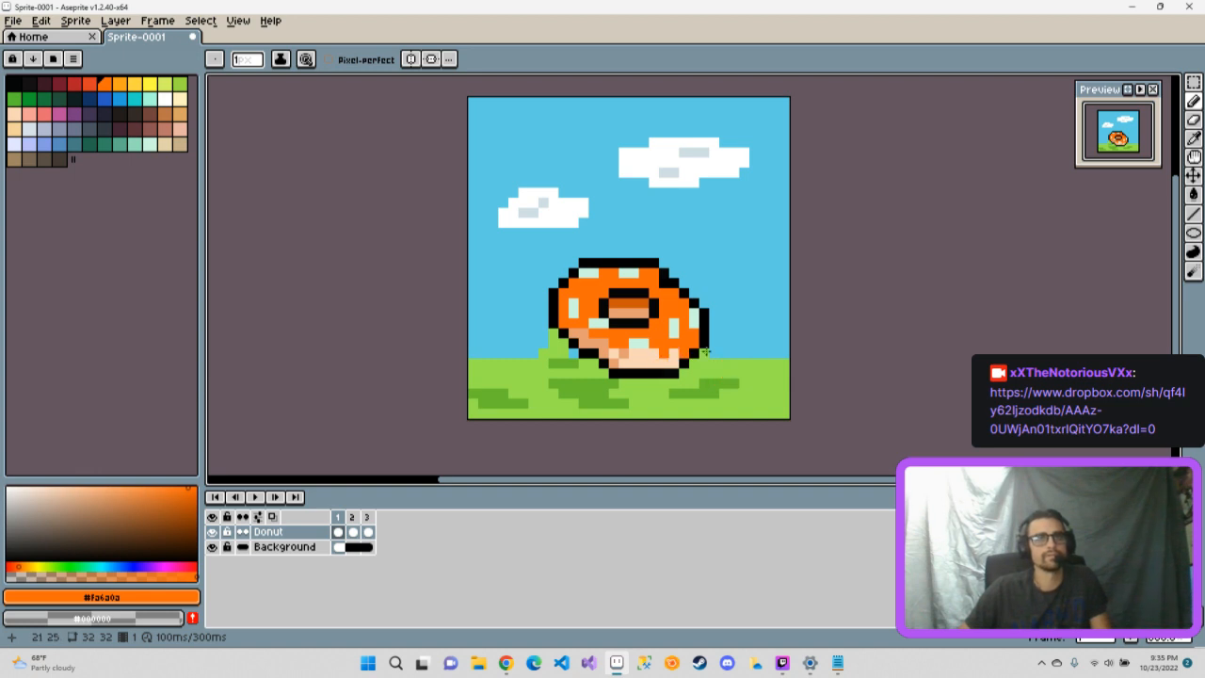
- Compare the frames and thin the upper-left outline of frame 3's donut by removing its surplus black corner pixel
click(352, 519)
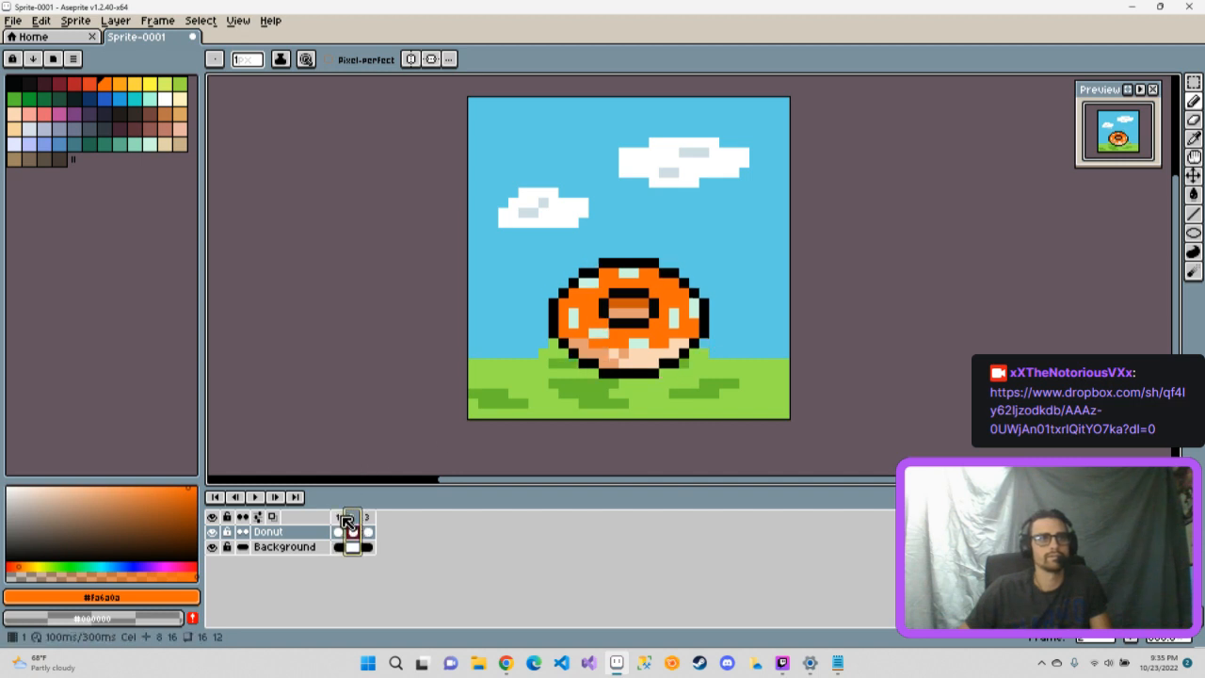
click(338, 518)
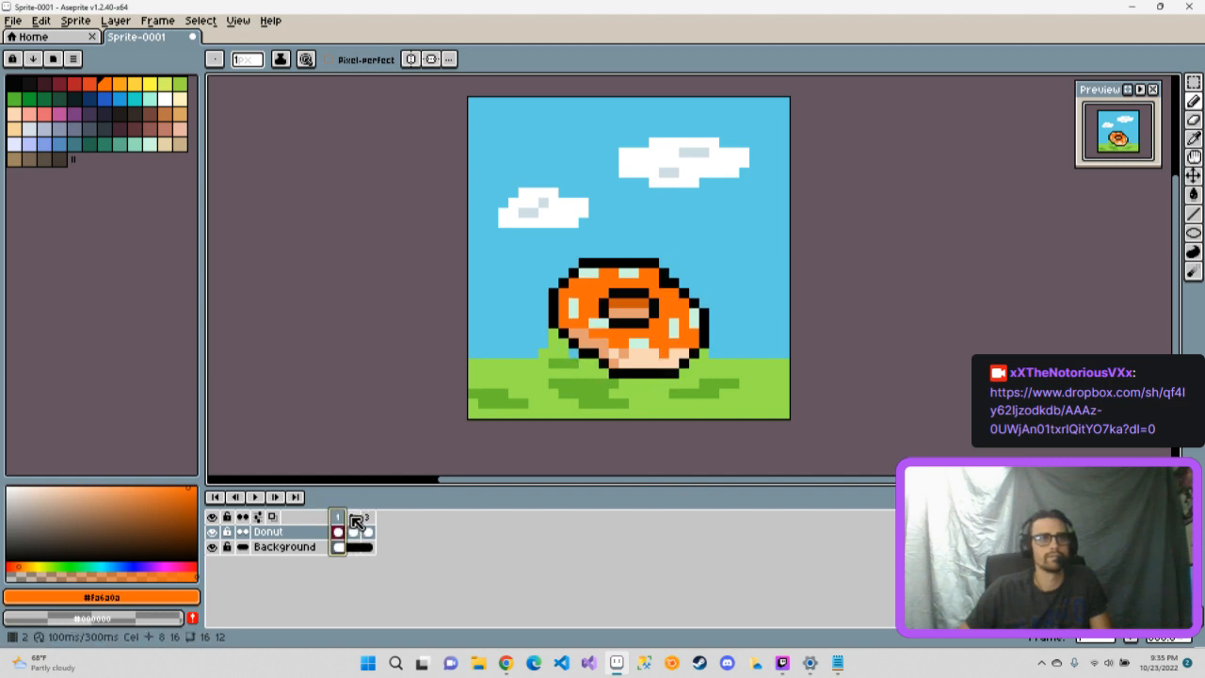
click(353, 518)
click(369, 518)
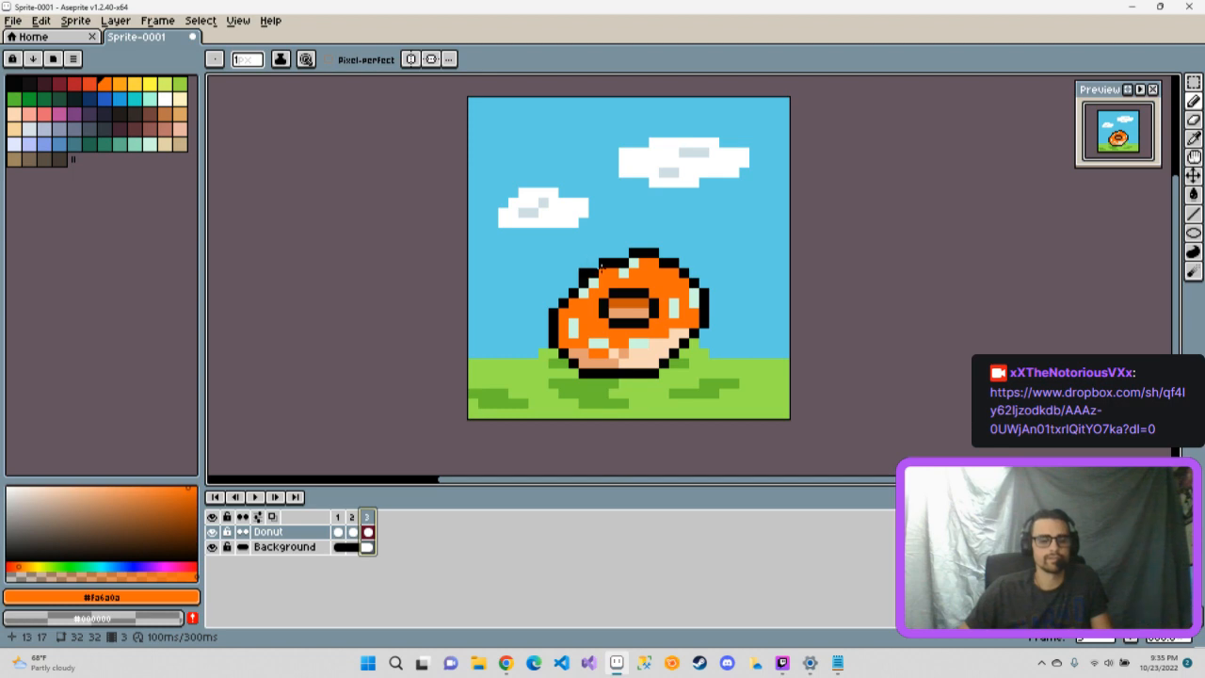
click(584, 273)
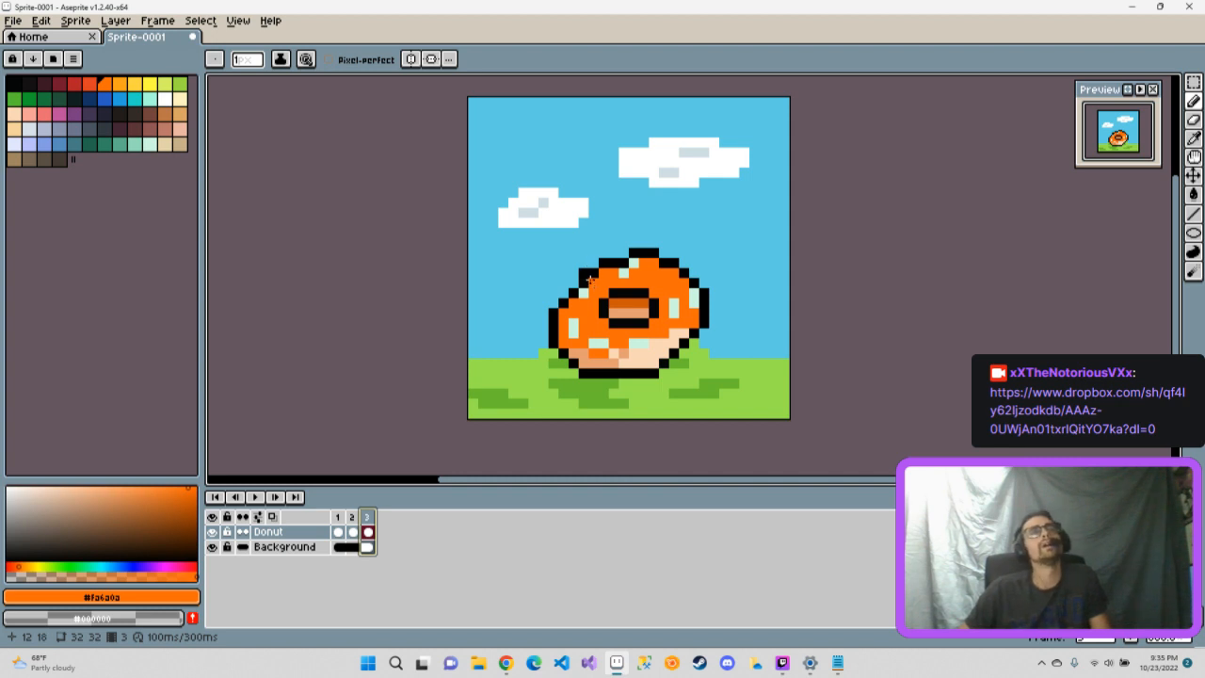
key(r)
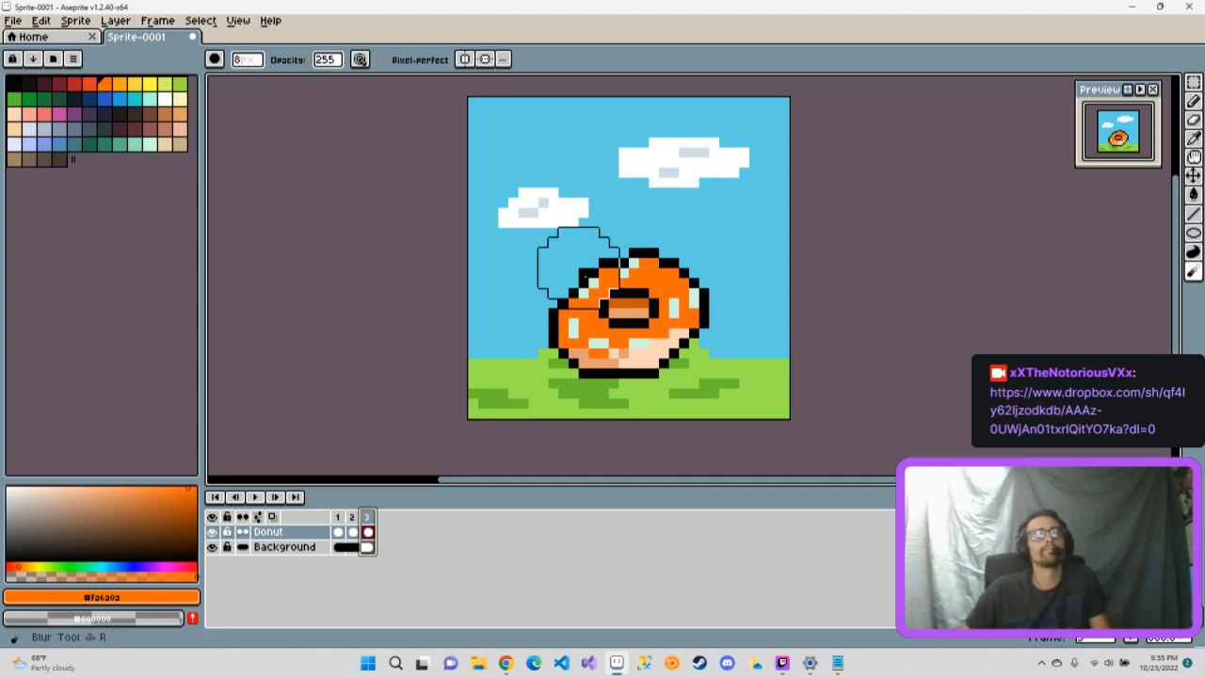
key(b)
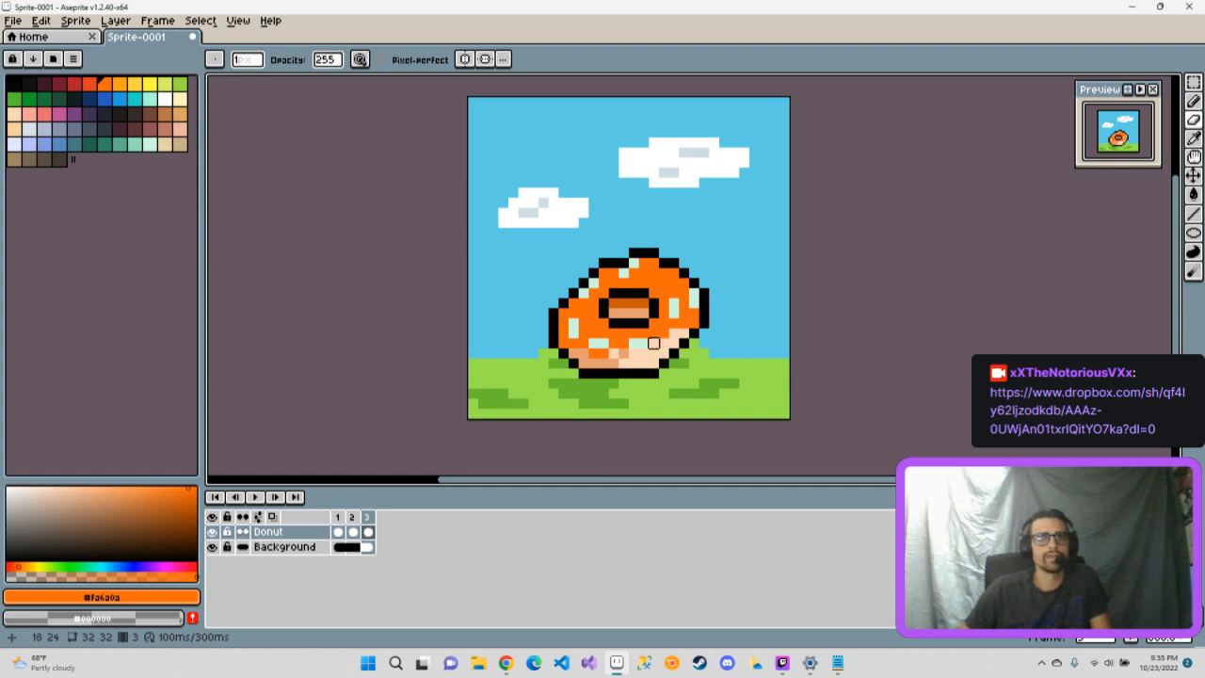
key(i)
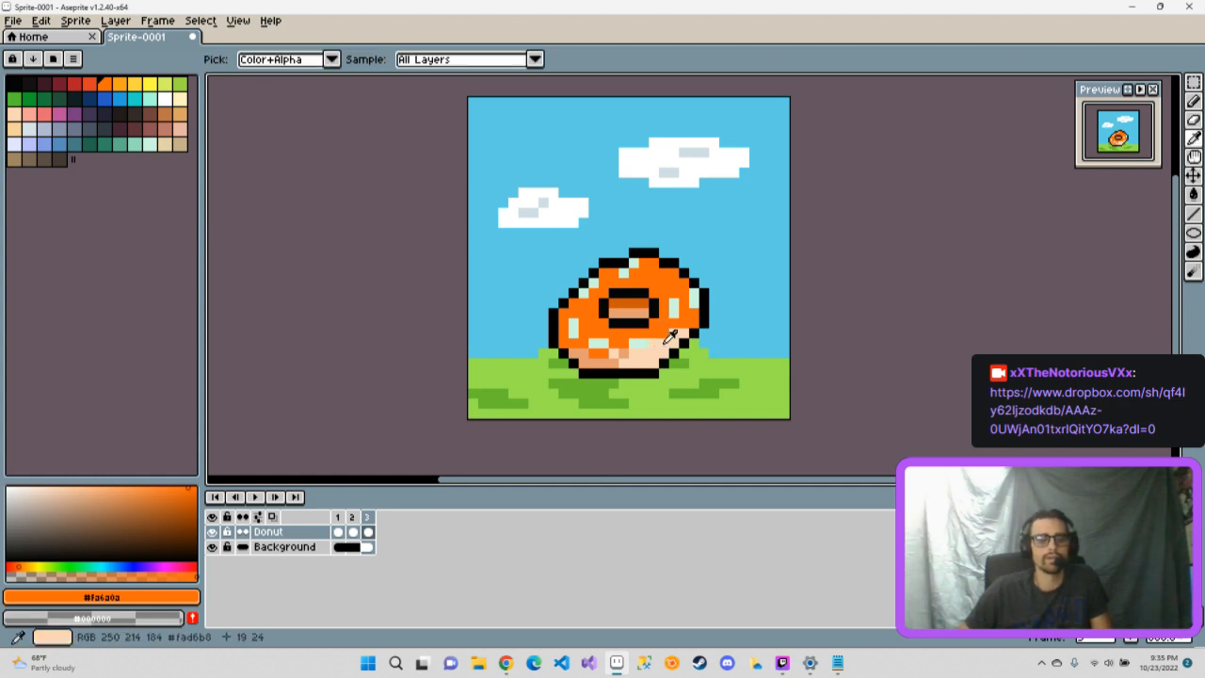
key(b)
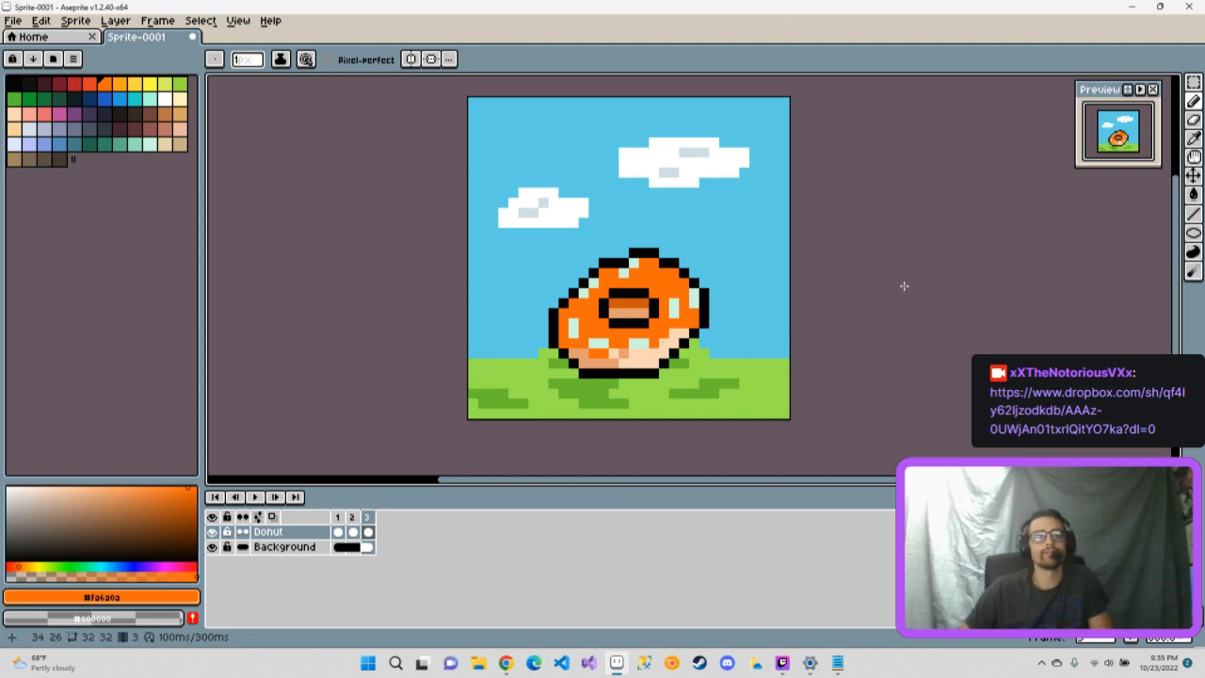
- Flip repeatedly through the Donut cels of frames 1, 2 and 3 to examine the donut's wobble
click(338, 532)
click(354, 532)
click(366, 532)
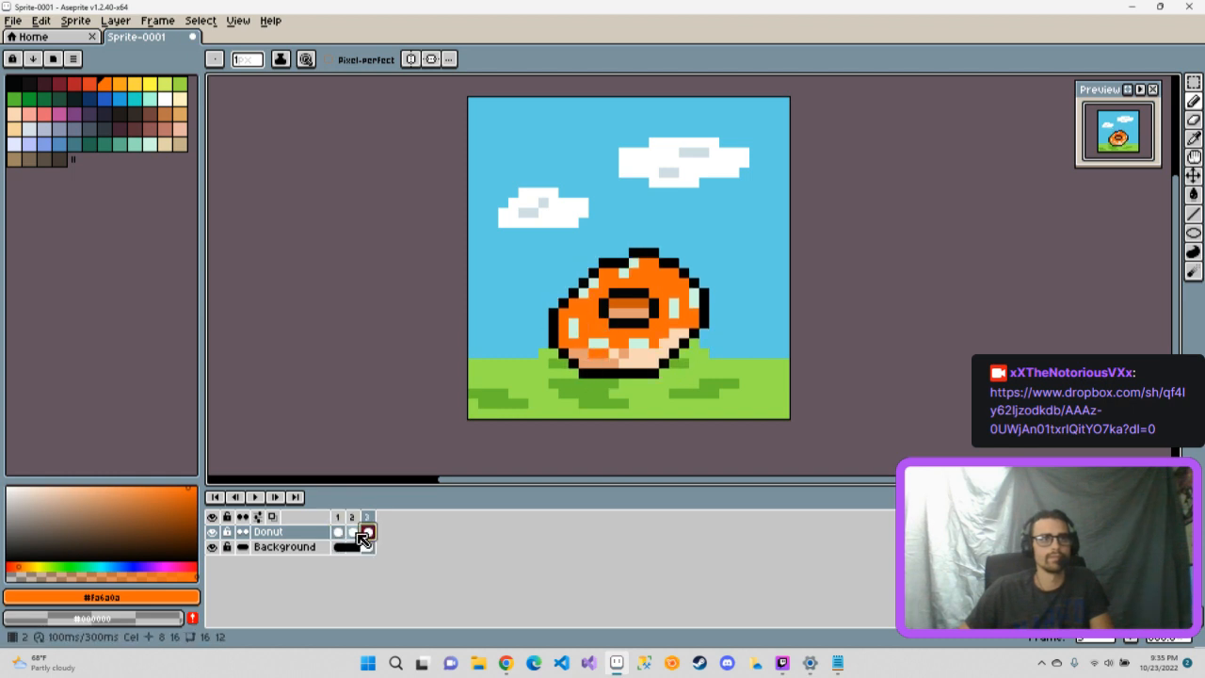
click(353, 532)
click(338, 533)
click(366, 533)
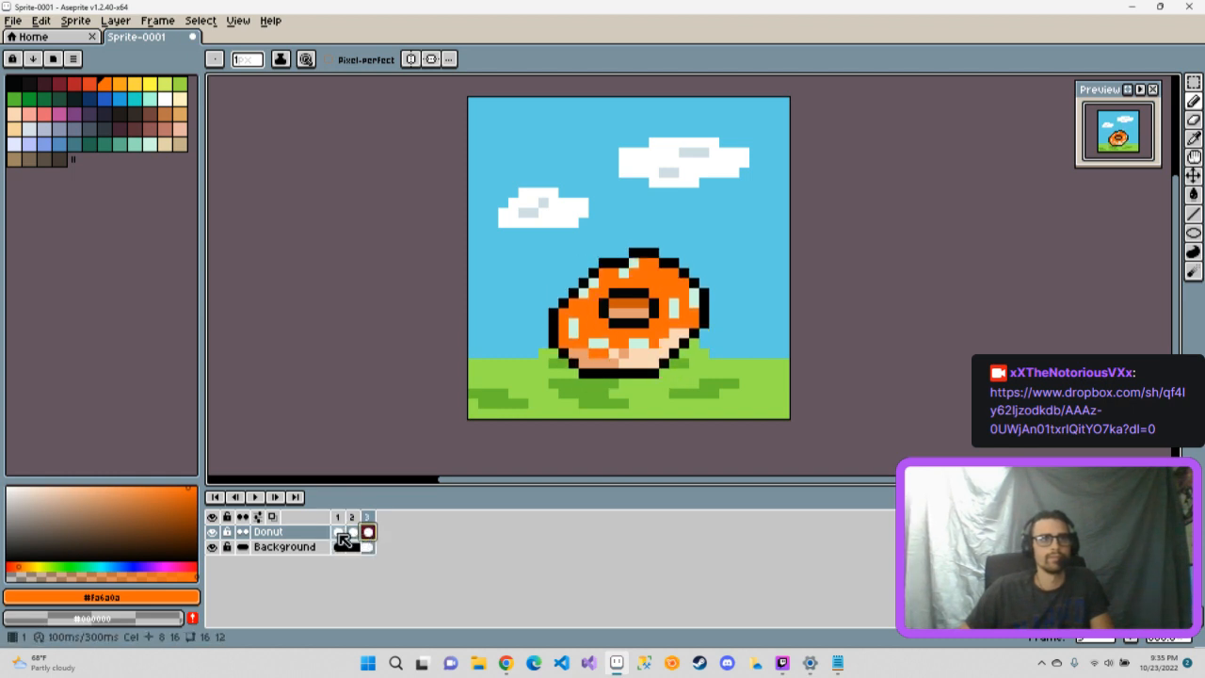
click(338, 533)
click(353, 532)
click(367, 532)
click(338, 532)
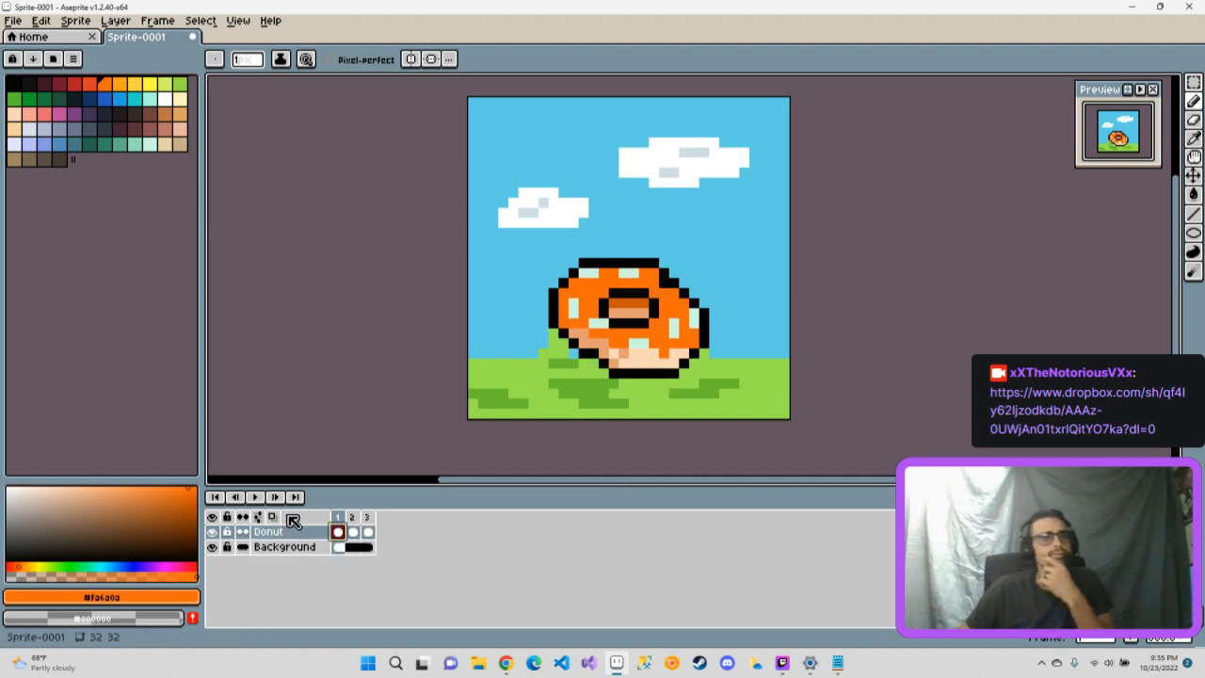
click(353, 517)
right_click(353, 517)
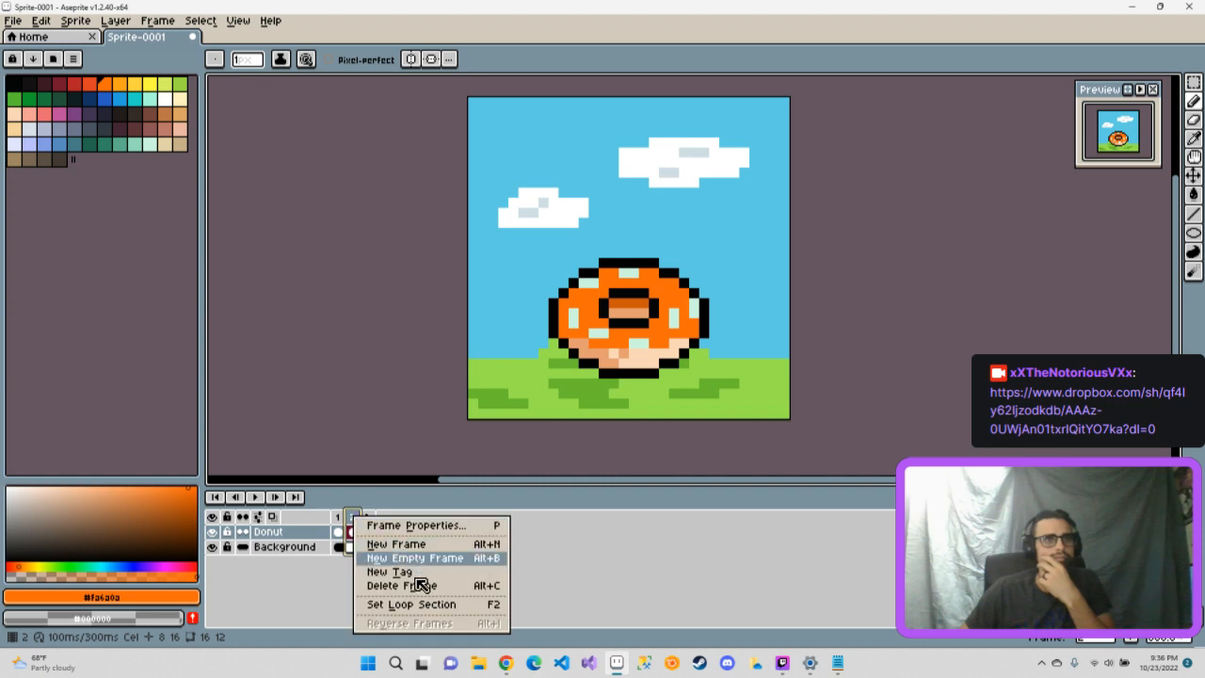
click(337, 516)
right_click(337, 517)
click(363, 526)
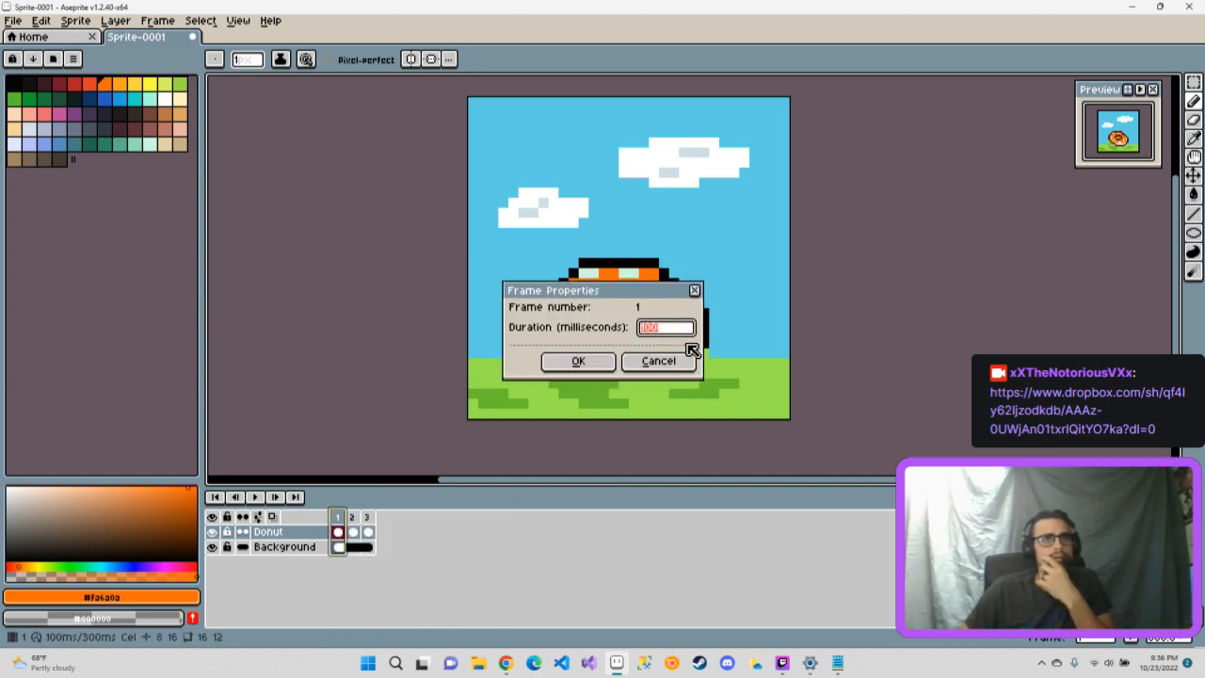
click(695, 291)
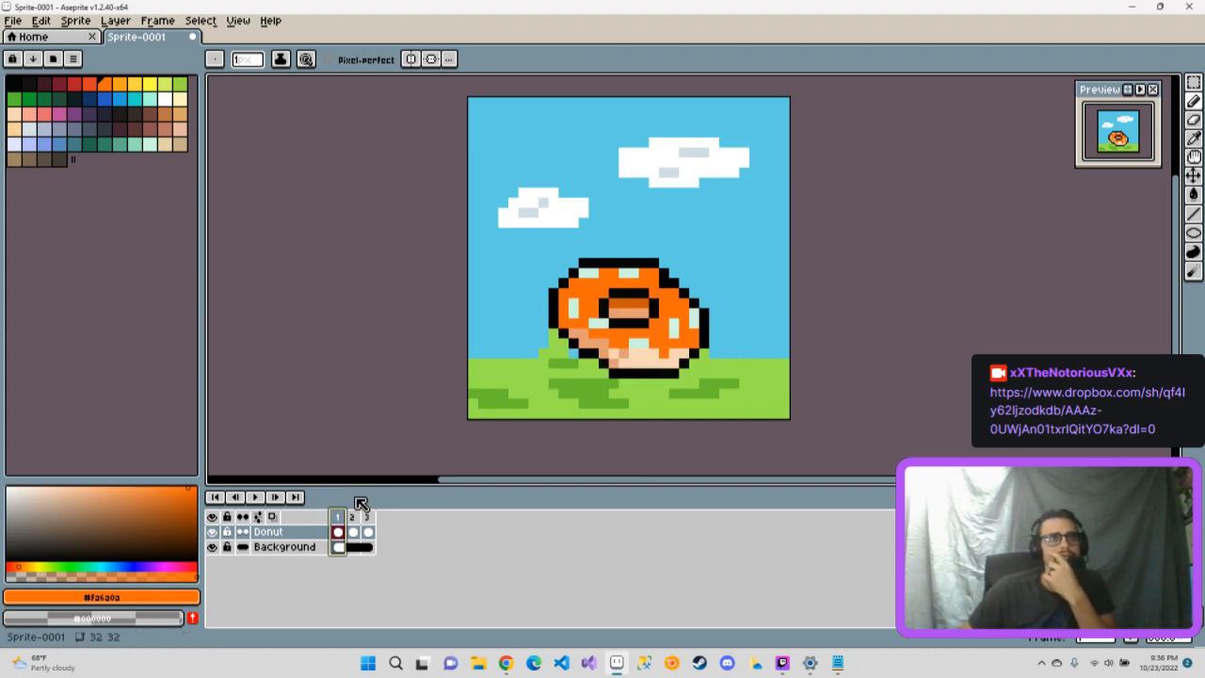
right_click(286, 533)
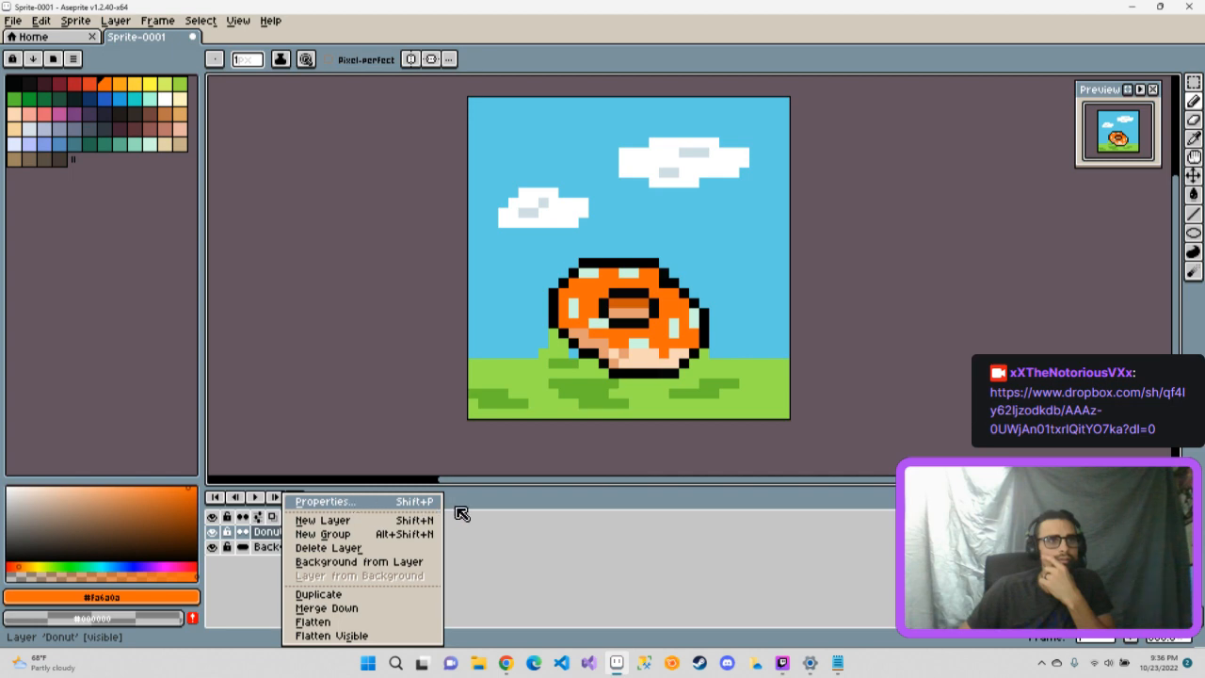
click(363, 504)
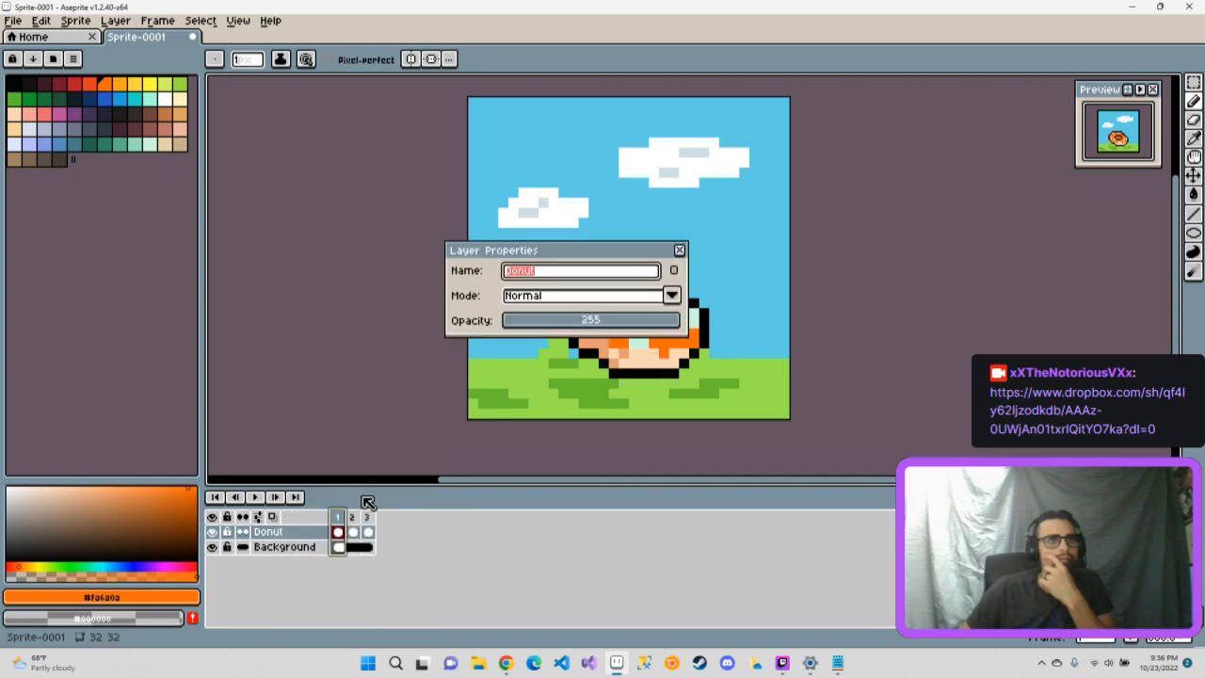
key(Return)
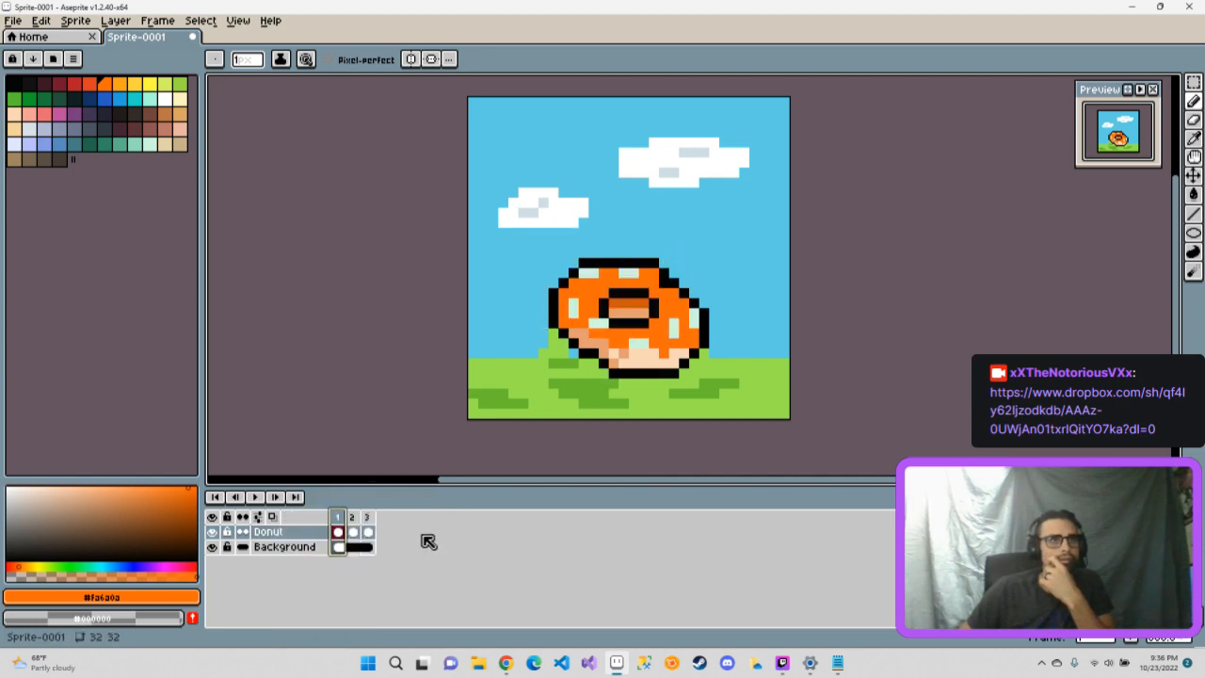
- Create a tag named Wiggle that spans frames 1 to 3 with the Forward animation direction
right_click(347, 518)
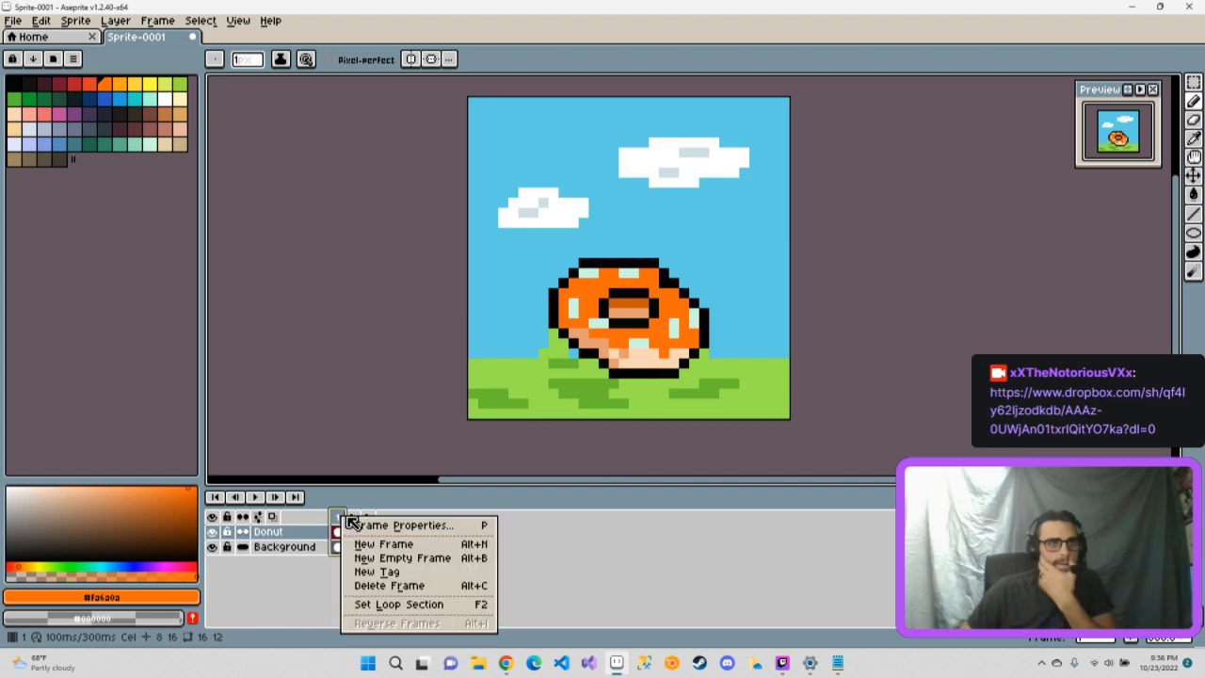
click(381, 572)
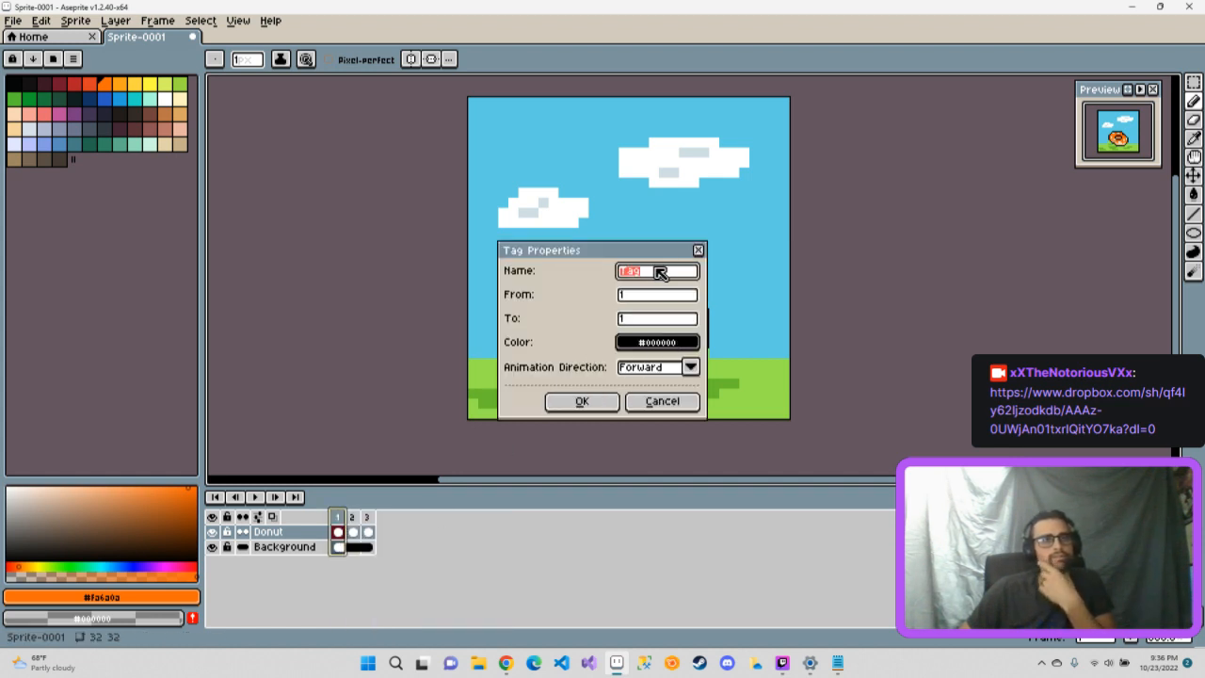
text(Wal)
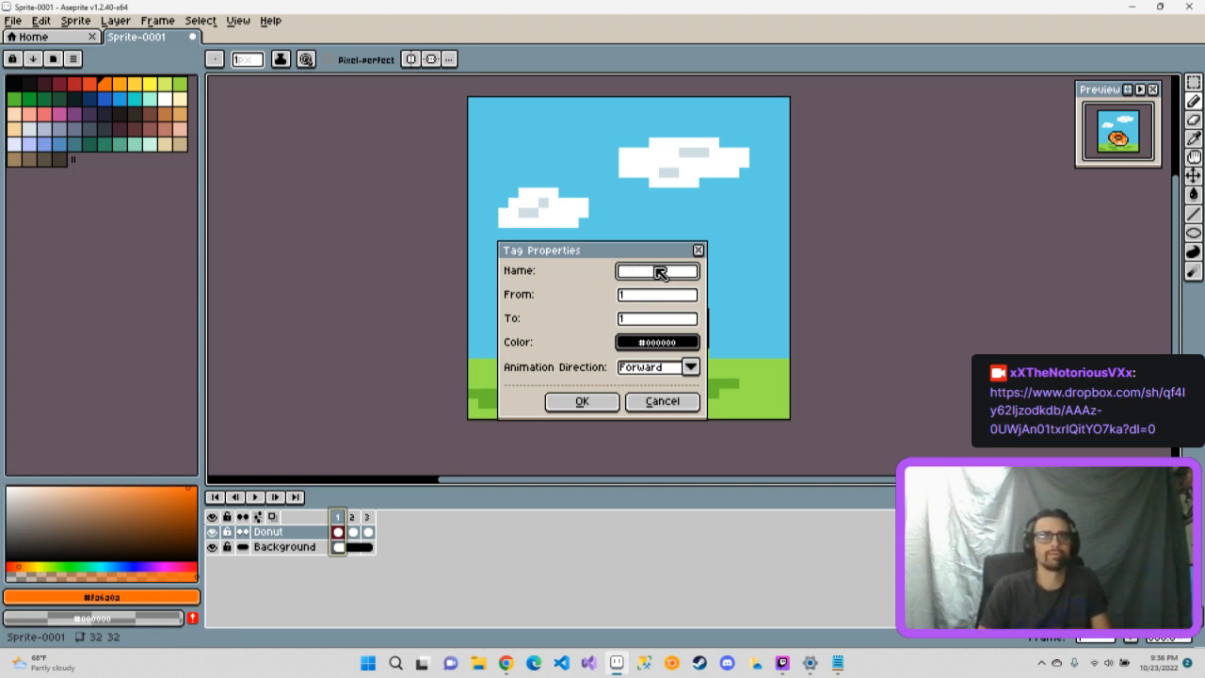
text(gle)
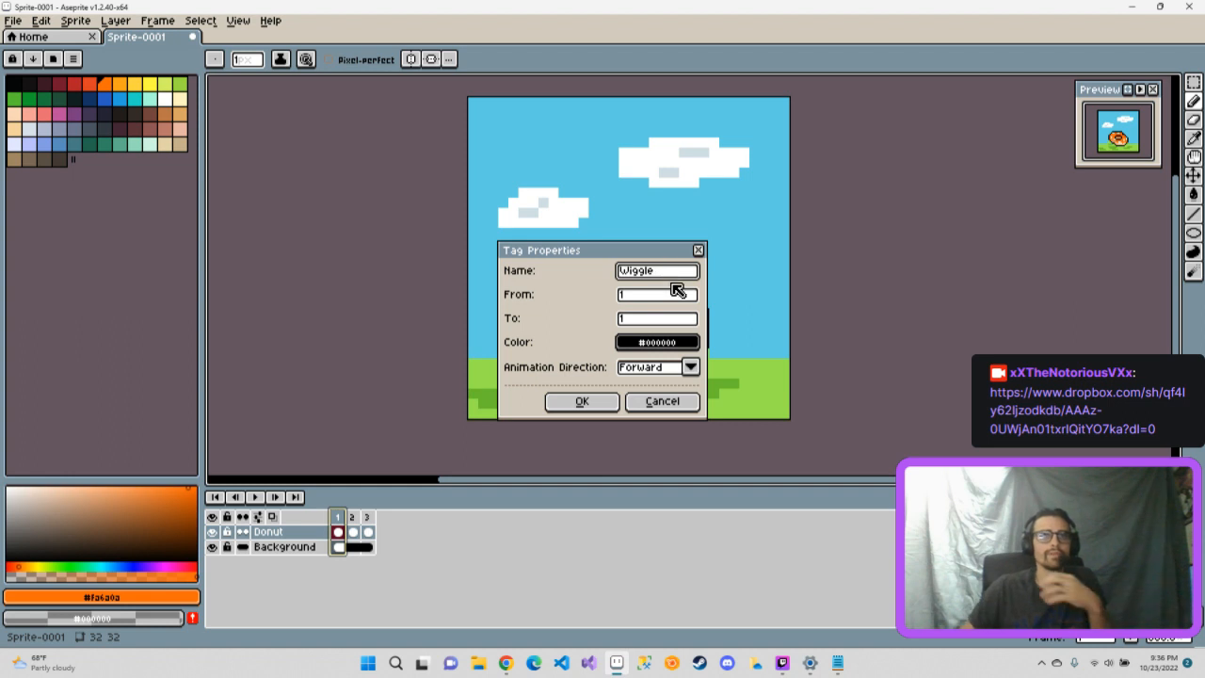
click(663, 323)
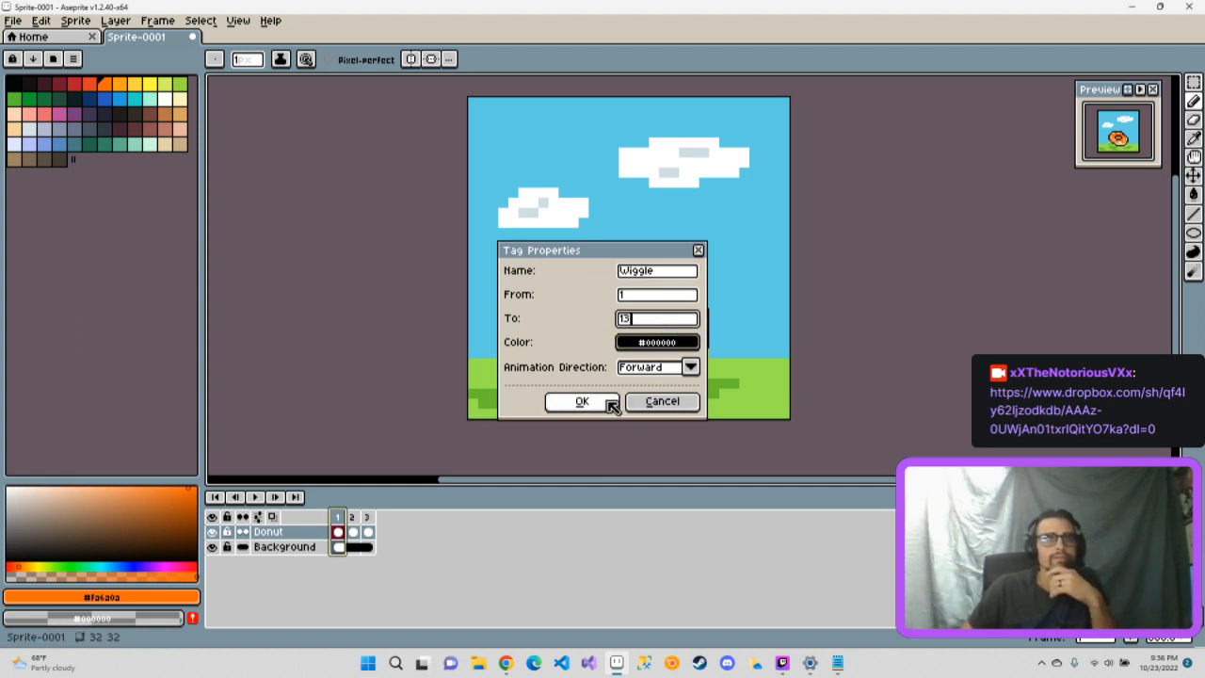
click(576, 401)
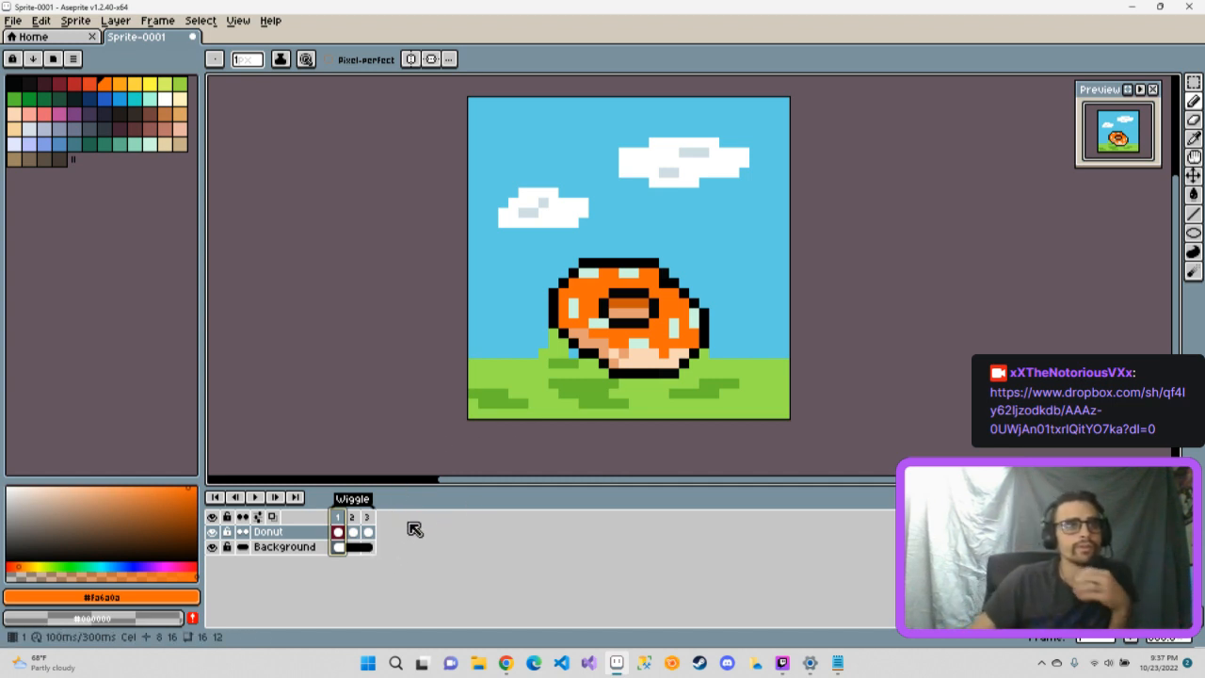
- Step back and forth through frames 1, 2 and 3, and play the Wiggle animation to examine the donut's movement
click(351, 531)
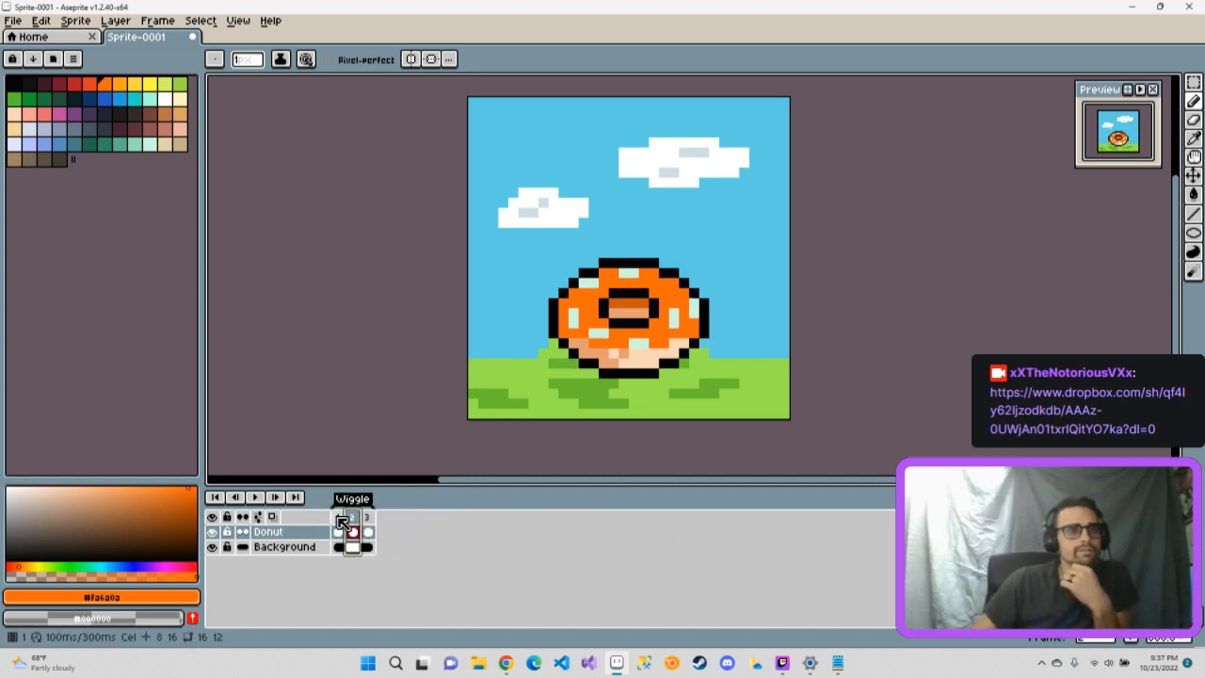
drag(350, 517, 336, 513)
click(357, 516)
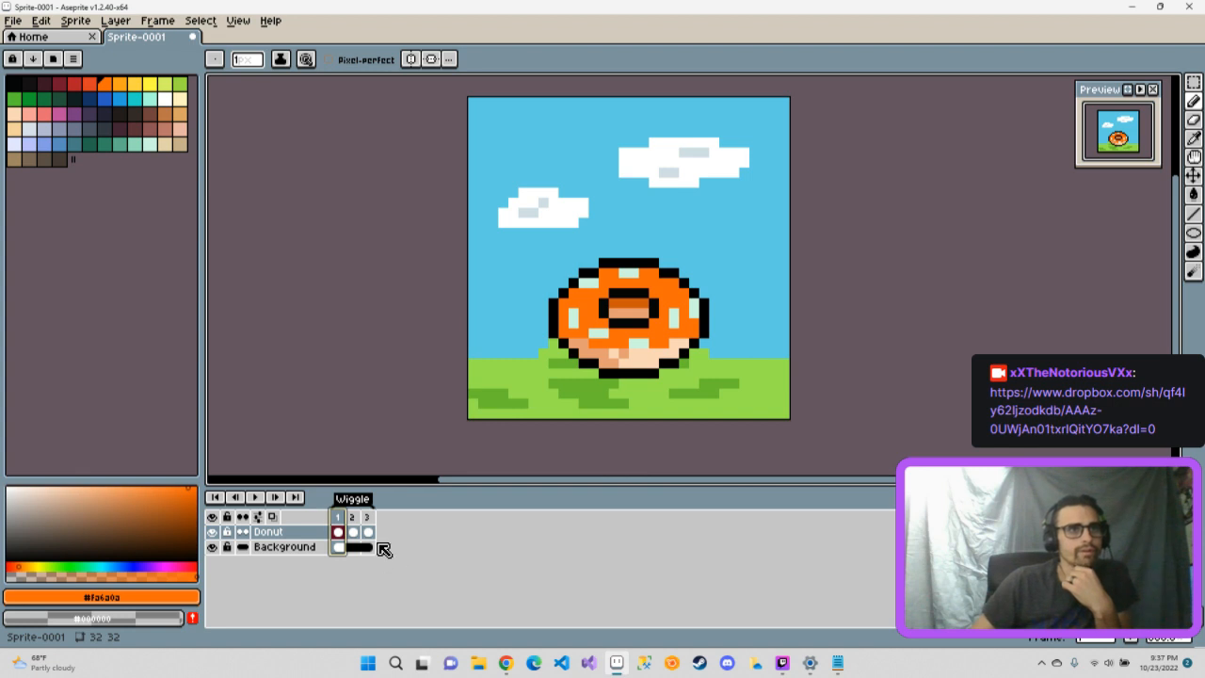
click(353, 515)
click(367, 516)
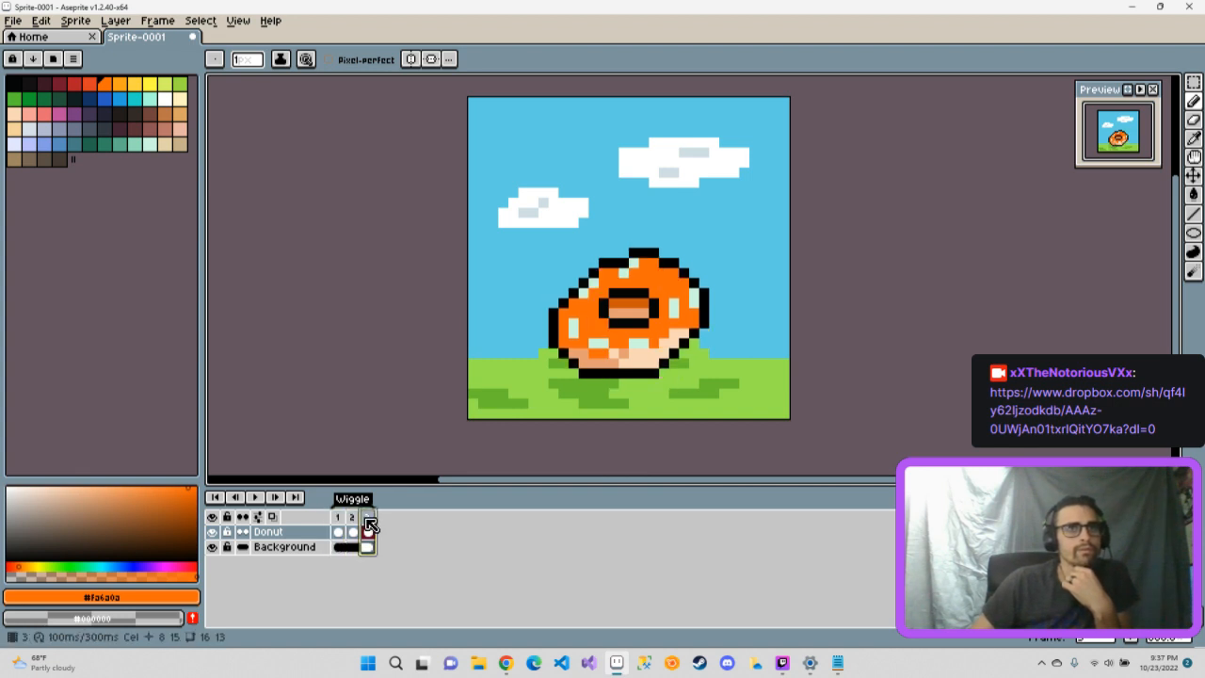
click(351, 518)
click(337, 517)
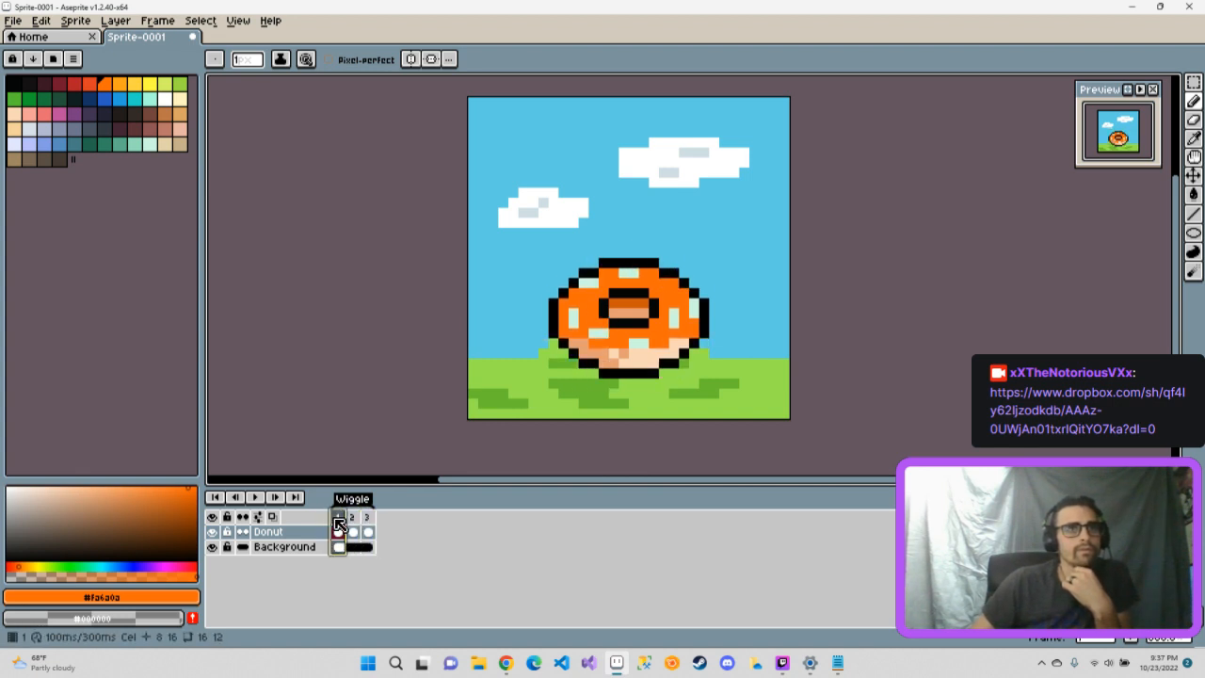
click(352, 518)
click(338, 517)
click(351, 517)
click(338, 515)
drag(345, 514, 361, 519)
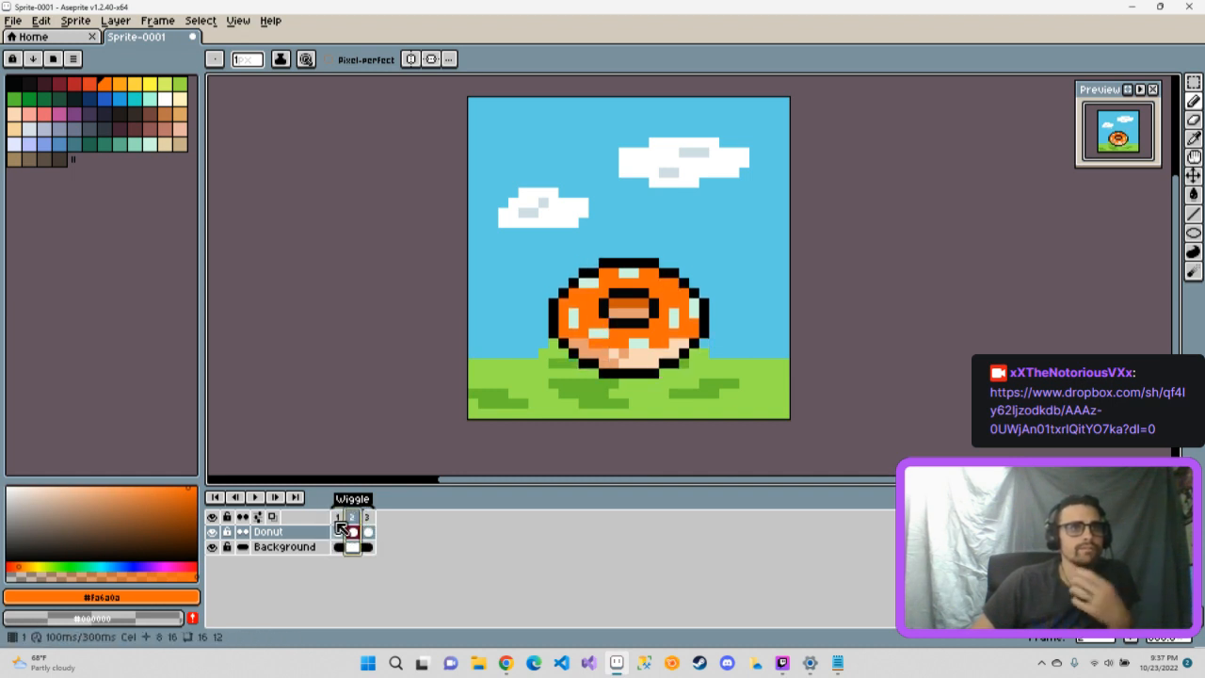
click(339, 515)
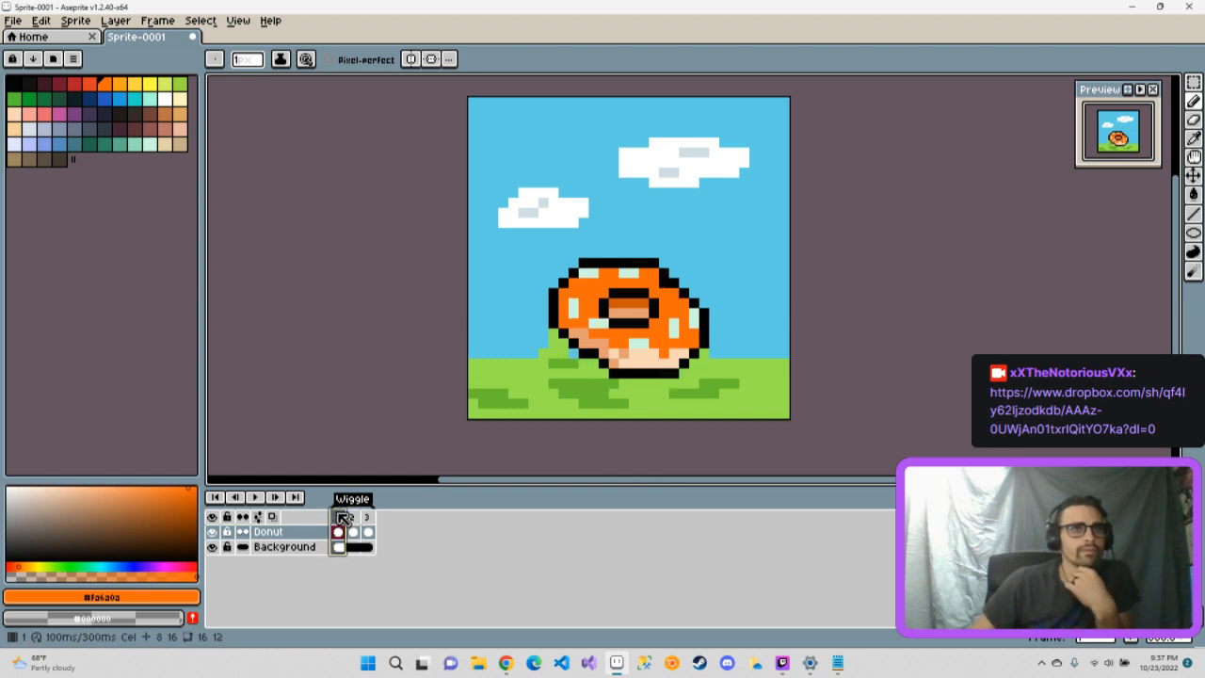
click(354, 516)
click(367, 518)
click(354, 518)
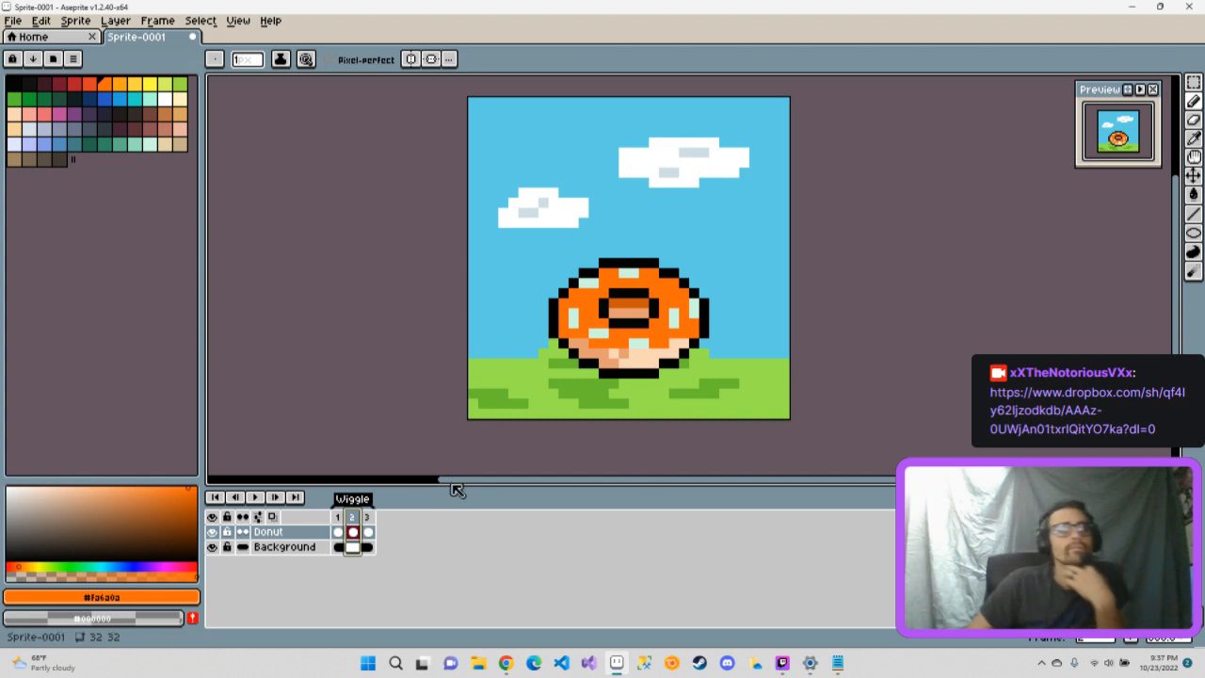
click(338, 518)
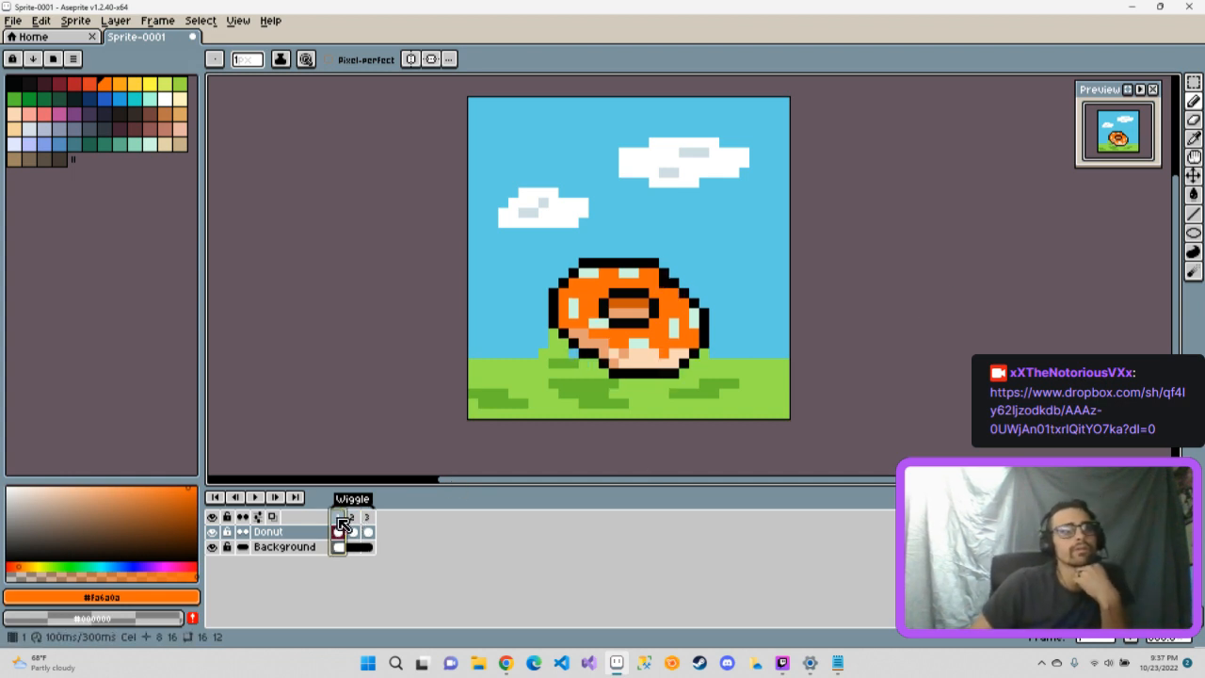
click(351, 531)
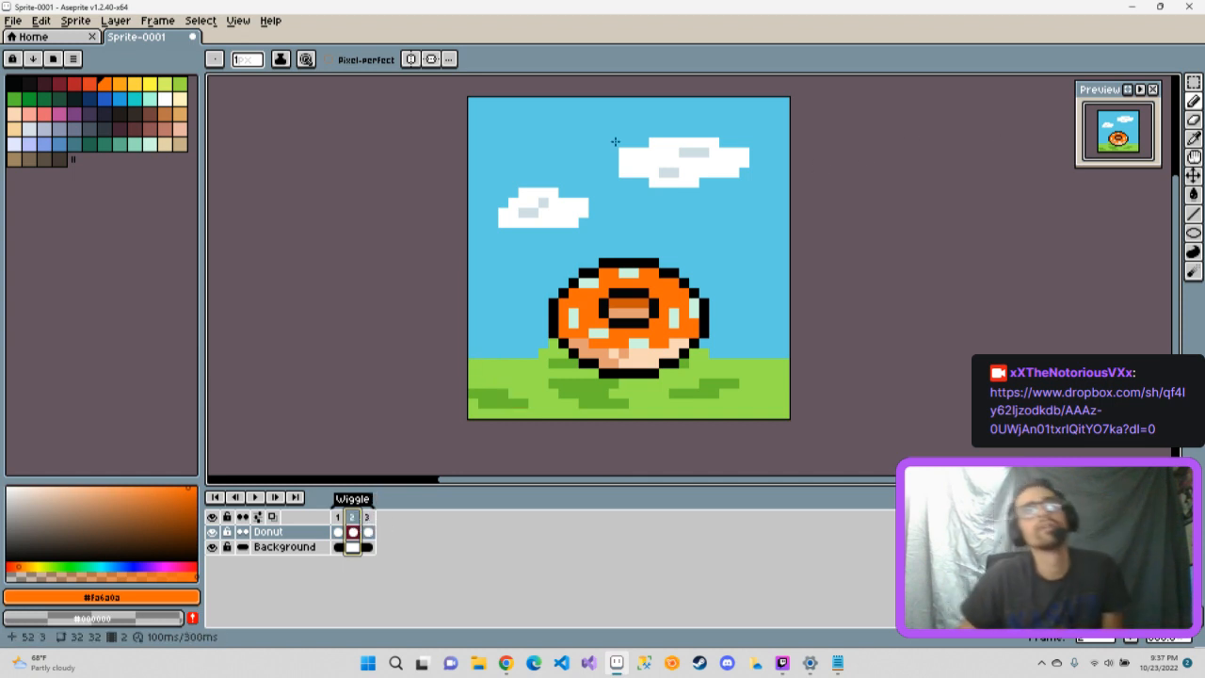
click(268, 500)
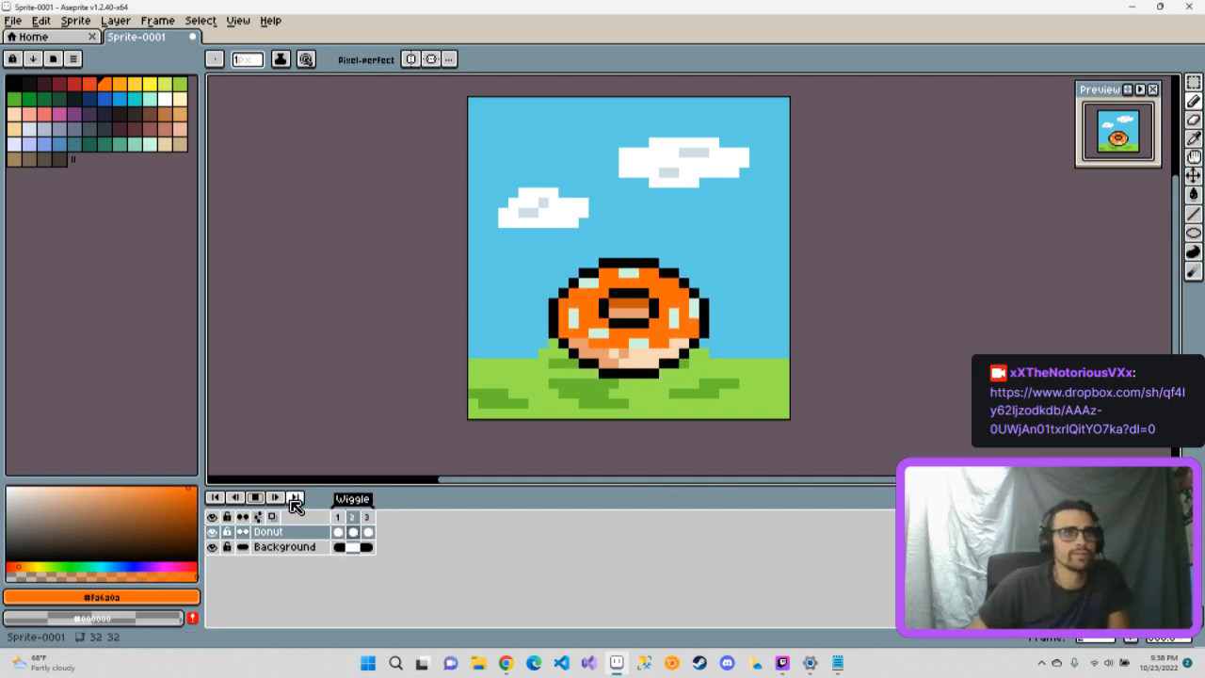
click(256, 497)
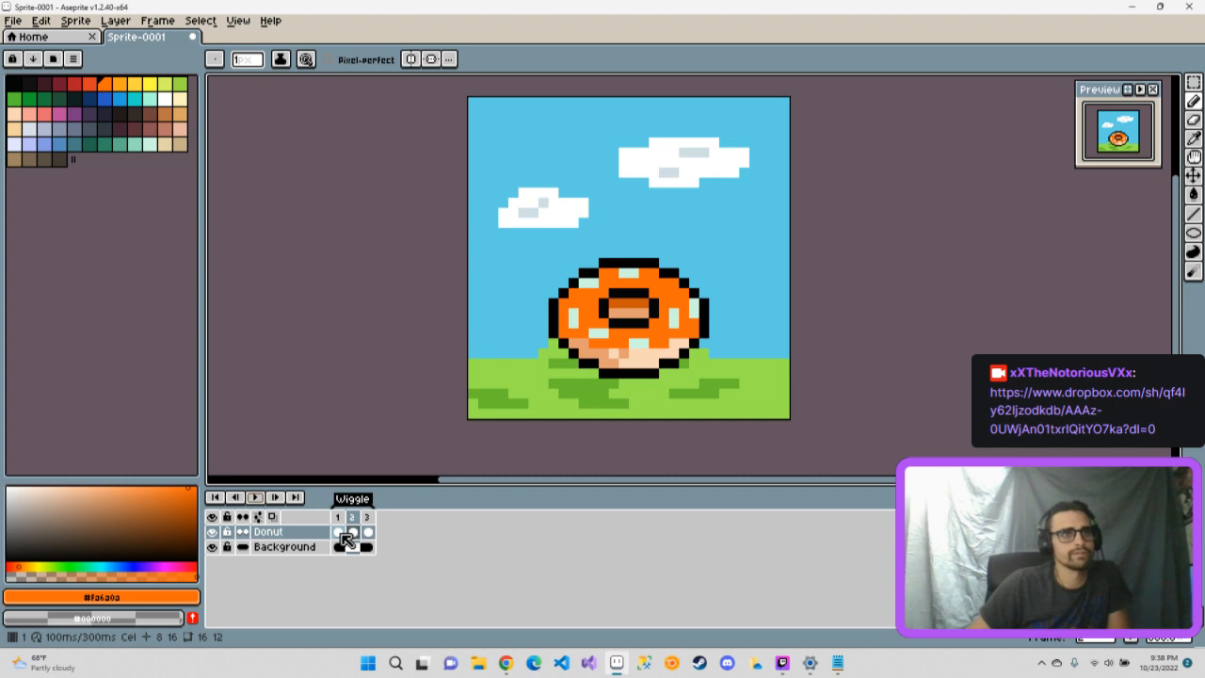
- Set frame 1's duration to 1000 milliseconds
click(341, 533)
right_click(348, 537)
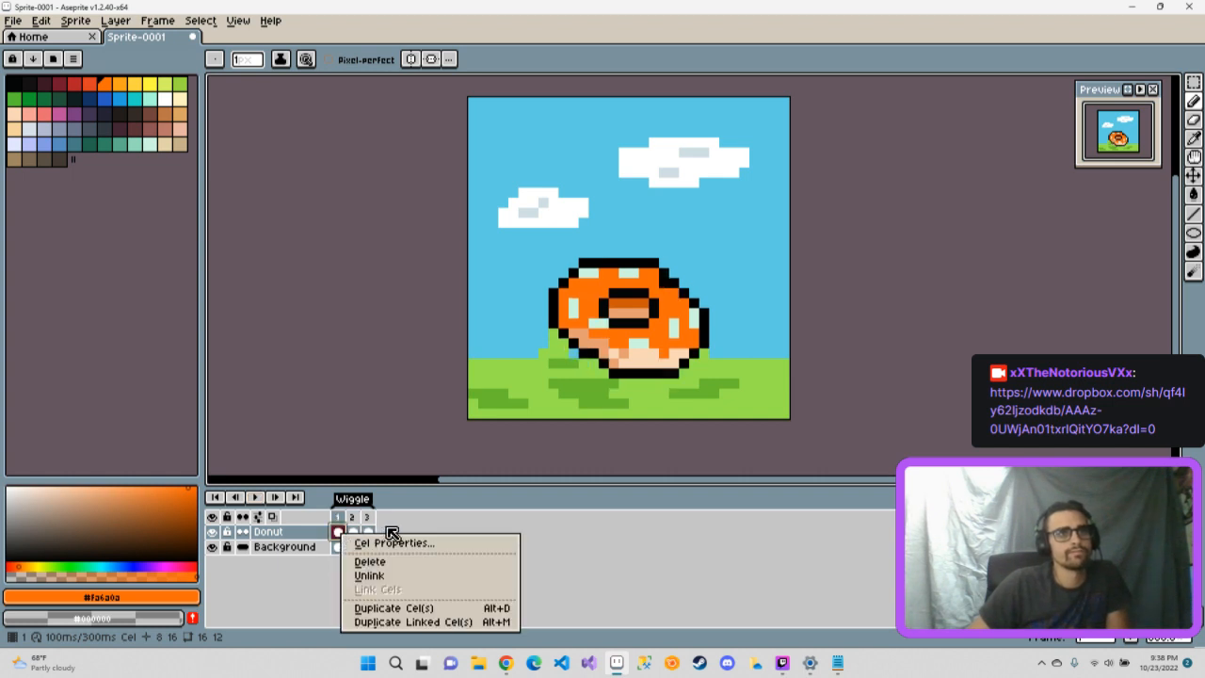
key(Escape)
right_click(337, 517)
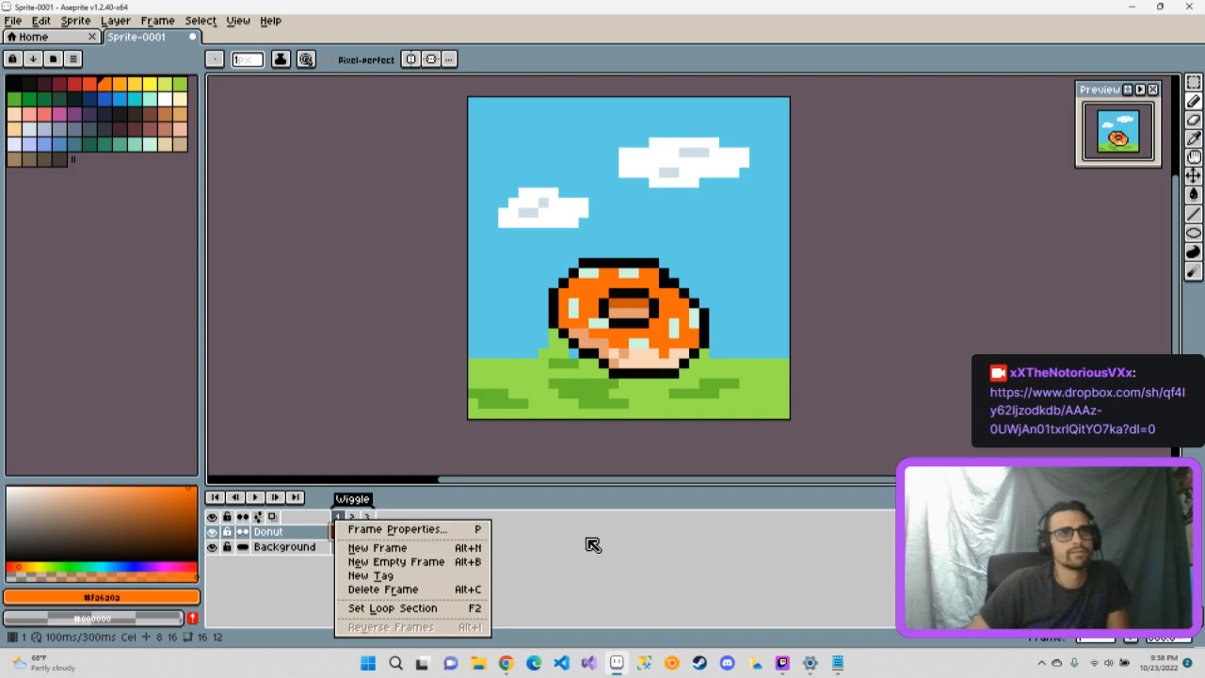
click(466, 531)
click(654, 335)
text(1000)
click(584, 363)
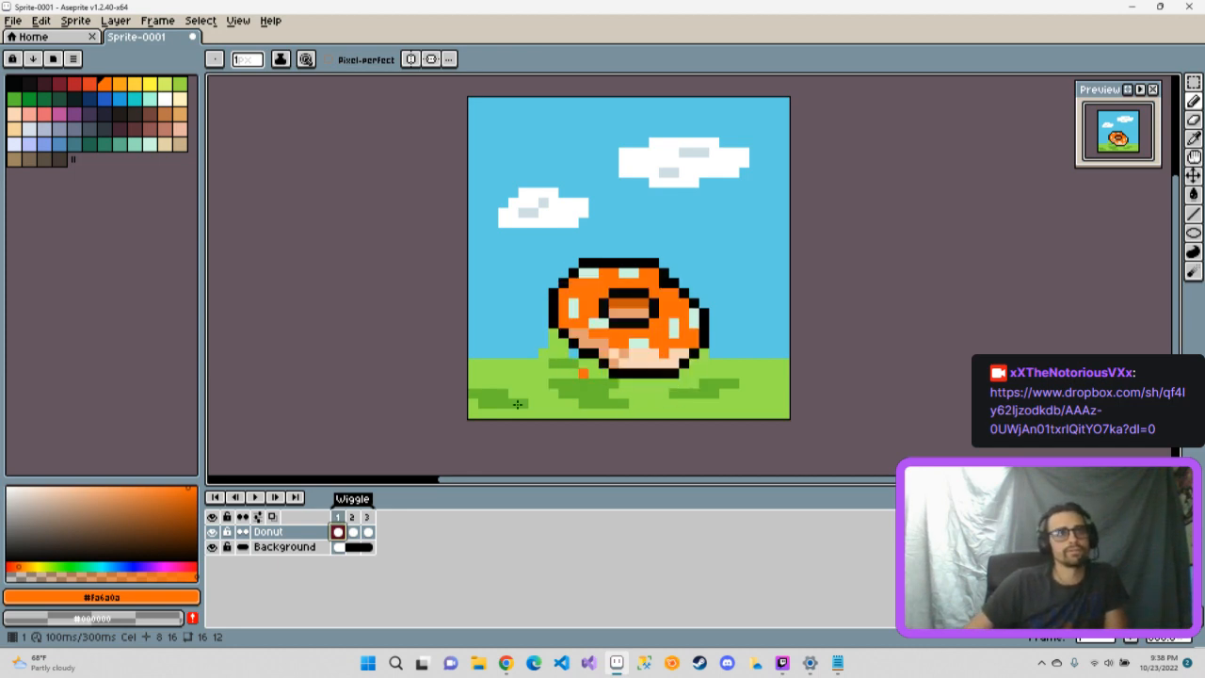
- Apply the 1000-millisecond duration to frames 1 to 3 together
drag(338, 517, 366, 523)
right_click(358, 525)
click(424, 525)
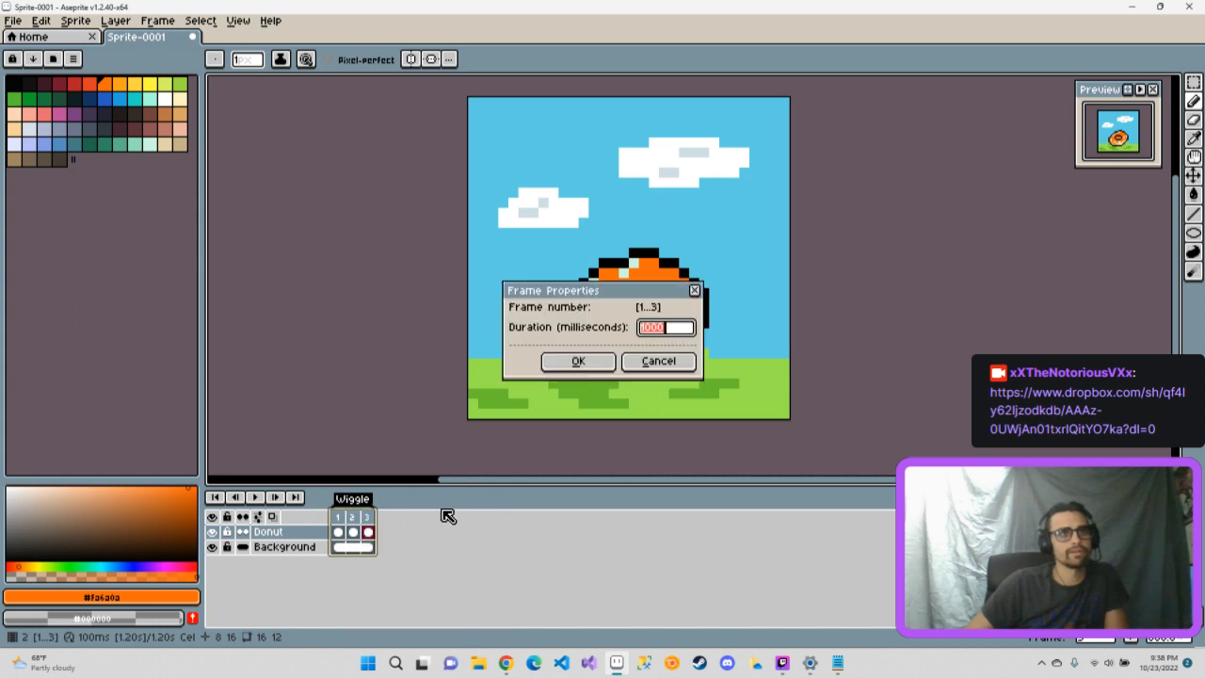
click(602, 366)
- Go through the three frames and play the animation from frame 1 to review its timing
click(341, 516)
click(353, 519)
click(368, 519)
click(339, 519)
click(255, 498)
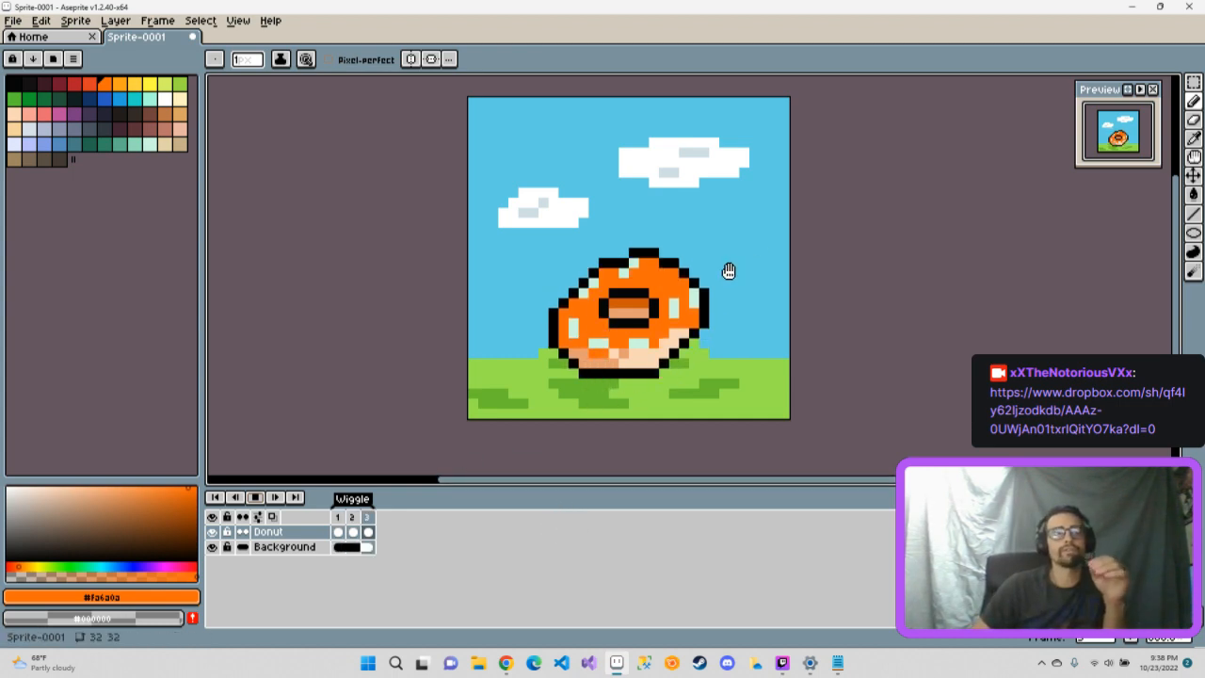
- Check frame 2's duration in its frame properties
click(346, 530)
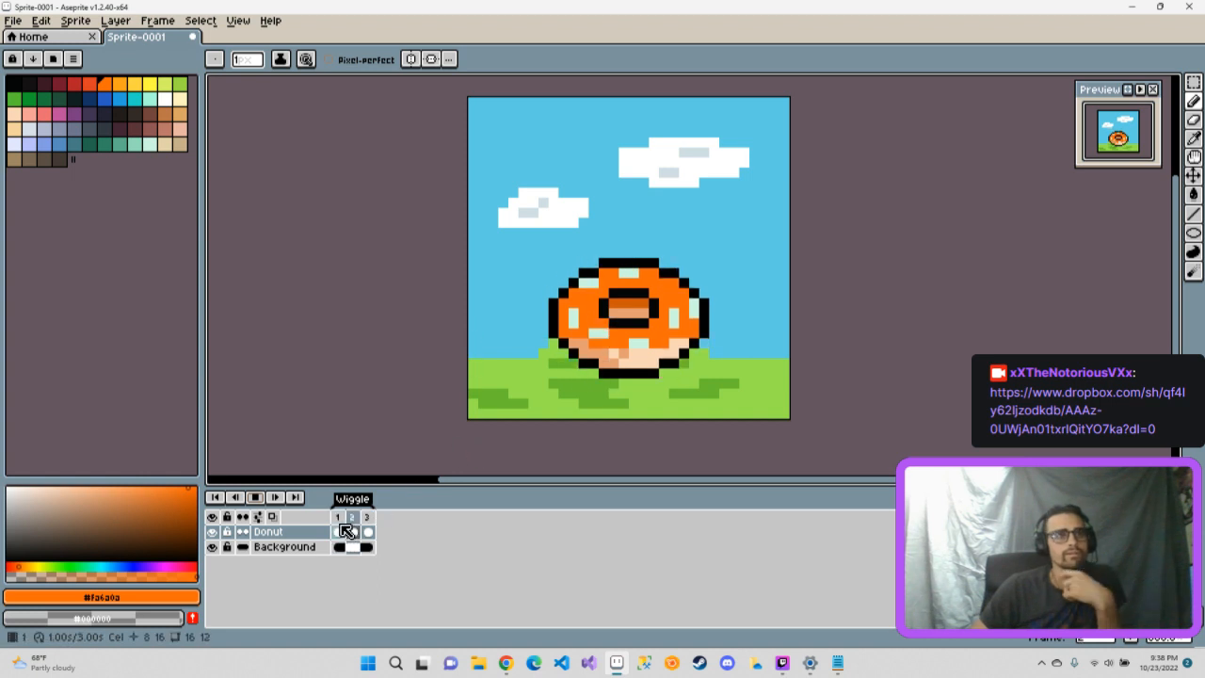
right_click(341, 521)
click(381, 529)
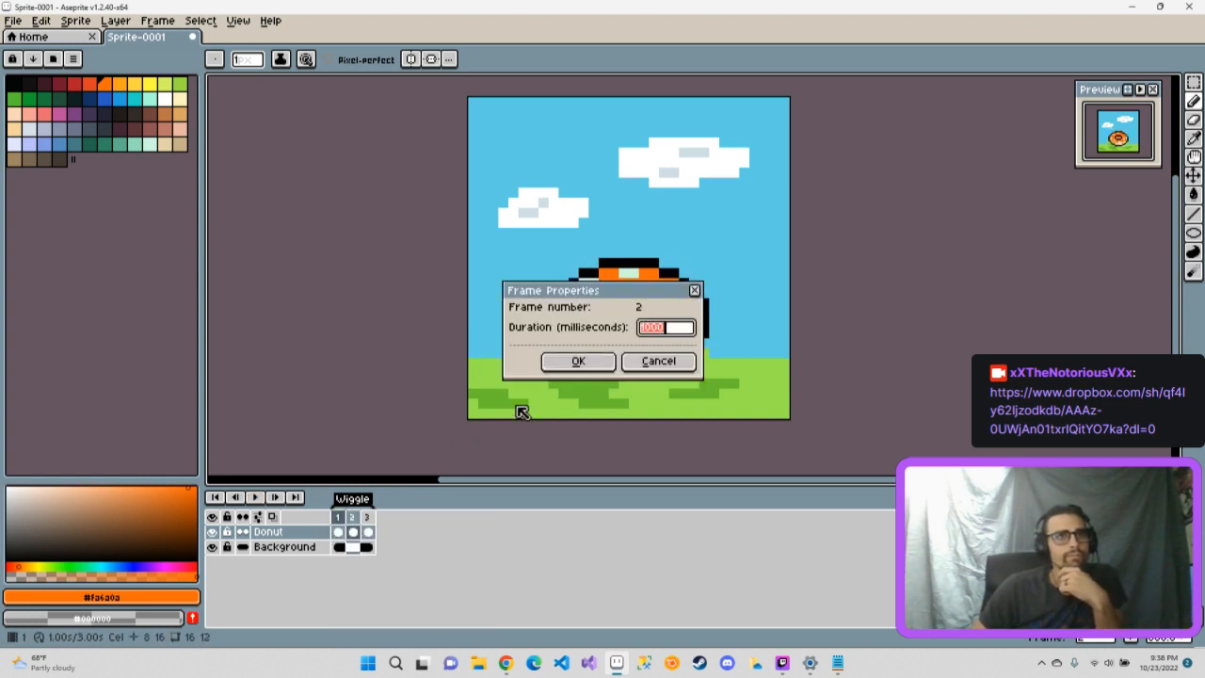
click(612, 364)
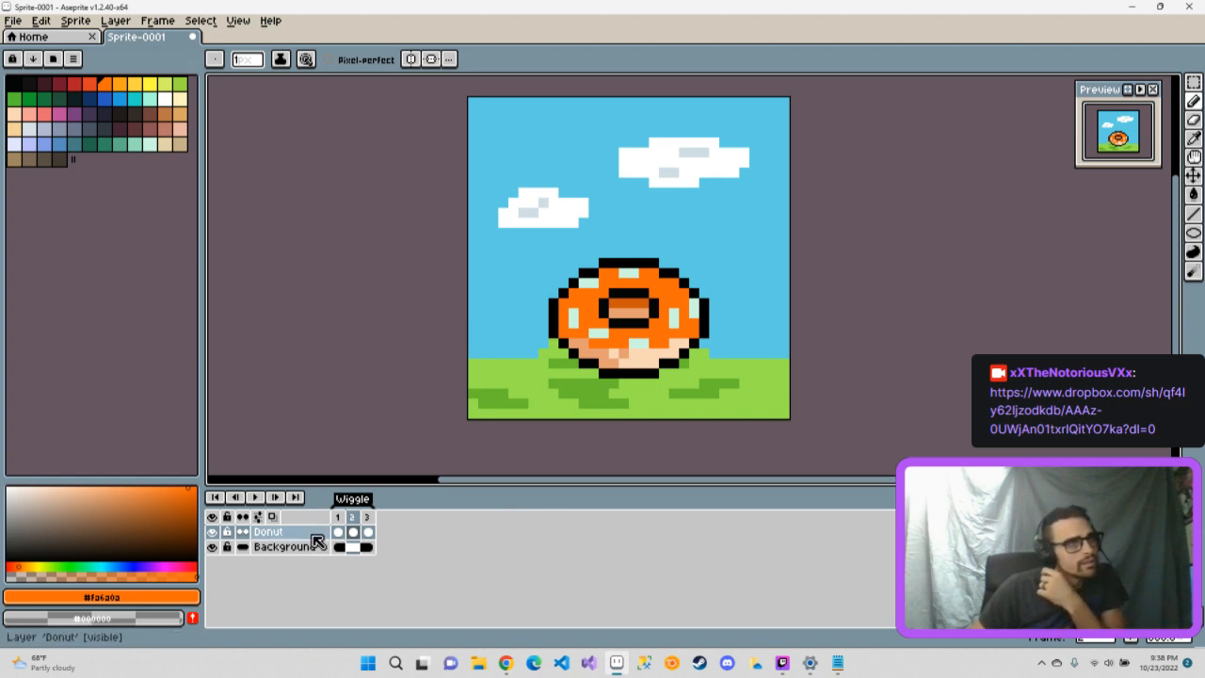
right_click(255, 498)
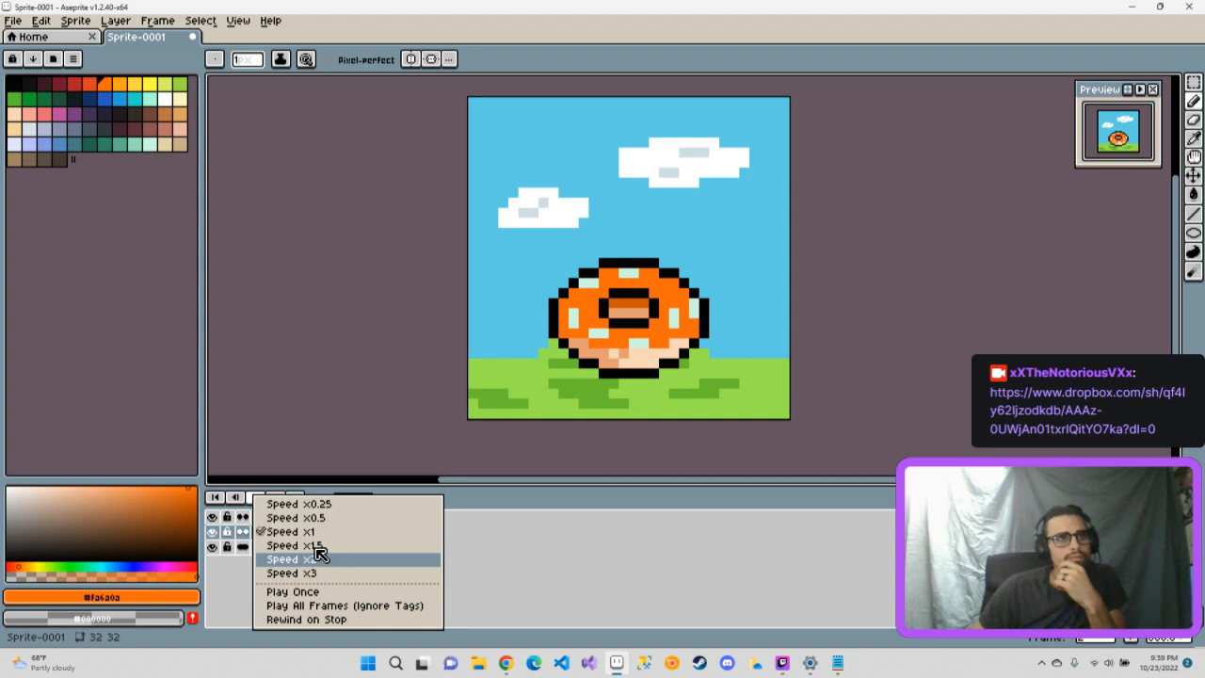
click(567, 546)
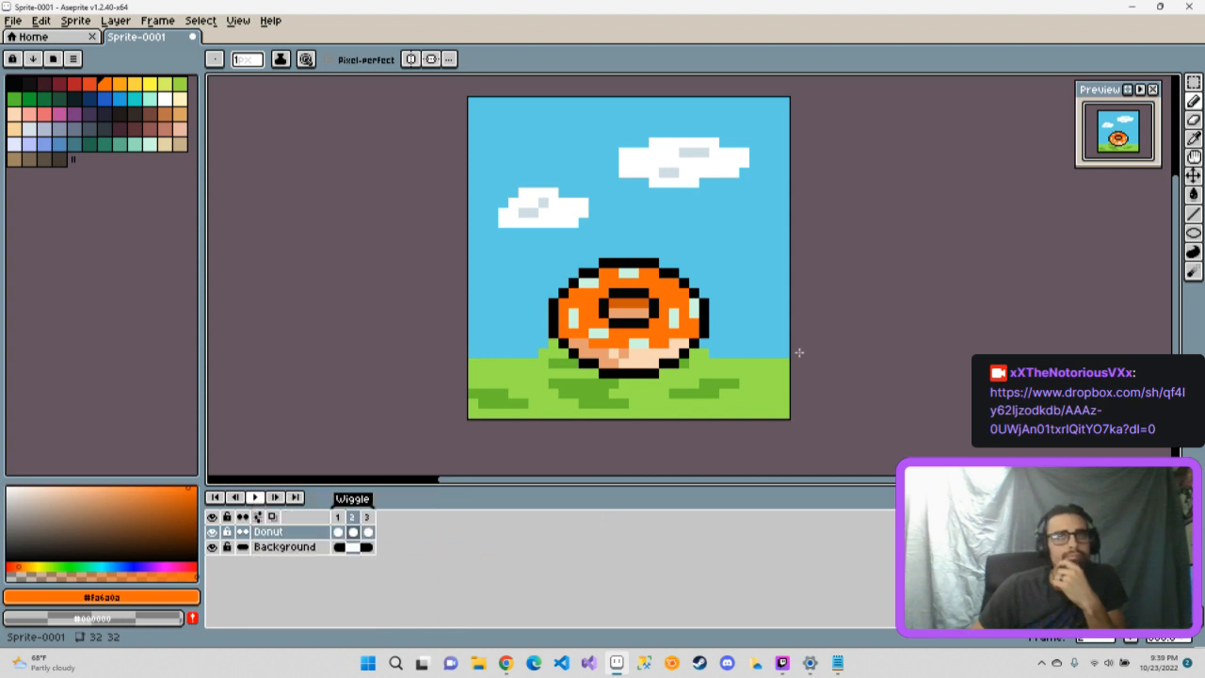
right_click(1141, 90)
click(1093, 320)
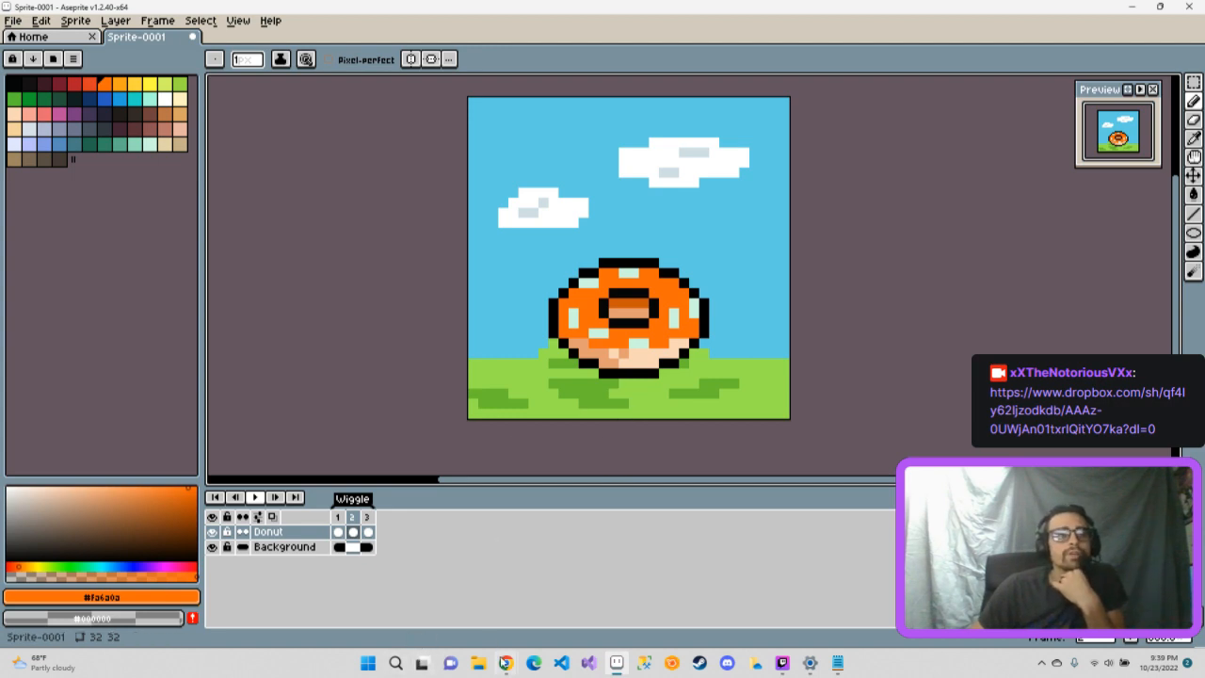
- Switch to the Aseprite animation tutorial video on YouTube in Chrome
mouse_move(506, 662)
click(518, 602)
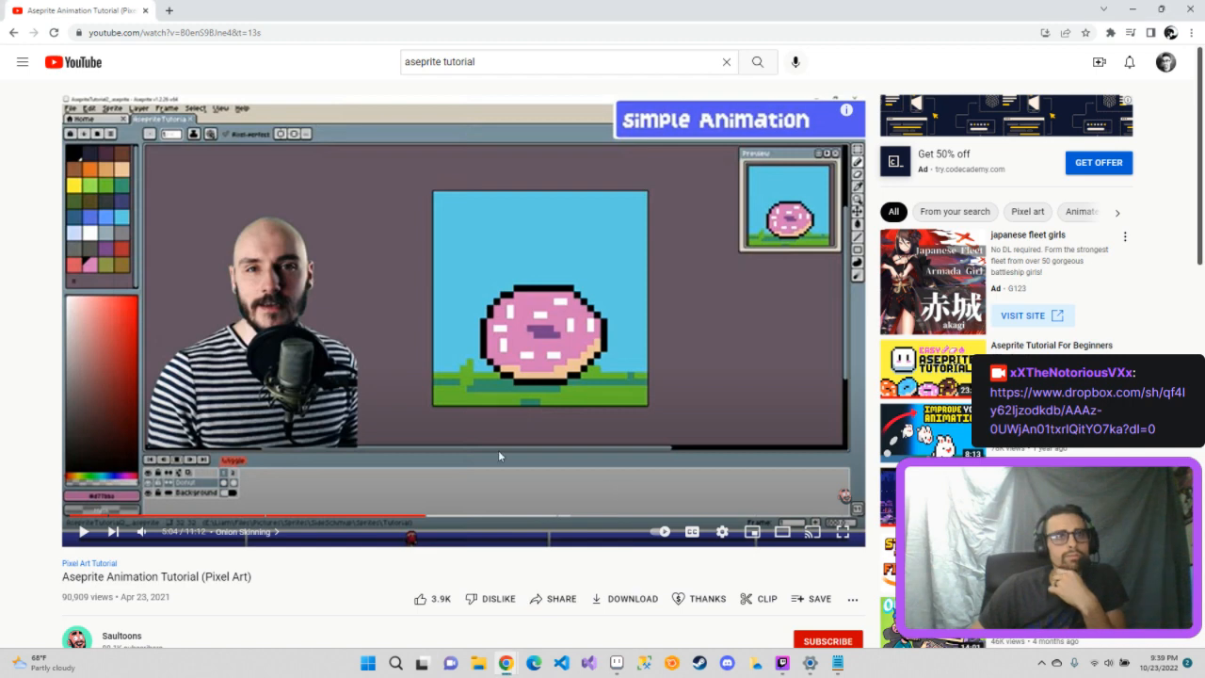
- Rewind the tutorial video to the part on the tag's animation direction and return to Aseprite
click(421, 516)
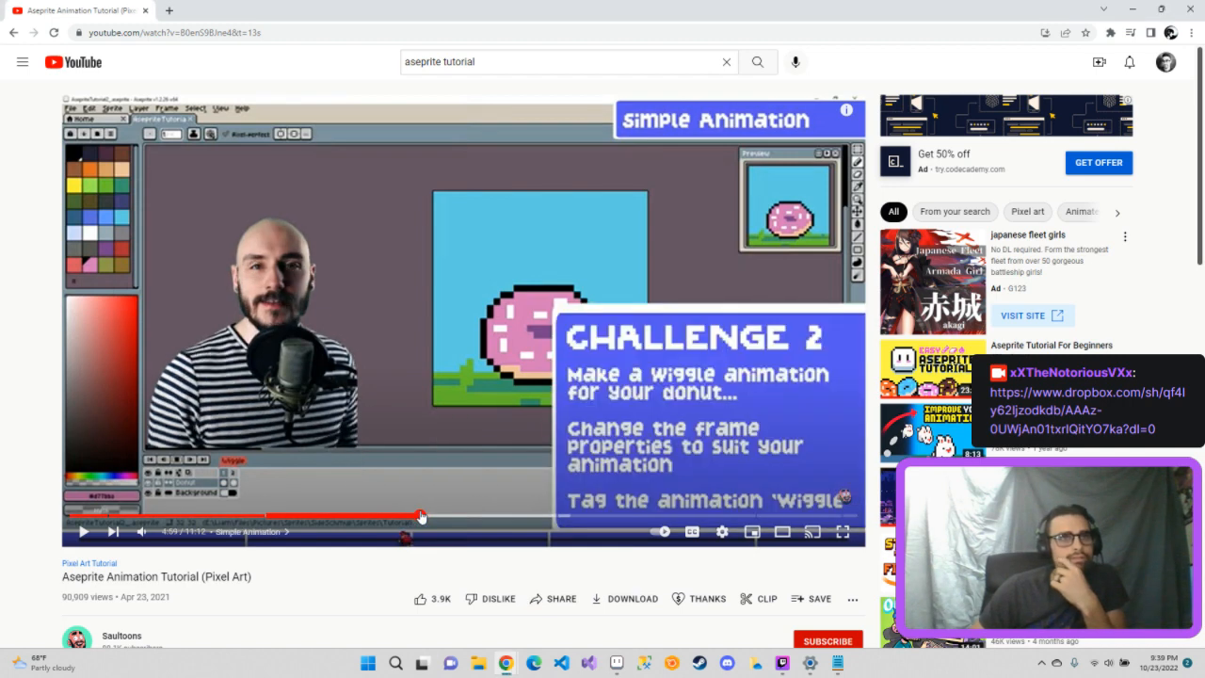
click(410, 517)
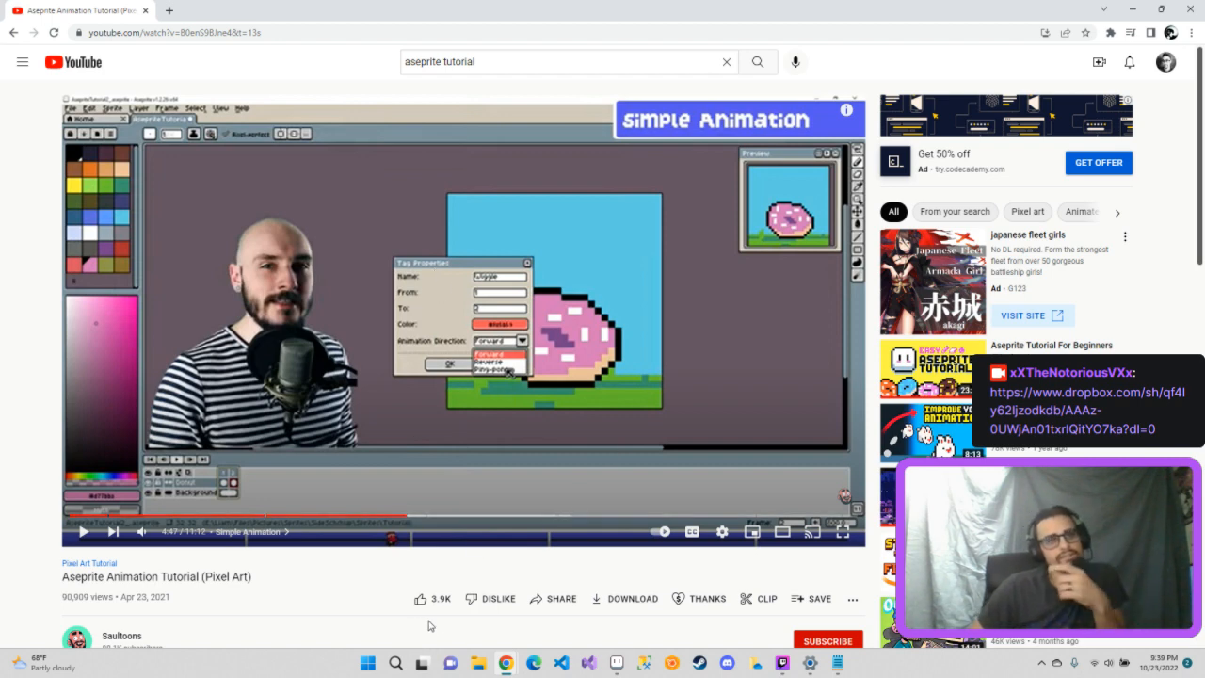
click(617, 663)
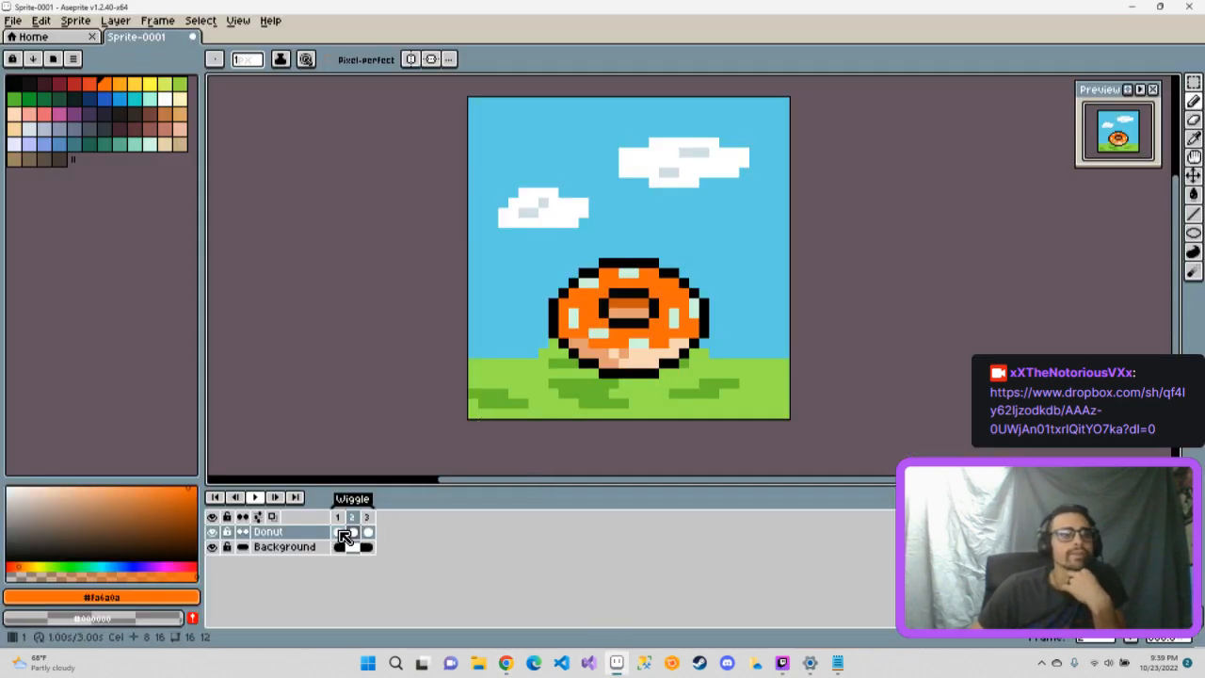
- Set the Wiggle tag's animation direction to Ping-pong and play the animation
right_click(352, 537)
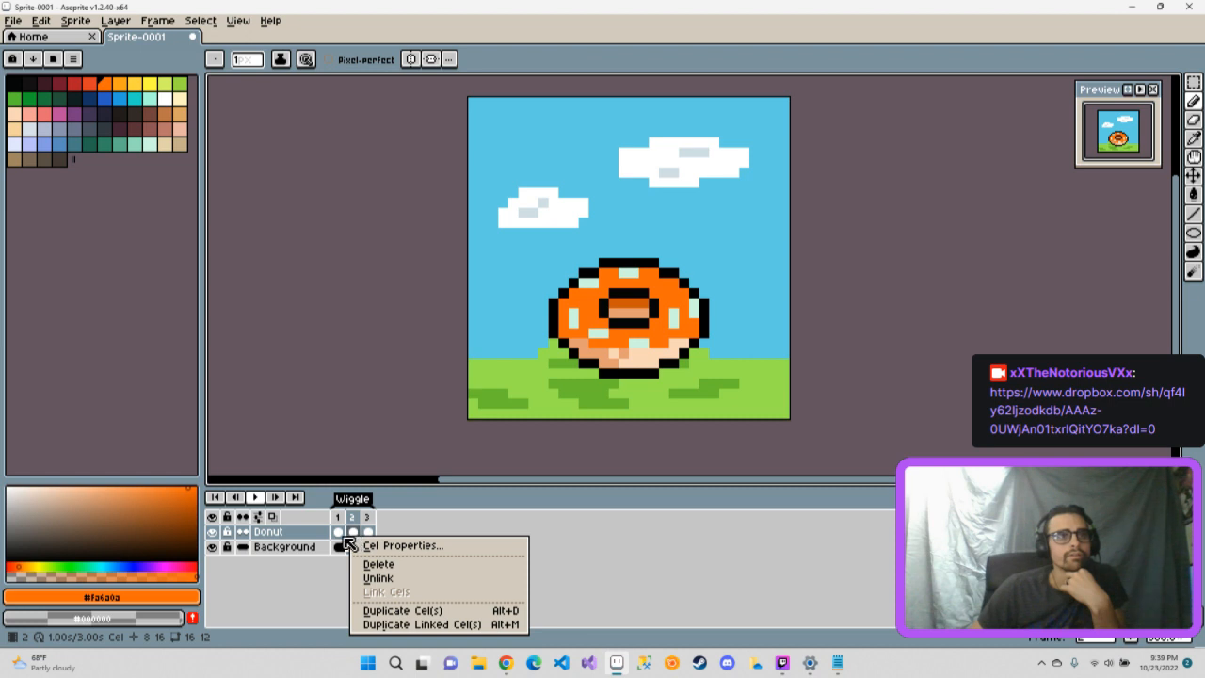
click(350, 504)
right_click(352, 500)
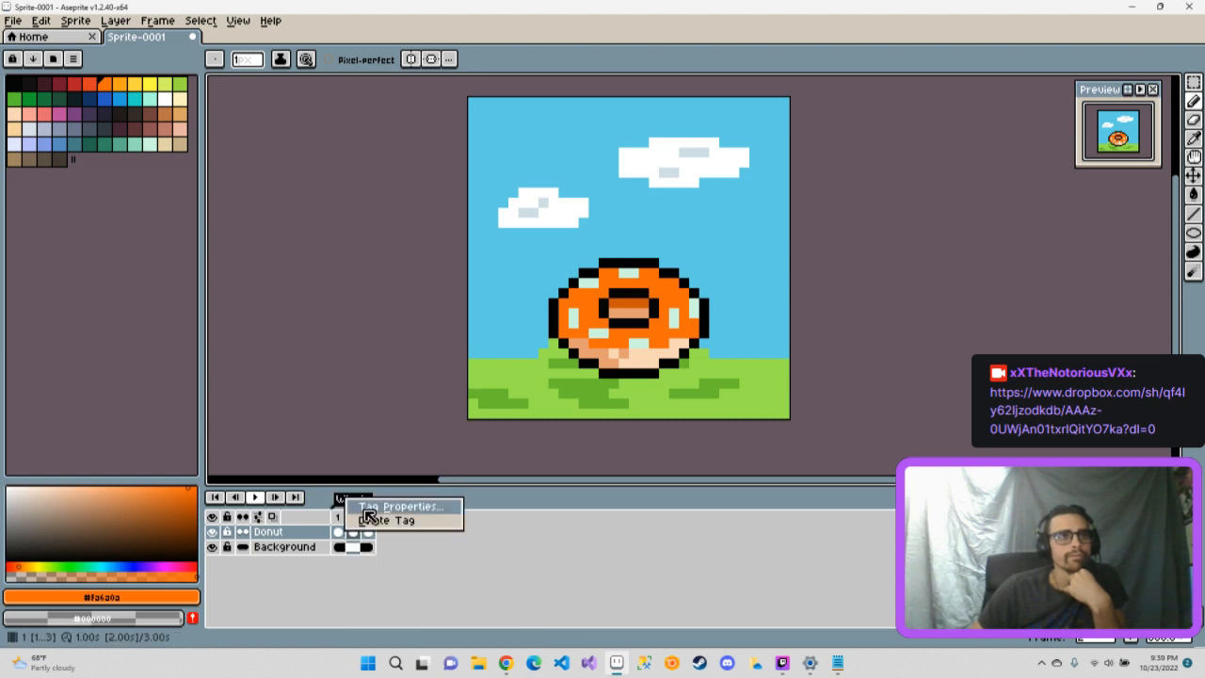
click(386, 505)
click(690, 367)
click(676, 410)
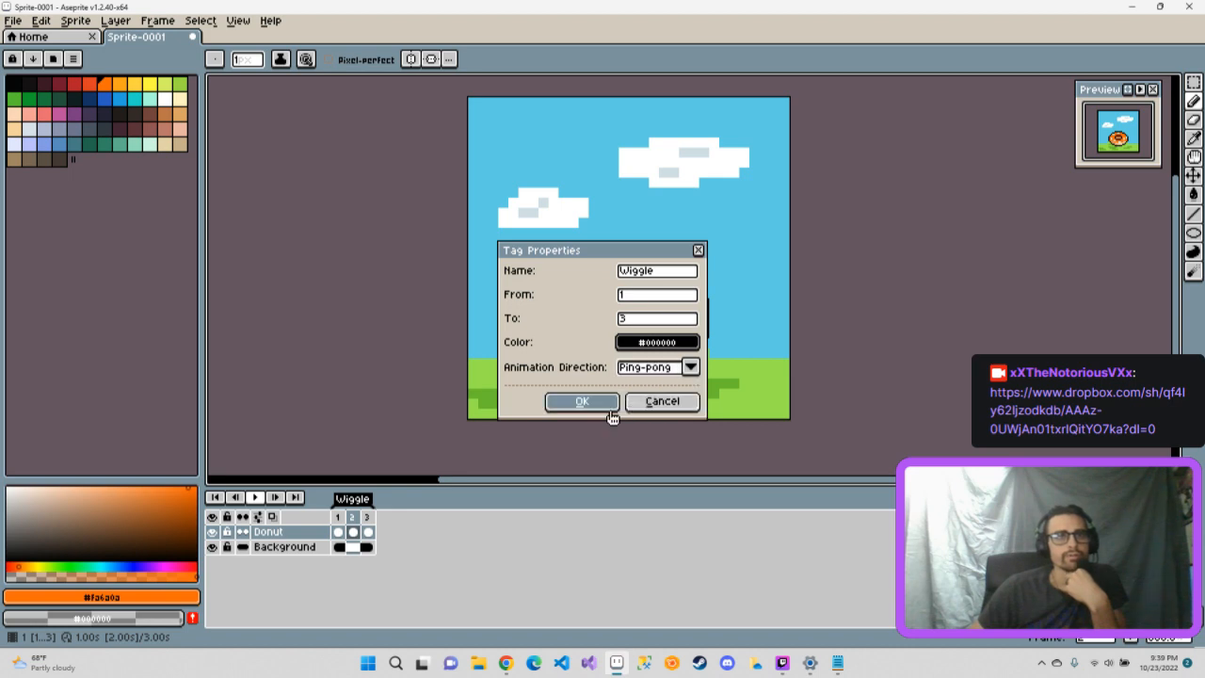
click(602, 403)
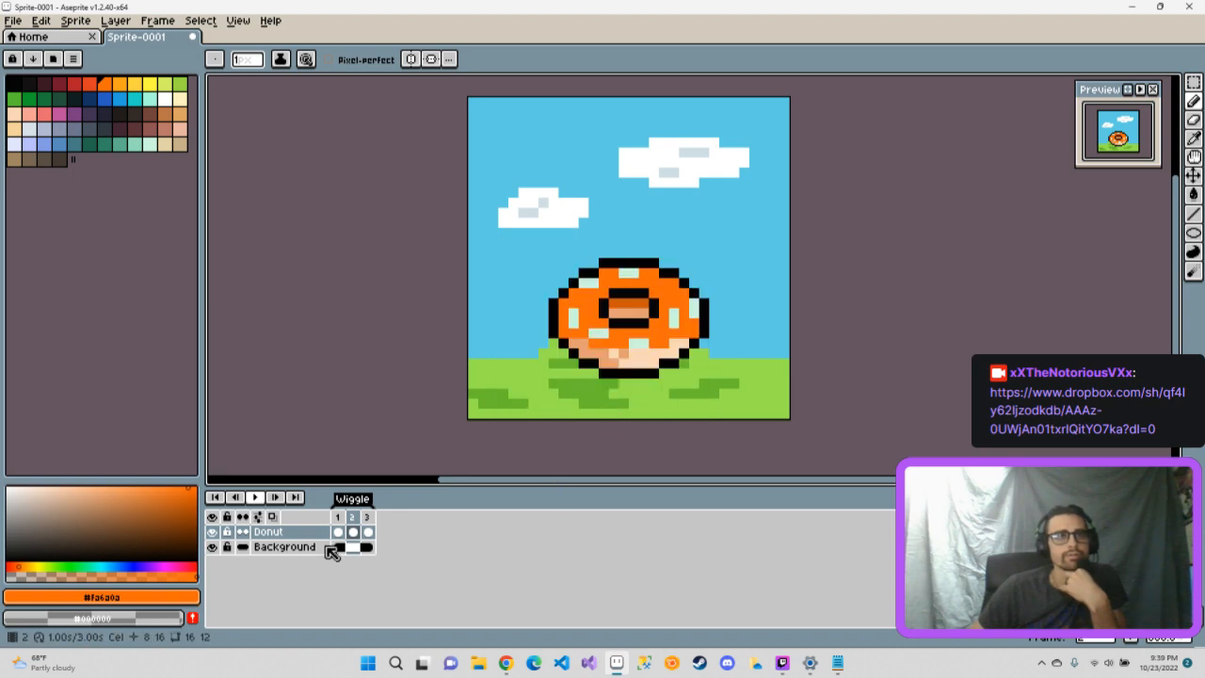
click(261, 499)
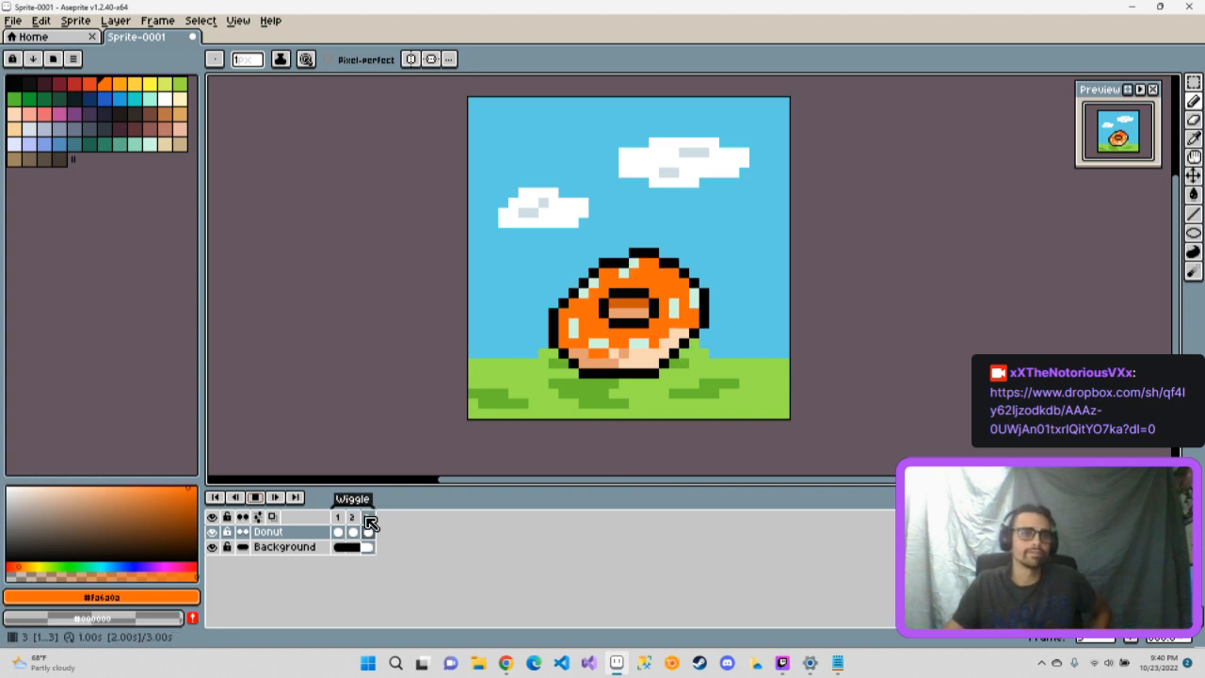
- Set frame 1's duration to 500 milliseconds and play the animation again
drag(335, 520, 365, 519)
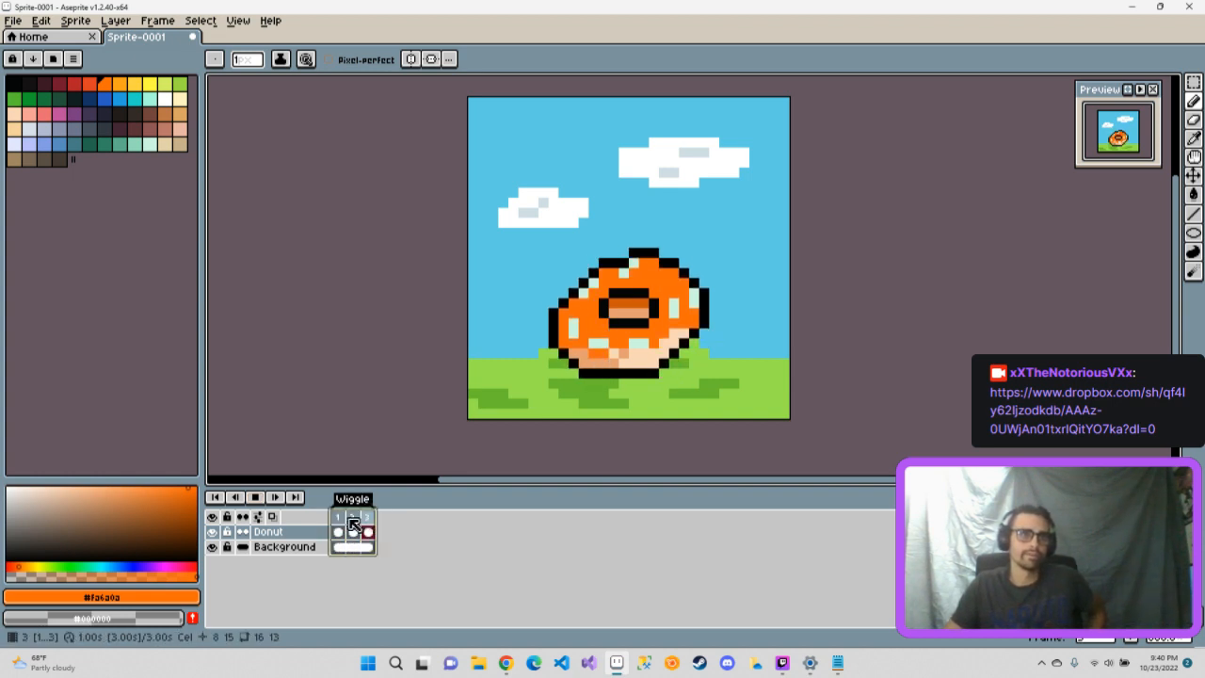
right_click(352, 524)
click(396, 528)
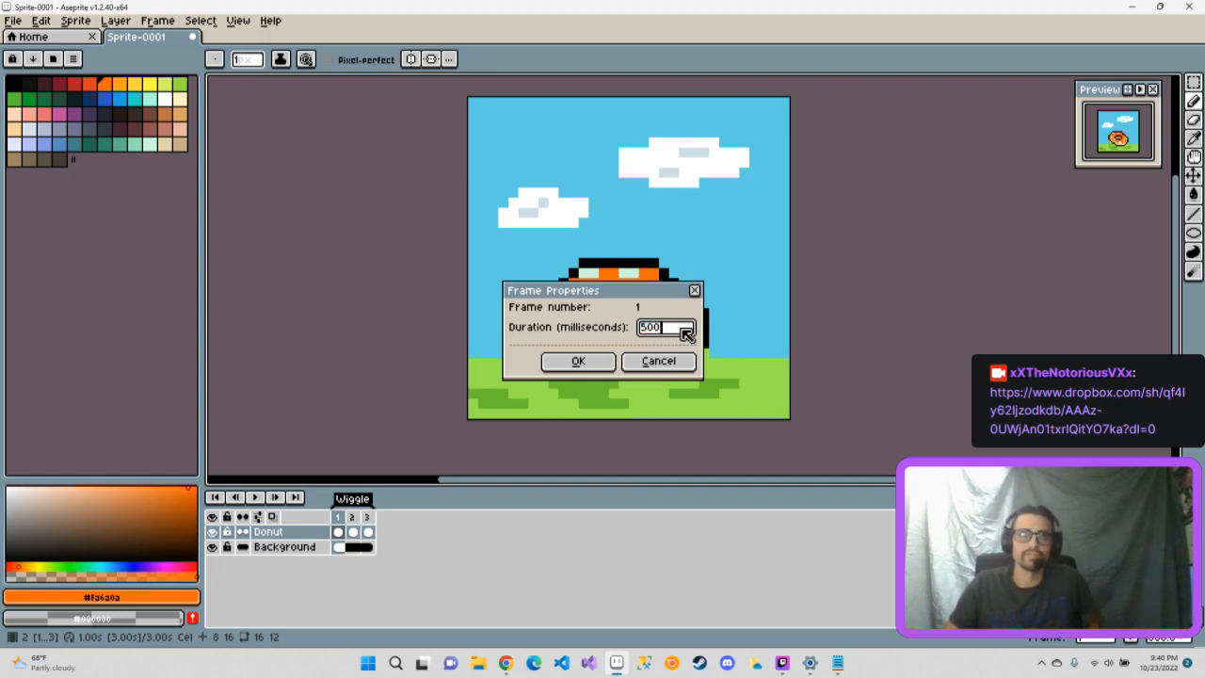
click(578, 362)
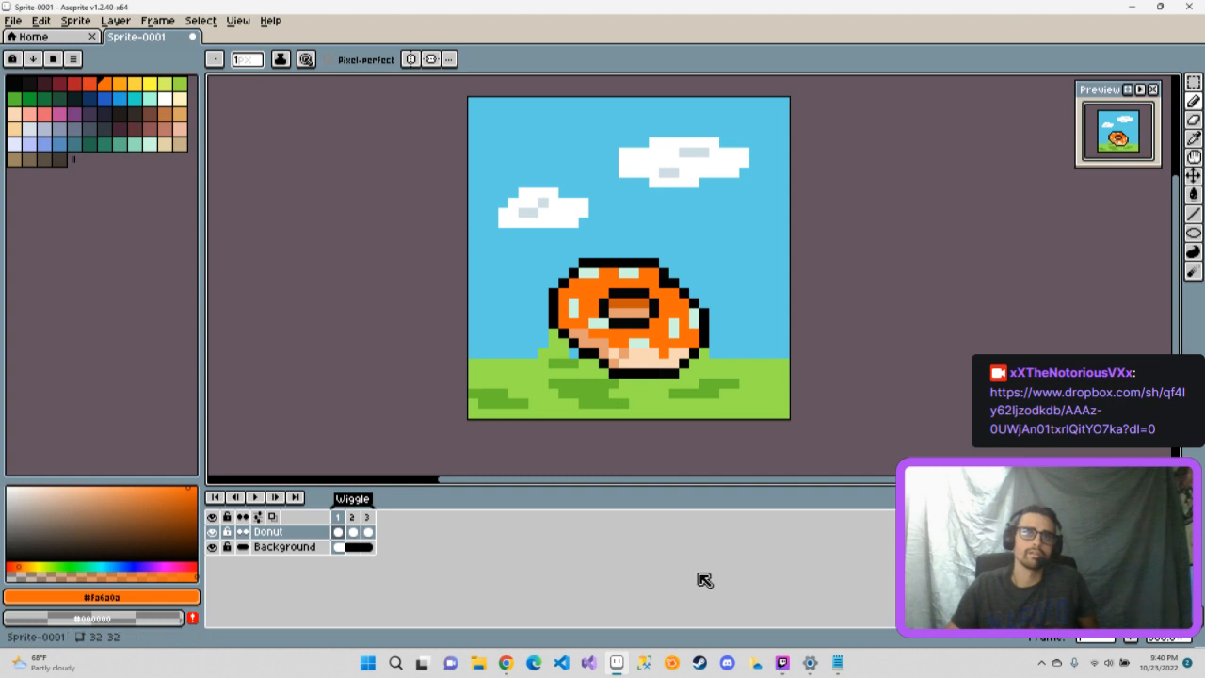
key(Return)
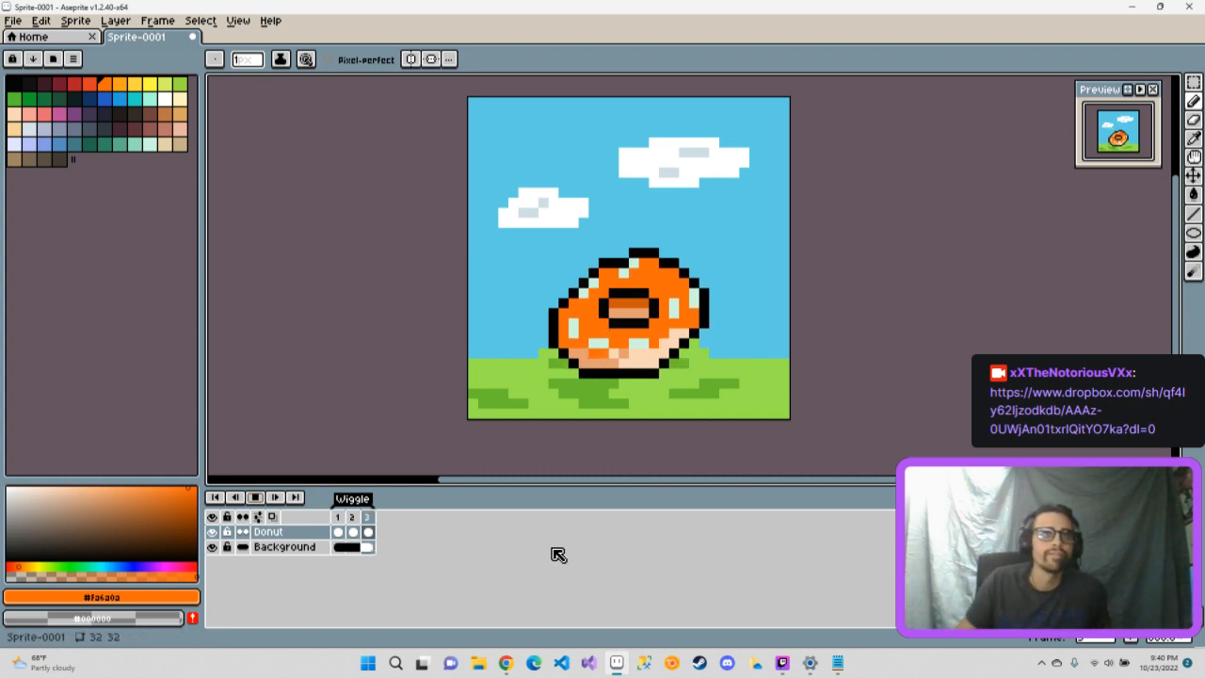
- Set frame 2's duration to 500 milliseconds, then play and stop the animation to review the timing
drag(341, 516, 359, 518)
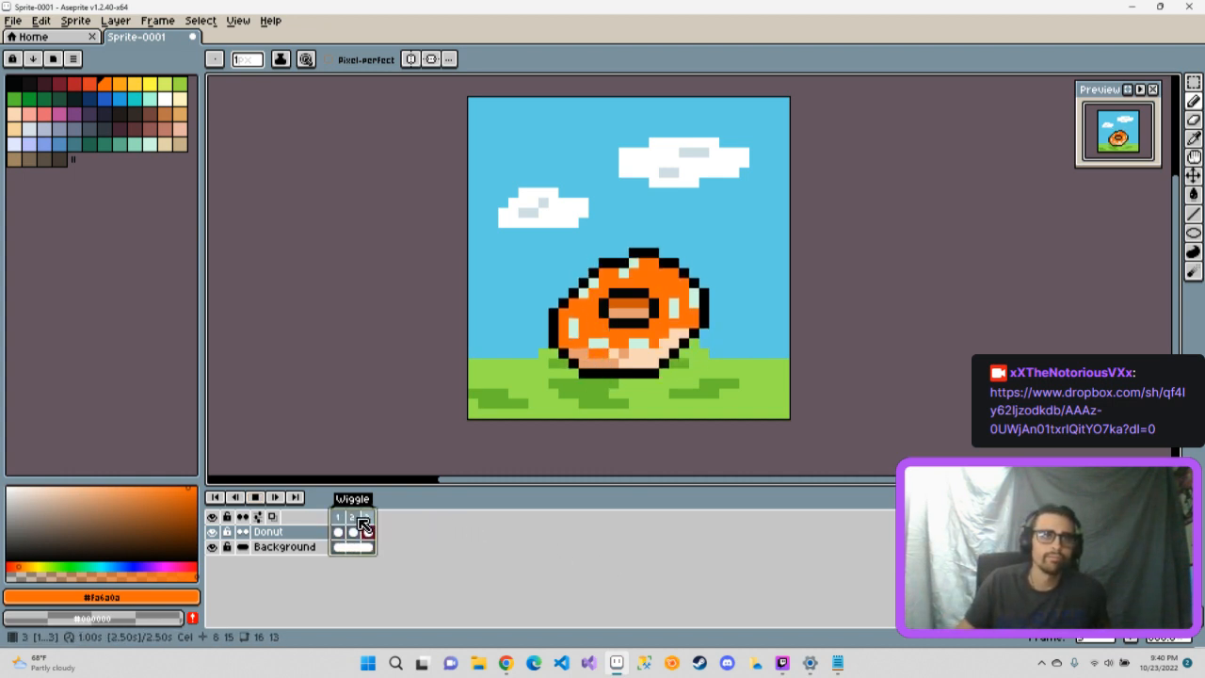
right_click(359, 517)
click(409, 524)
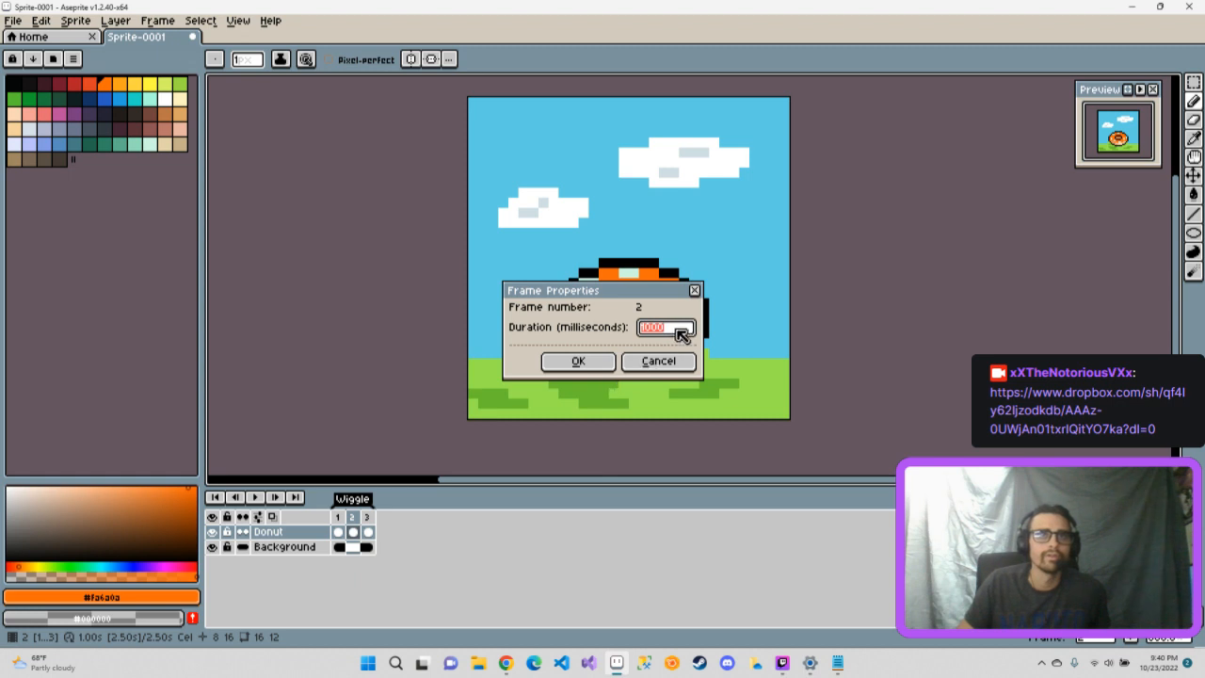
text(500)
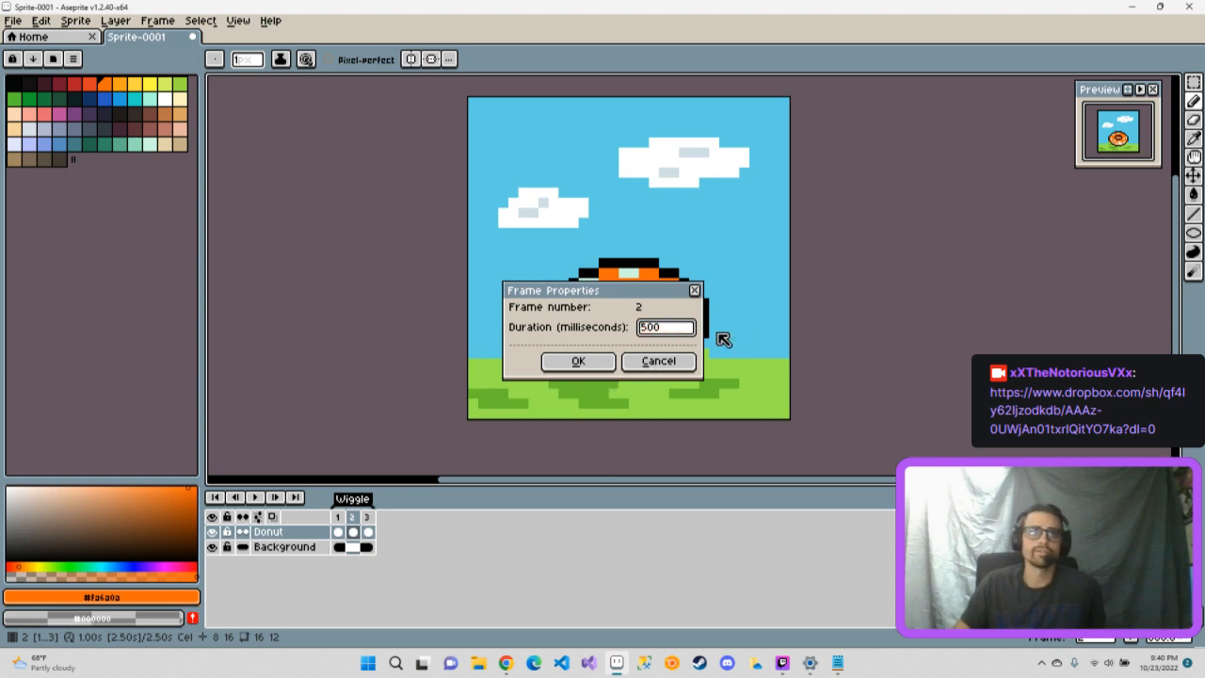
click(600, 363)
click(255, 496)
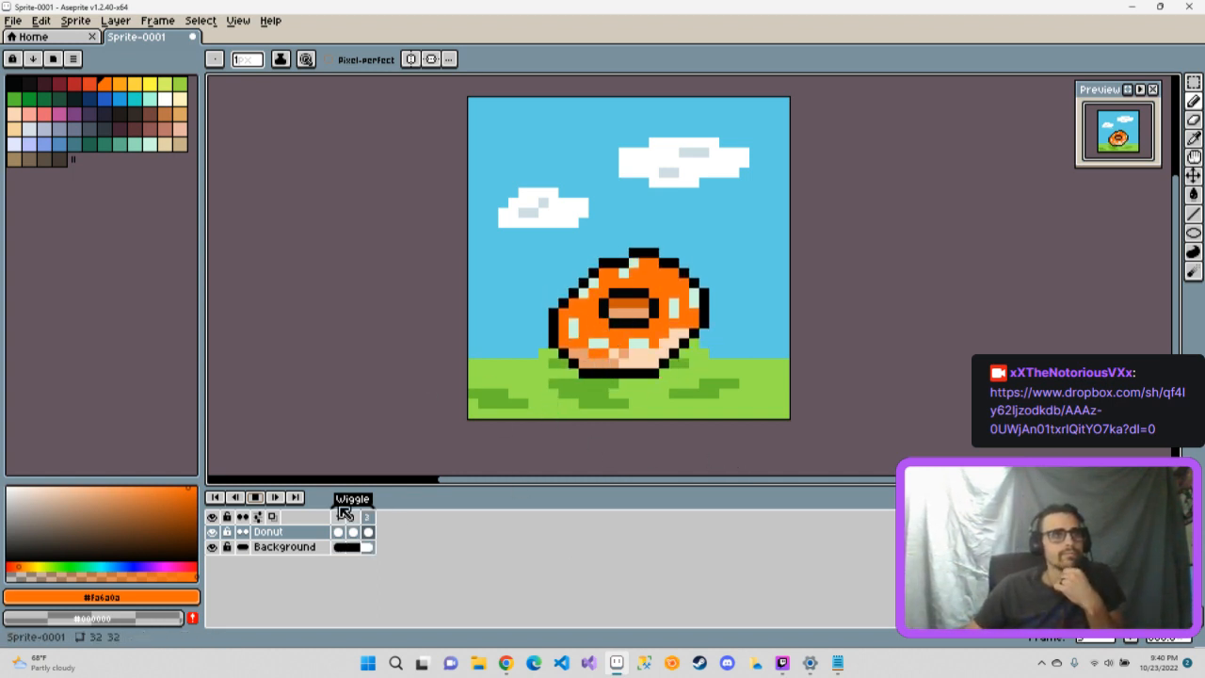
click(256, 502)
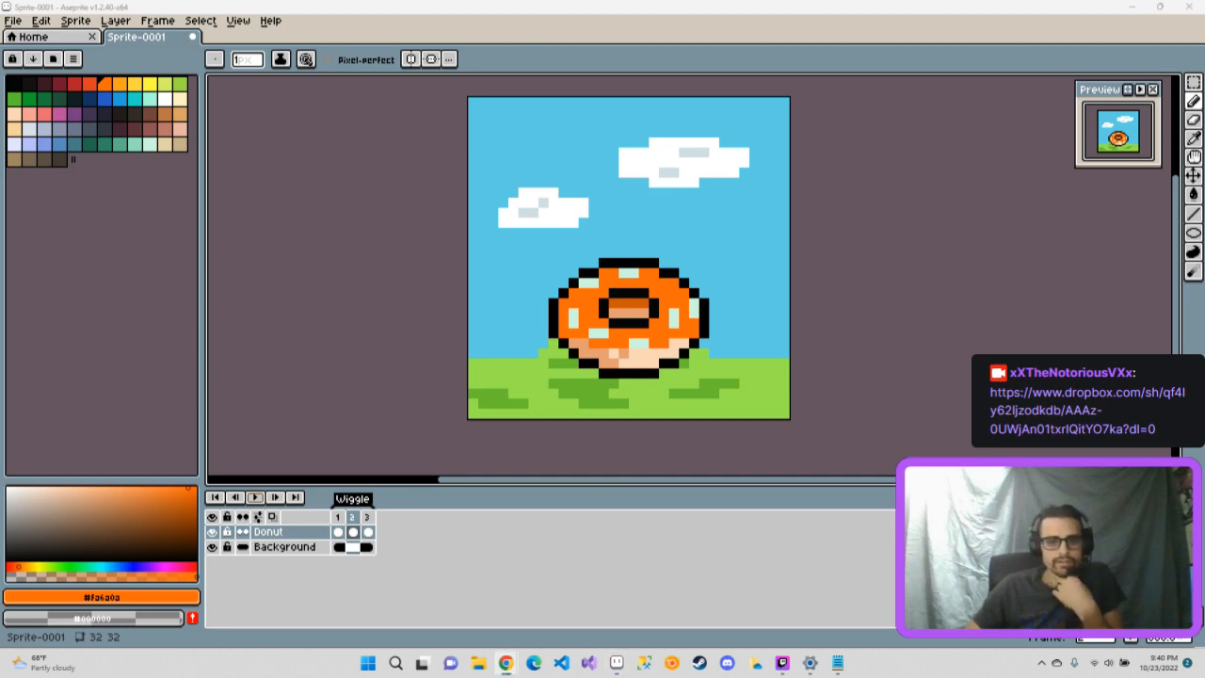
- Switch to the YouTube tutorial in Chrome and watch it up to the Example Walkthrough section, skipping the ads
key(alt+Tab)
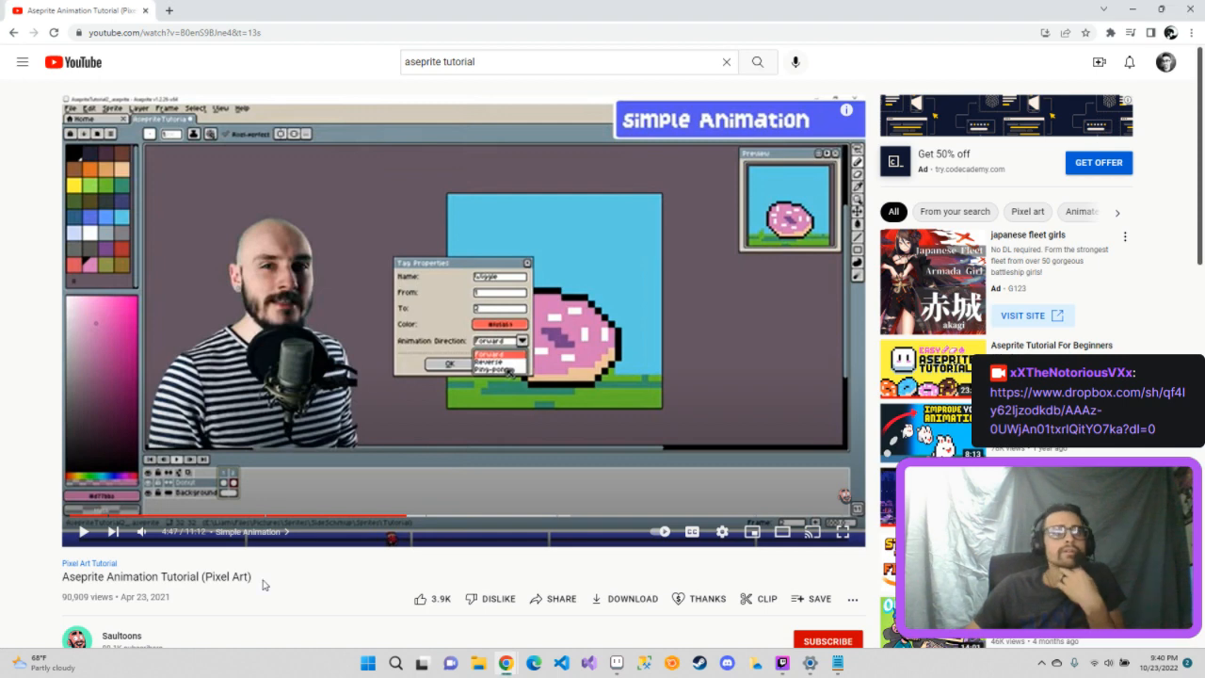
click(385, 381)
click(419, 518)
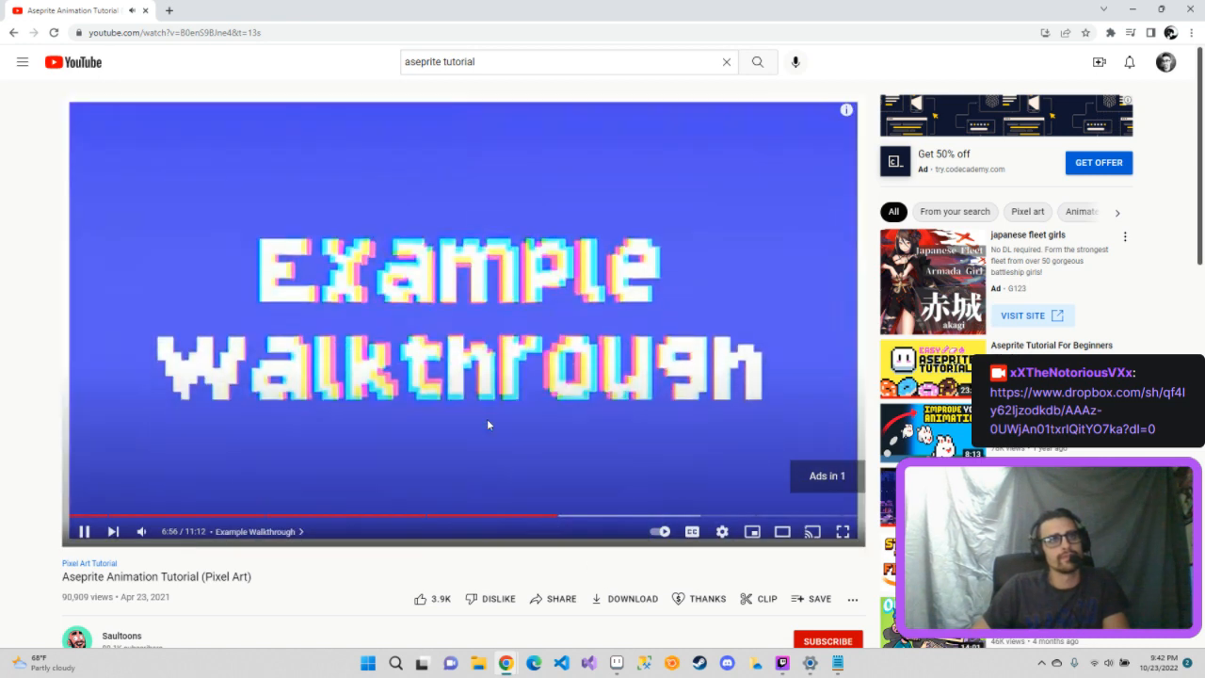
click(486, 421)
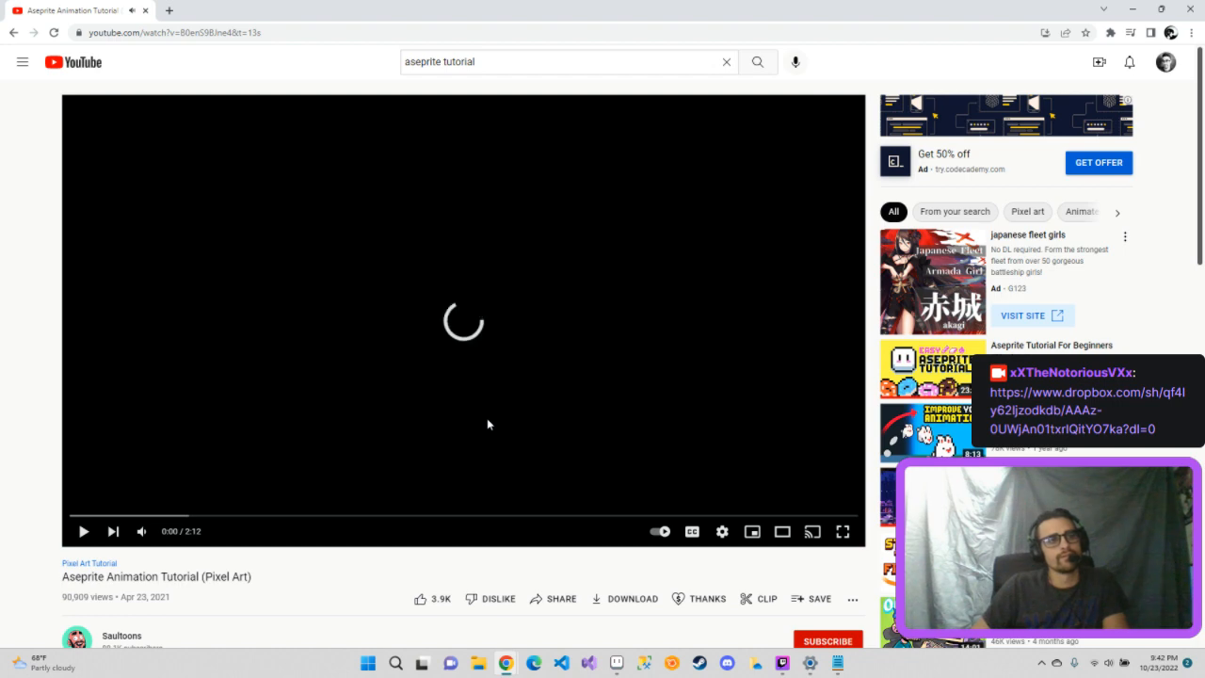
click(487, 424)
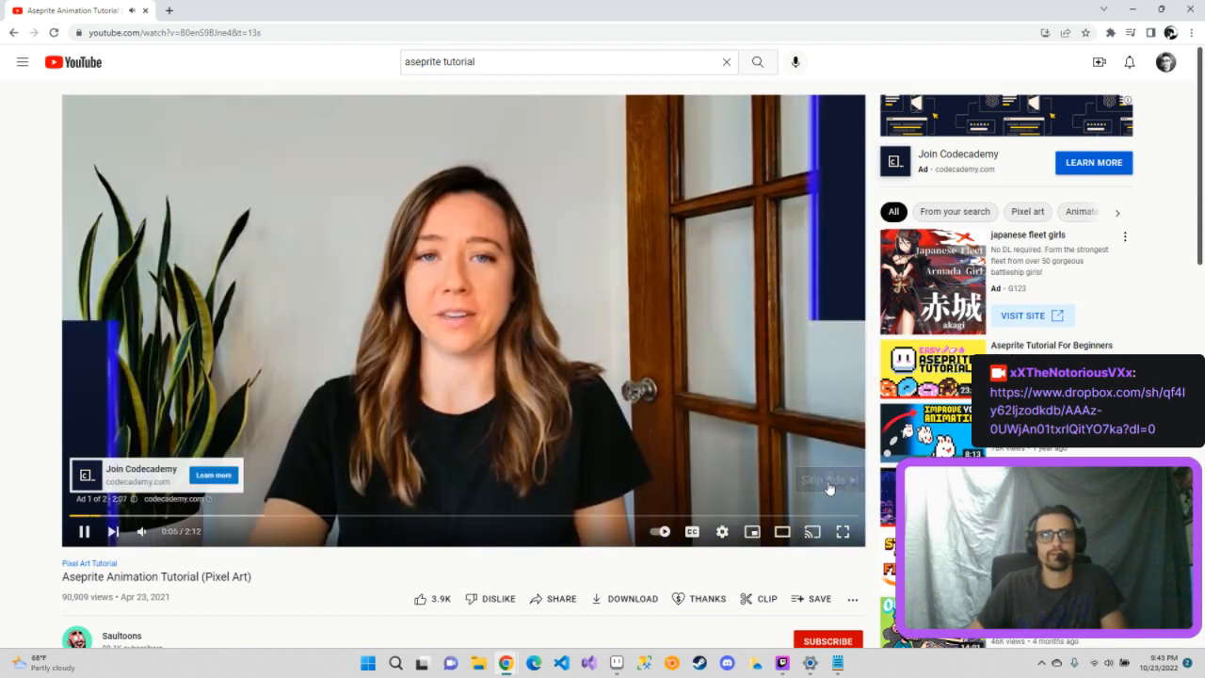
click(828, 482)
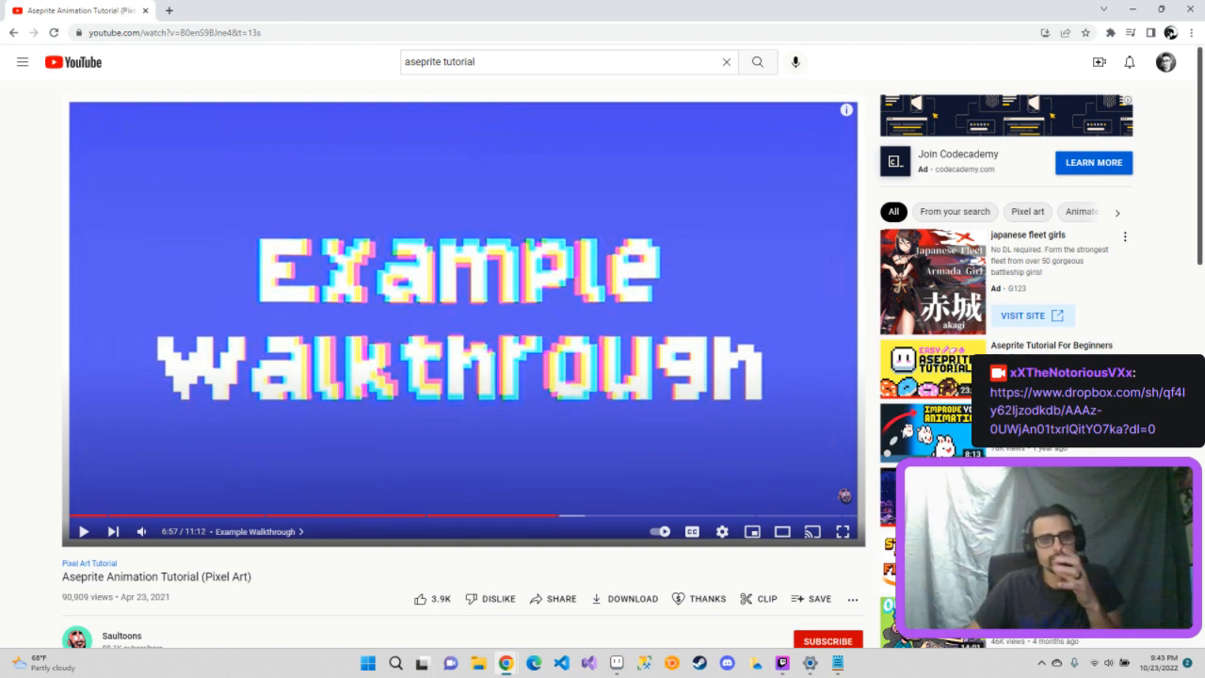
- Back in Aseprite, hide the Background layer and paste frame 2's Donut cel over the Donut cels of frames 1 and 3
key(alt+Tab)
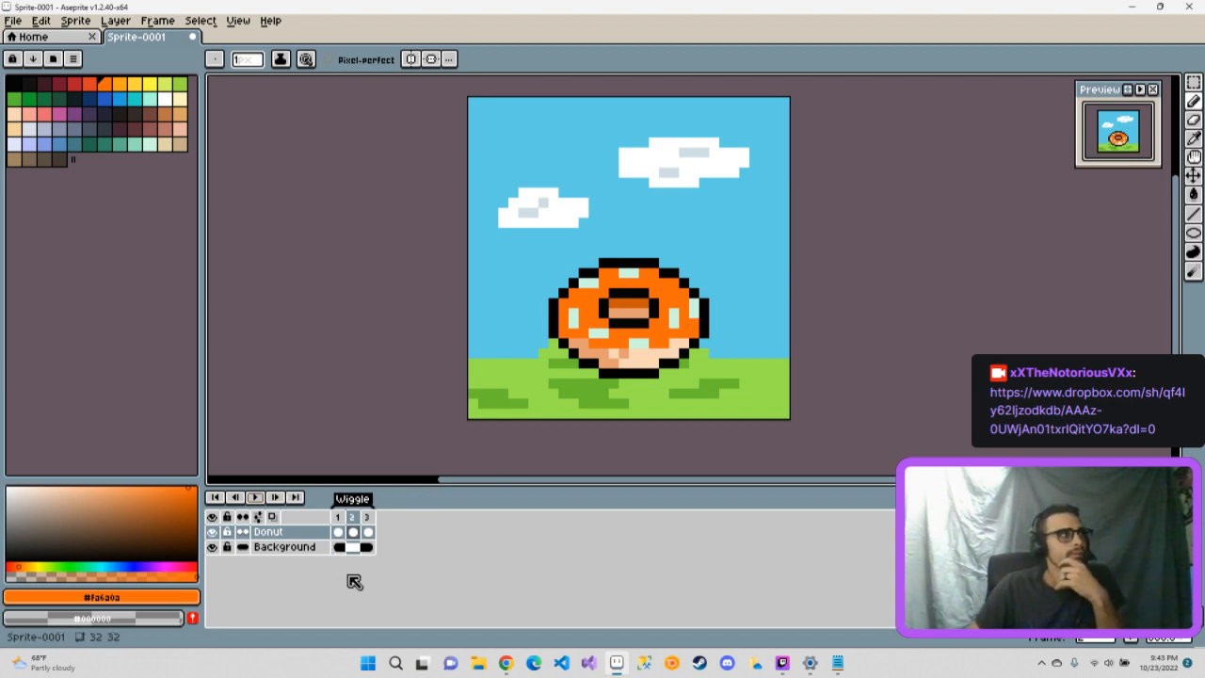
click(212, 547)
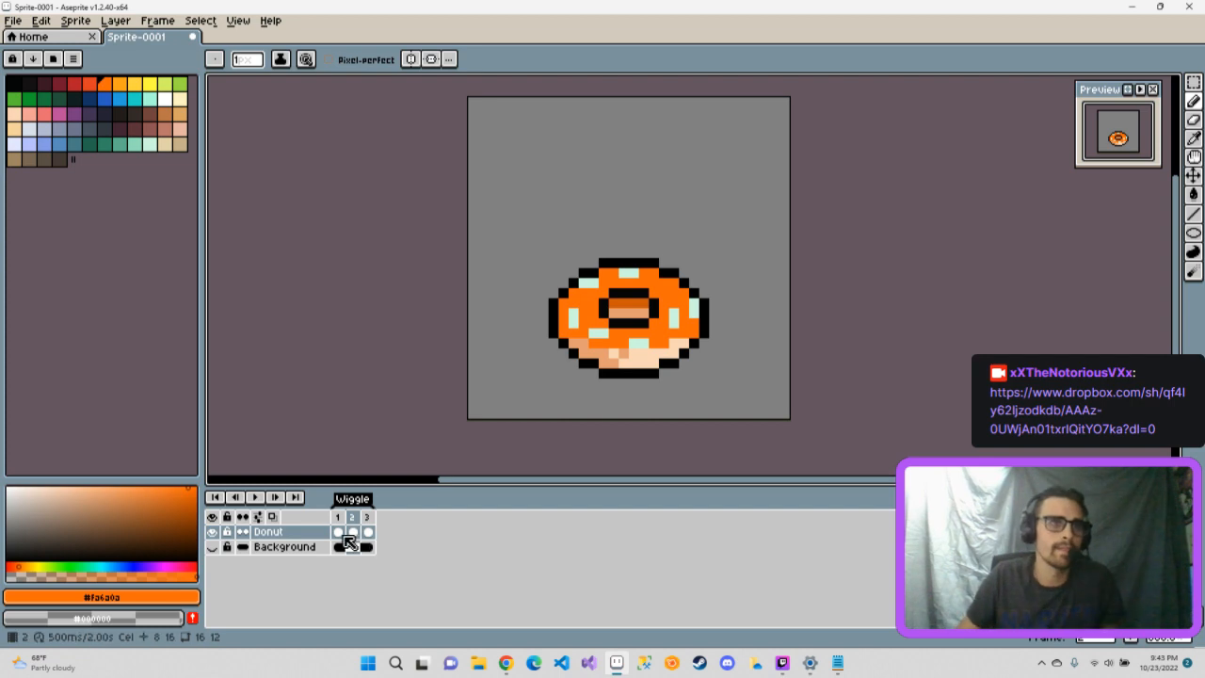
click(342, 533)
click(353, 532)
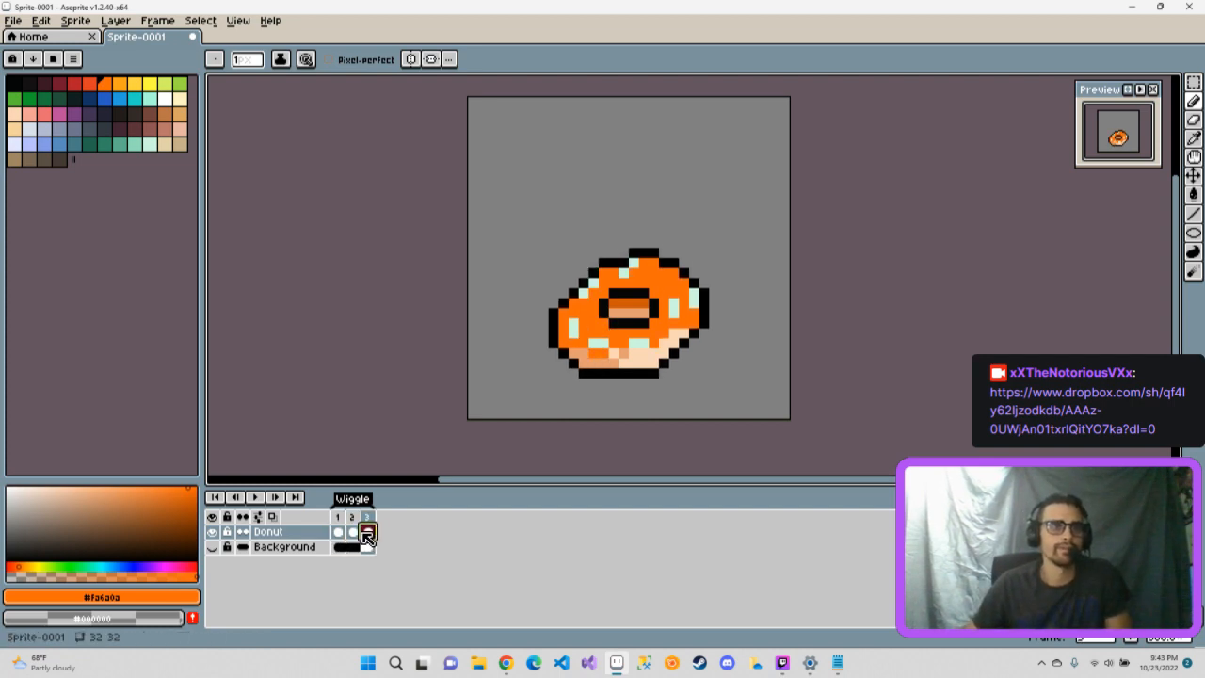
key(ctrl+c)
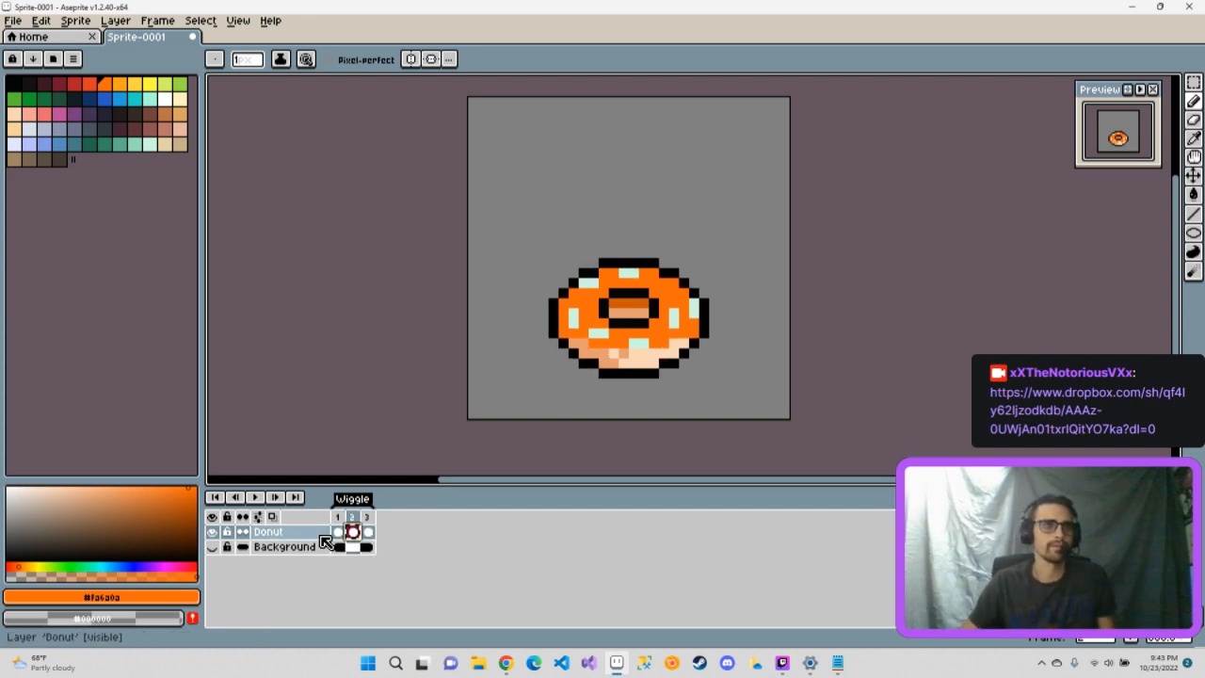
click(338, 532)
key(ctrl+v)
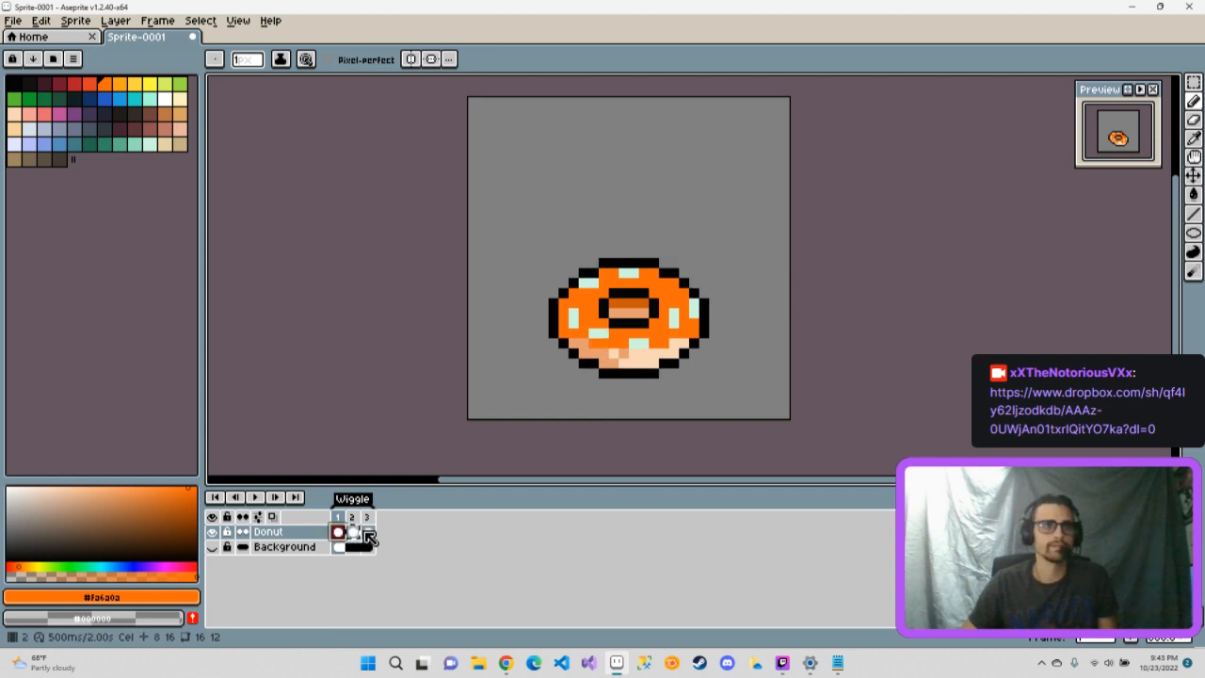
click(367, 532)
key(ctrl+v)
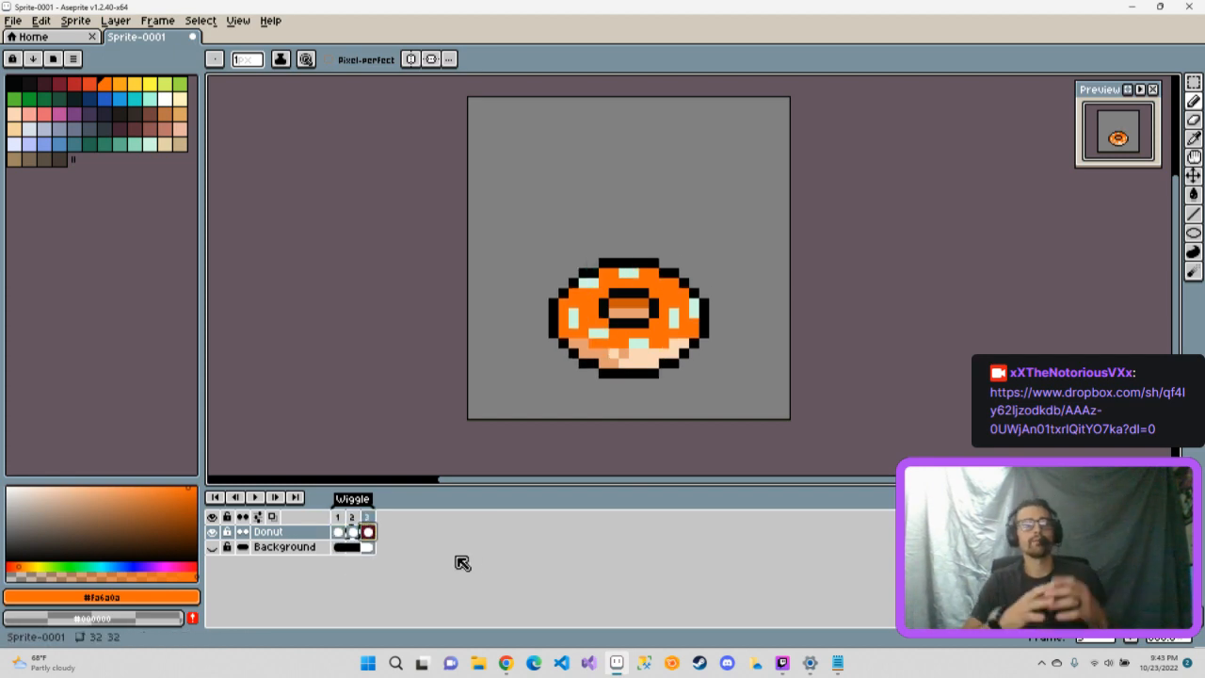
- Draw a black arm stub 2 by 2 pixels on each side of the donut in frame 2 of the Donut layer
click(339, 532)
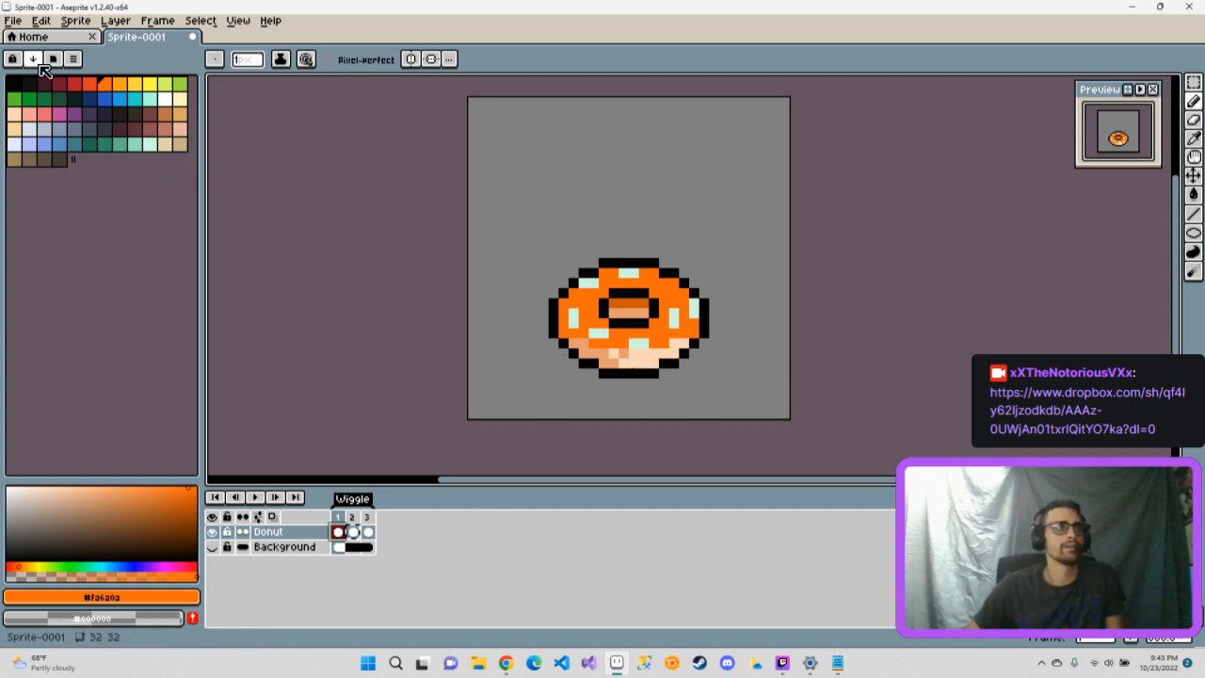
click(15, 87)
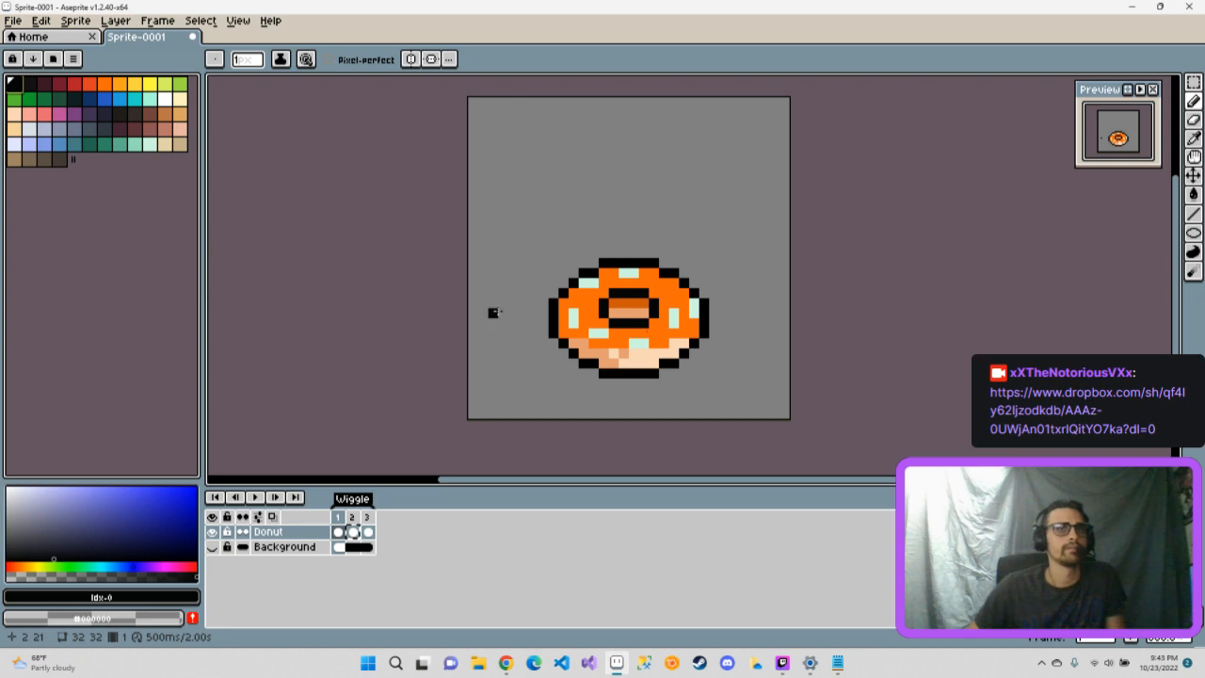
click(337, 536)
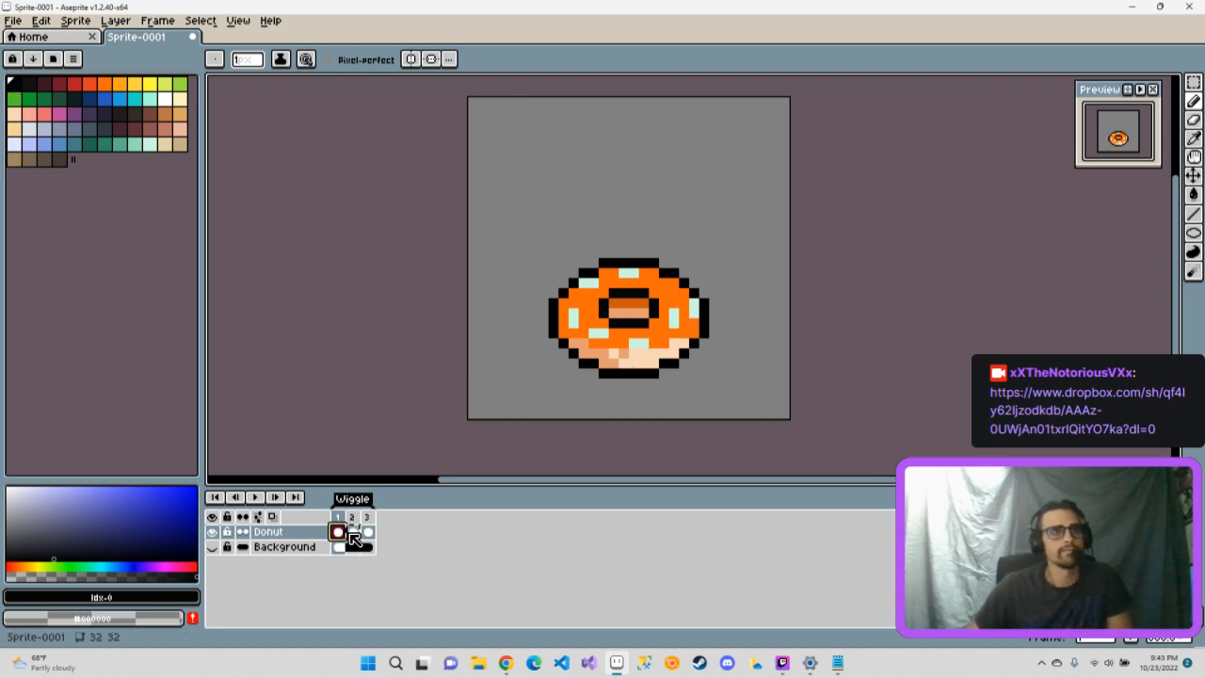
click(361, 534)
click(683, 324)
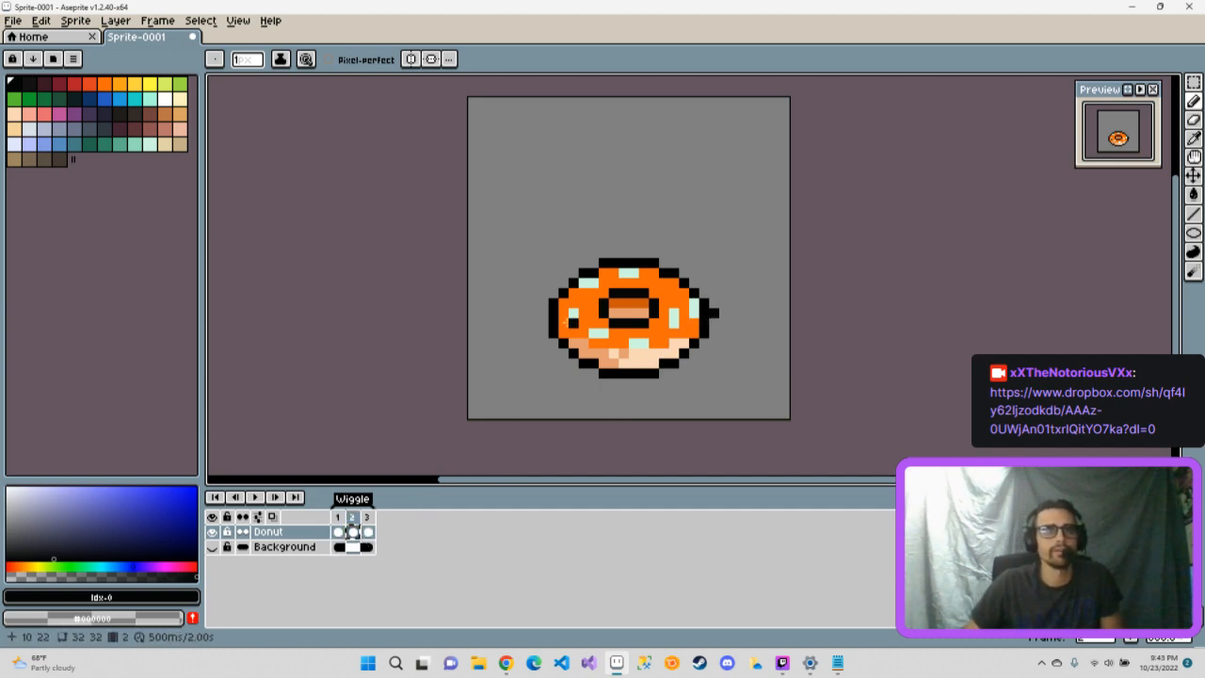
click(544, 312)
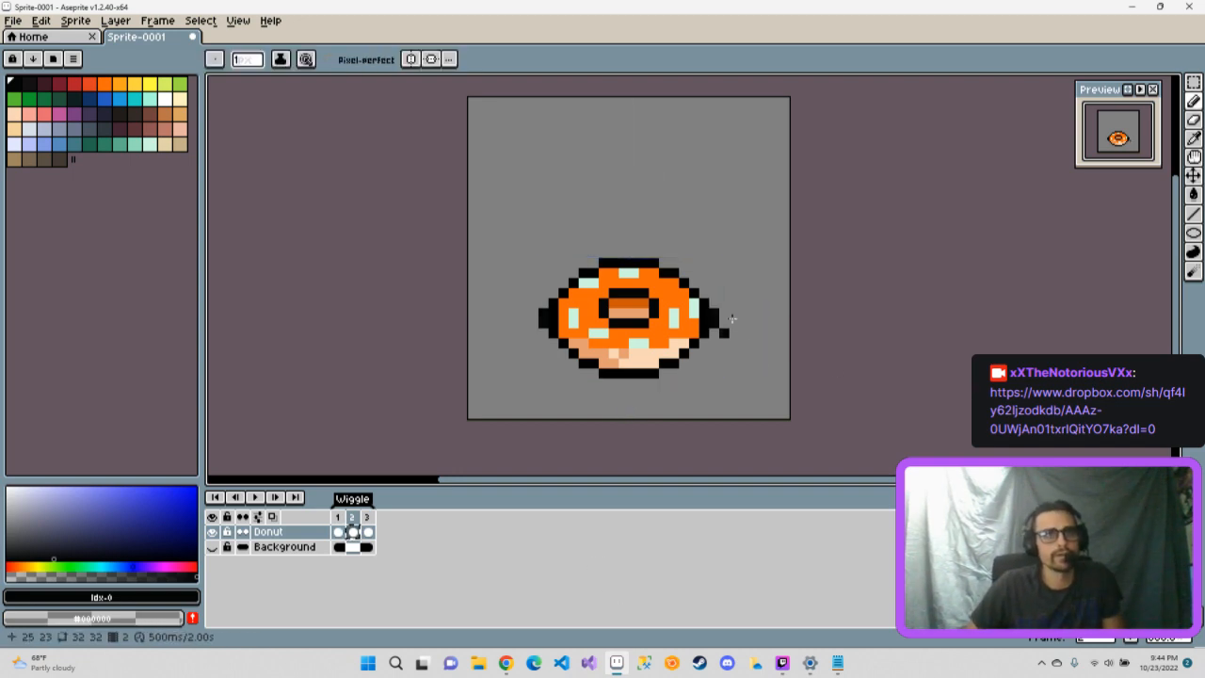
drag(722, 311, 722, 323)
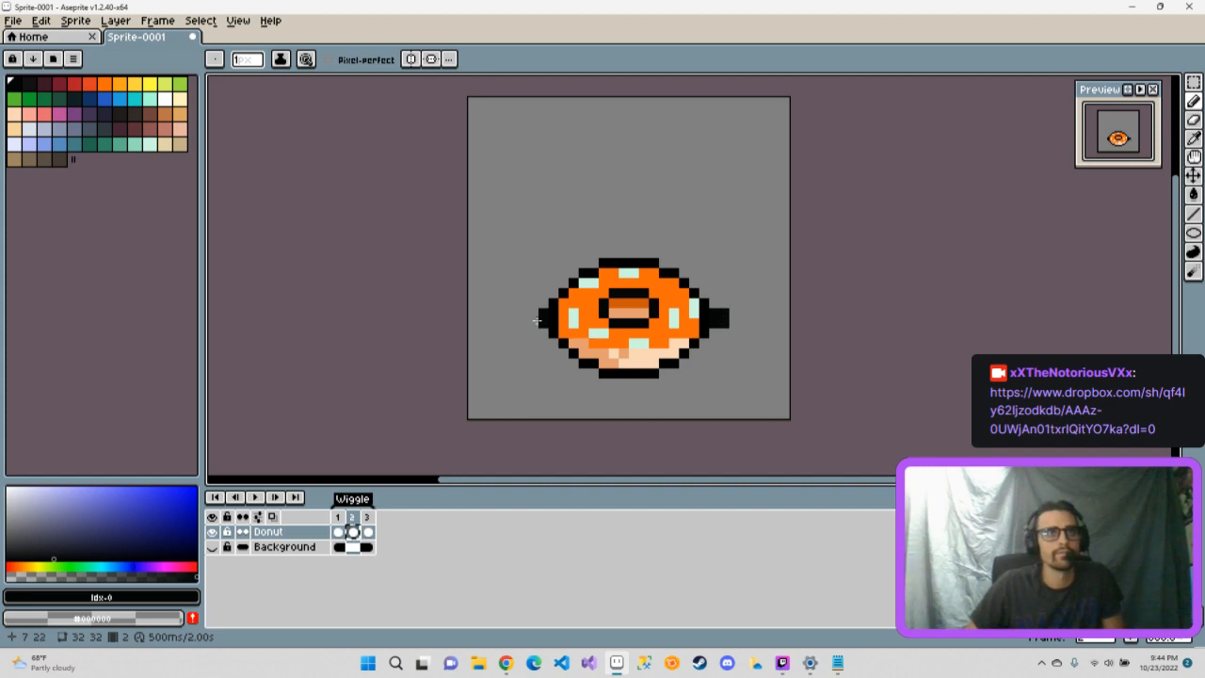
drag(534, 314, 534, 323)
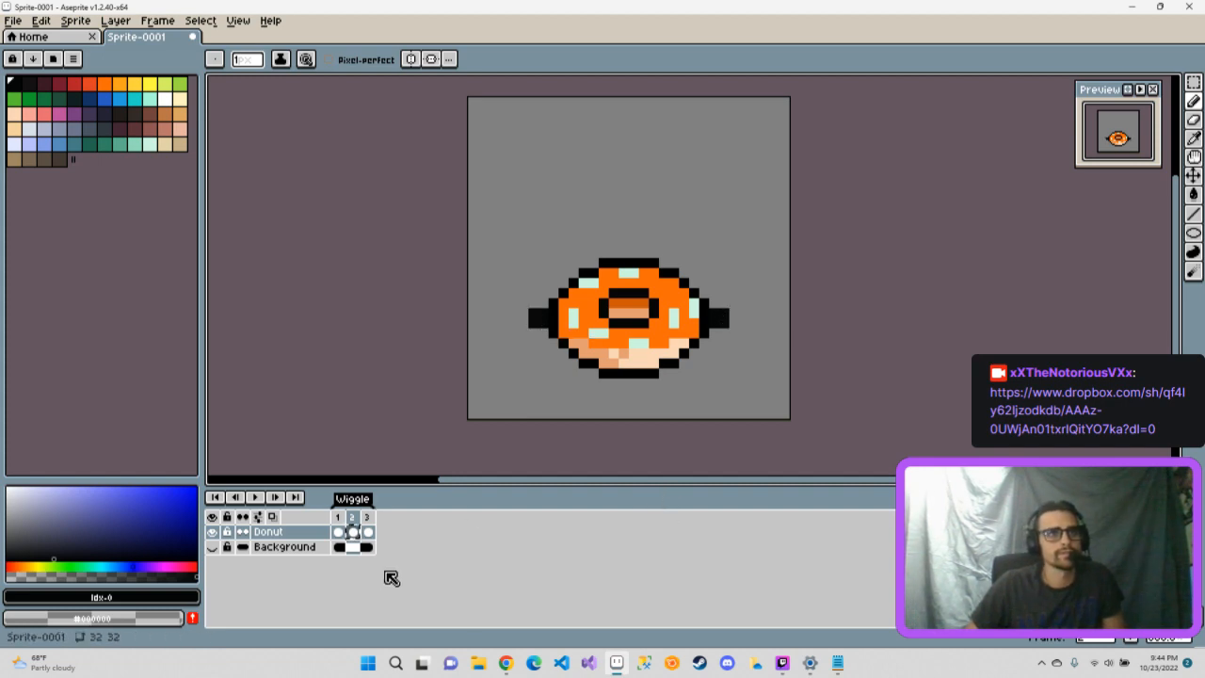
- Compare the Donut cels of frames 2 and 3, and turn on onion skinning for the timeline
click(370, 532)
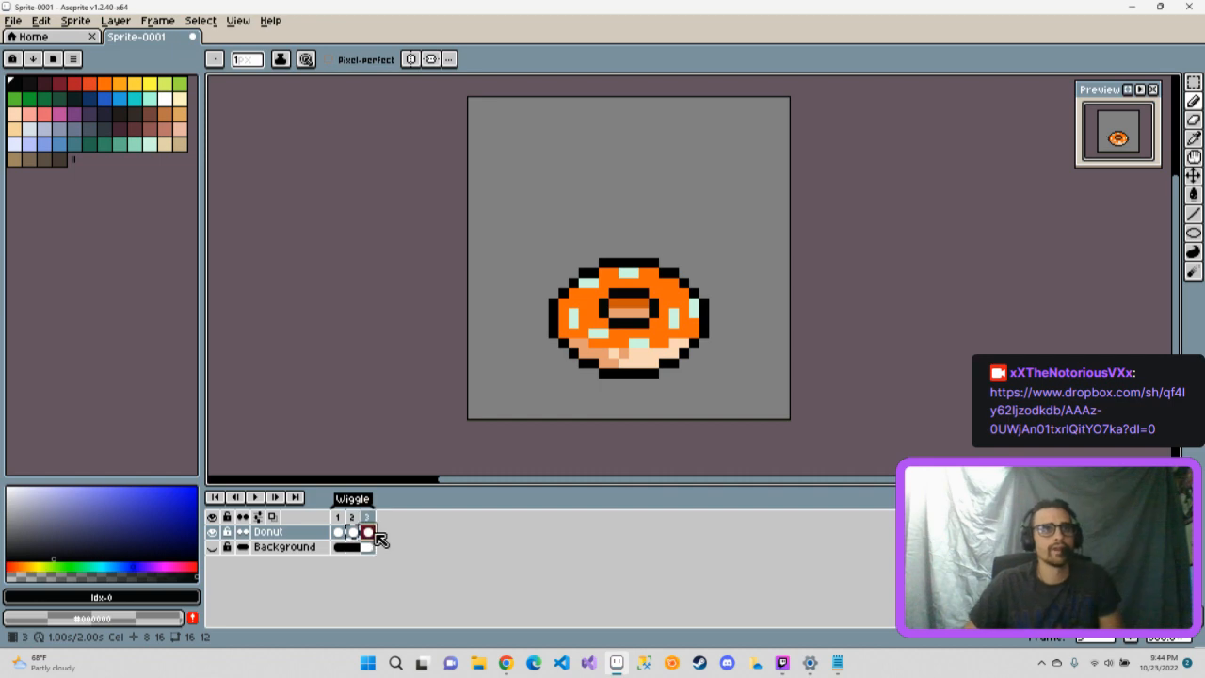
click(354, 532)
click(368, 533)
click(357, 532)
click(366, 533)
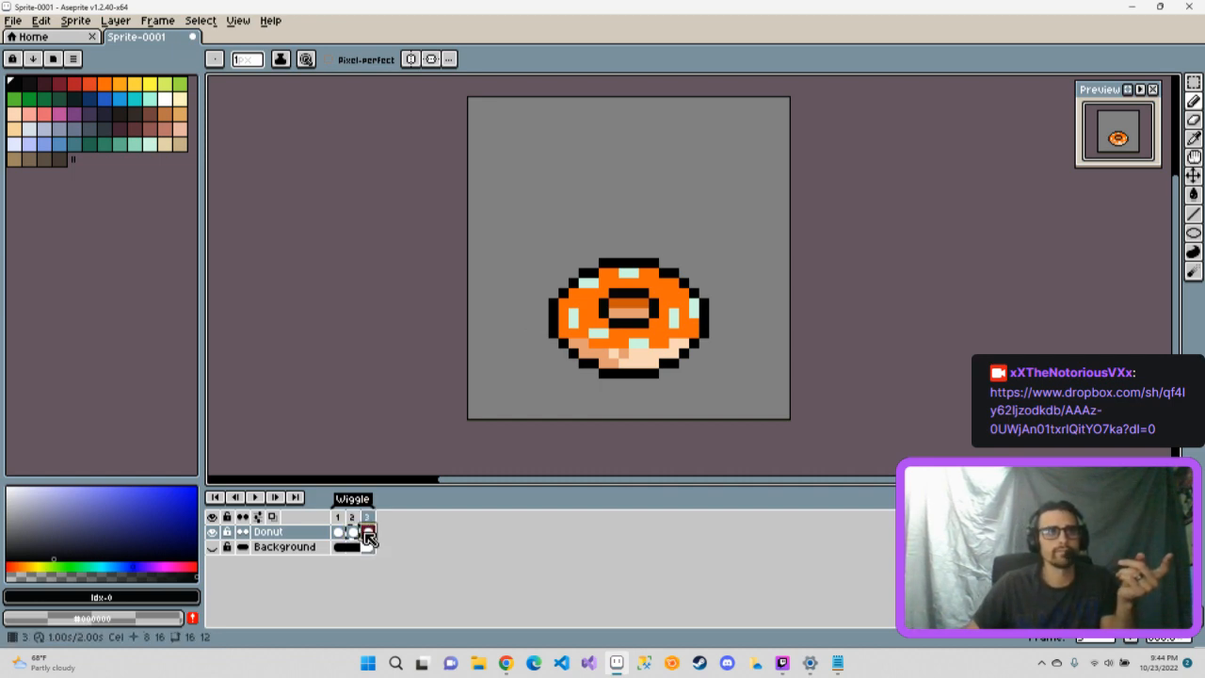
click(258, 517)
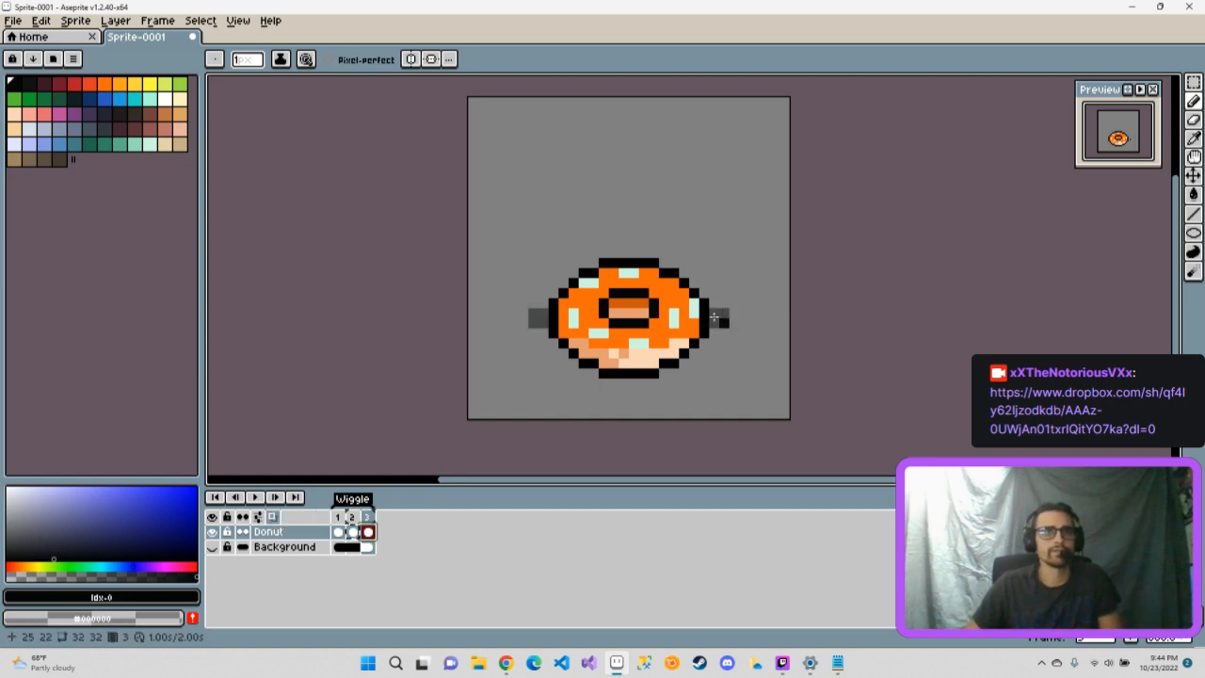
- Copy frame 2's Donut cel with the arm stubs over the Donut cel of frame 3
click(359, 533)
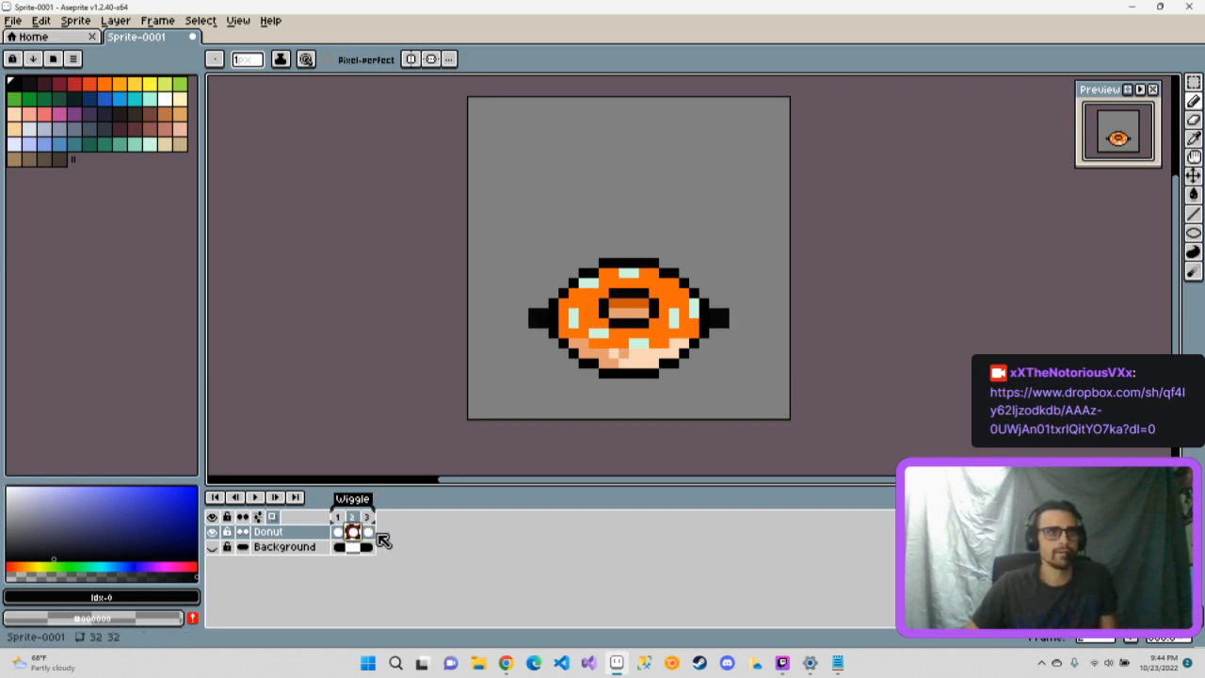
click(368, 533)
key(ctrl+v)
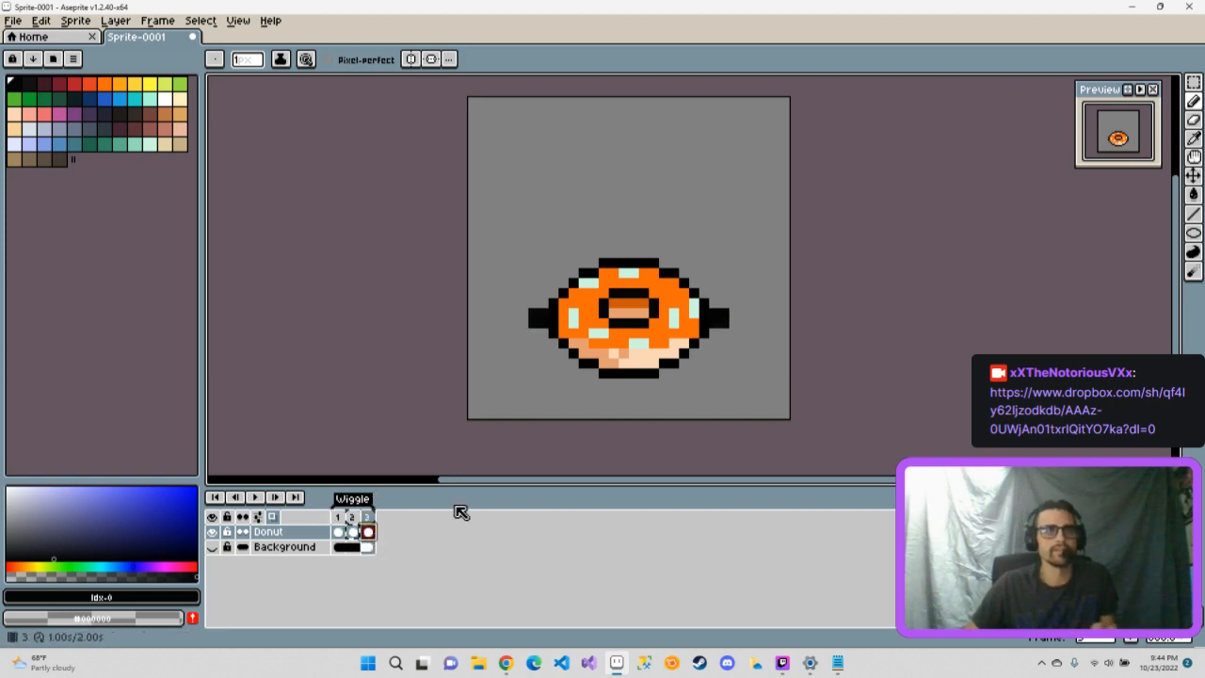
- Extend both arms outward in frame 3 with black, two pixels in the upper row and one pixel in the lower row
click(735, 312)
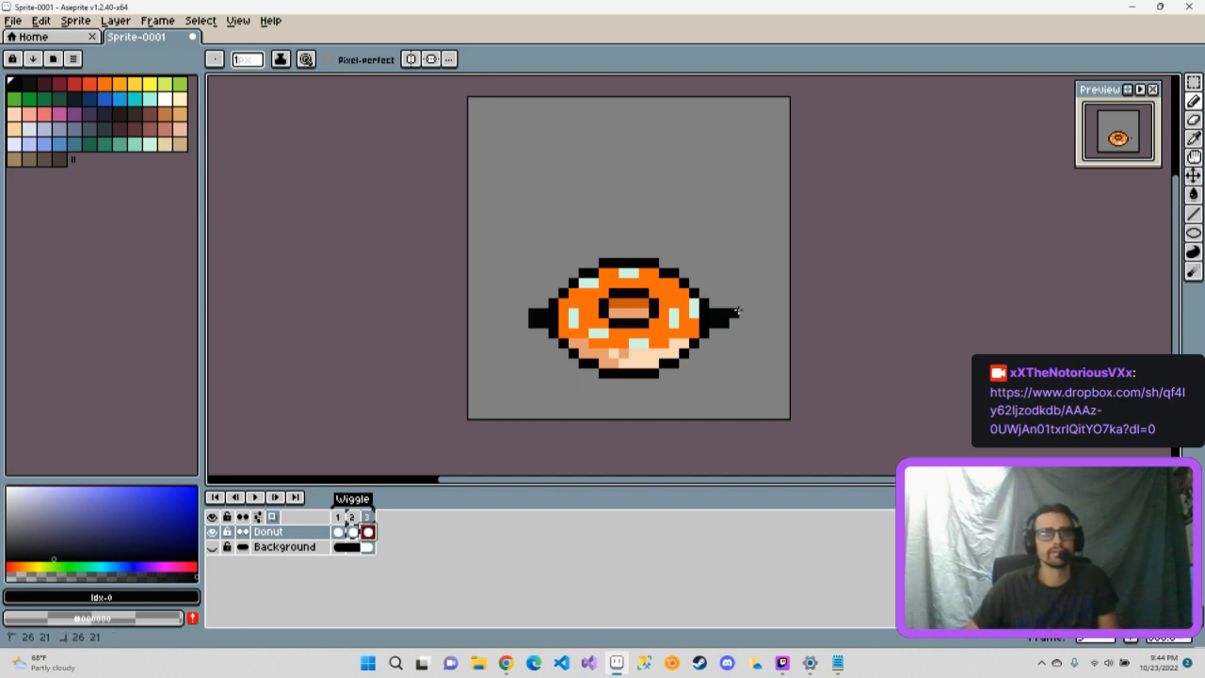
click(743, 324)
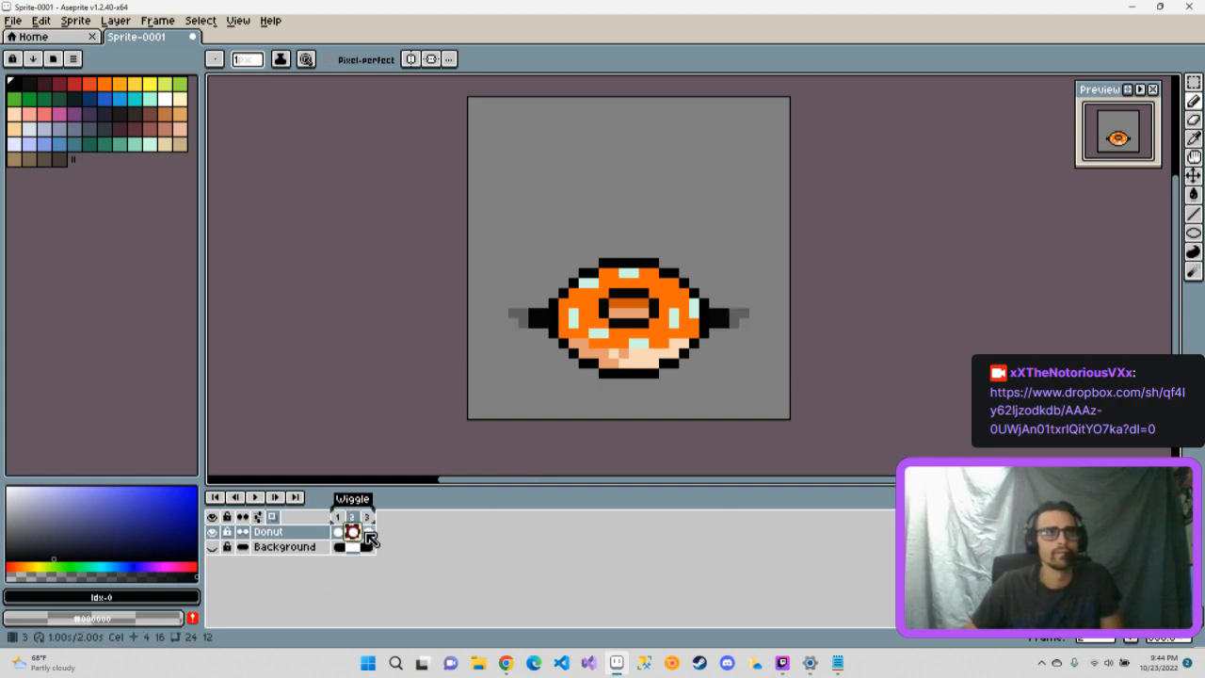
click(368, 533)
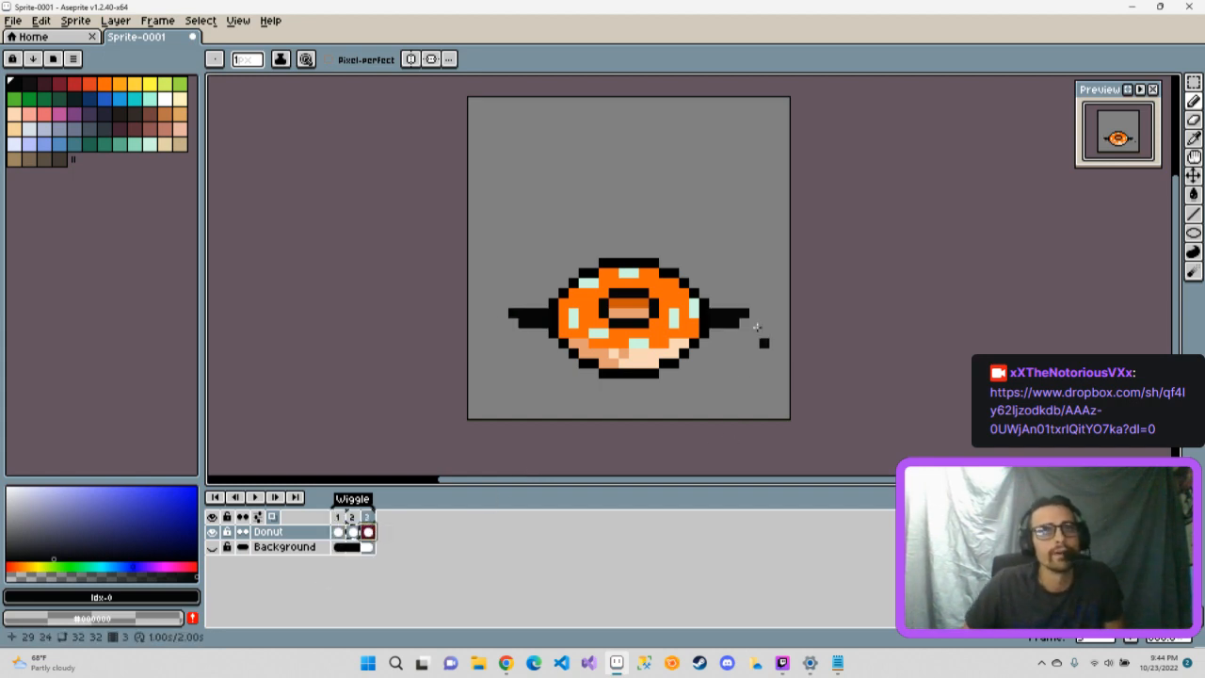
- Add frame 4 as a copy of frame 3 and draw two black pixels on top of each arm's outer end
right_click(367, 517)
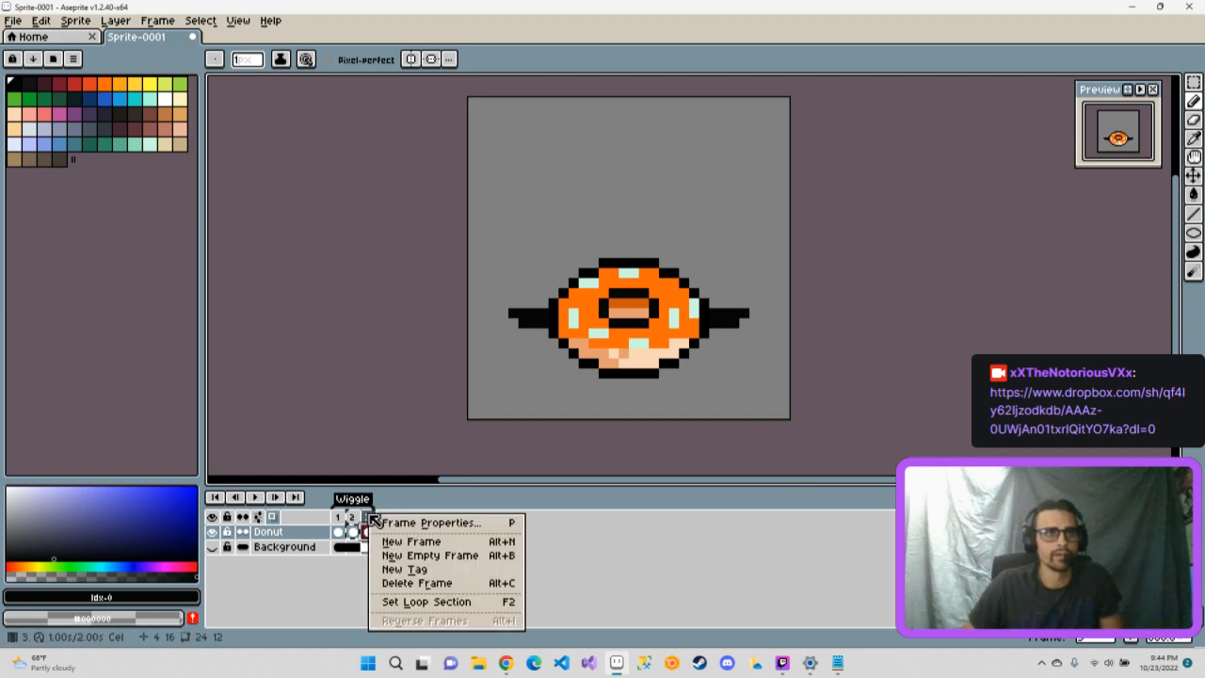
click(415, 543)
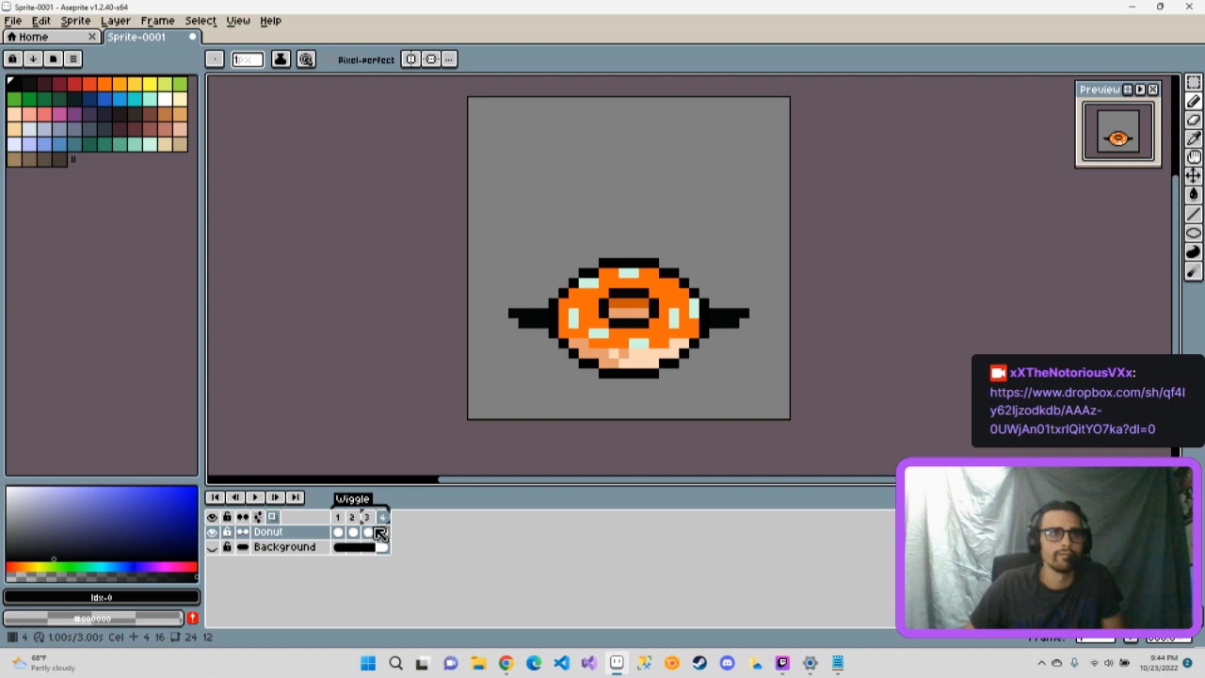
click(369, 532)
click(383, 533)
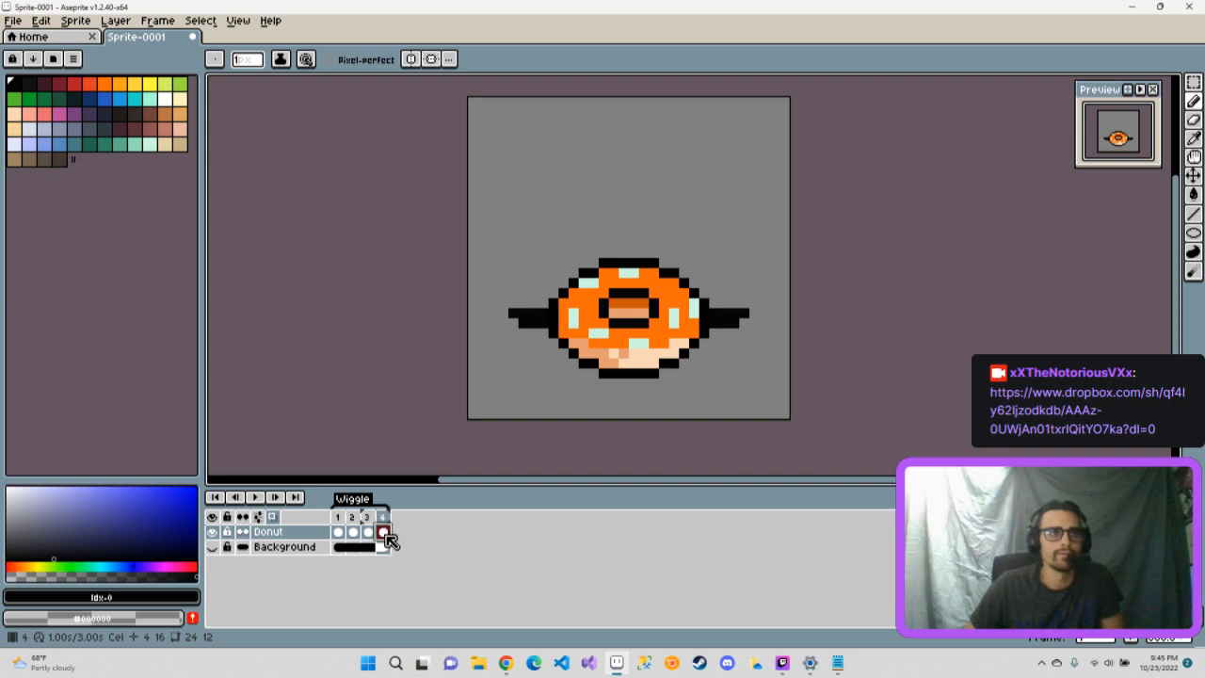
click(513, 306)
key(Return)
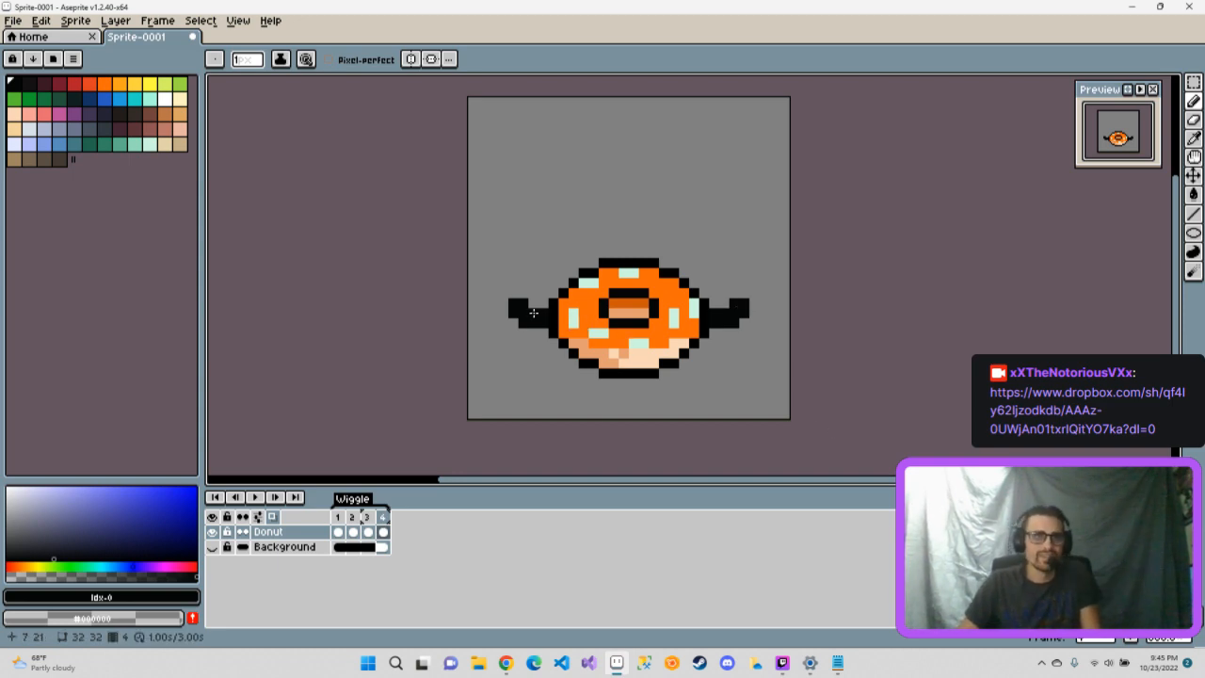
- Add frame 5 as a copy of frame 4
right_click(393, 535)
click(386, 520)
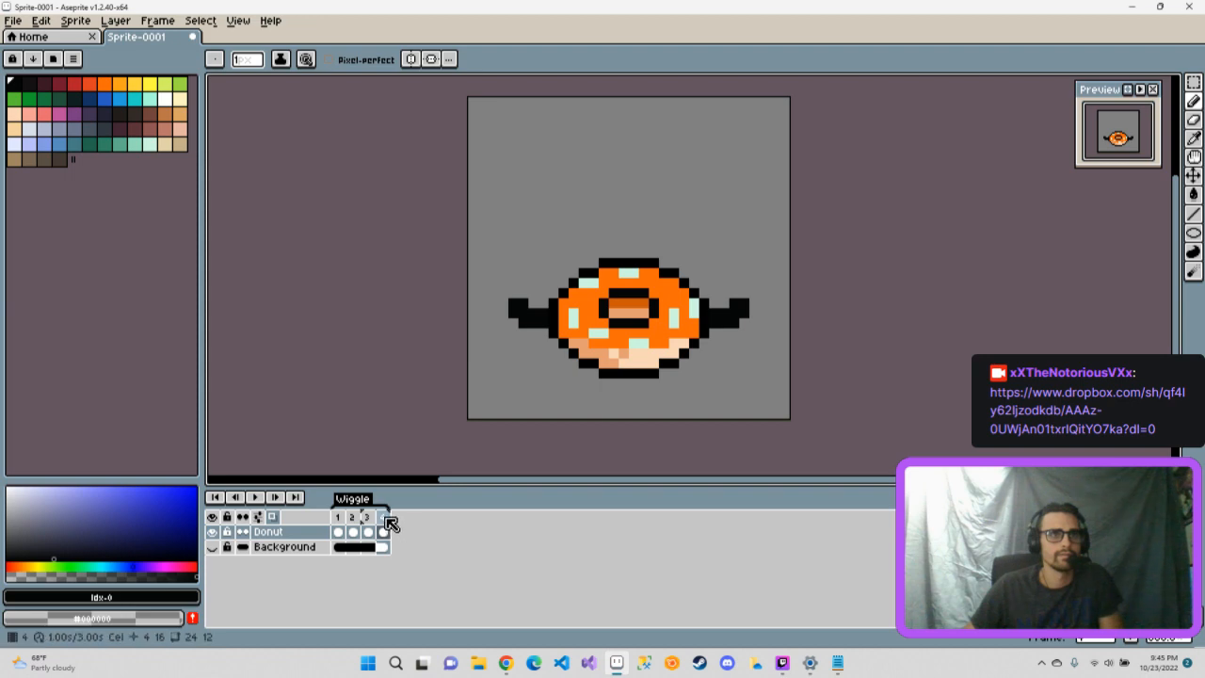
right_click(385, 518)
click(401, 545)
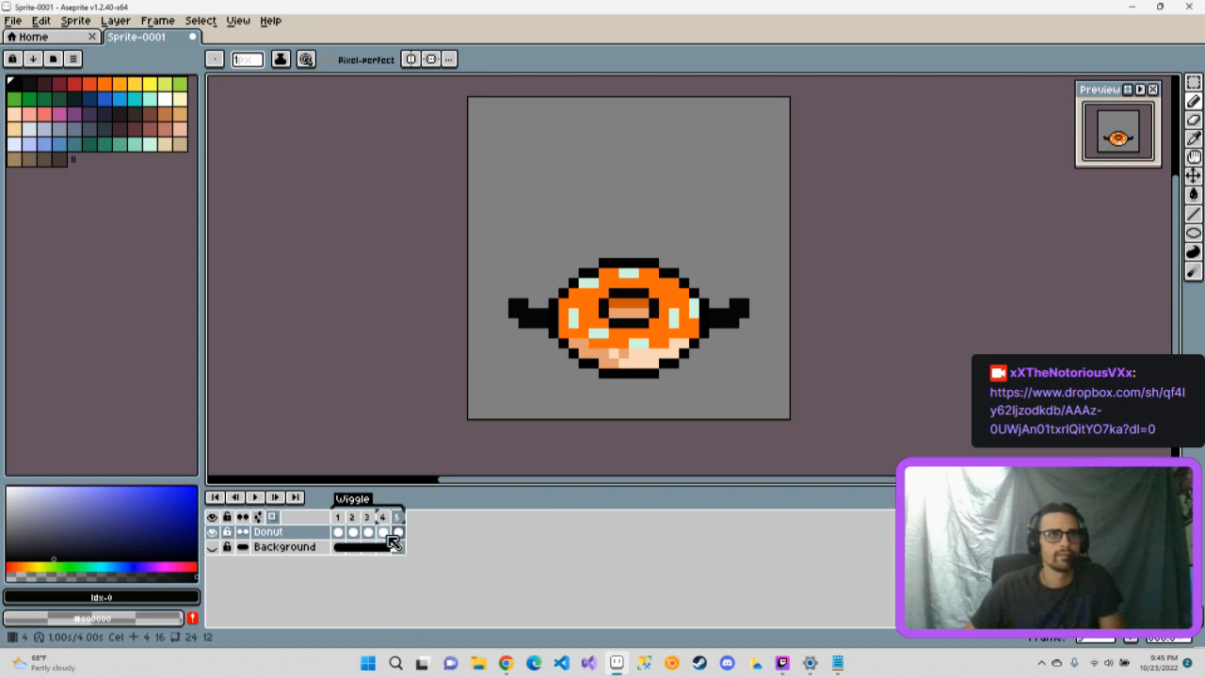
- Compare the arm shapes across the Donut cels of frames 1 to 5 with onion skinning
click(396, 535)
click(385, 533)
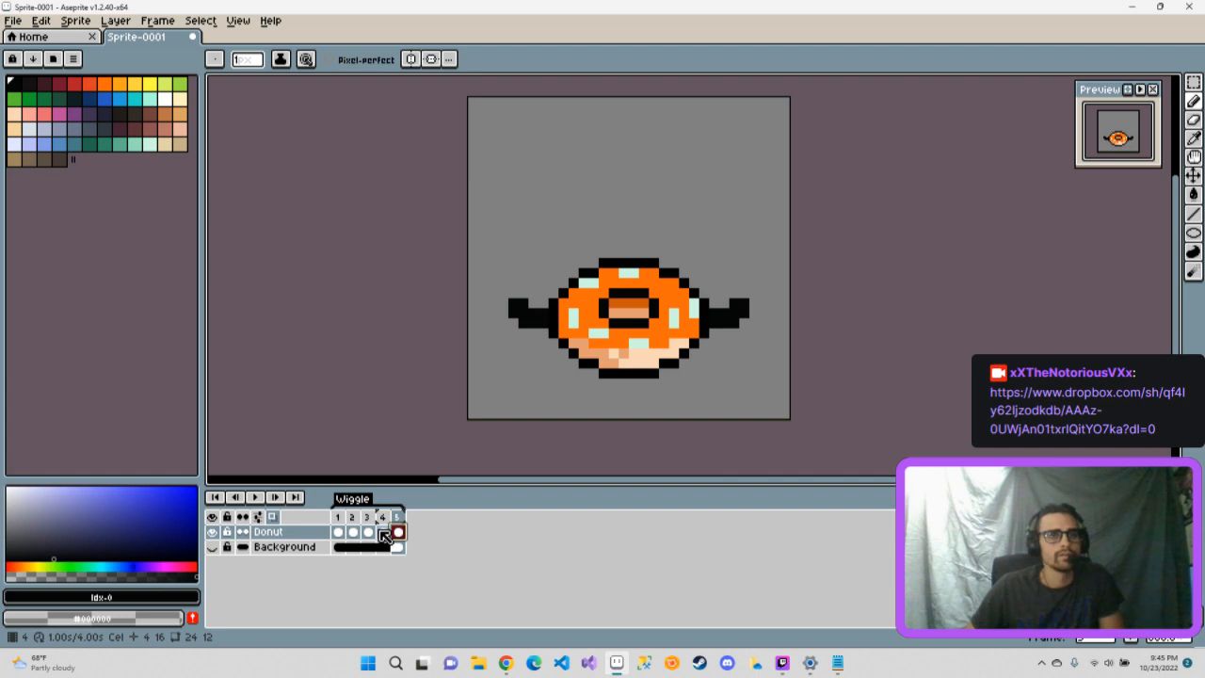
click(384, 533)
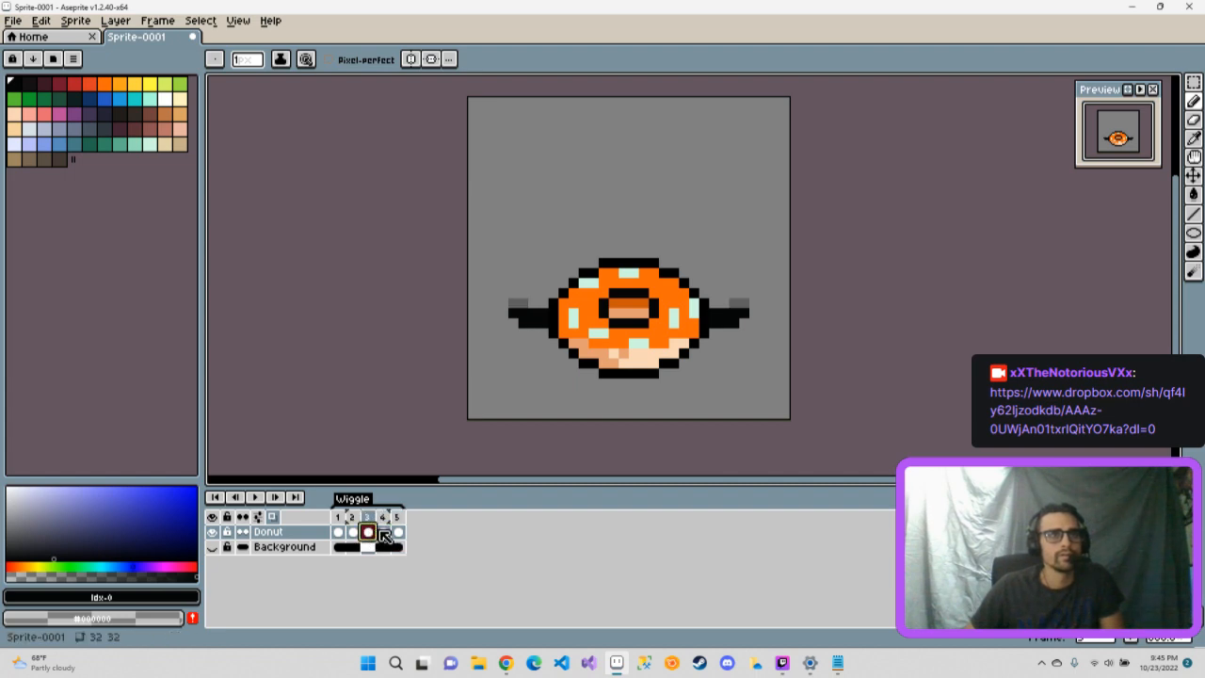
click(399, 534)
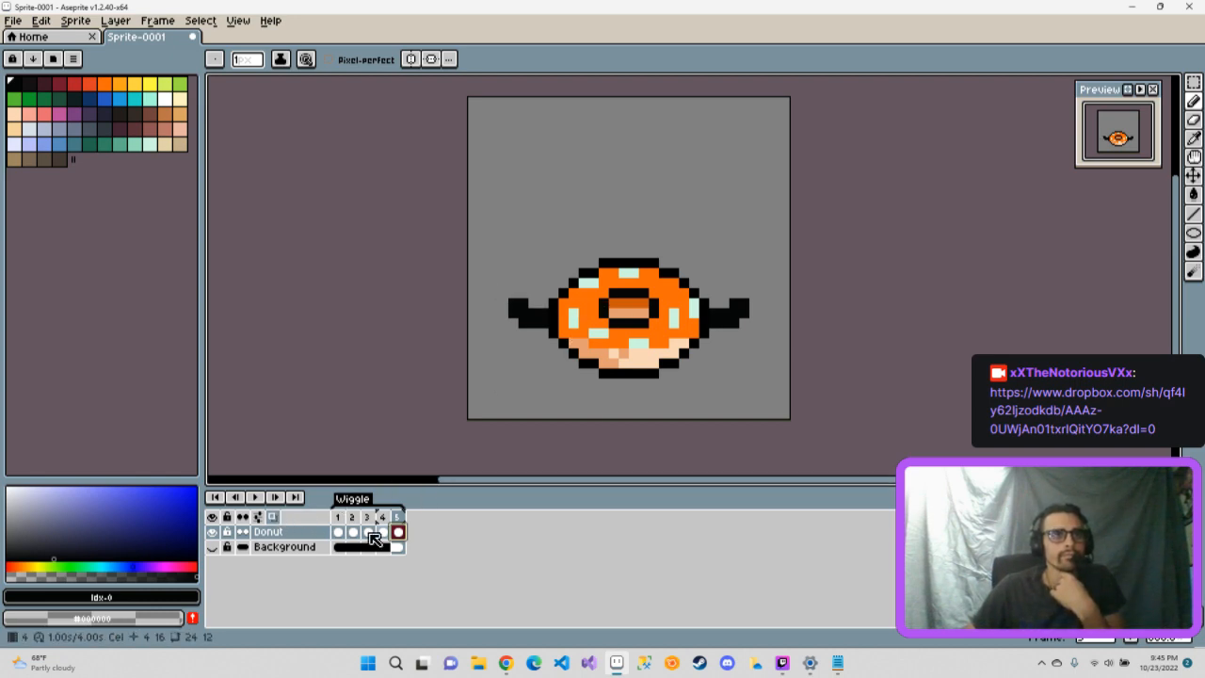
click(338, 532)
click(353, 532)
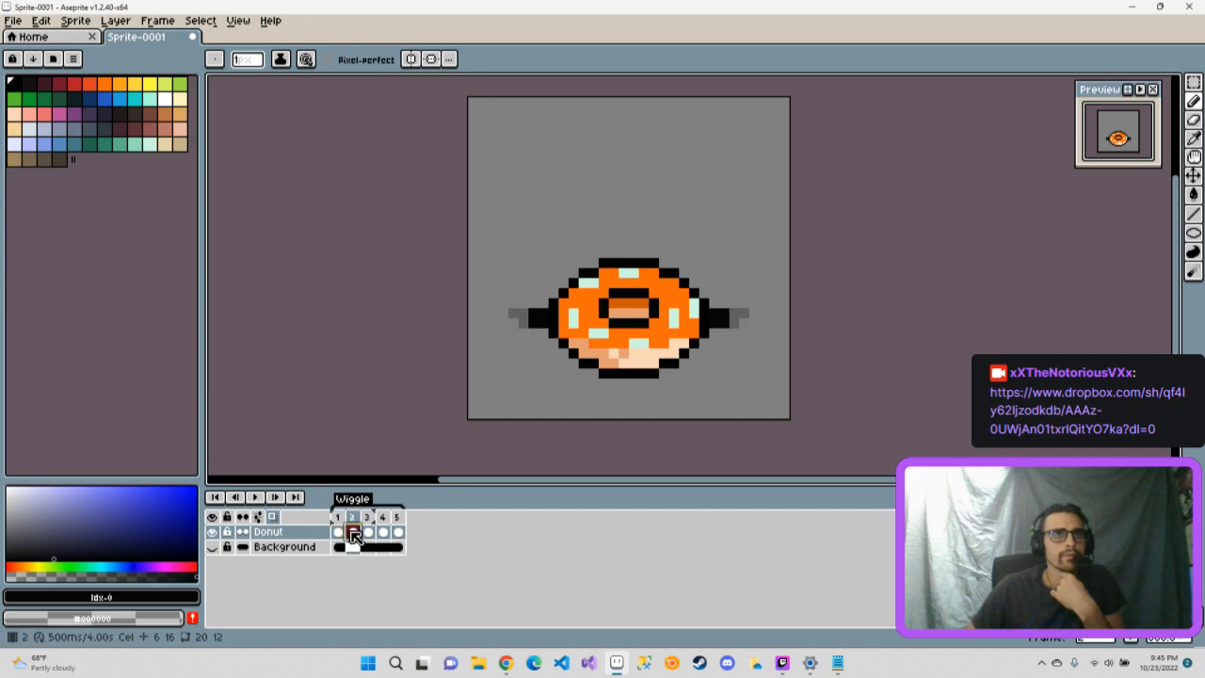
click(368, 532)
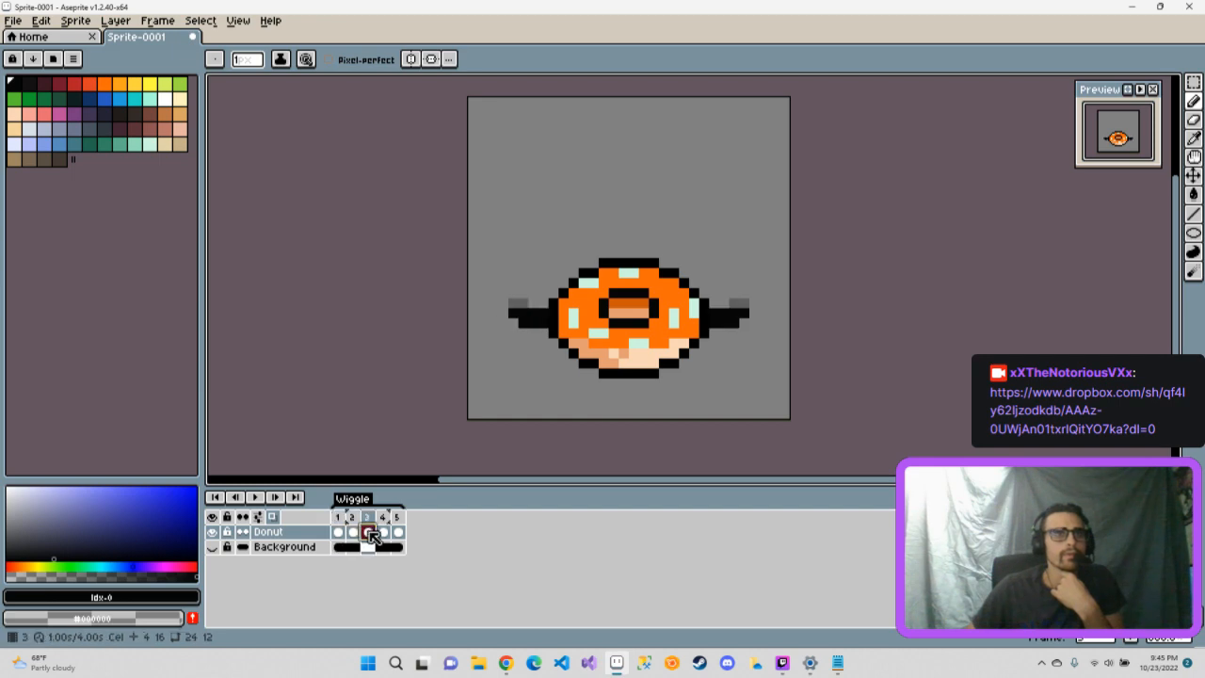
- In frame 5 of the Donut layer, extend both forearms up two pixels, erase the excess, and add an outward-pointing pixel at each hand
click(383, 532)
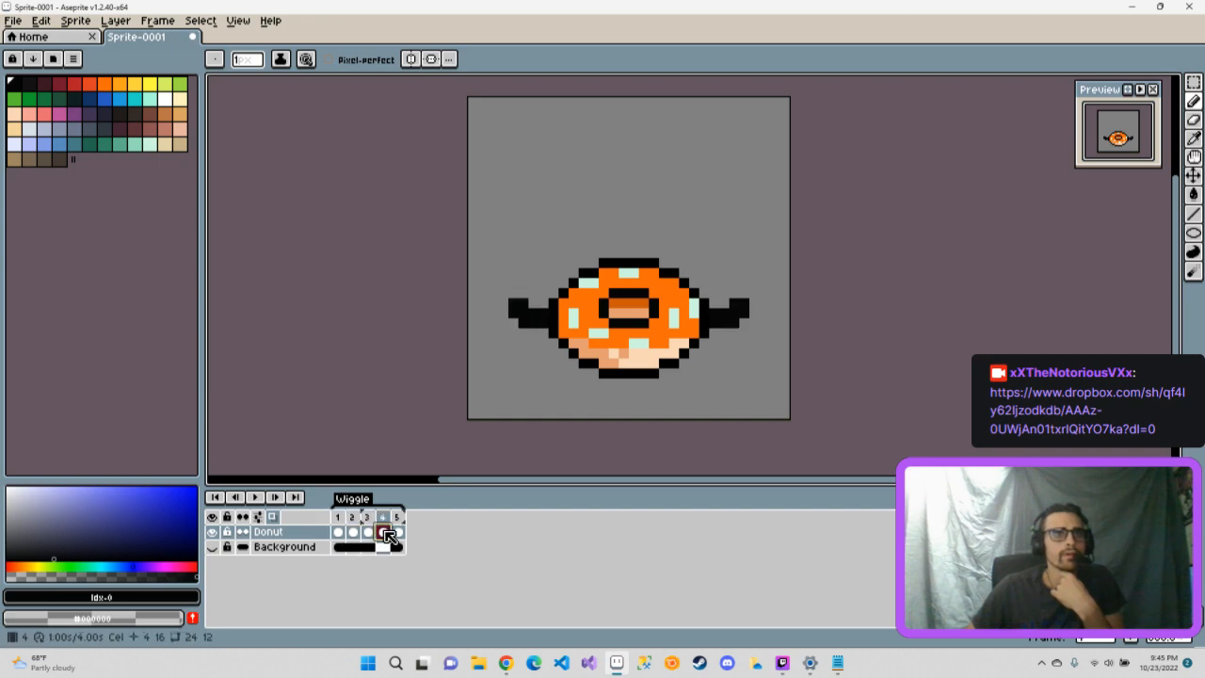
click(398, 532)
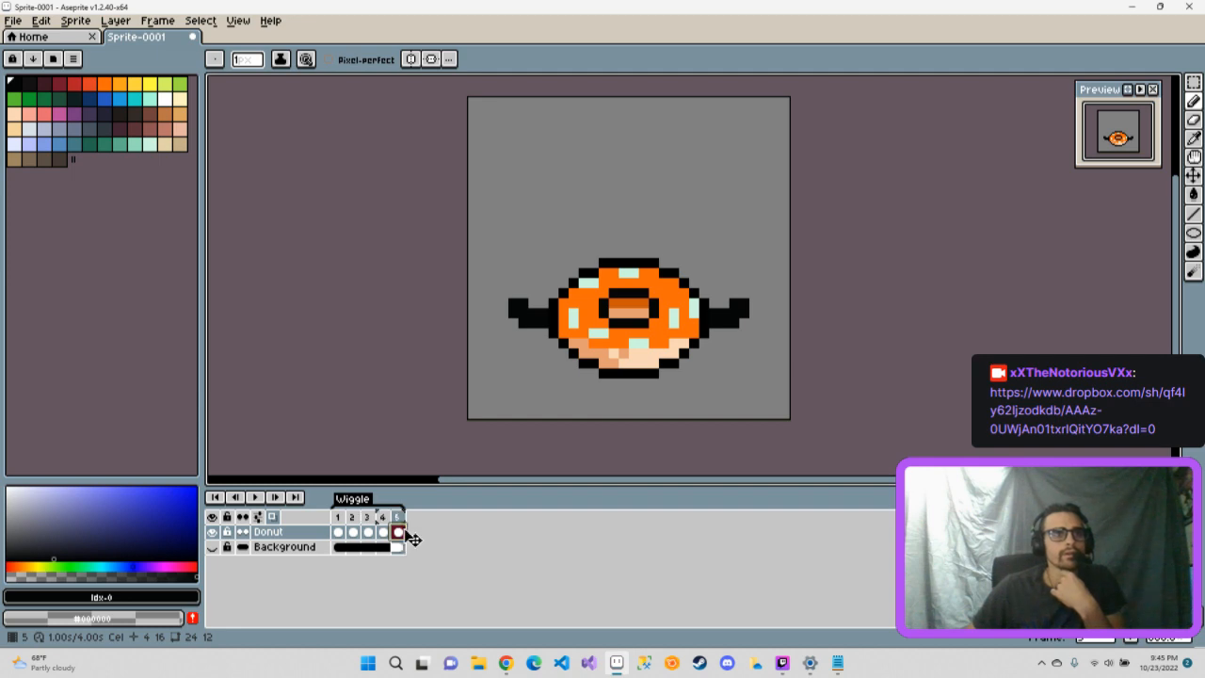
drag(518, 299, 513, 282)
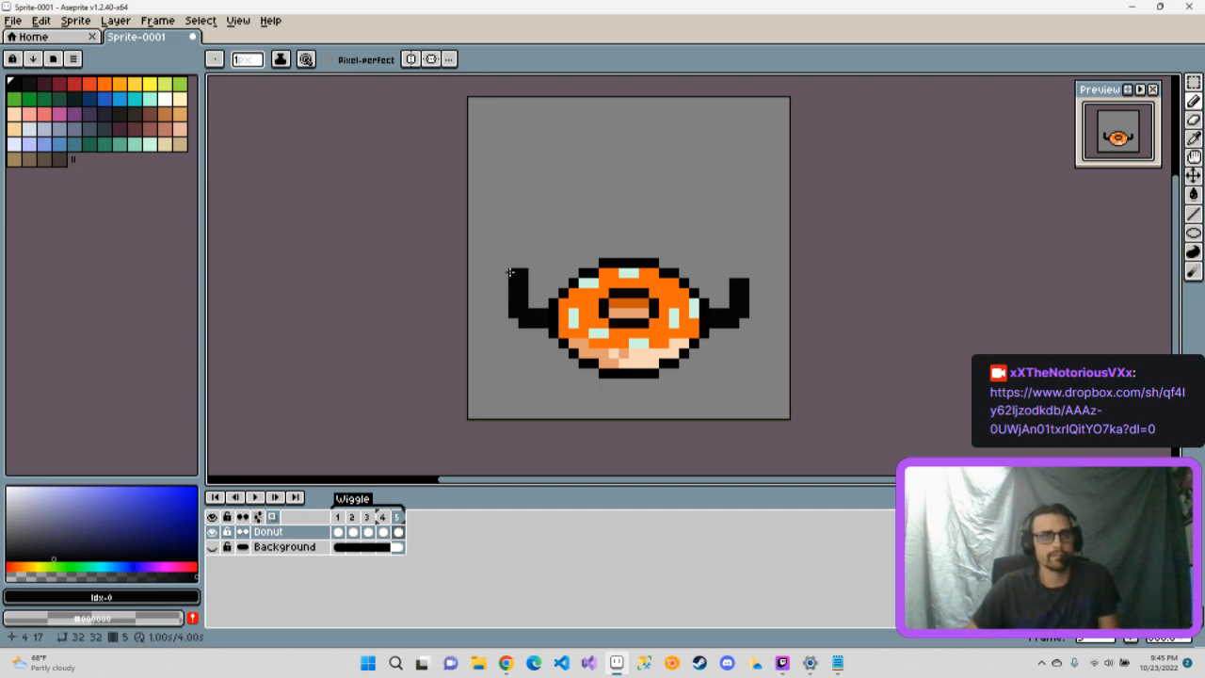
click(553, 263)
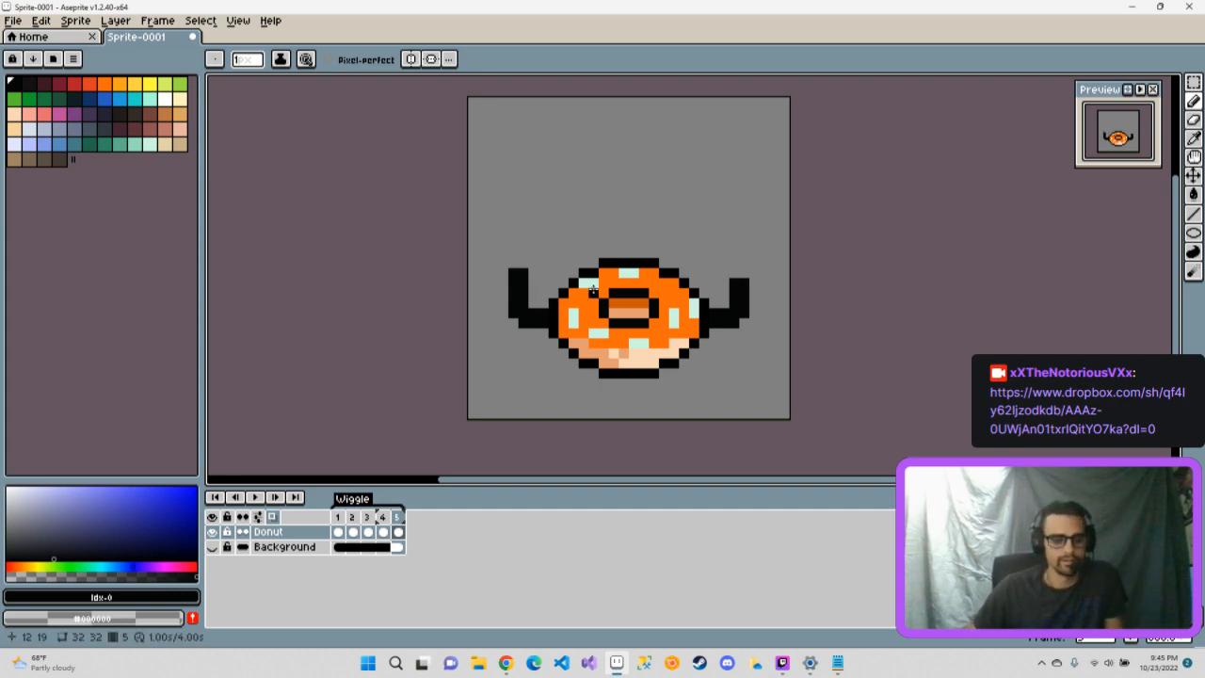
key(e)
drag(513, 273, 523, 273)
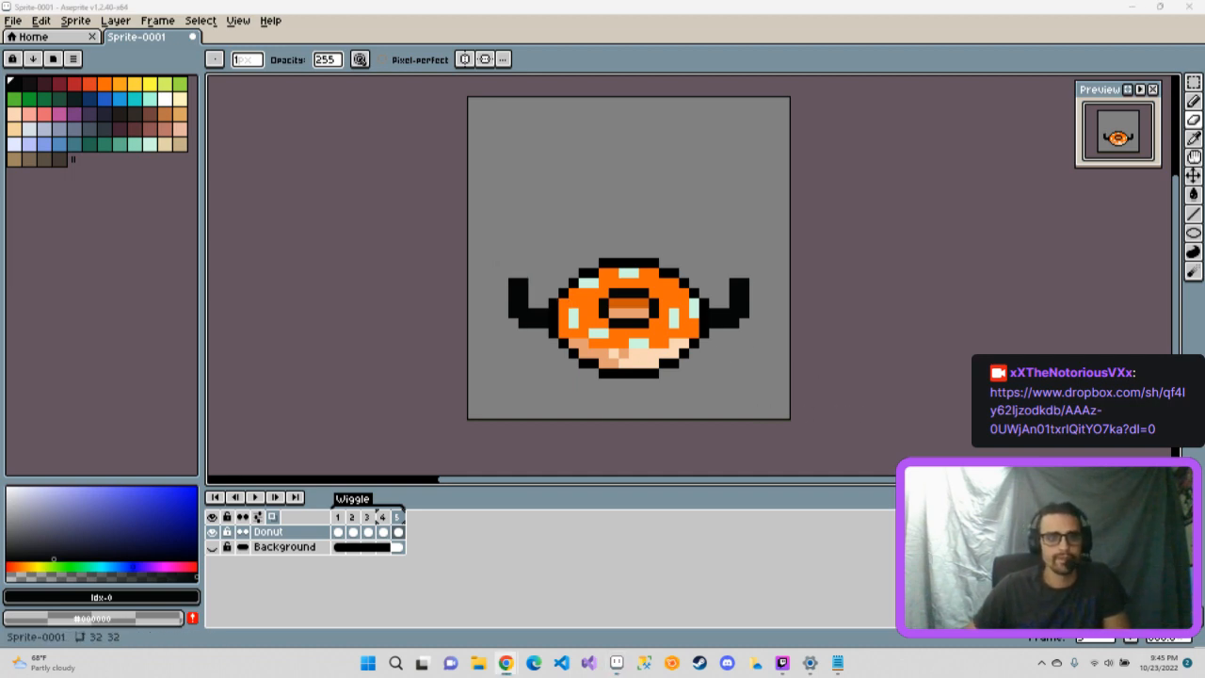
click(14, 83)
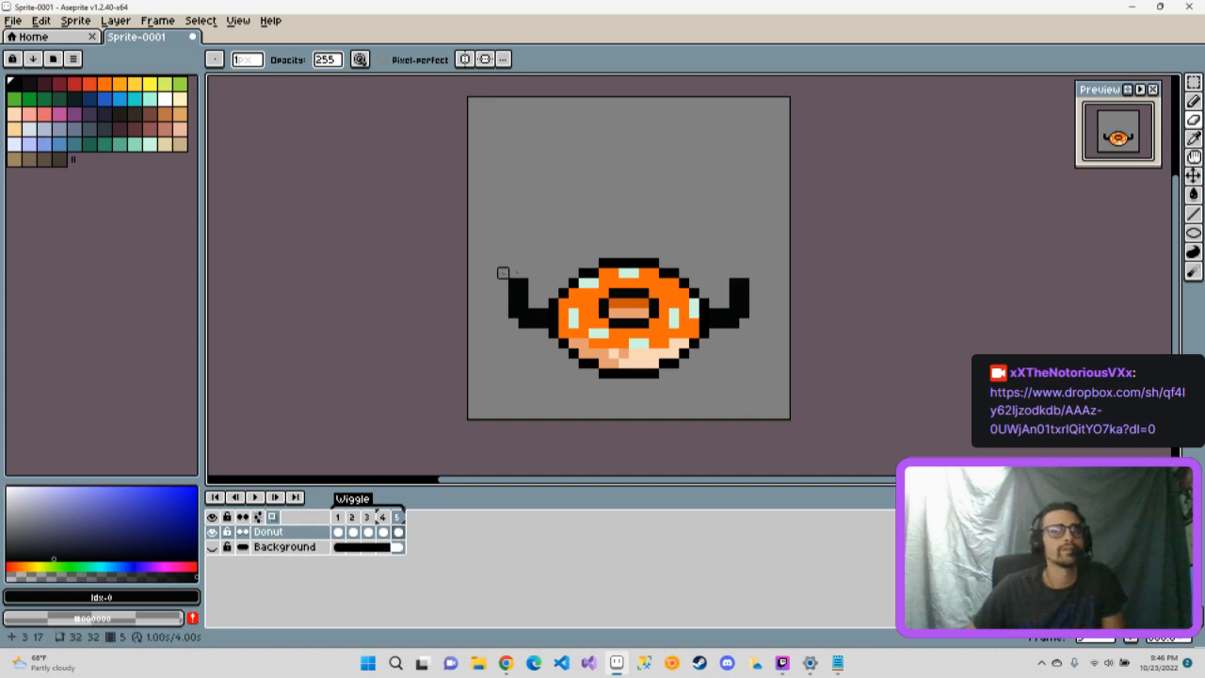
key(e)
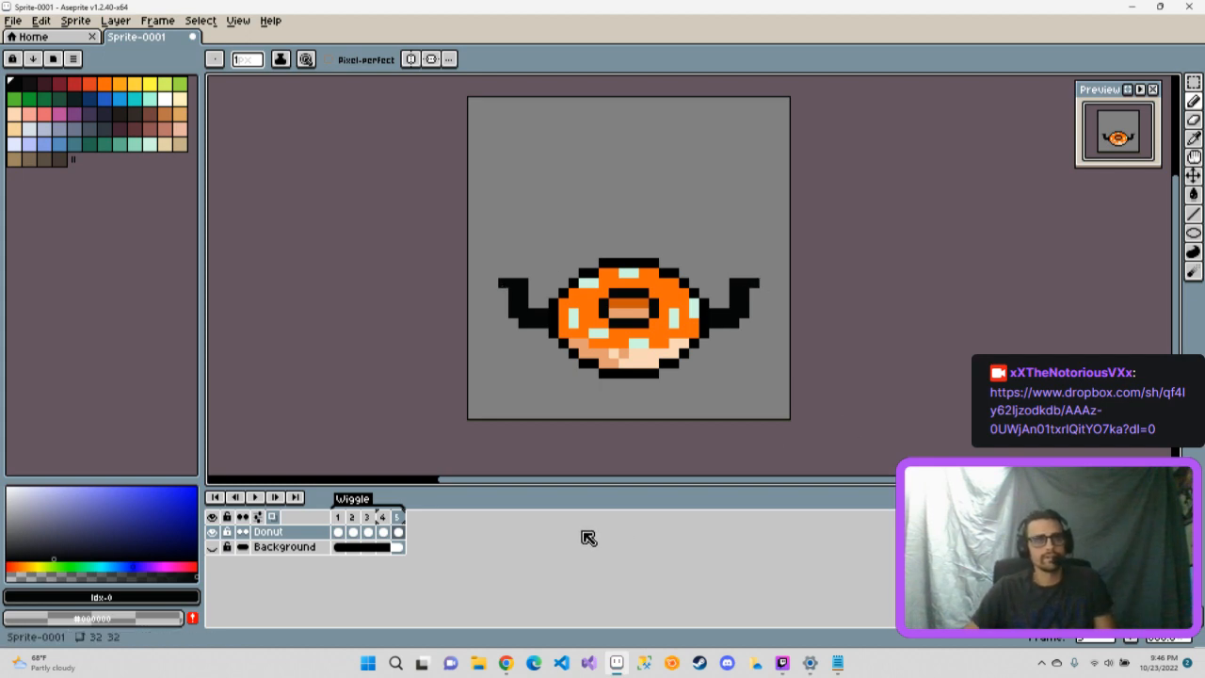
- Add frame 6 after frame 5 and draw black upward-pointing fingers on both hands
right_click(397, 517)
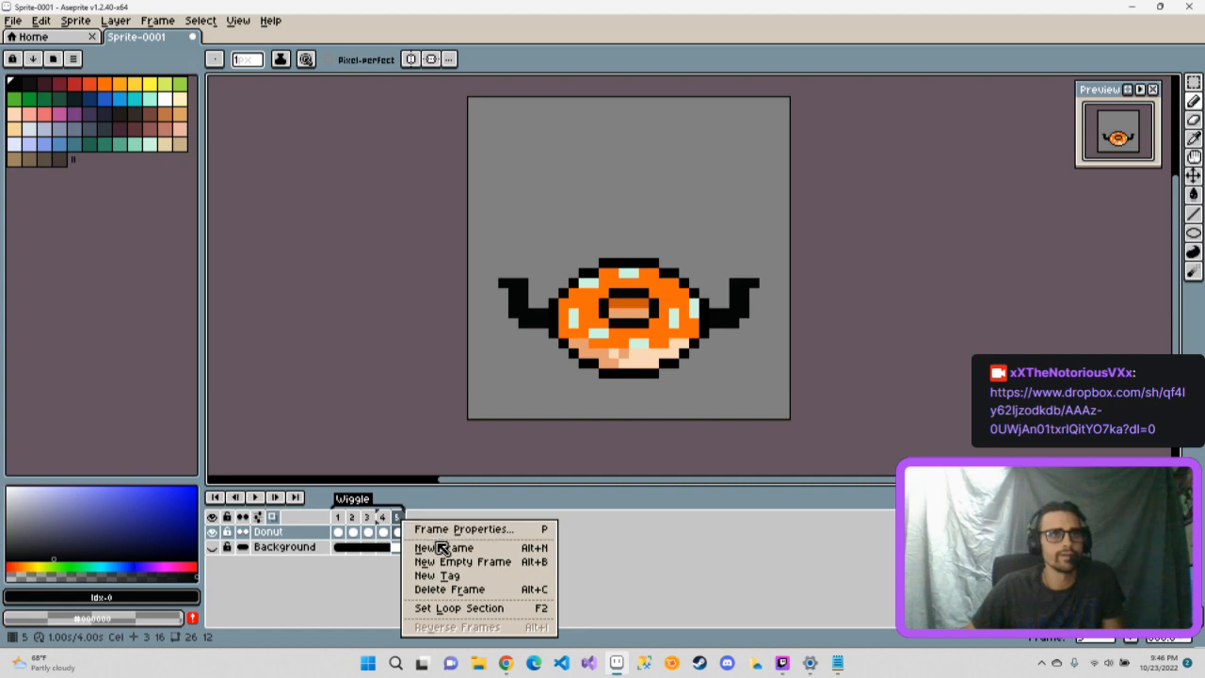
click(438, 544)
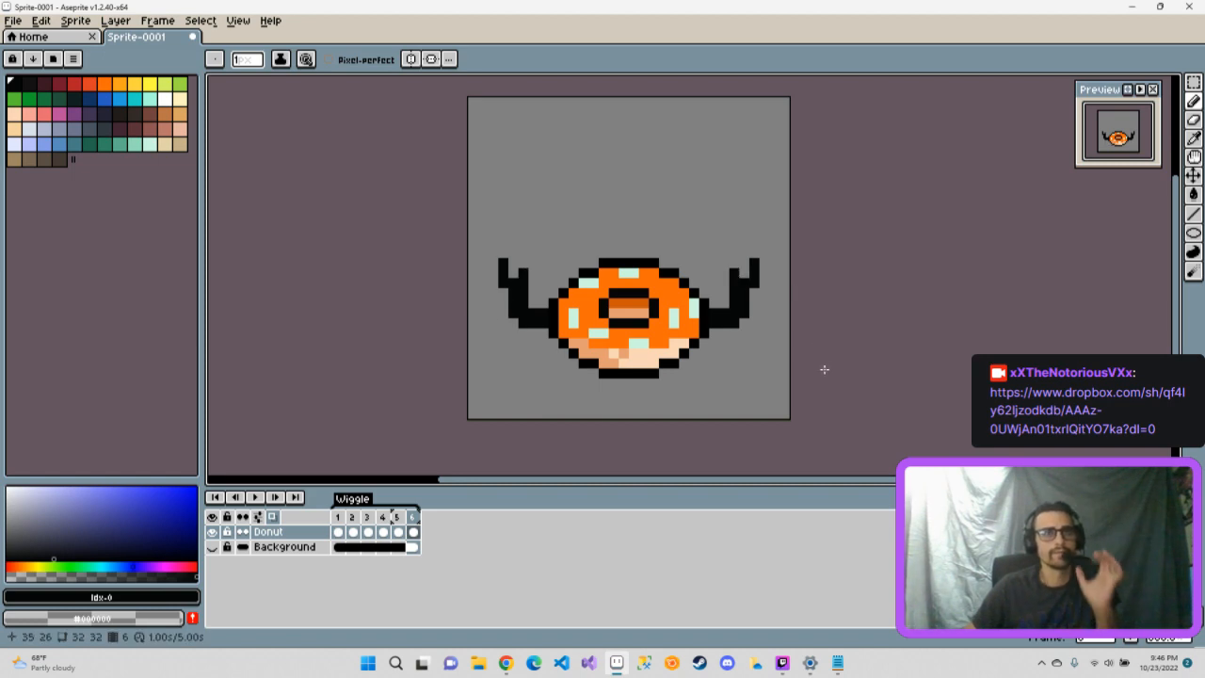
- Review frames 1 to 6 in sequence to check how the arms grow
click(338, 518)
click(354, 523)
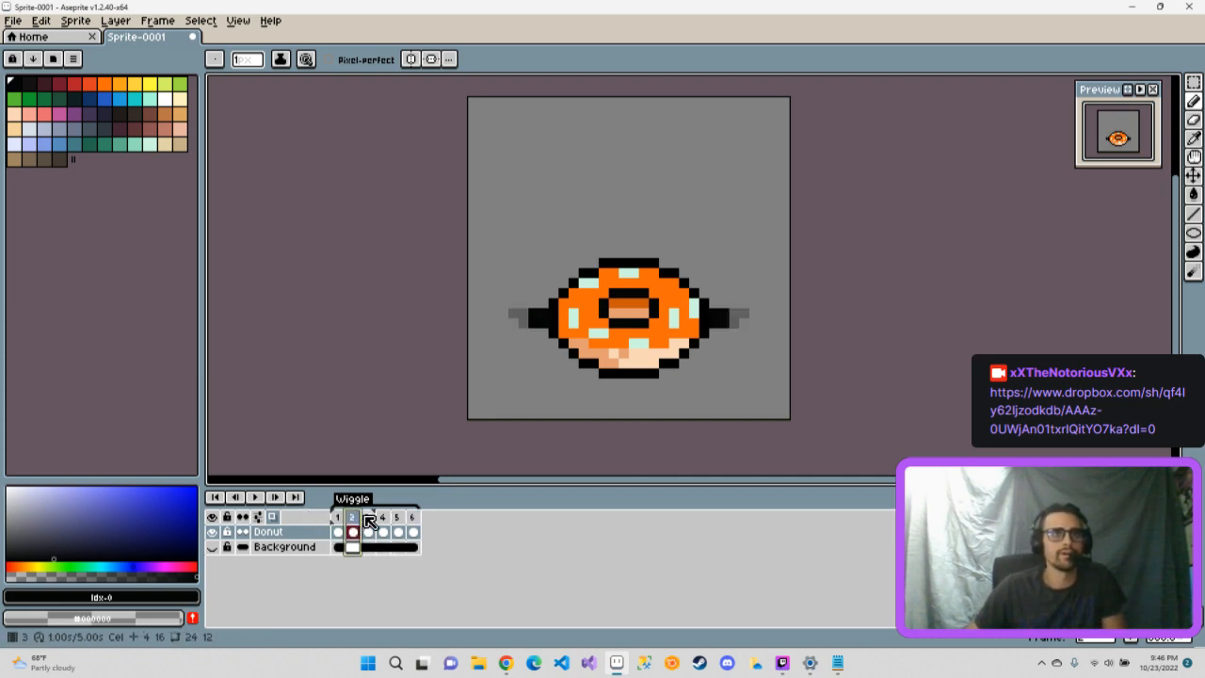
click(369, 518)
click(383, 520)
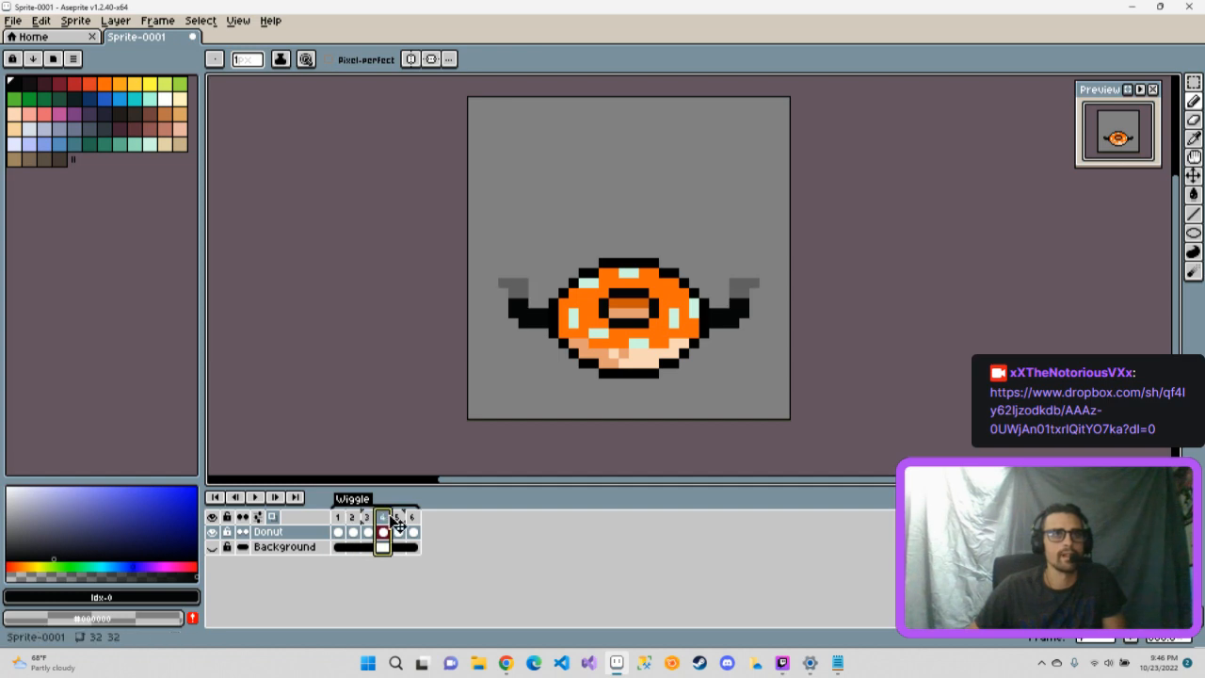
click(398, 520)
click(412, 519)
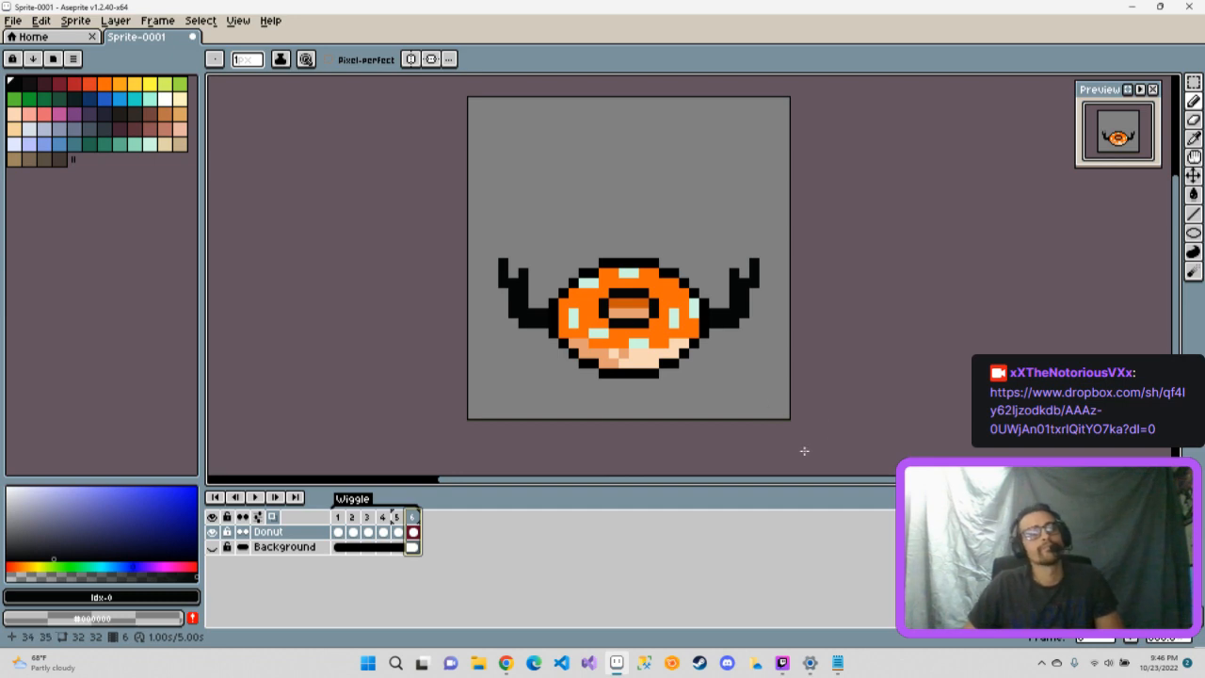
right_click(414, 518)
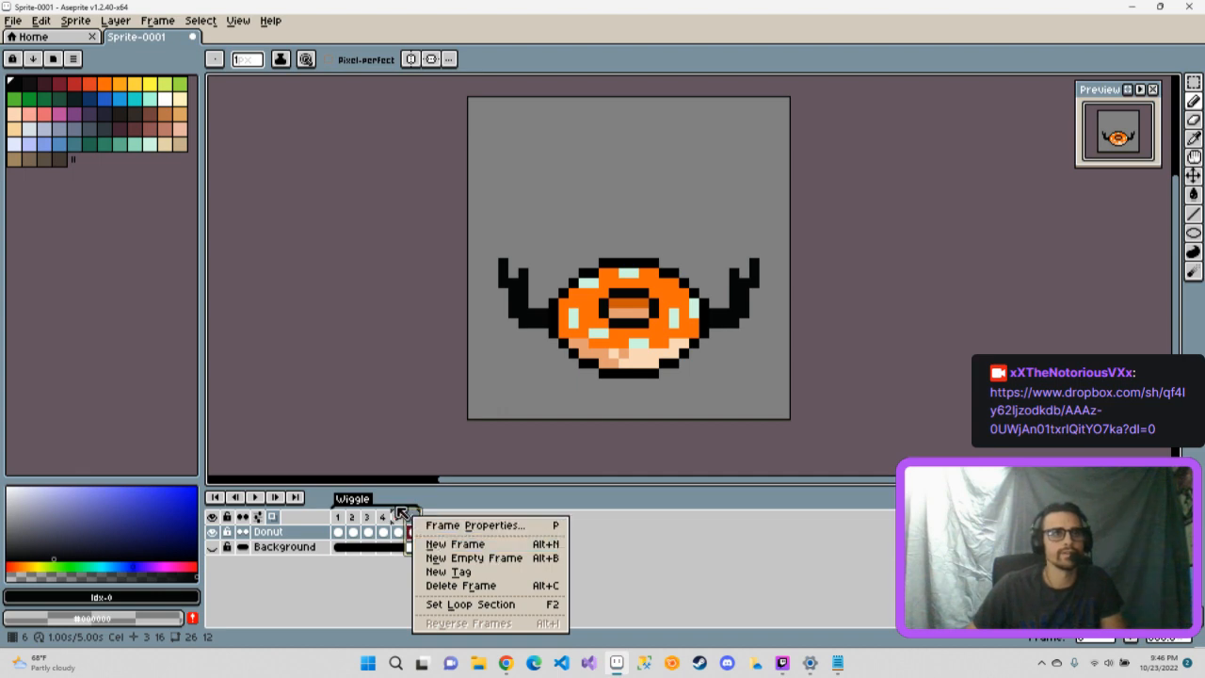
click(354, 509)
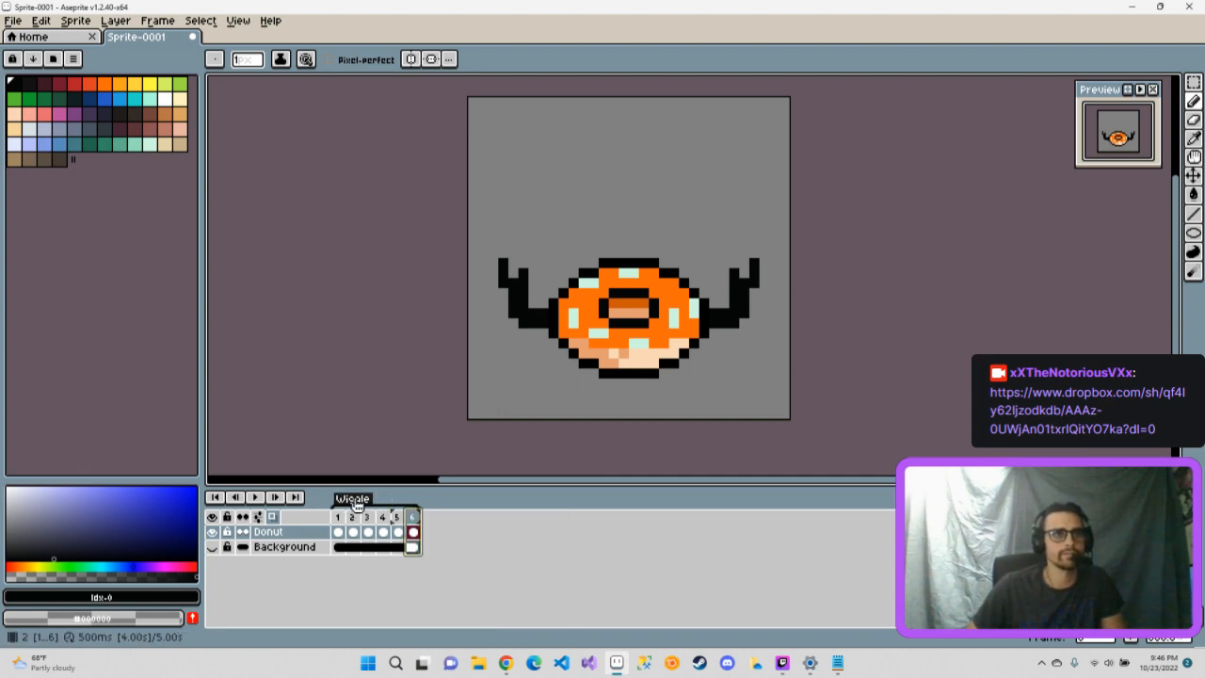
- Rename the Wiggle animation tag to Arm_Growth
right_click(356, 501)
click(410, 510)
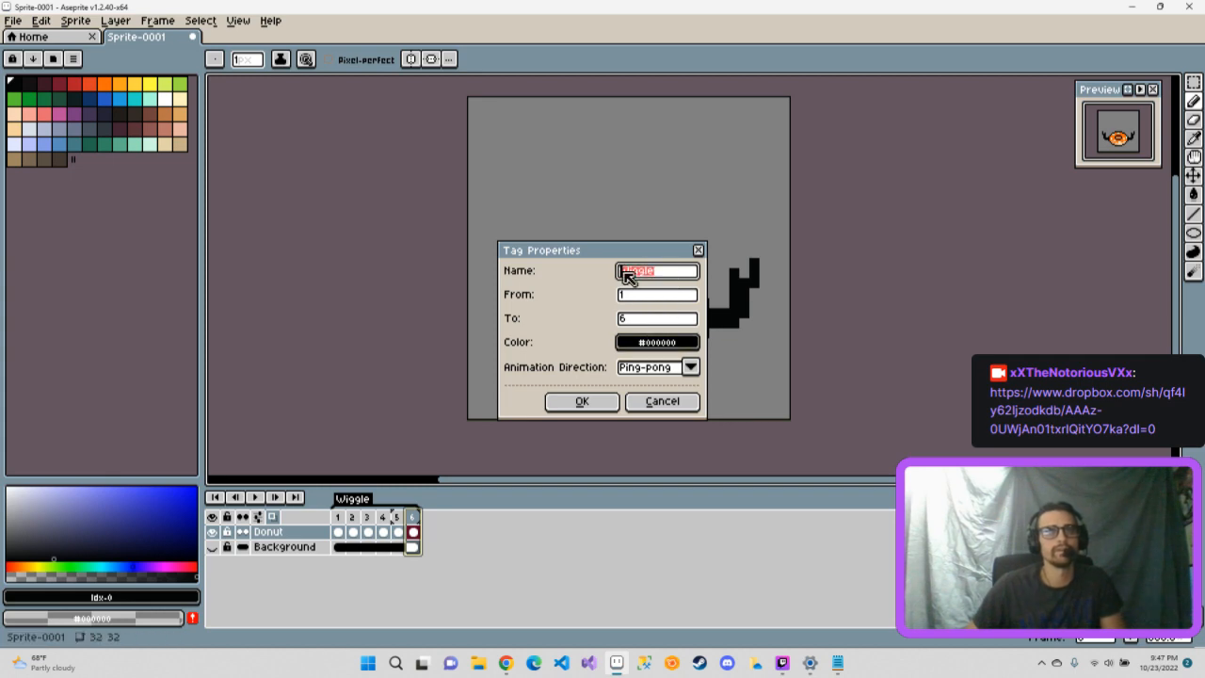
text(Arm)
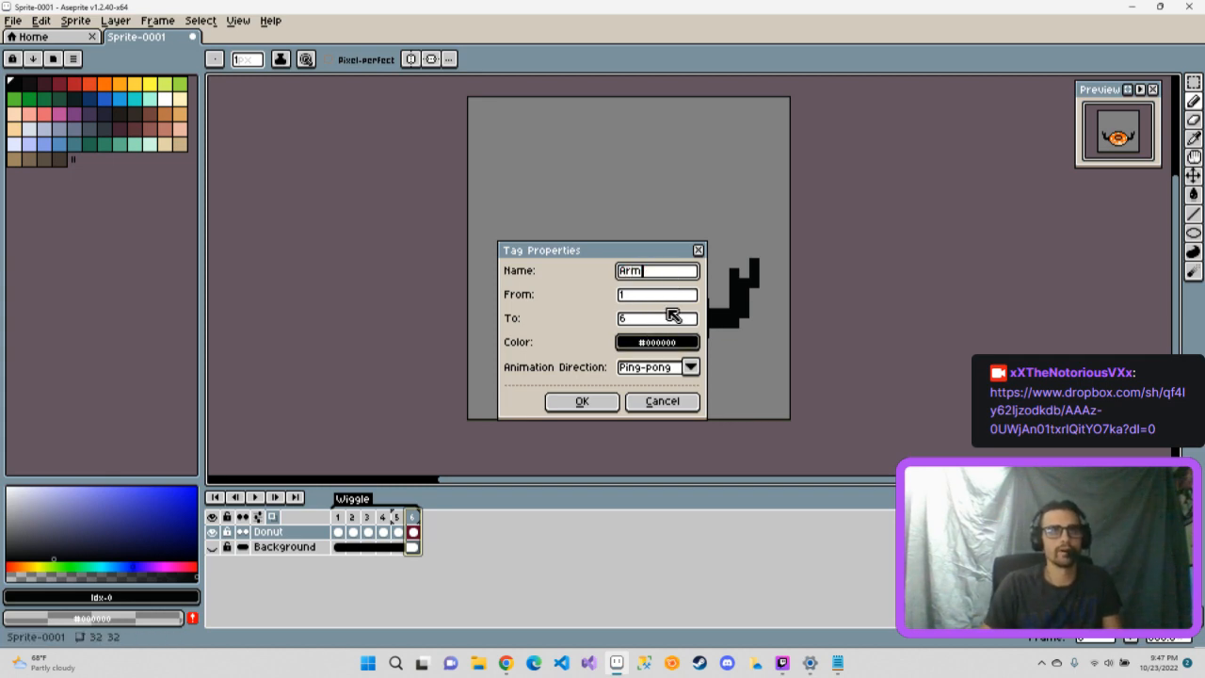
text(,)
key(BackSpace)
key(BackSpace)
key(BackSpace)
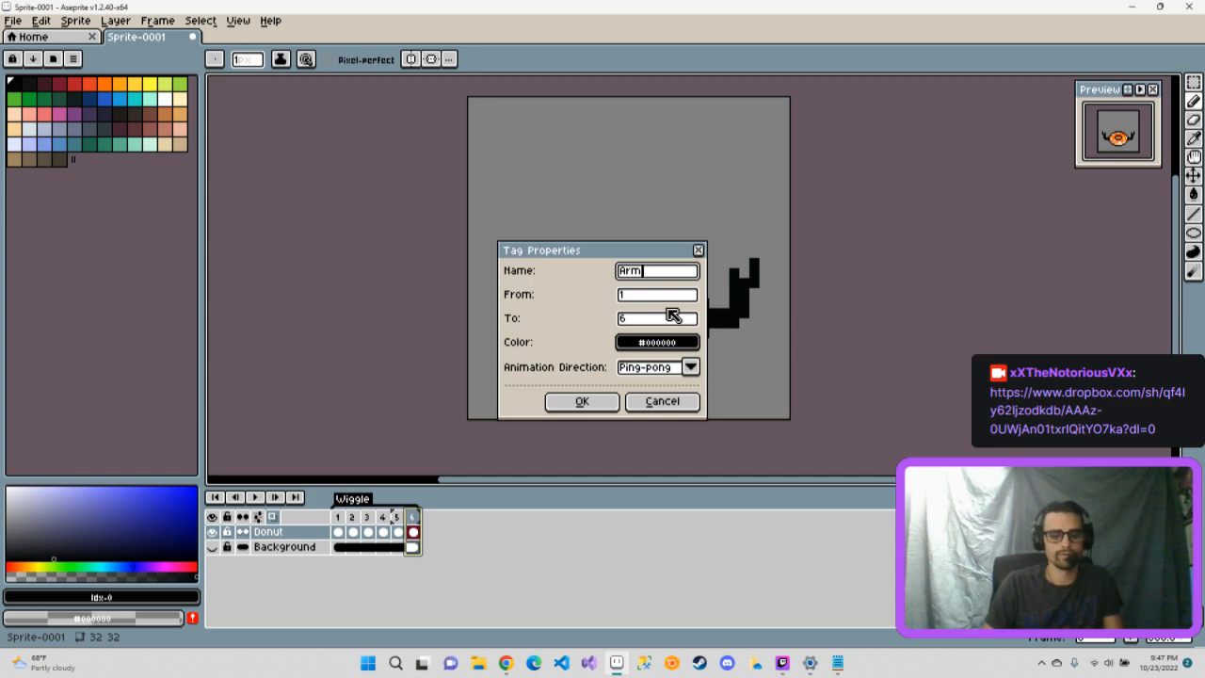
key(Return)
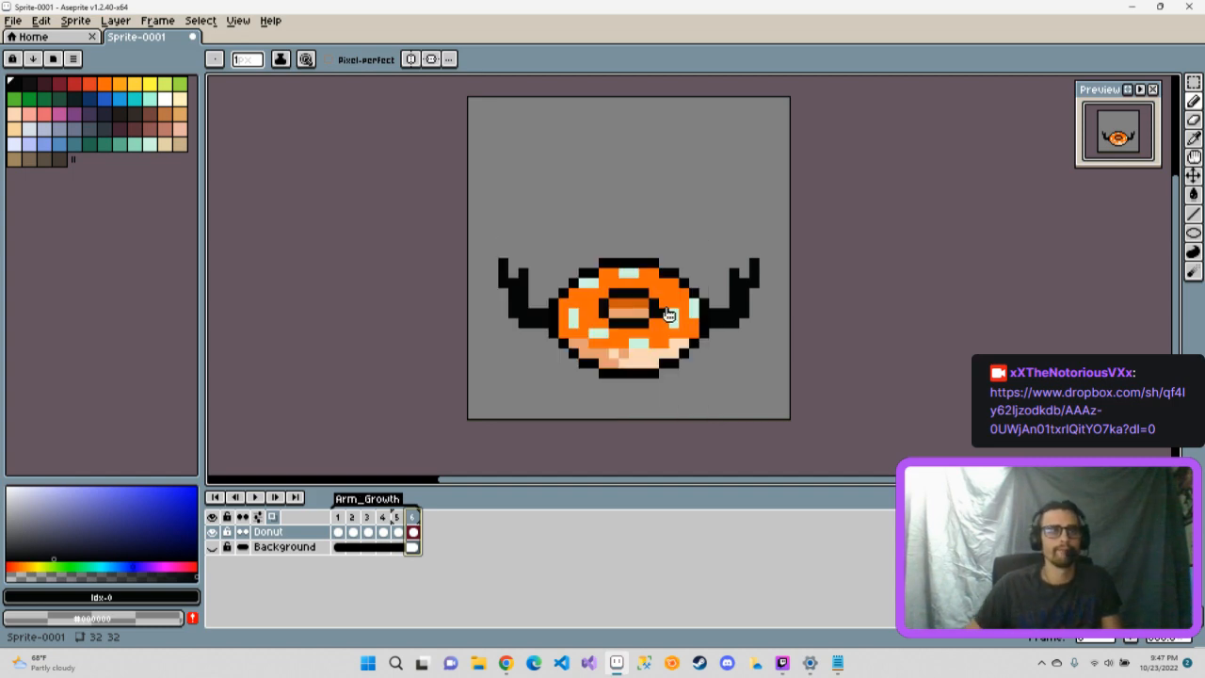
- Add frame 7 after frame 6 and set the Arm_Growth tag to end at frame 6
right_click(419, 522)
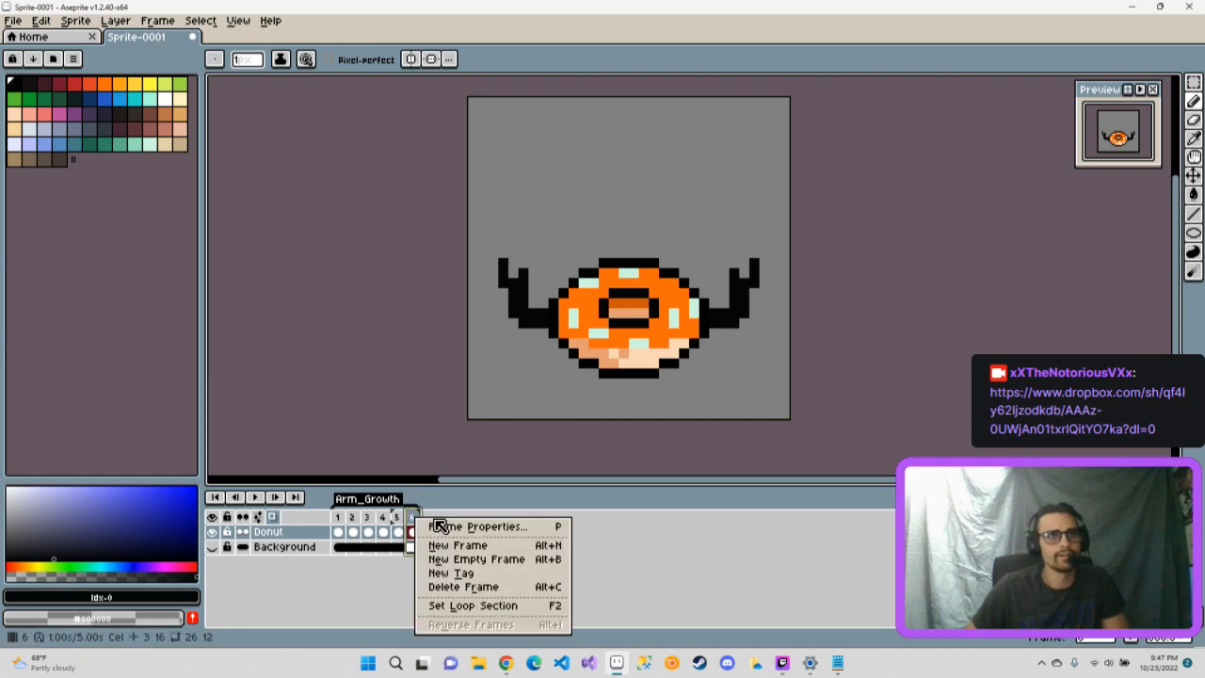
click(487, 546)
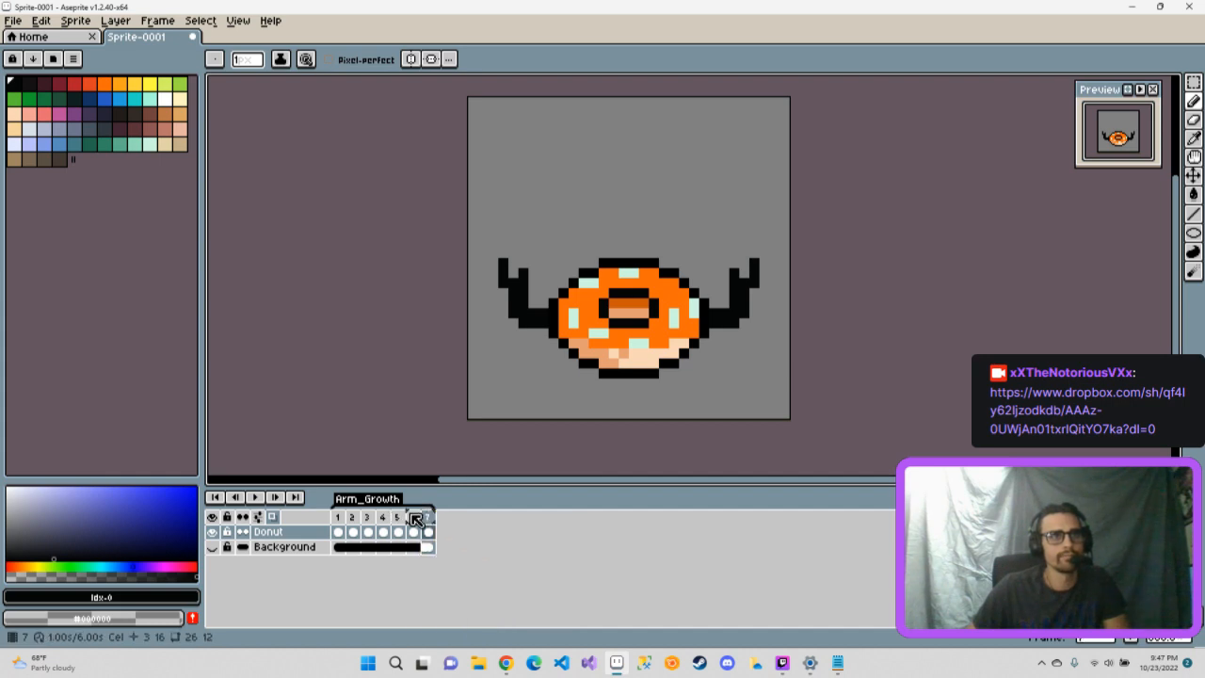
right_click(395, 505)
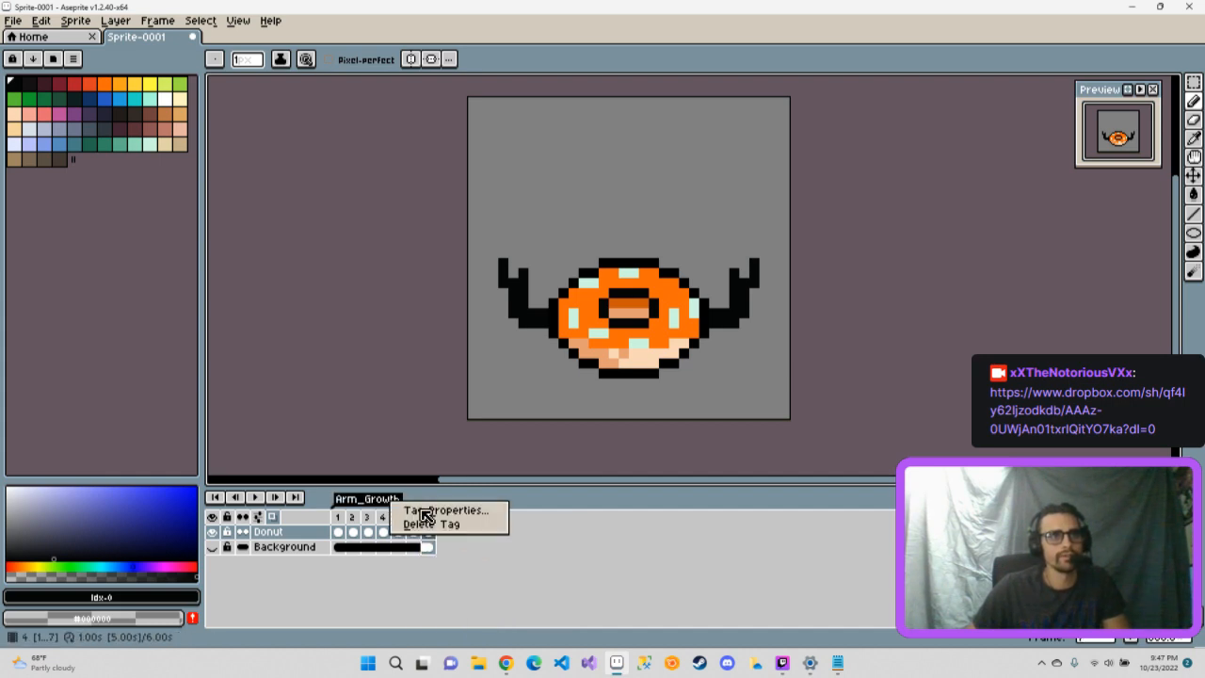
click(443, 508)
click(651, 322)
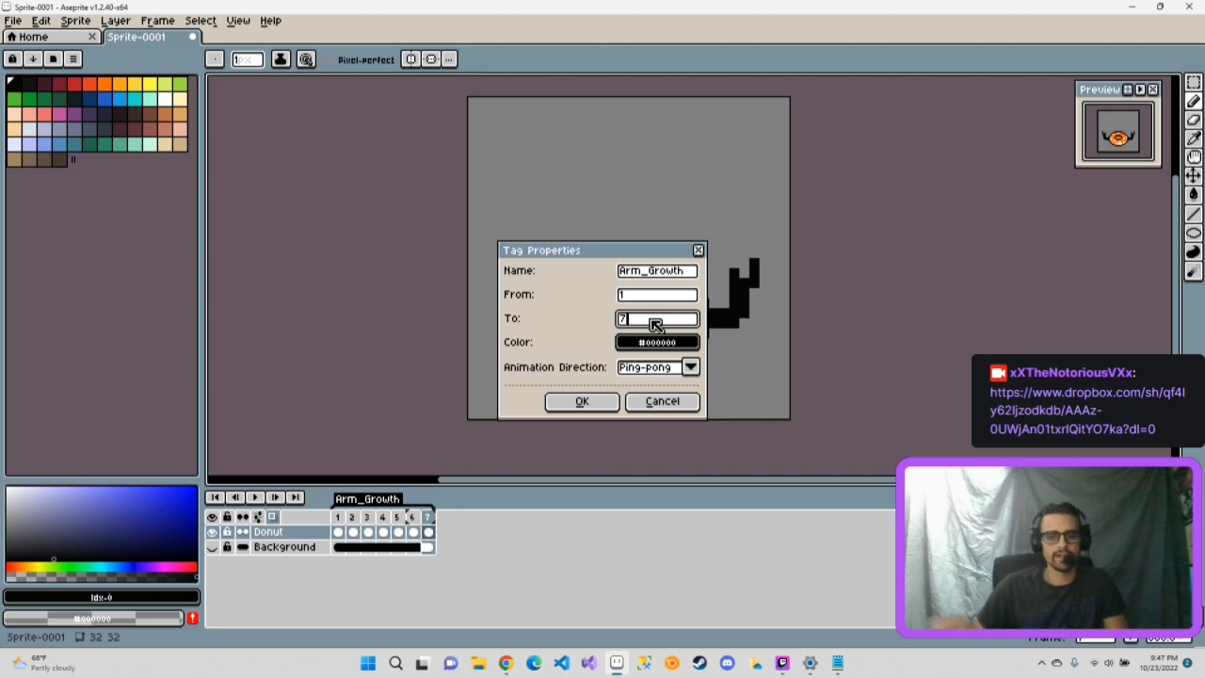
key(Return)
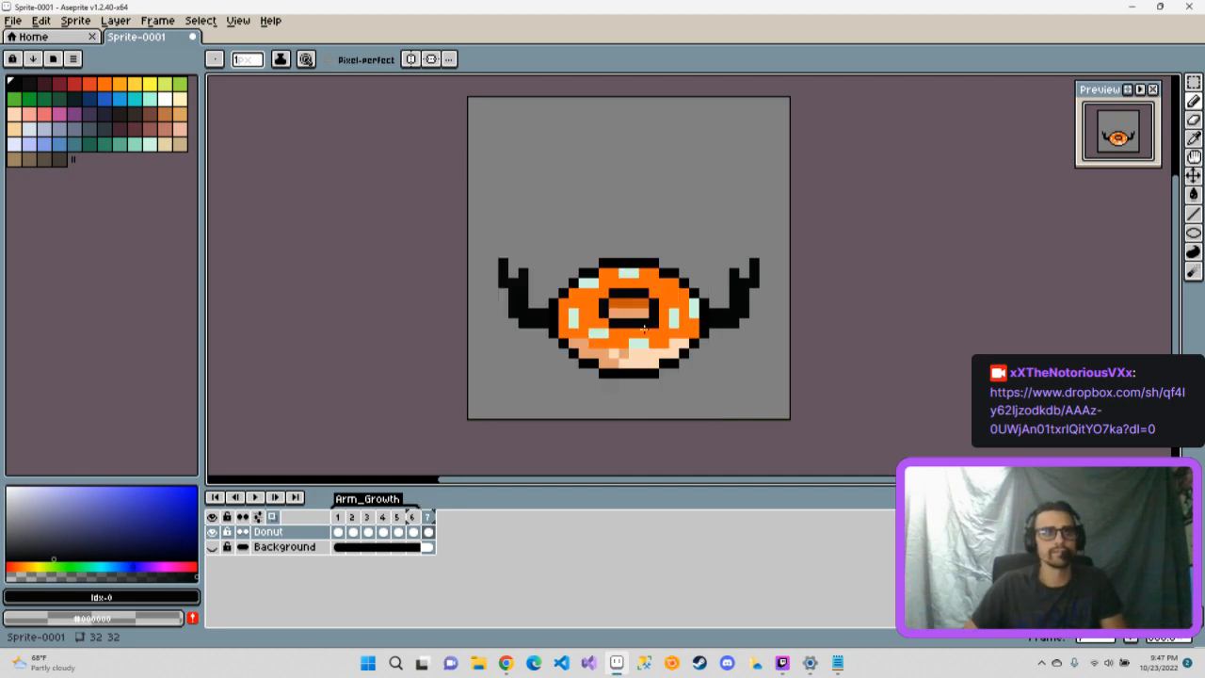
- Create a new tag named Leg_Growth on frame 7 with the Forward animation direction
right_click(428, 516)
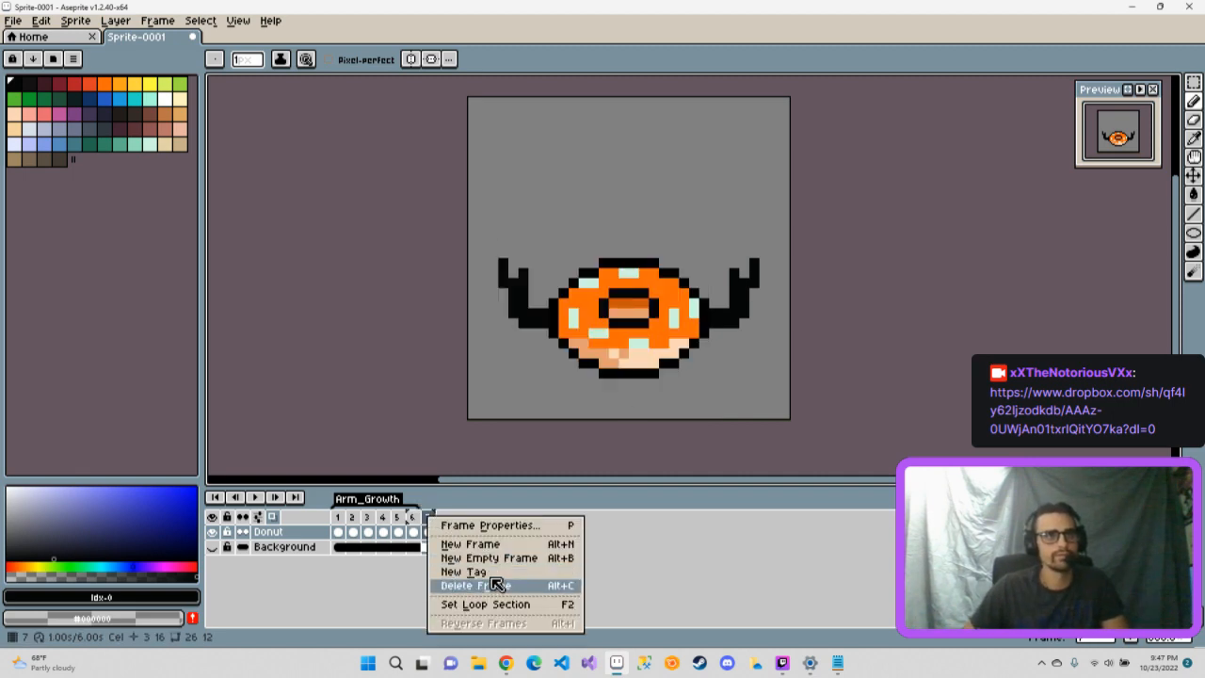
click(475, 573)
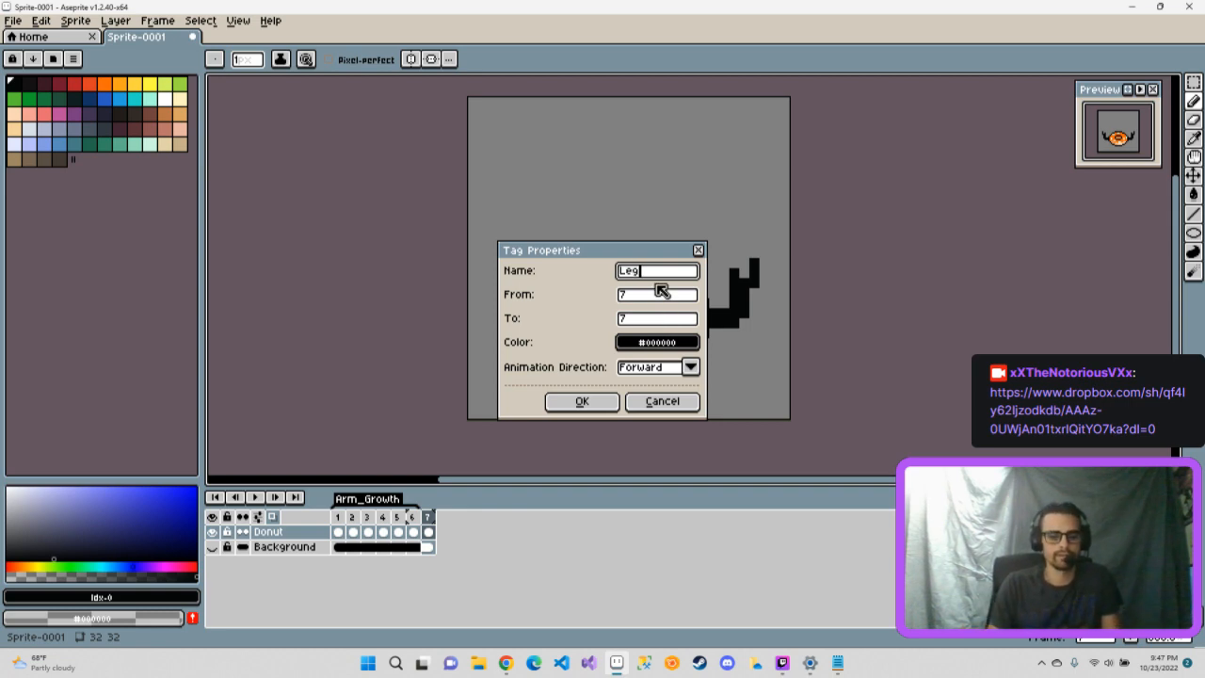
text(Leg_Growth)
key(Return)
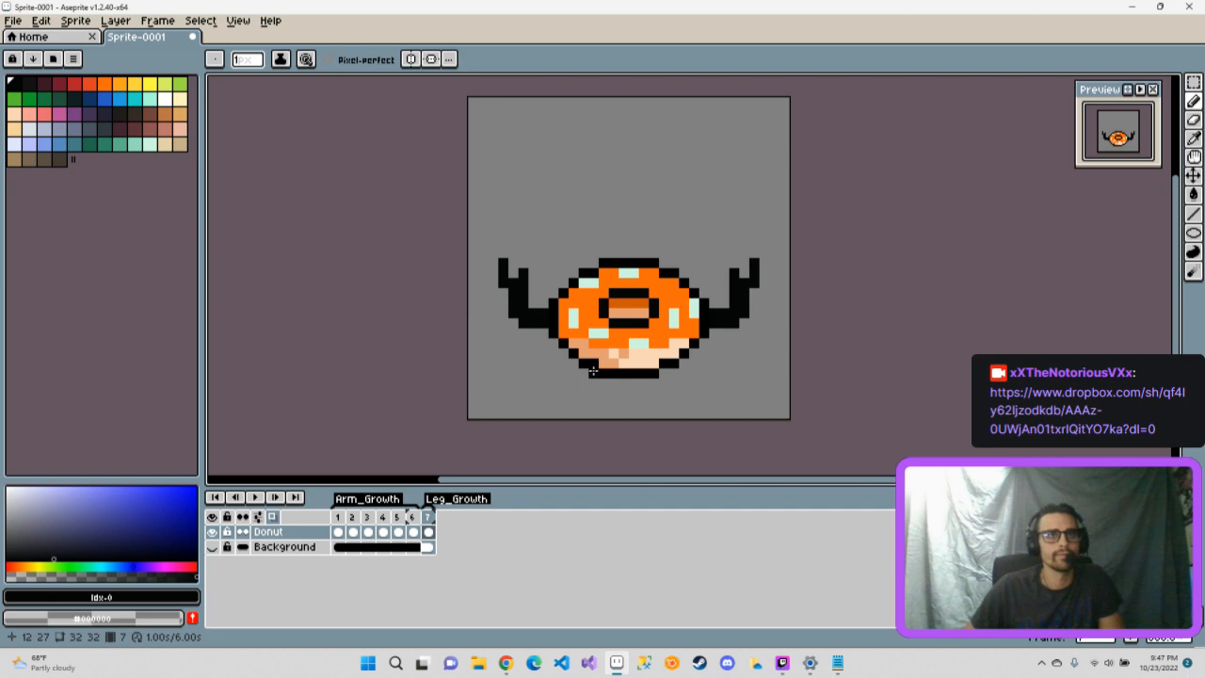
- In frame 7, draw two short black leg stubs, each two pixels wide, beneath the donut
click(413, 532)
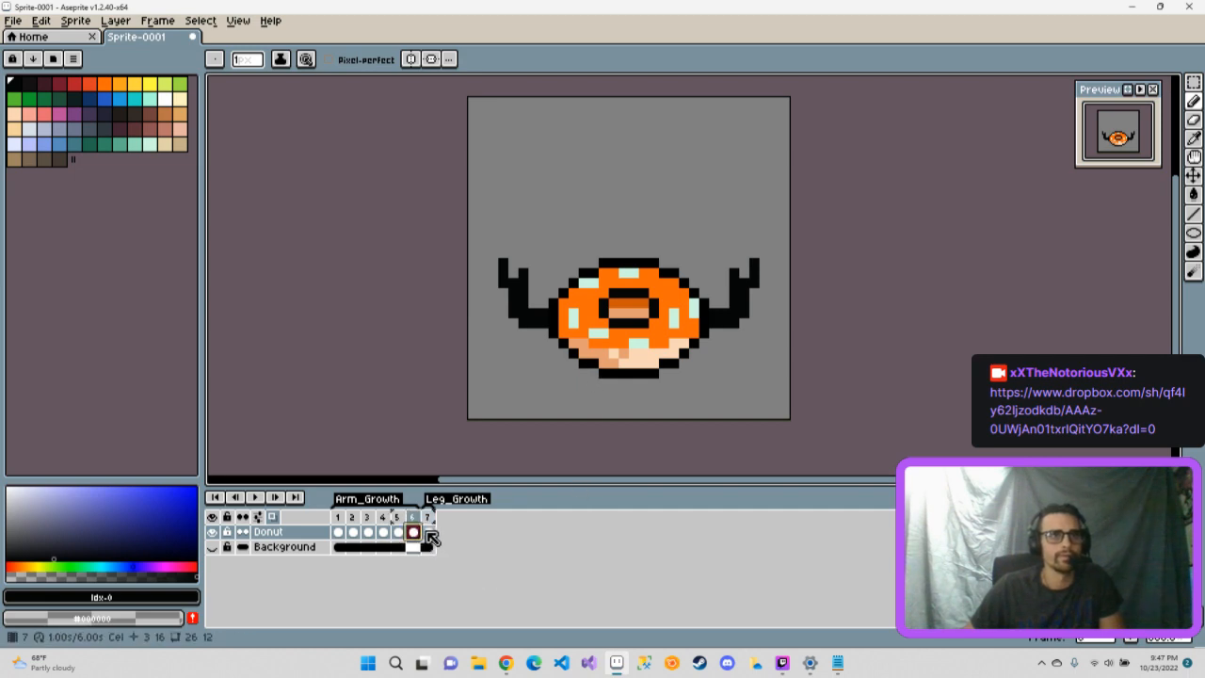
click(429, 533)
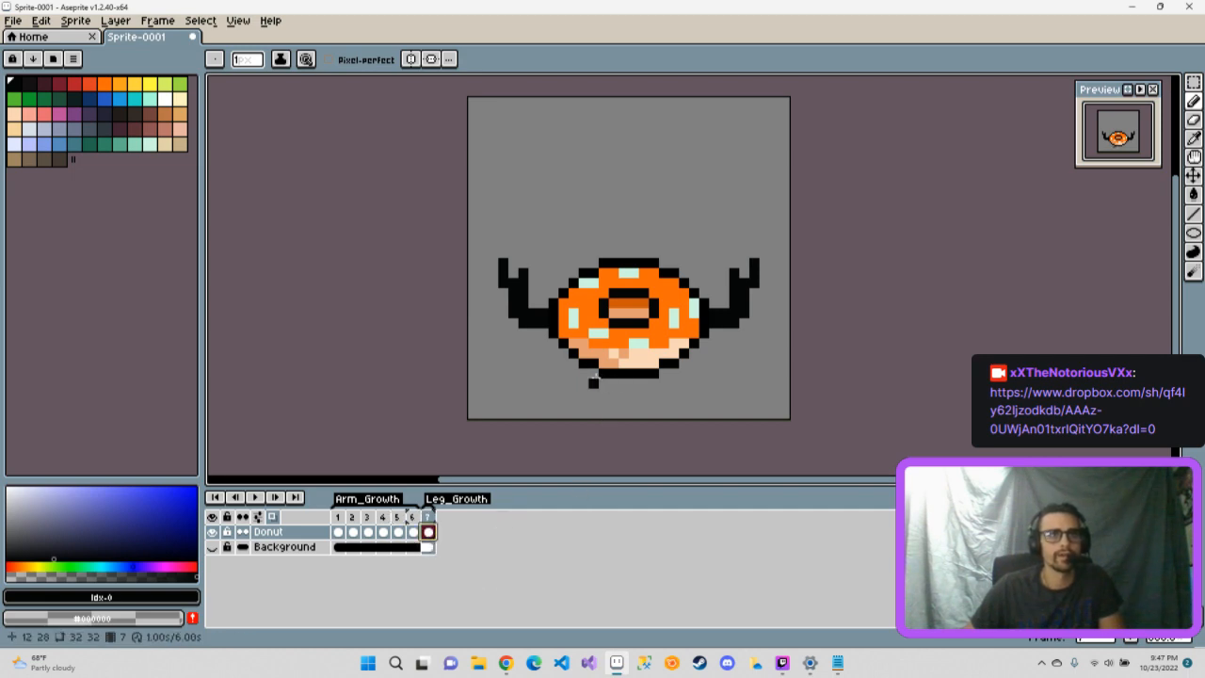
mouse_move(595, 376)
mouse_down()
mouse_move(662, 381)
mouse_move(649, 383)
mouse_up()
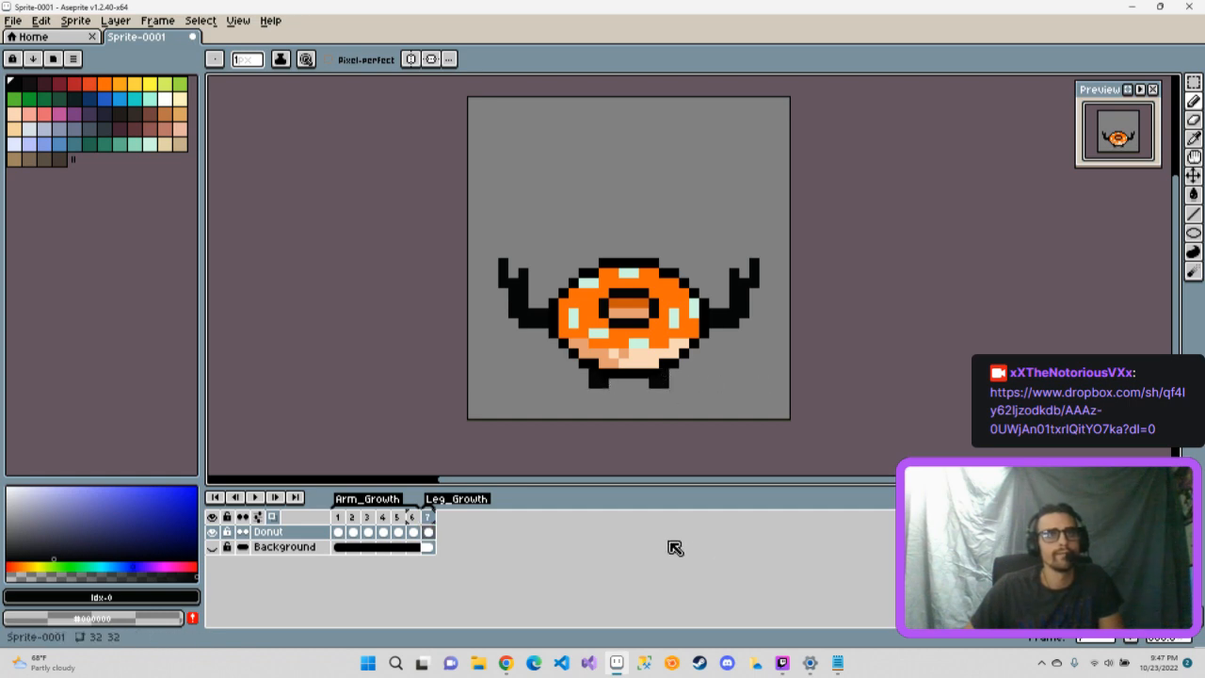
- Add frame 8 after frame 7 and lengthen both legs downward by one pixel
right_click(431, 517)
click(470, 538)
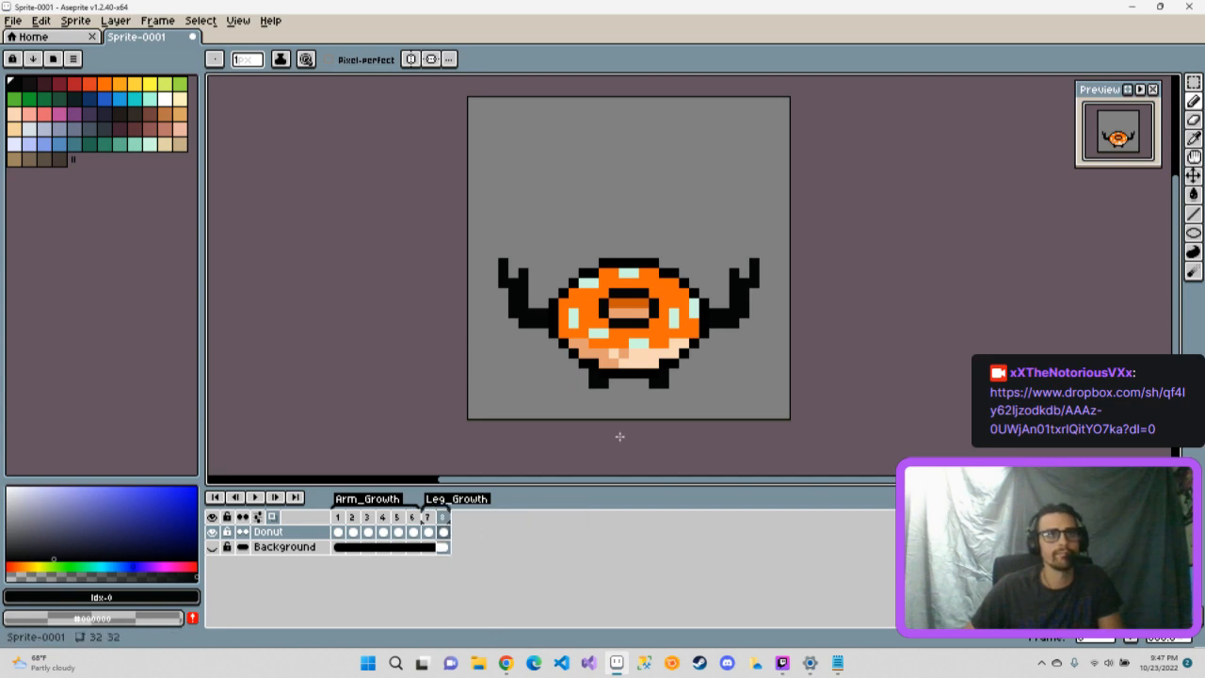
click(594, 394)
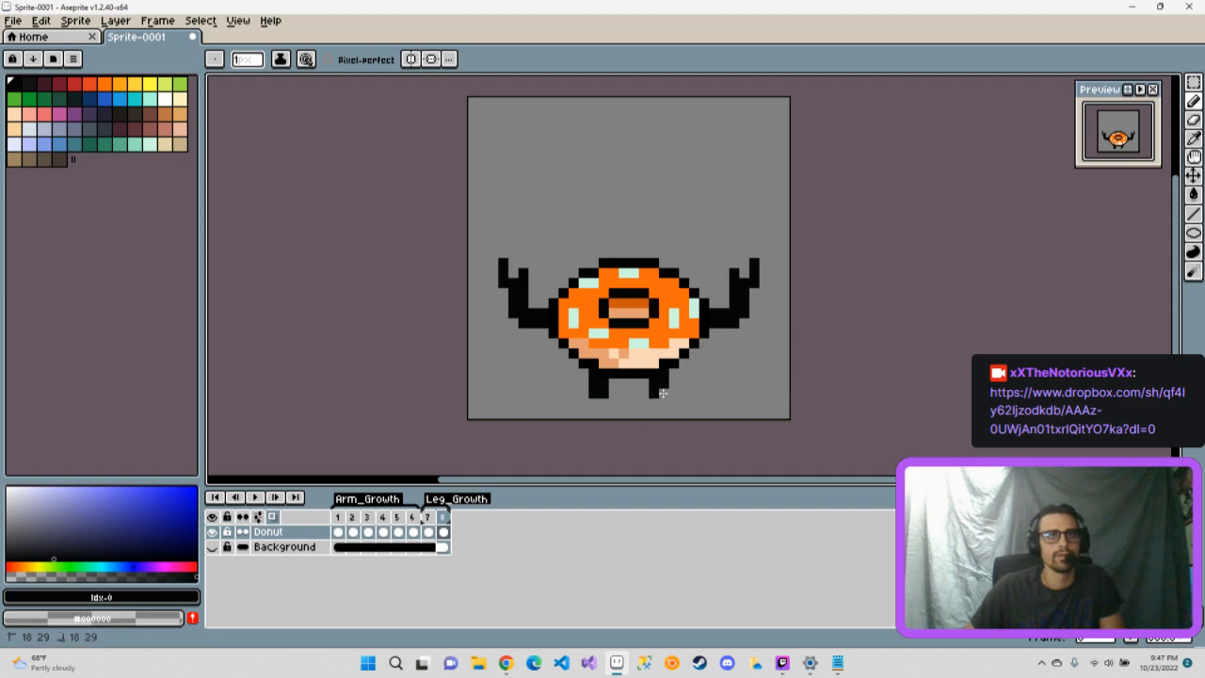
- Add frame 9 after frame 8, lengthen both legs by one pixel and give each an outward-pointing foot
right_click(443, 517)
click(481, 543)
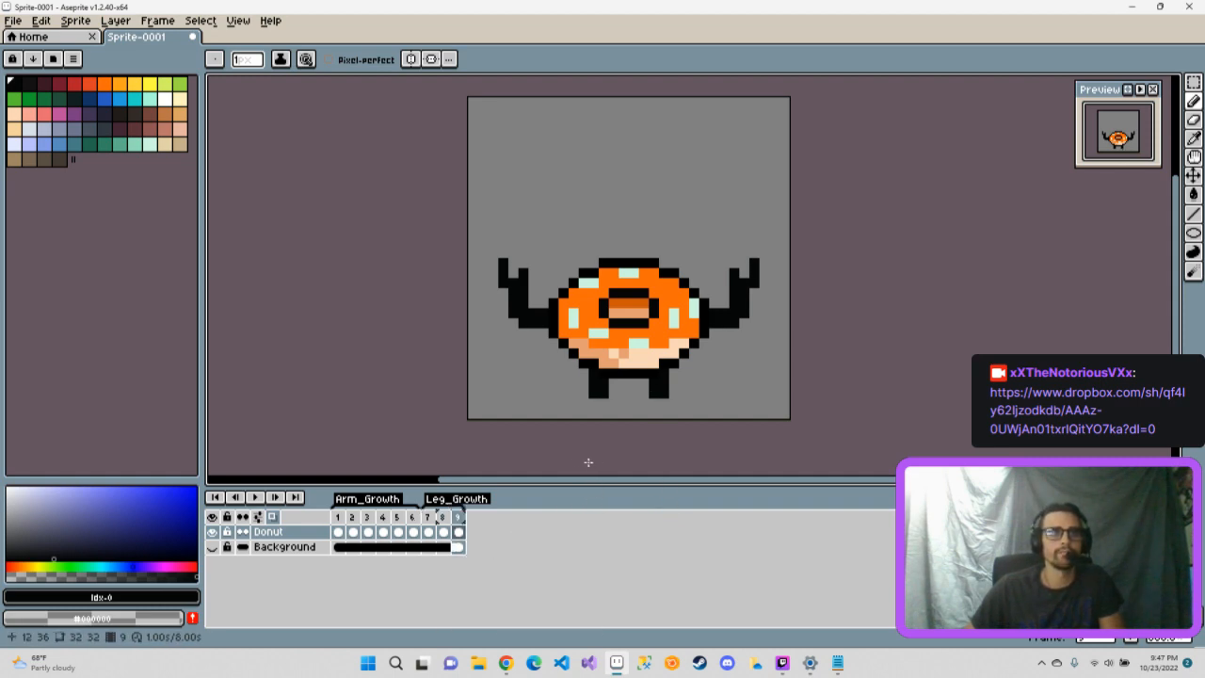
click(593, 402)
drag(585, 402, 674, 404)
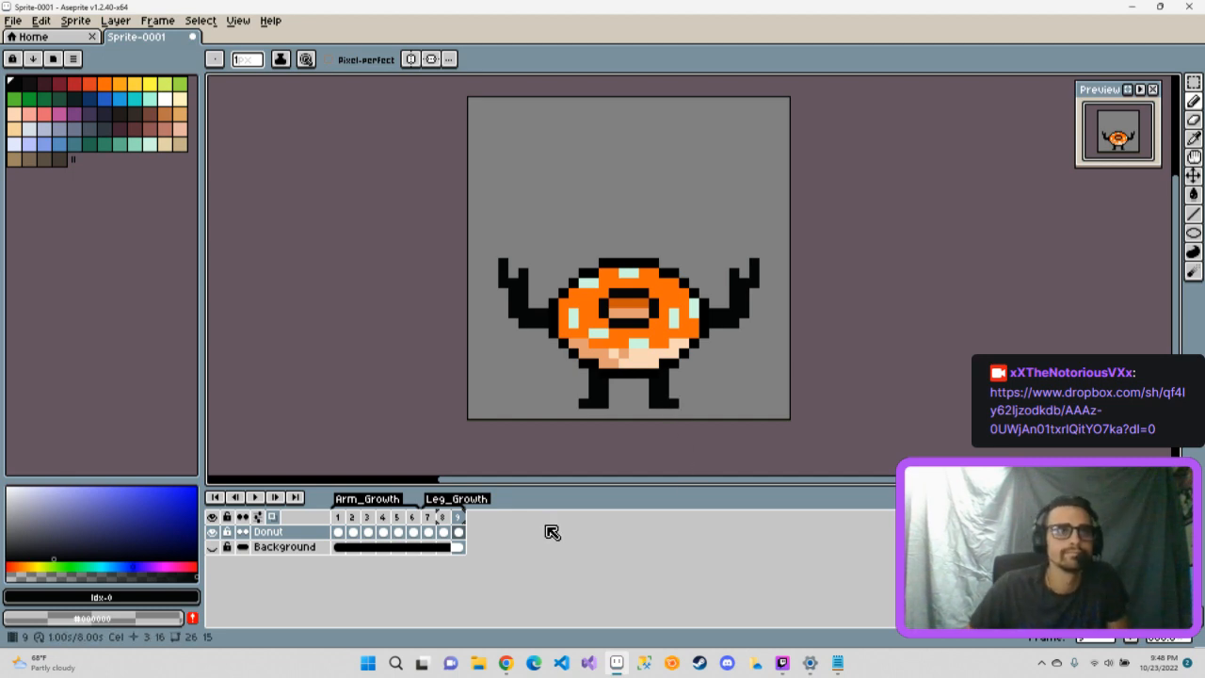
- Compare frames 8 and 9 of the Donut layer and add frame 10 after frame 9
click(450, 531)
click(463, 531)
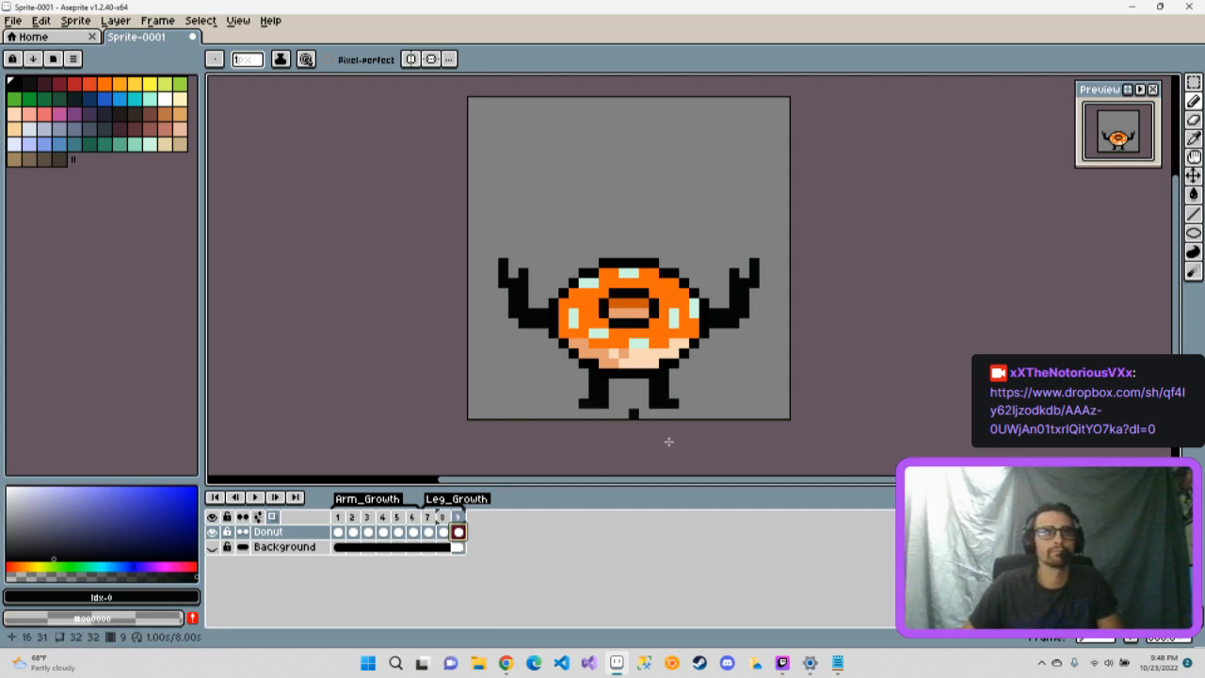
right_click(461, 515)
click(489, 544)
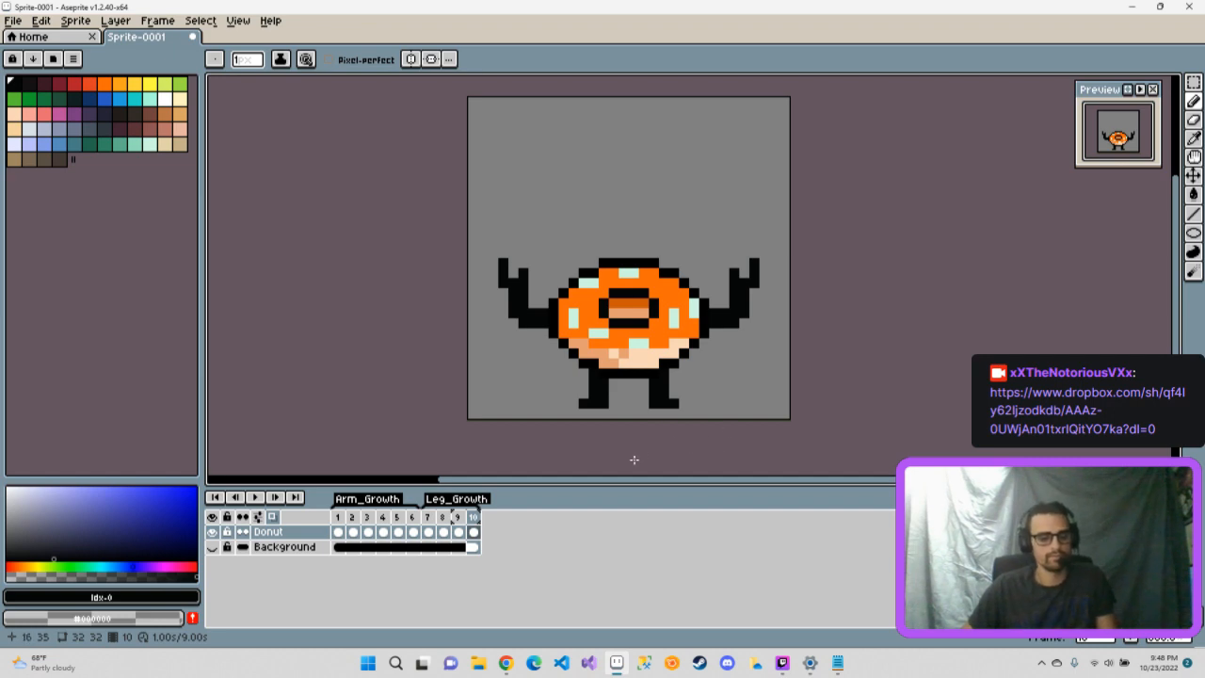
- In frame 10, erase an inner pixel from each leg and add black pixels along the outer upper edges to bend both legs outward
key(m)
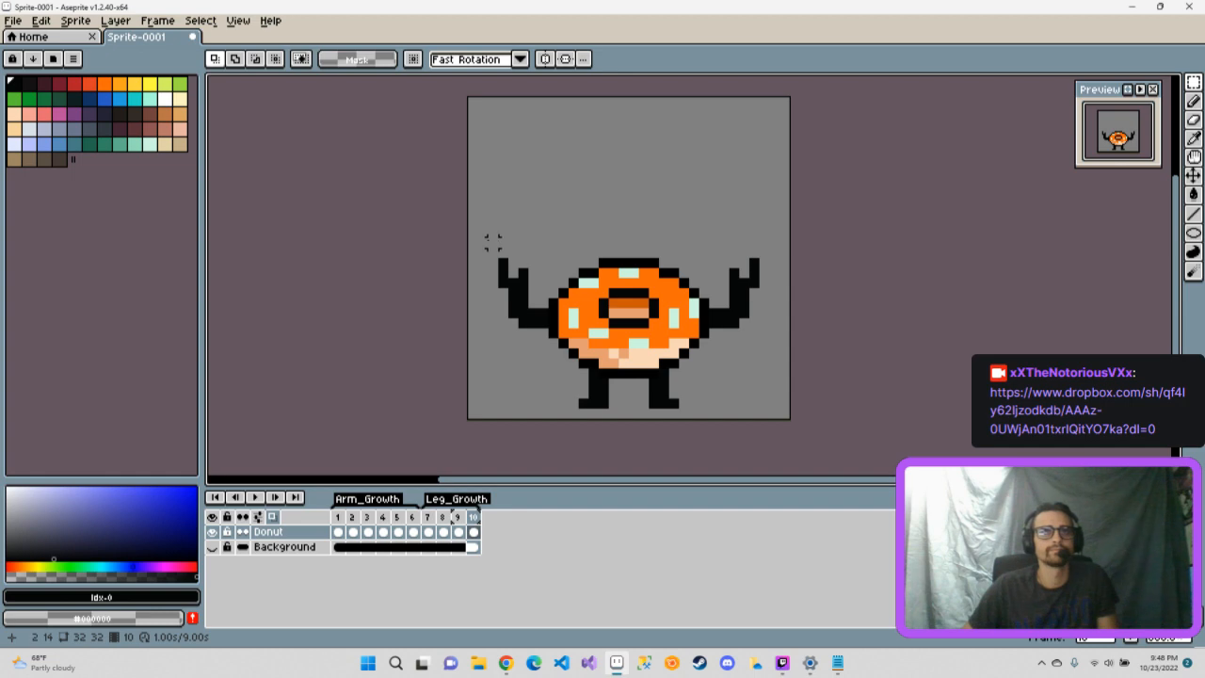
click(465, 521)
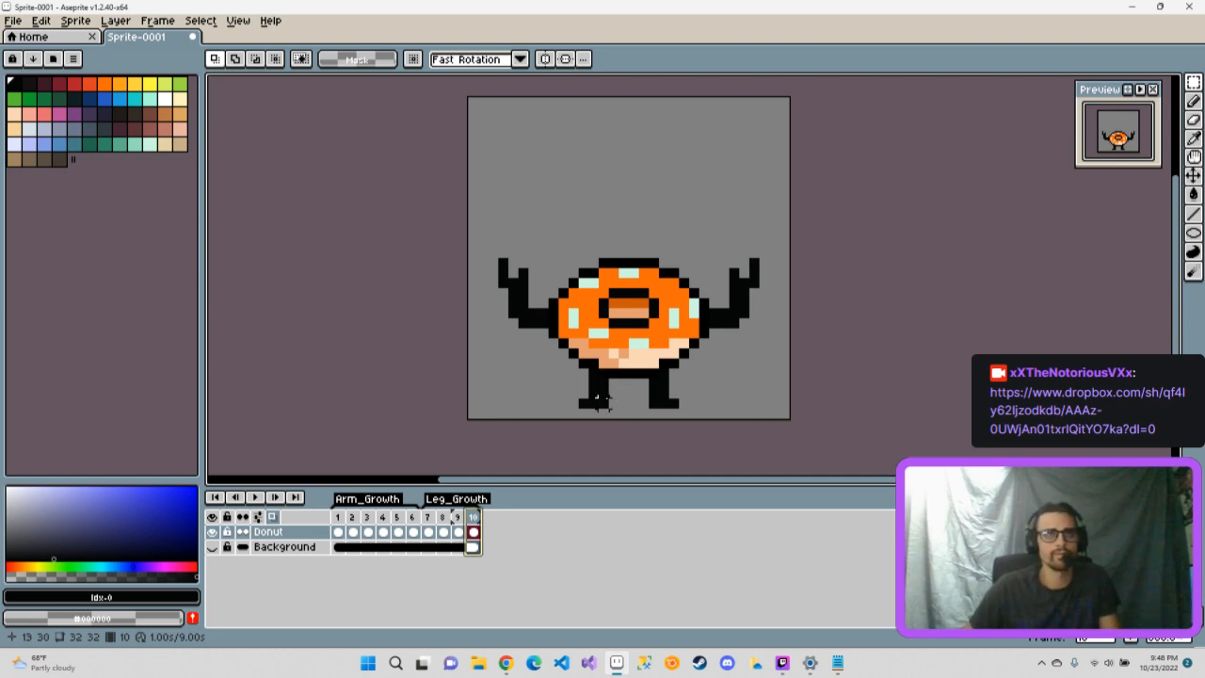
key(b)
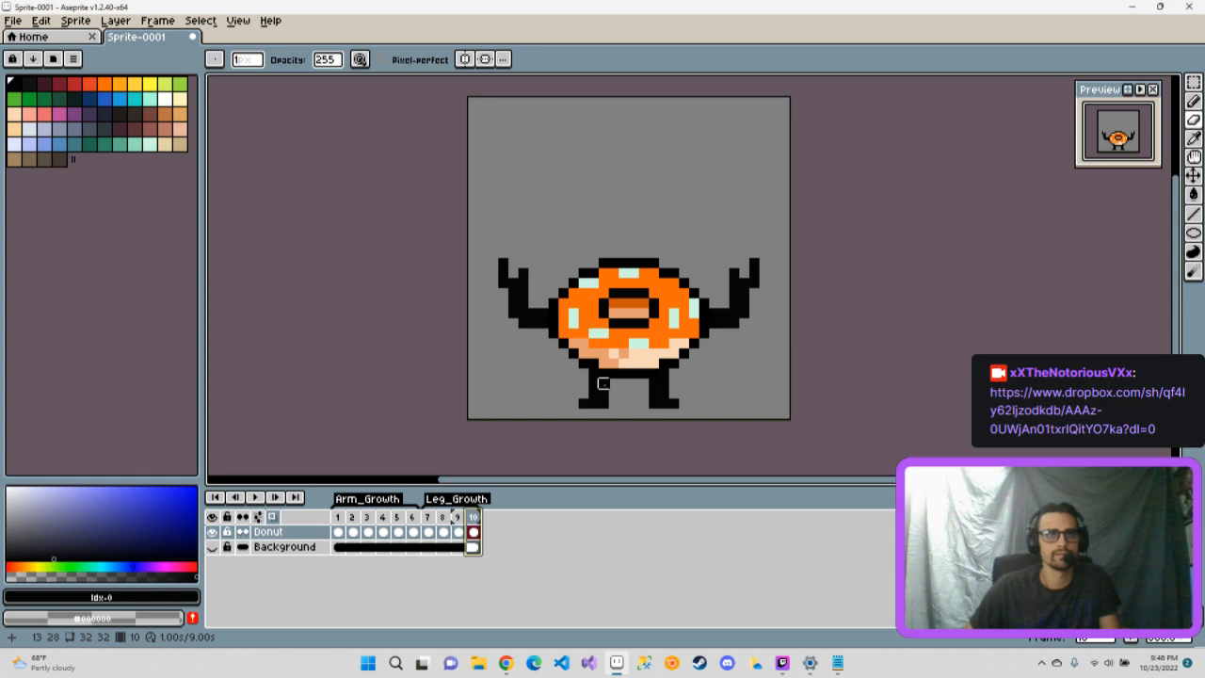
click(603, 383)
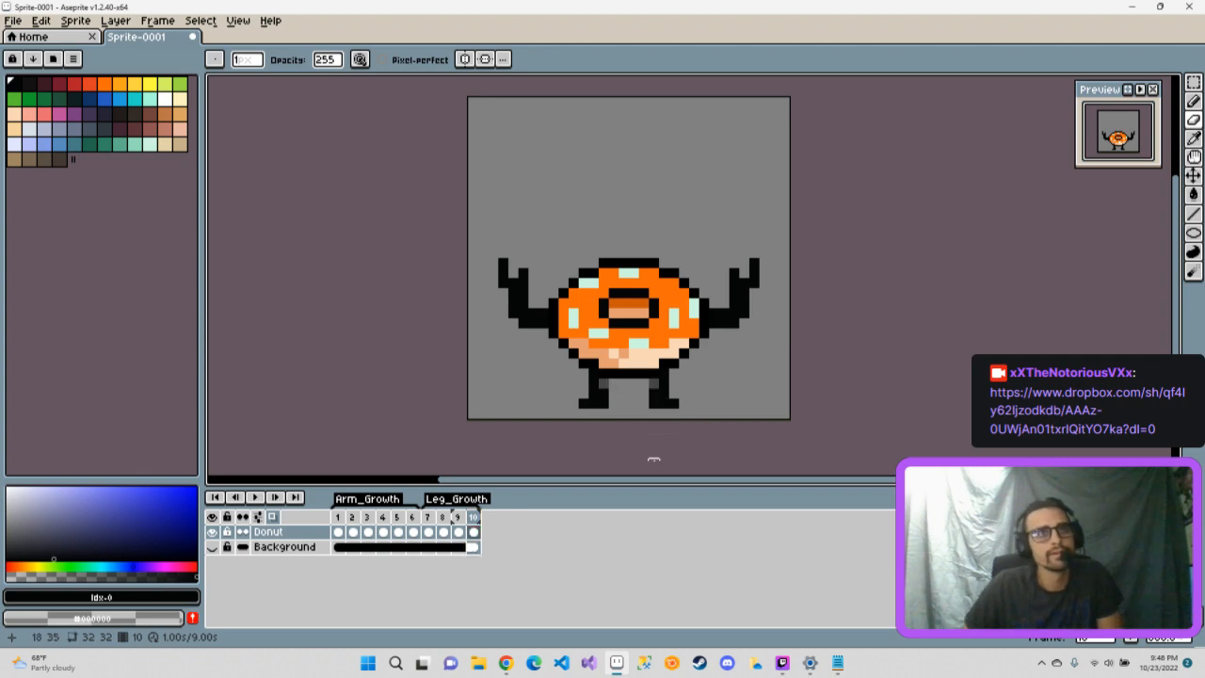
click(460, 531)
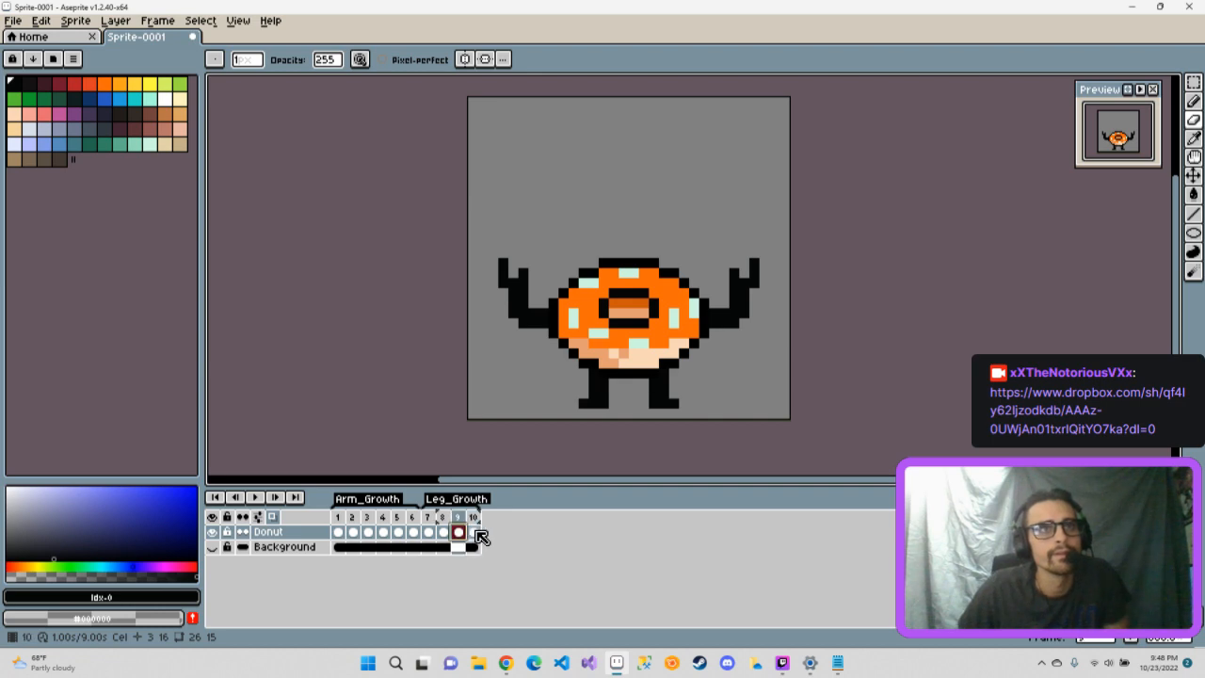
click(474, 532)
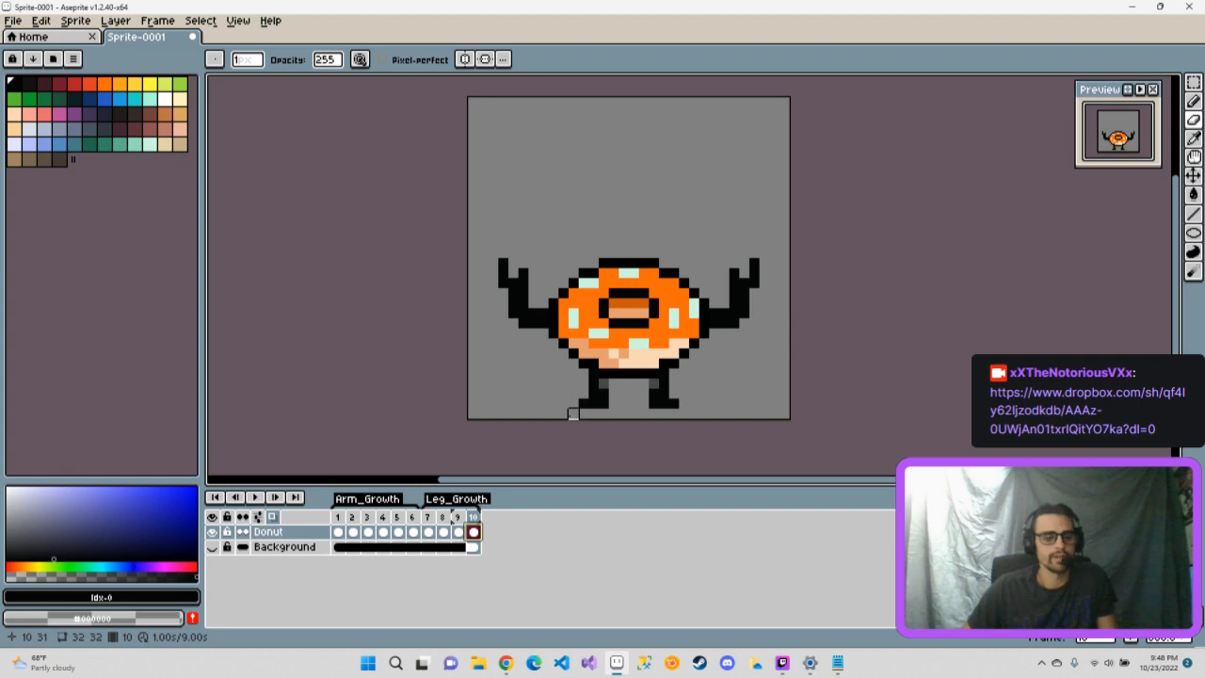
key(e)
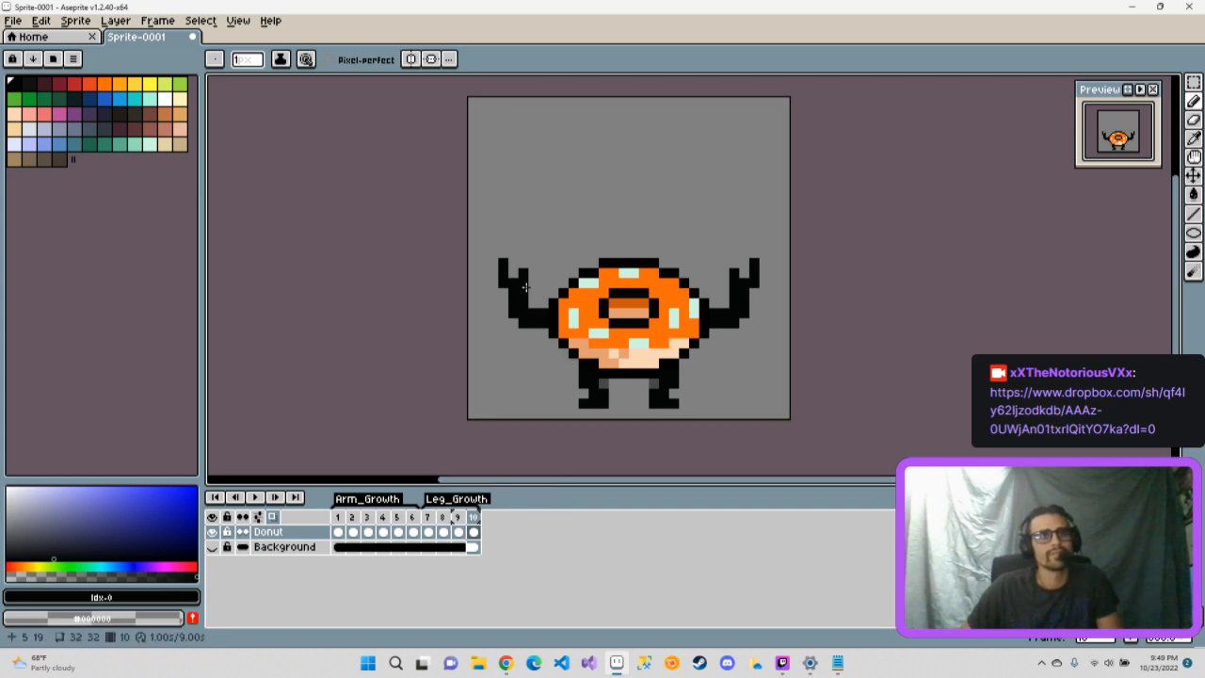
- Select the character above the bottom row of its feet in frame 10 and add frame 11 after frame 10
key(m)
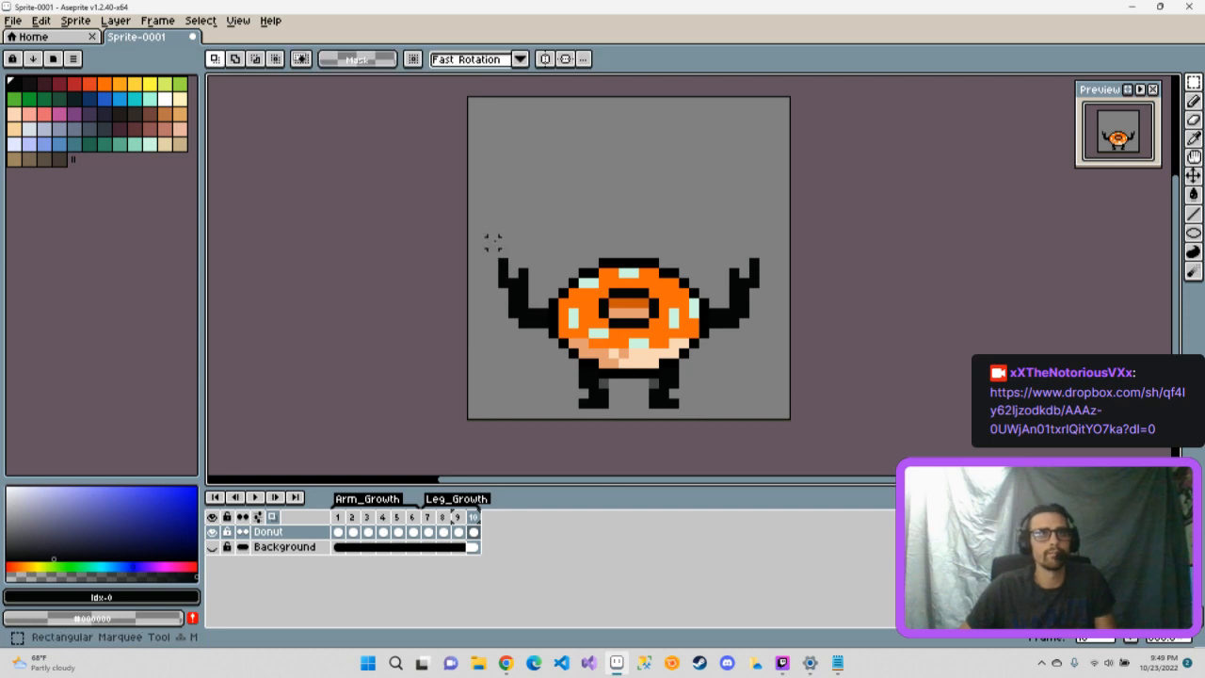
drag(482, 231, 780, 401)
drag(661, 275, 664, 284)
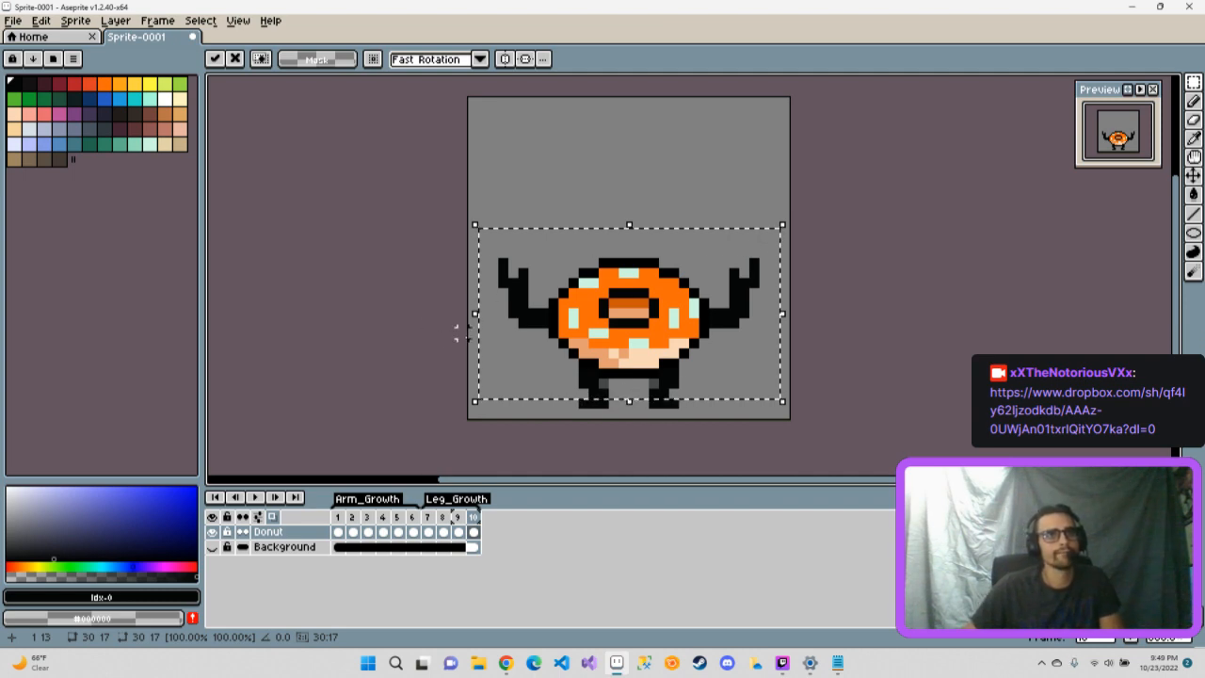
right_click(474, 517)
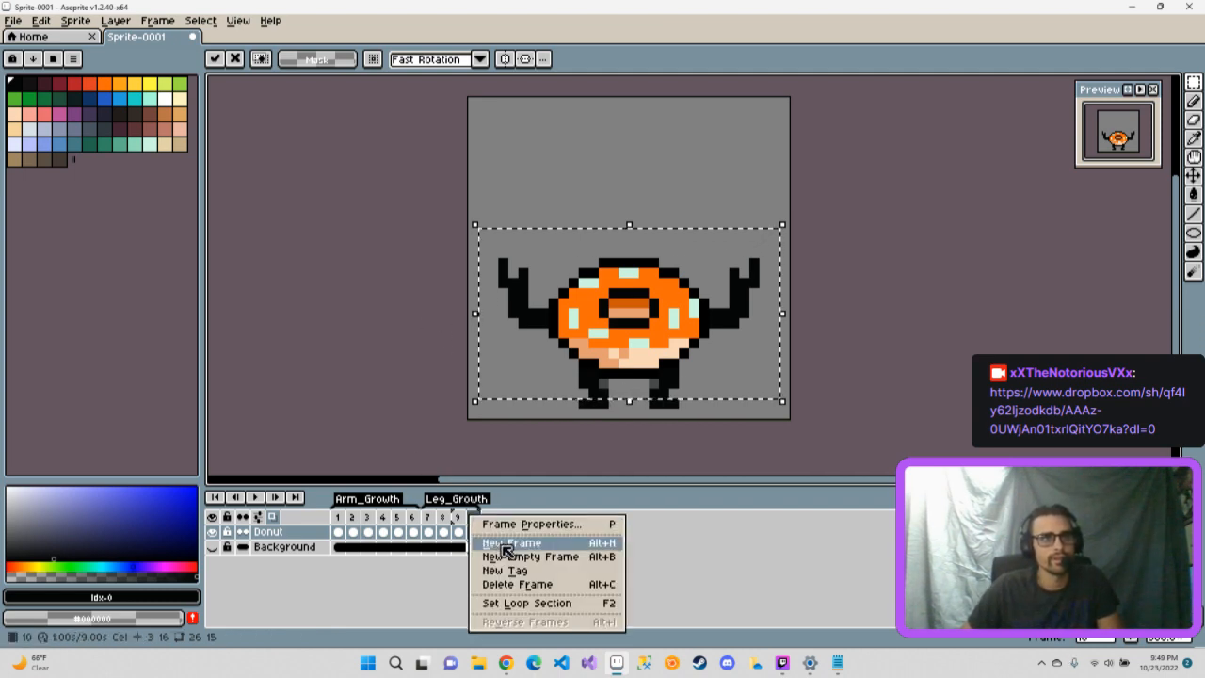
click(499, 545)
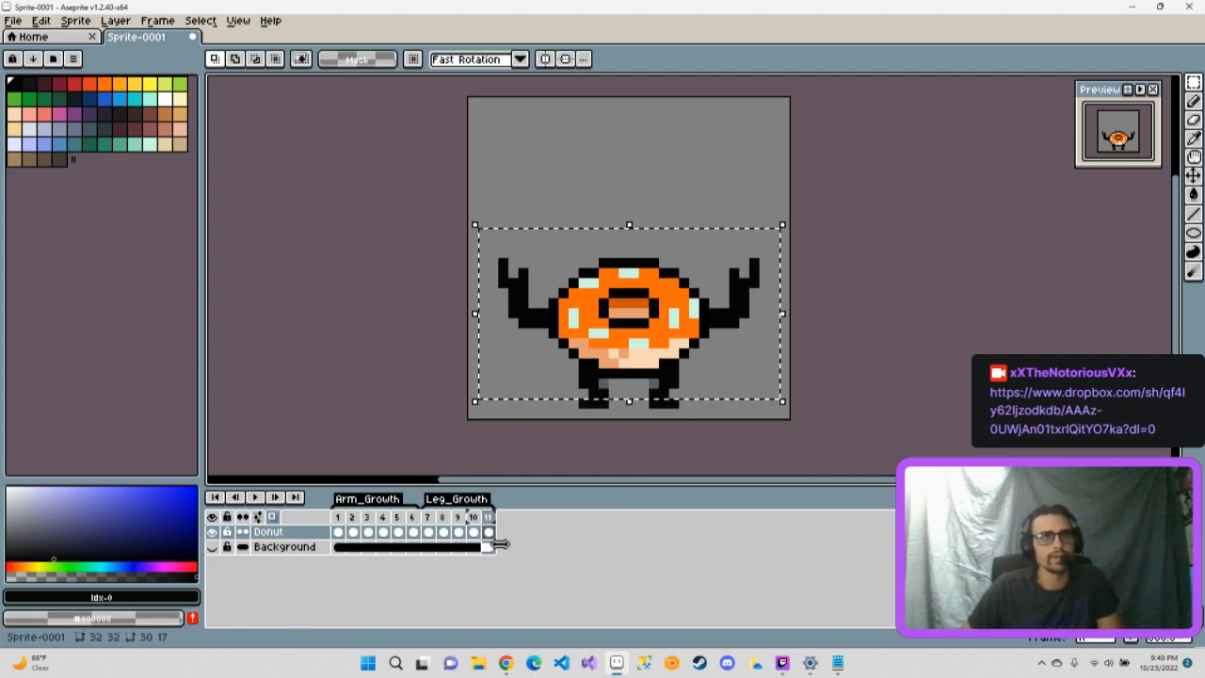
- Move the selected body in frame 11 down by one pixel and add frame 12 after frame 11
click(596, 326)
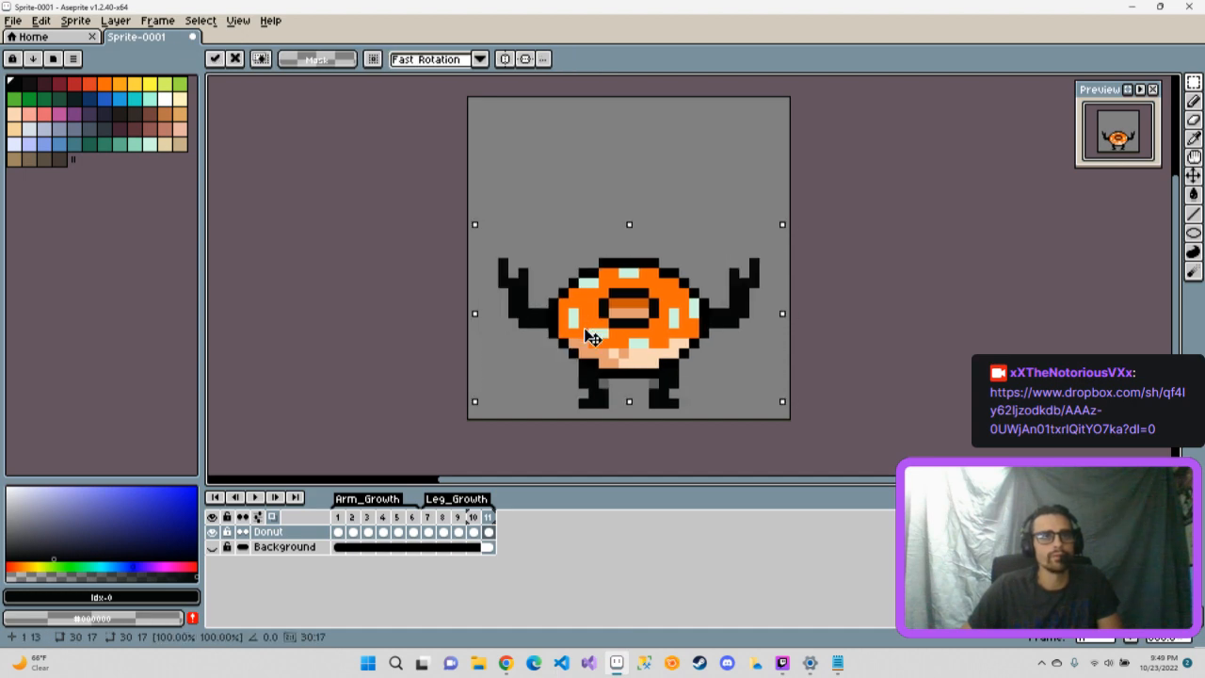
drag(584, 330, 585, 339)
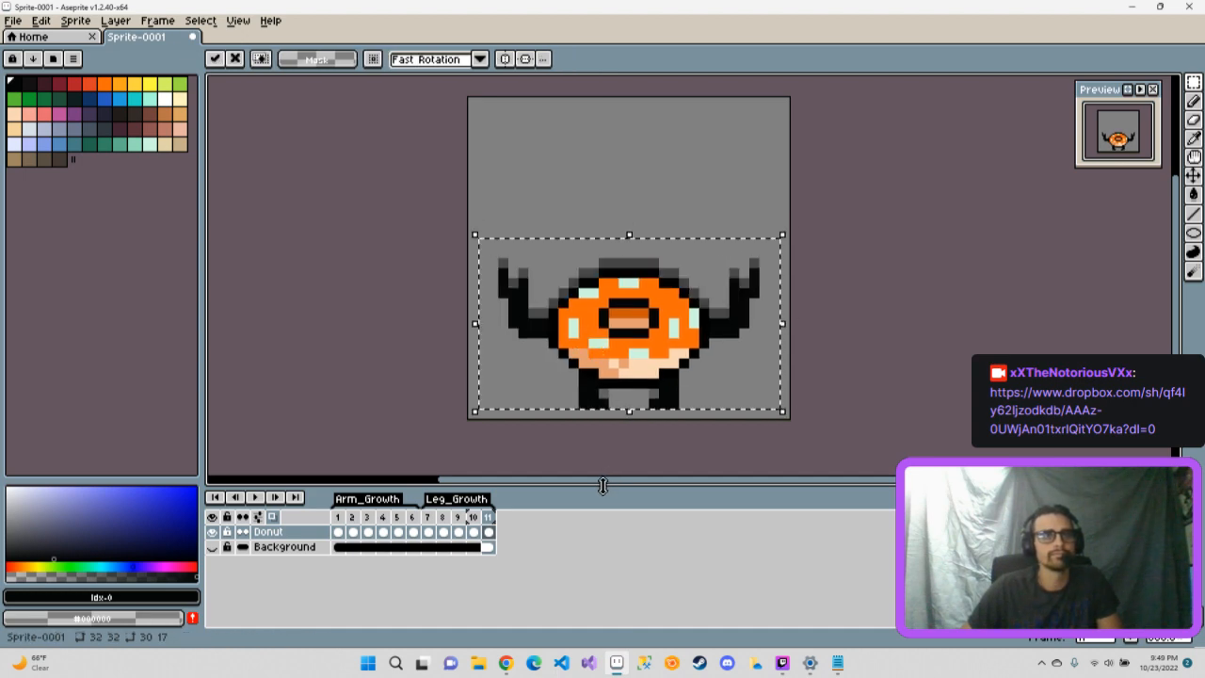
right_click(489, 527)
click(533, 547)
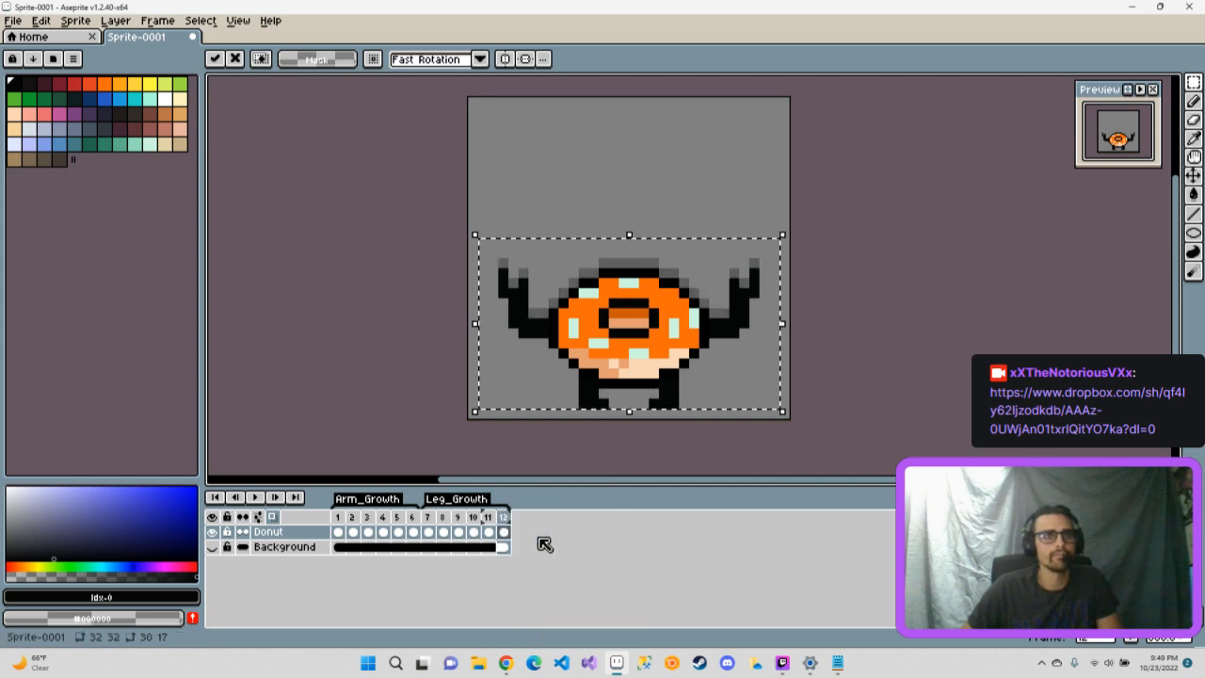
click(613, 375)
drag(613, 367, 613, 359)
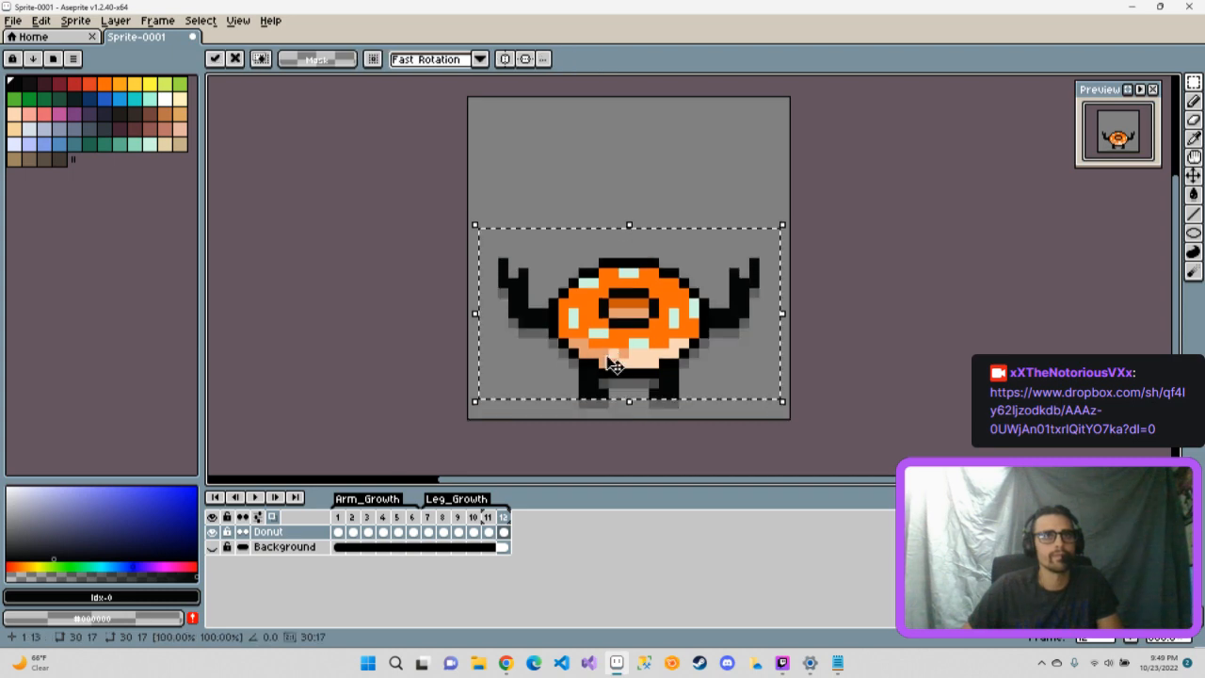
key(ctrl+z)
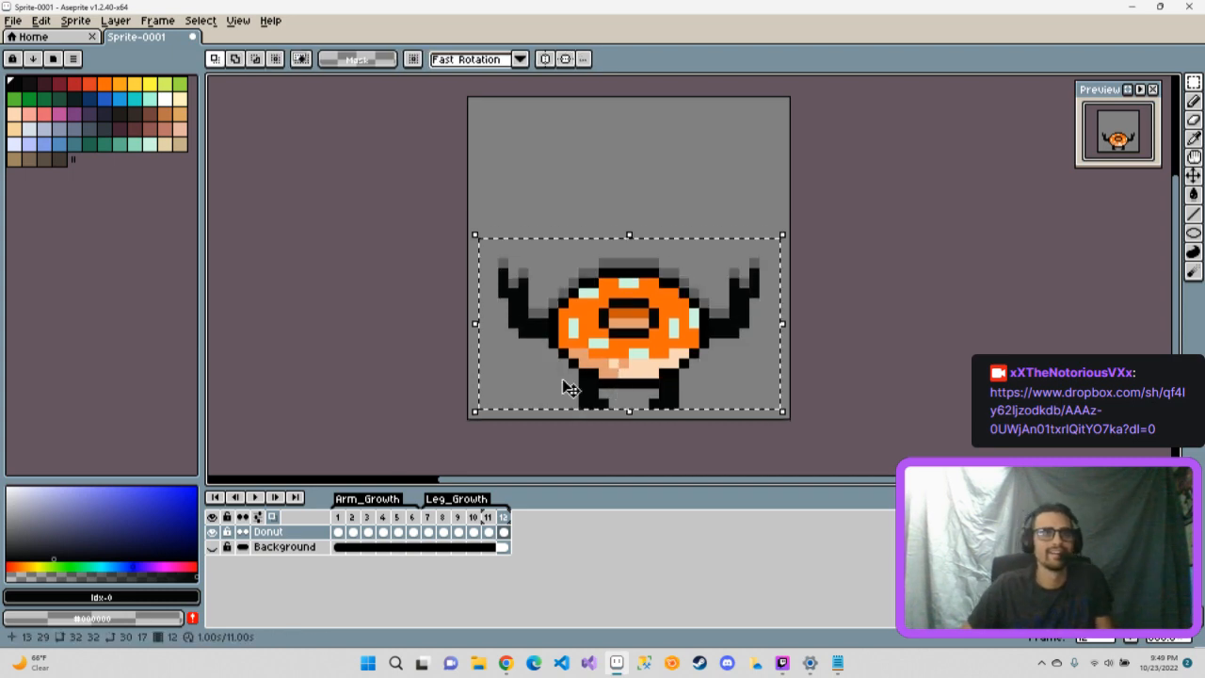
drag(495, 257, 540, 260)
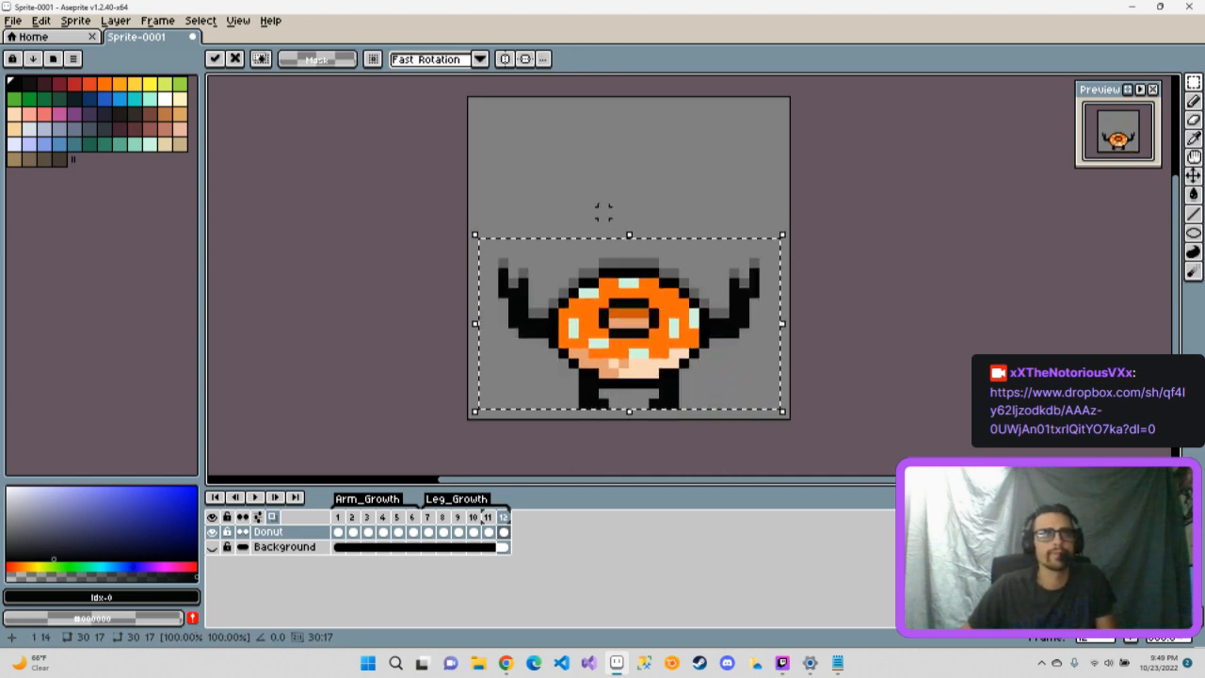
click(569, 222)
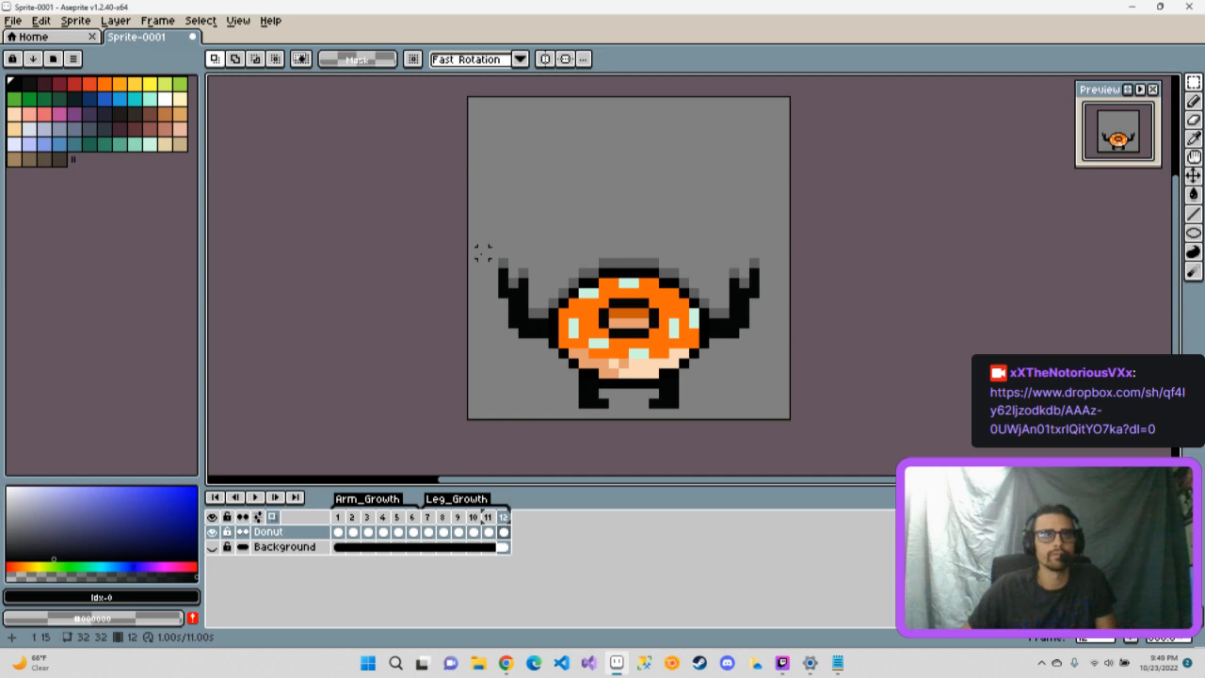
- In frame 12, raise the character above its feet by one pixel and fill the gaps in both lower legs with black pixels
drag(482, 262, 772, 401)
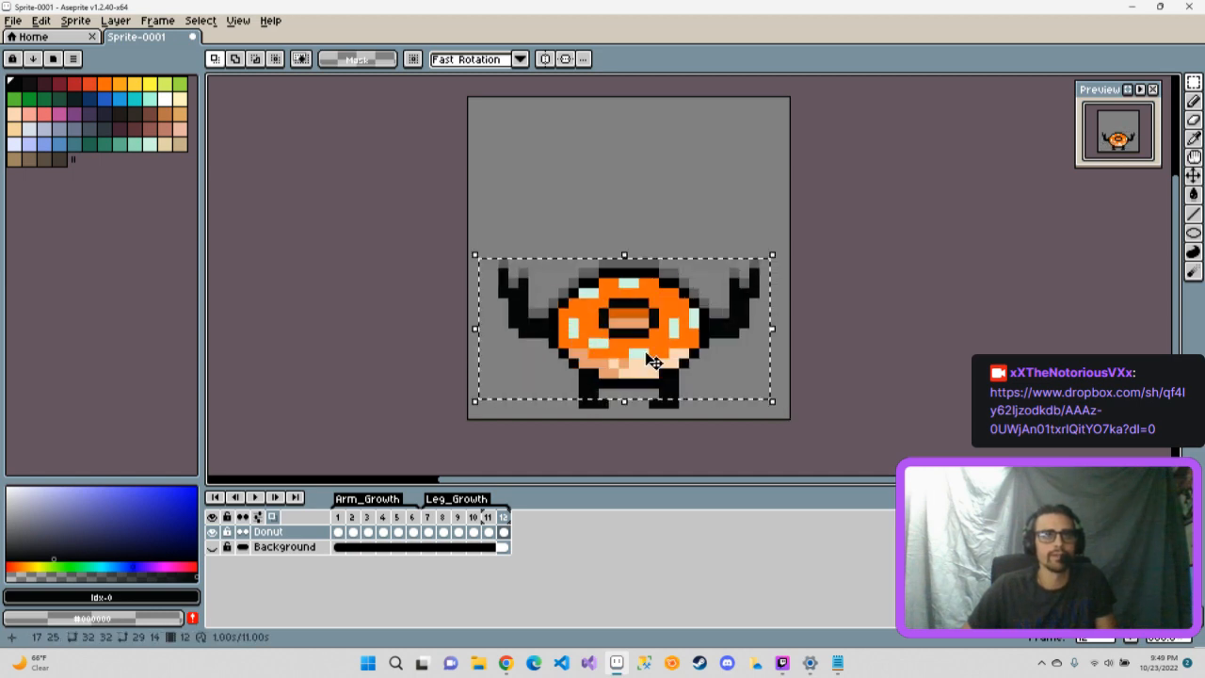
key(Up)
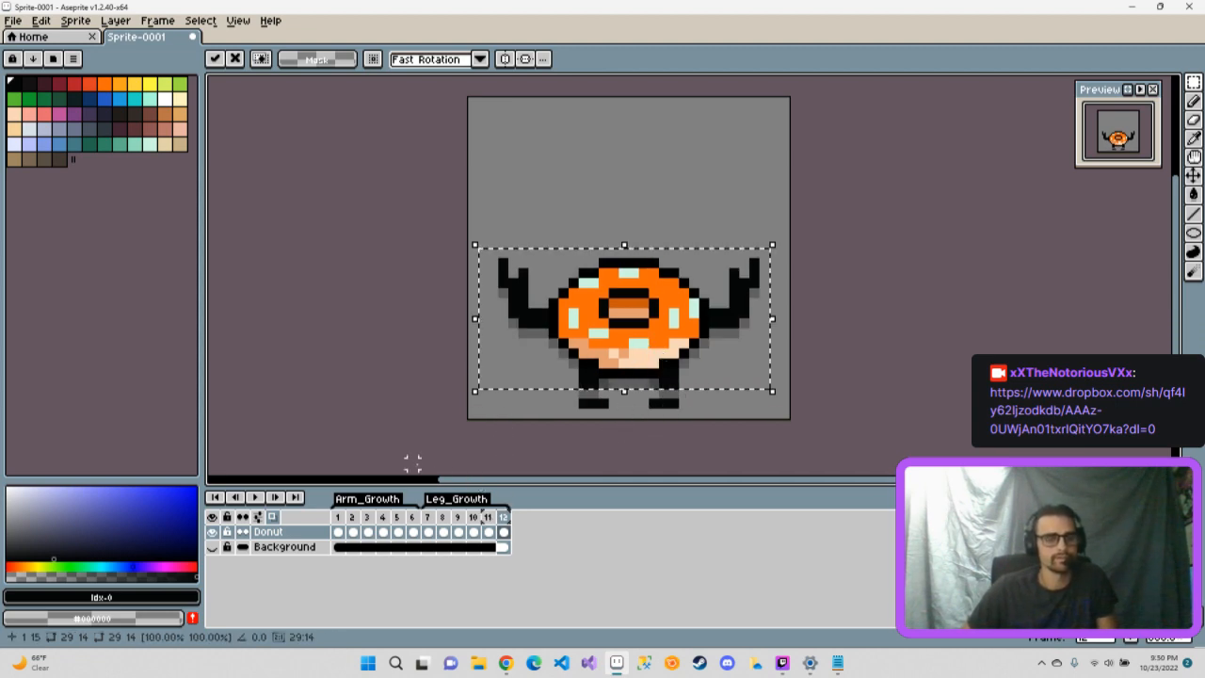
key(b)
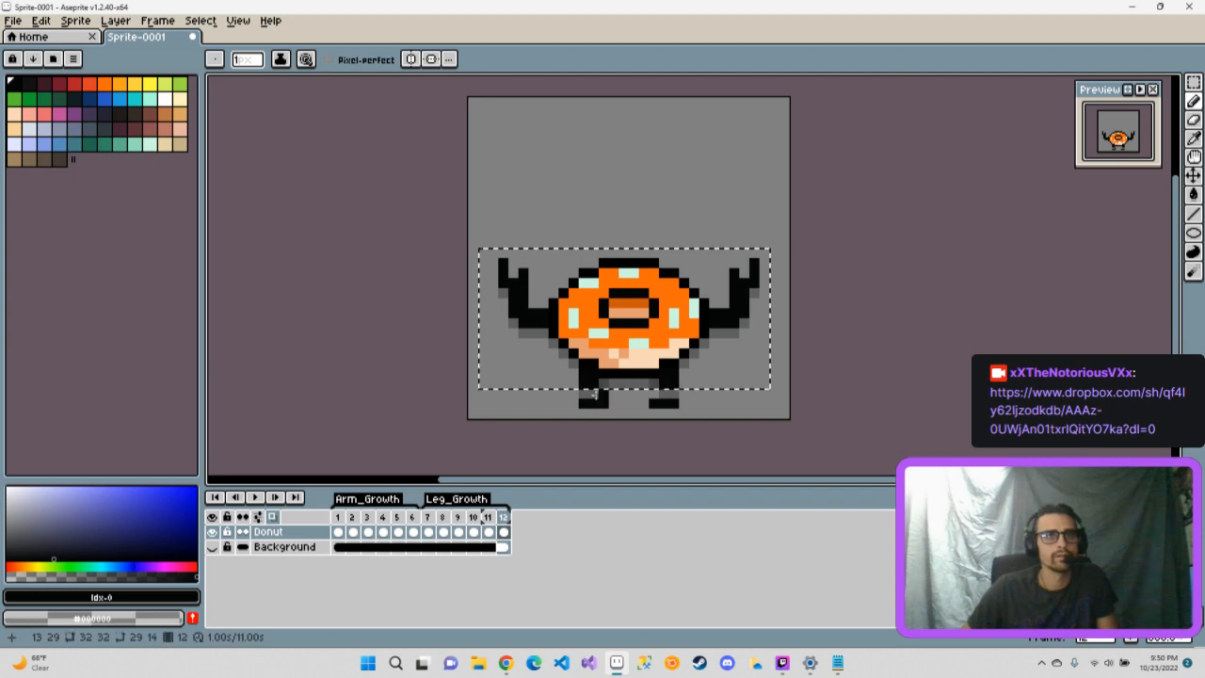
click(14, 83)
click(613, 403)
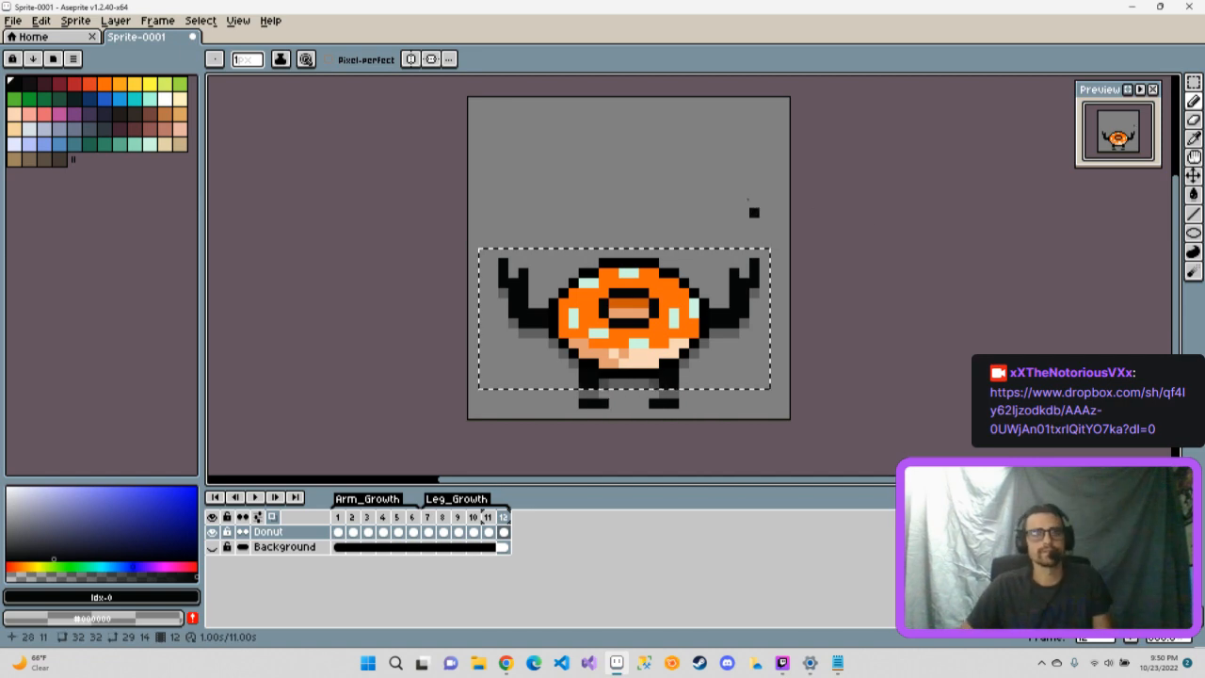
key(m)
click(693, 154)
key(b)
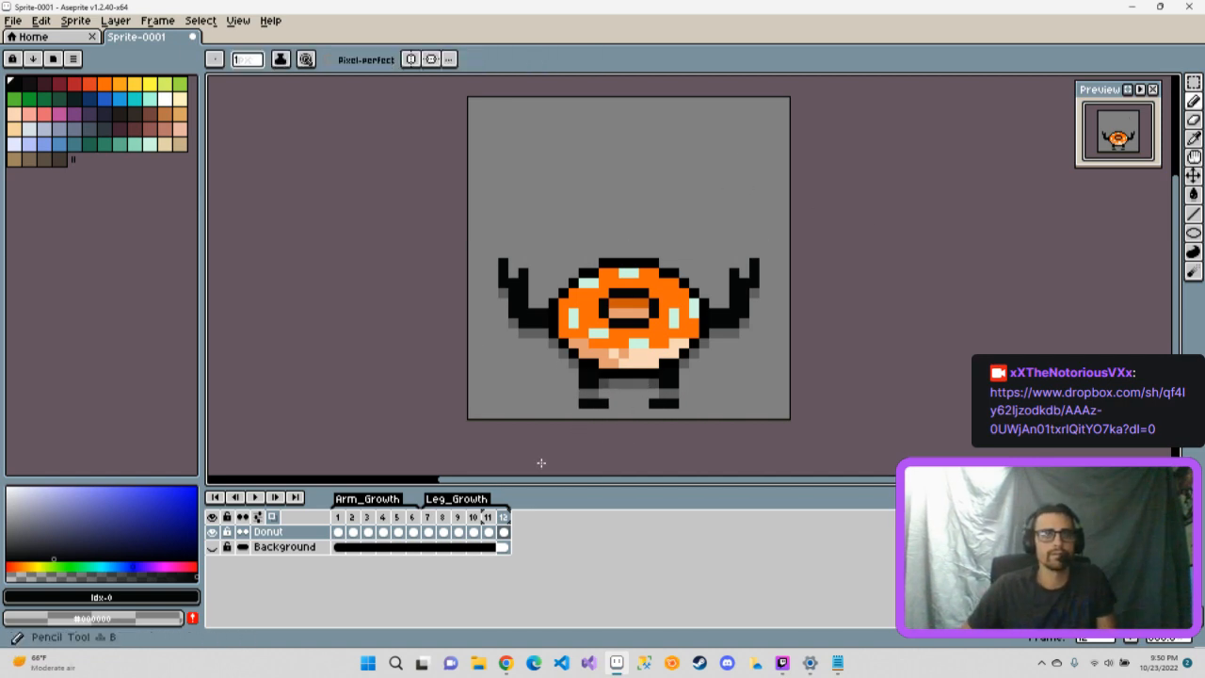
click(682, 403)
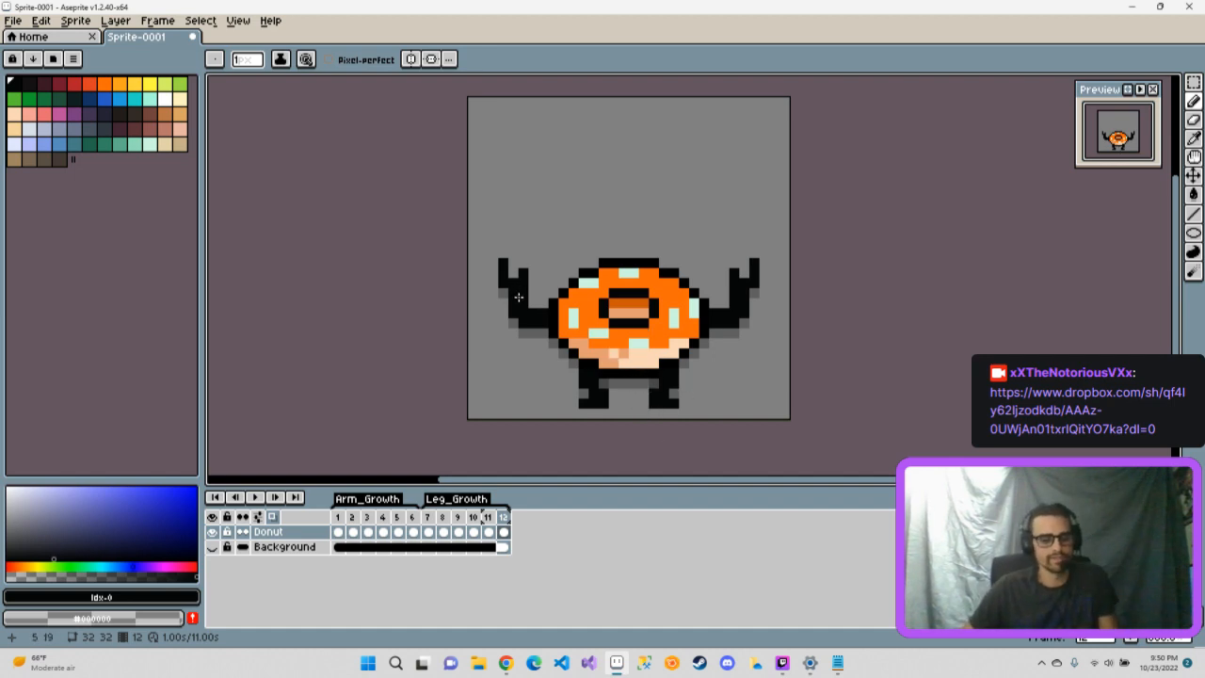
- Select the whole character including its feet in frame 12 and move it up by one pixel
key(m)
drag(482, 243, 793, 420)
click(650, 373)
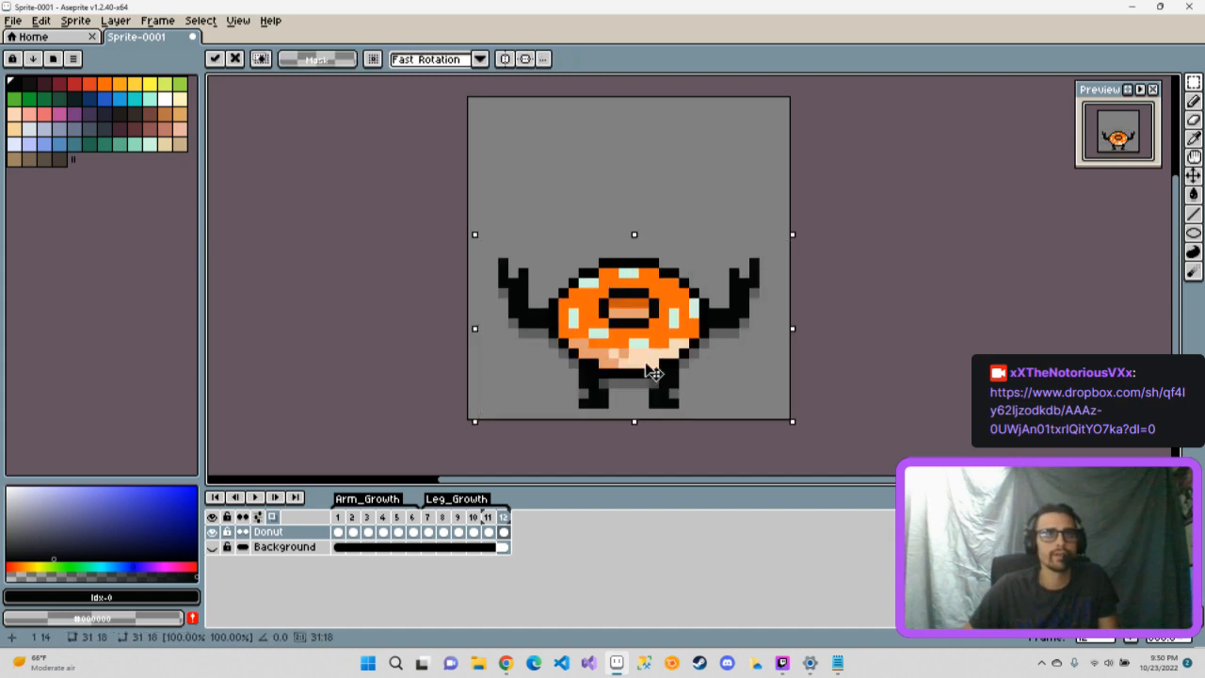
key(Up)
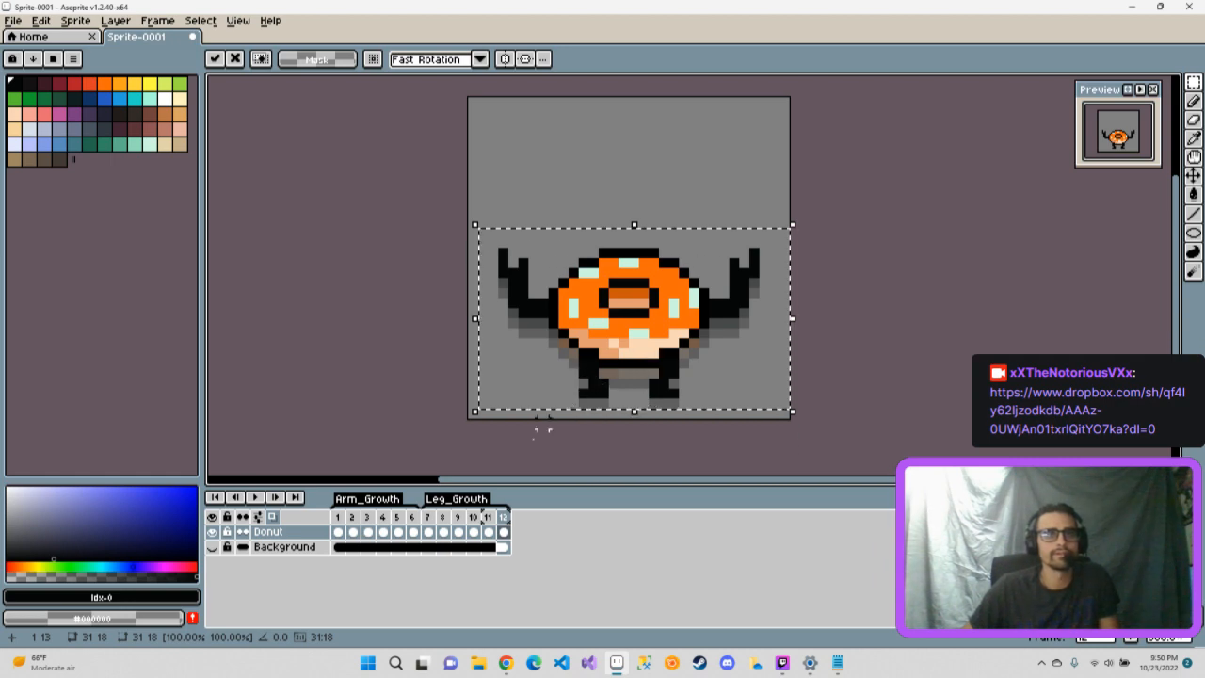
click(573, 443)
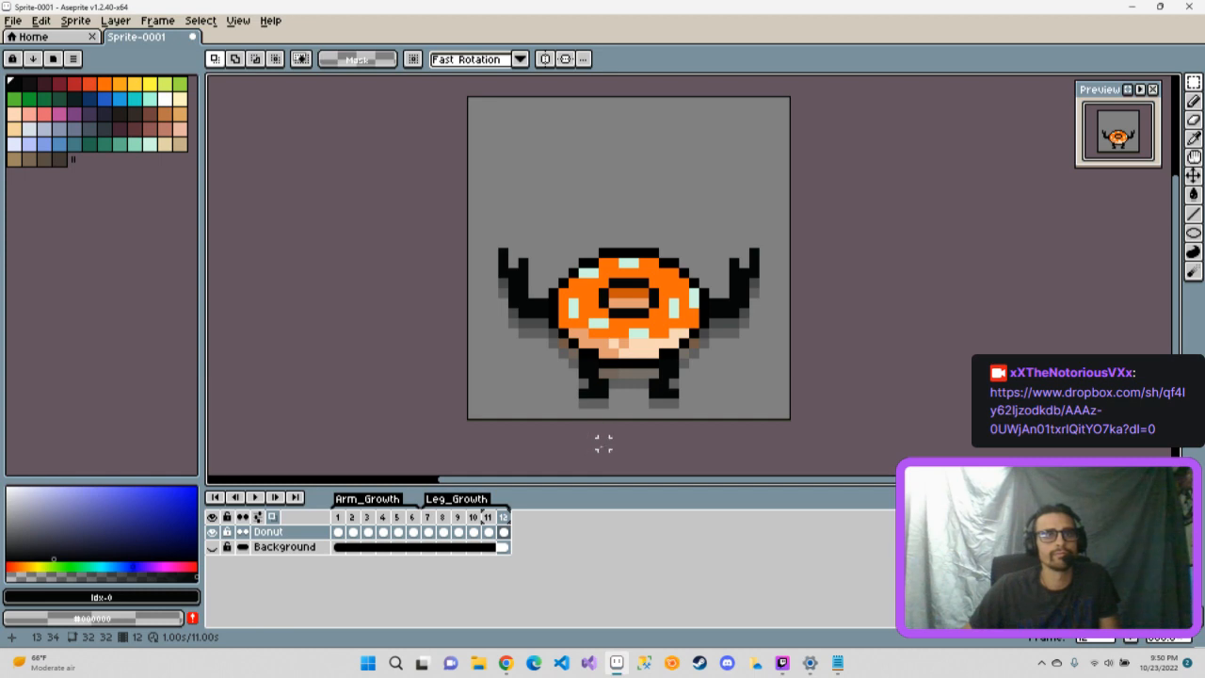
drag(612, 330, 614, 344)
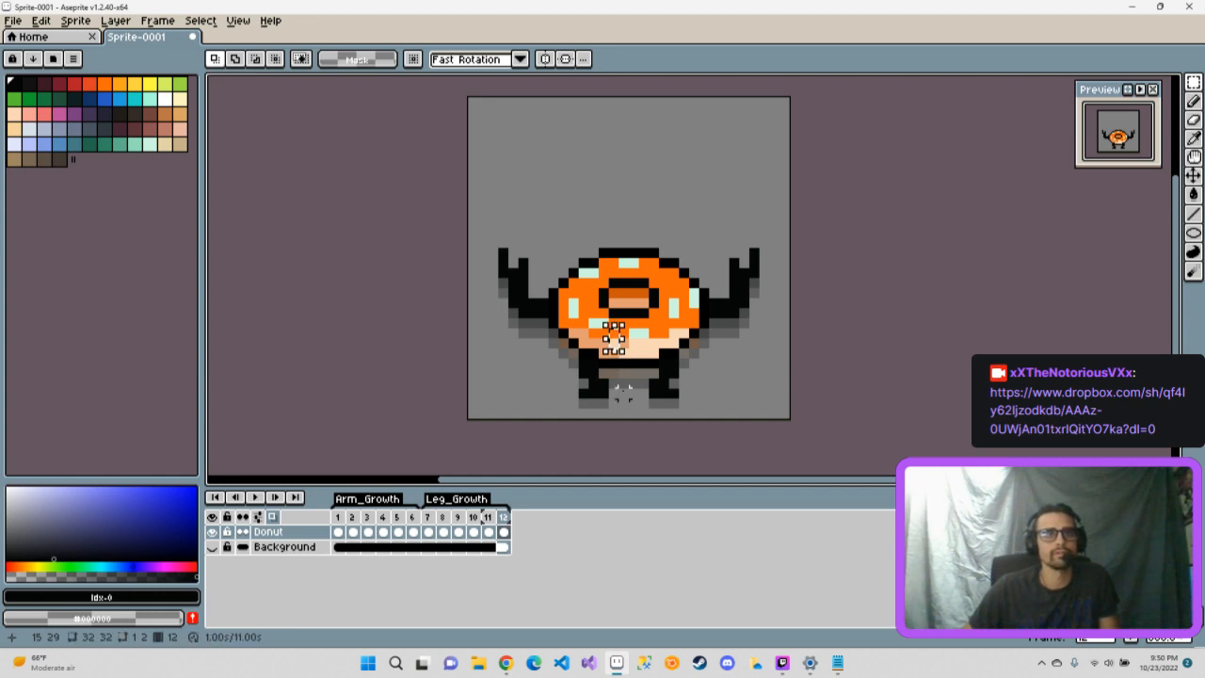
drag(483, 221, 786, 419)
click(652, 325)
drag(648, 318, 648, 326)
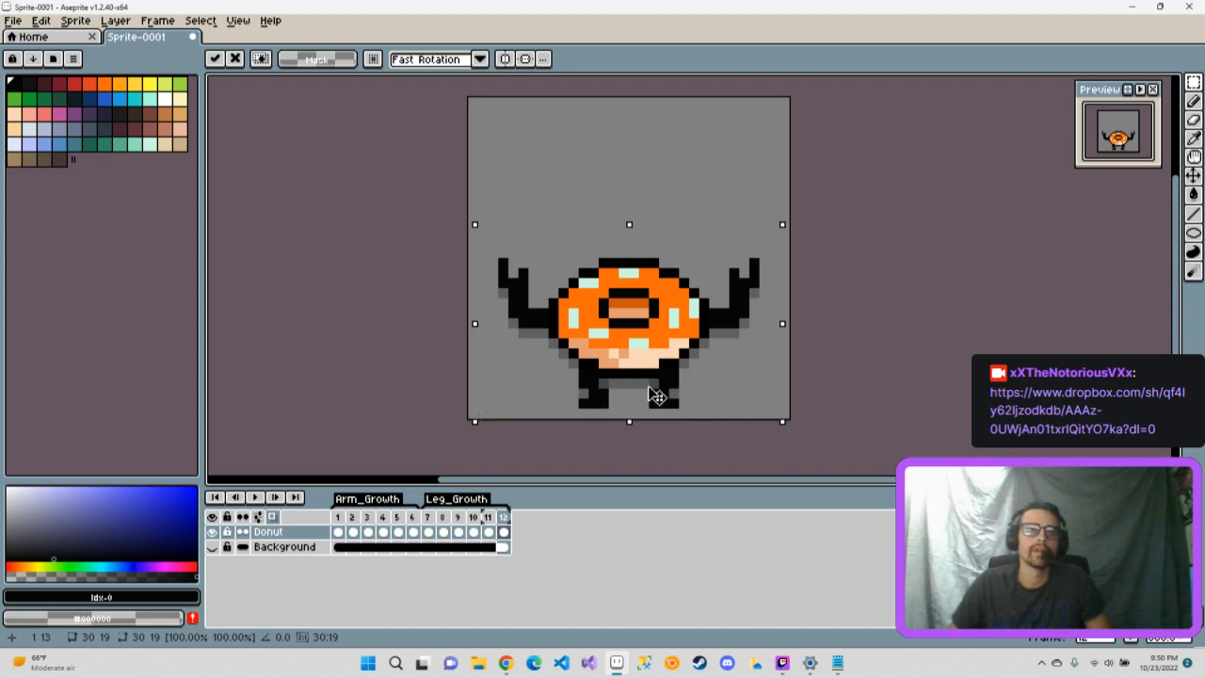
key(Up)
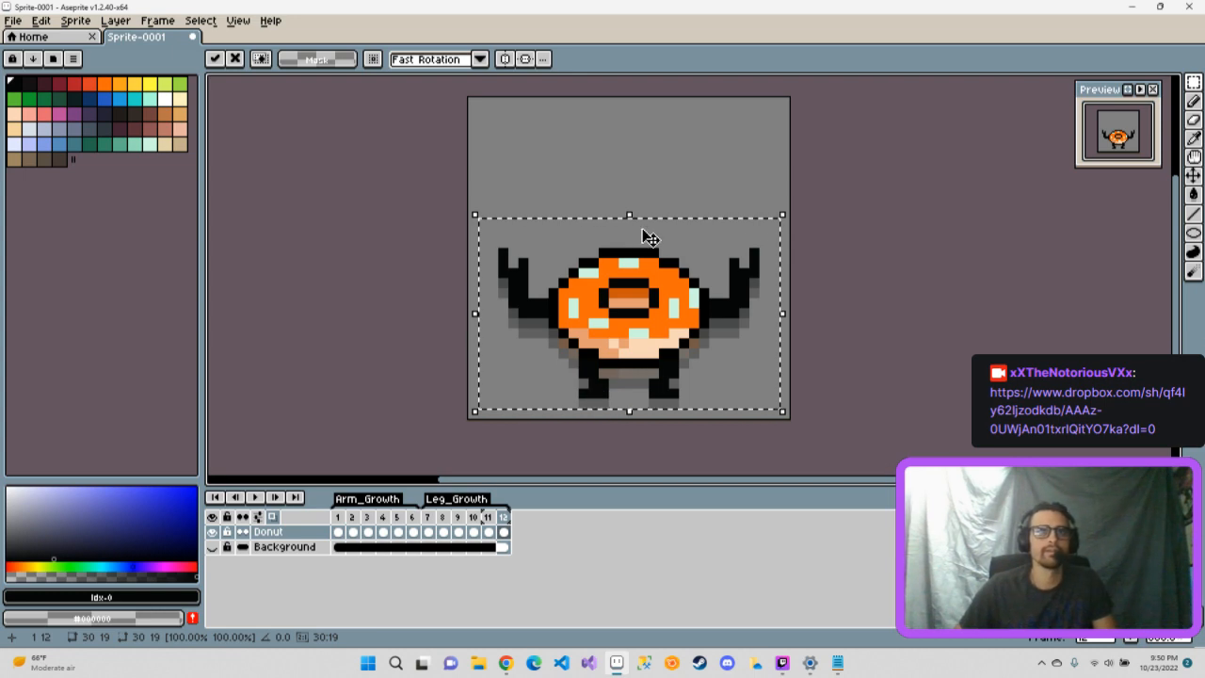
click(643, 183)
right_click(506, 532)
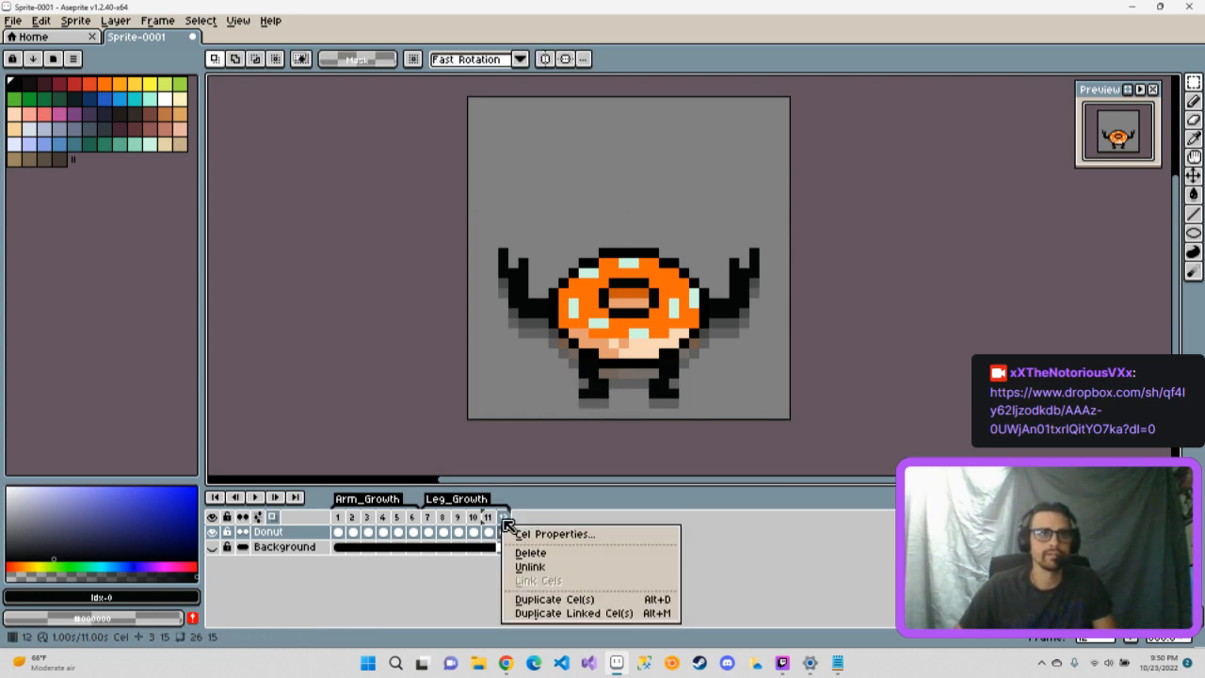
right_click(509, 521)
right_click(506, 518)
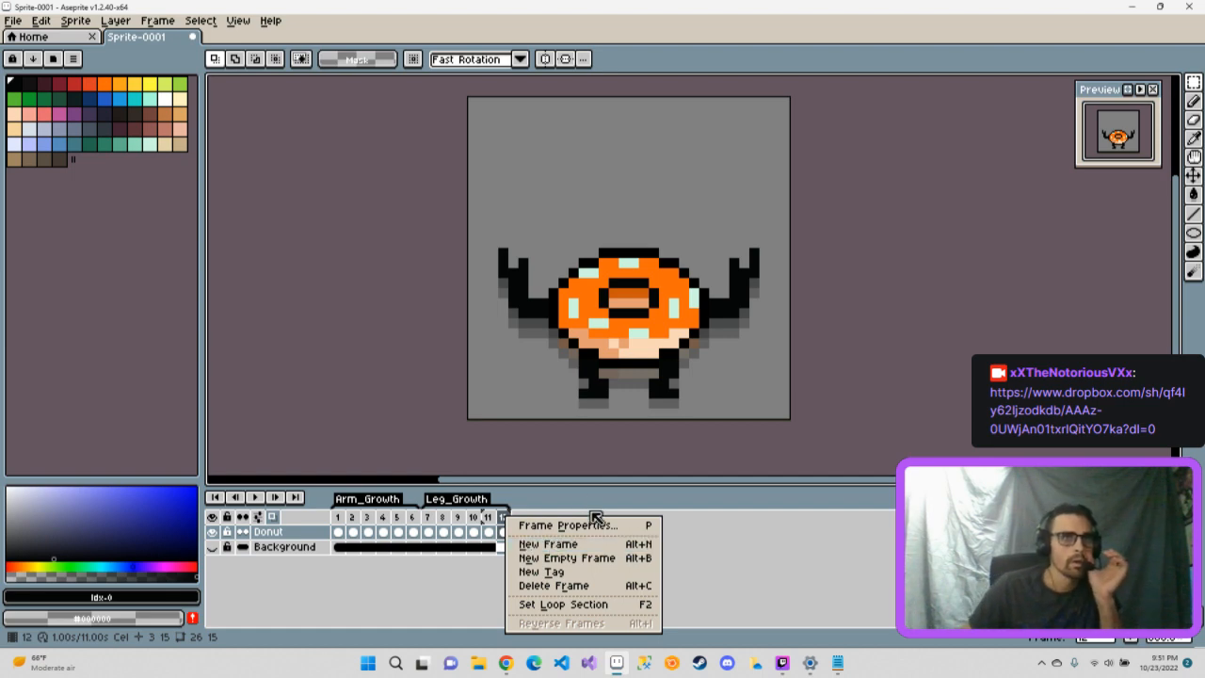
click(765, 574)
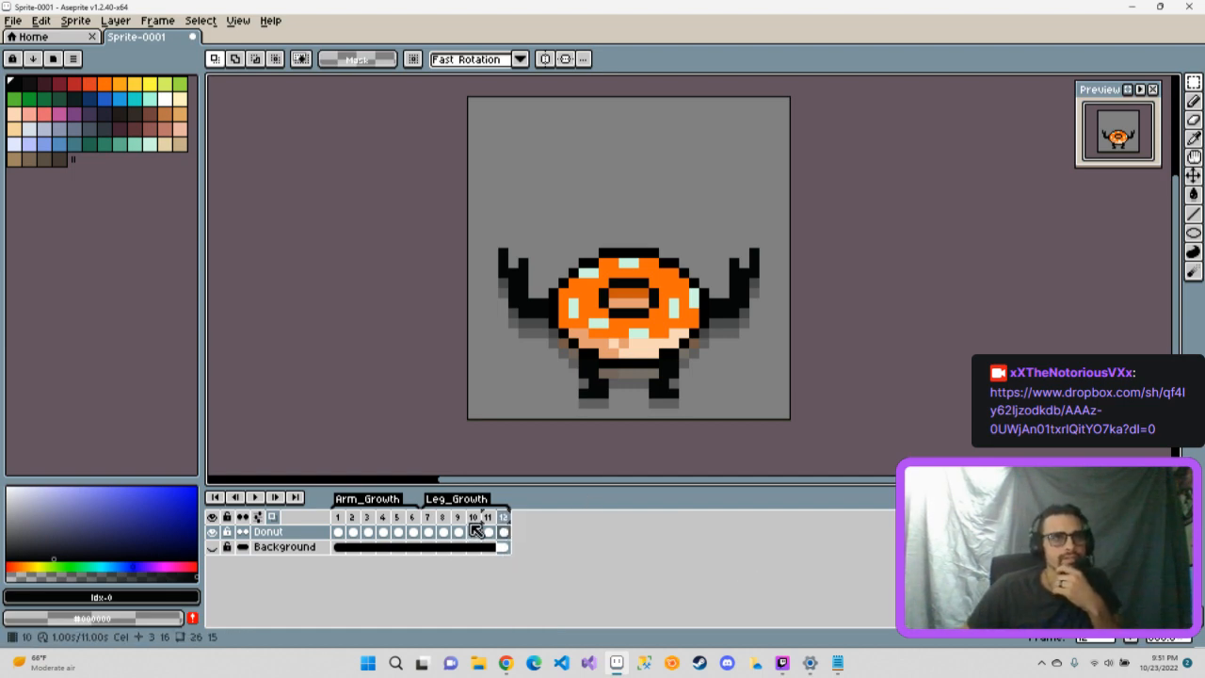
- Compare the character's pose across frames 9, 10 and 11
click(475, 518)
click(490, 520)
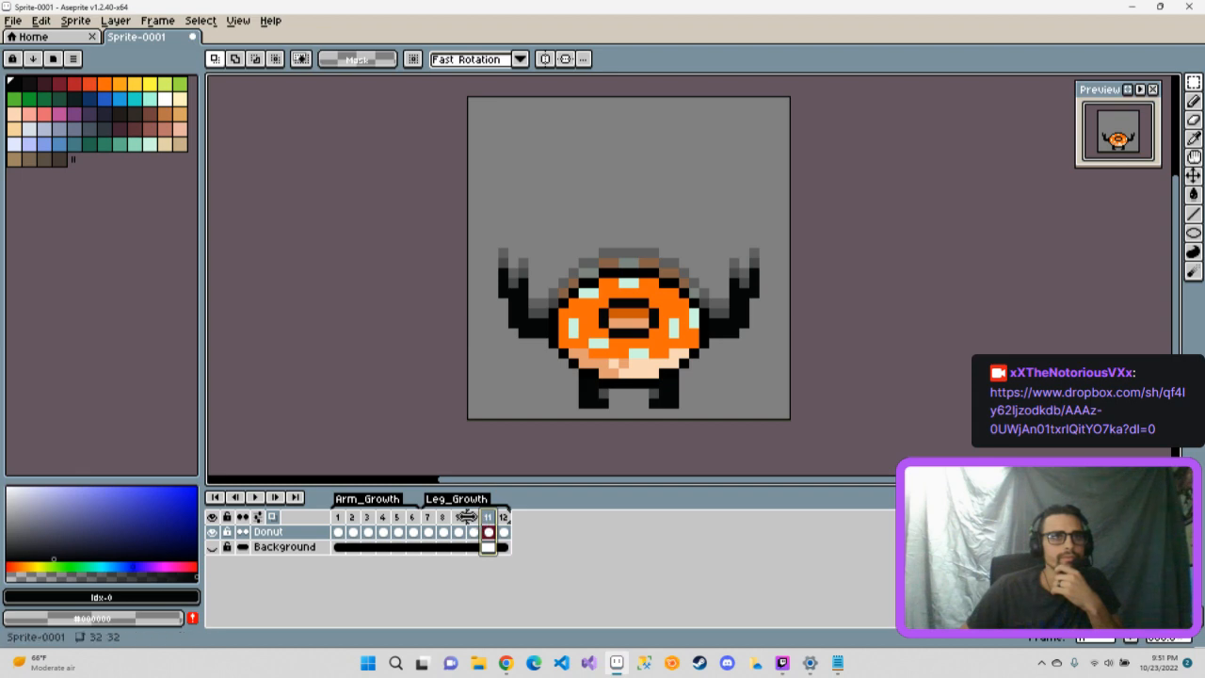
click(474, 521)
click(459, 521)
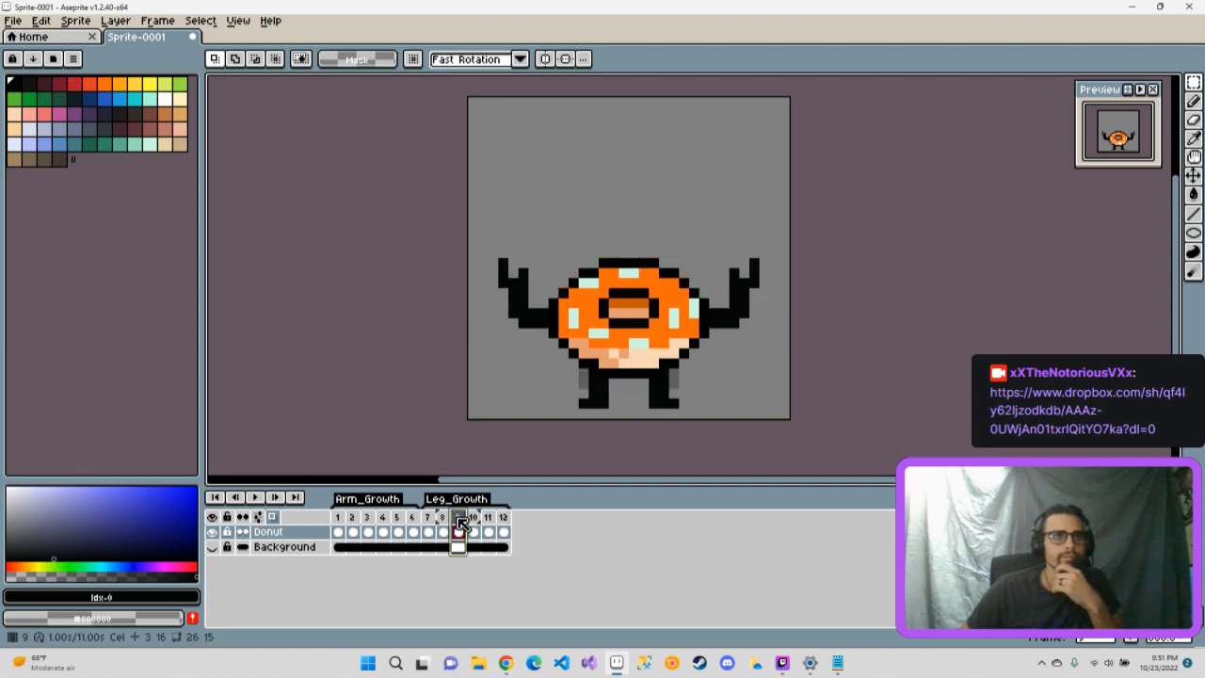
- Change the Leg_Growth tag so that it ends at frame 9
click(447, 519)
click(462, 521)
right_click(468, 499)
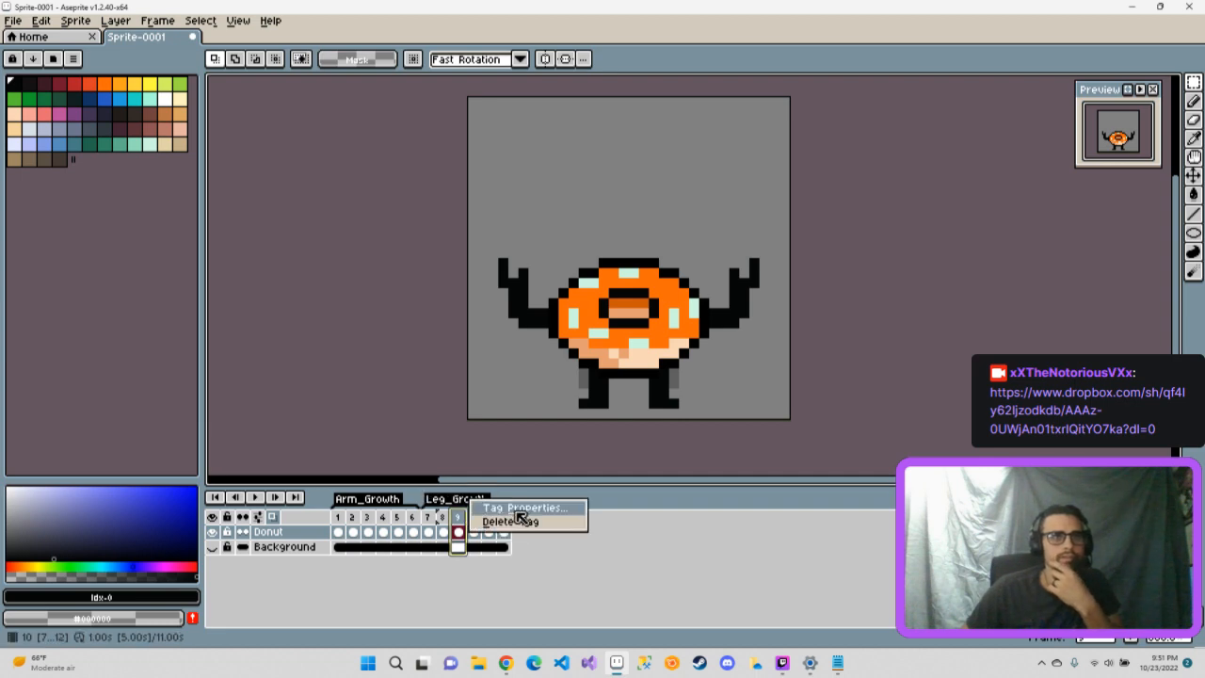
click(524, 507)
click(646, 323)
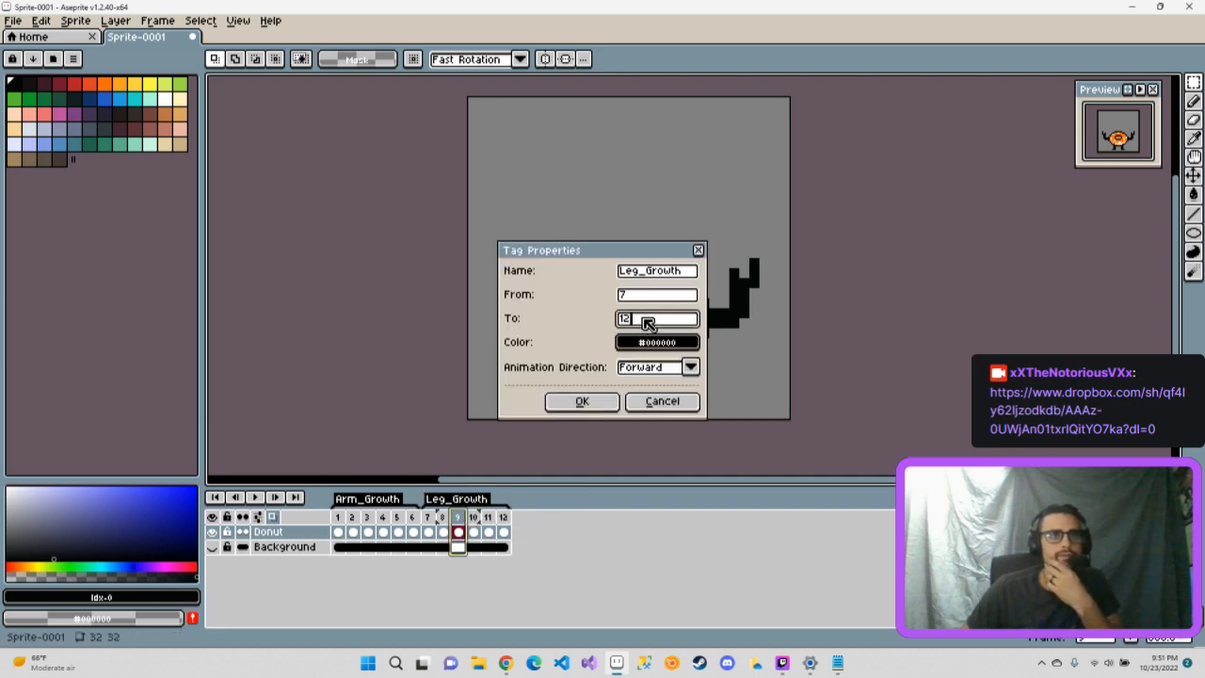
text(9)
key(Return)
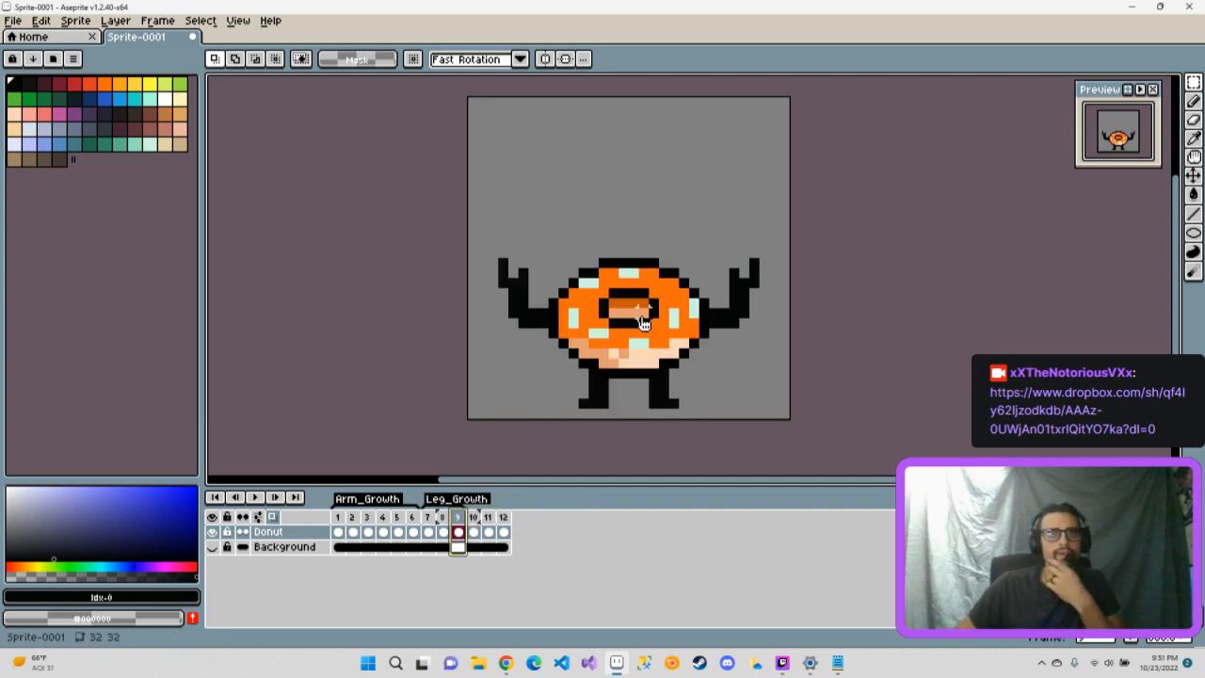
- Create a new tag named Jump on frame 10
click(477, 518)
right_click(476, 519)
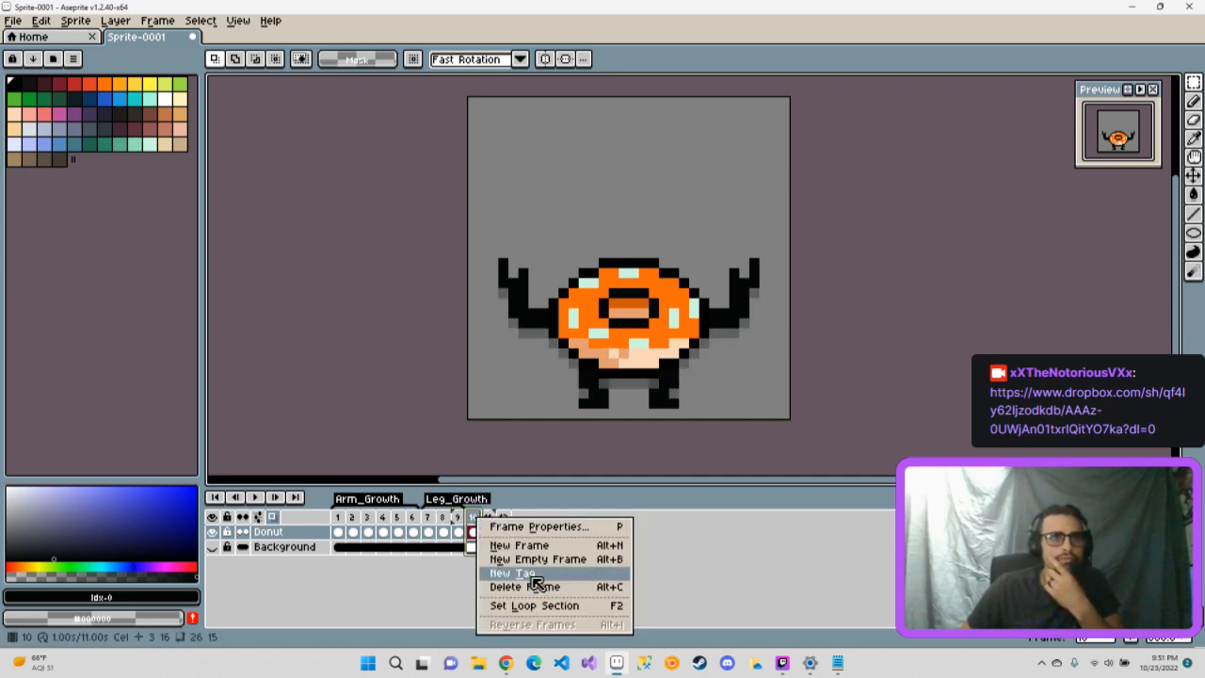
click(538, 577)
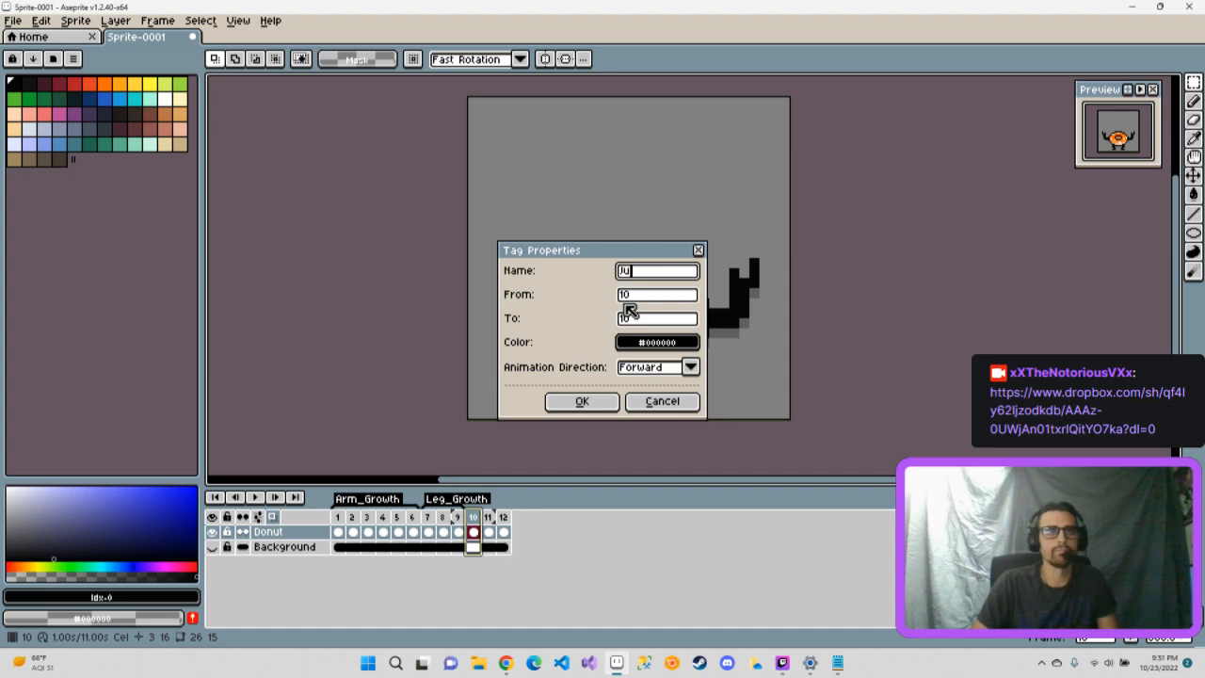
text(Jump)
click(614, 402)
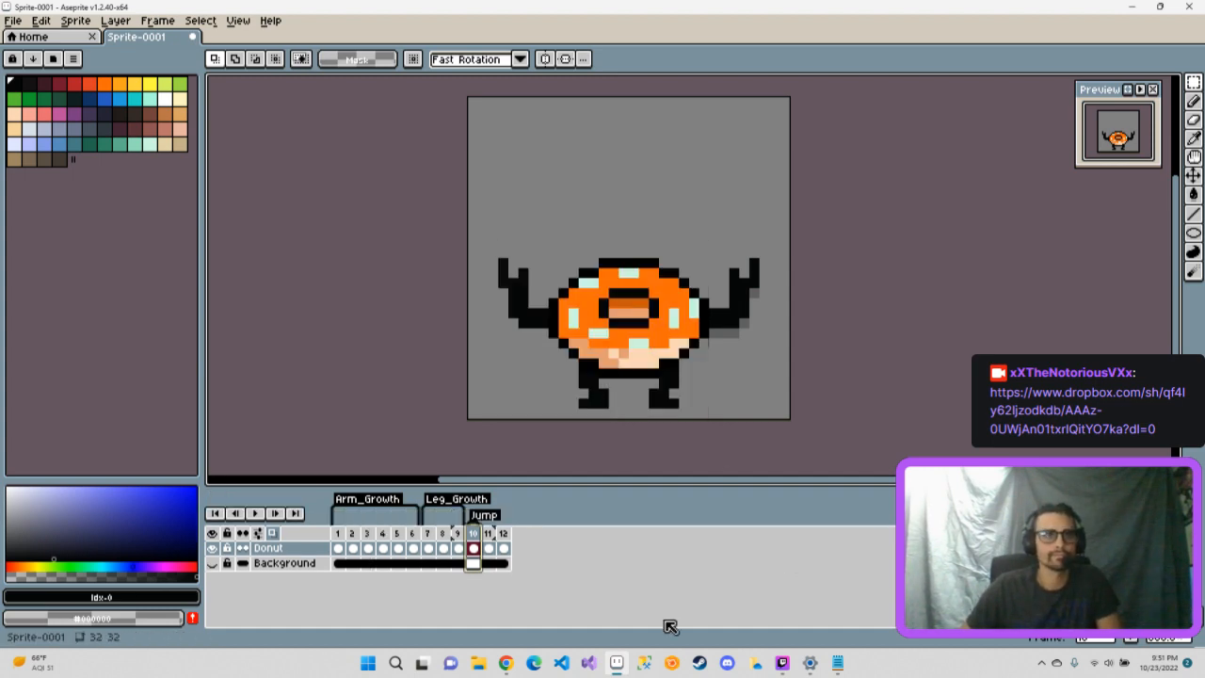
right_click(481, 538)
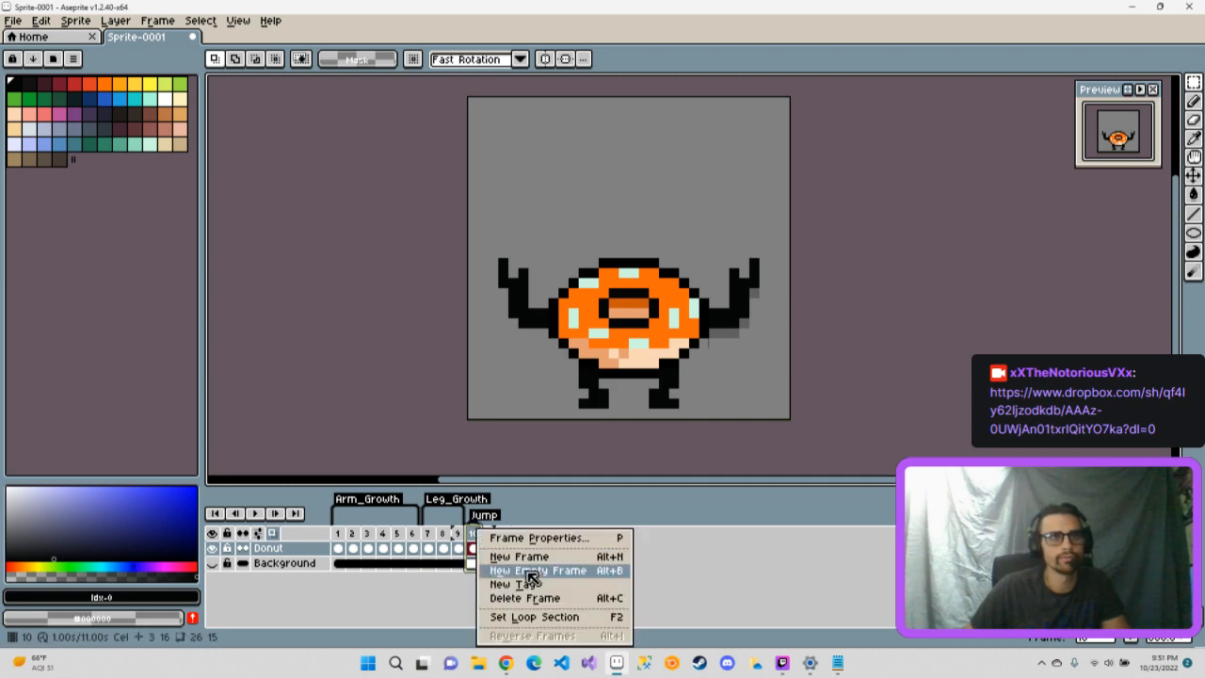
click(513, 585)
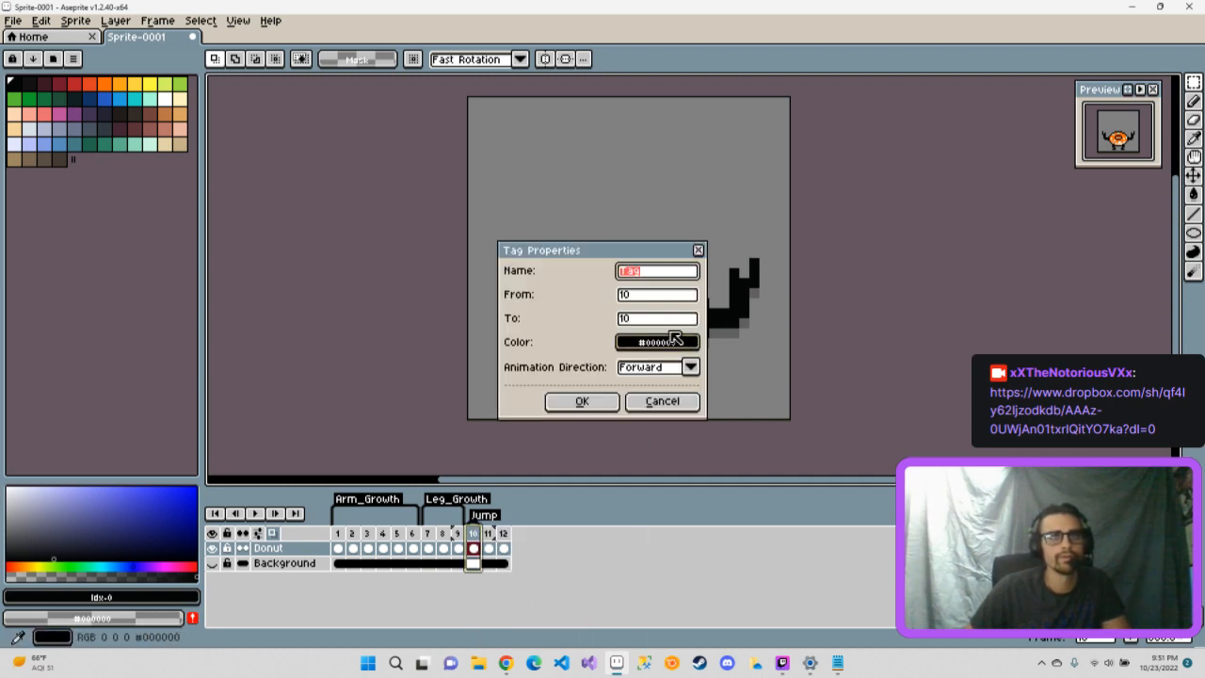
click(662, 401)
right_click(473, 534)
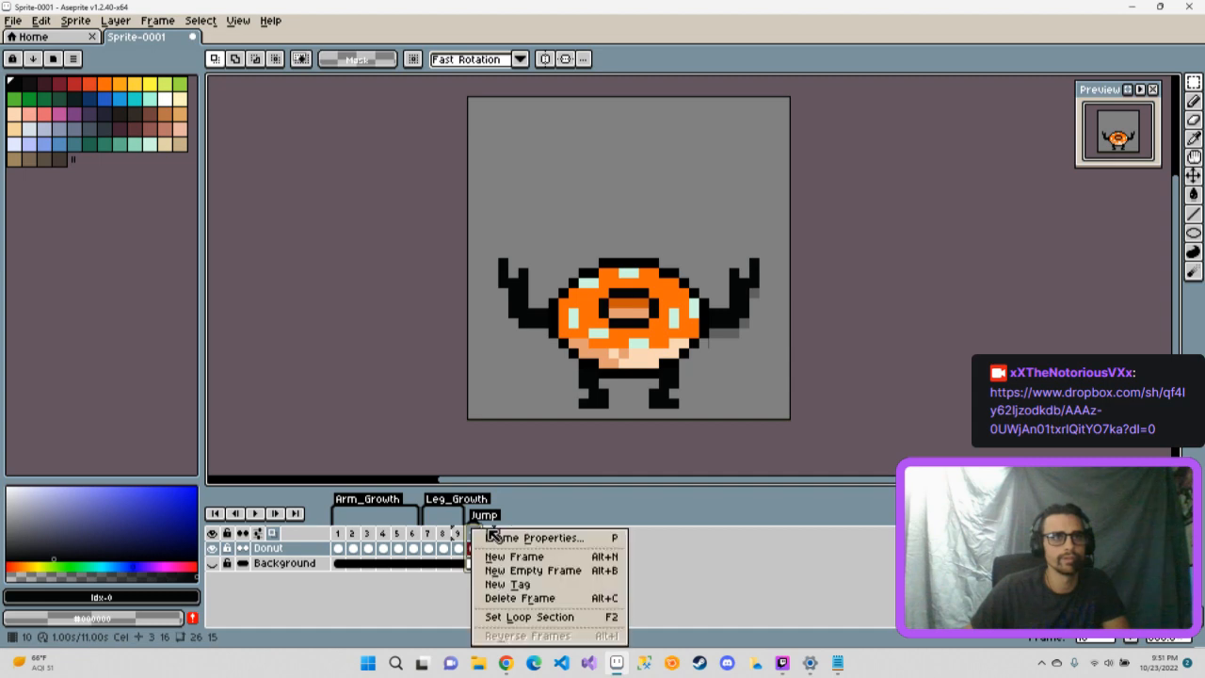
click(518, 544)
click(658, 362)
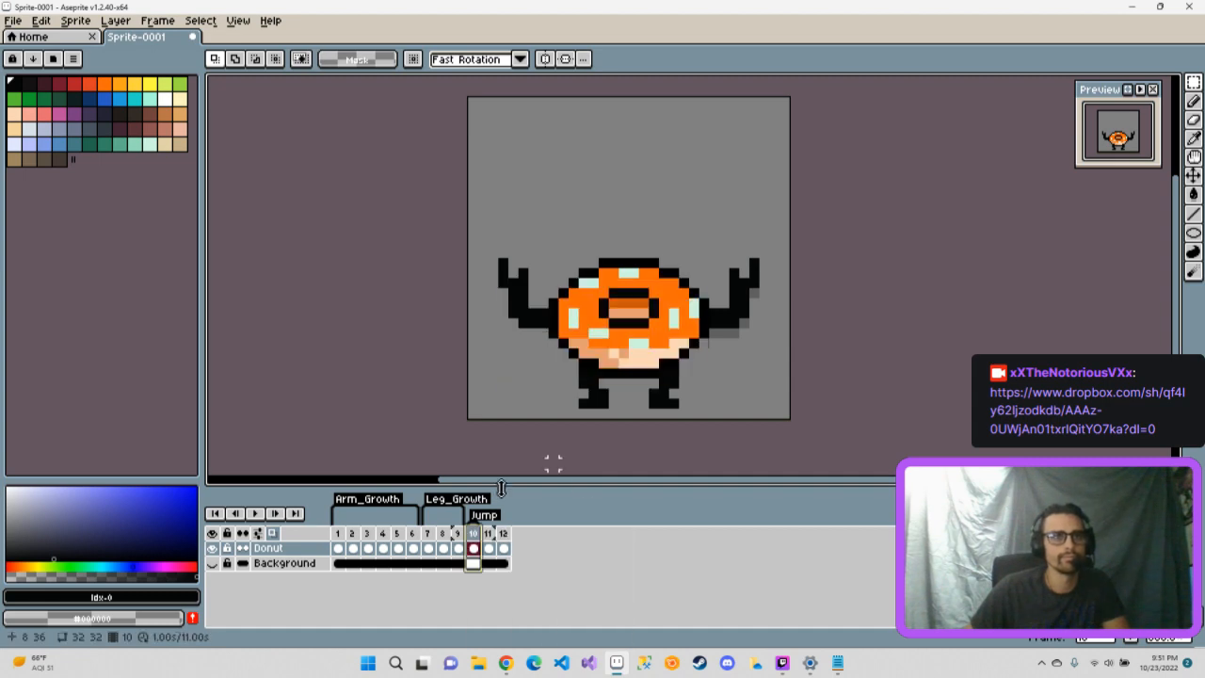
- Extend the Jump tag so that it ends at frame 12
right_click(484, 516)
click(550, 530)
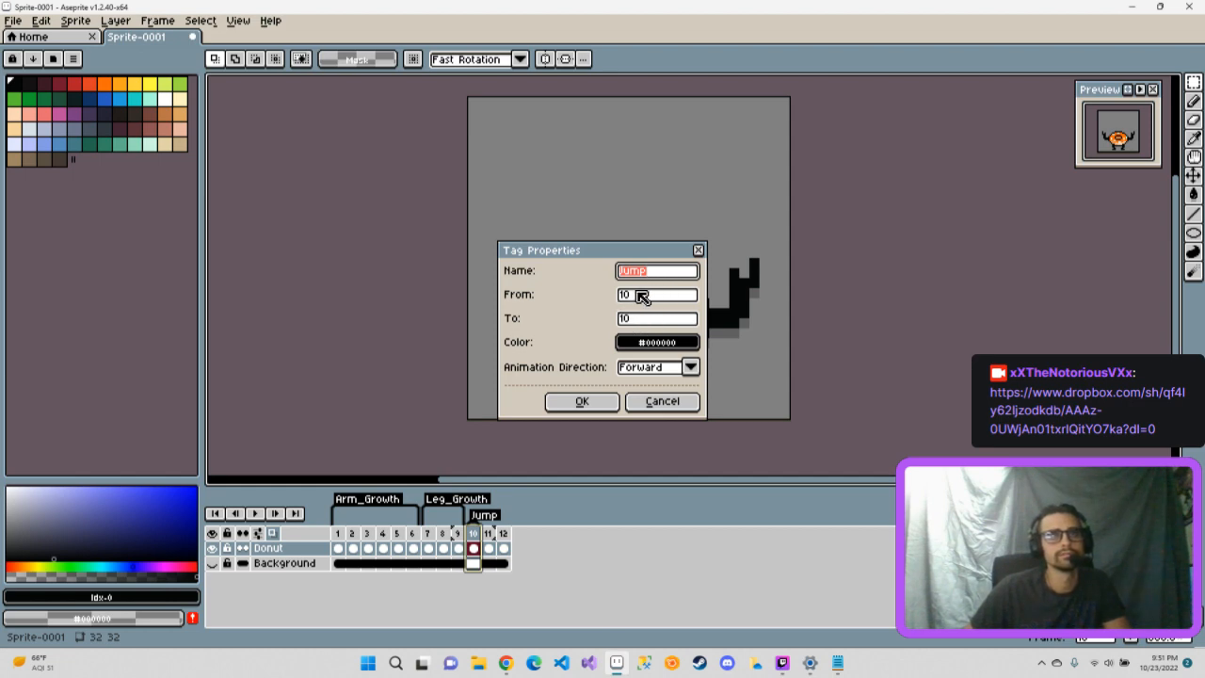
click(650, 321)
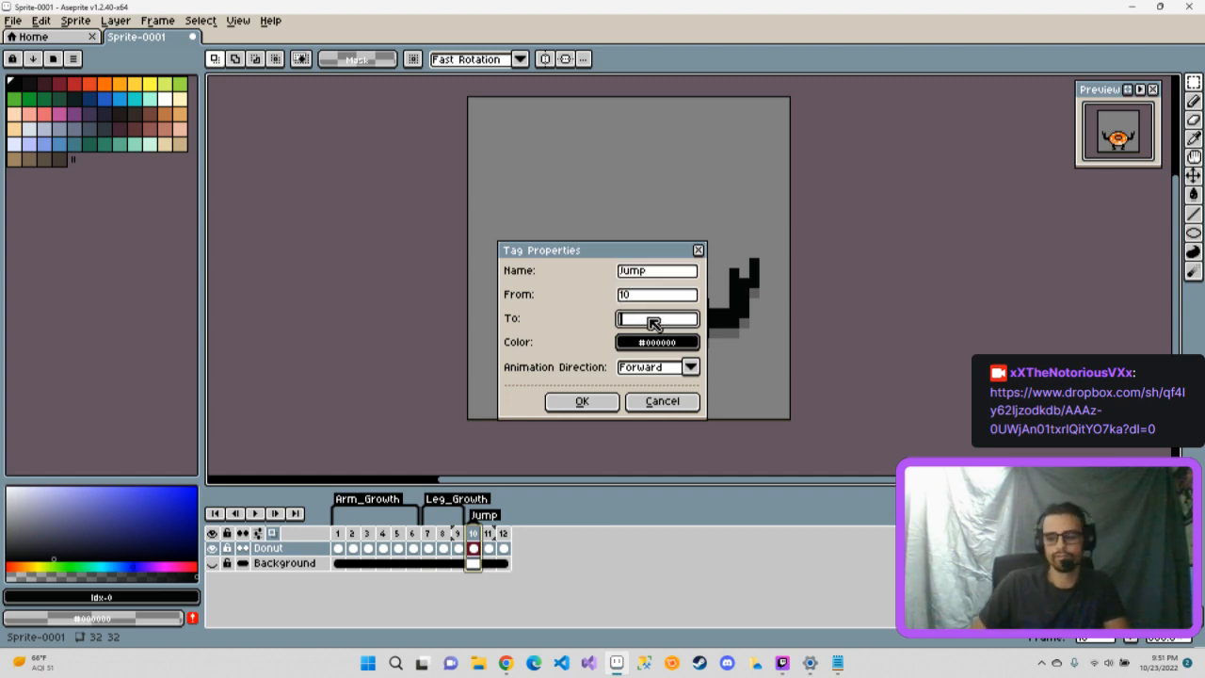
key(Return)
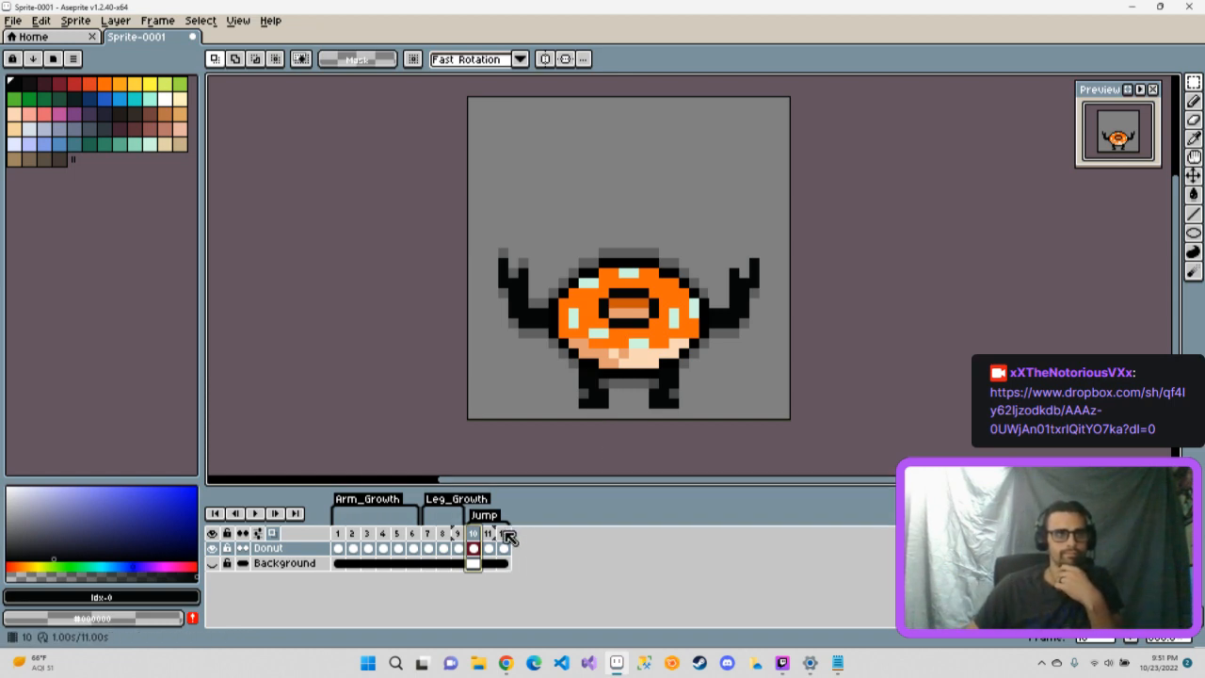
- Review the poses in frames 9 to 12 and add frame 13 after frame 12
click(460, 549)
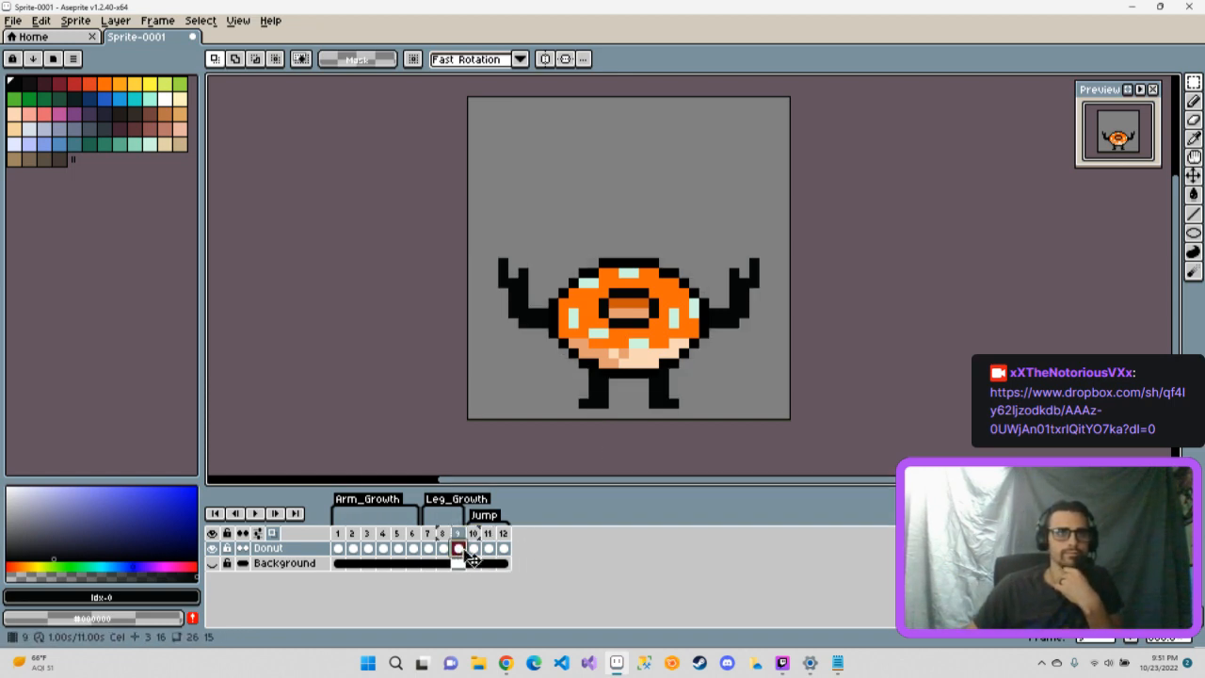
click(473, 550)
click(487, 550)
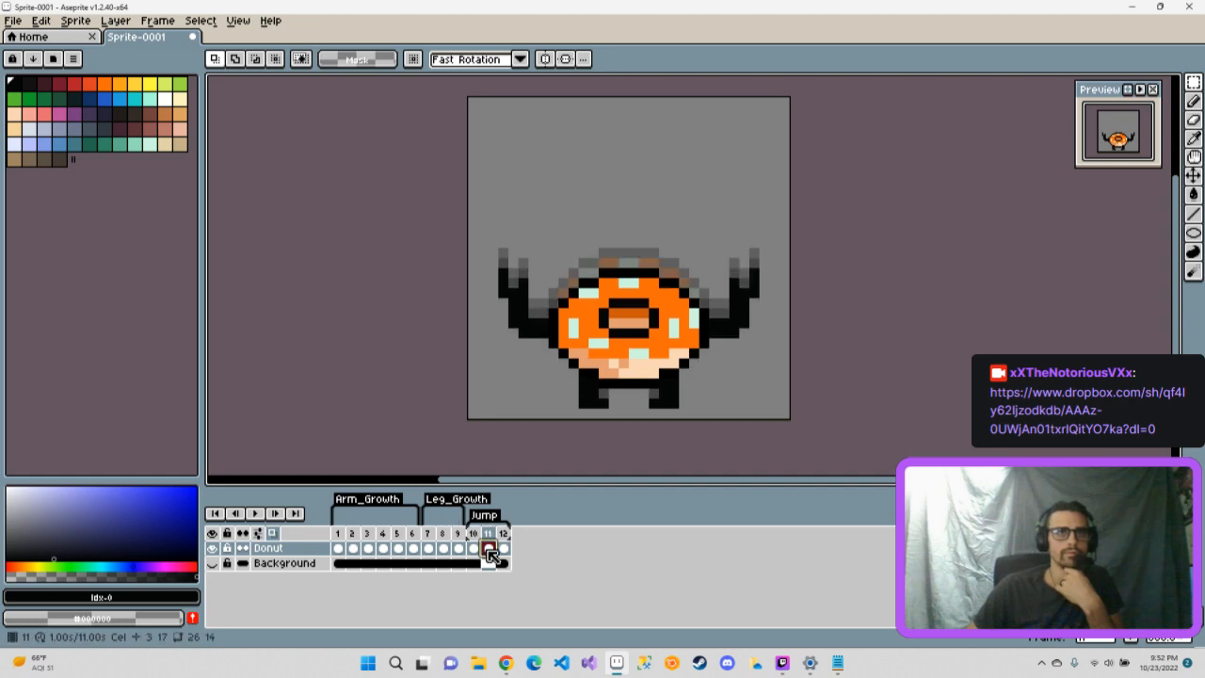
click(504, 550)
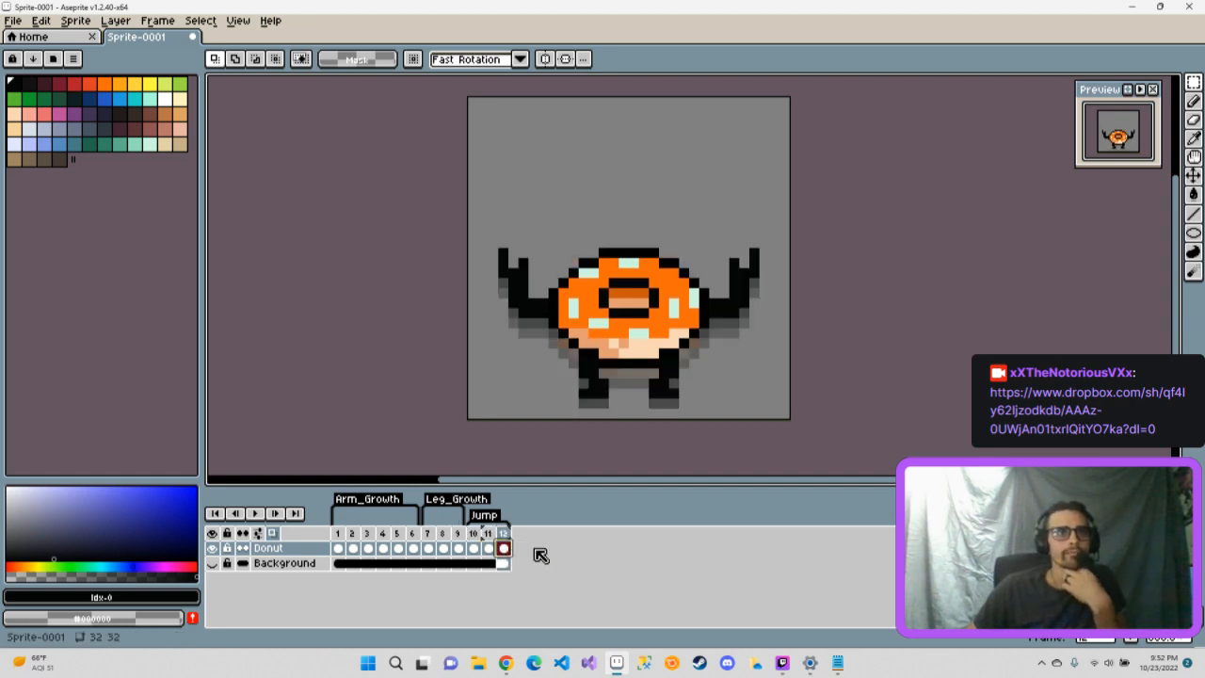
right_click(509, 535)
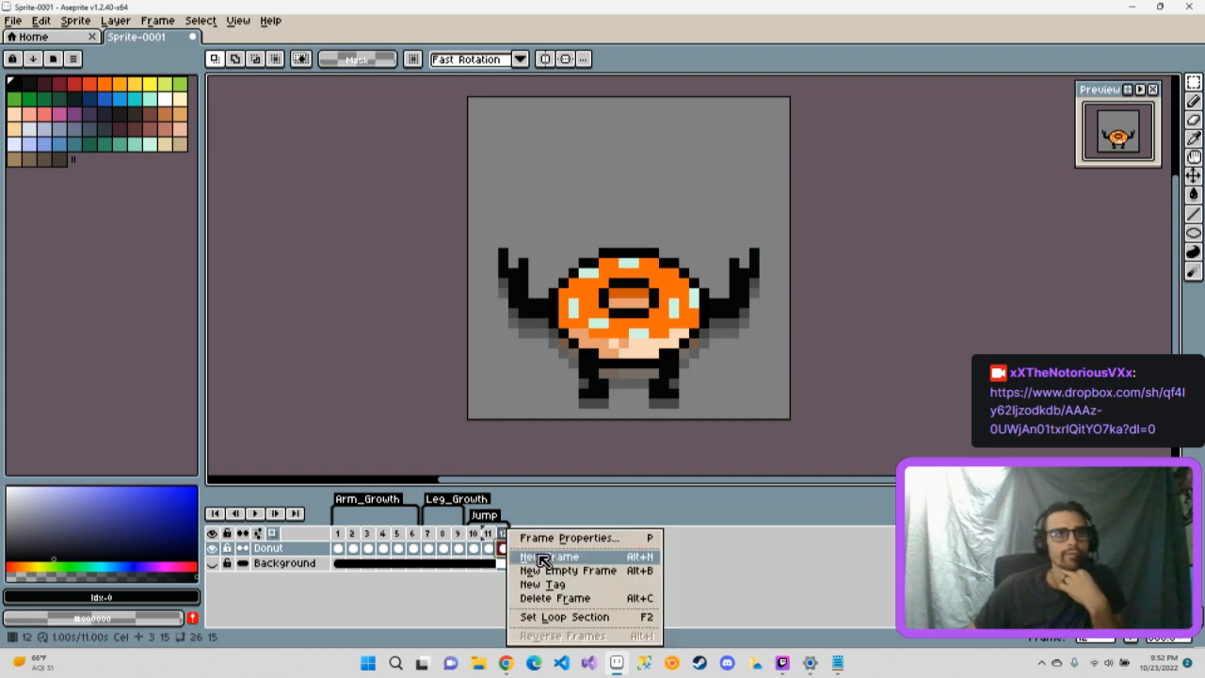
click(546, 558)
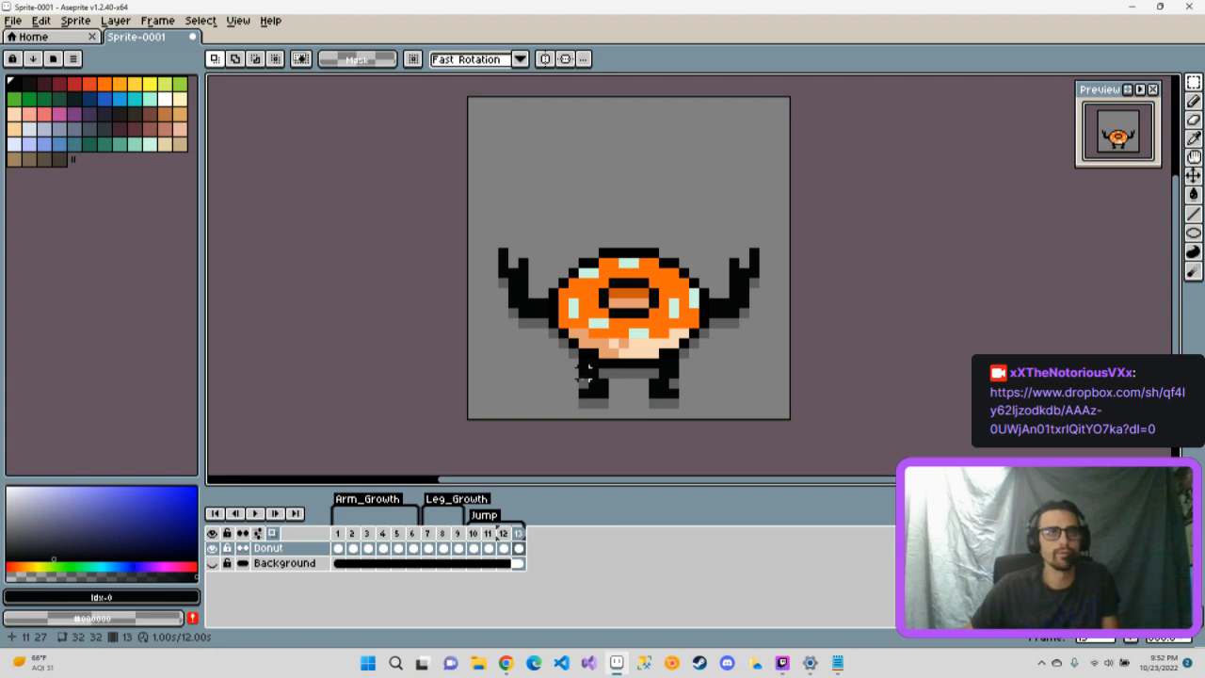
- Straighten both legs in frame 13 by adding black pixels on their inner sides just below the body
key(b)
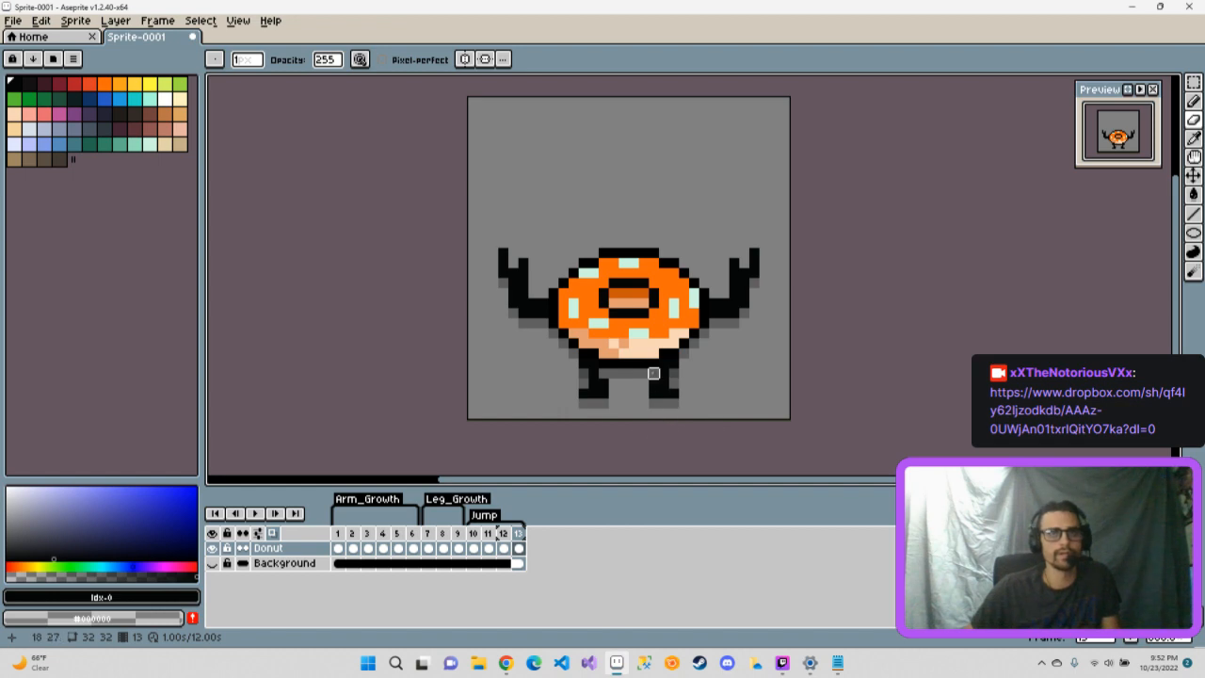
key(e)
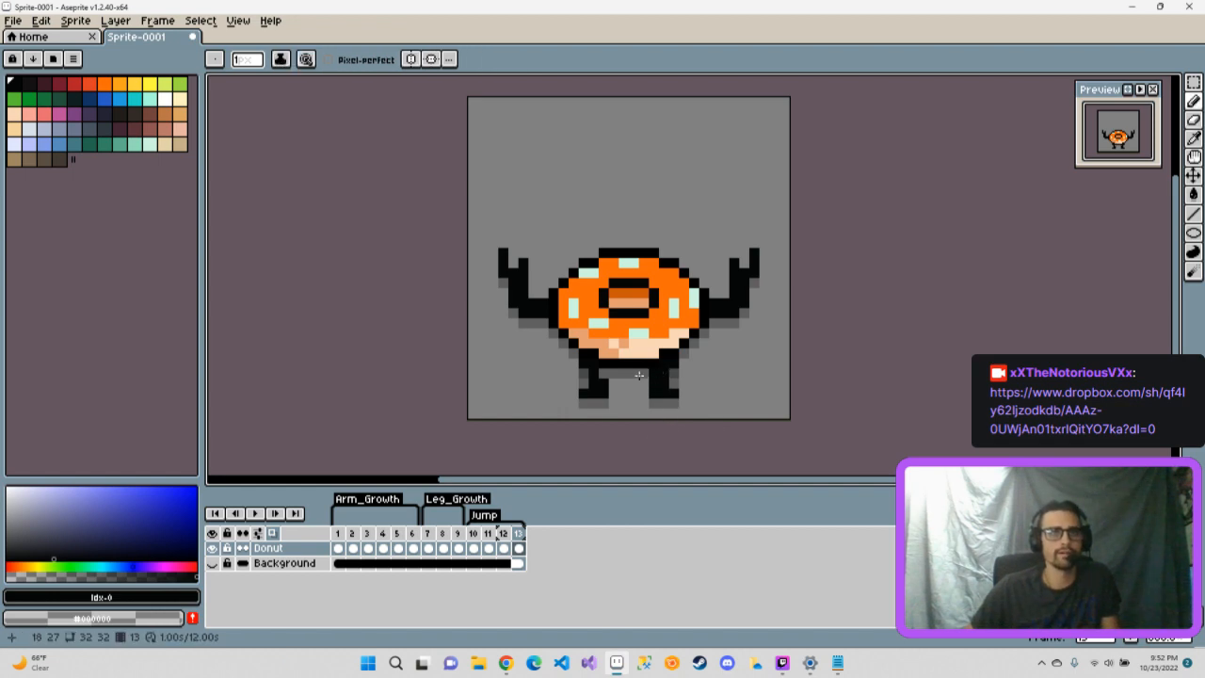
key(ctrl+z)
click(605, 372)
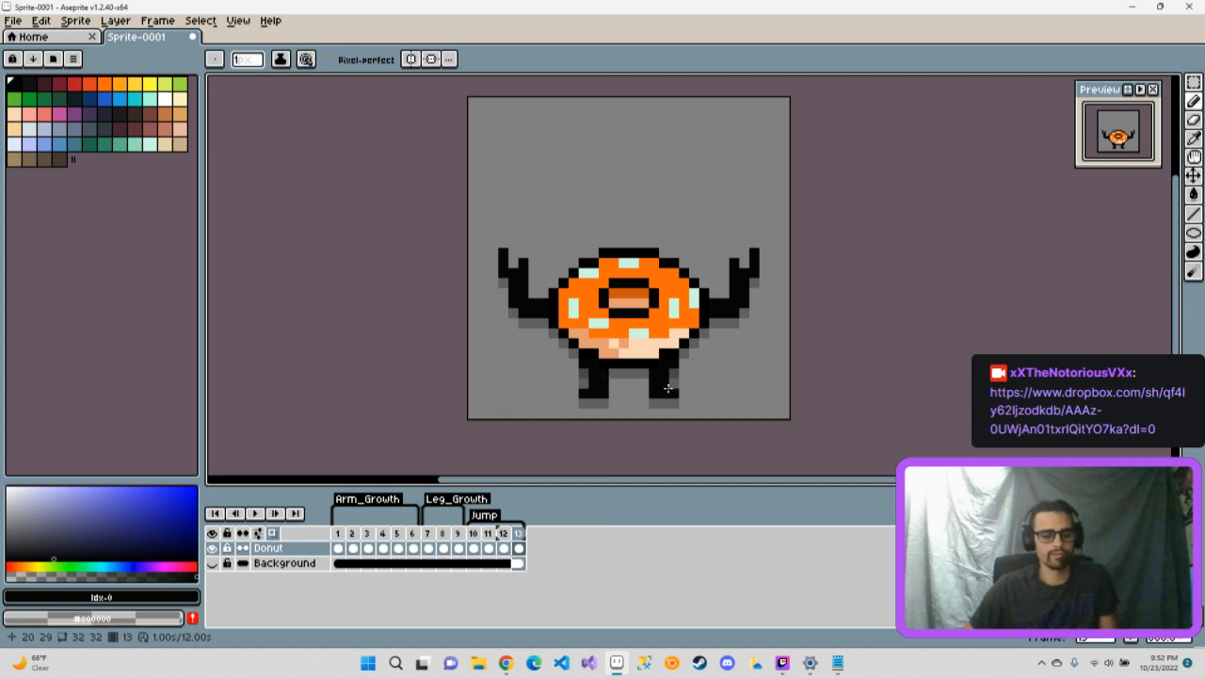
- Select the whole character in frame 13 and move it up by two pixels
key(m)
drag(469, 207, 791, 420)
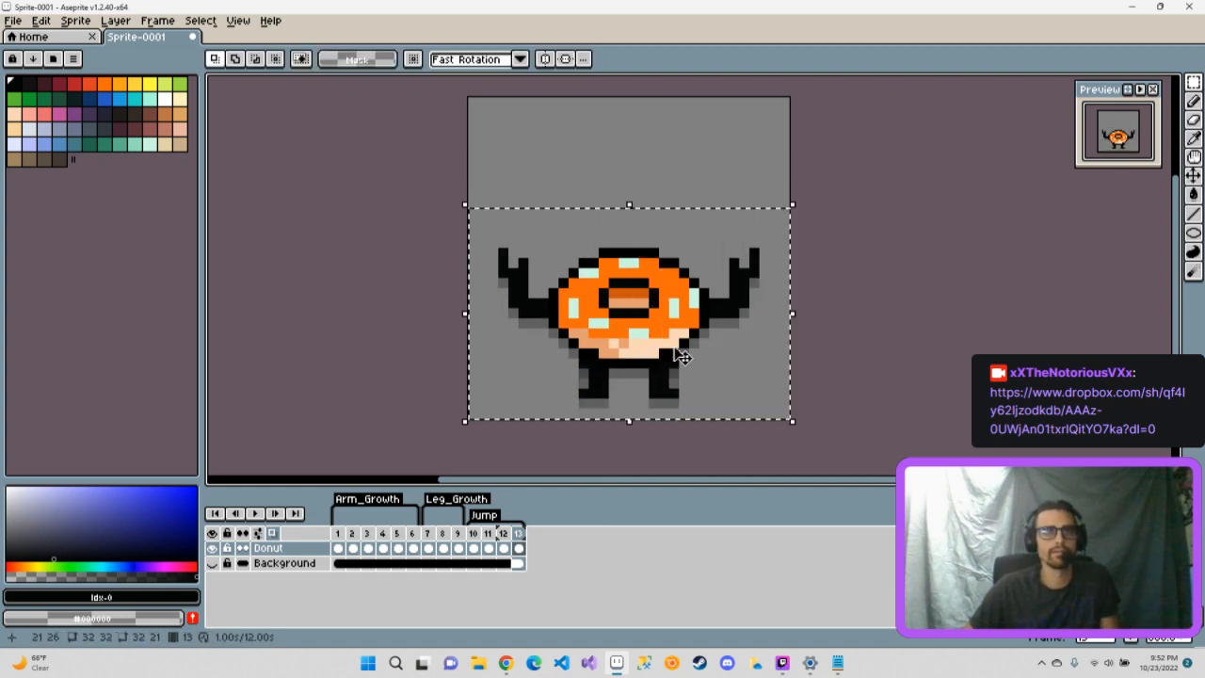
click(682, 355)
drag(662, 336, 662, 326)
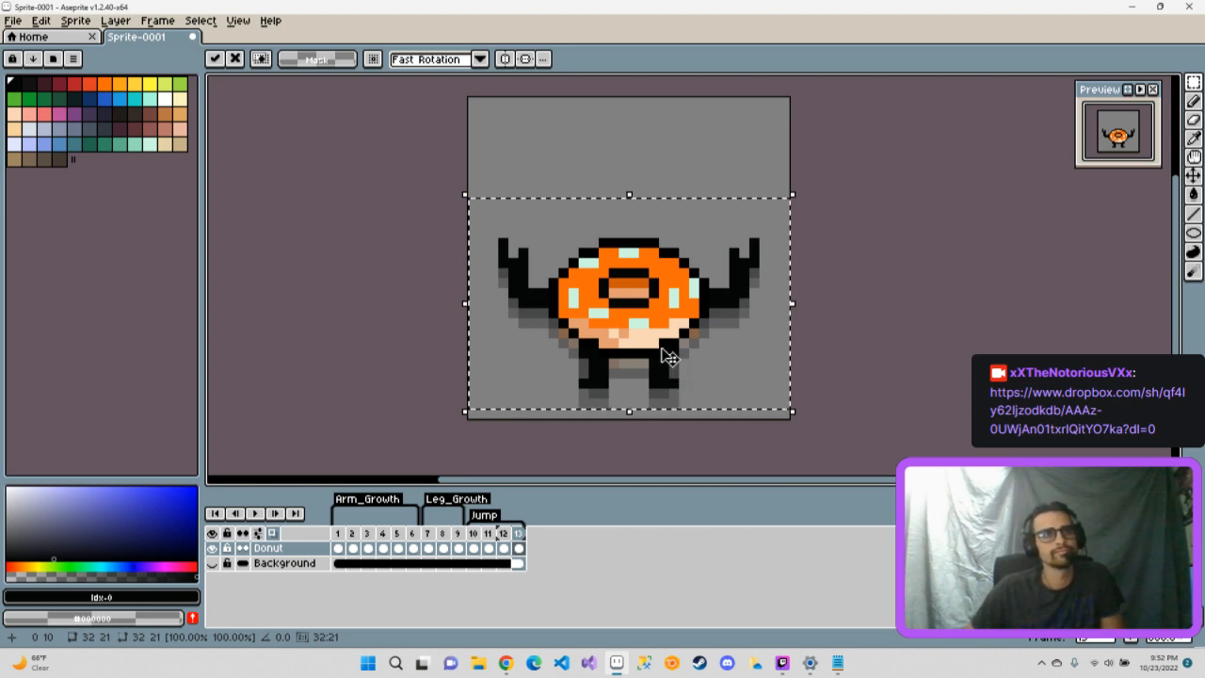
drag(651, 332, 651, 322)
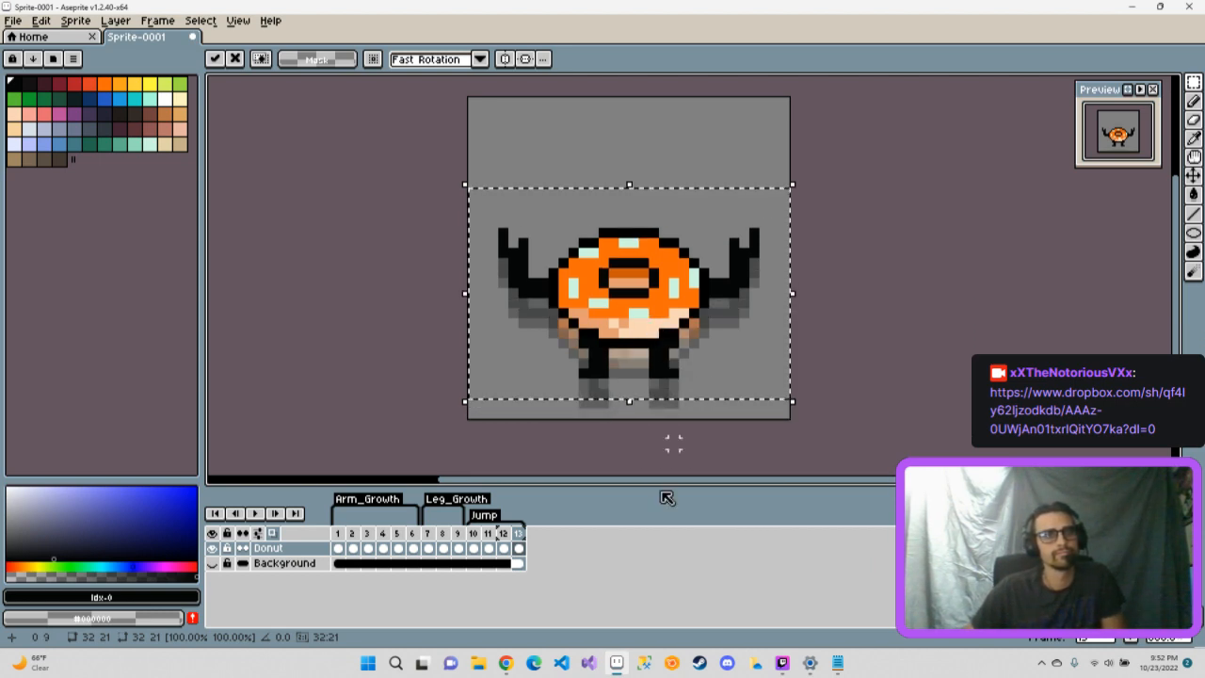
click(623, 453)
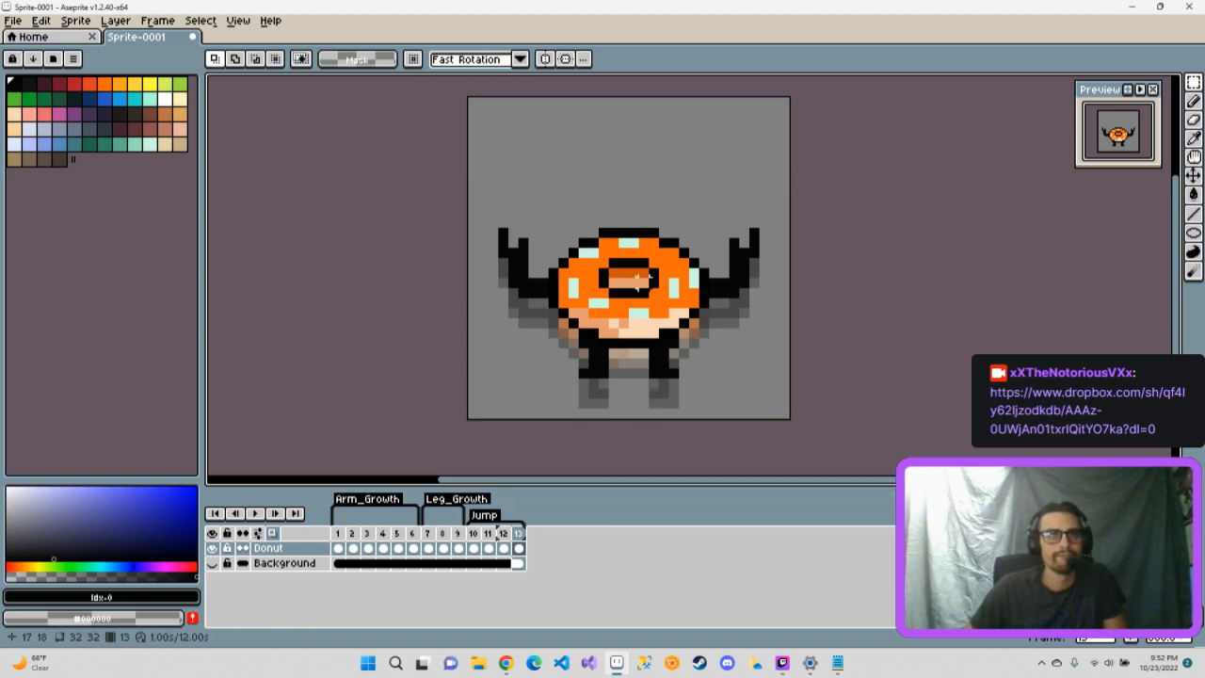
- Add frame 14 after frame 13 and move the whole character up by two pixels in it
key(m)
drag(482, 212, 483, 213)
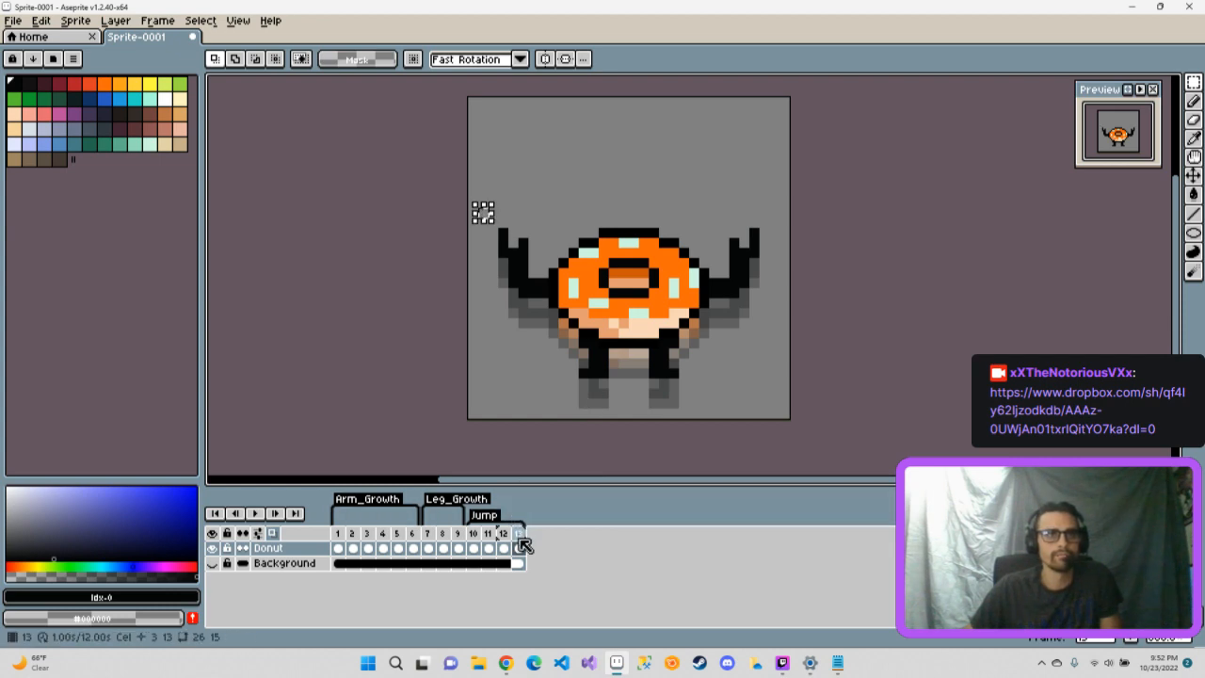
right_click(523, 541)
click(541, 552)
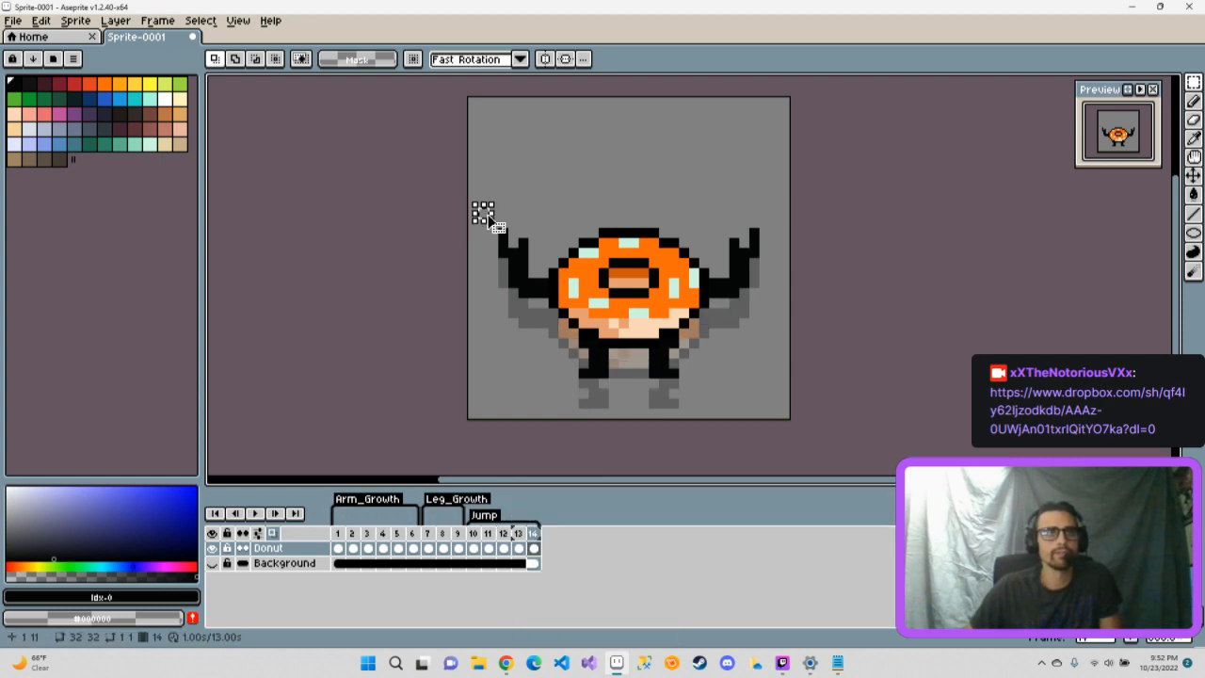
drag(480, 209, 756, 403)
drag(665, 314, 653, 279)
click(723, 392)
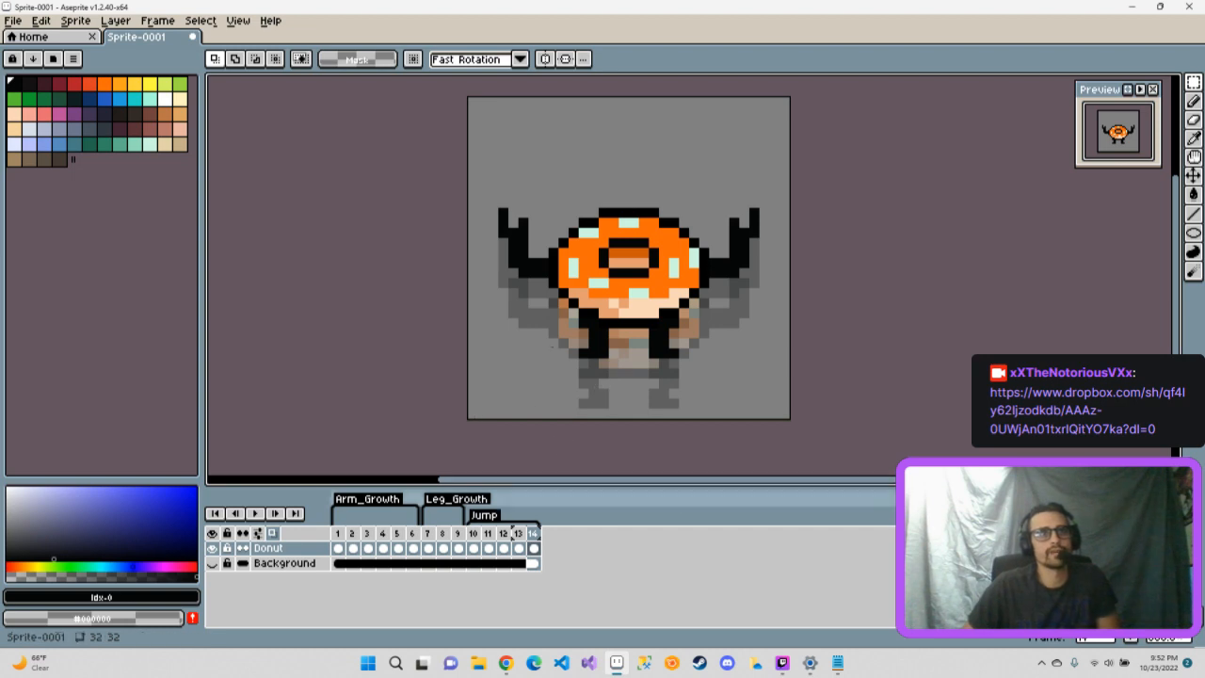
- Compare the character's jump poses across frames 10 to 14
click(503, 548)
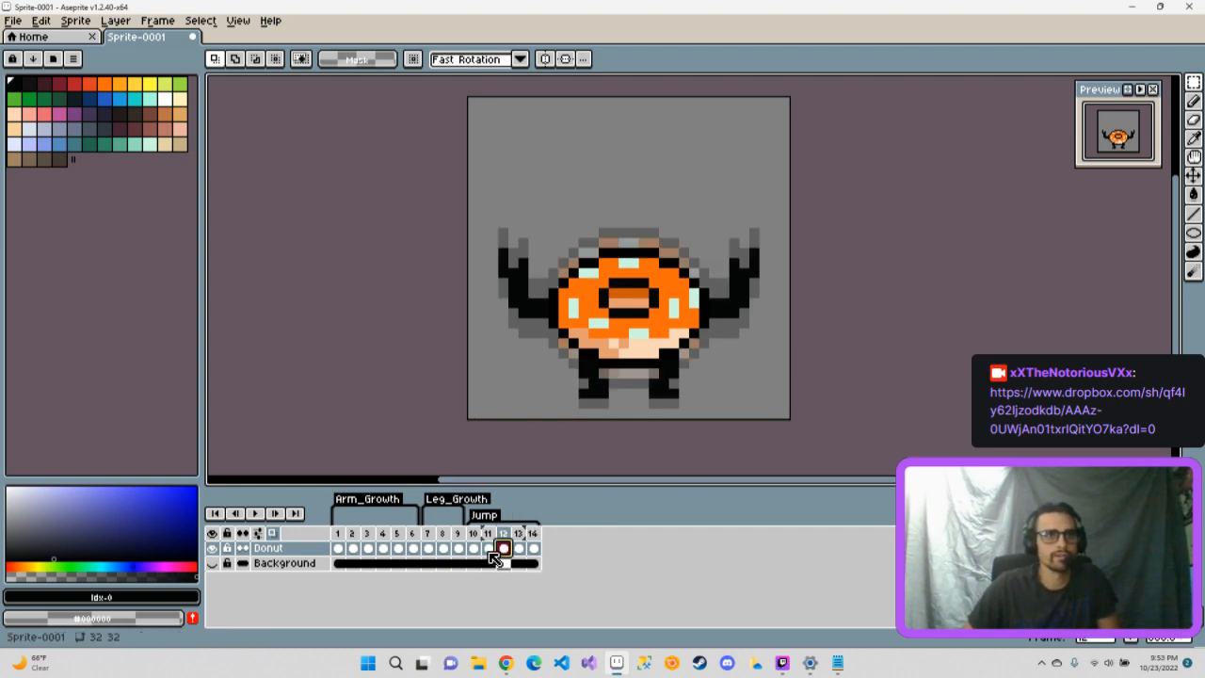
click(488, 548)
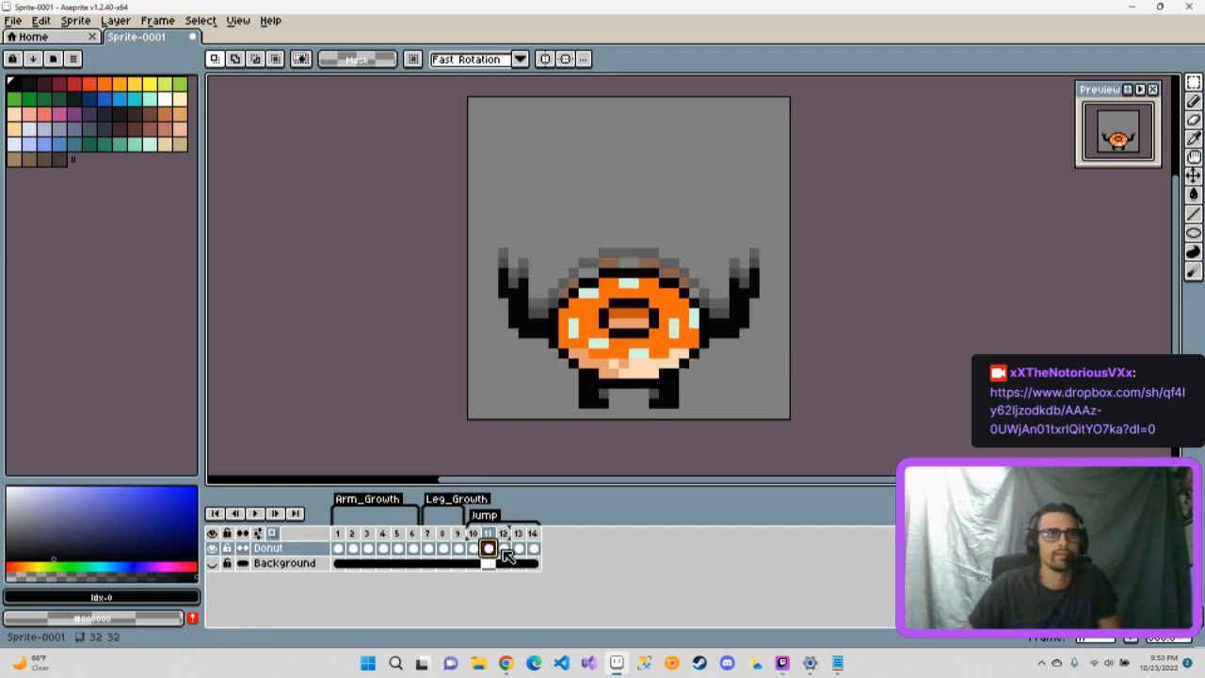
click(503, 551)
click(519, 550)
click(533, 551)
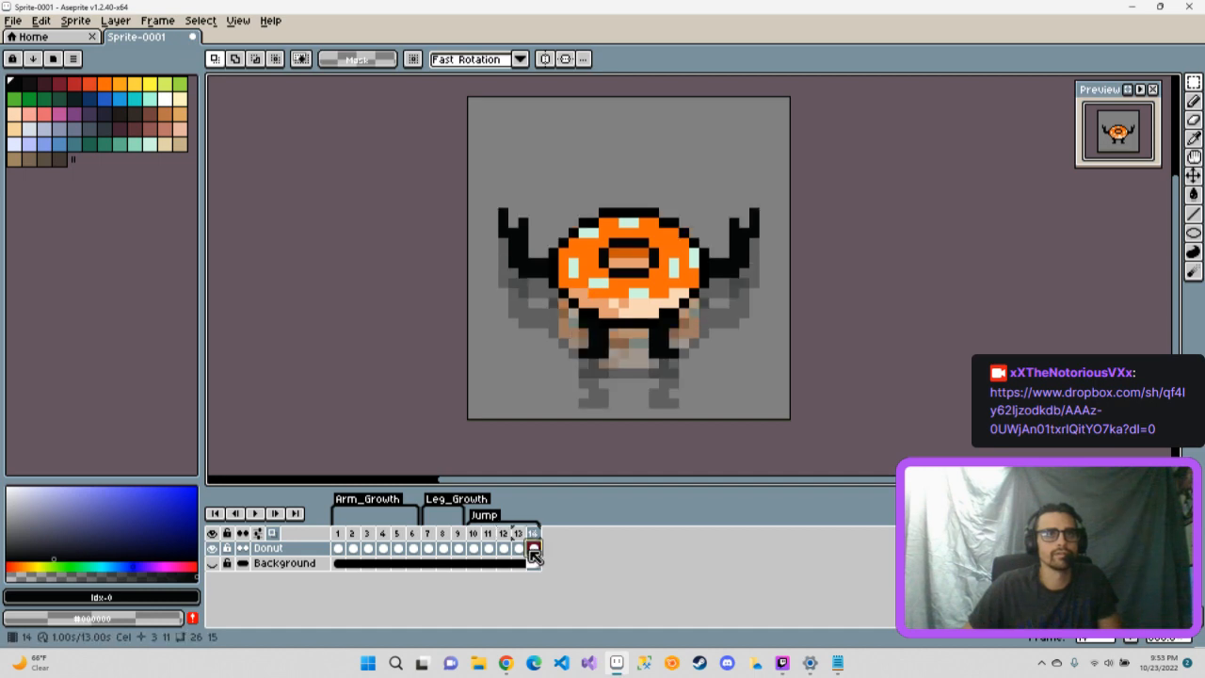
click(518, 549)
click(503, 549)
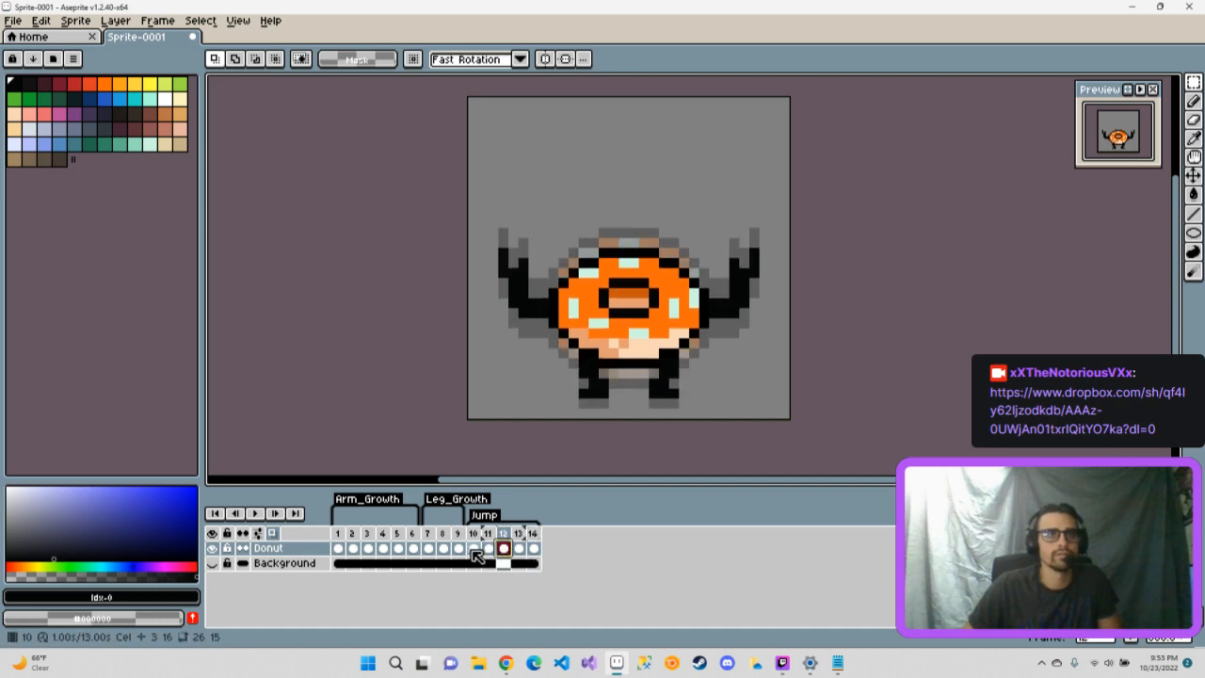
click(488, 549)
click(474, 549)
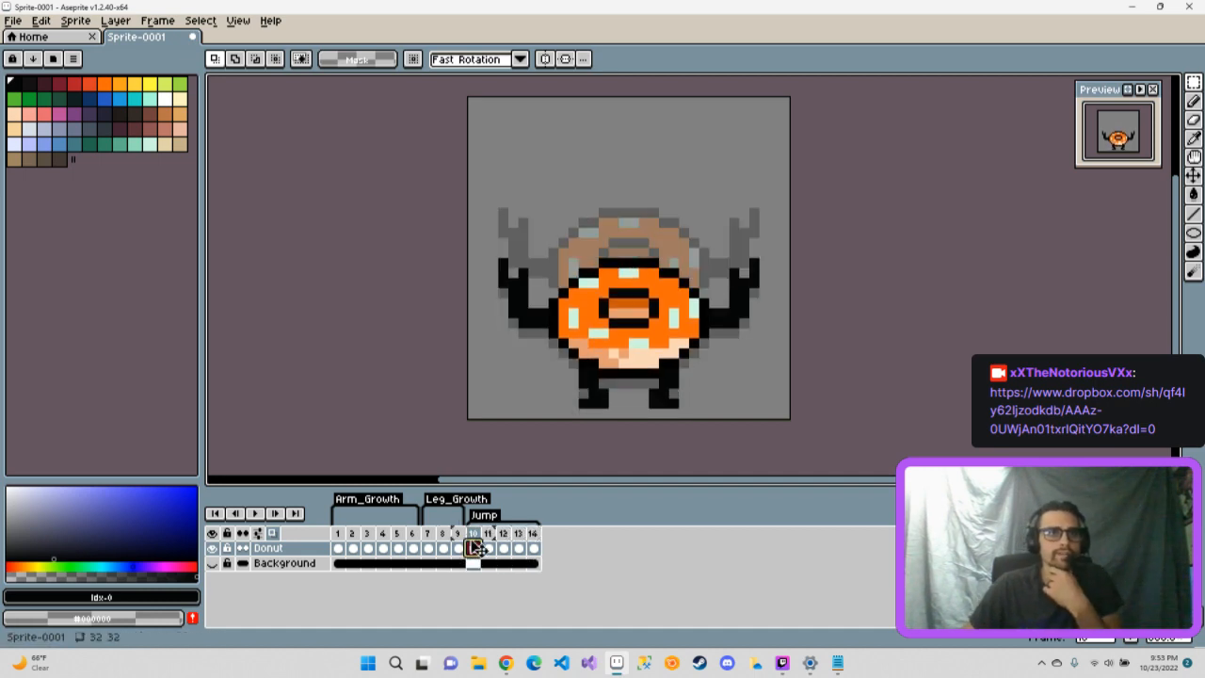
- Set the Jump tag's animation direction to Ping-pong
right_click(487, 520)
right_click(488, 521)
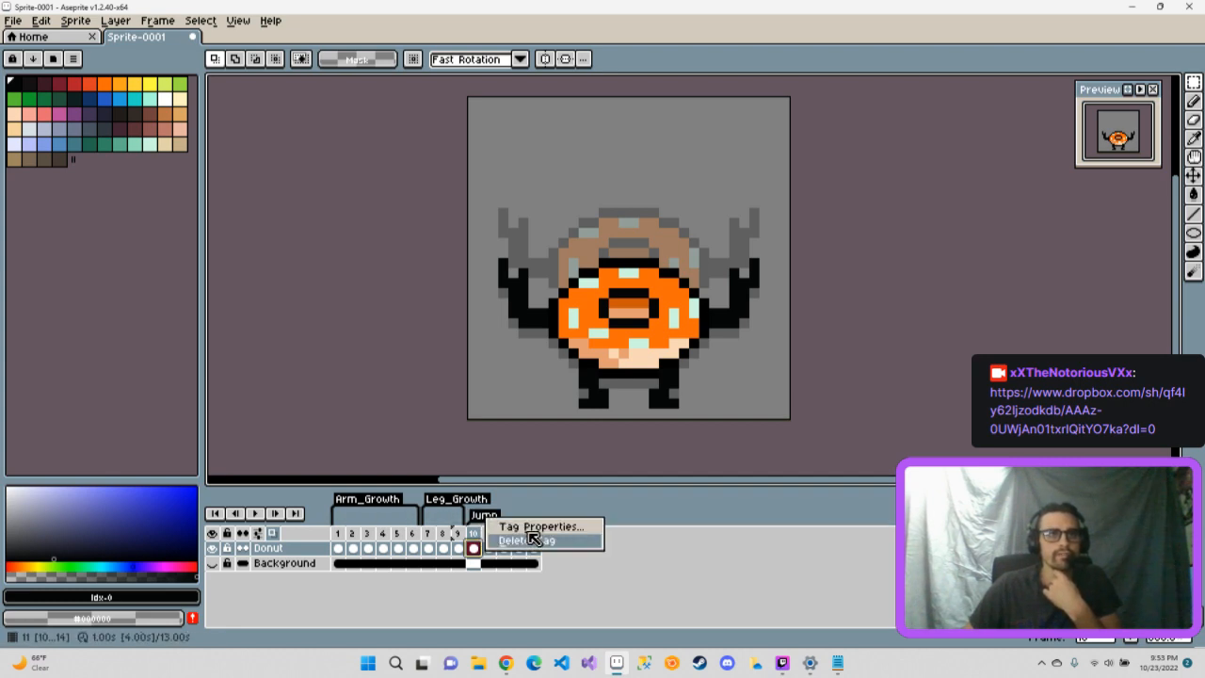
click(524, 527)
click(690, 369)
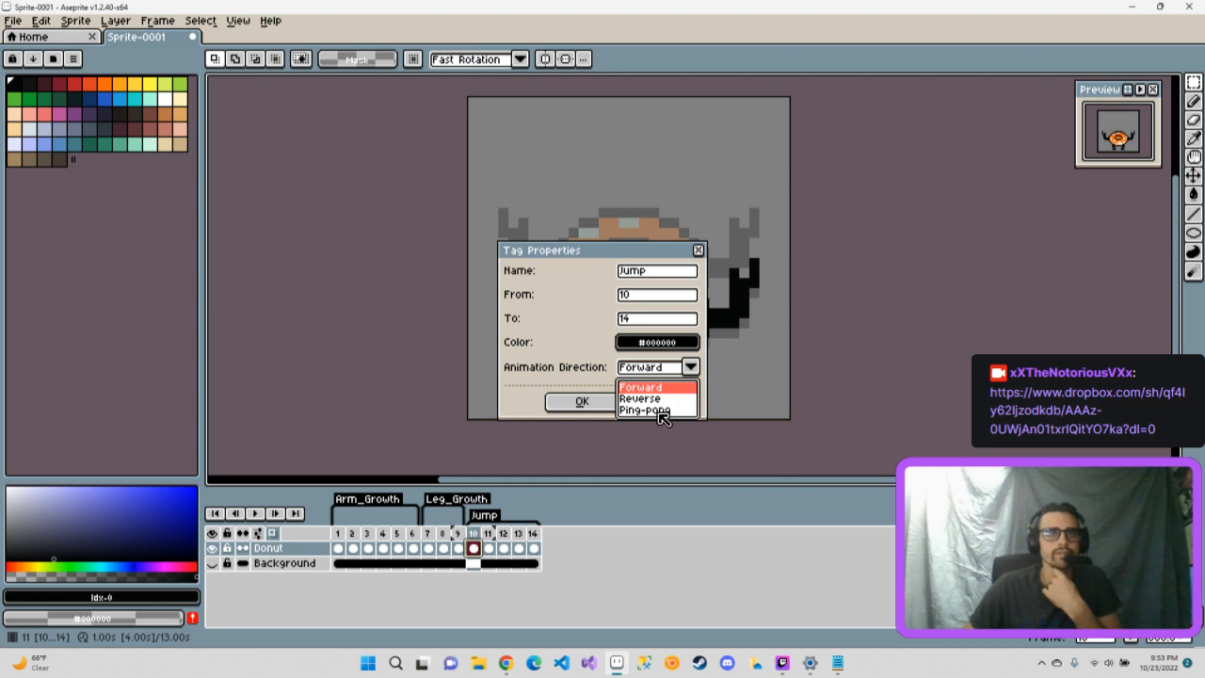
click(659, 412)
click(607, 407)
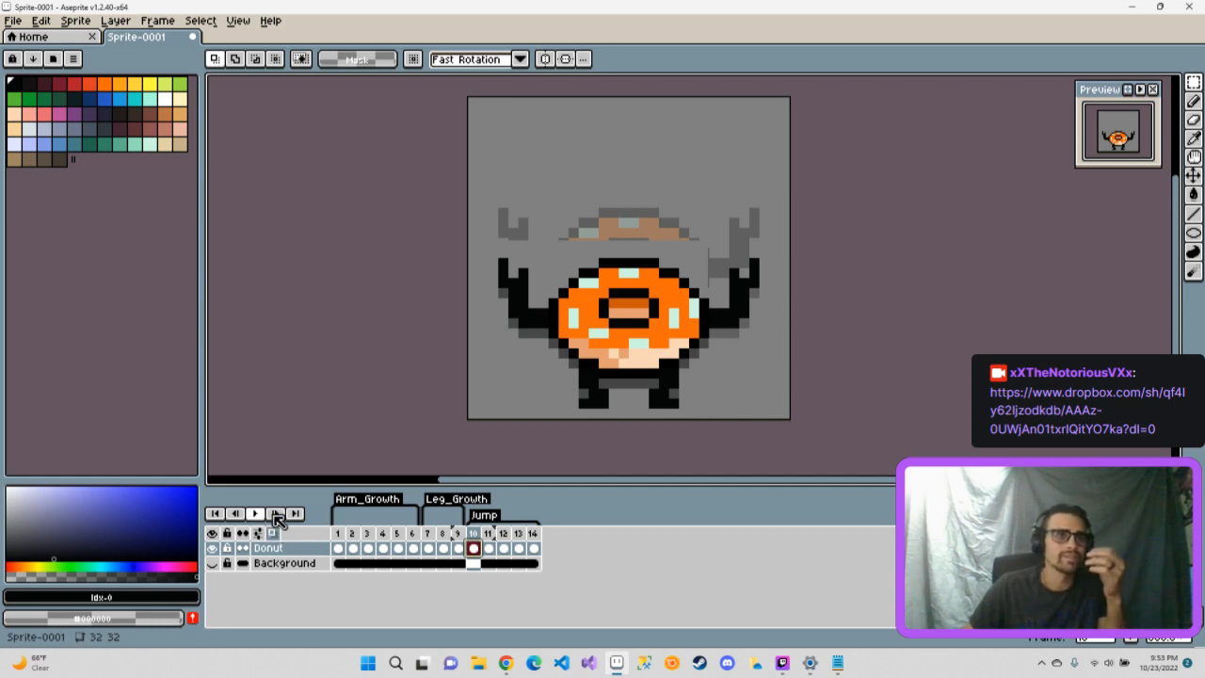
- Play the animation from frame 1 and set the Arm_Growth tag's animation direction to Forward
click(341, 534)
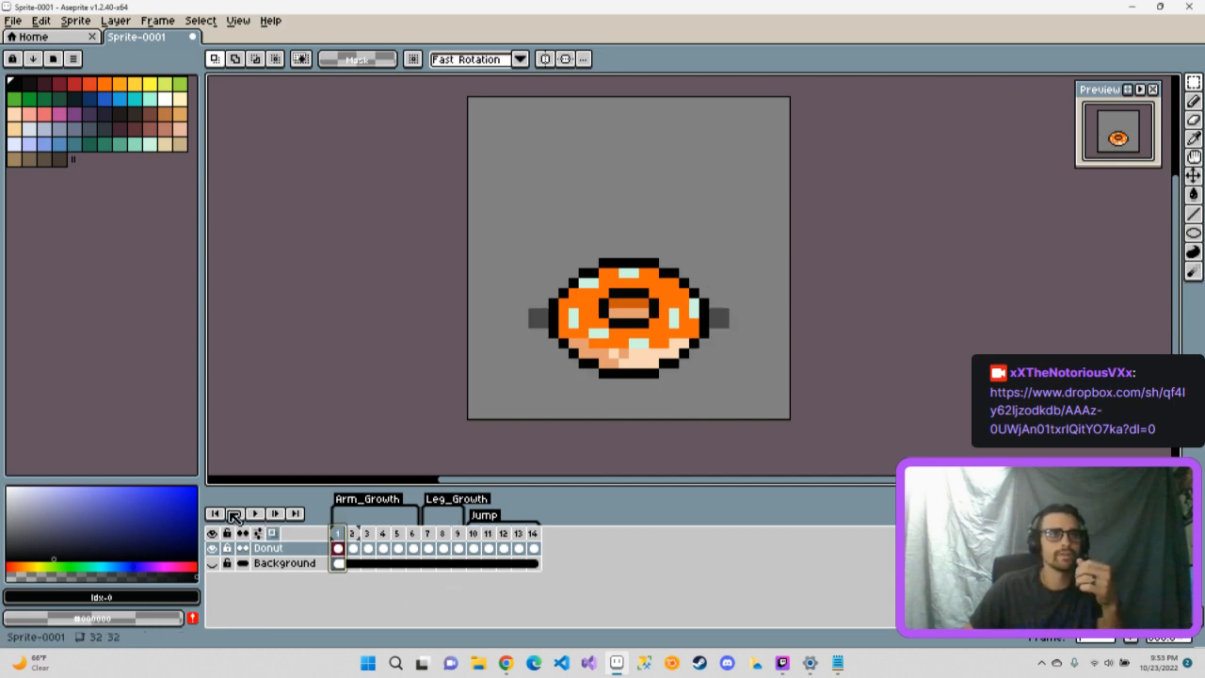
click(258, 514)
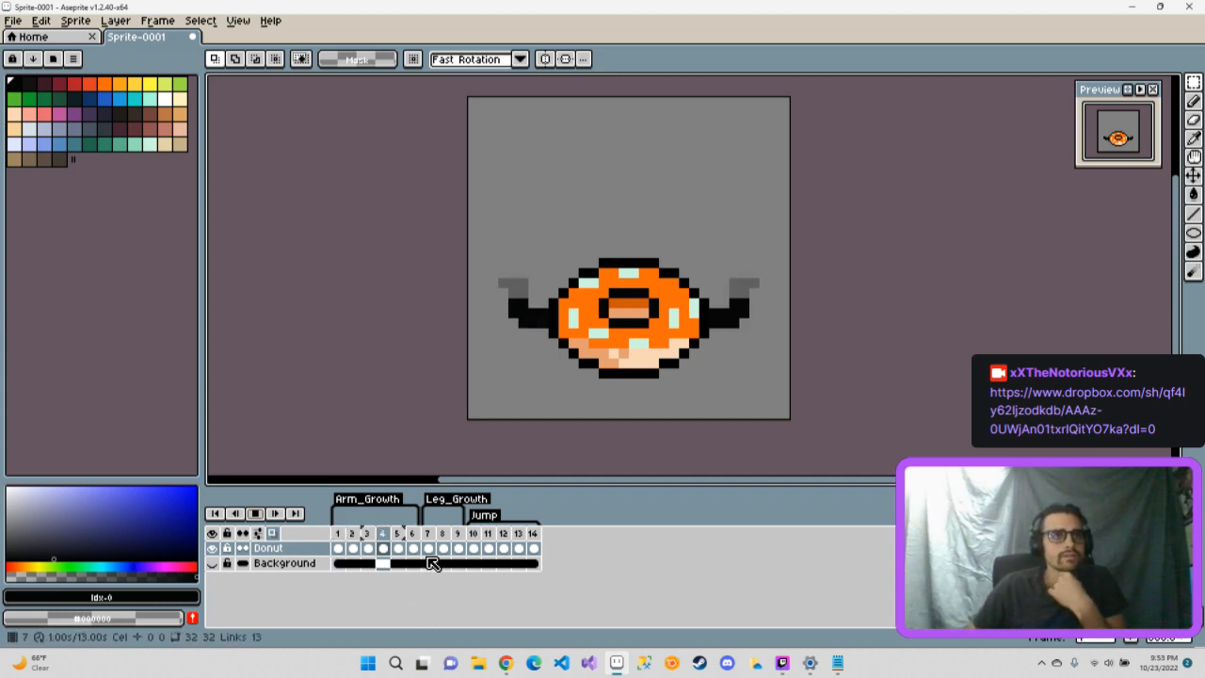
double_click(393, 500)
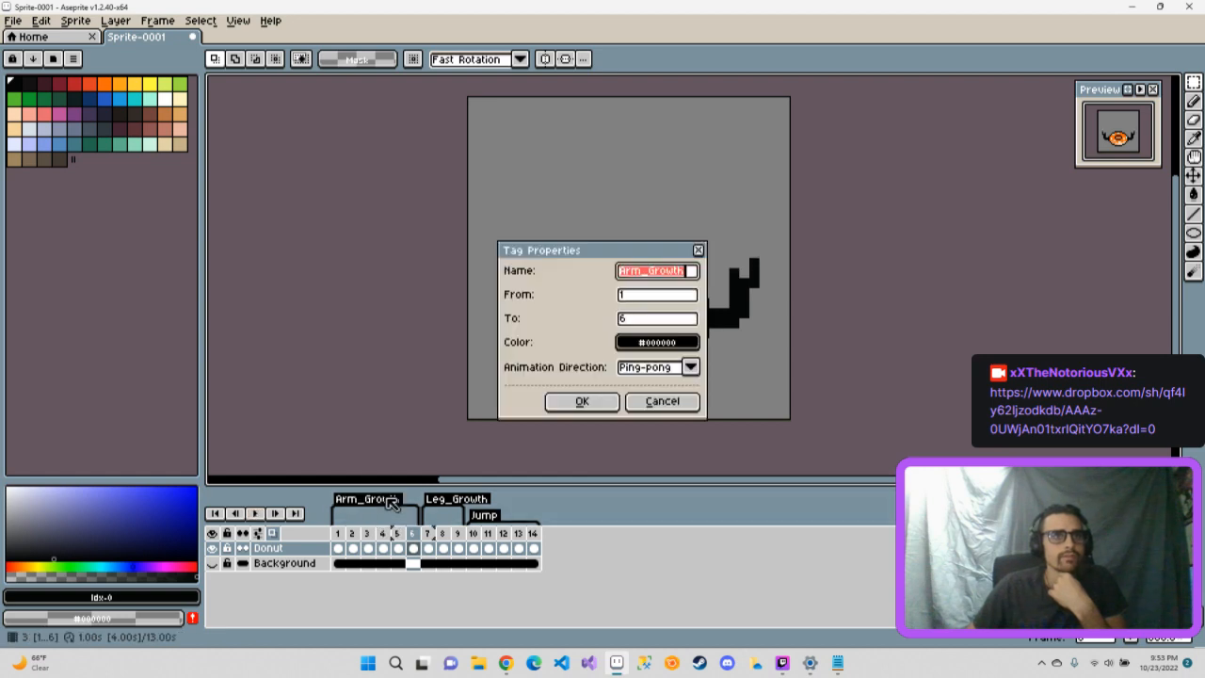
click(690, 367)
click(665, 390)
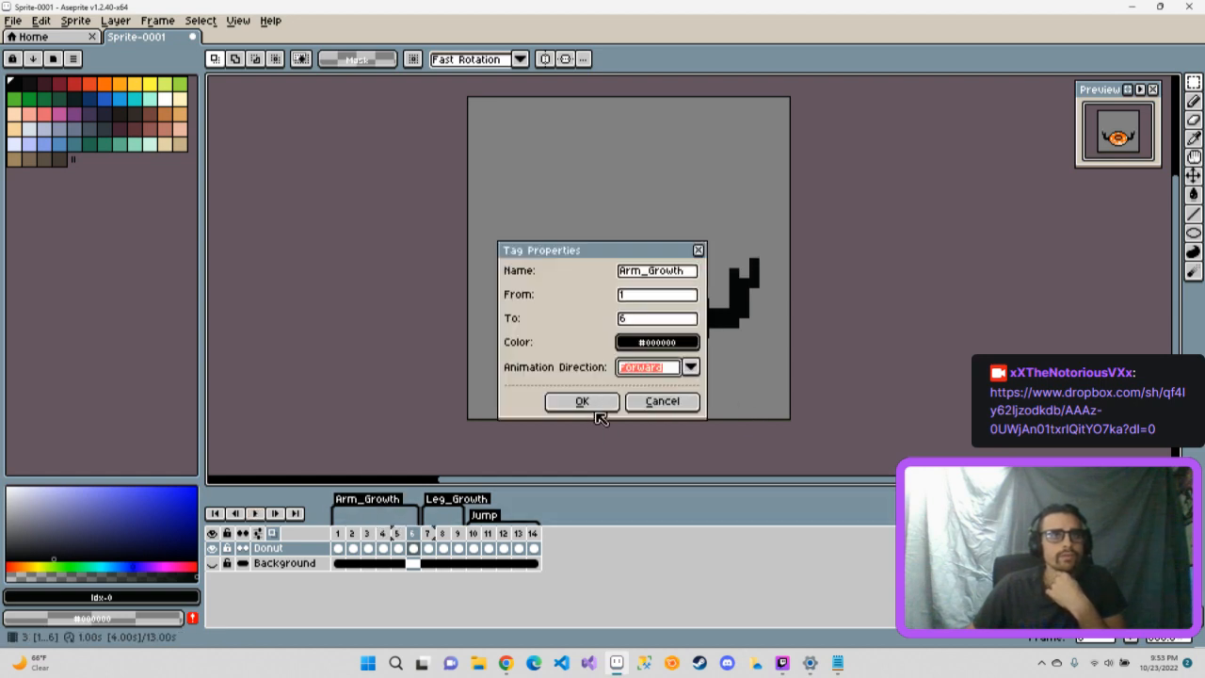
click(593, 404)
- Check the animation directions of the Leg_Growth and Jump tags
double_click(470, 499)
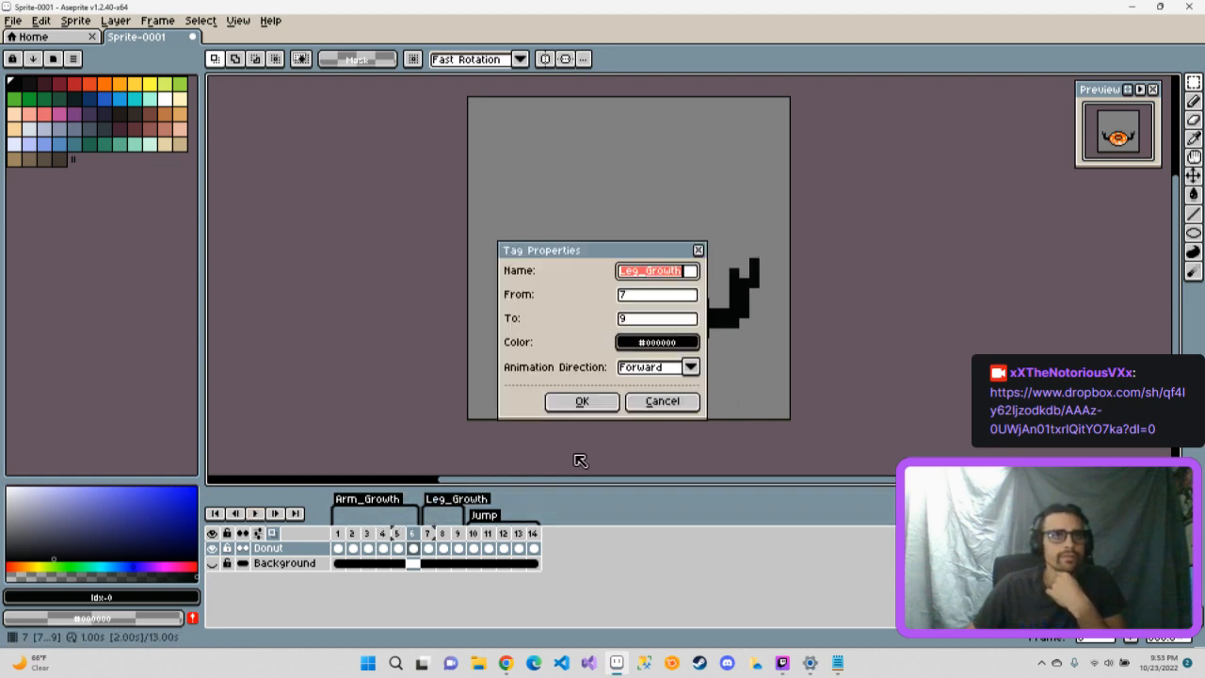
click(593, 405)
double_click(488, 515)
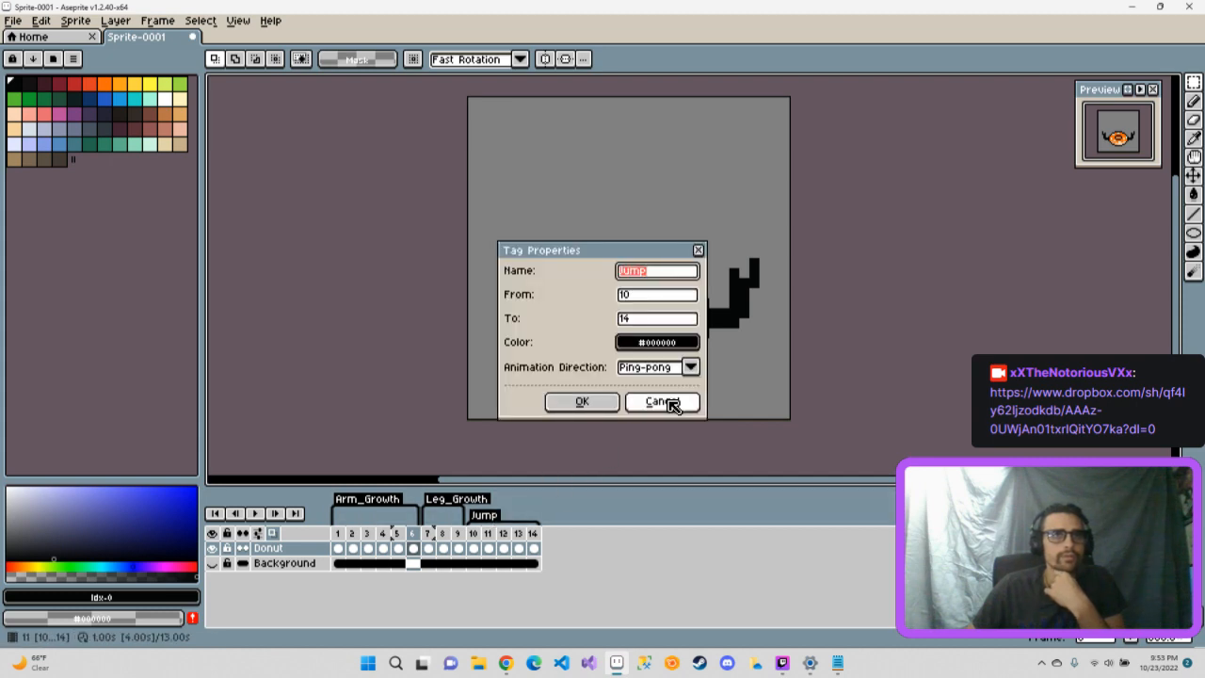
click(580, 403)
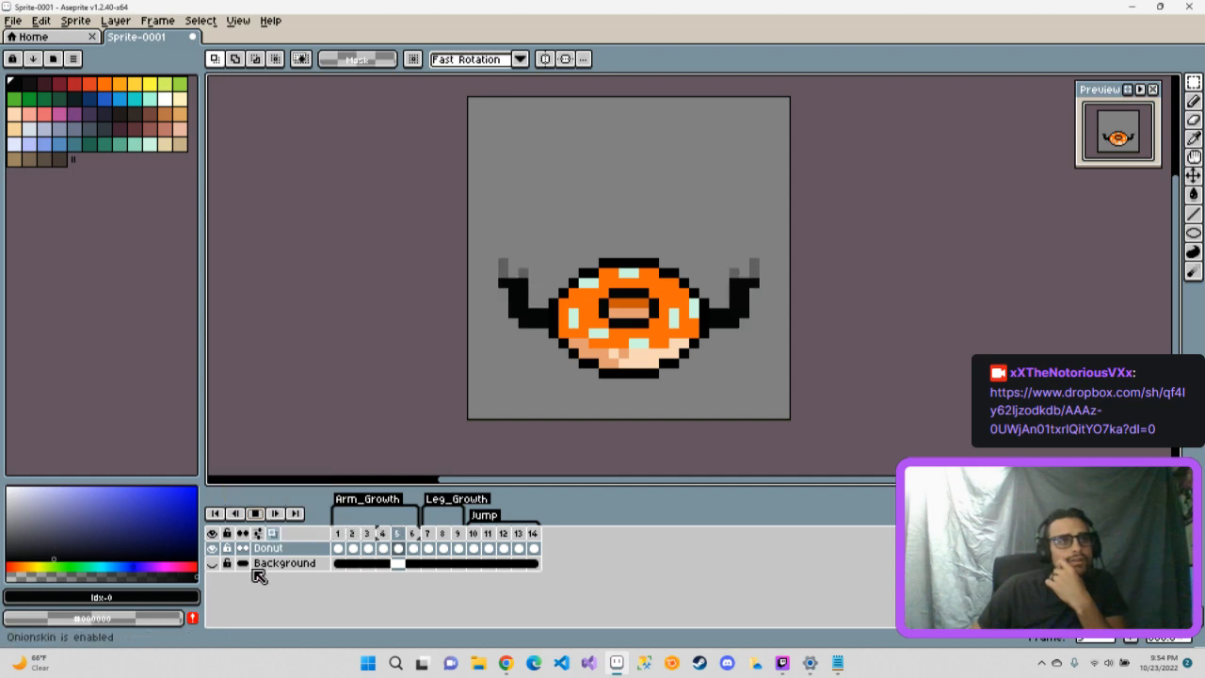
- Show the Background layer without onion skinning and play back the tagged sequences one after another
click(213, 563)
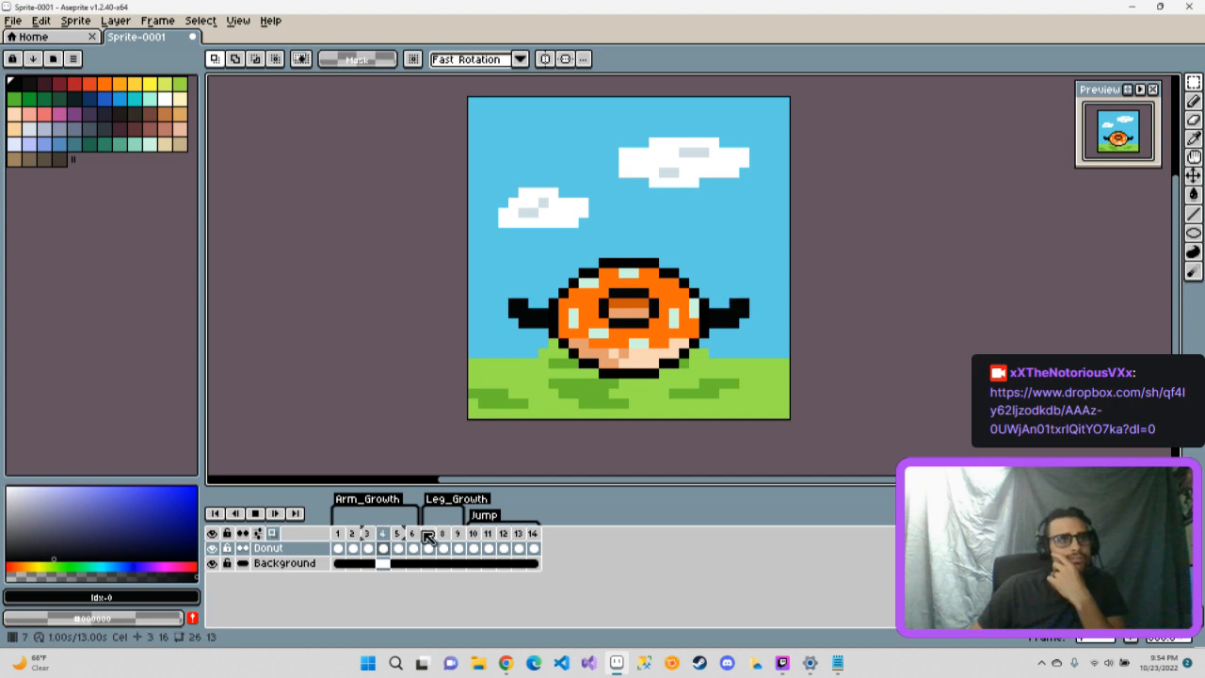
click(274, 514)
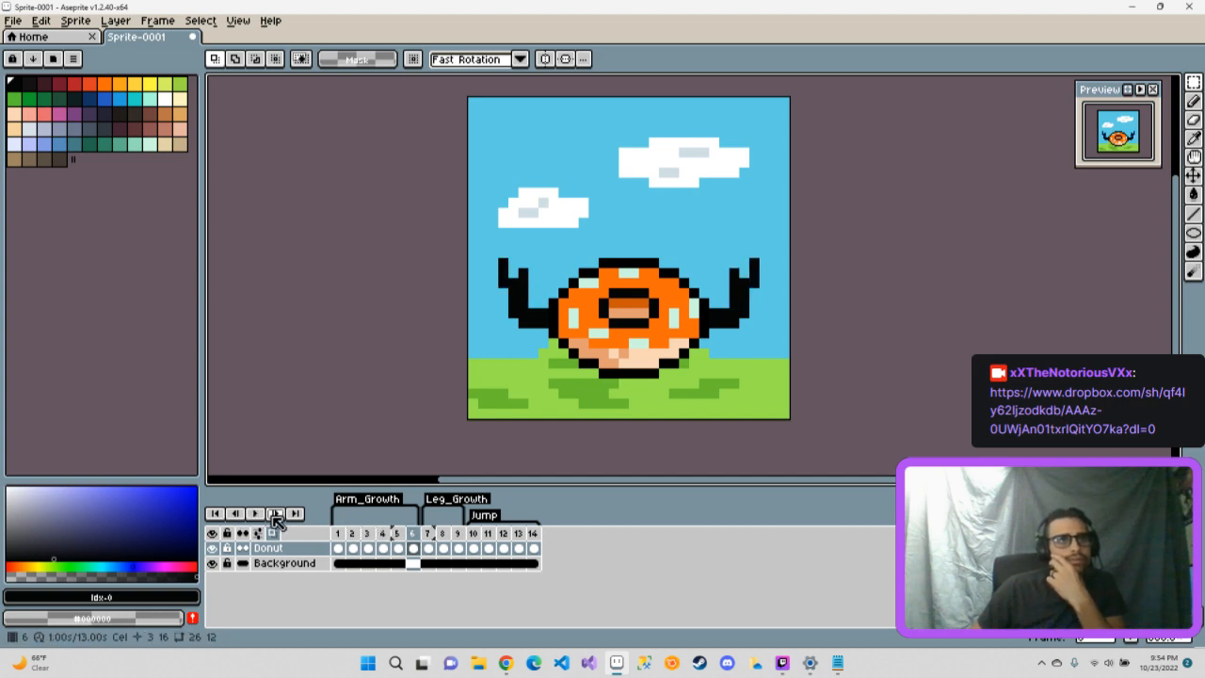
click(276, 516)
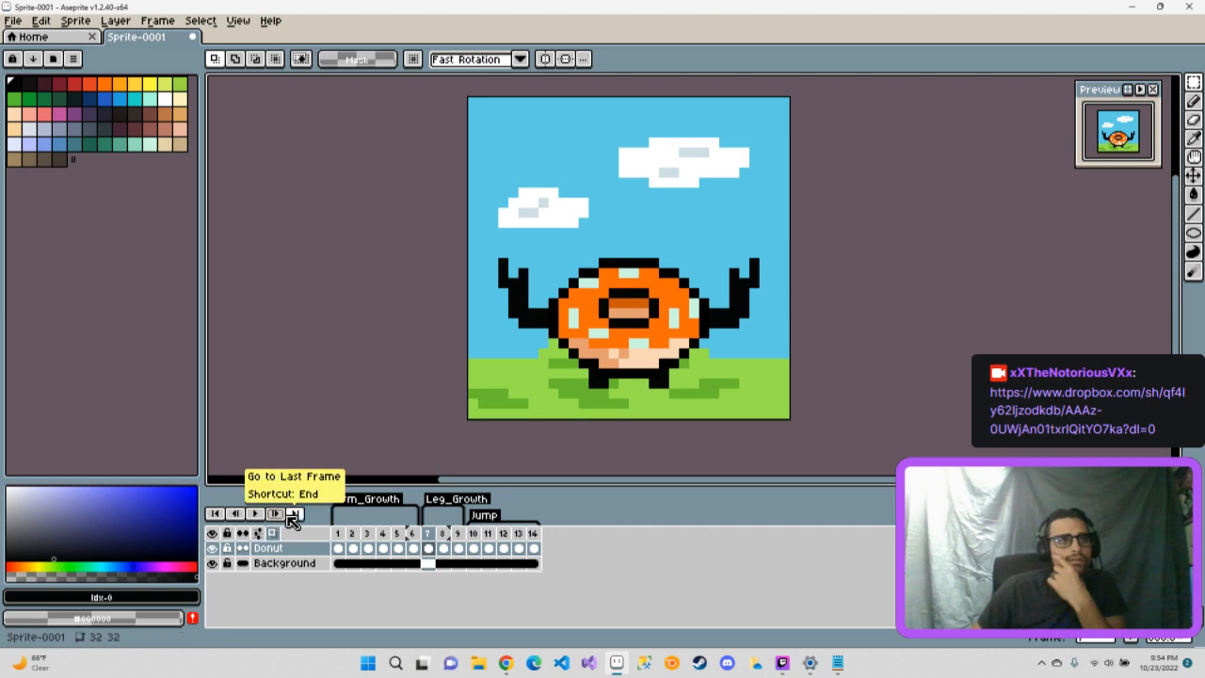
click(257, 515)
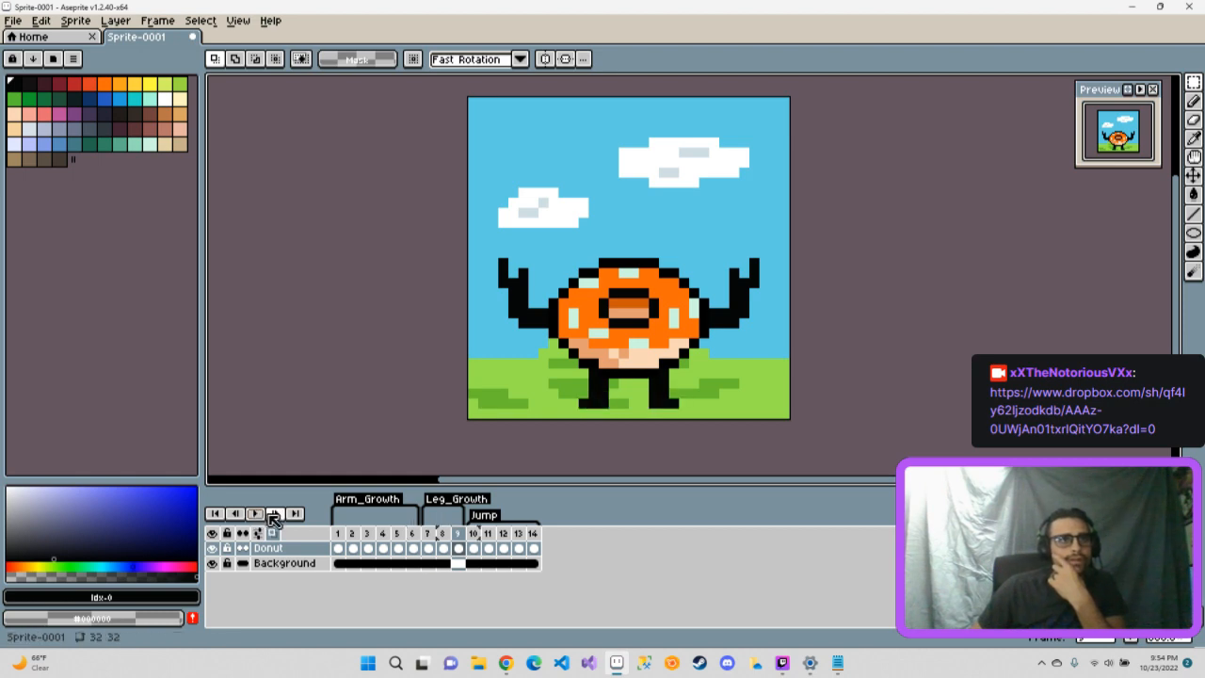
click(260, 517)
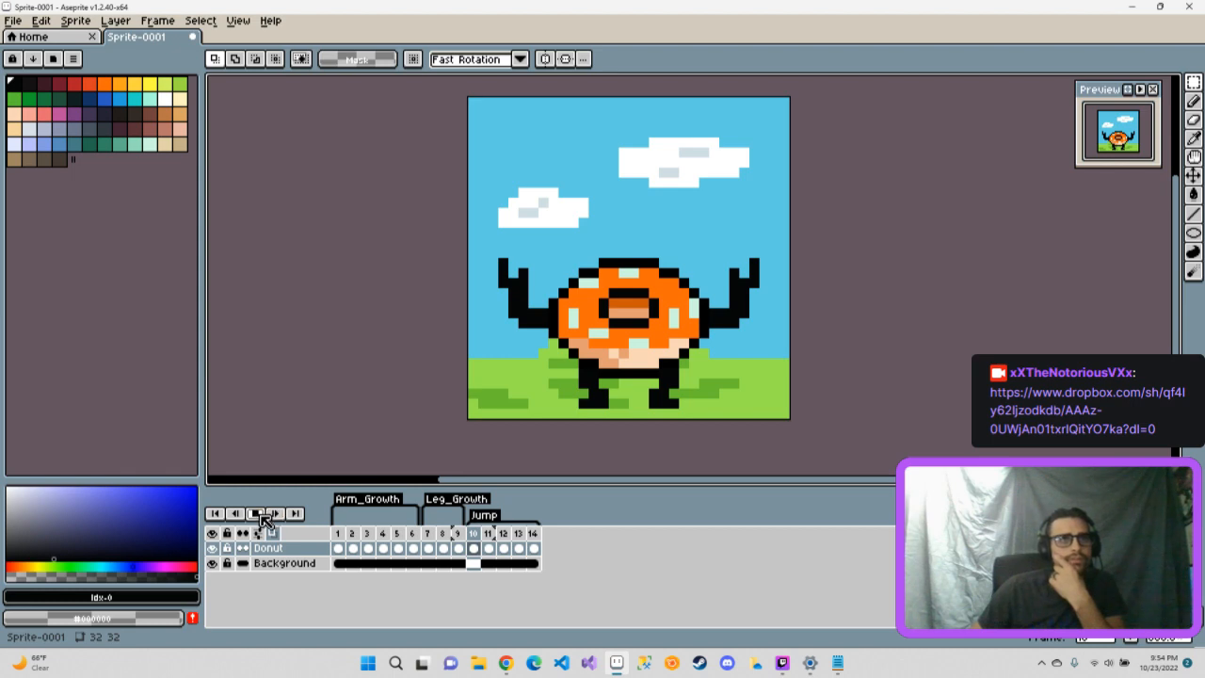
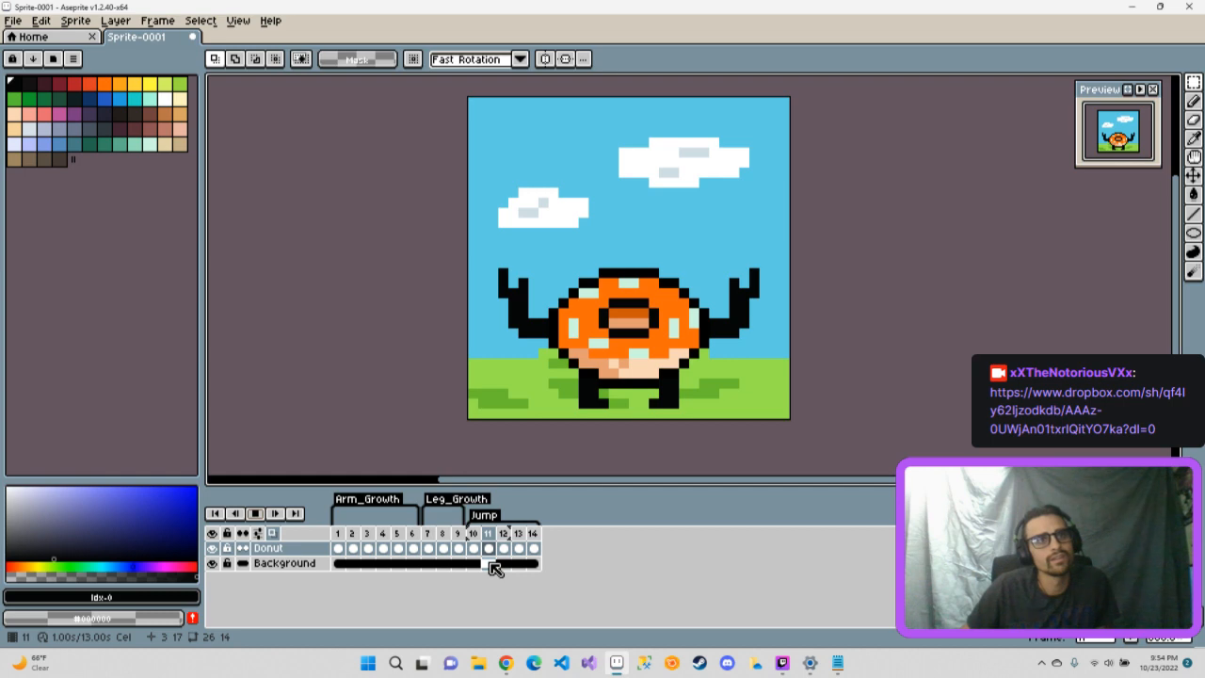
- Set the duration of frames 1 to 6 to 200 milliseconds and play the Arm_Growth sequence
double_click(357, 499)
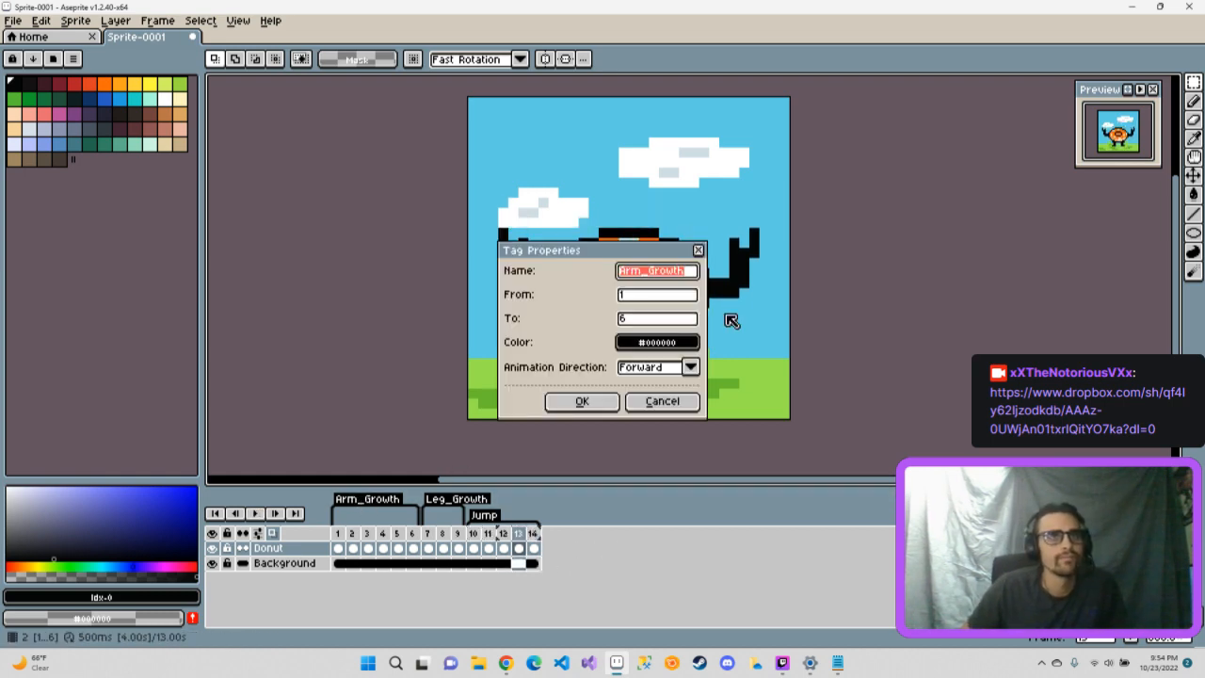
click(697, 250)
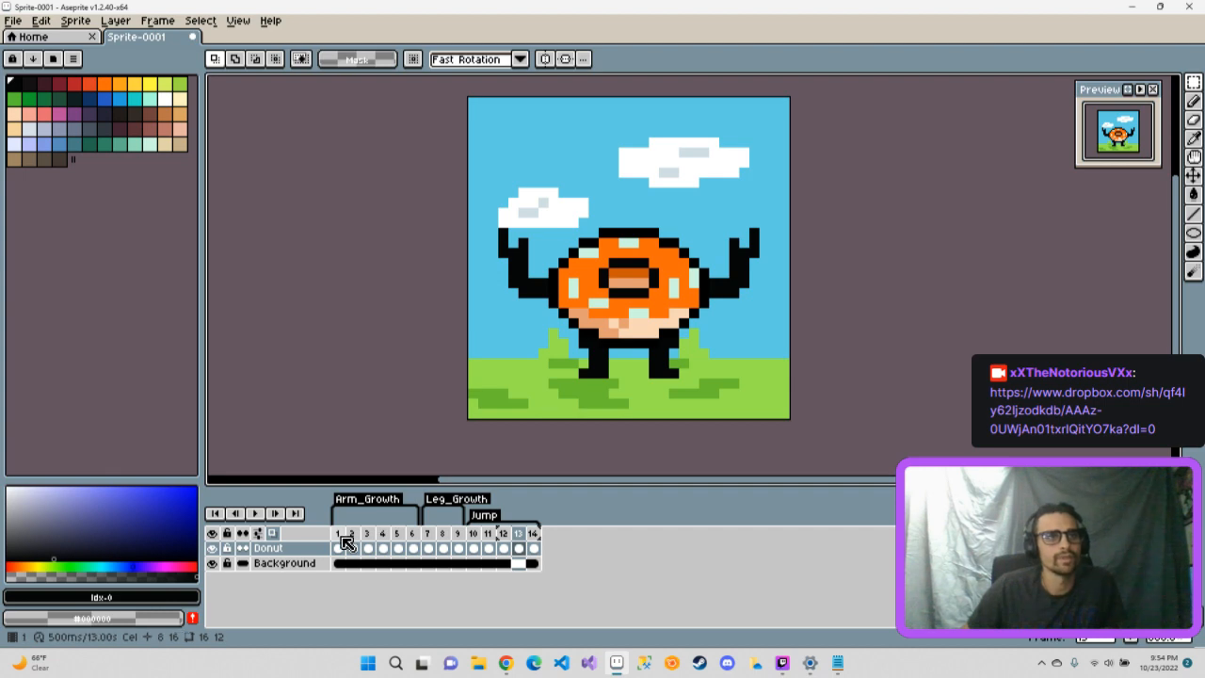
drag(347, 543, 405, 534)
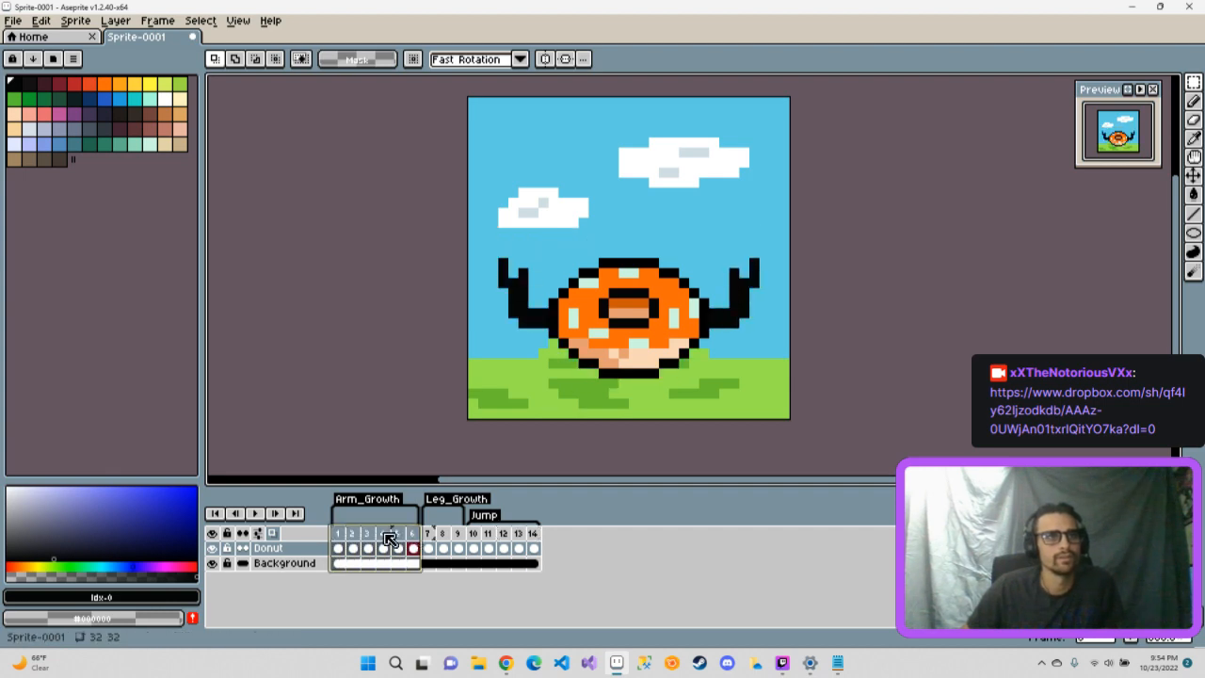
right_click(387, 538)
click(405, 537)
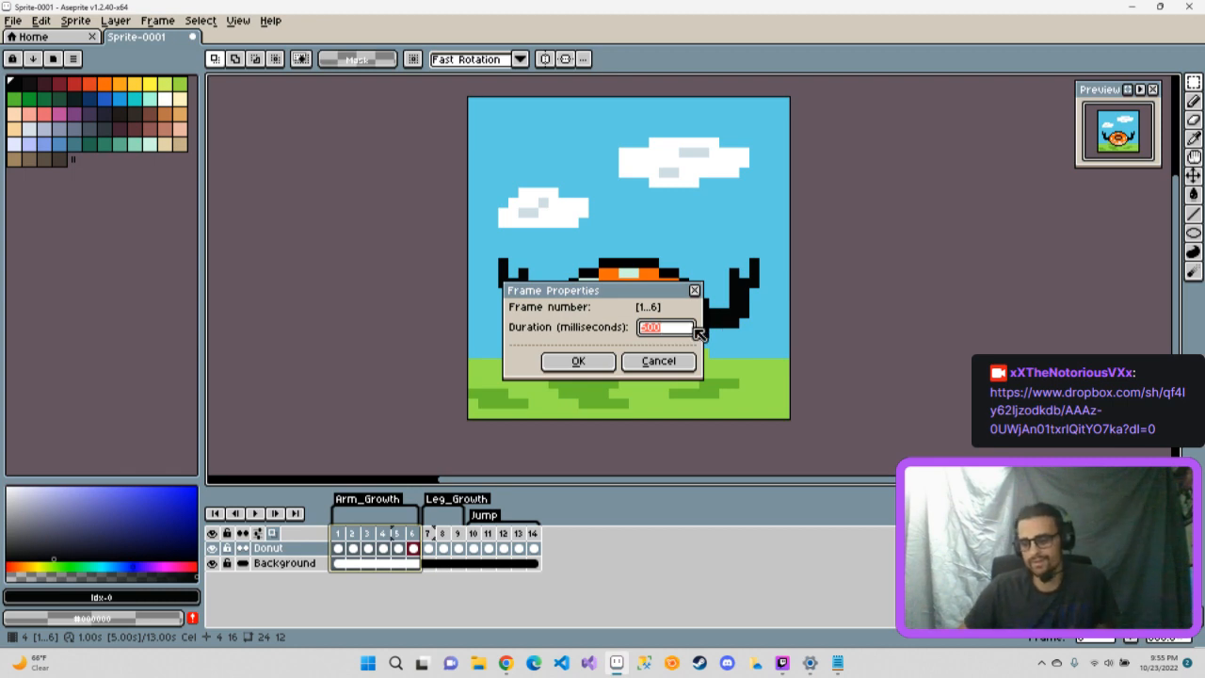
text(200)
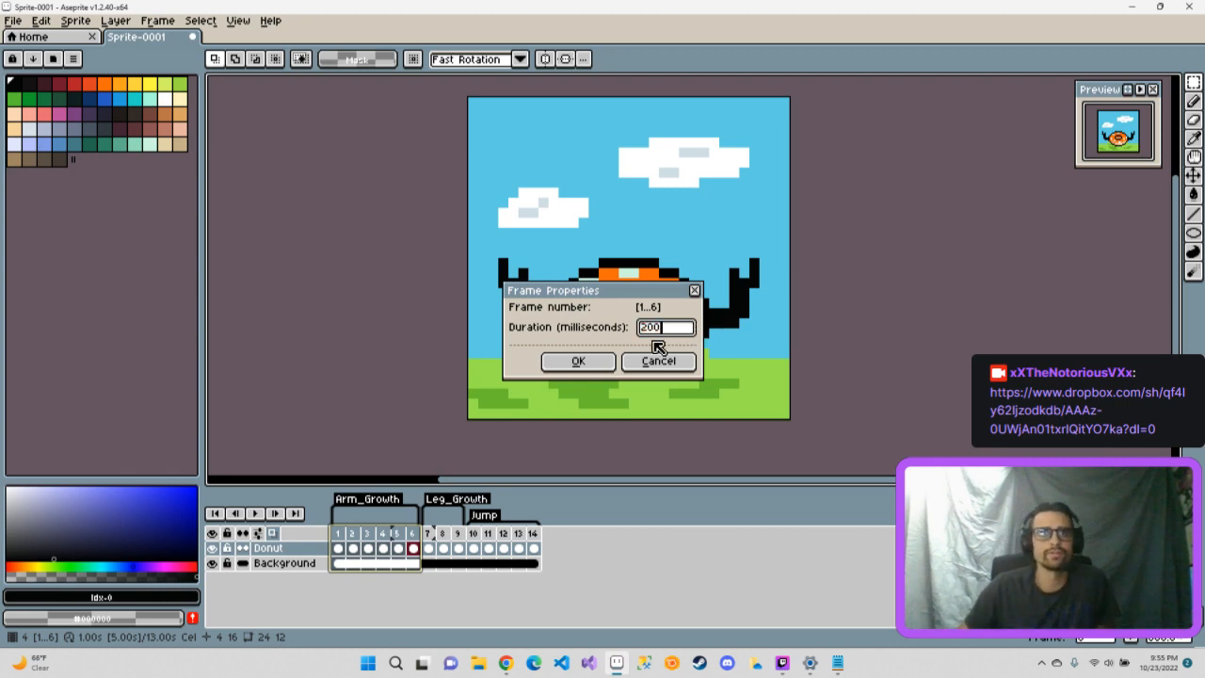
click(576, 362)
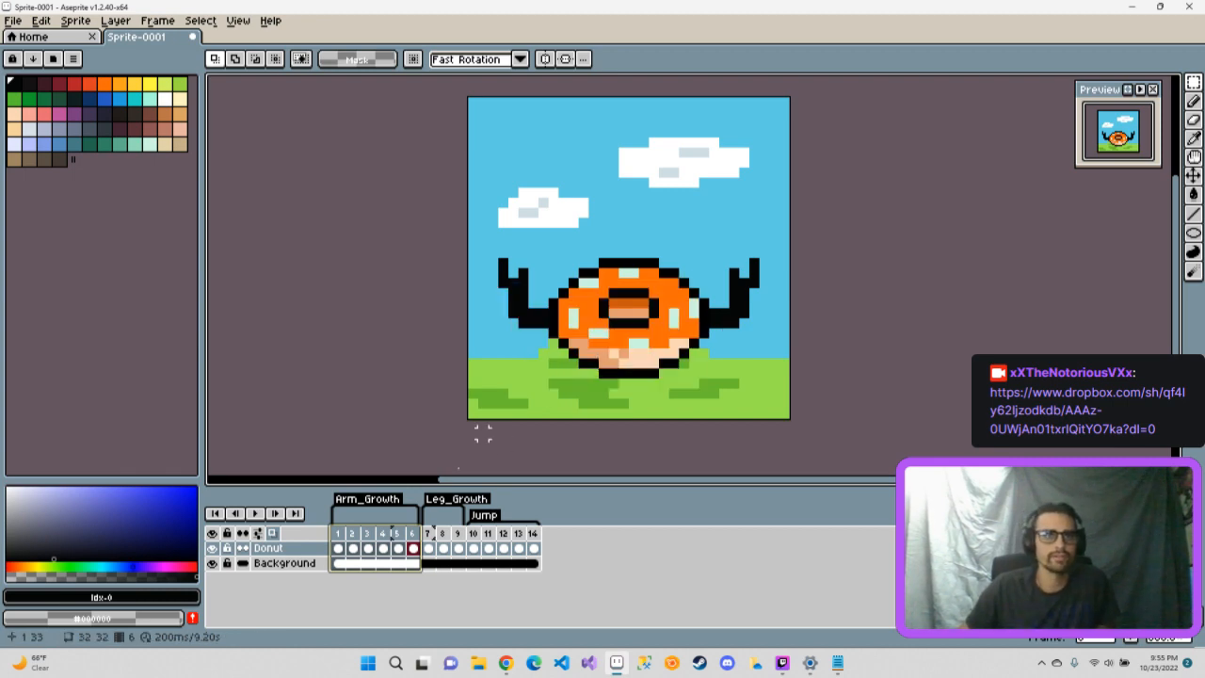
click(255, 514)
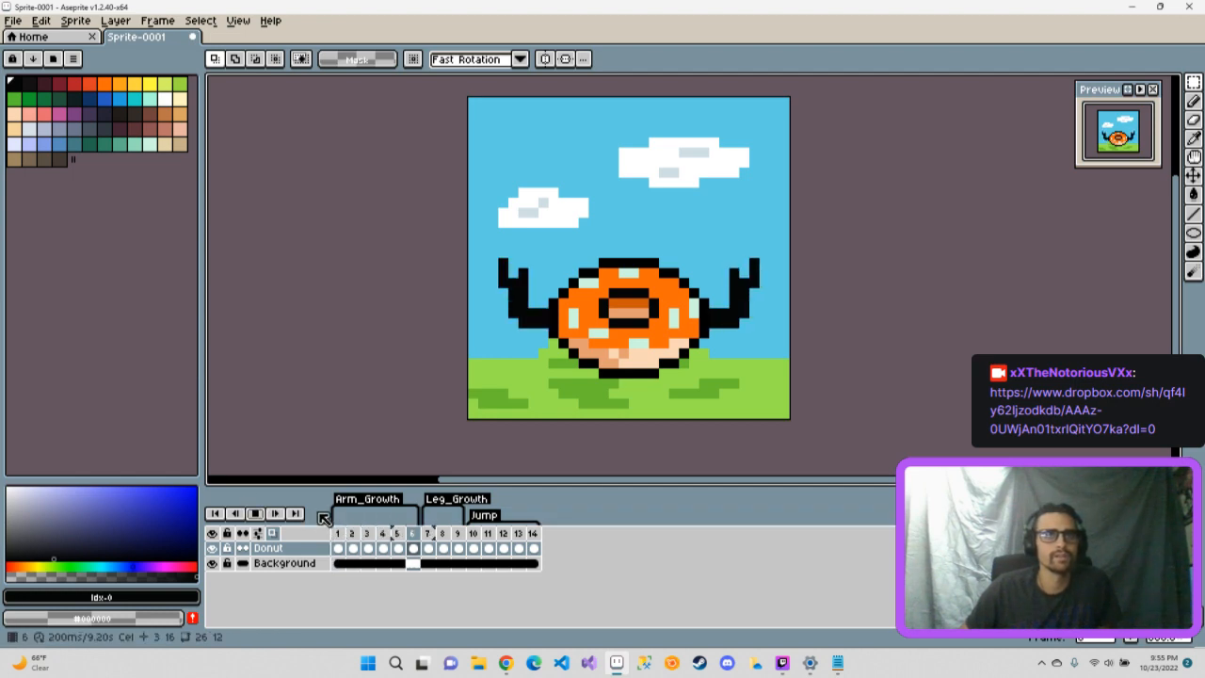
click(255, 514)
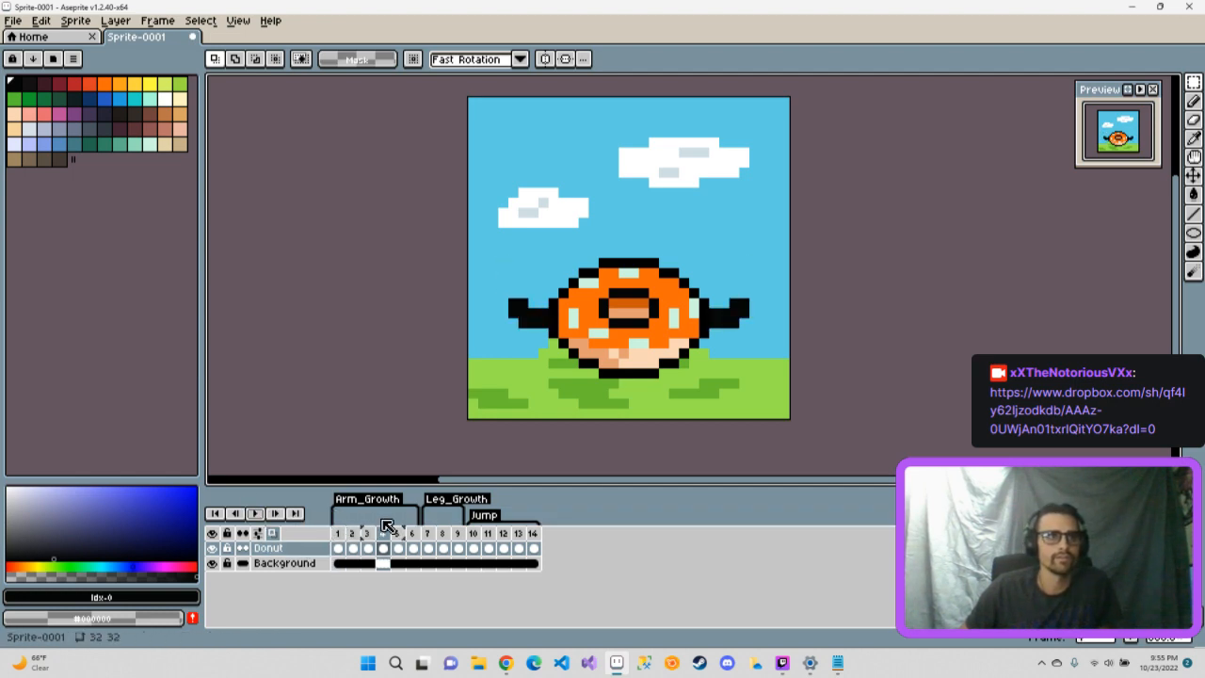
- Set the duration of the Leg_Growth frames 7 to 9 to 200 milliseconds
double_click(428, 533)
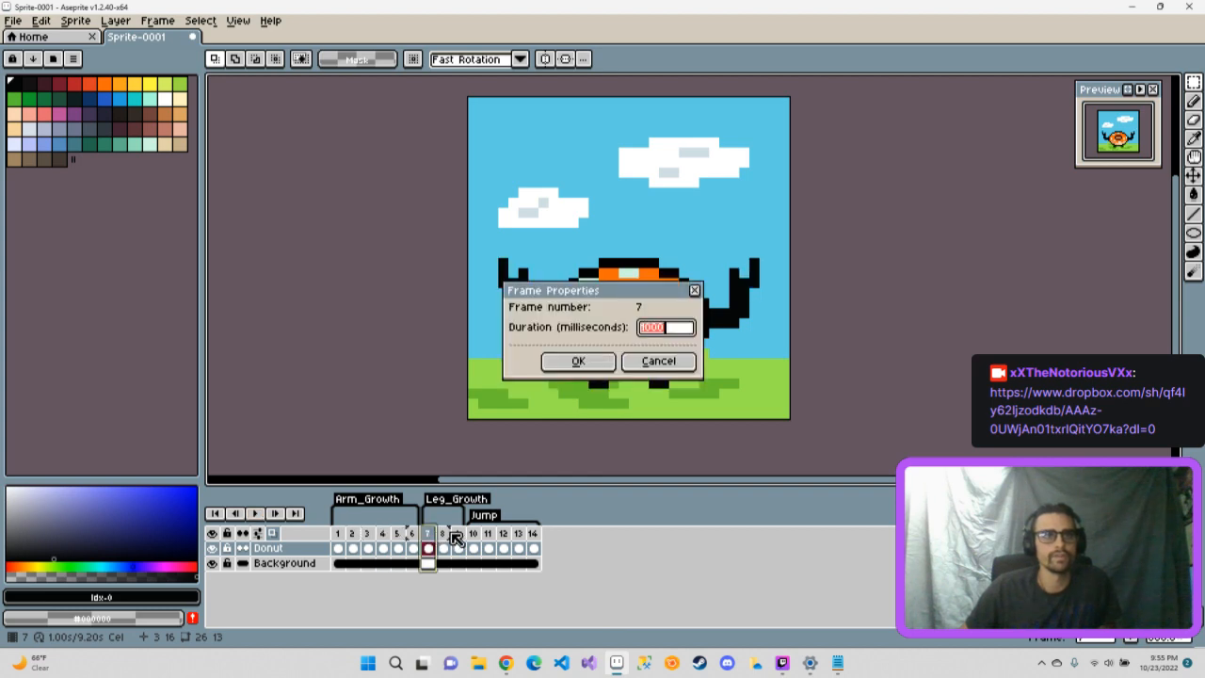
click(657, 365)
drag(429, 533, 466, 534)
right_click(443, 534)
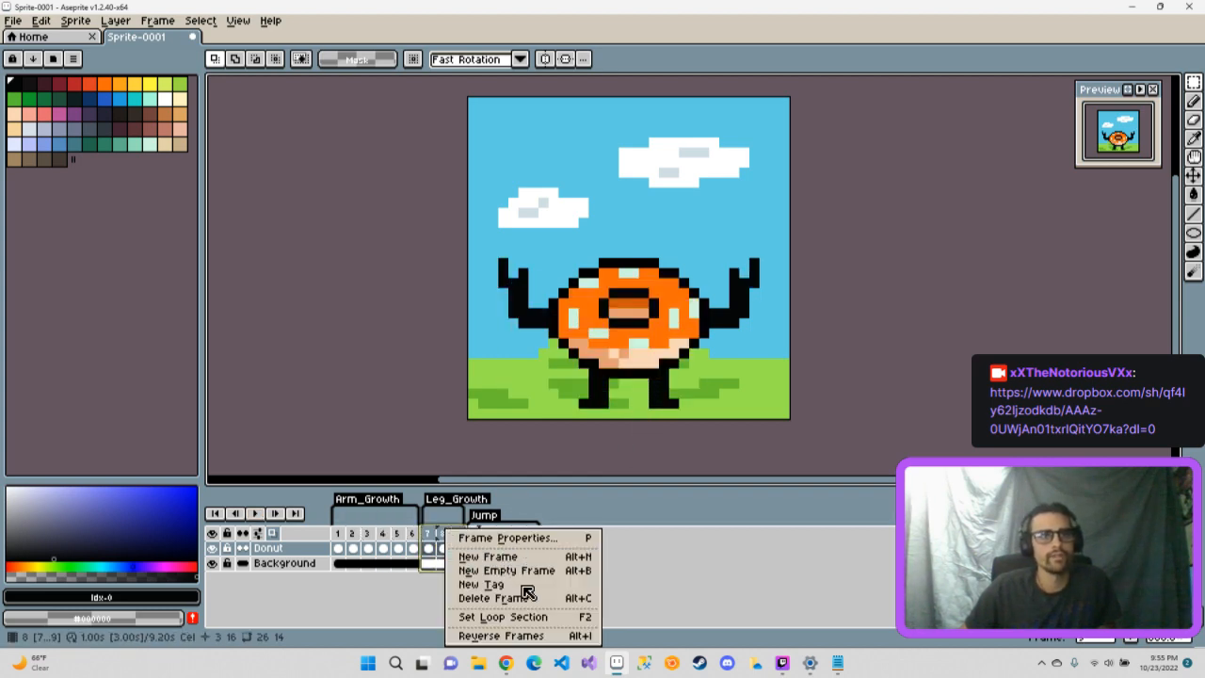
click(499, 537)
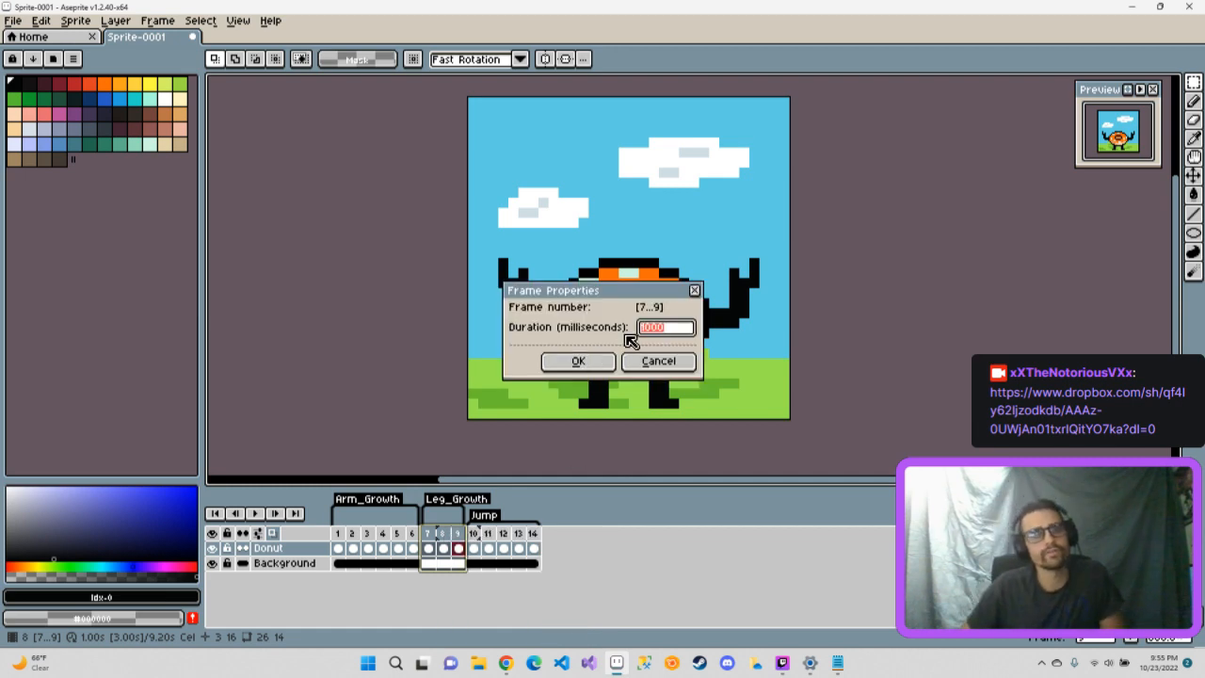
text(200)
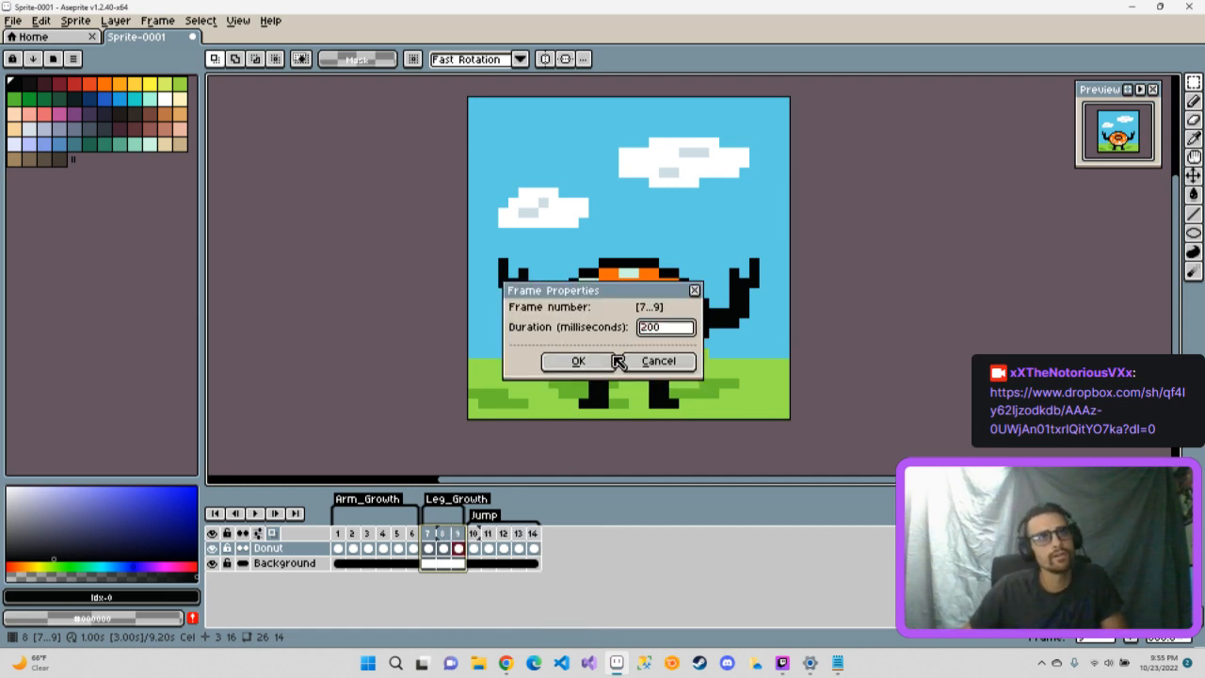
click(603, 359)
- Set the duration of the Jump frames 10 to 14 to 200 milliseconds
drag(480, 534, 533, 538)
right_click(528, 537)
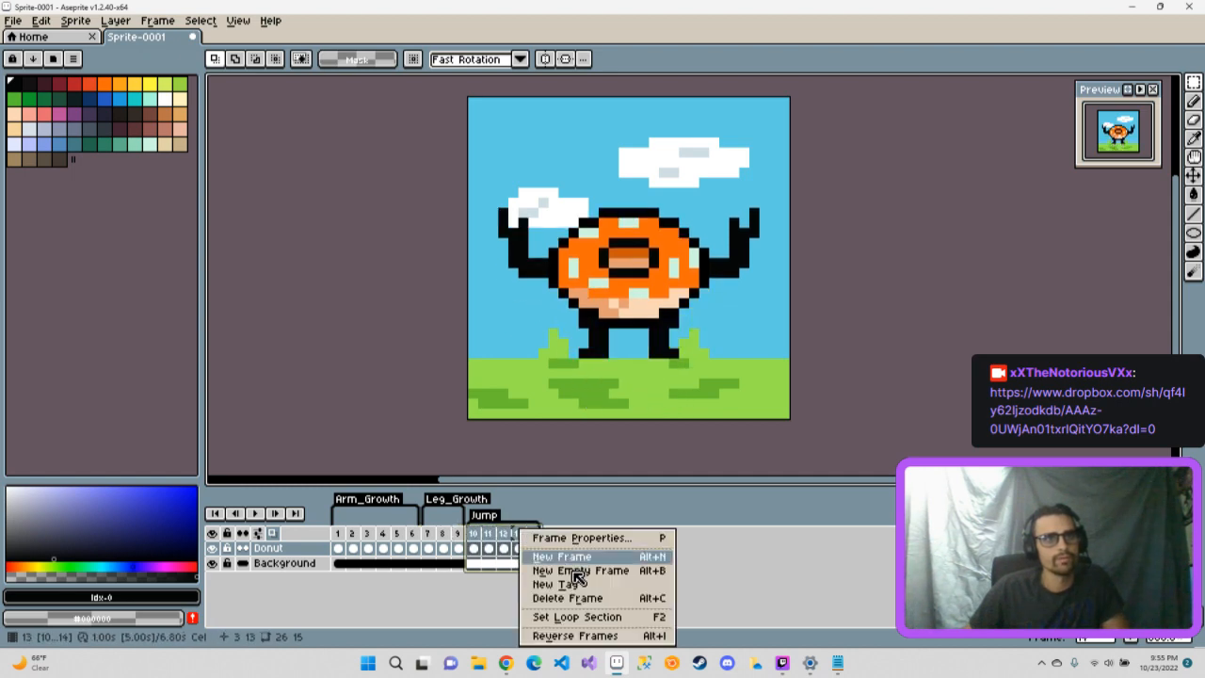
click(578, 543)
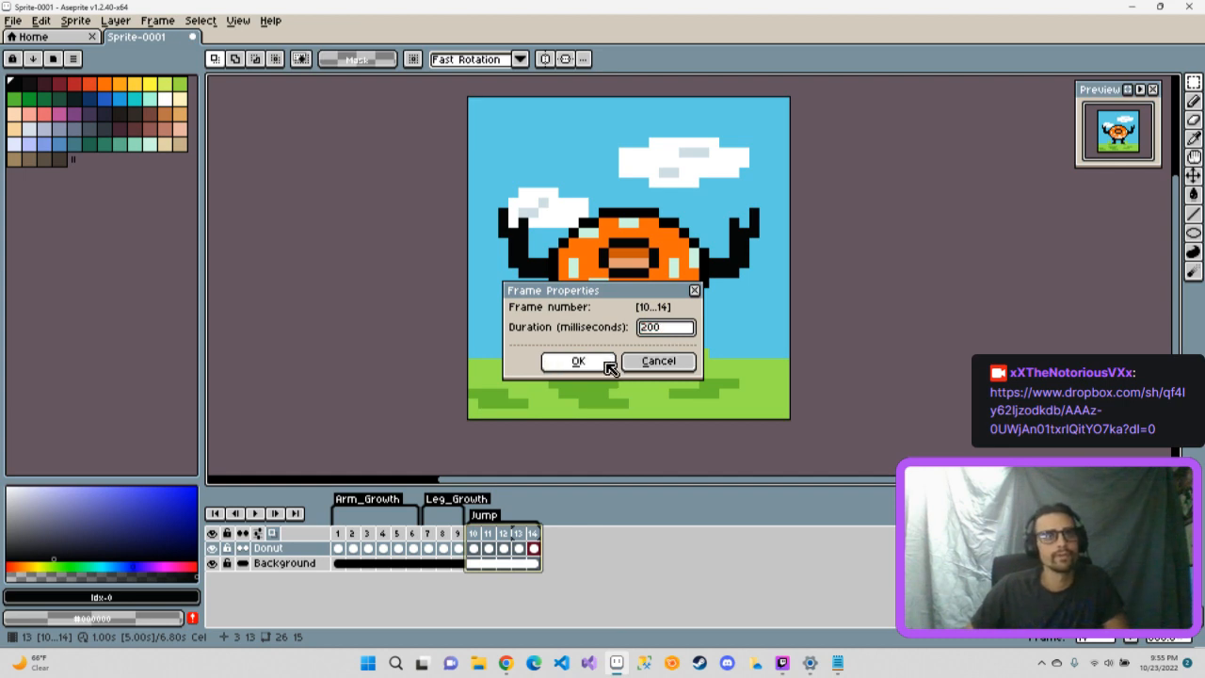
click(602, 362)
- Play the Arm_Growth and Leg_Growth sequences from frame 1 to review the timing
click(341, 533)
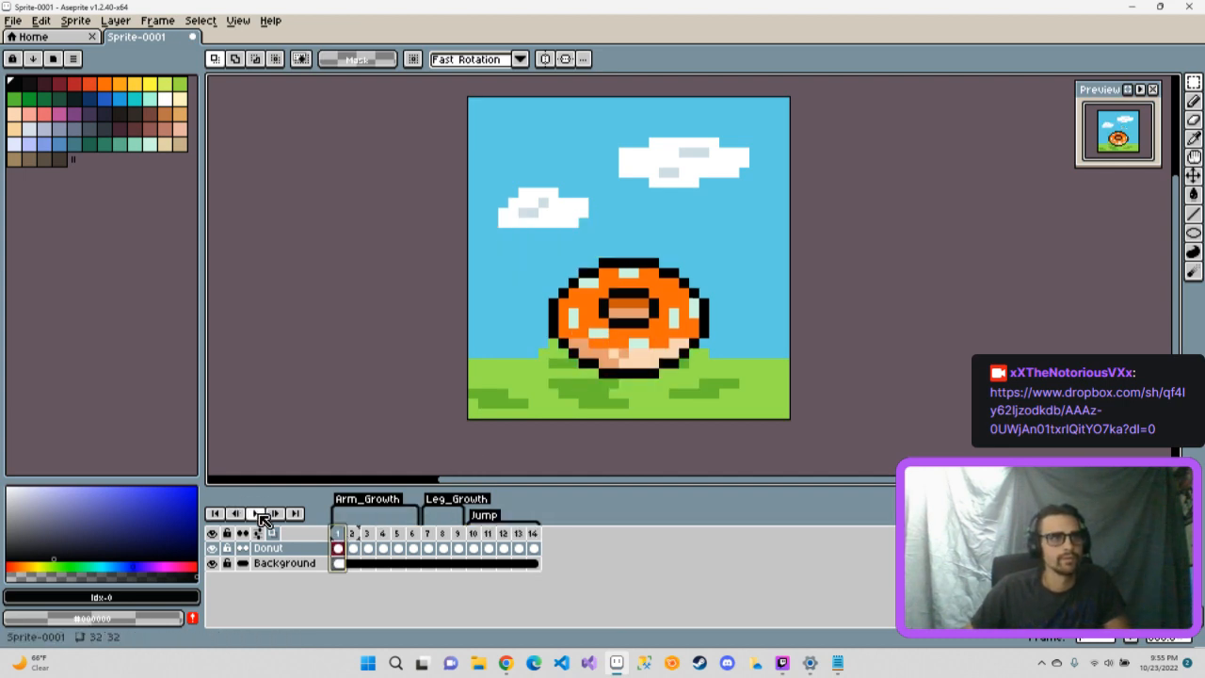
click(254, 513)
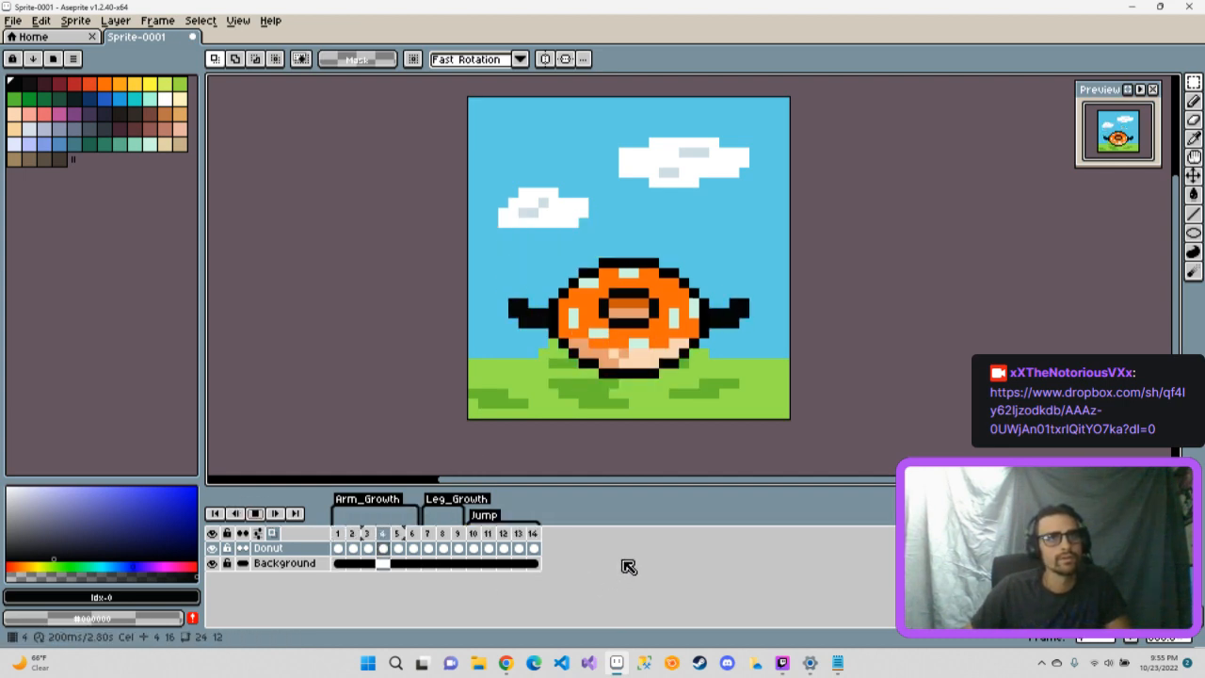
click(273, 518)
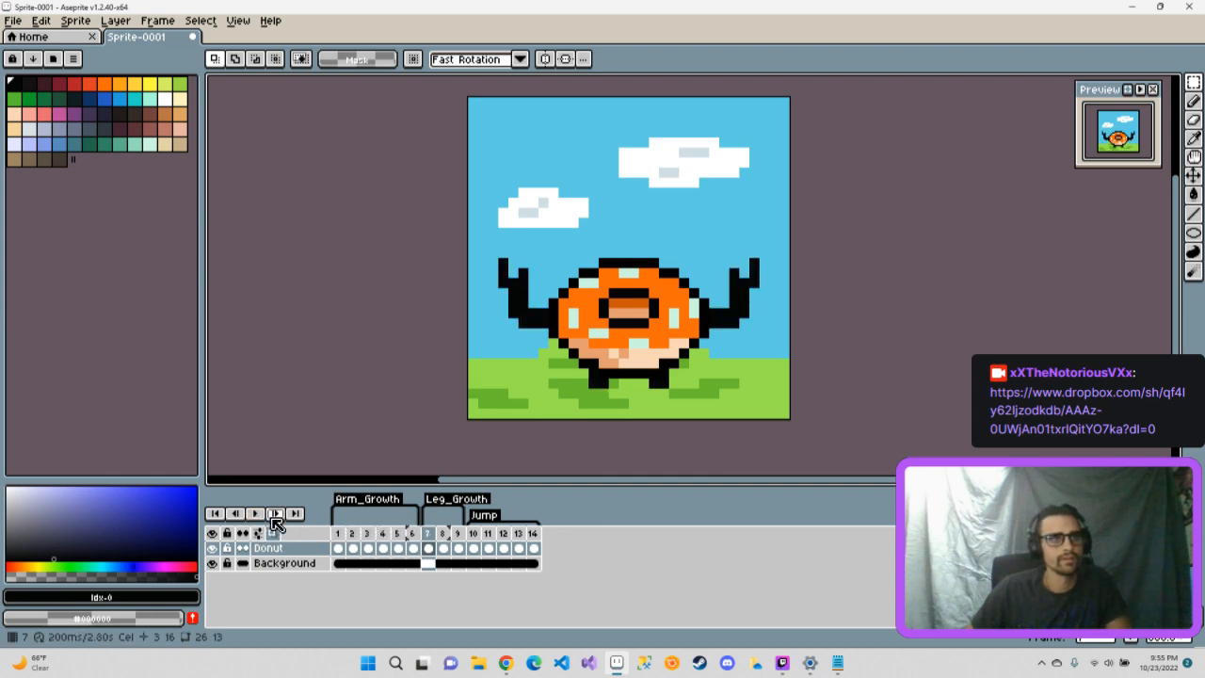
click(256, 514)
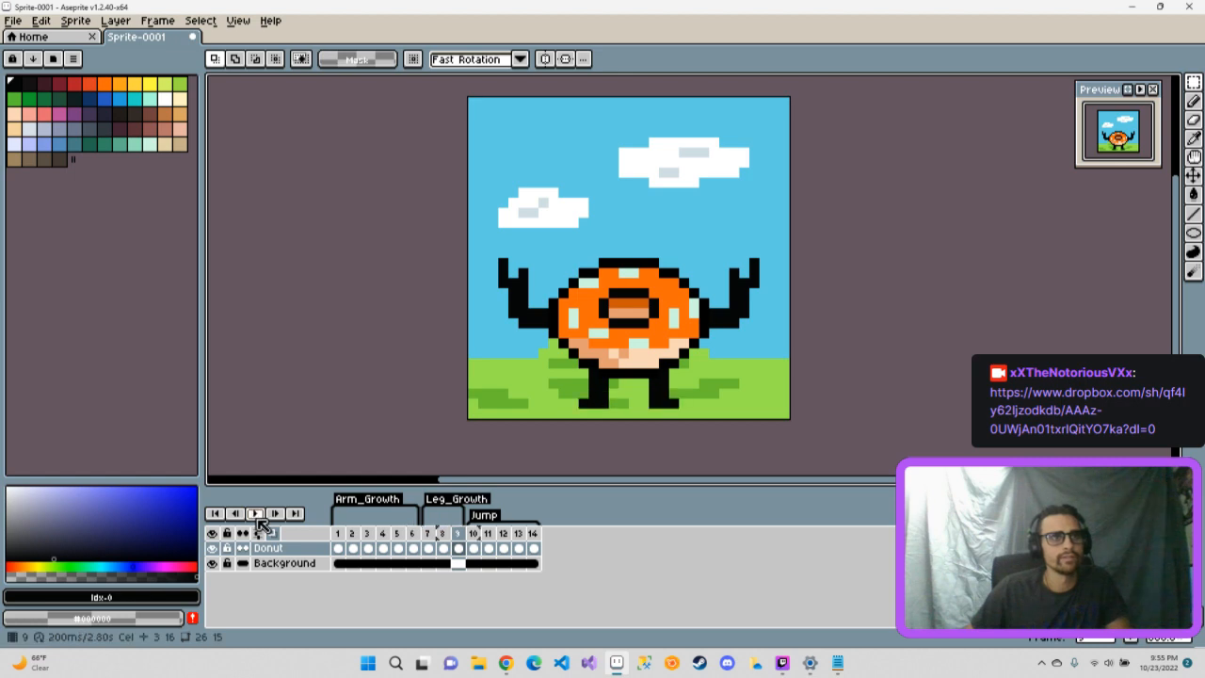
click(256, 514)
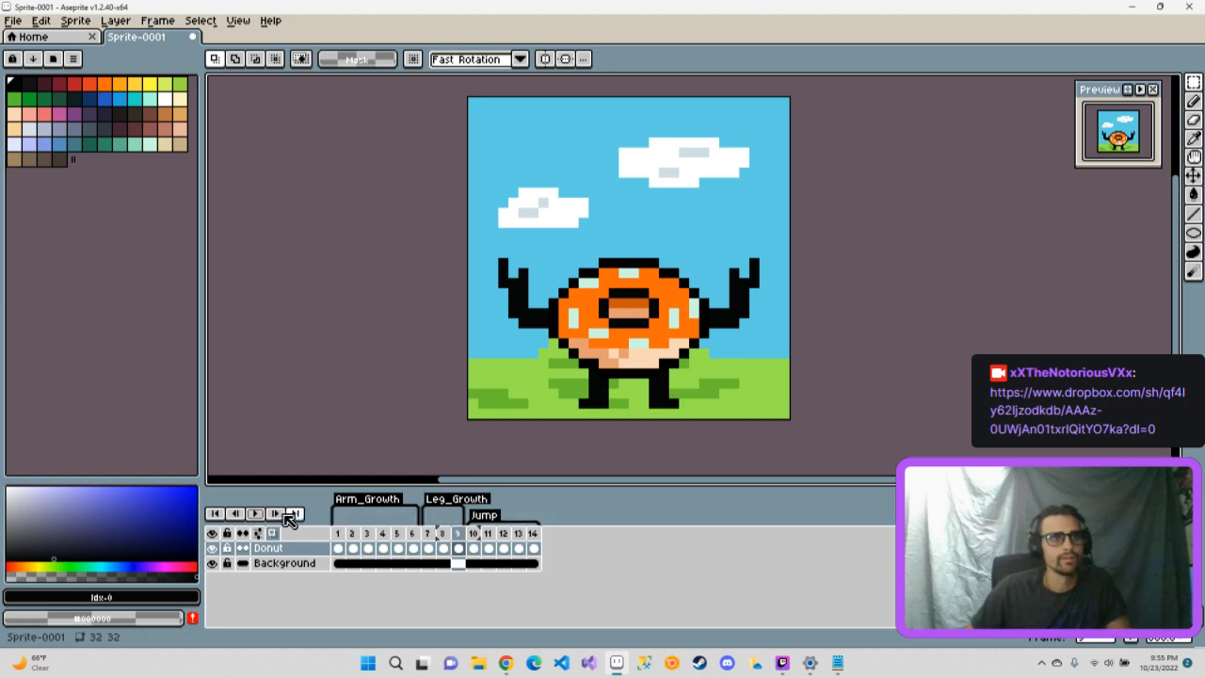
- Play the Jump sequence to review its timing, and stop the playback
click(273, 514)
click(260, 517)
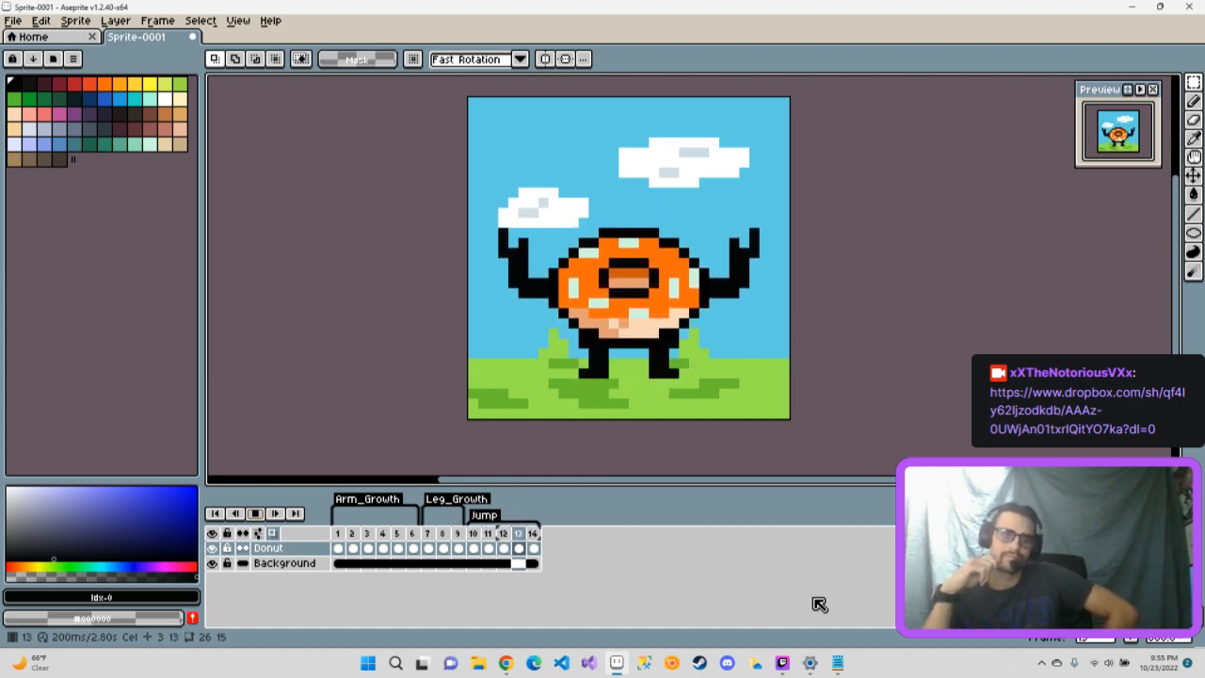
click(254, 513)
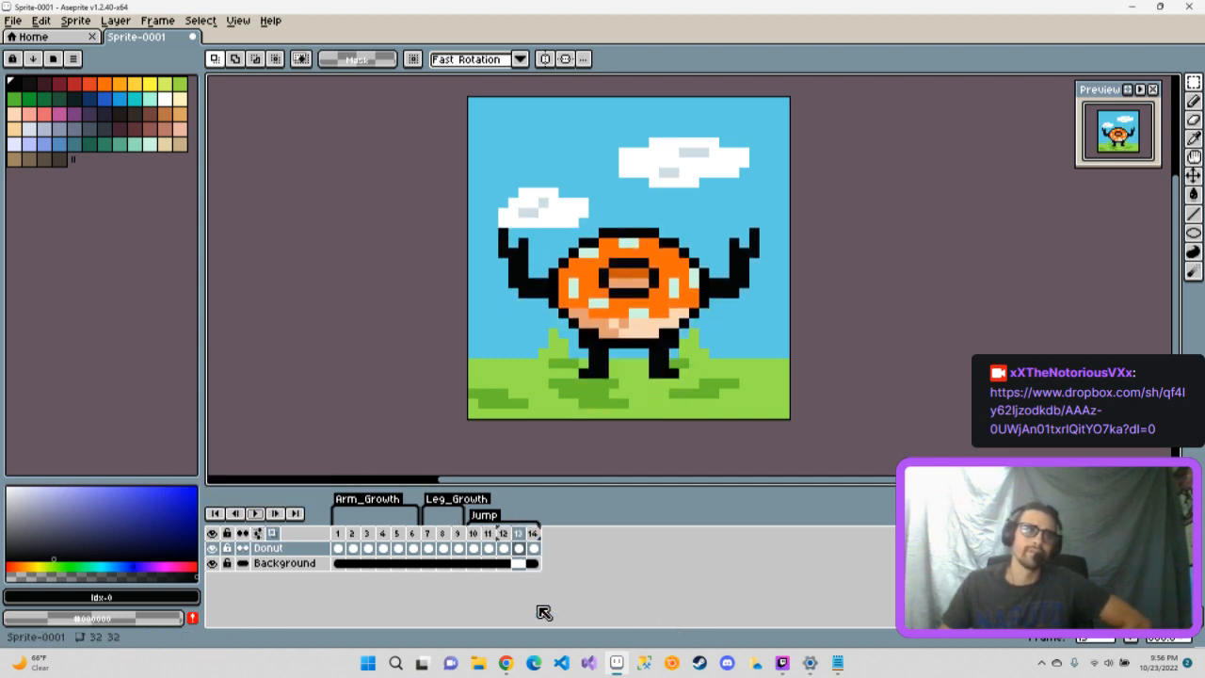
- Play the animation from frame 1 to review the Arm_Growth sequence, and return to frame 1
click(339, 546)
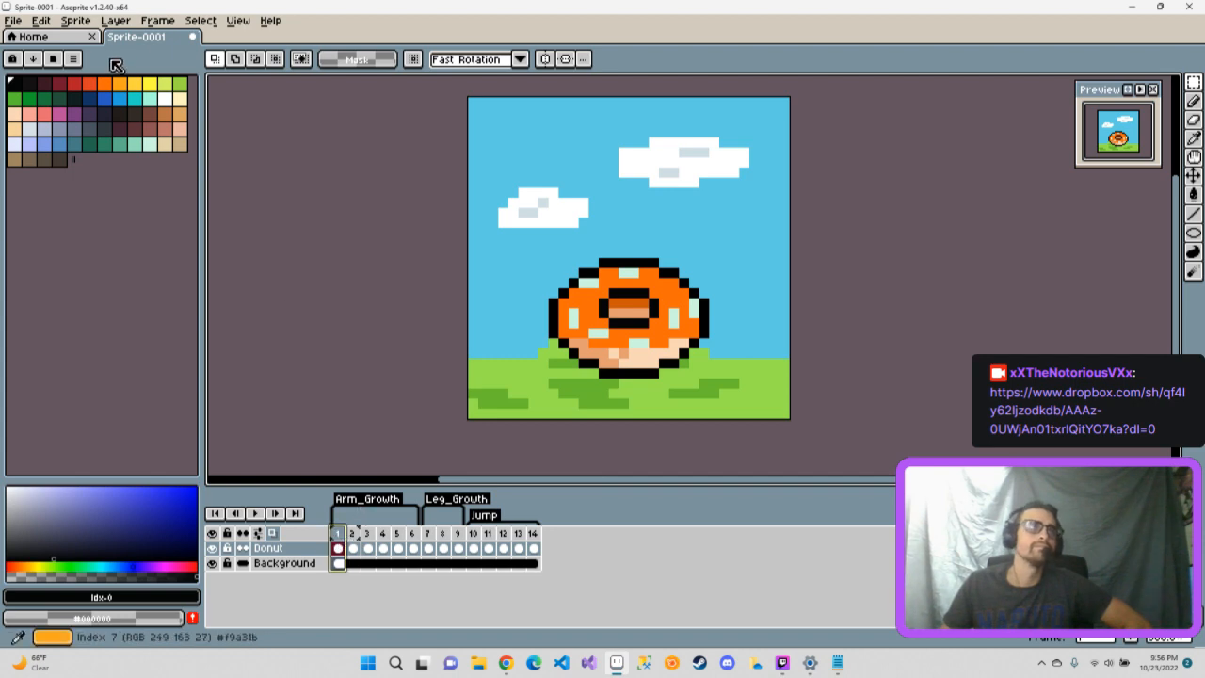
click(160, 21)
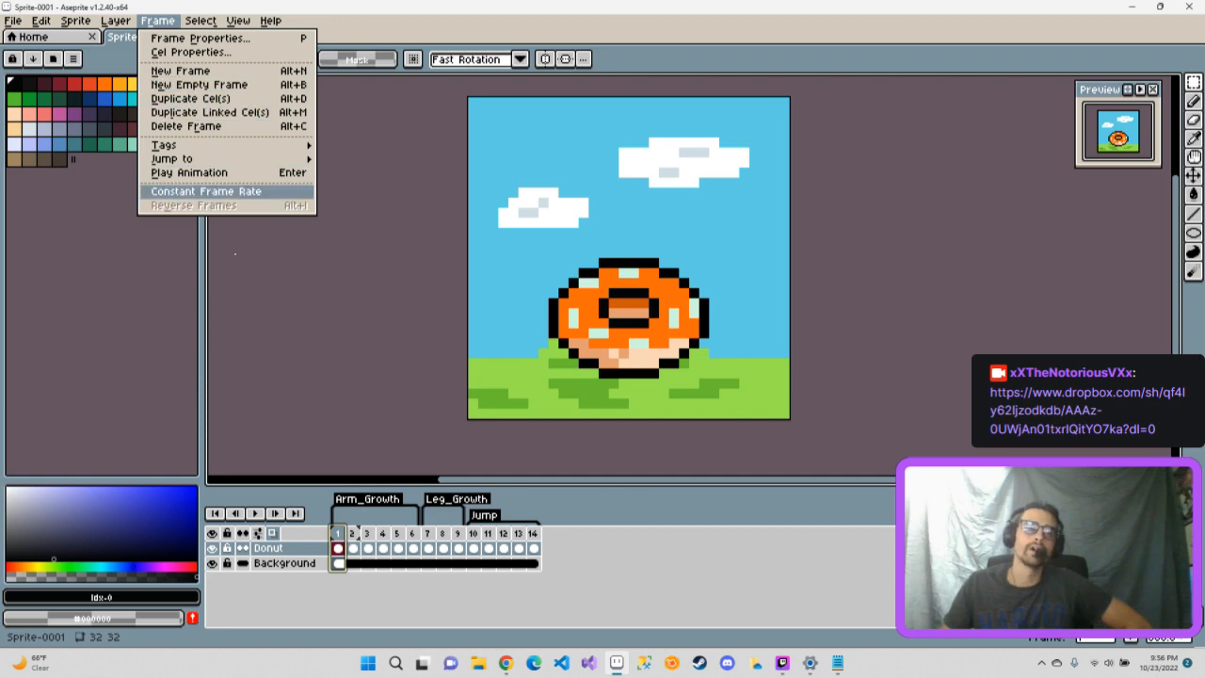
click(419, 591)
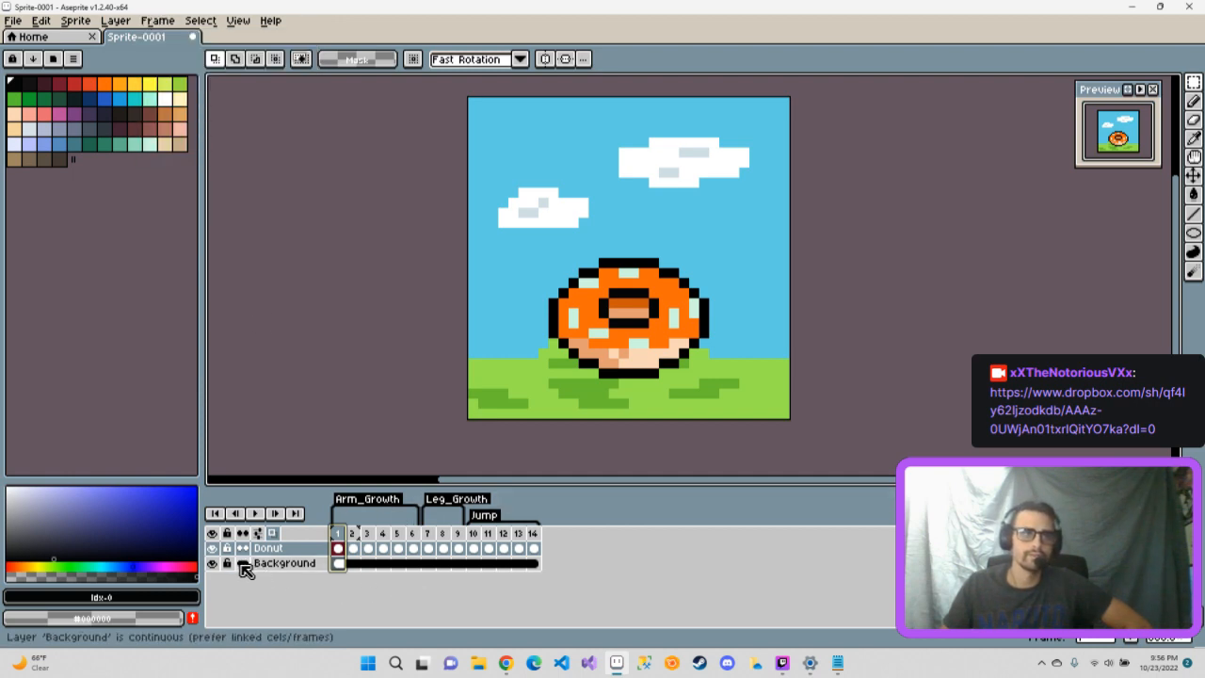
click(157, 21)
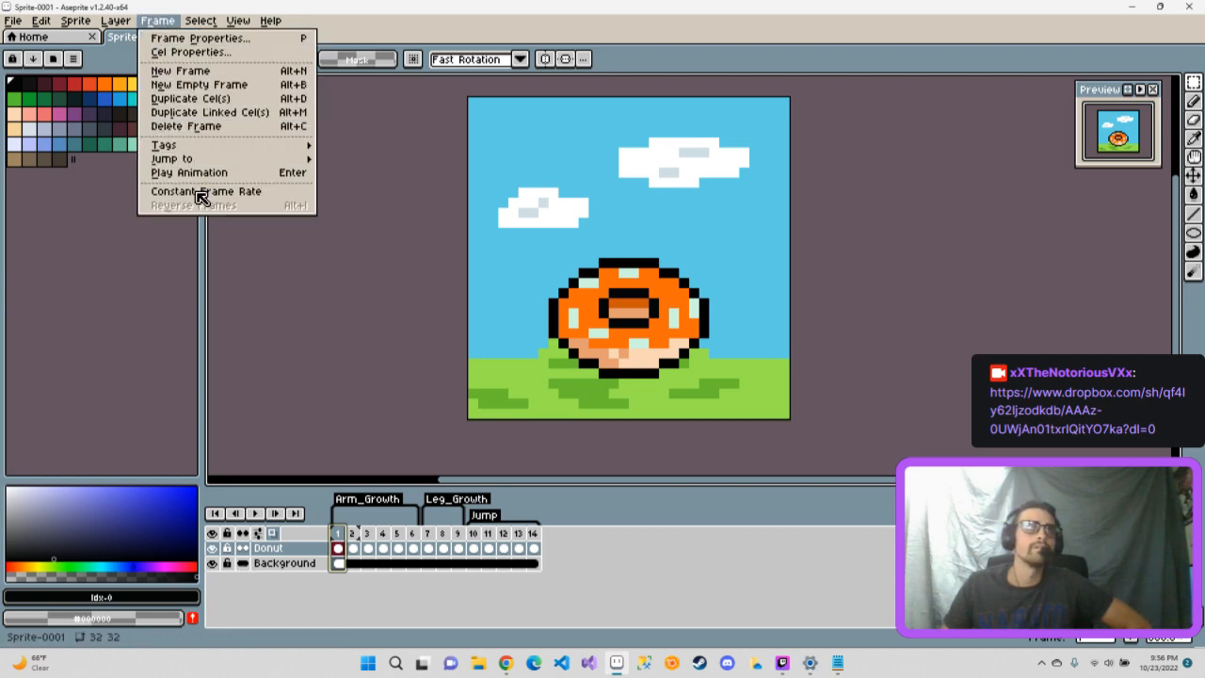
click(200, 178)
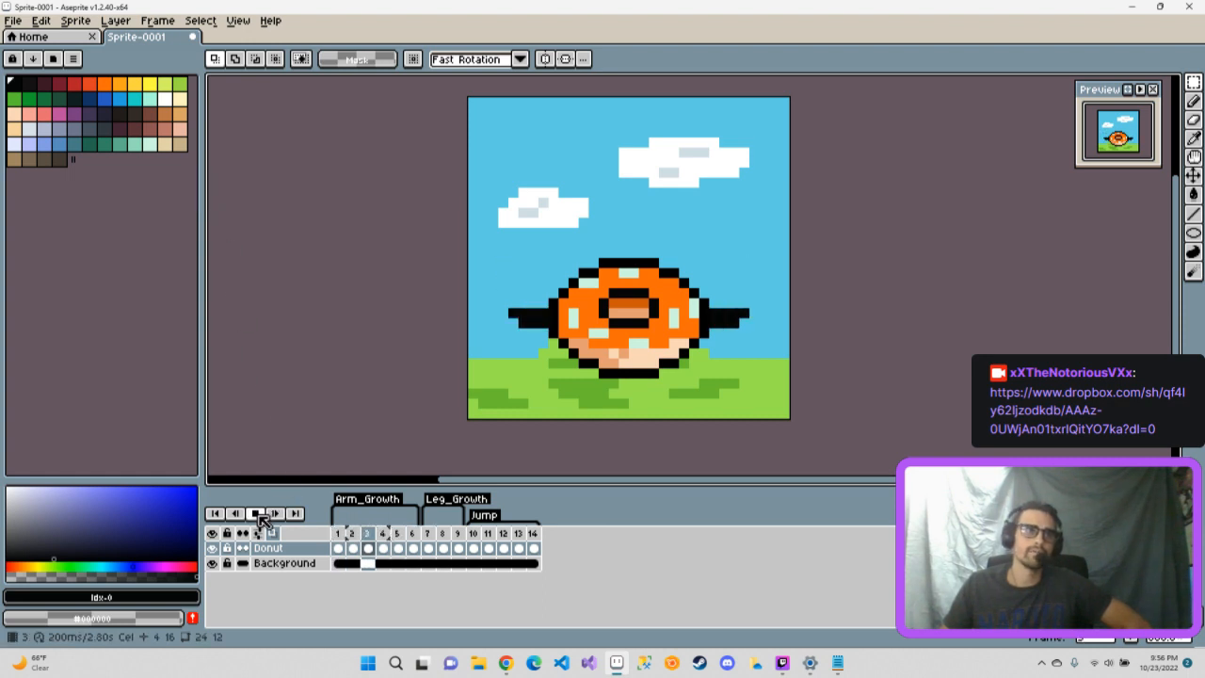
click(338, 548)
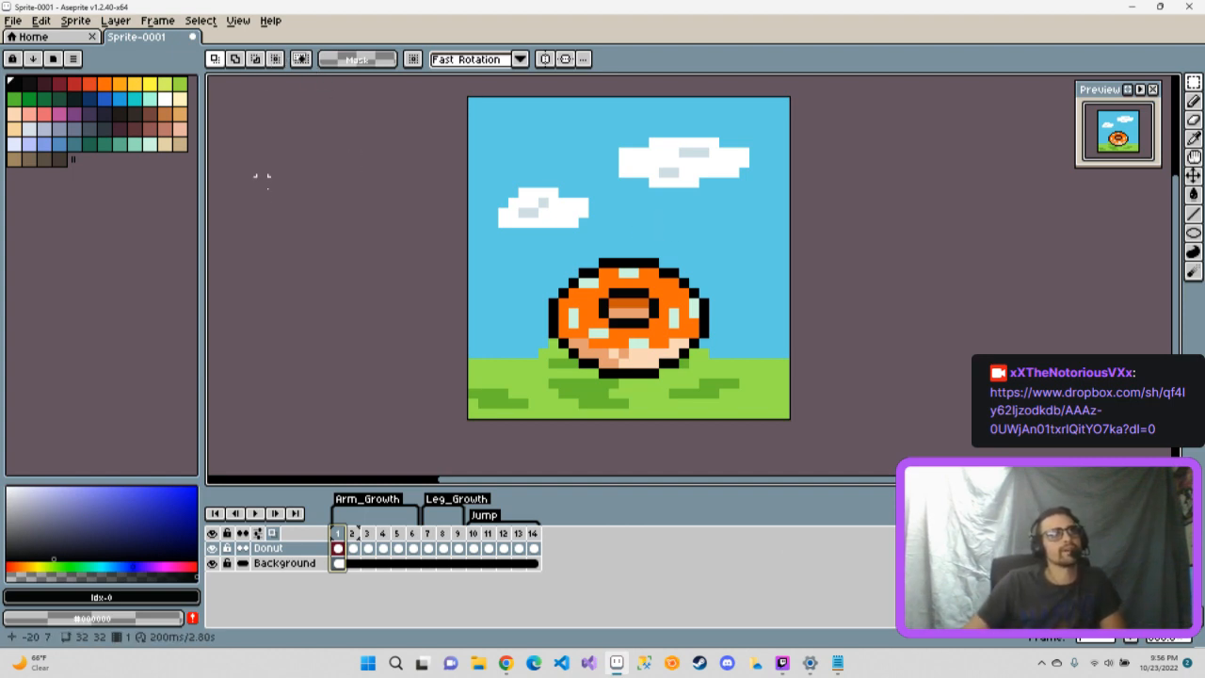
- Apply a constant frame rate of 200 milliseconds to all 14 frames and play the animation briefly
click(238, 22)
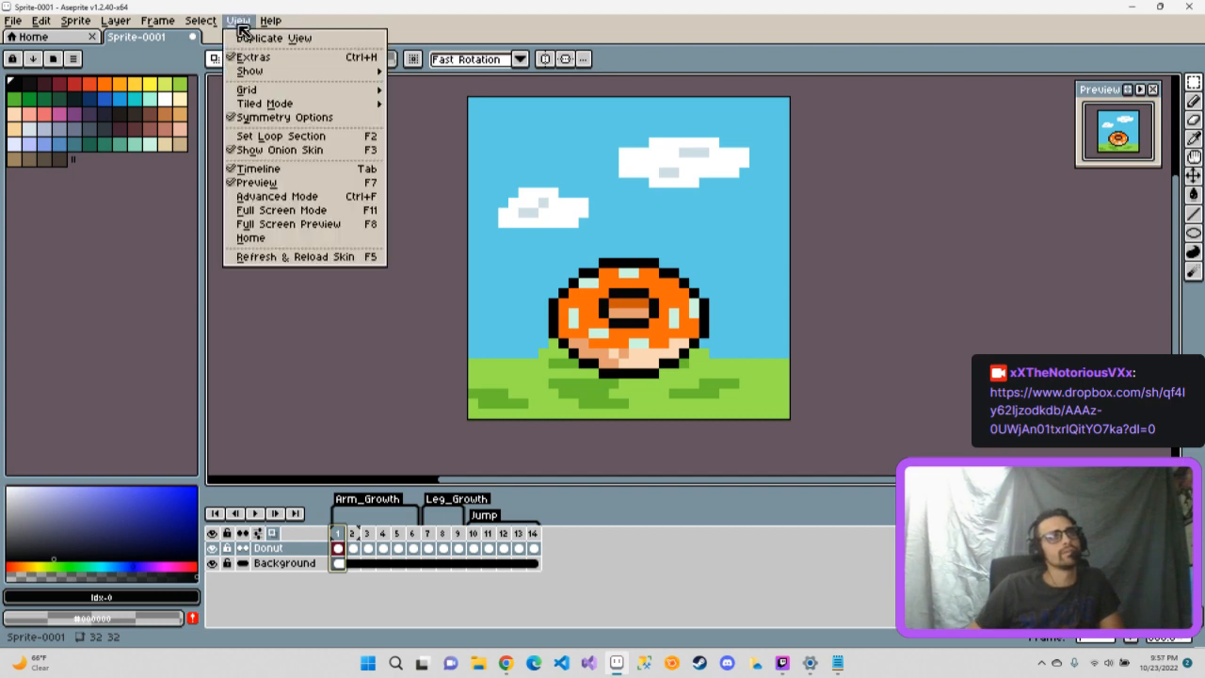
click(240, 29)
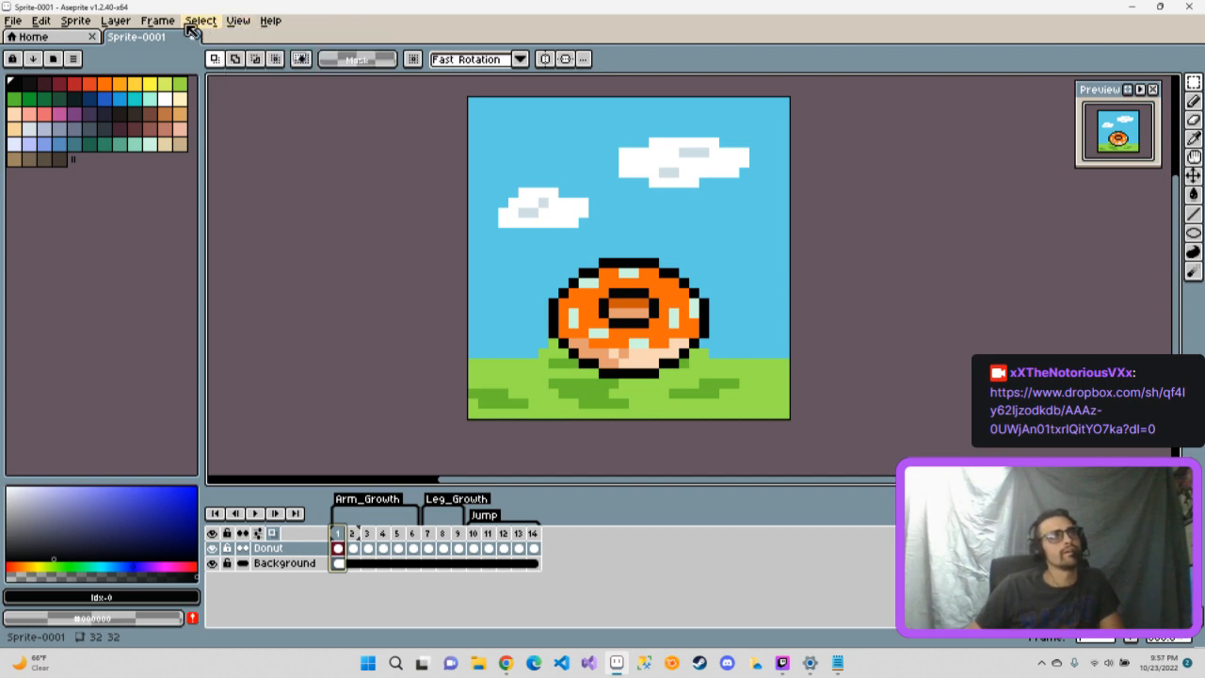
click(172, 28)
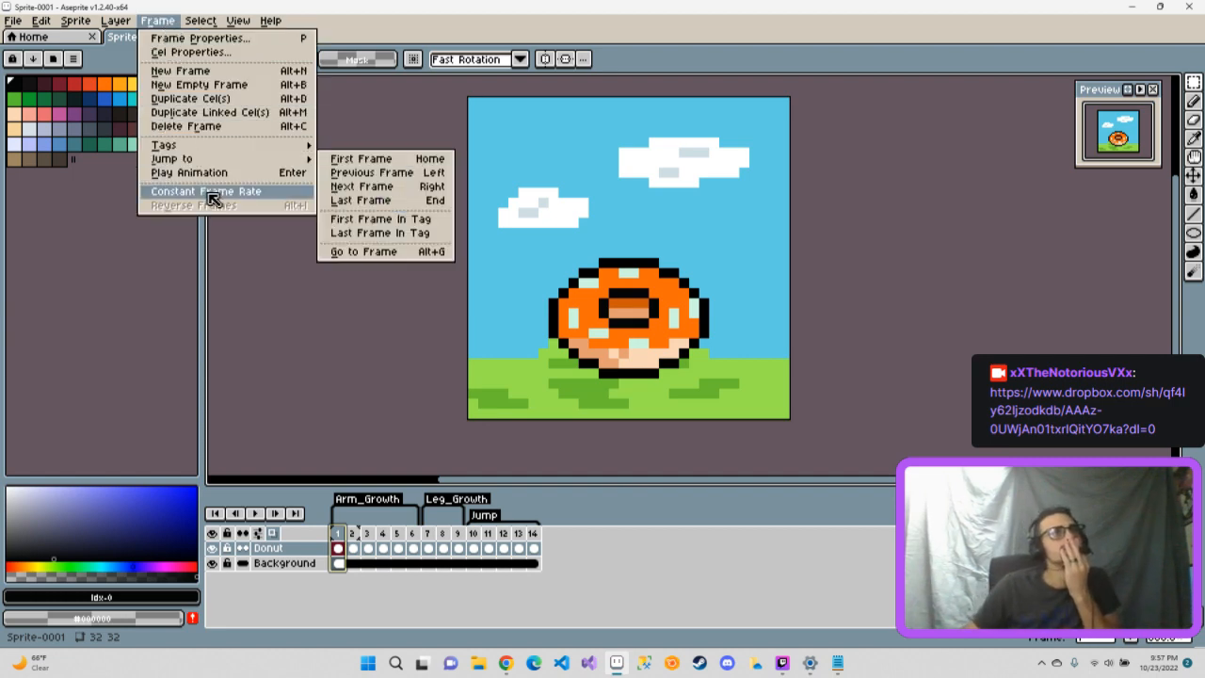
click(211, 194)
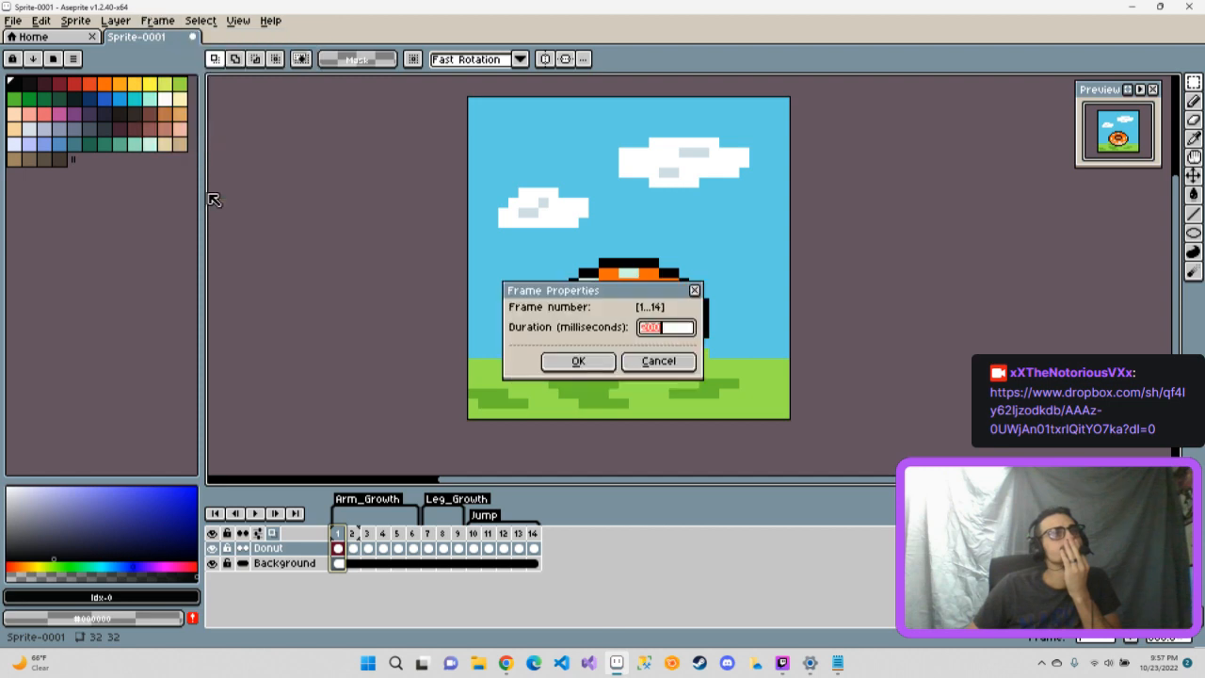
click(603, 362)
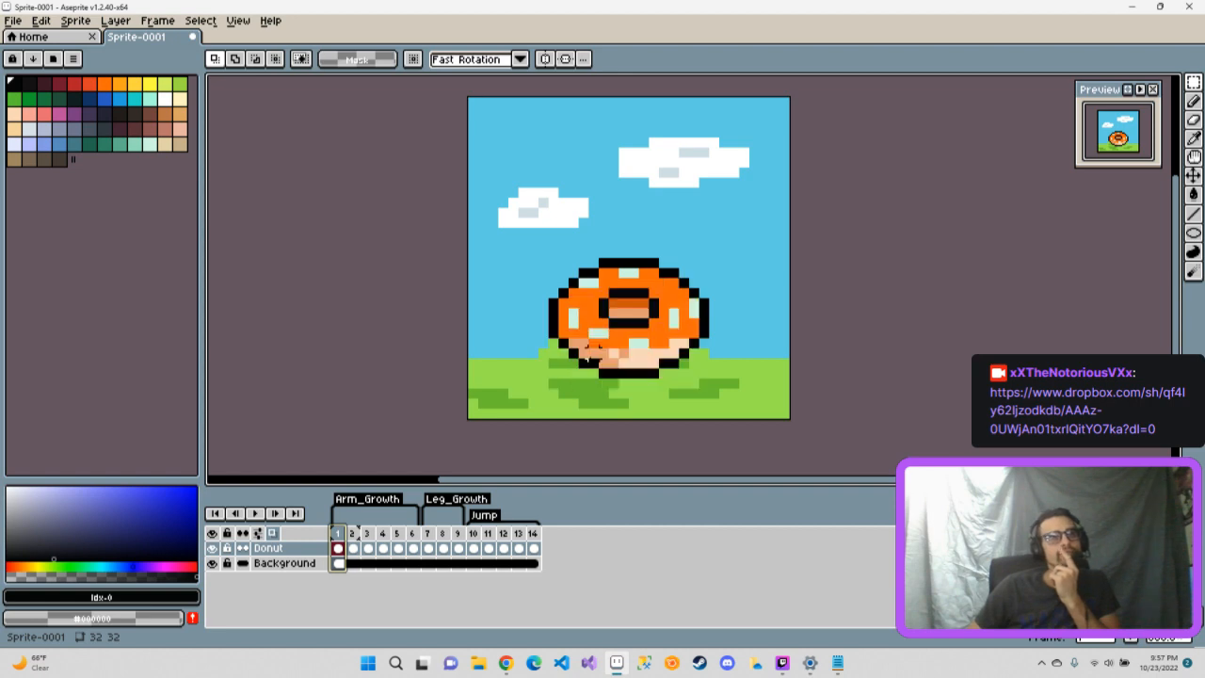
click(257, 514)
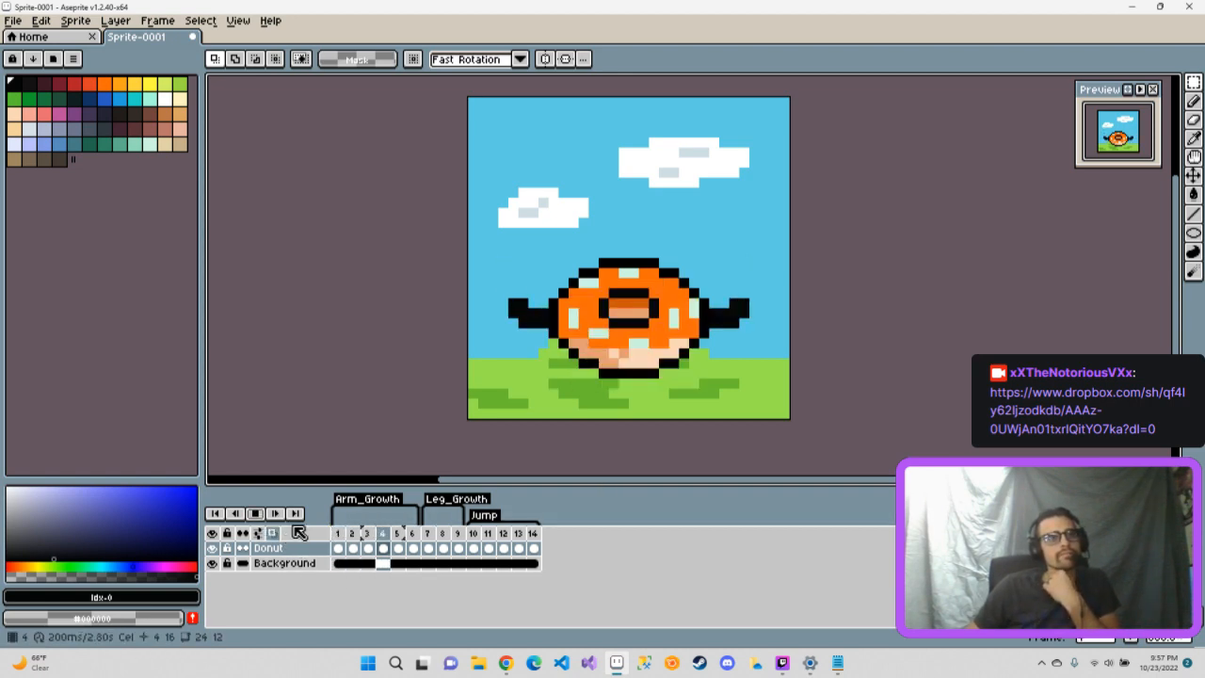
click(256, 514)
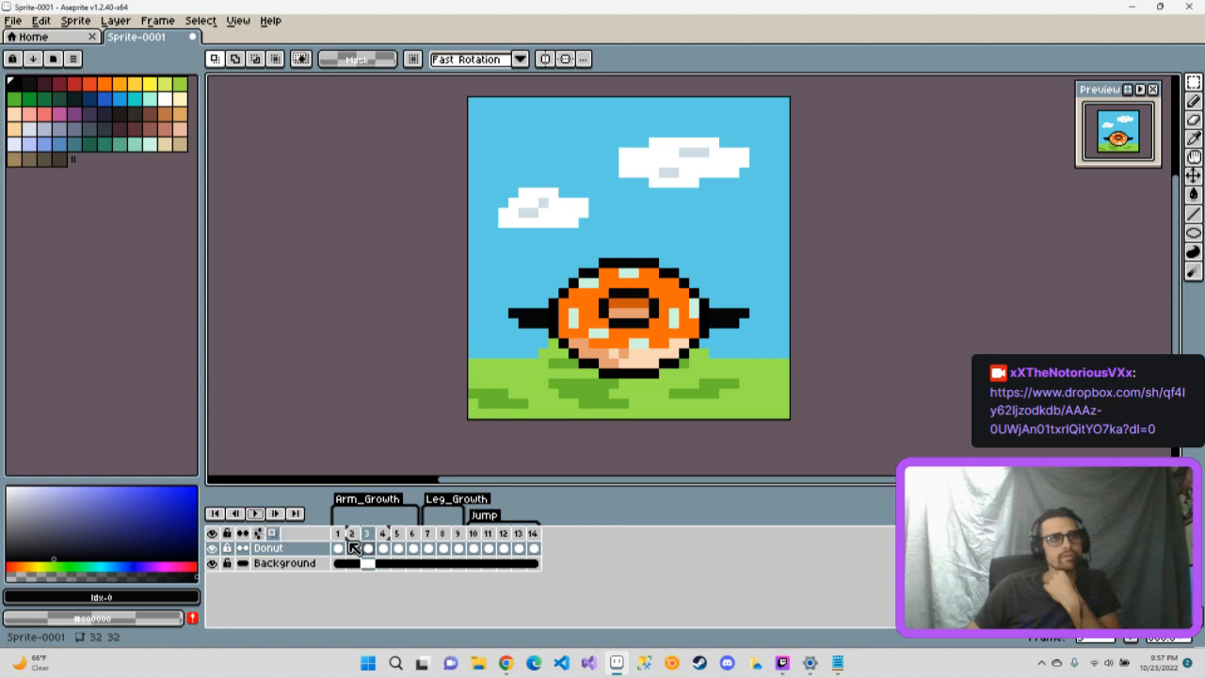
- Check the frame range and animation direction in the properties of the Jump, Arm_Growth and Leg_Growth tags
right_click(366, 504)
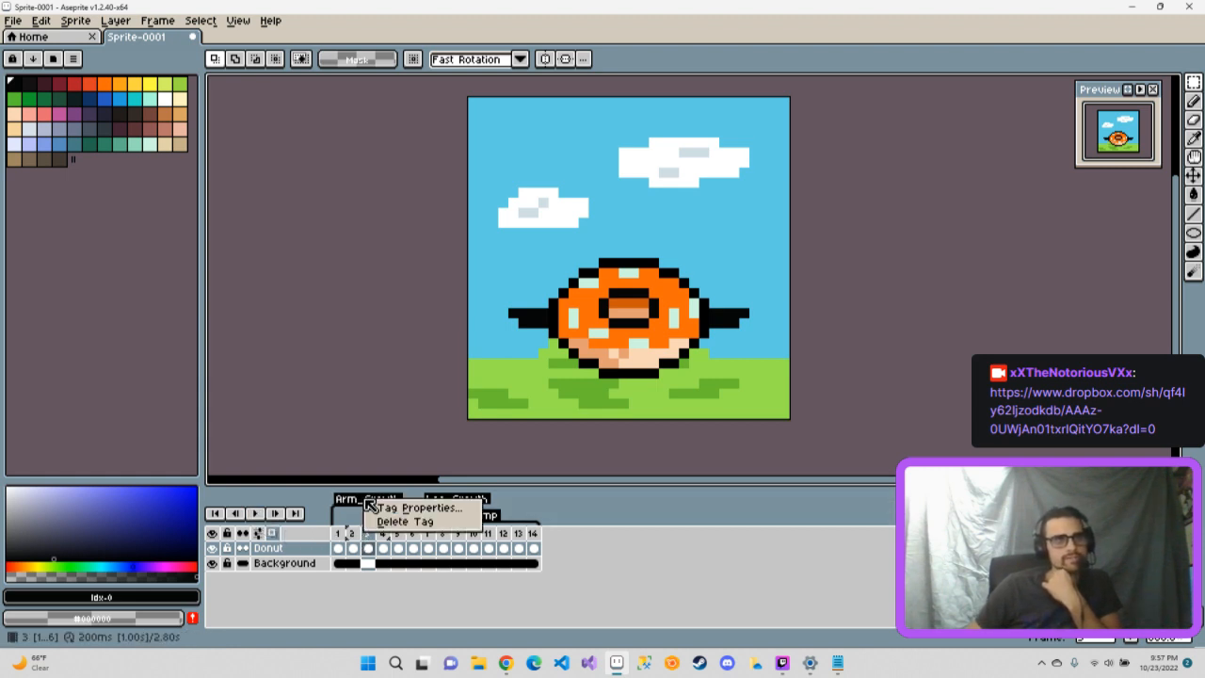
click(584, 597)
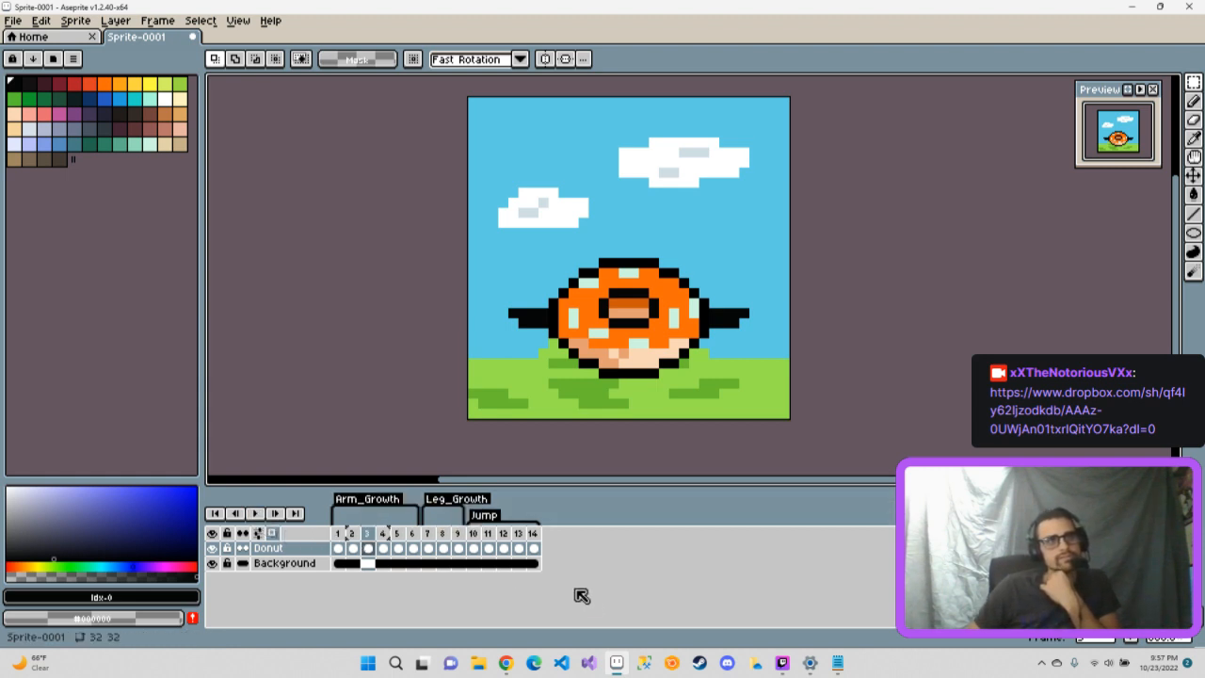
right_click(483, 520)
click(508, 526)
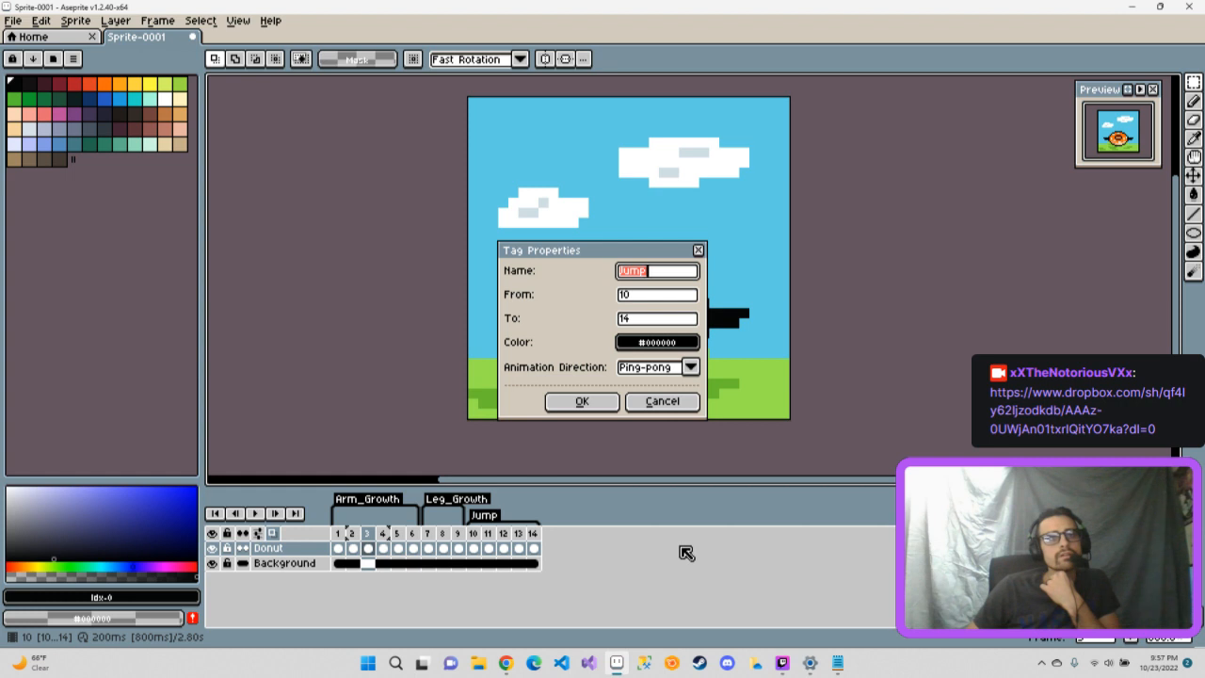
click(664, 406)
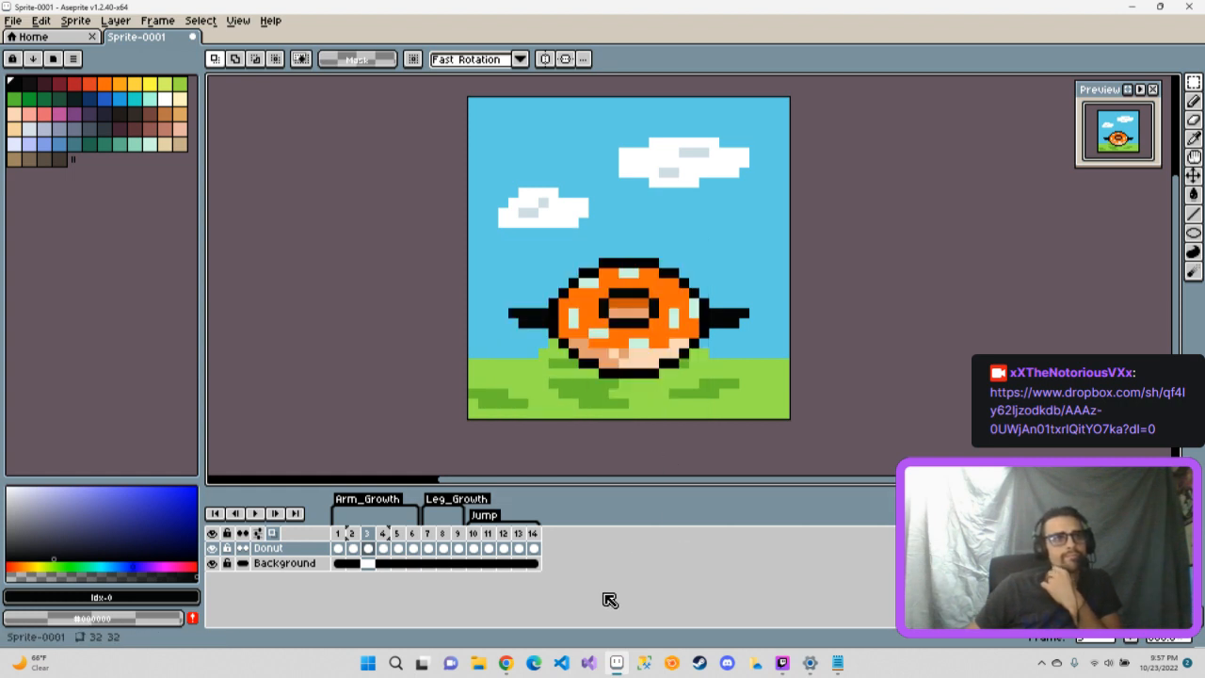
double_click(395, 500)
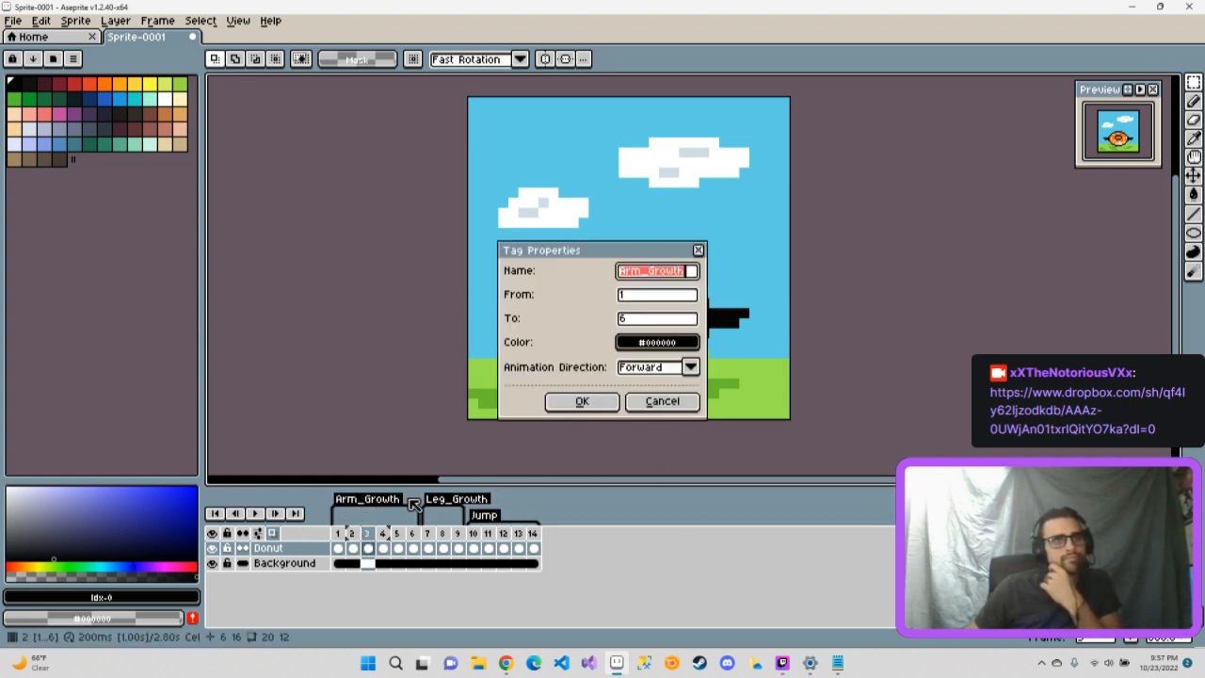
click(605, 405)
double_click(435, 501)
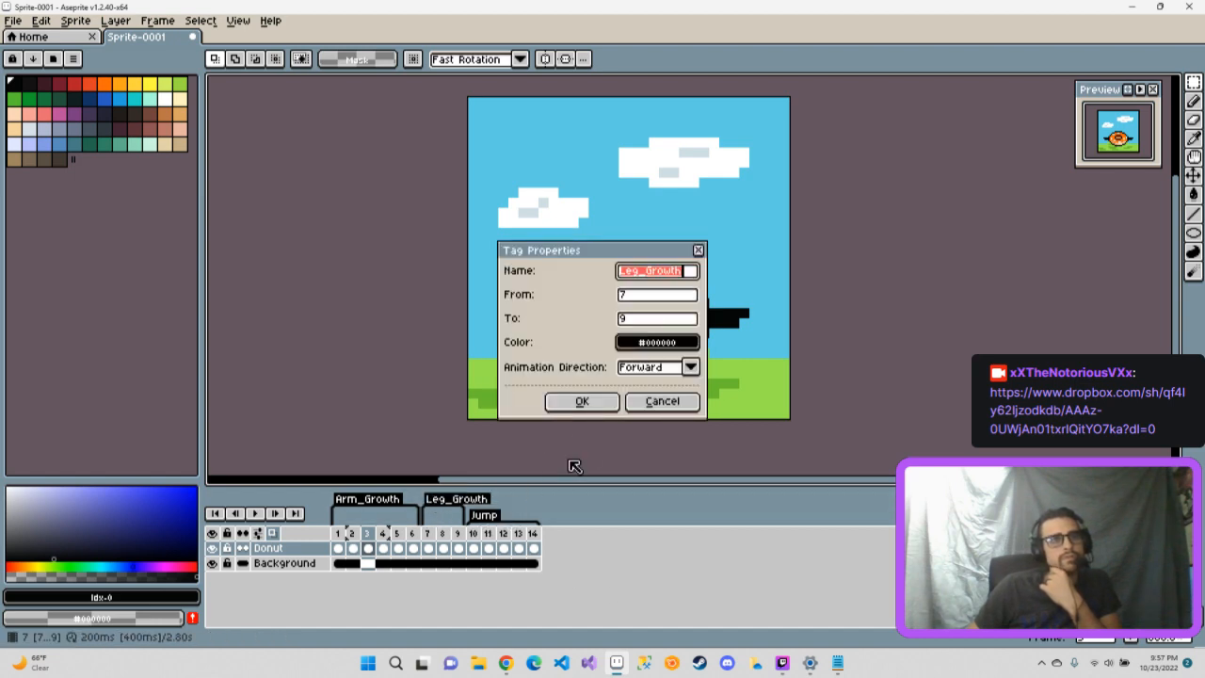
click(619, 403)
- Set the Arm_Growth tag's color to the blue preset #57b9f2
double_click(397, 499)
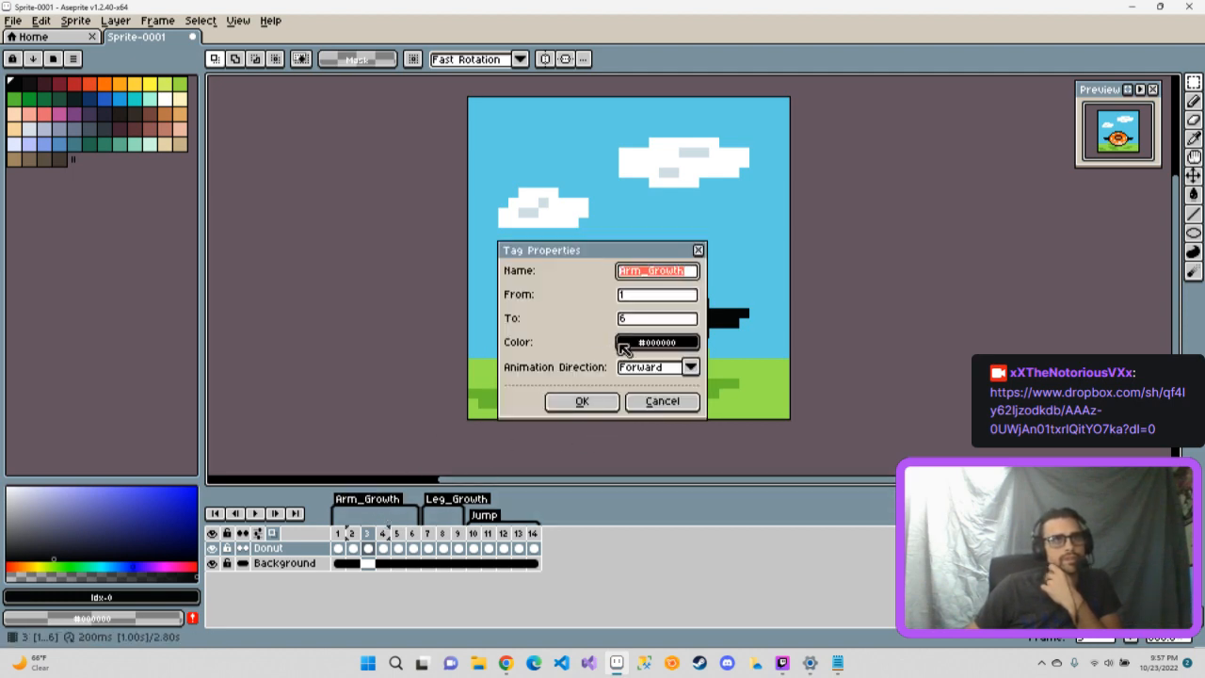
click(619, 343)
click(759, 367)
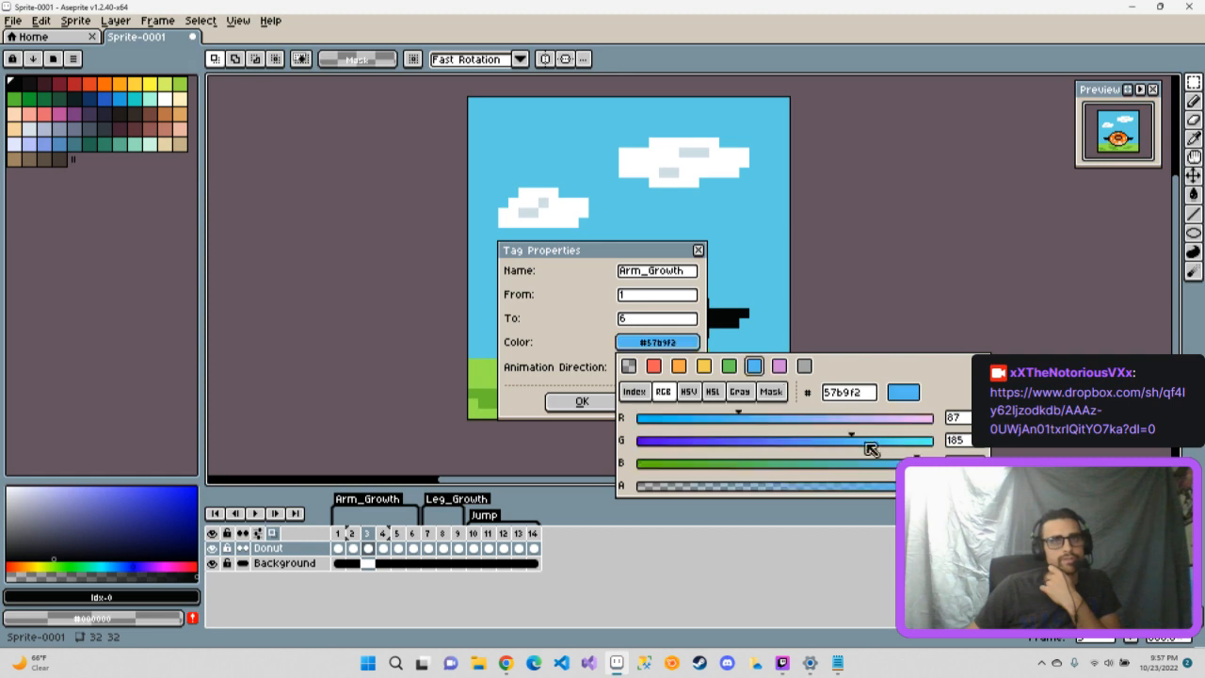
click(579, 402)
click(580, 402)
- Set the Leg_Growth tag's color to the red preset #fe5b59
double_click(446, 513)
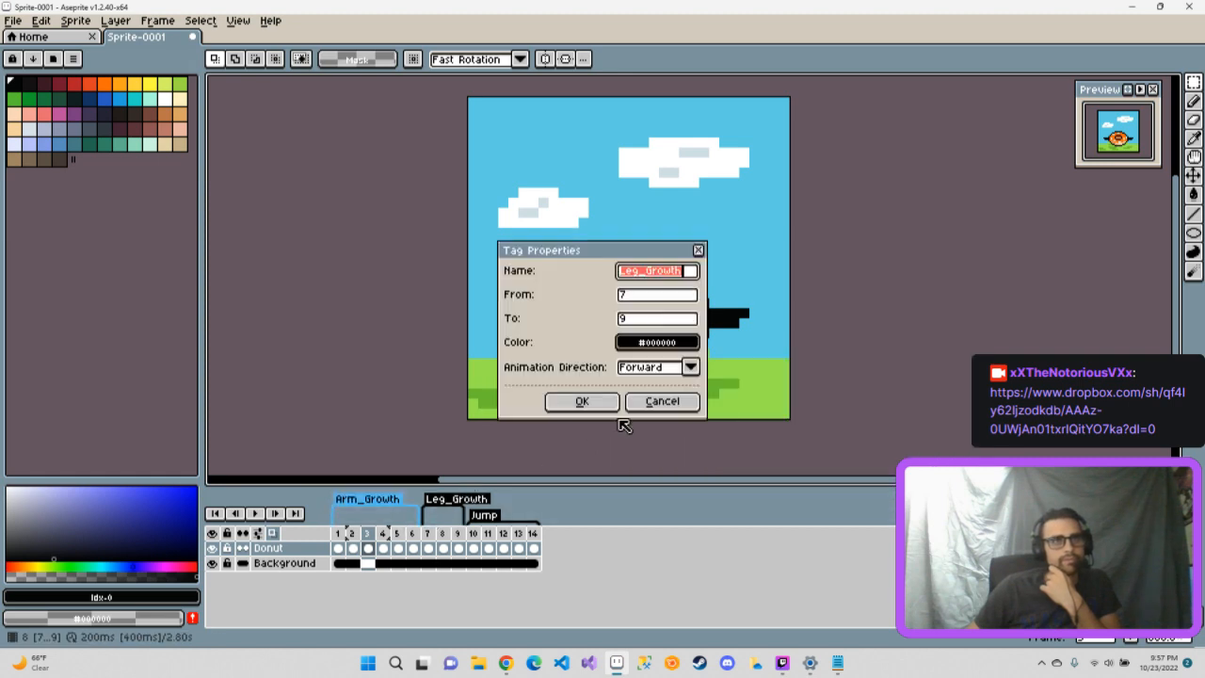
click(656, 344)
click(654, 366)
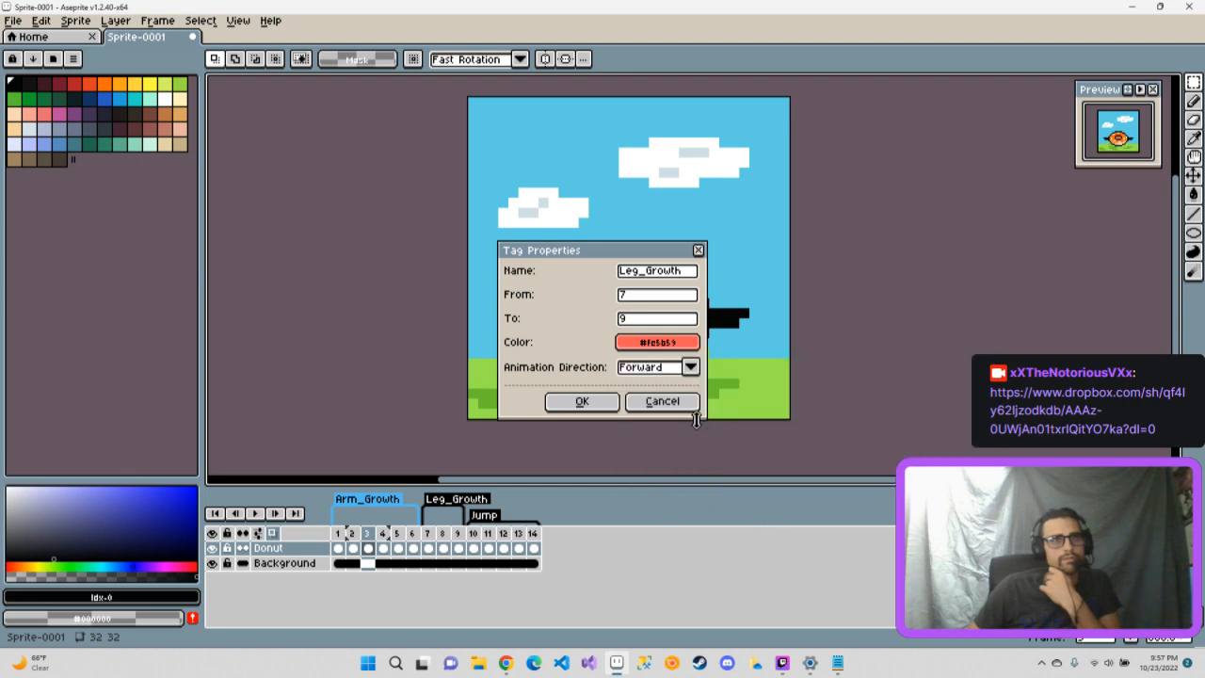
click(582, 401)
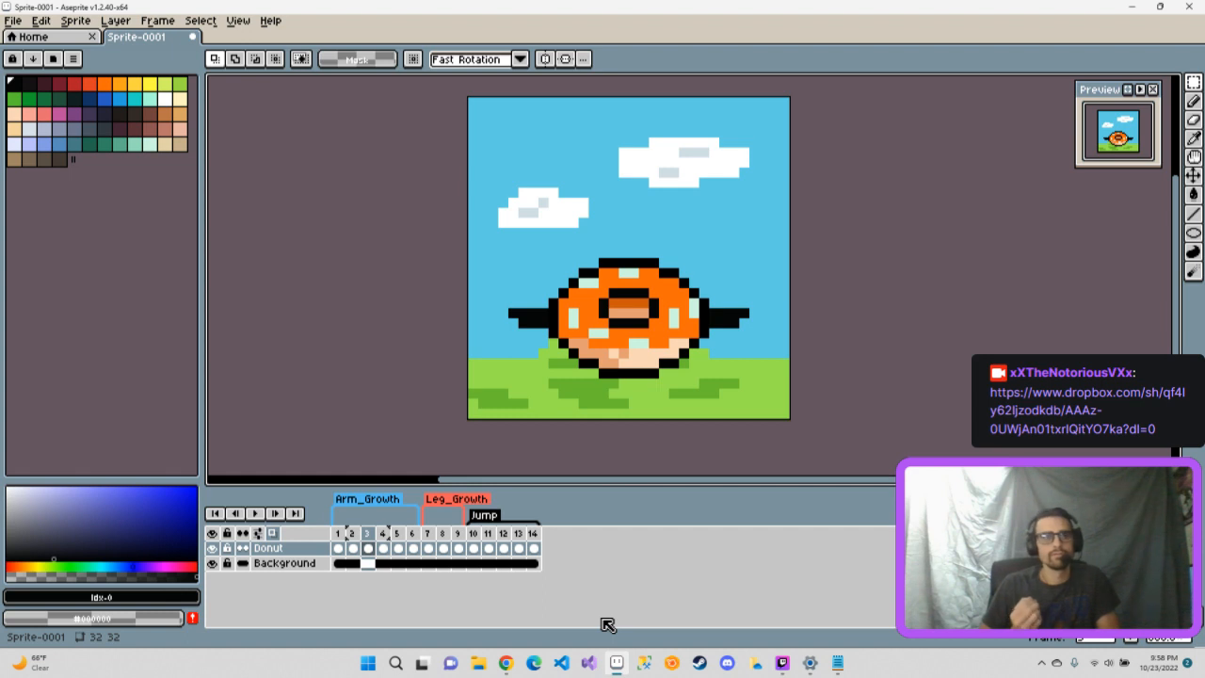
click(338, 548)
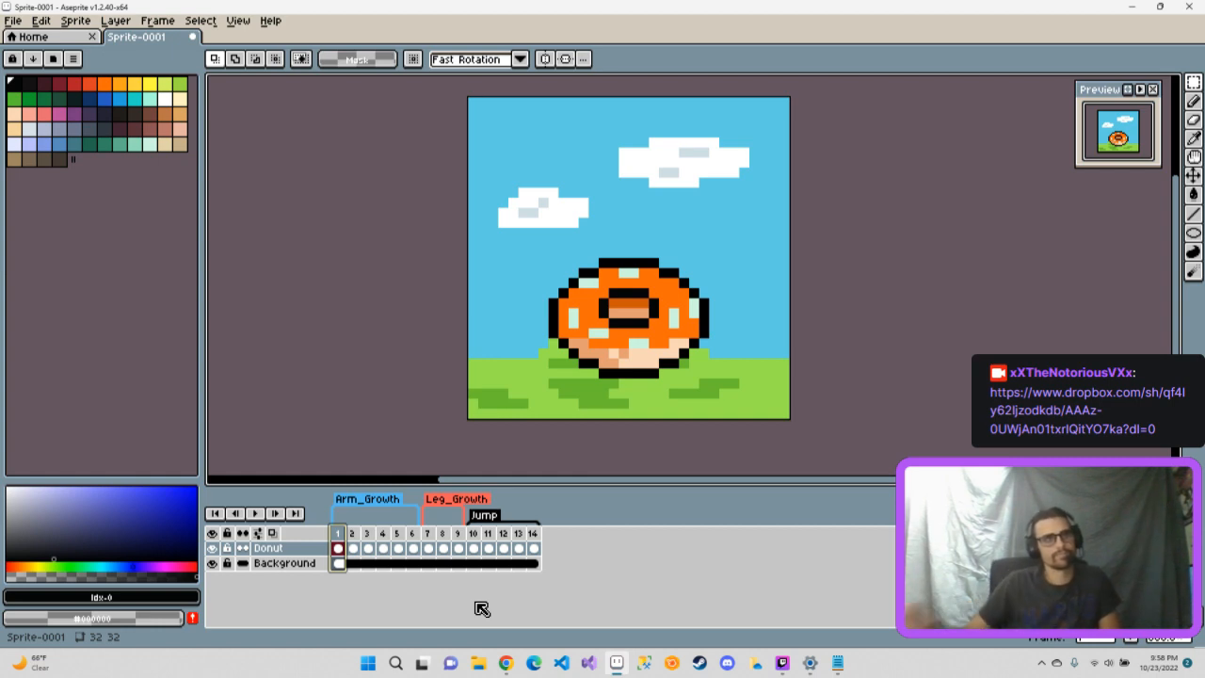
drag(340, 538, 533, 533)
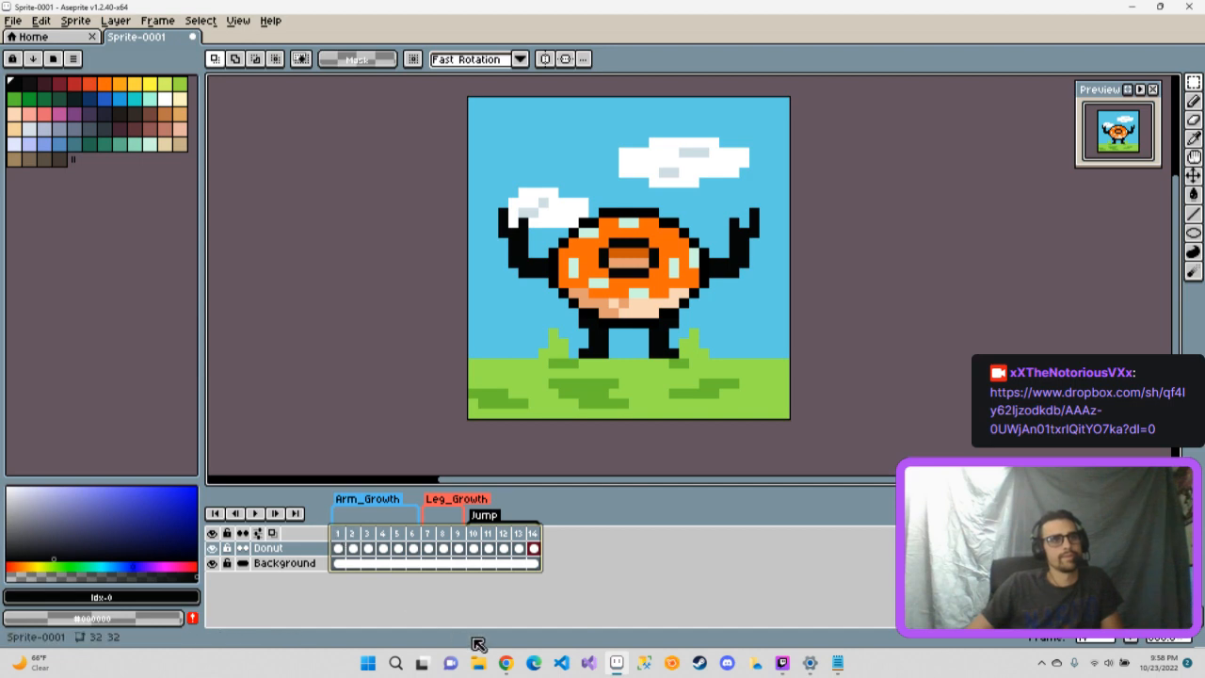
drag(348, 538, 544, 564)
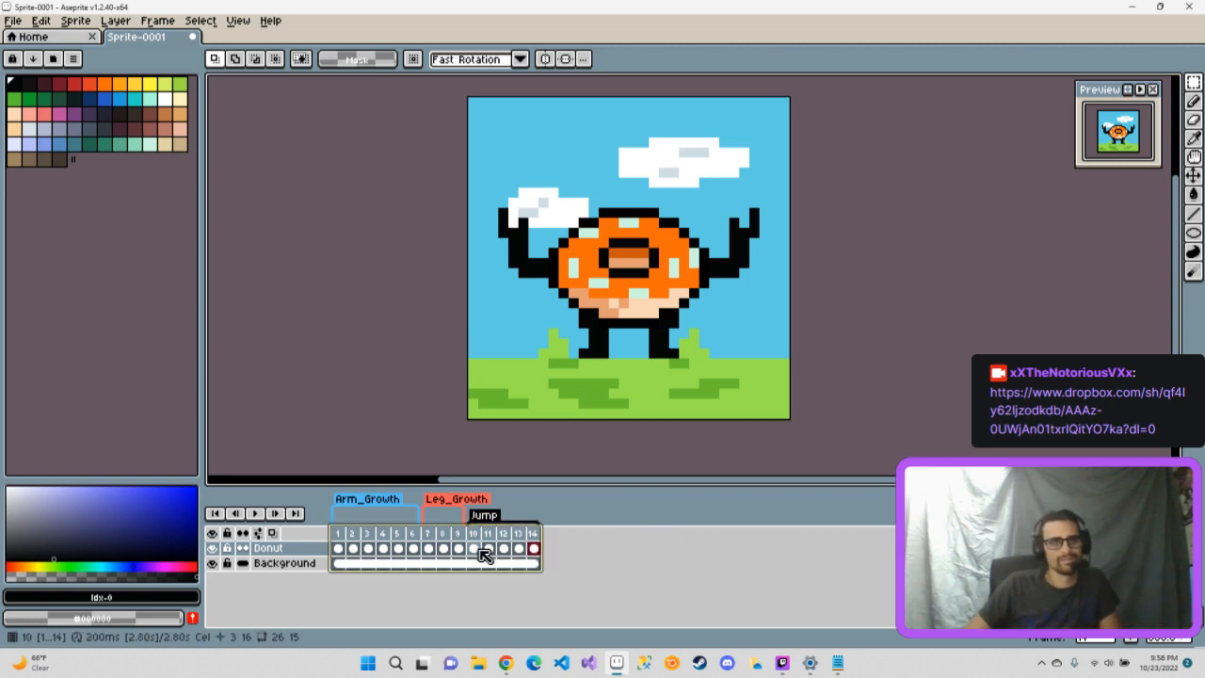
- Set the duration of the Jump frames 10 to 14 to 150 milliseconds
drag(481, 539, 519, 534)
right_click(519, 533)
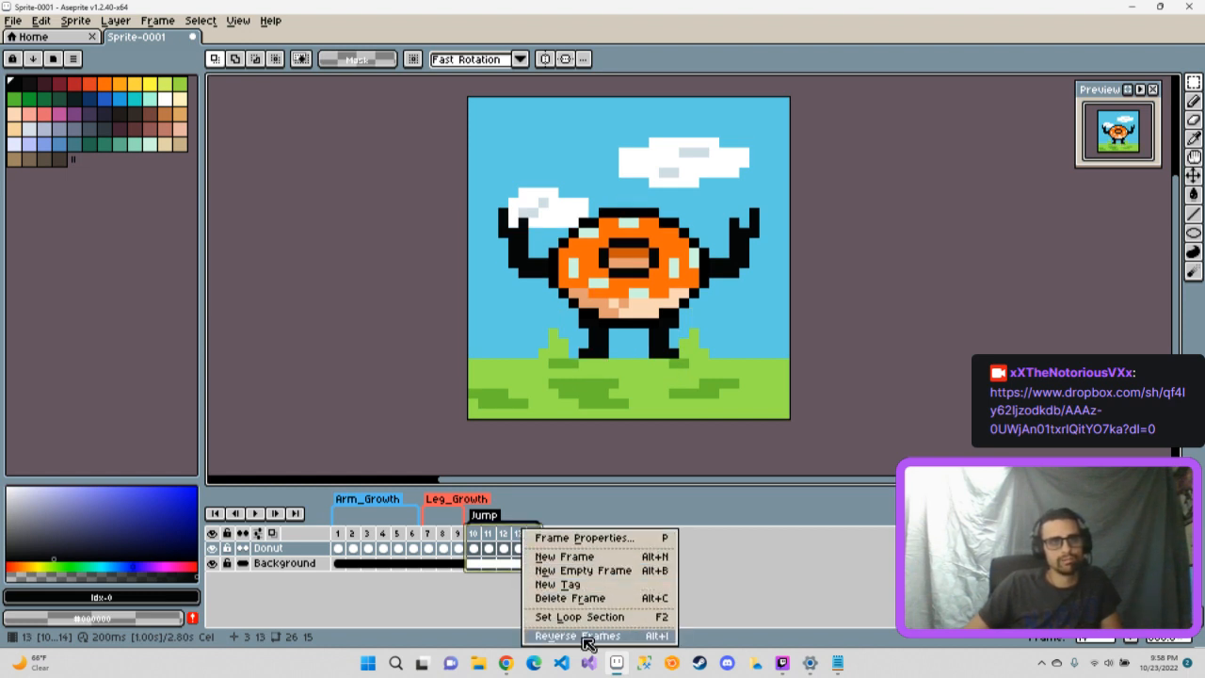
click(577, 540)
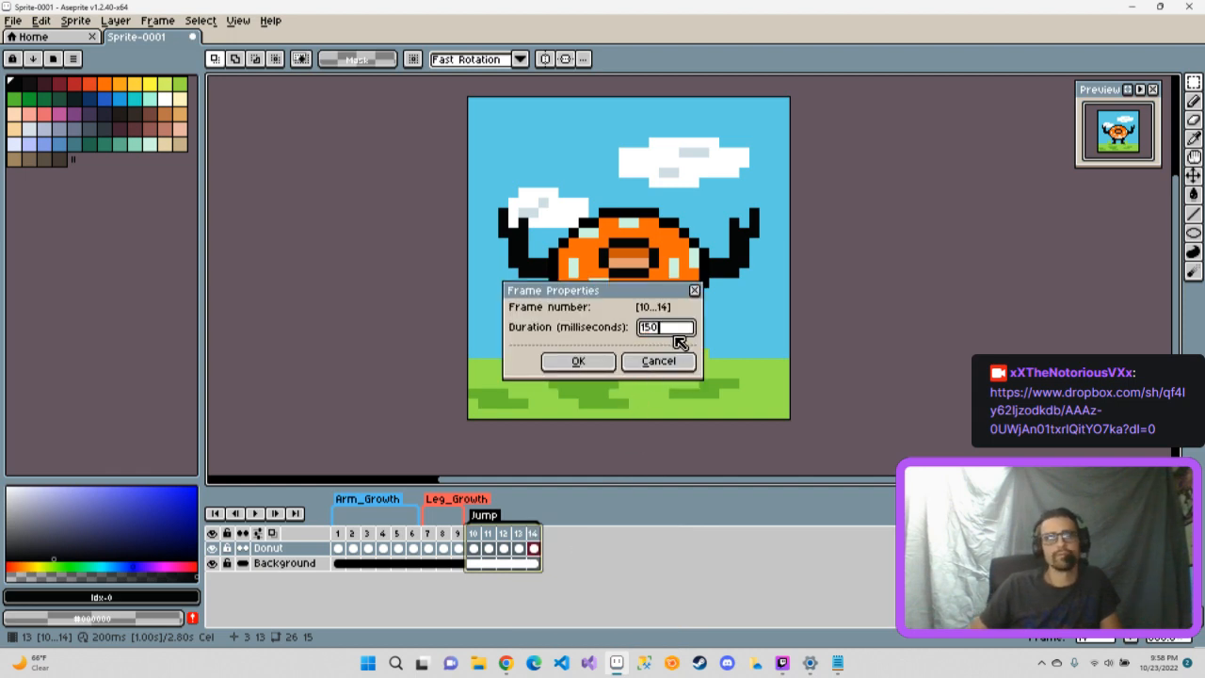
text(150)
key(Return)
- Play the Jump sequence from frame 10 to review the faster timing, and return to frame 1
click(479, 534)
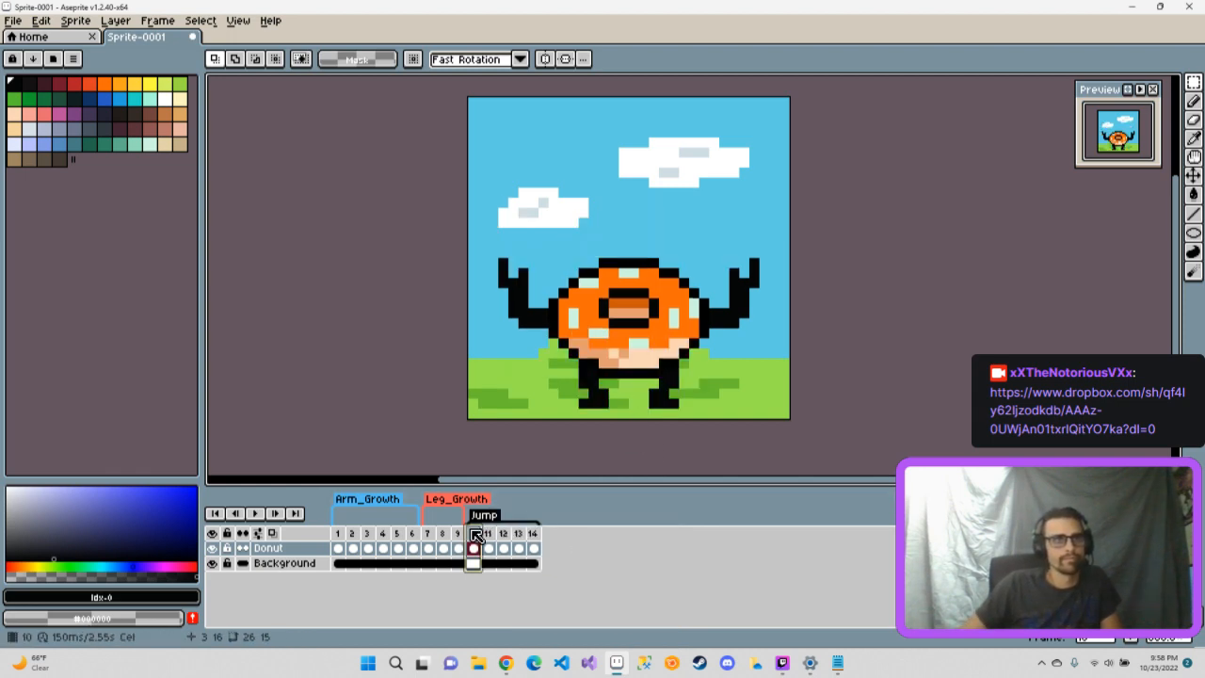
click(258, 514)
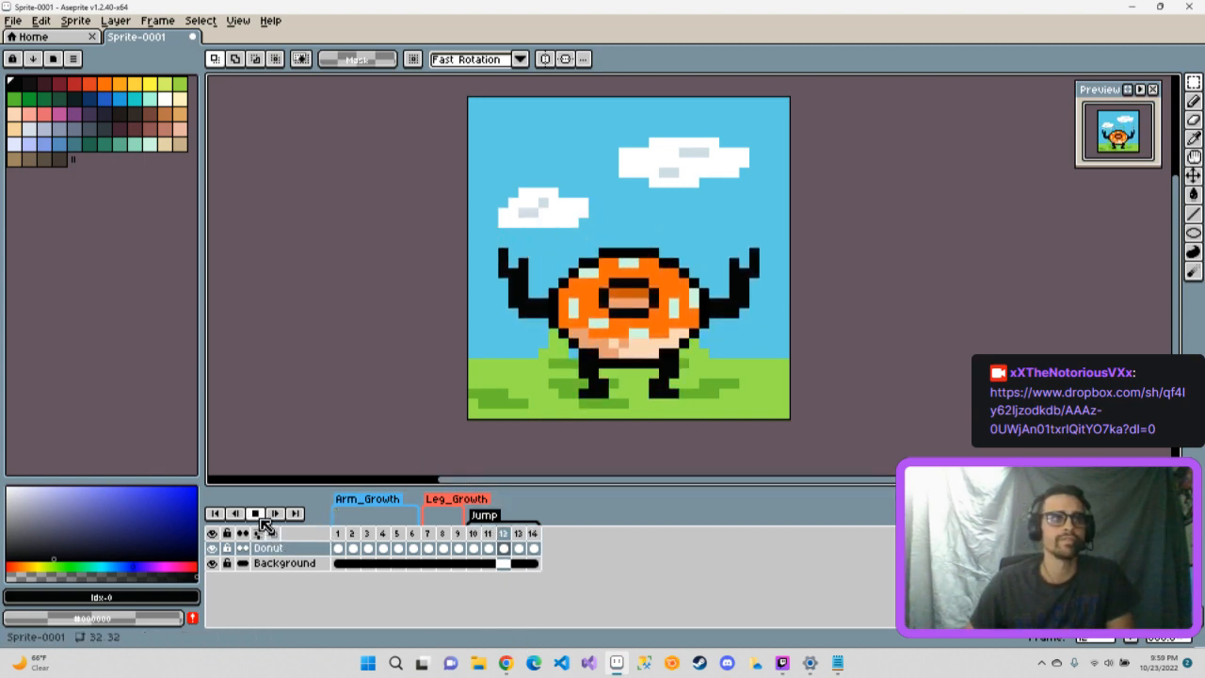
click(338, 548)
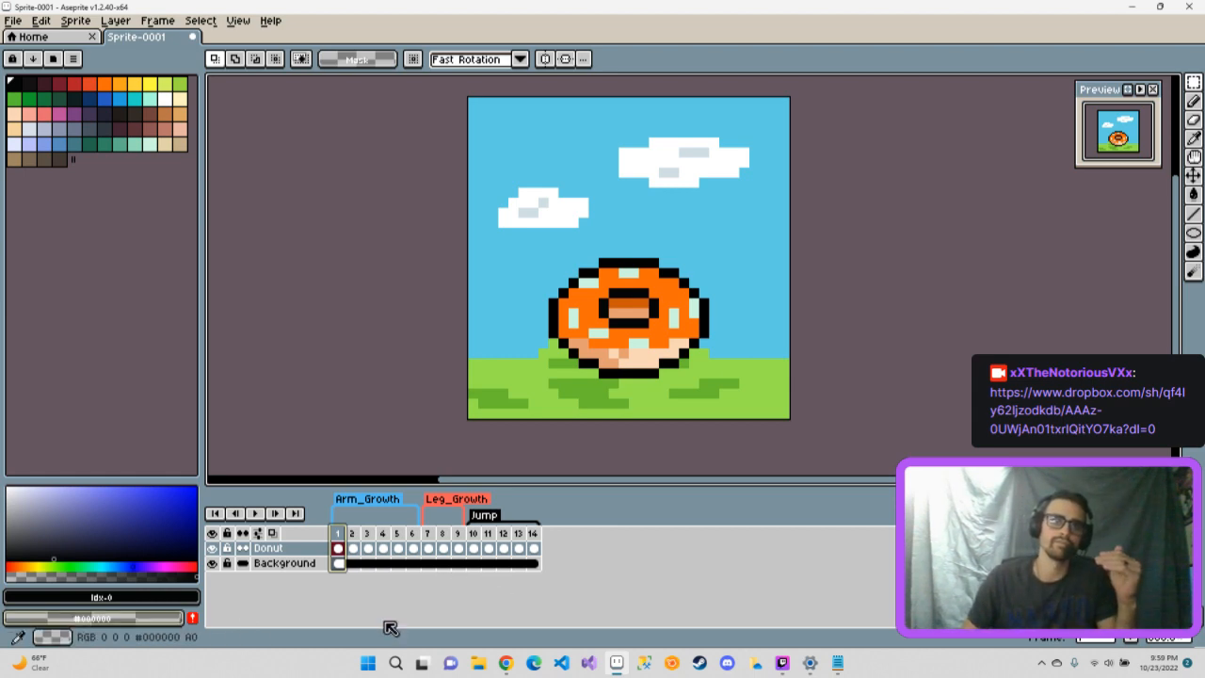
- Switch to the Aseprite Animation Tutorial video on YouTube in Chrome
mouse_move(506, 662)
click(511, 626)
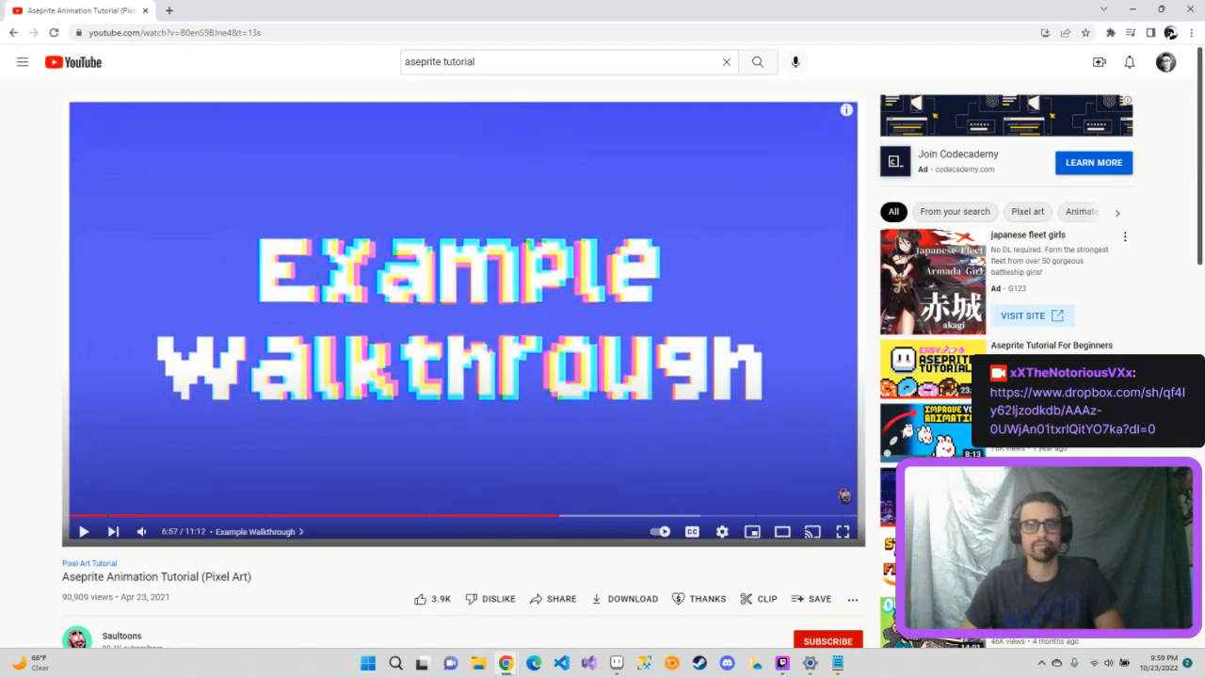
- Watch the Example Walkthrough chapter of the Aseprite Animation Tutorial video, and pause it
click(83, 531)
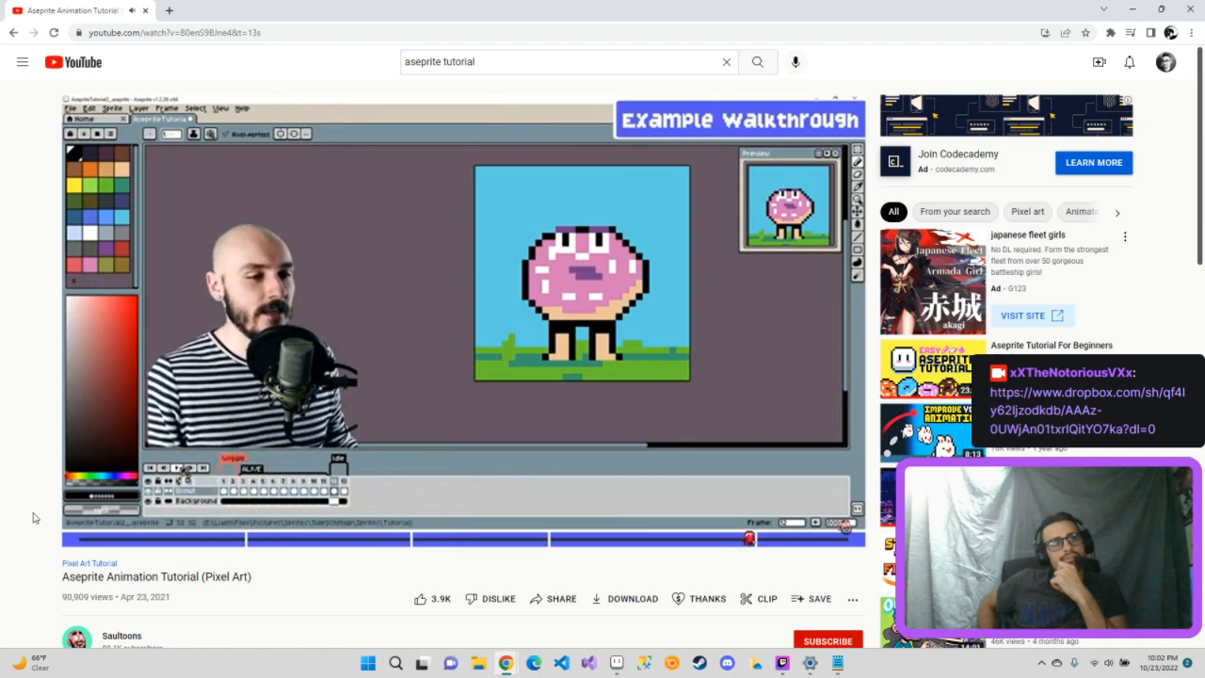
click(414, 354)
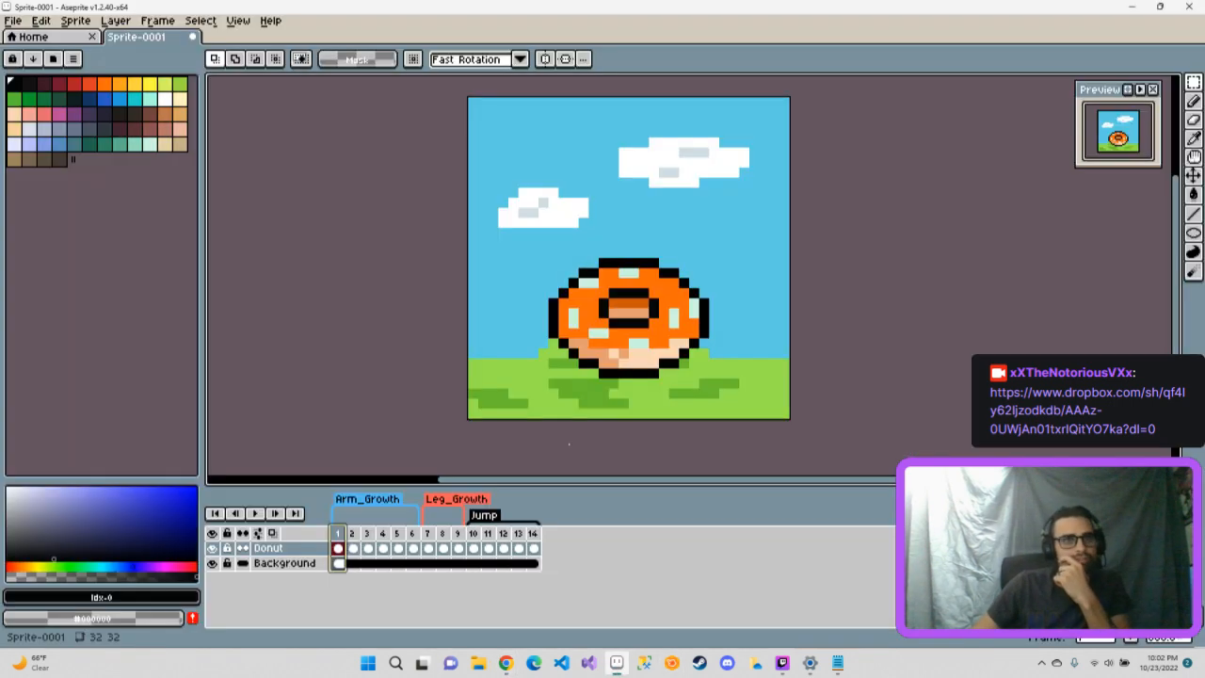
- Switch to Aseprite and set the timeline playback to Play All Frames (Ignore Tags)
click(617, 663)
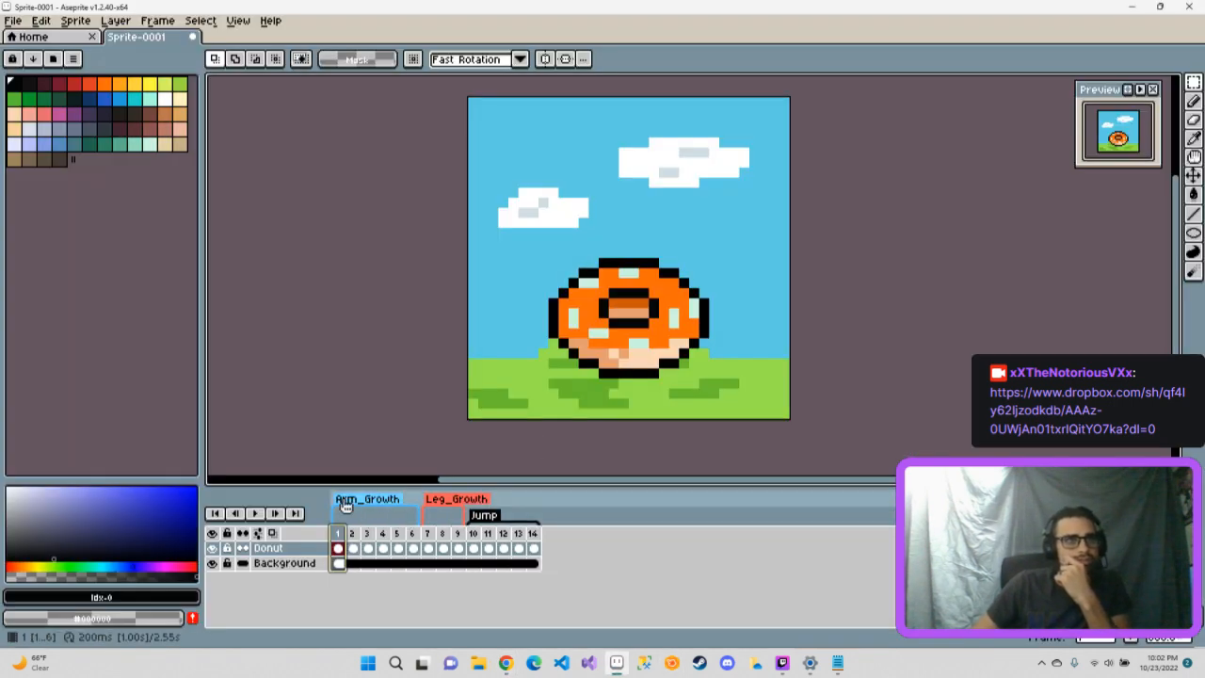
right_click(264, 514)
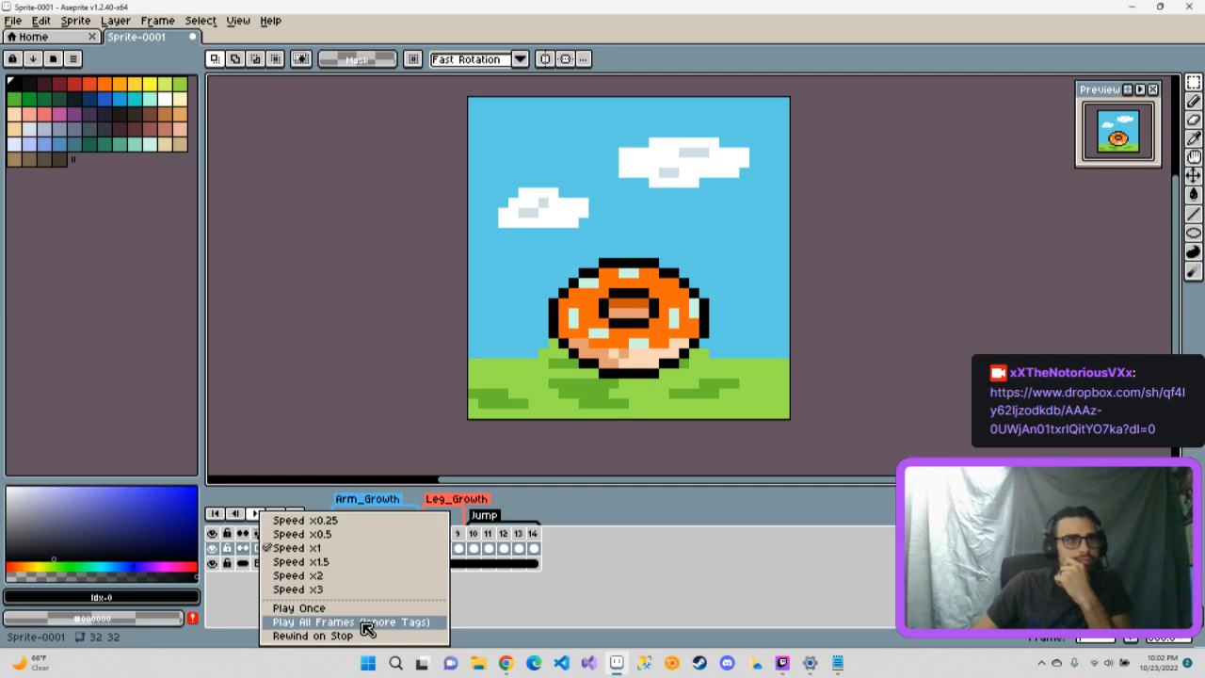
click(363, 623)
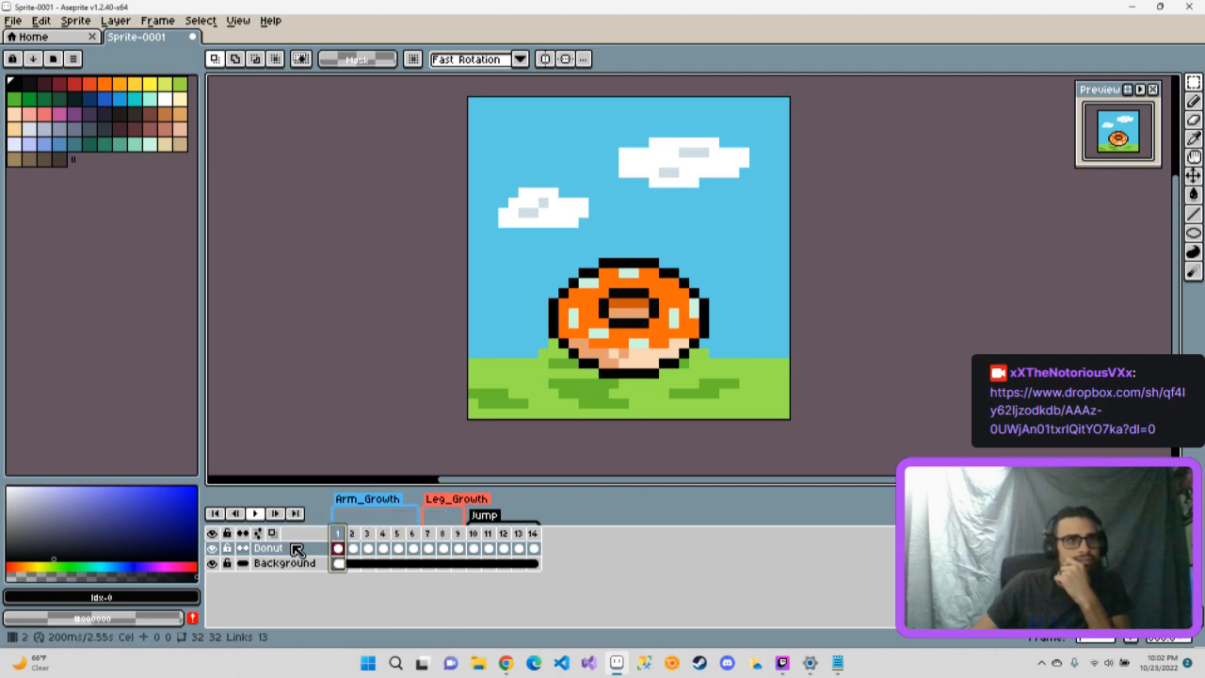
- Play the whole donut animation across all tags to review it, and stop the playback
click(254, 513)
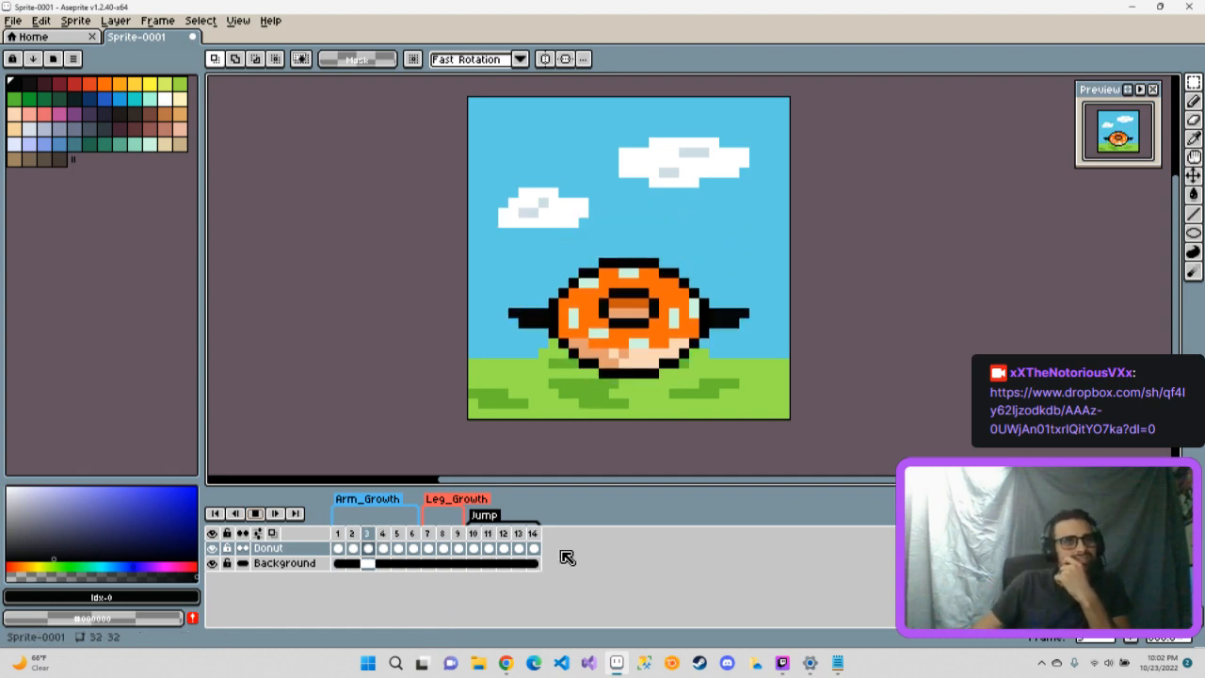
right_click(484, 519)
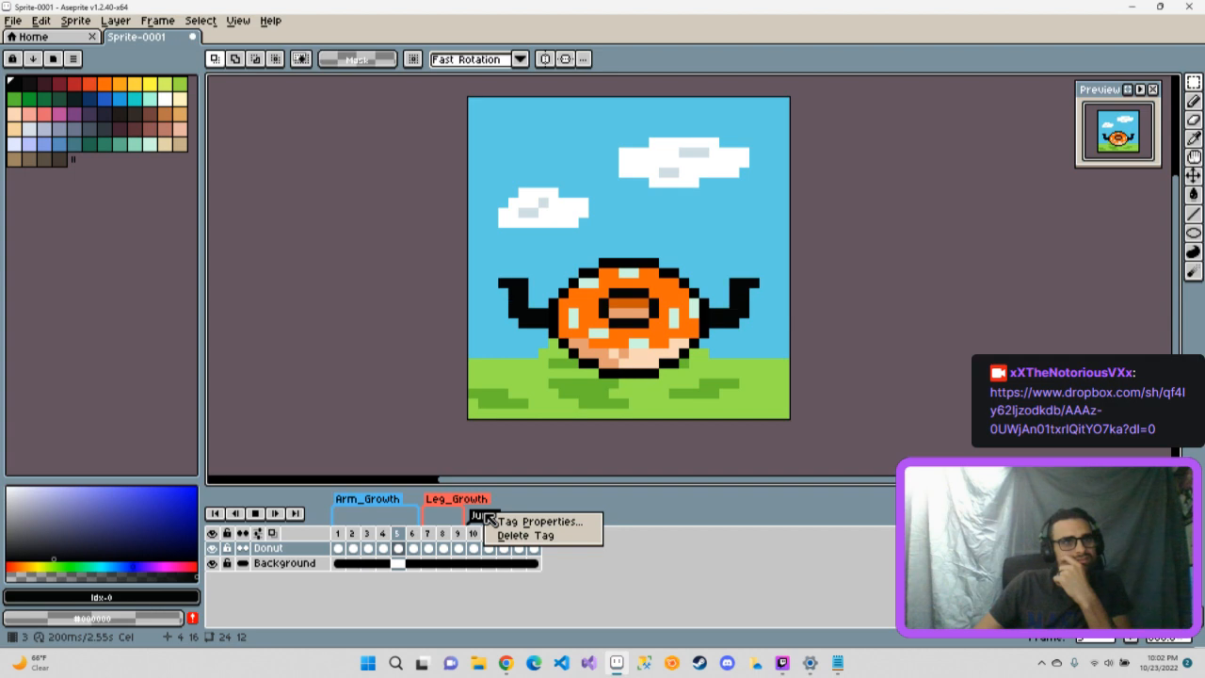
click(624, 611)
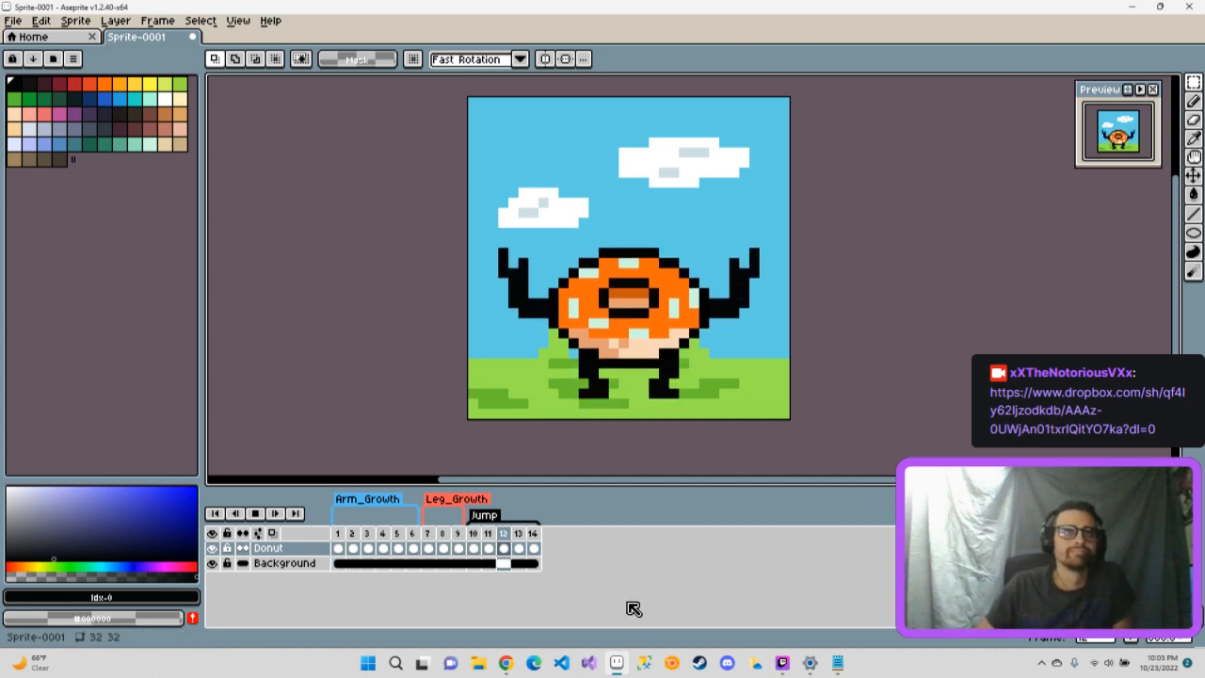
click(255, 513)
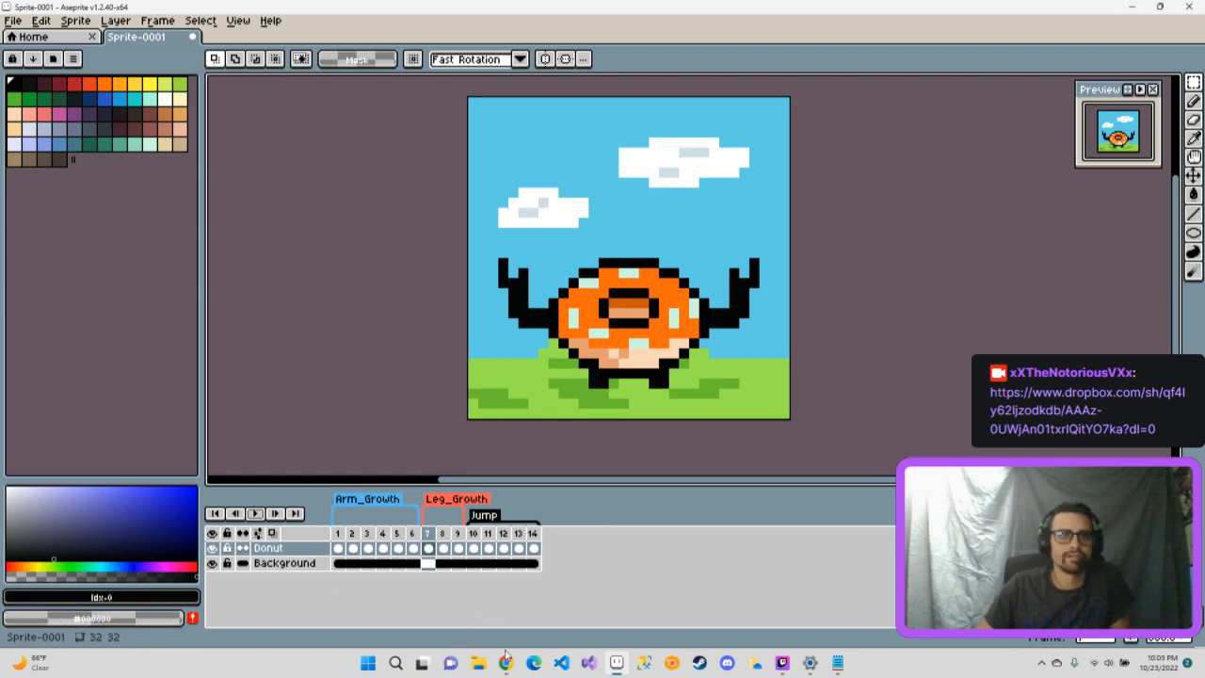
- Watch the Exporting Animations chapter of the tutorial in Chrome, and return to the aseprite tutorial search results
mouse_move(506, 662)
click(418, 566)
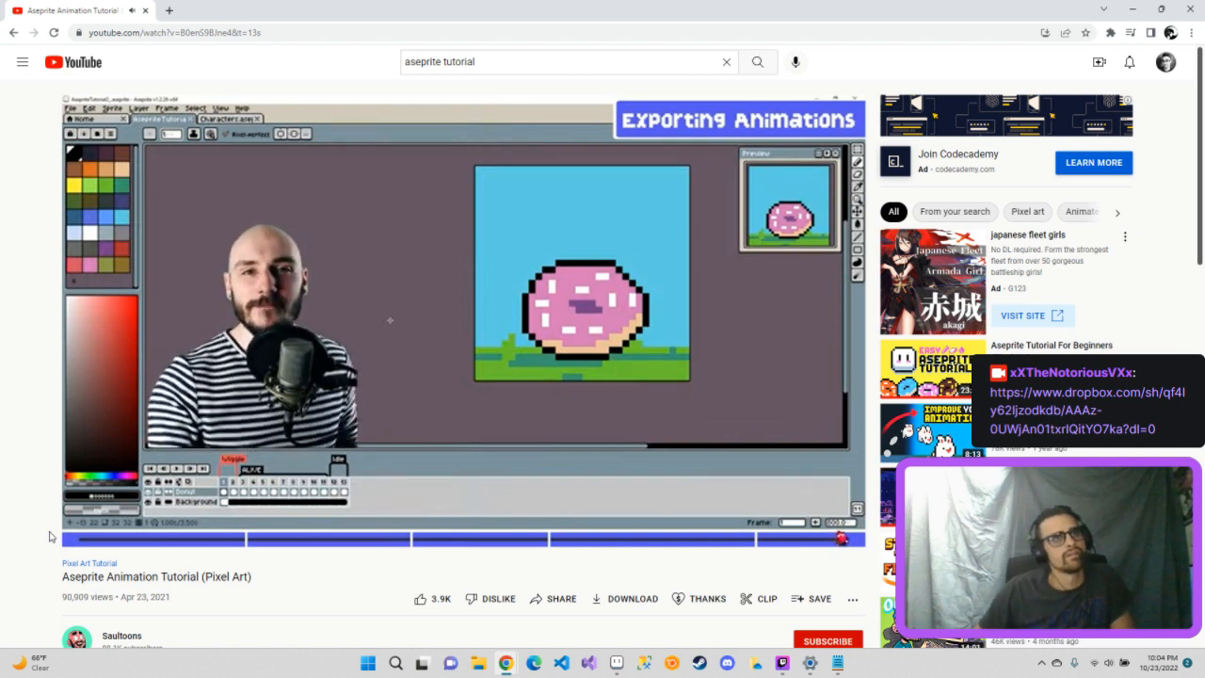
mouse_move(313, 471)
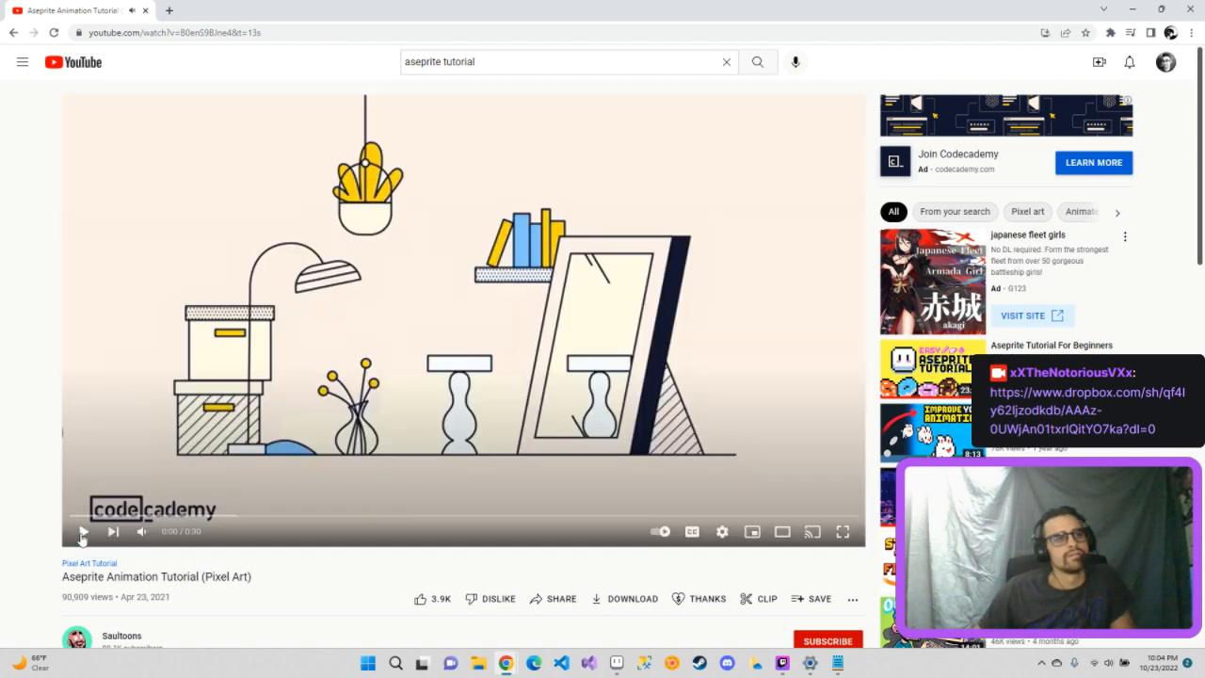
click(12, 32)
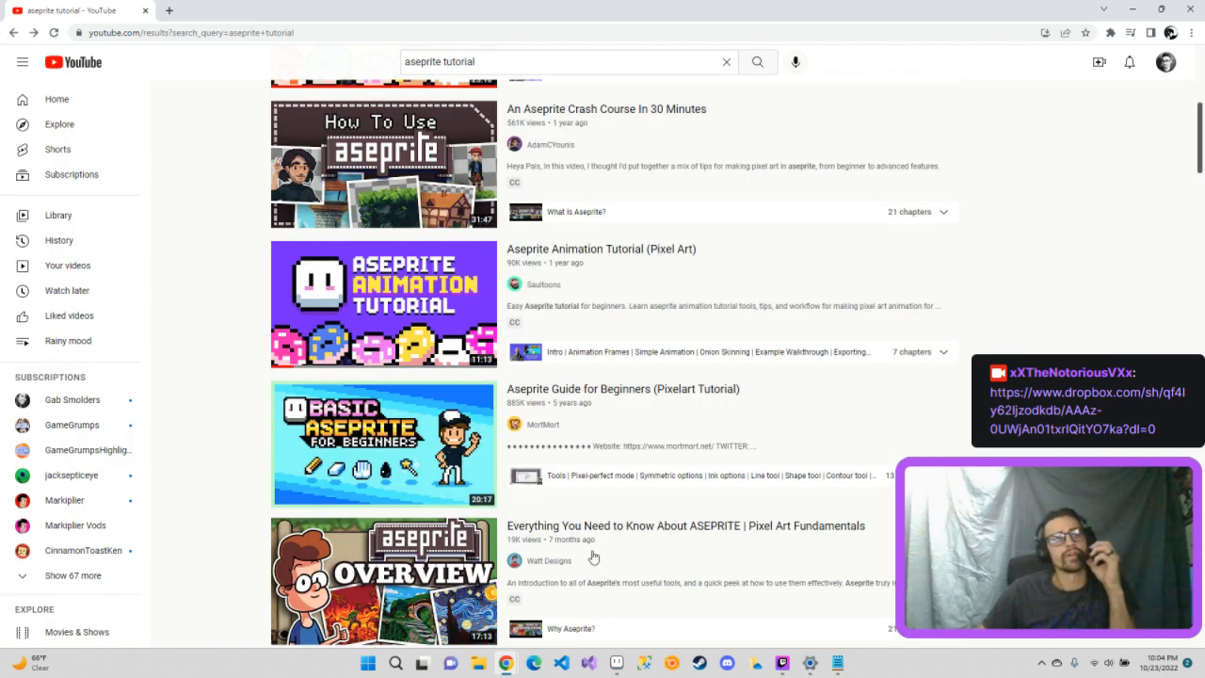
scroll(593, 557, down, 1)
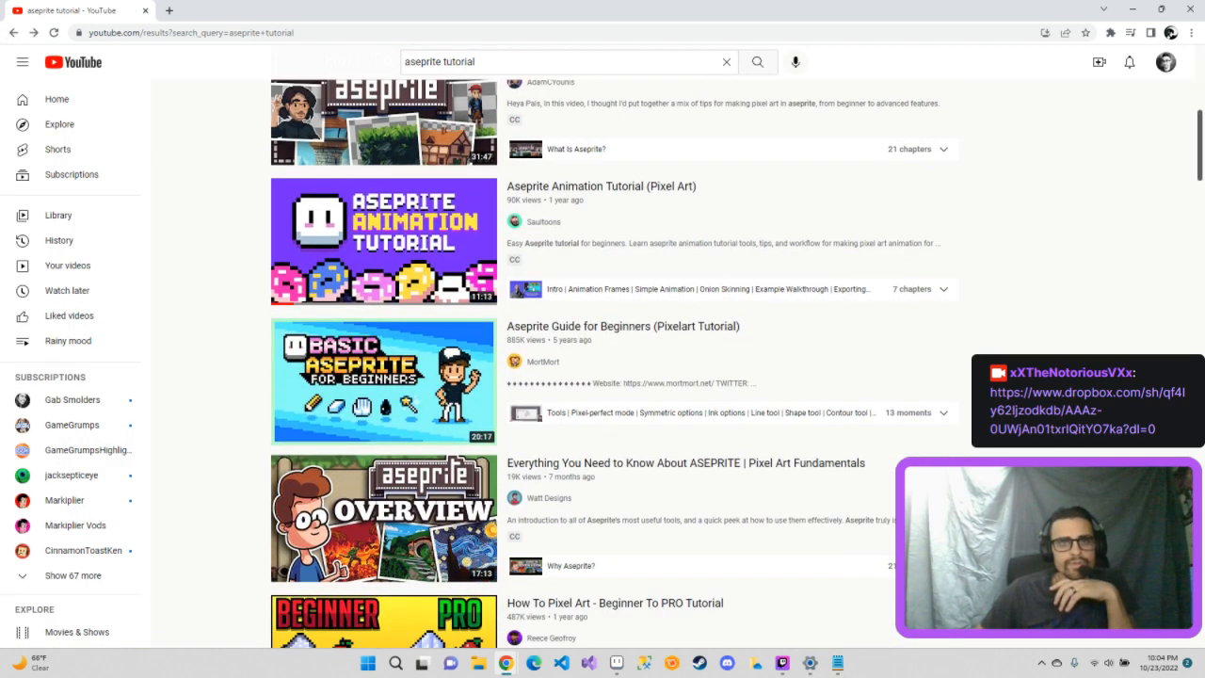
- Switch to Aseprite, select frame 1, and open the sprite sheet export settings, placing the dialog clear of the sheet preview
click(618, 662)
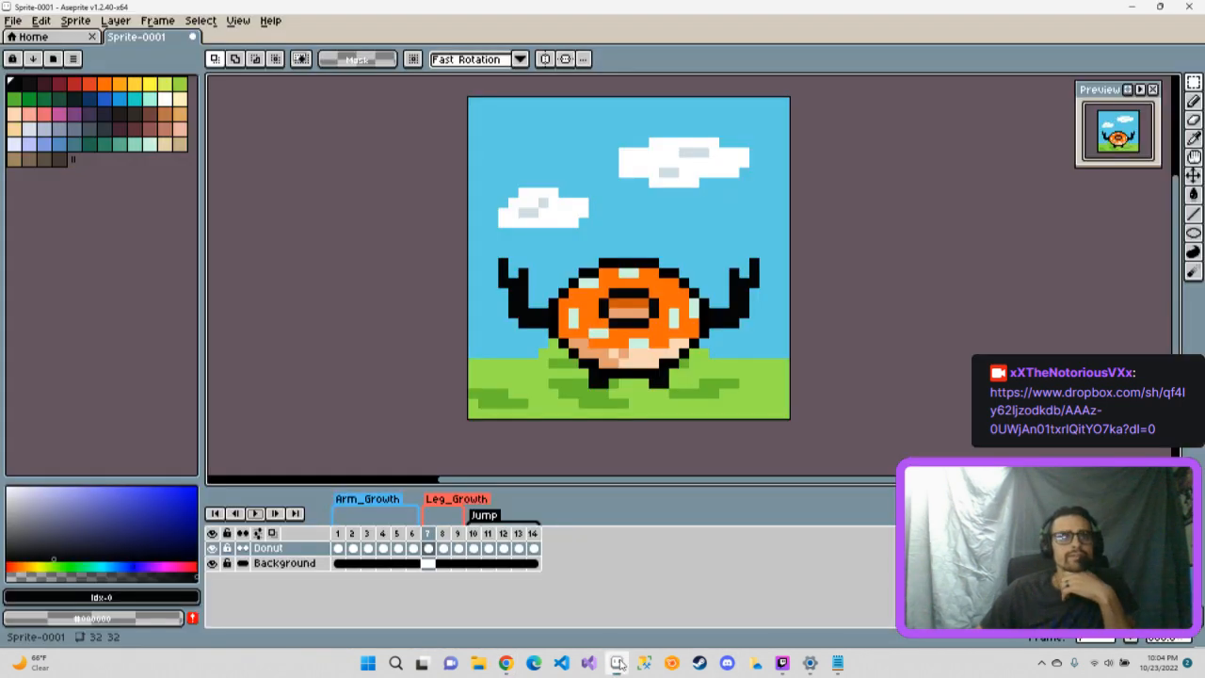
click(337, 534)
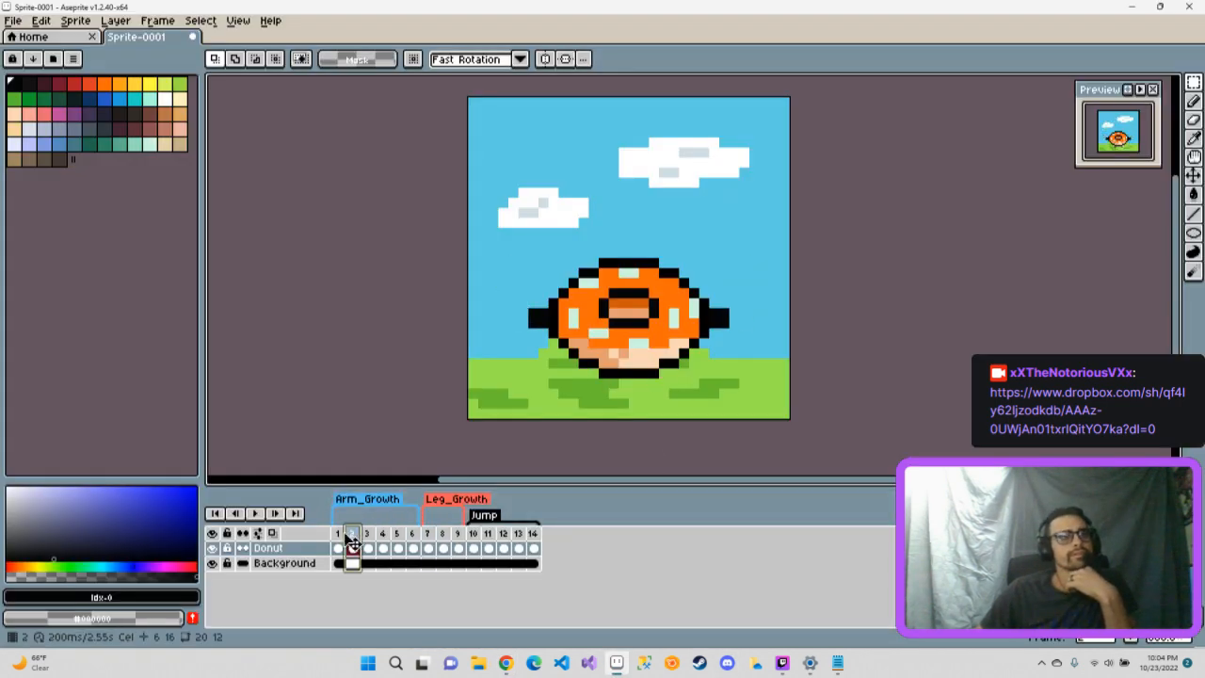
click(13, 20)
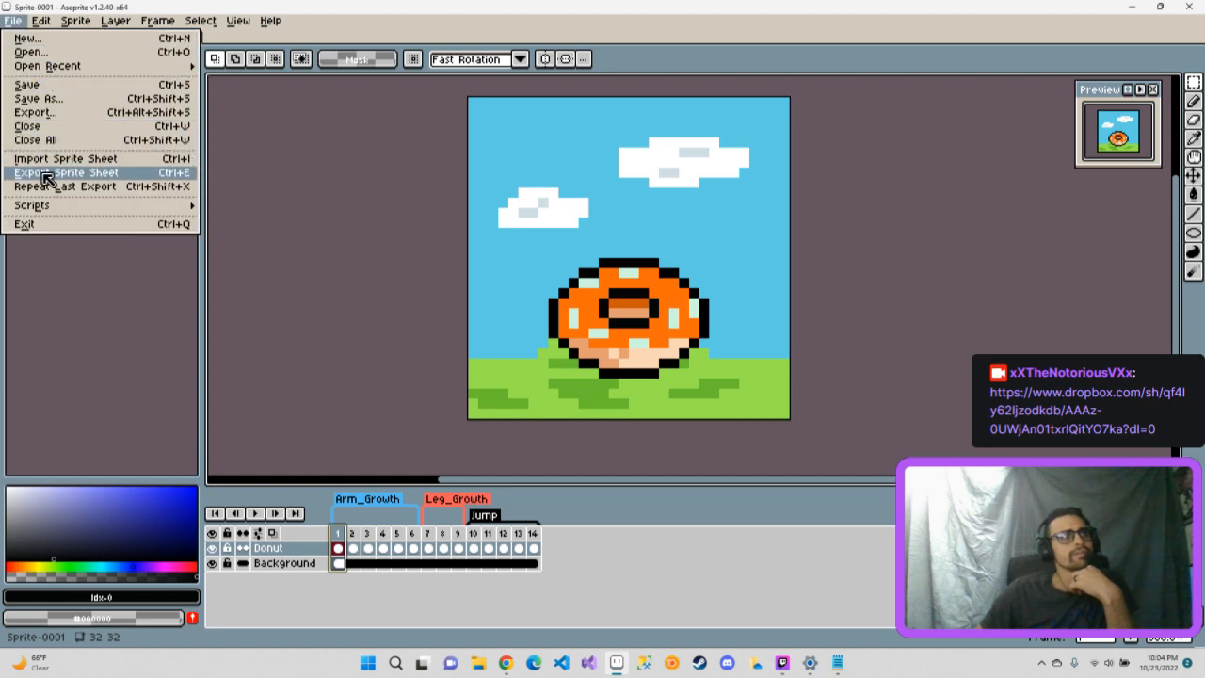
click(98, 174)
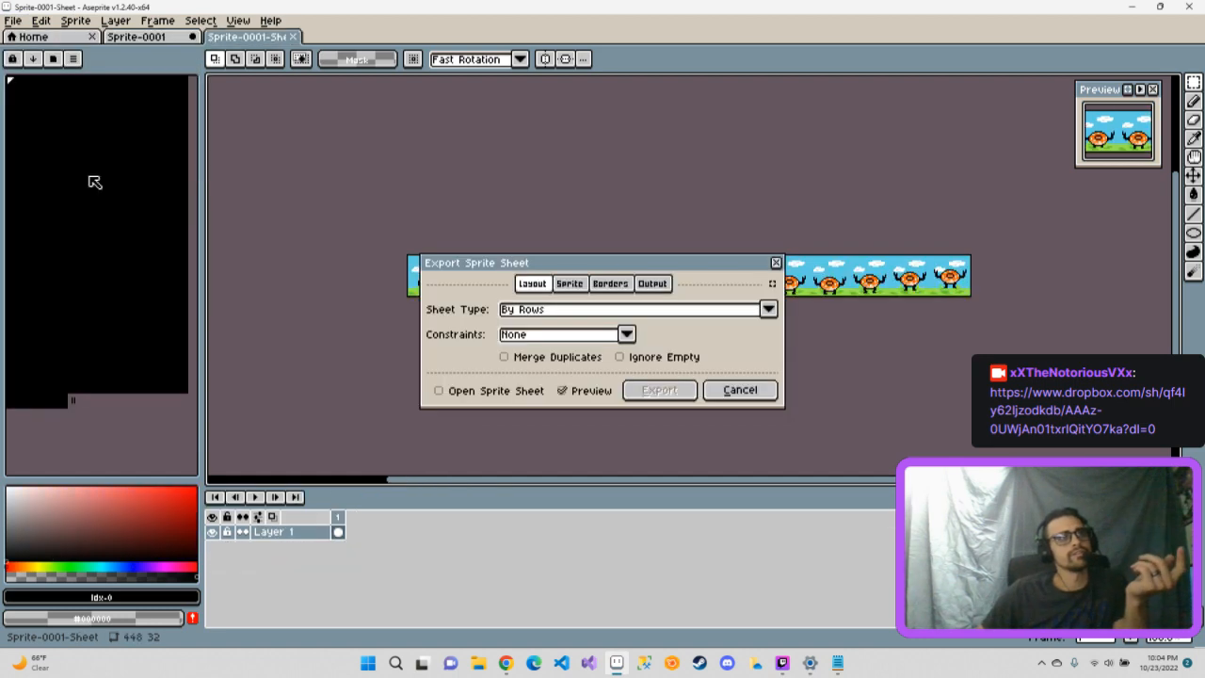
drag(713, 263, 803, 370)
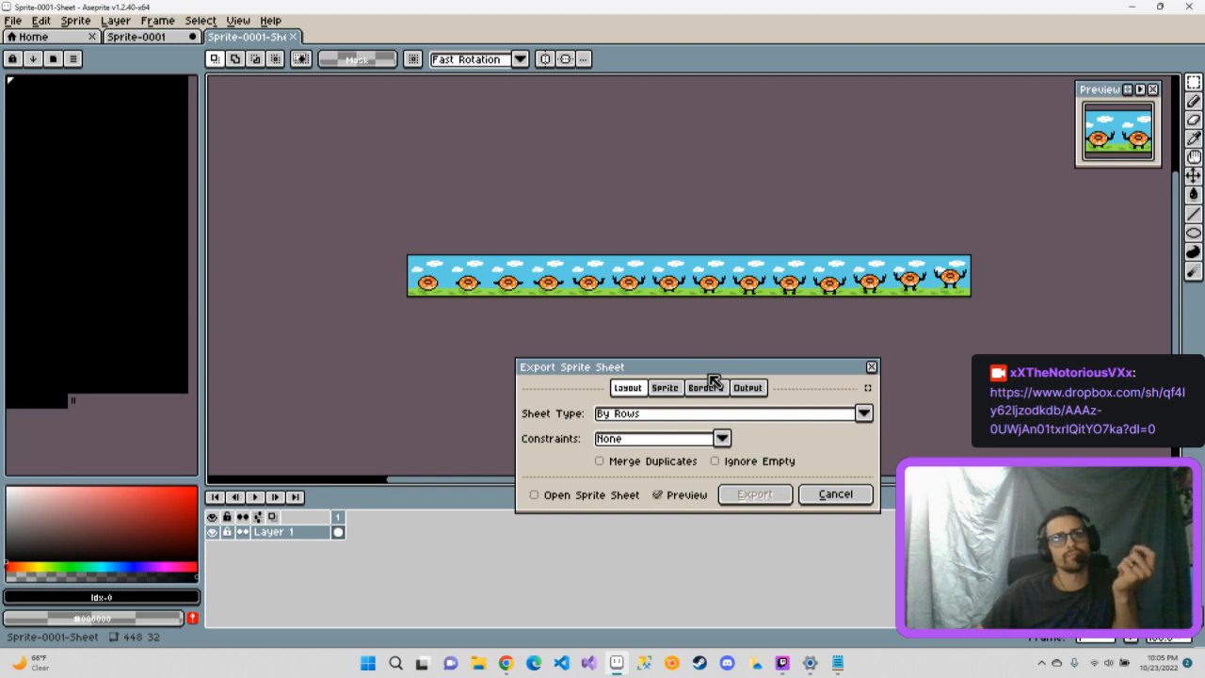
drag(708, 377, 680, 349)
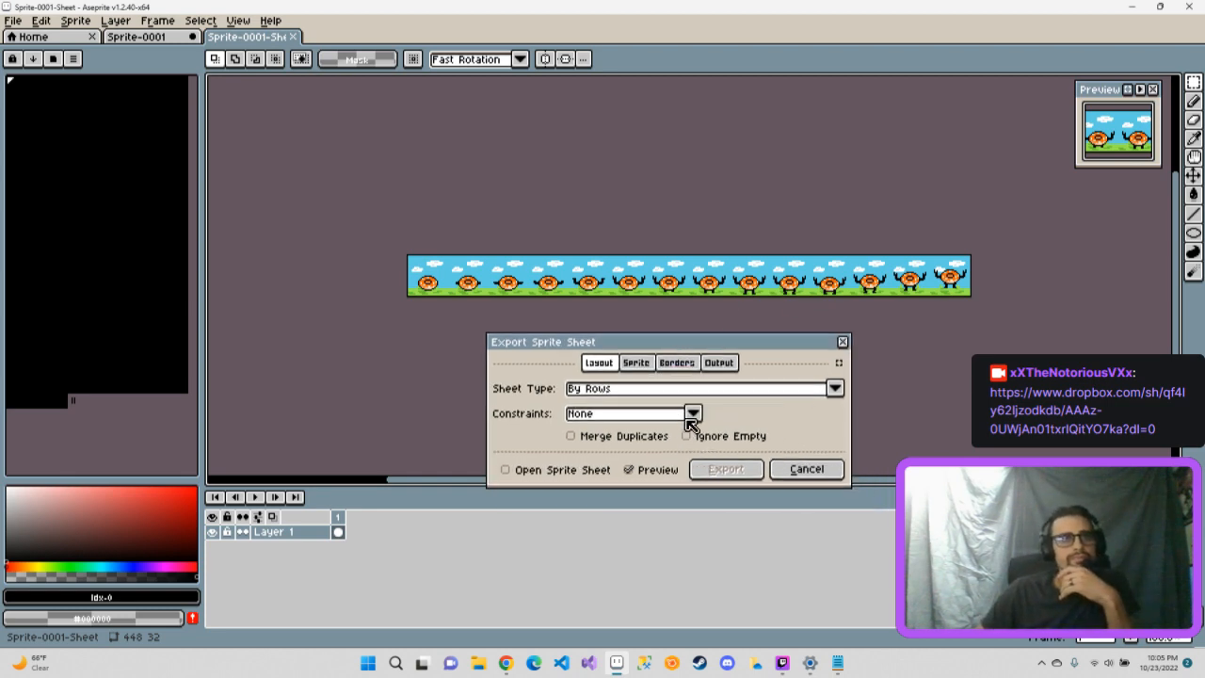
- Try the By Columns and Horizontal Strip sheet types in the preview, and set the sheet type back to By Rows
click(835, 389)
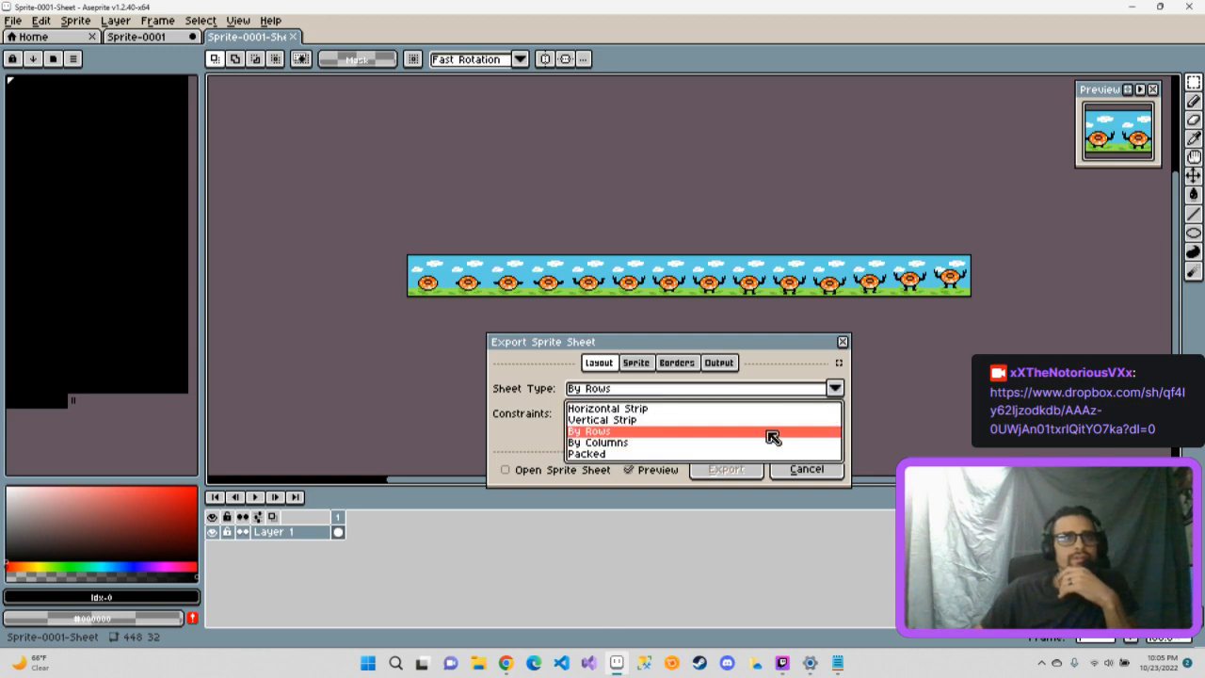
click(603, 443)
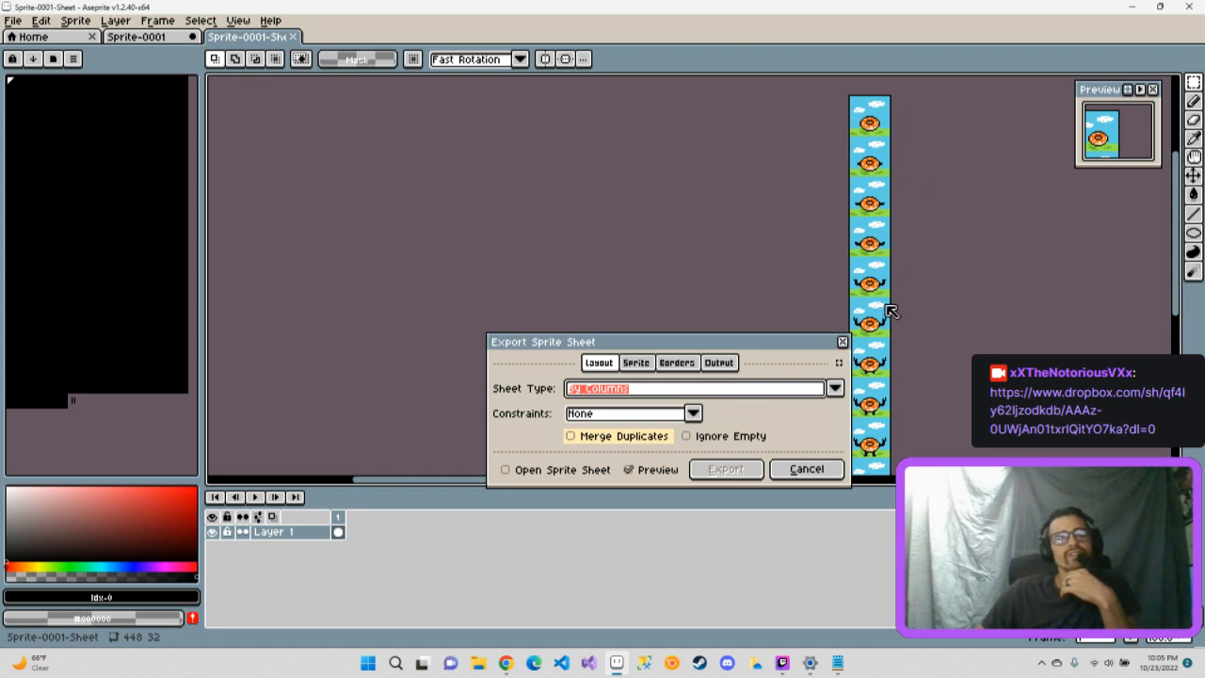
click(834, 389)
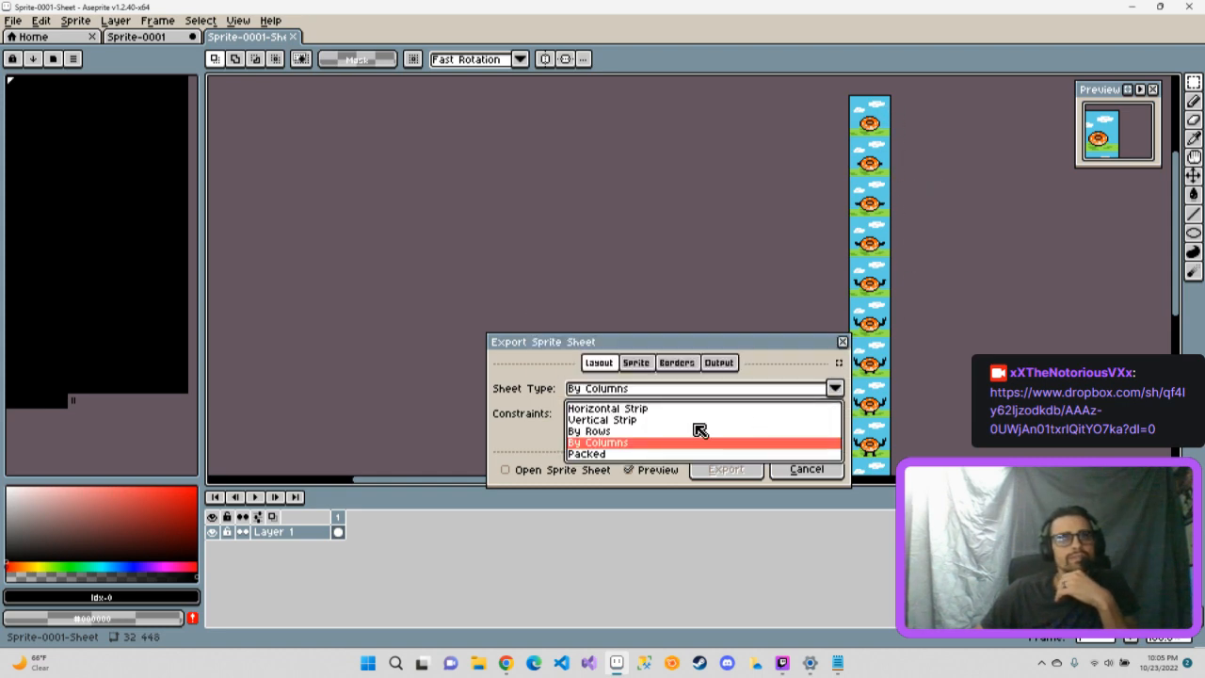
click(599, 408)
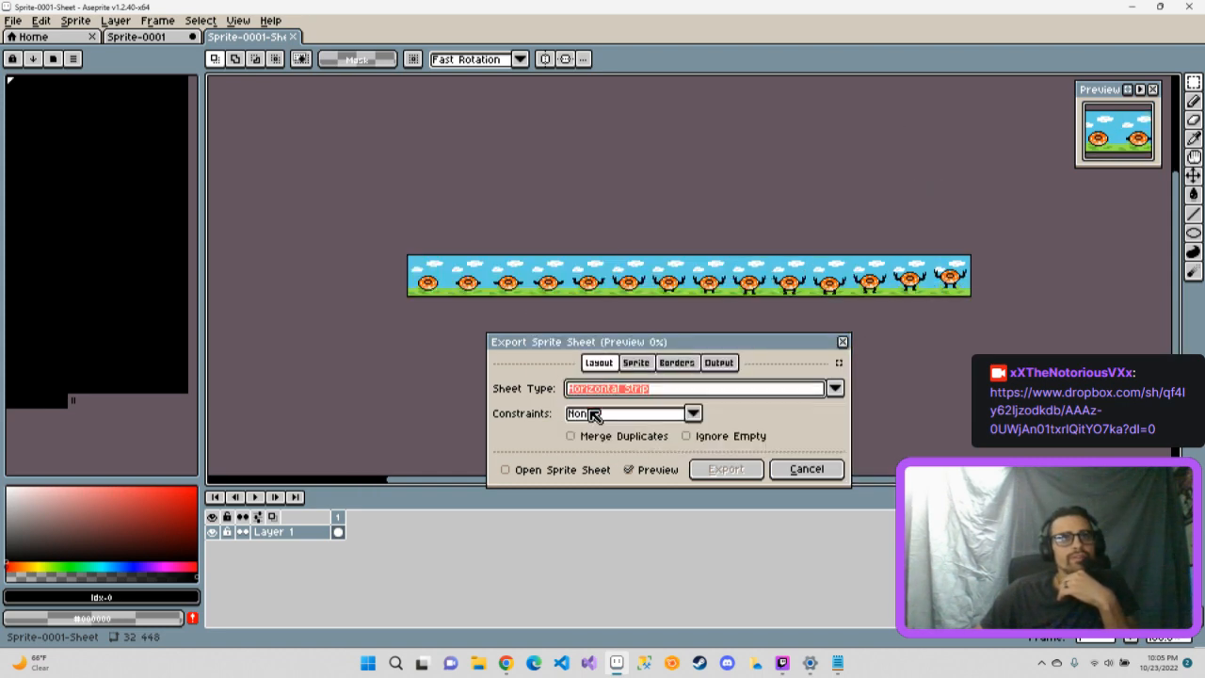
click(663, 389)
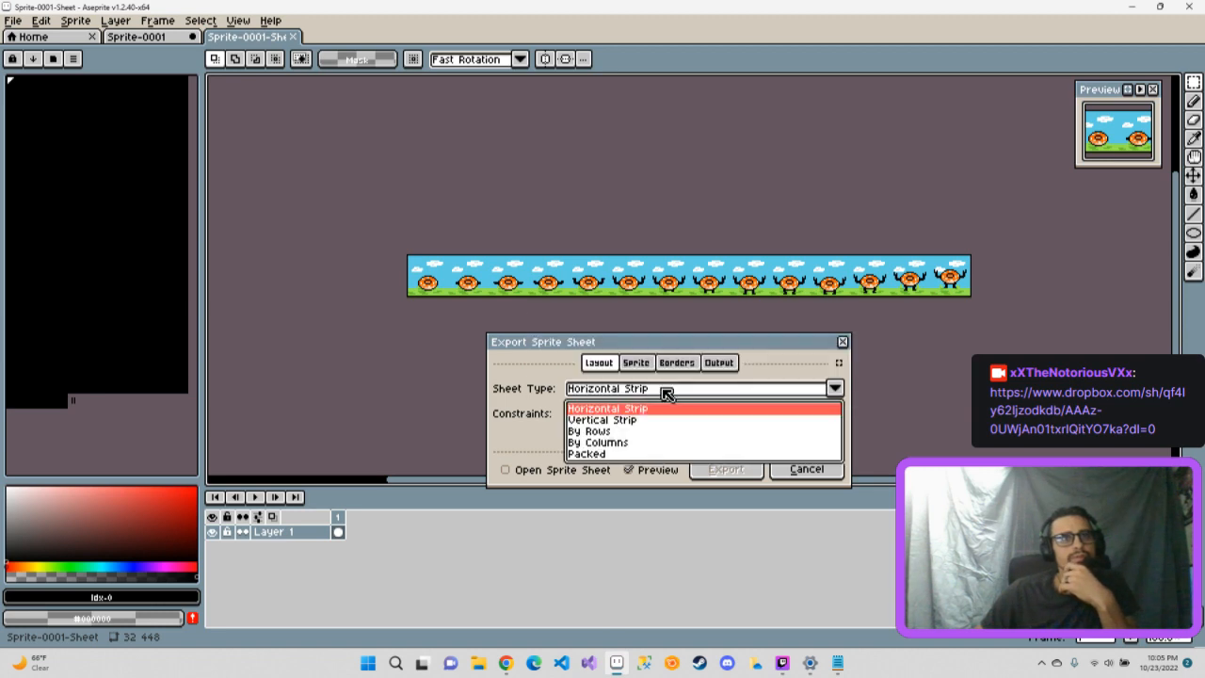
click(597, 433)
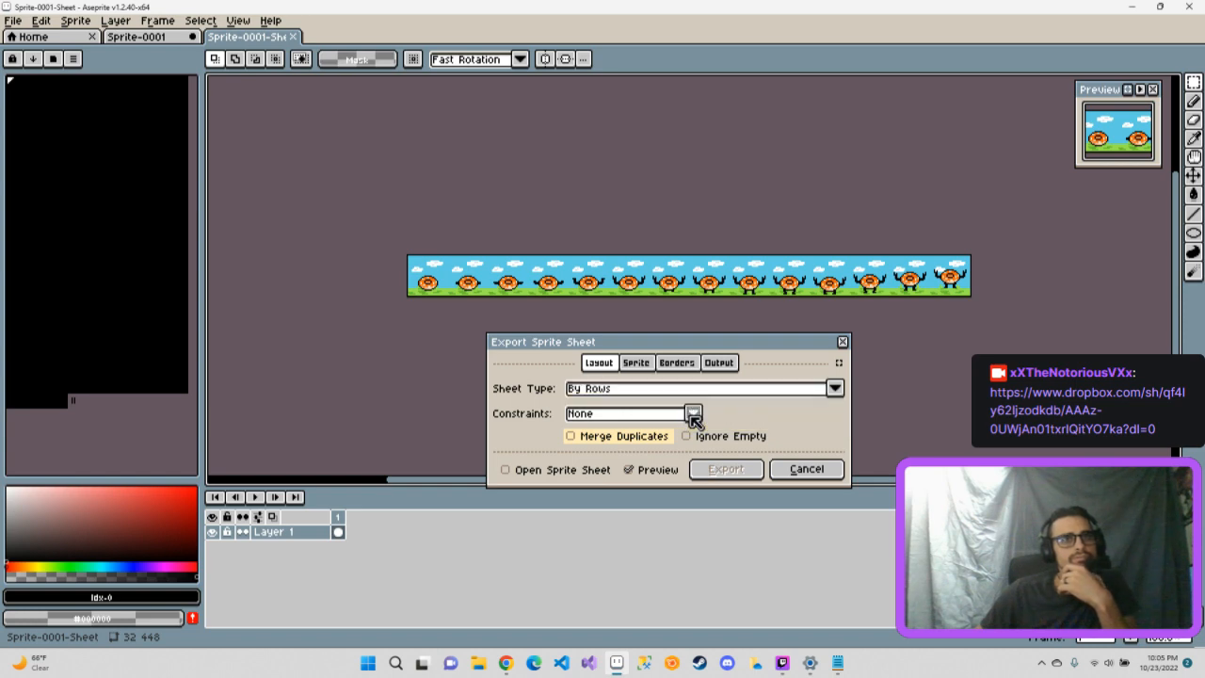
- Constrain the sprite sheet layout to a fixed number of 5 columns
click(694, 416)
click(629, 444)
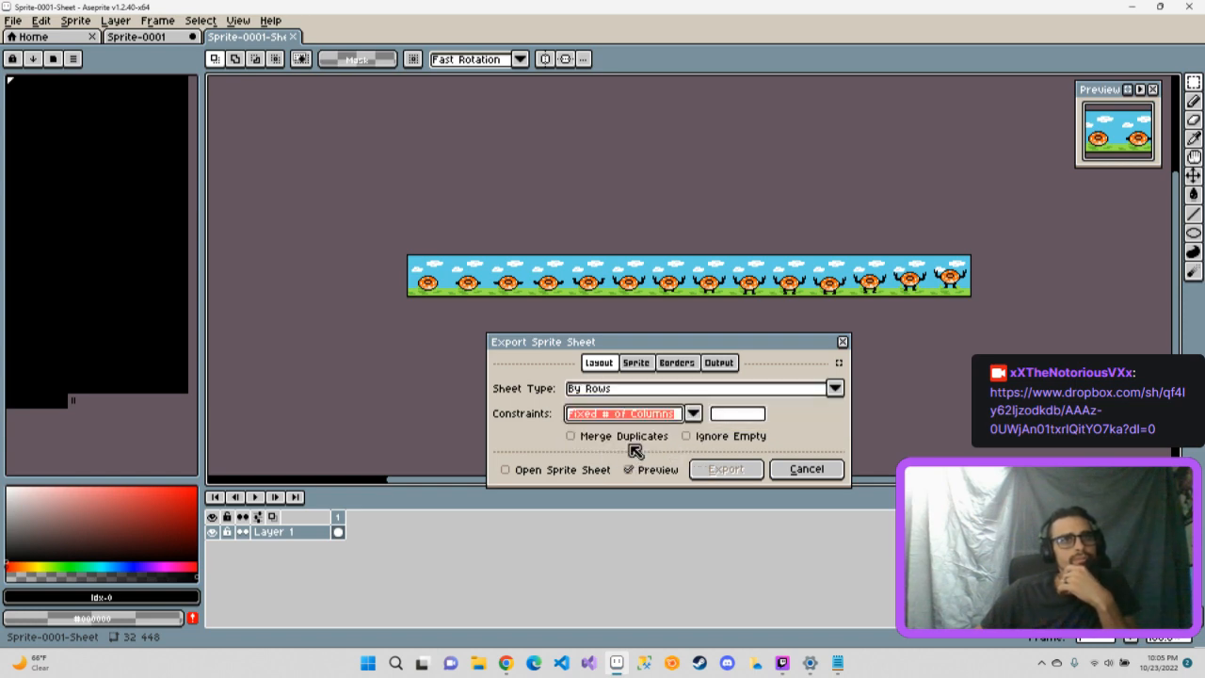
click(730, 416)
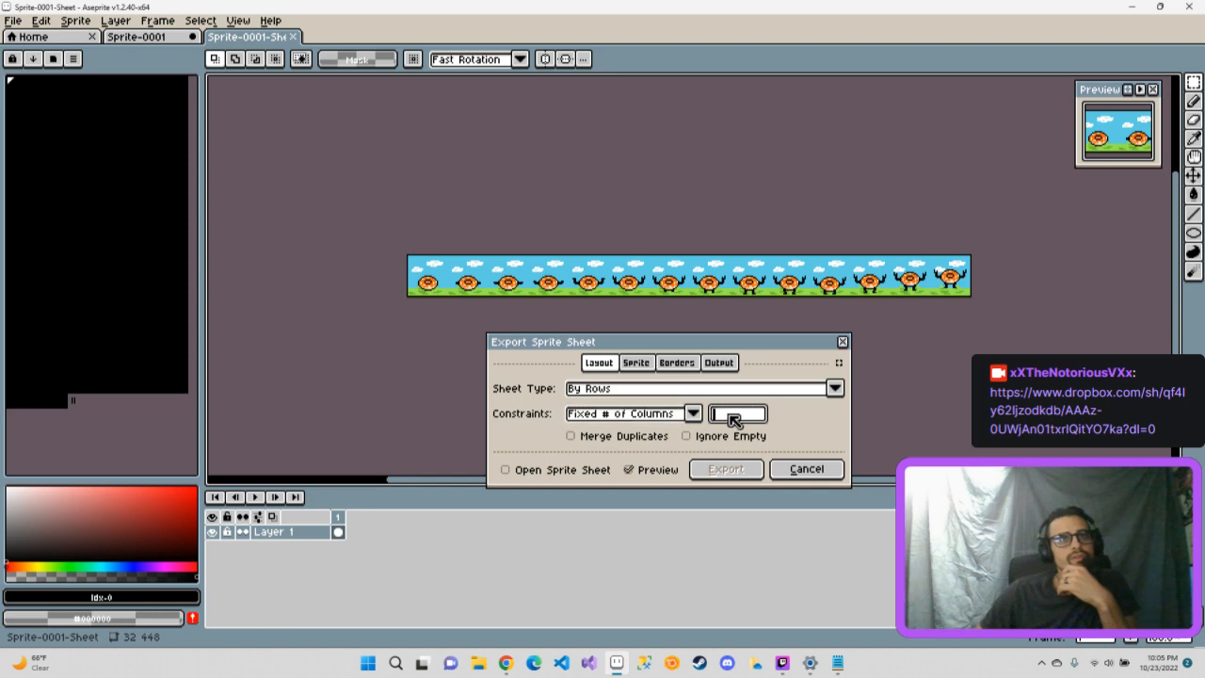
text(5)
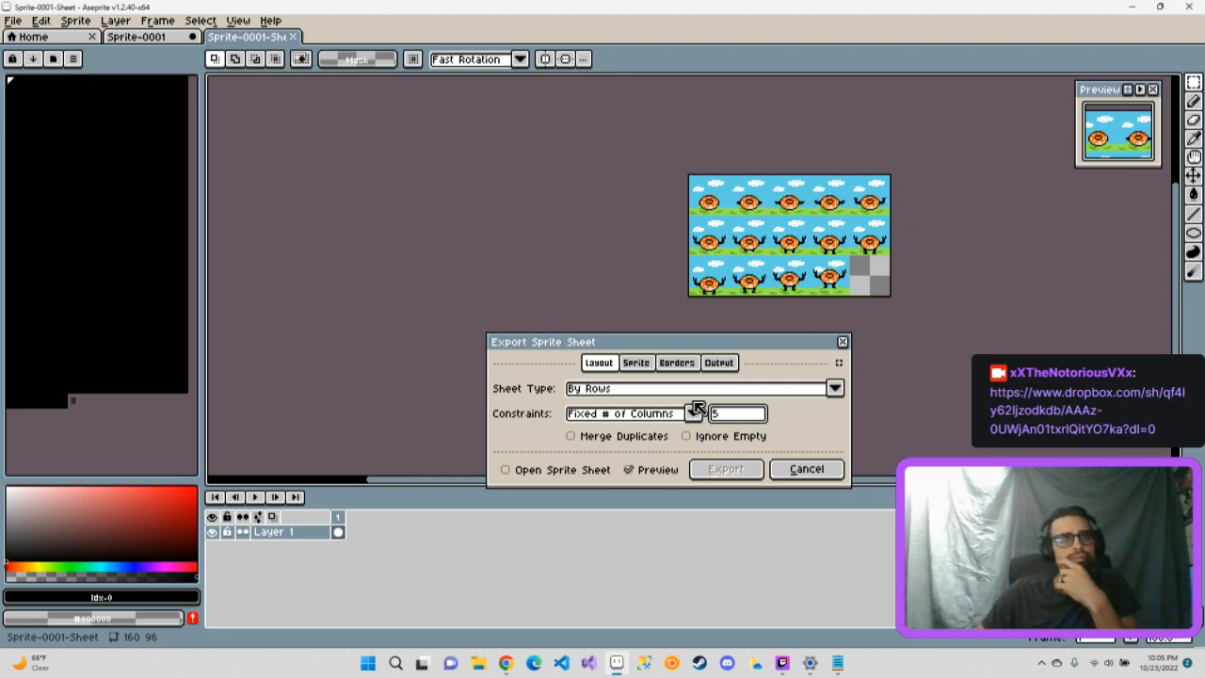
- Try exporting only the Donut layer, restore the layers setting to Visible layers, and return to the layout settings
click(638, 363)
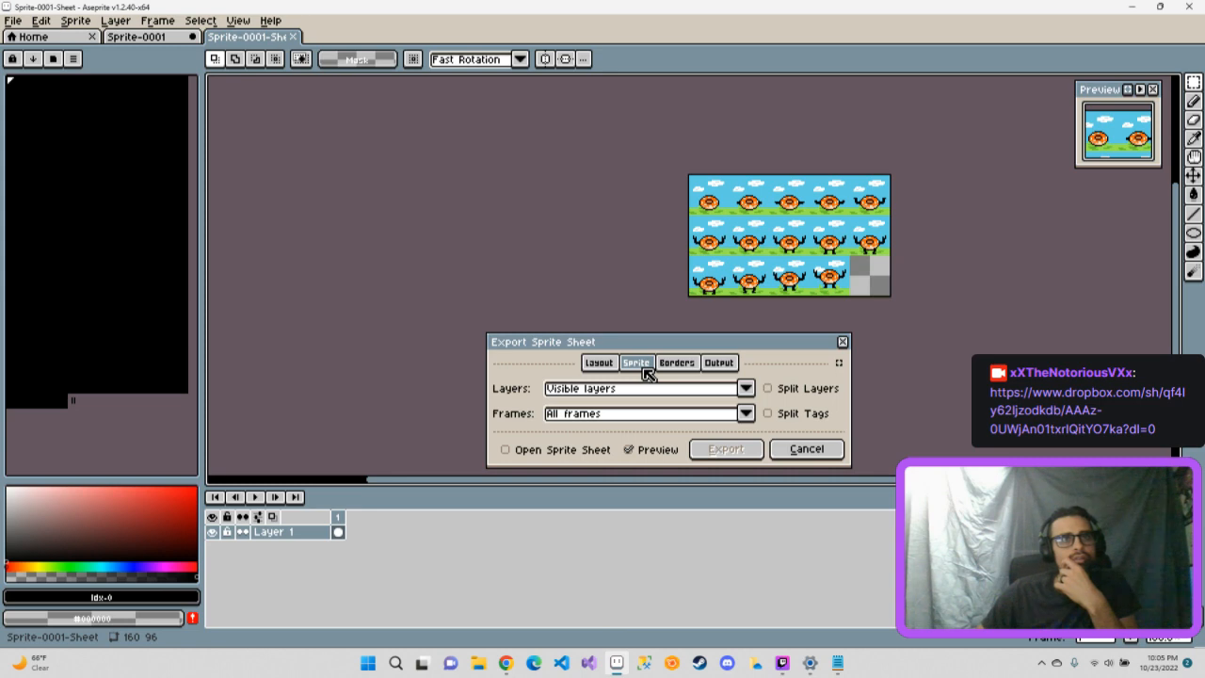
click(745, 389)
click(697, 431)
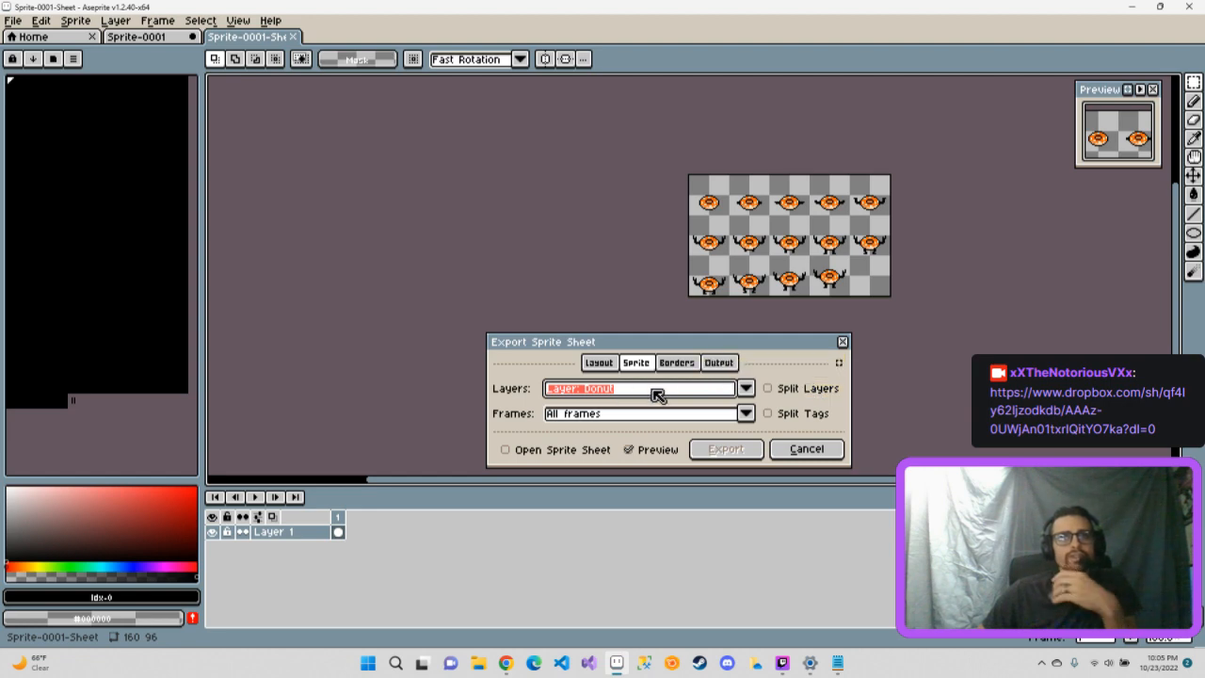
click(612, 364)
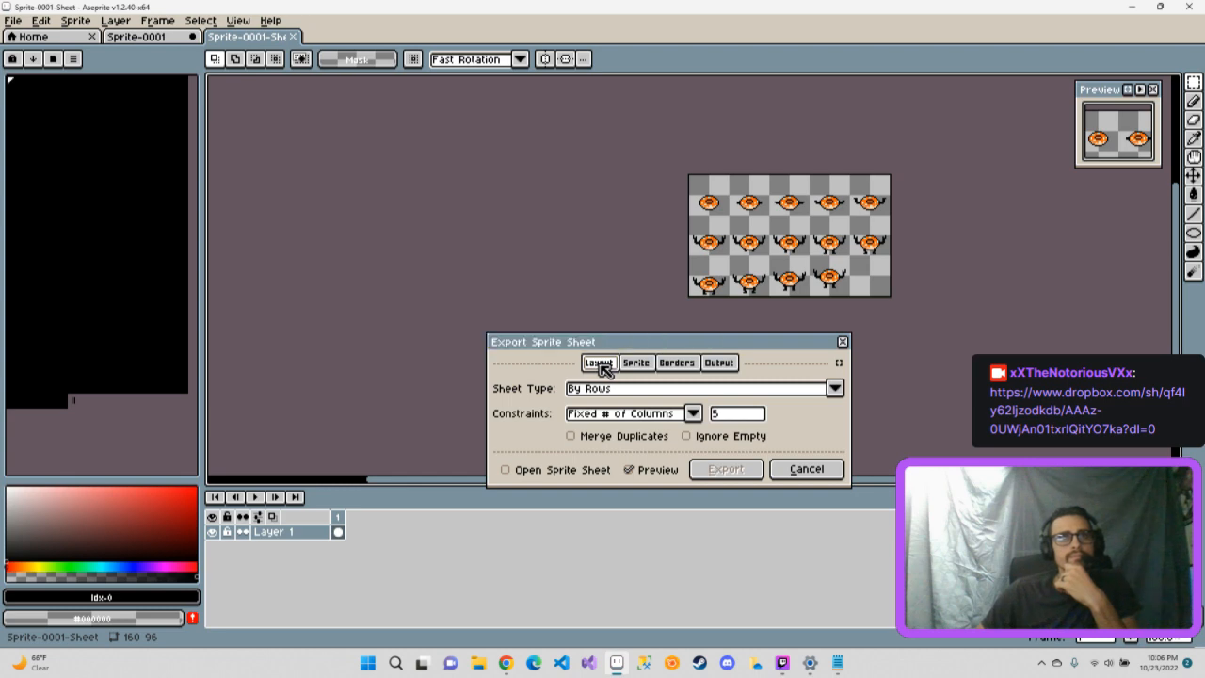
click(619, 389)
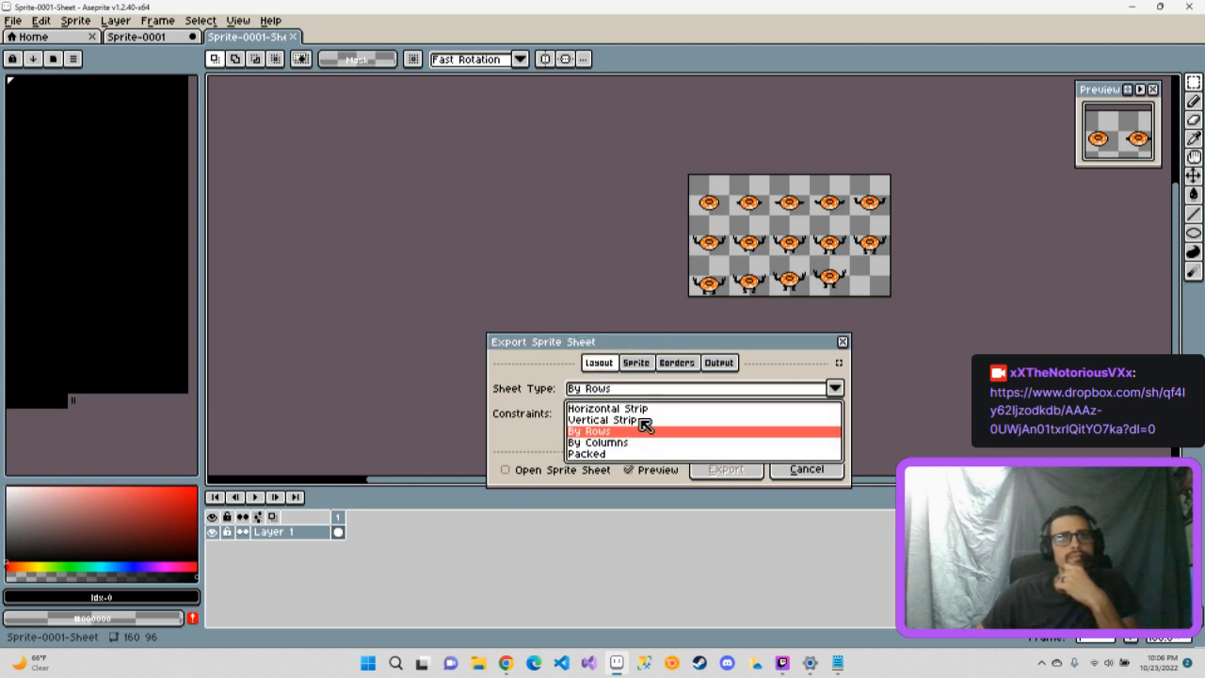
click(636, 363)
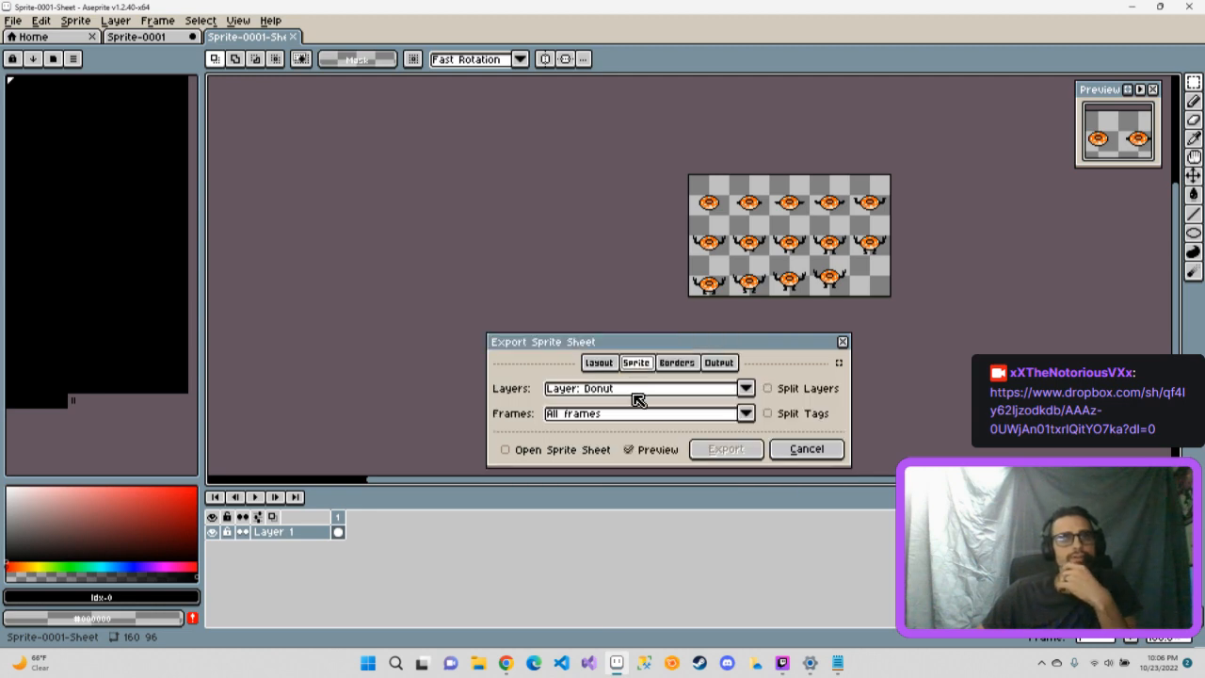
click(637, 397)
click(602, 409)
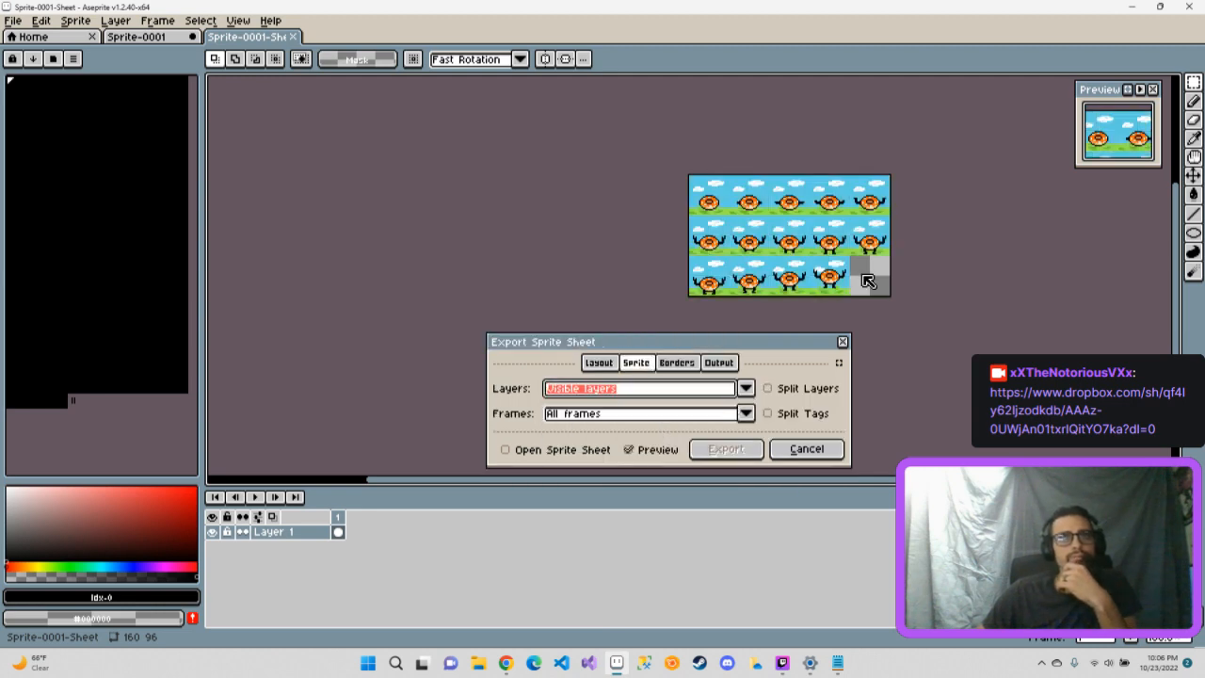
click(599, 364)
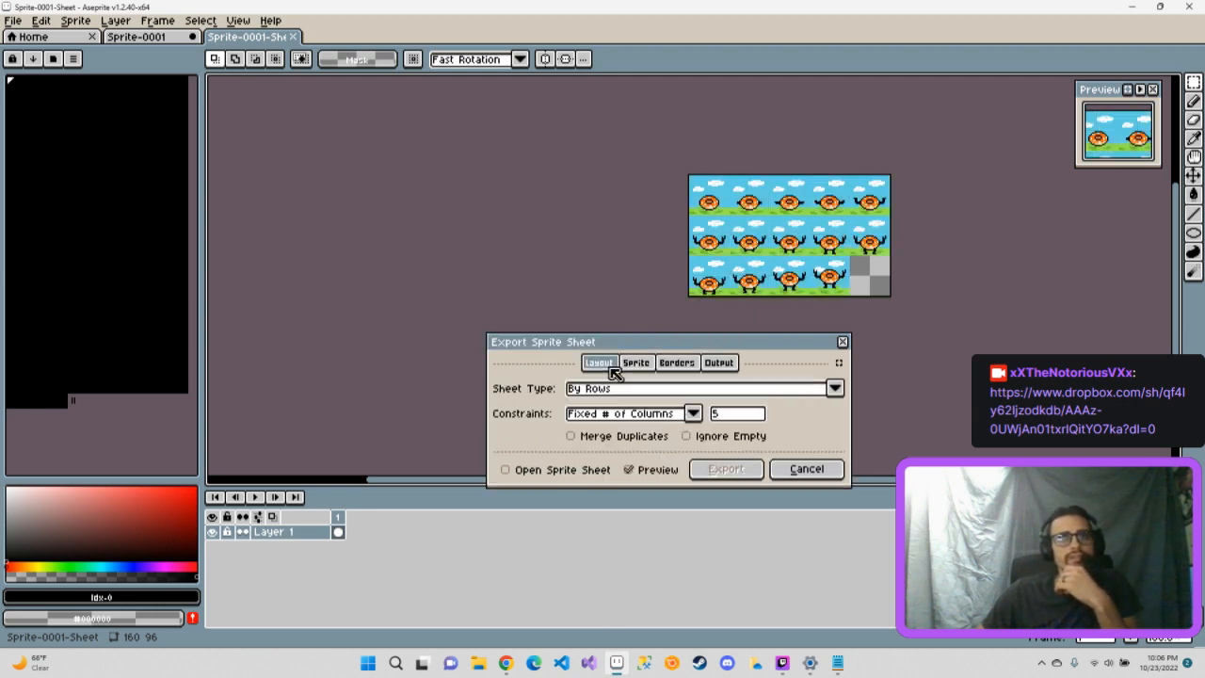
- Try the Fixed Width constraint on the sprite sheet layout, and set the constraints to None
click(693, 413)
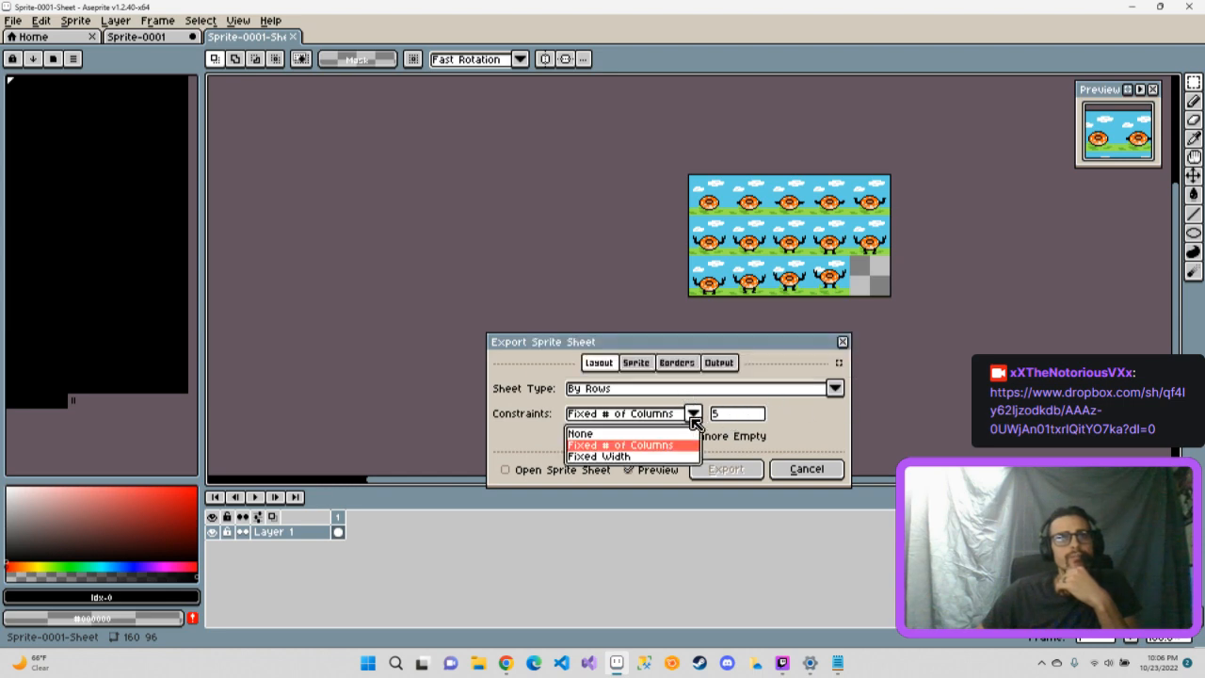
click(630, 458)
click(693, 414)
click(584, 432)
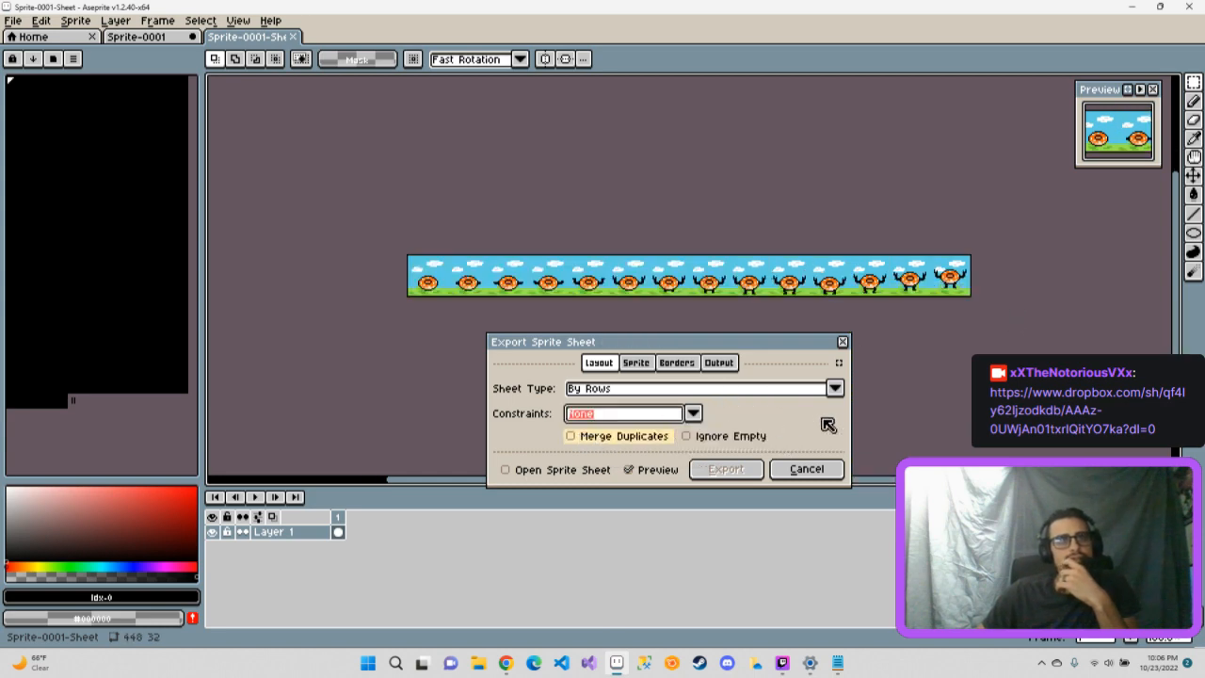
click(573, 437)
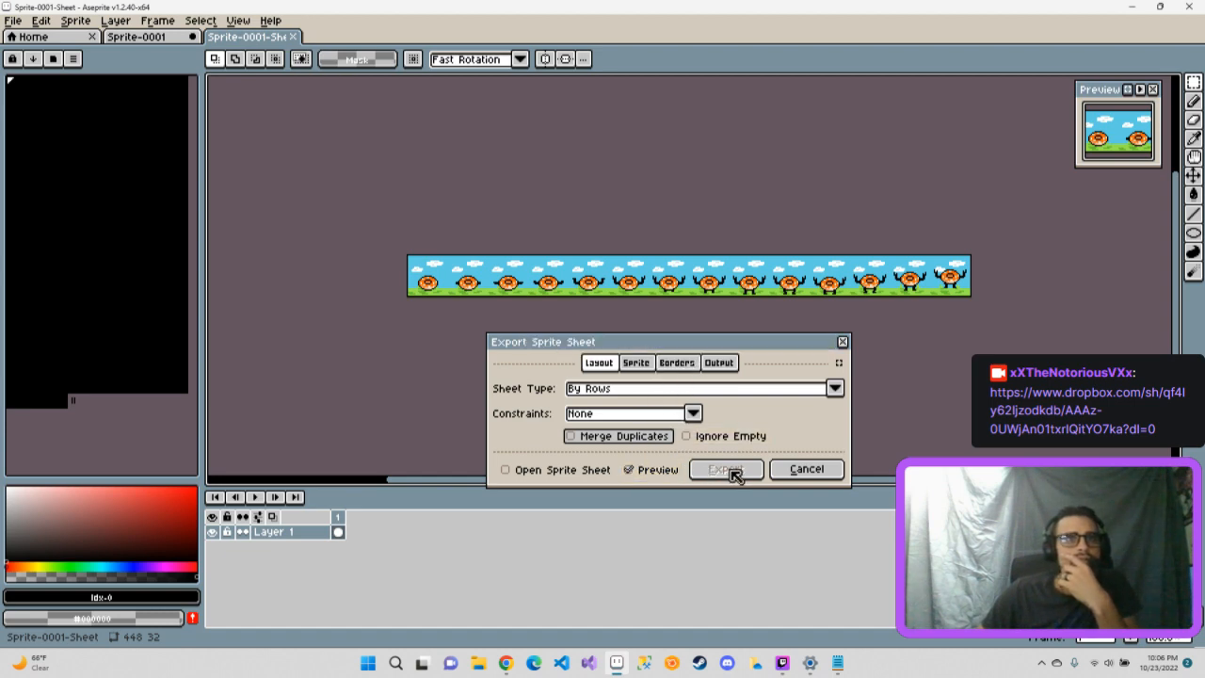
- Enable Open Sprite Sheet and export all frames of the visible layers as a By Rows sheet
click(649, 365)
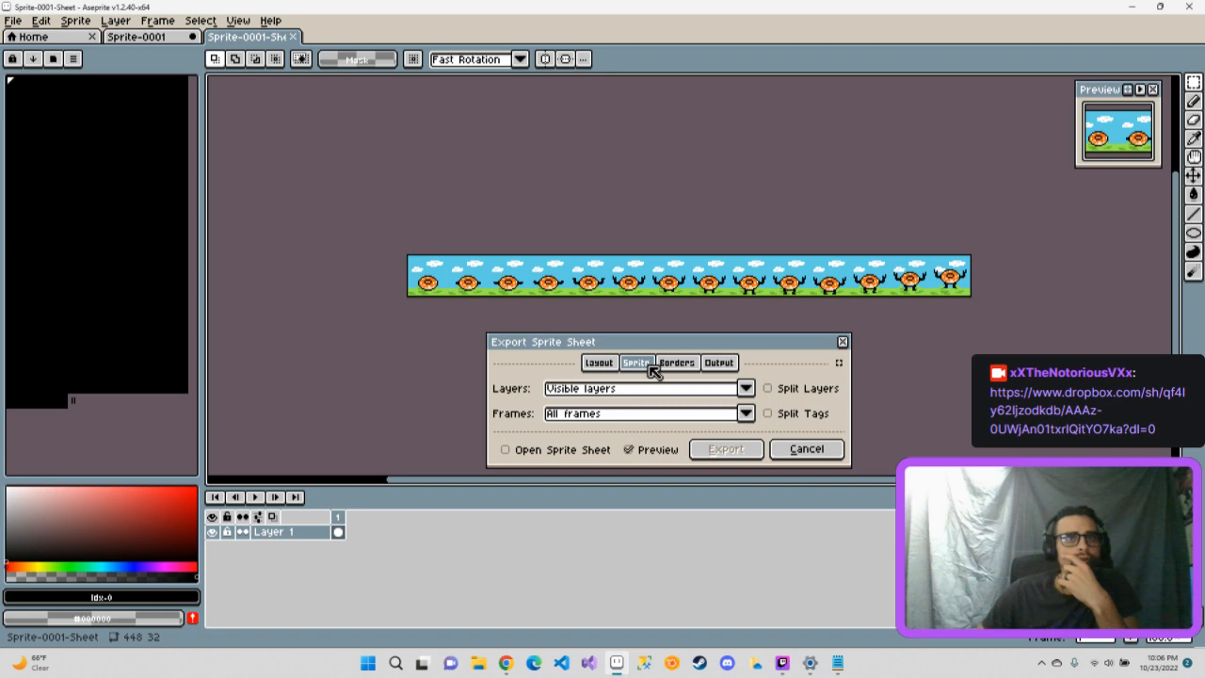
click(506, 450)
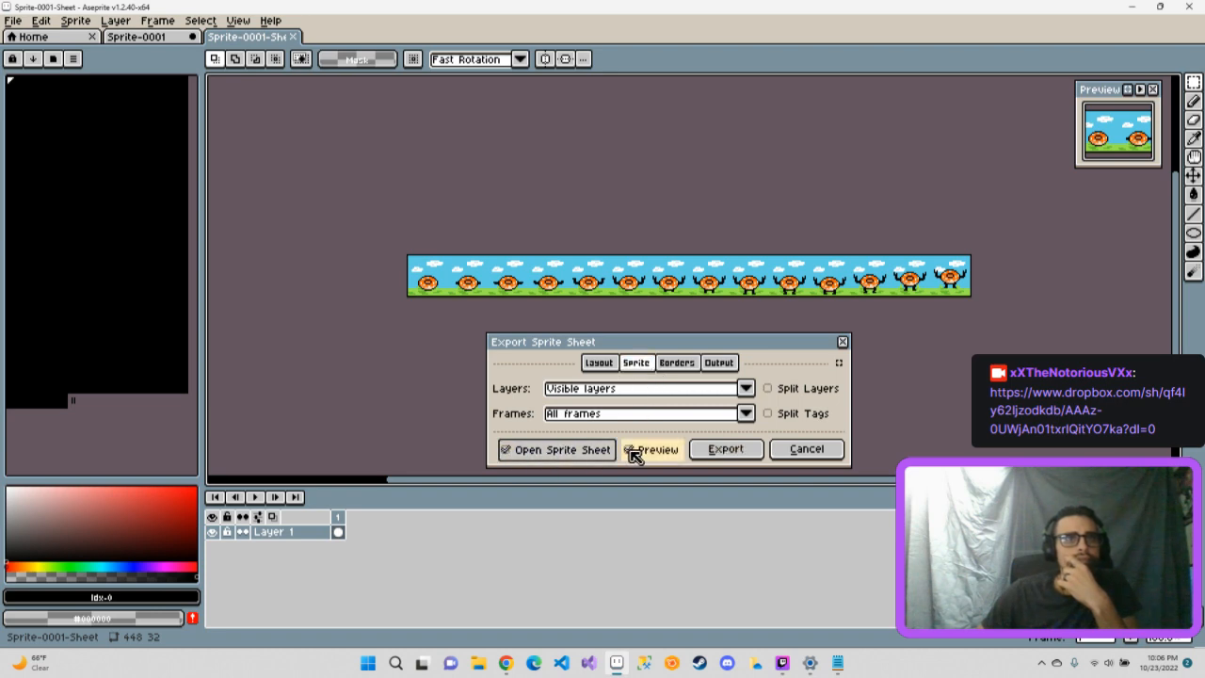
click(601, 363)
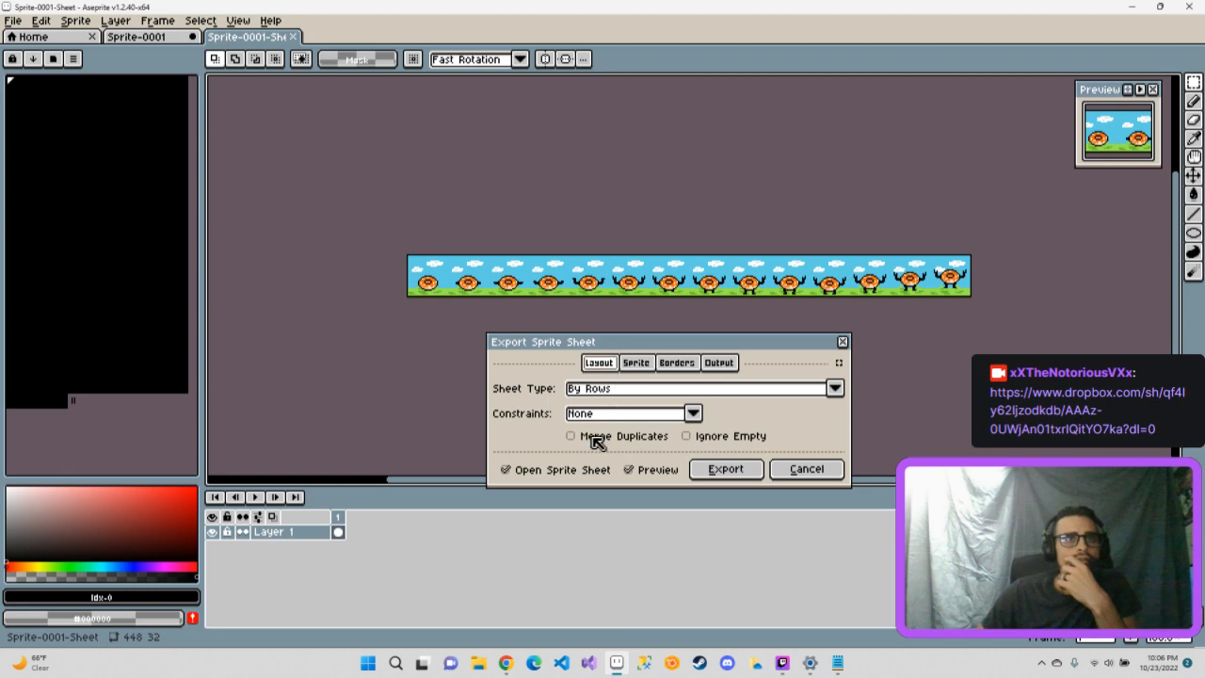
click(713, 467)
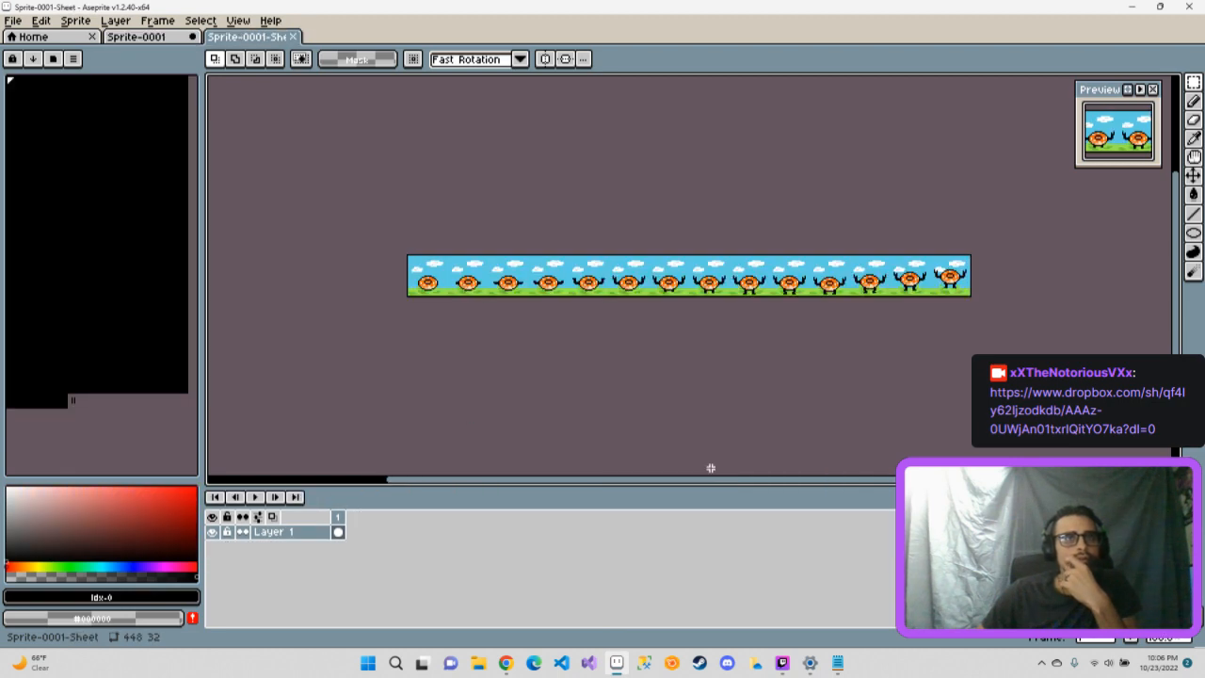
- Save the exported sheet in the Tutorials folder as DonutAnimTutorial with the aseprite file type
click(13, 21)
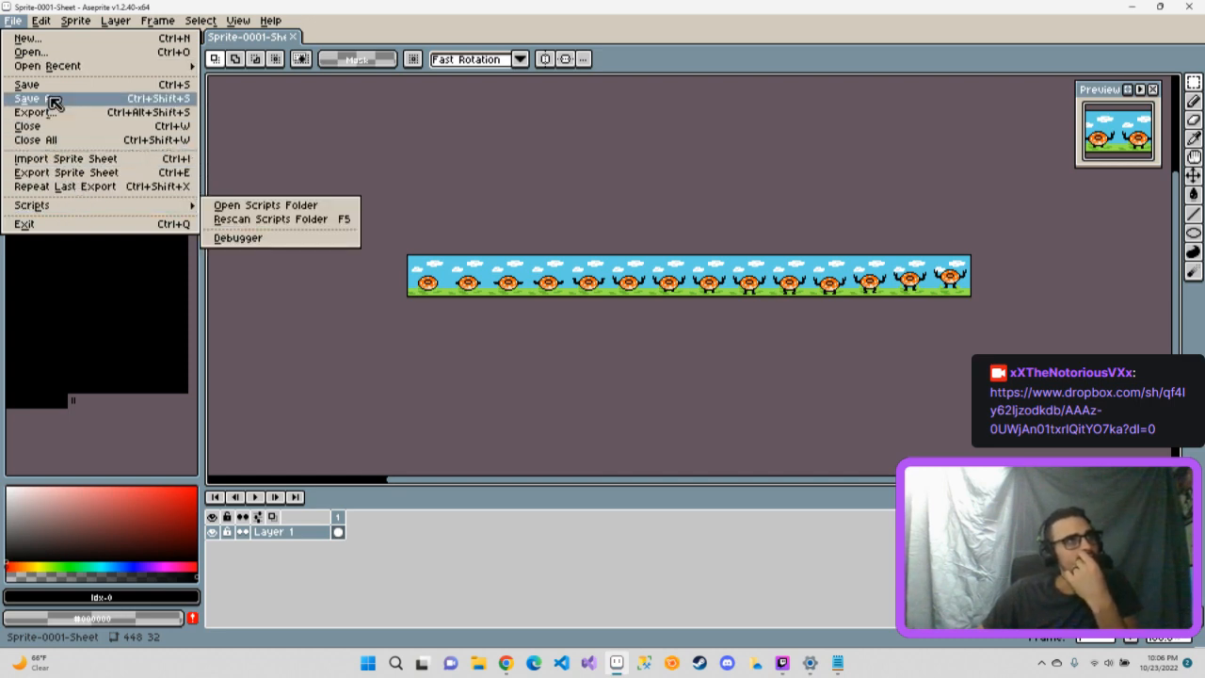
click(53, 101)
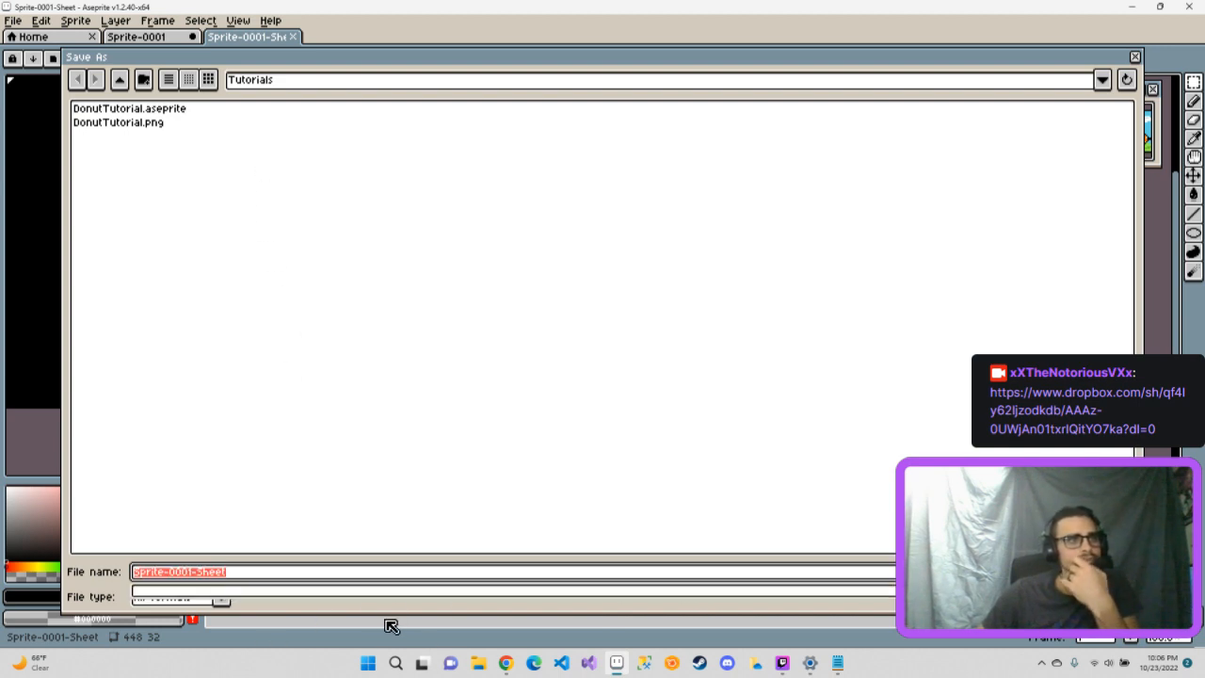
drag(248, 571, 106, 564)
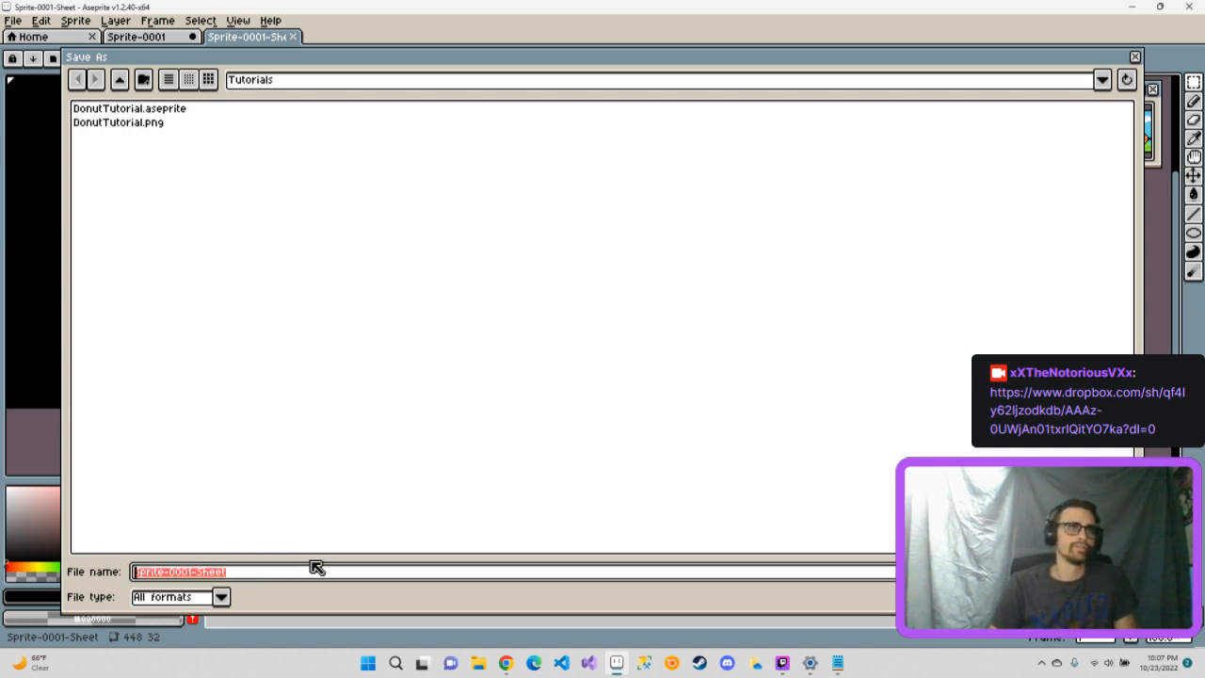
text(Do)
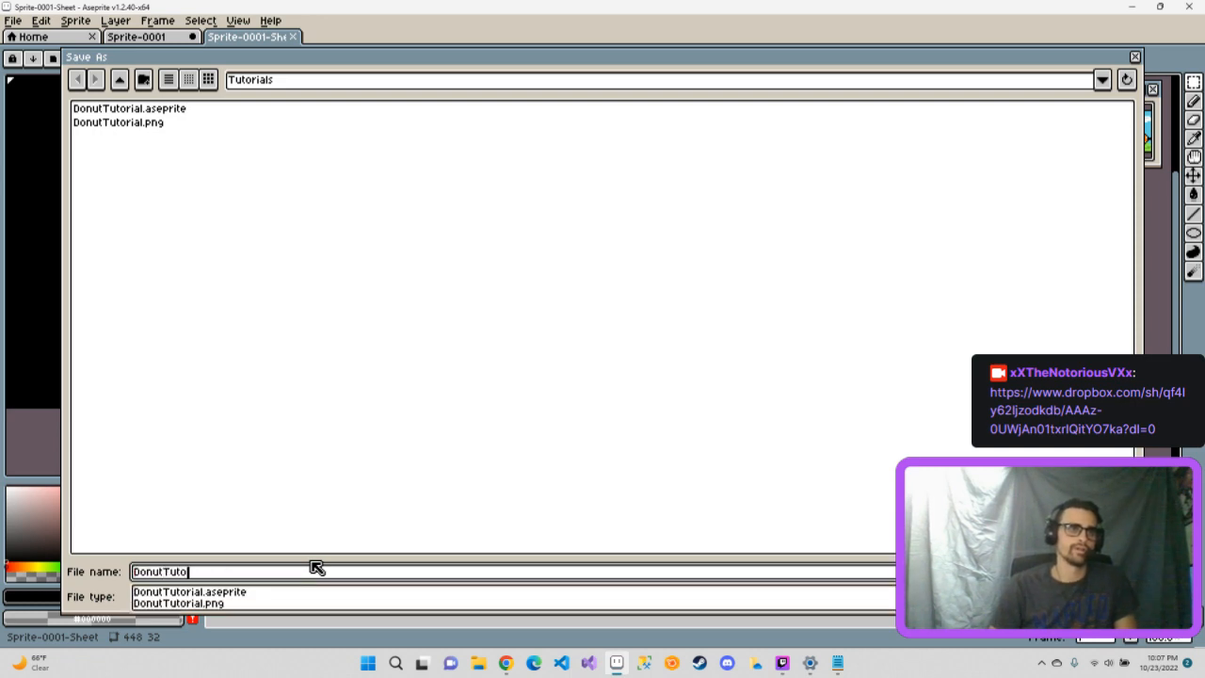
text(nutAnim)
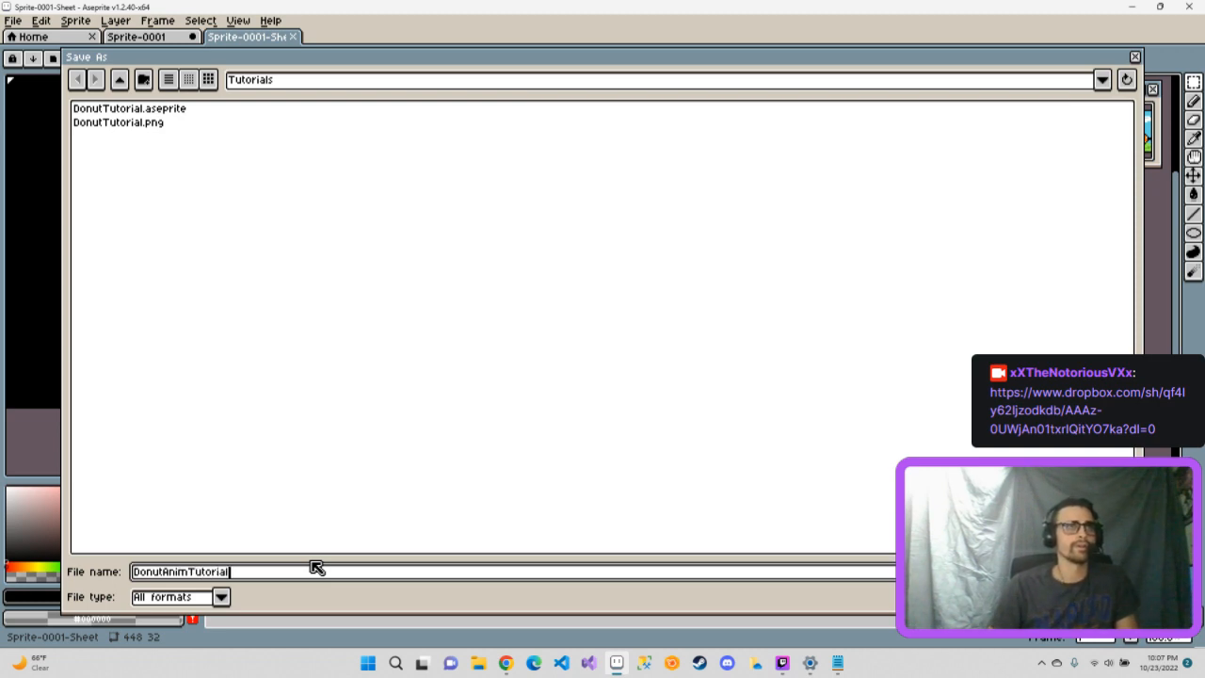
click(226, 597)
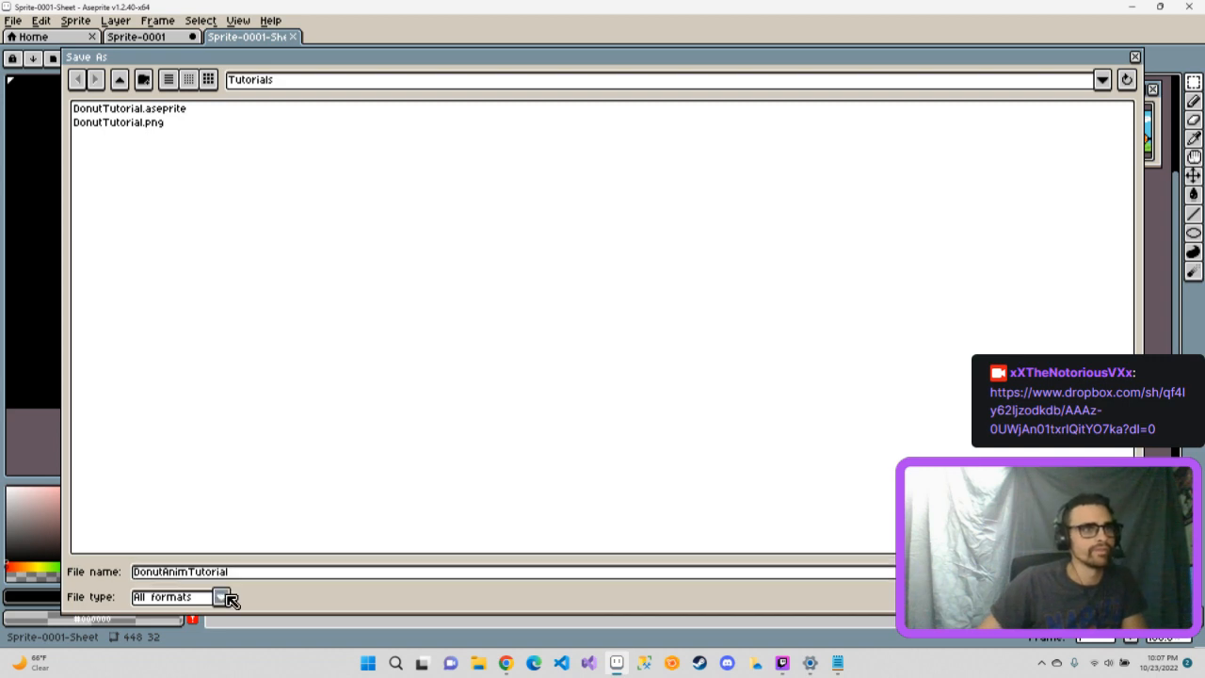
click(172, 408)
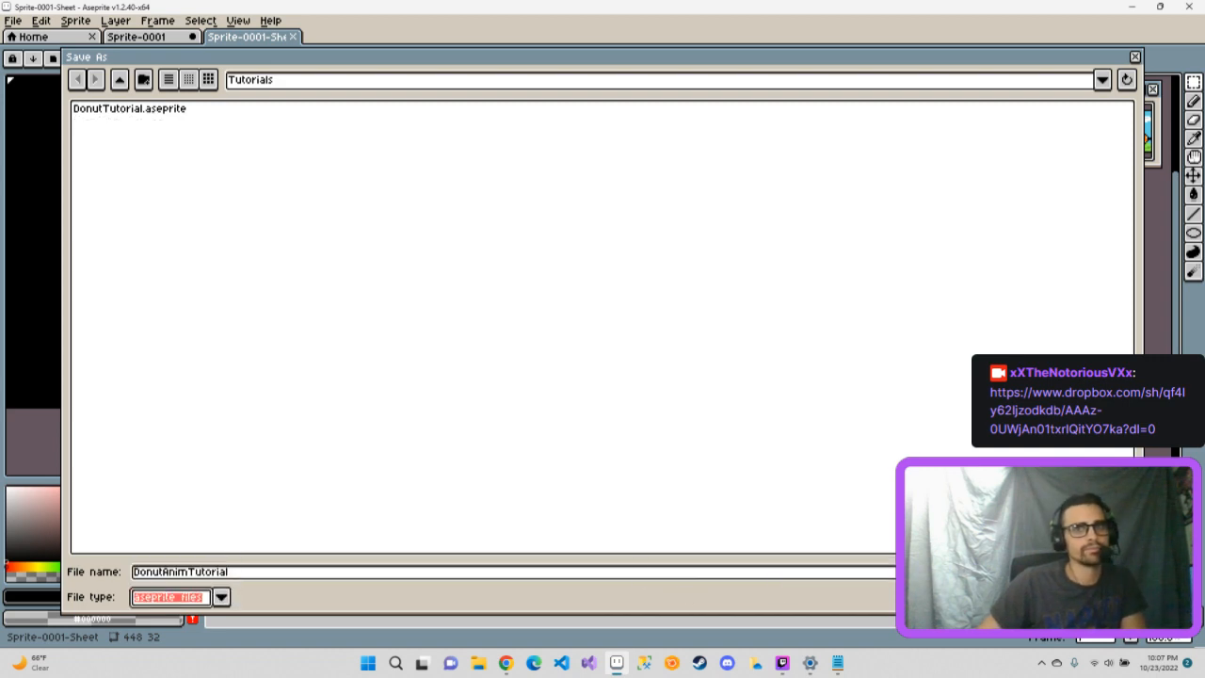
key(Return)
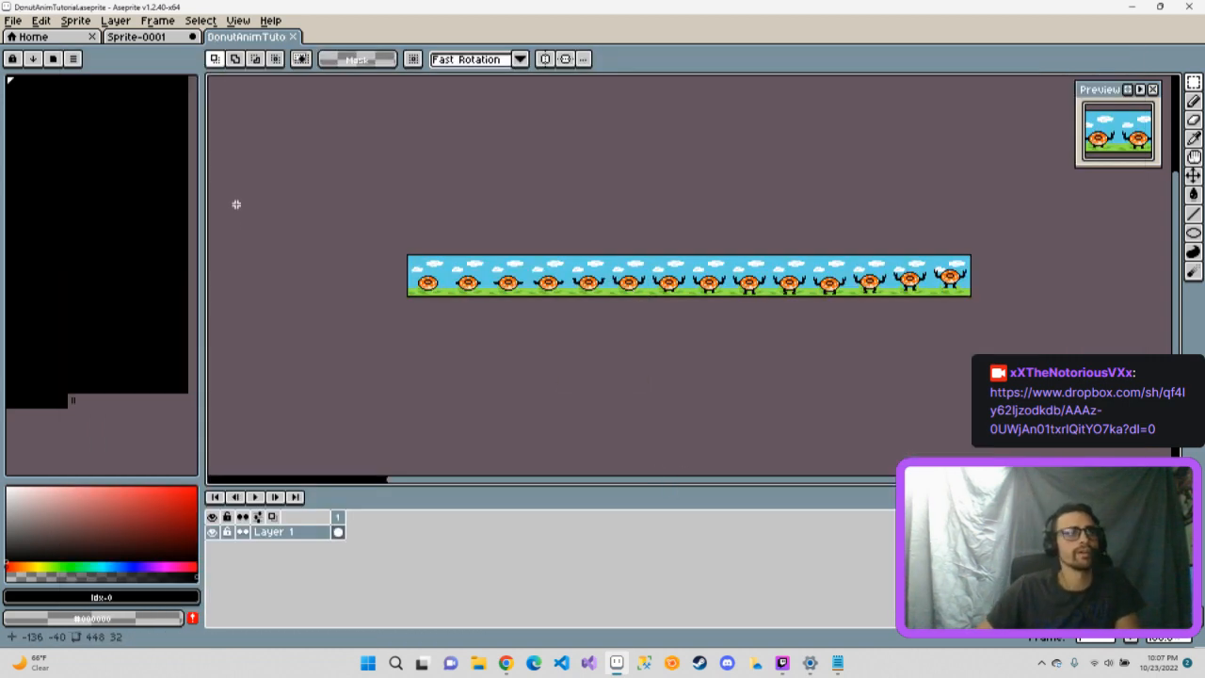
- Glance at the Sprite-0001 animation, and open the Sprites > Tutorials folder from the desktop to check the saved files
click(140, 40)
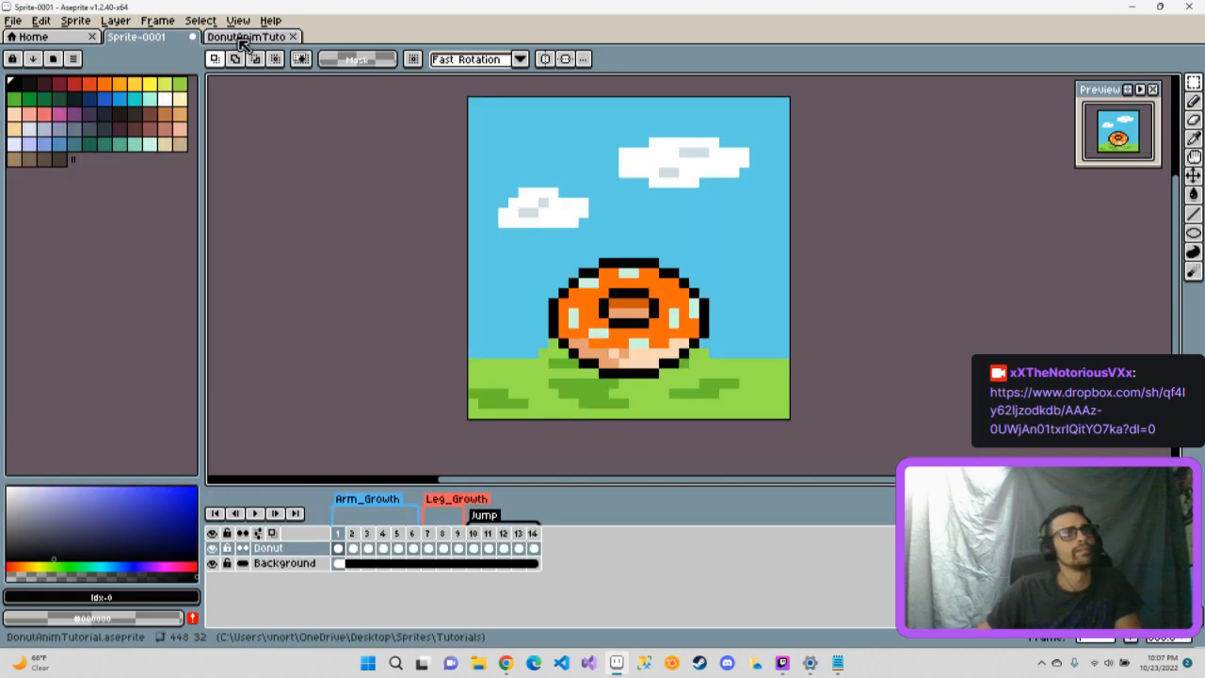
click(242, 38)
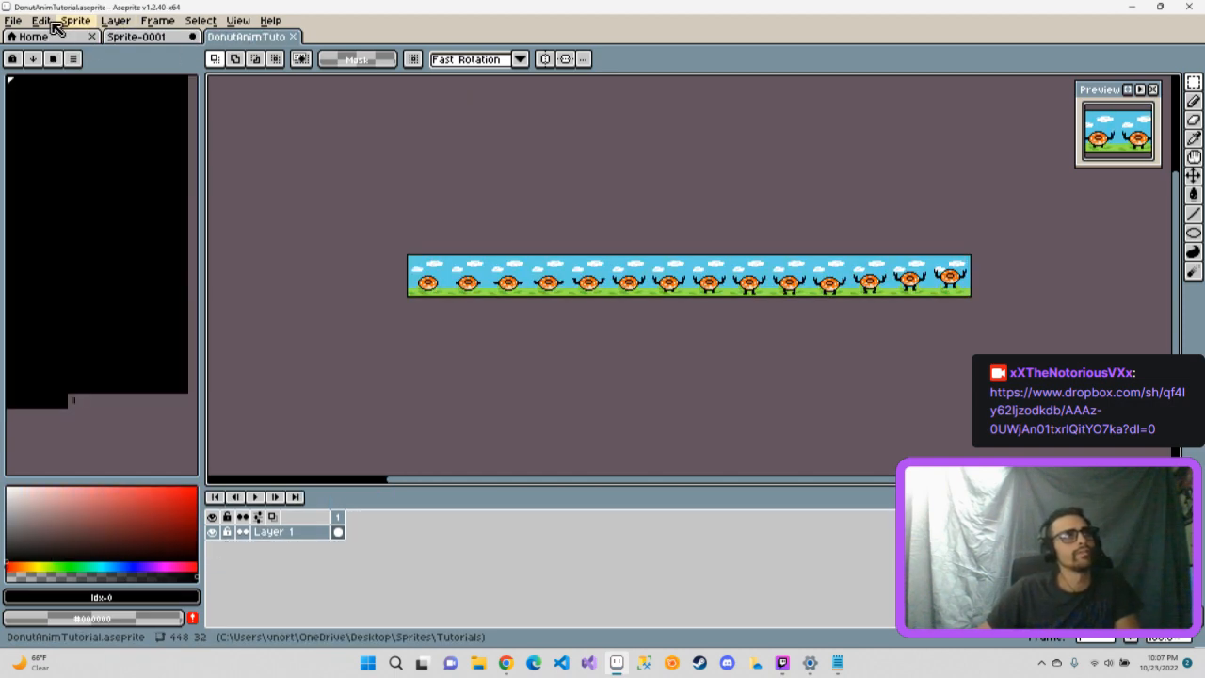
click(13, 20)
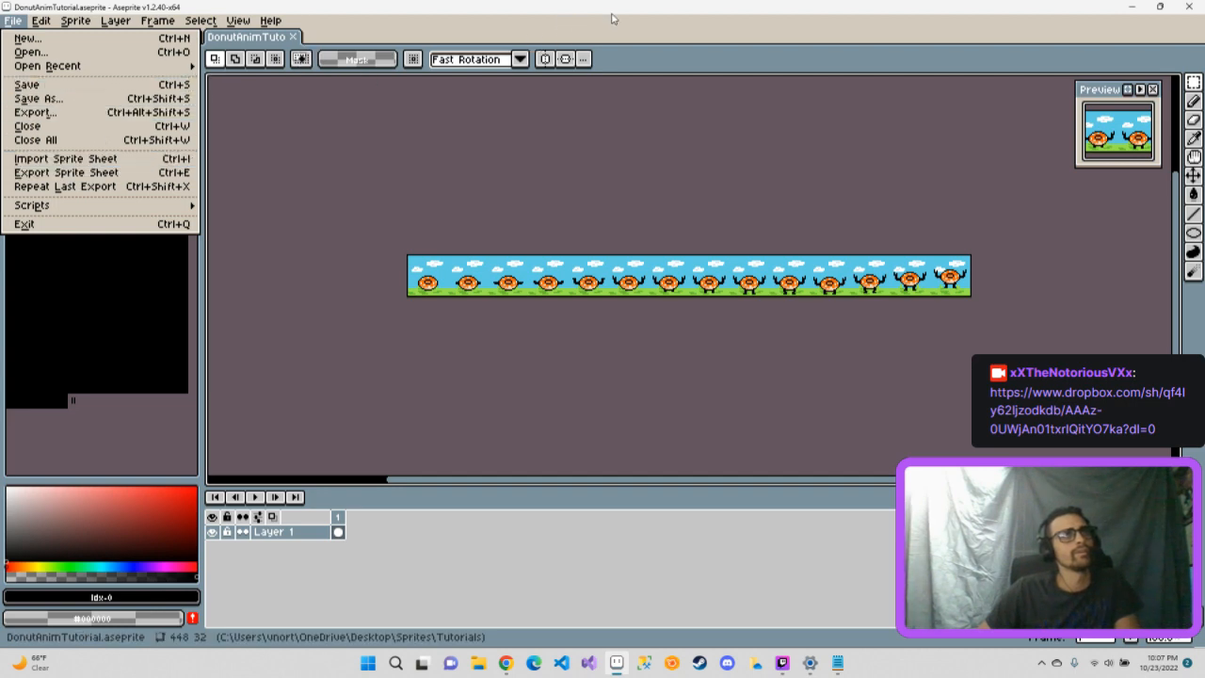
click(1141, 10)
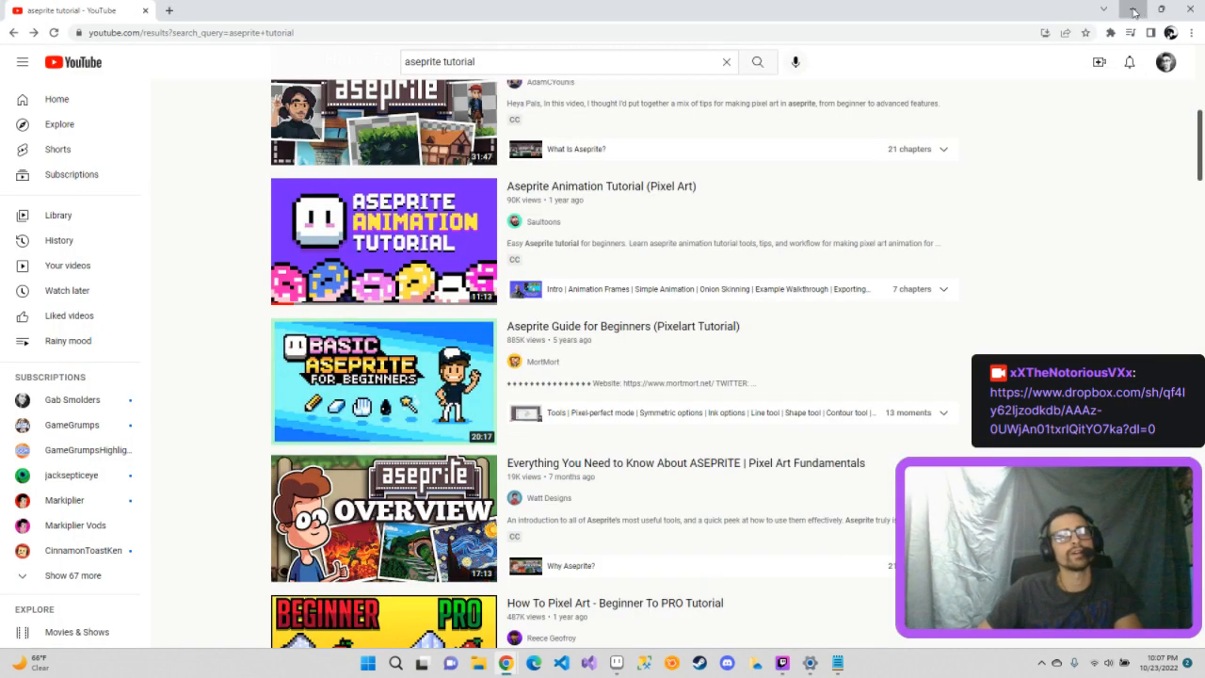
click(1135, 11)
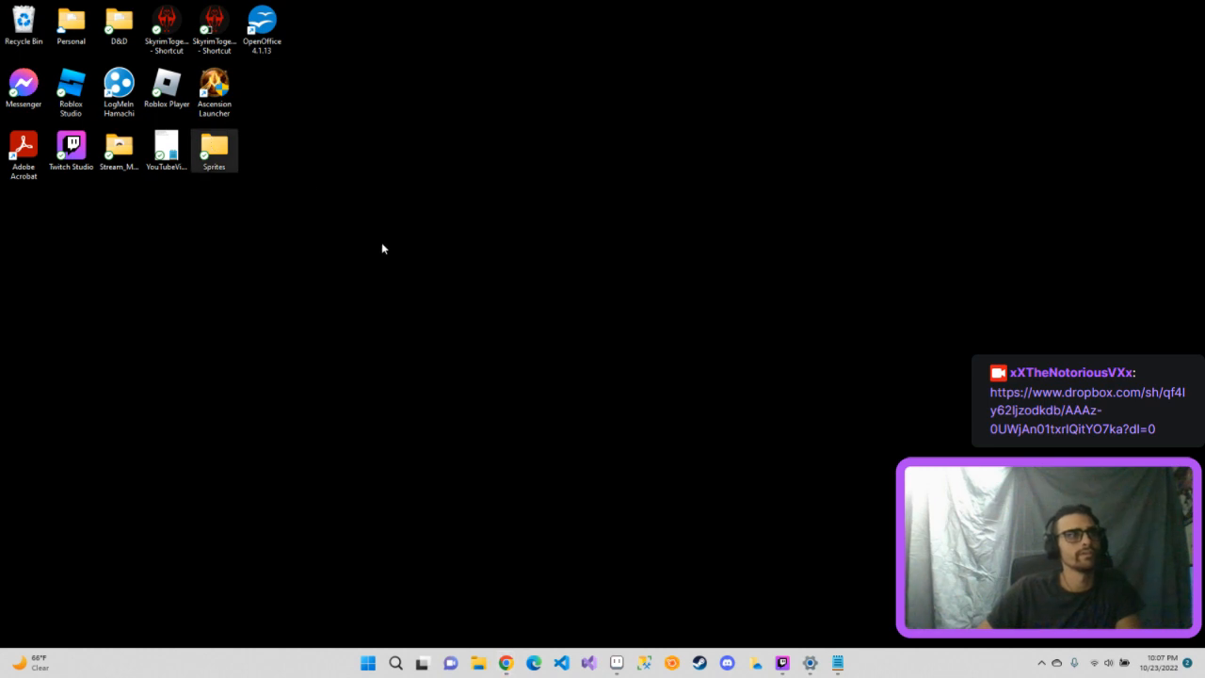
click(450, 277)
double_click(214, 146)
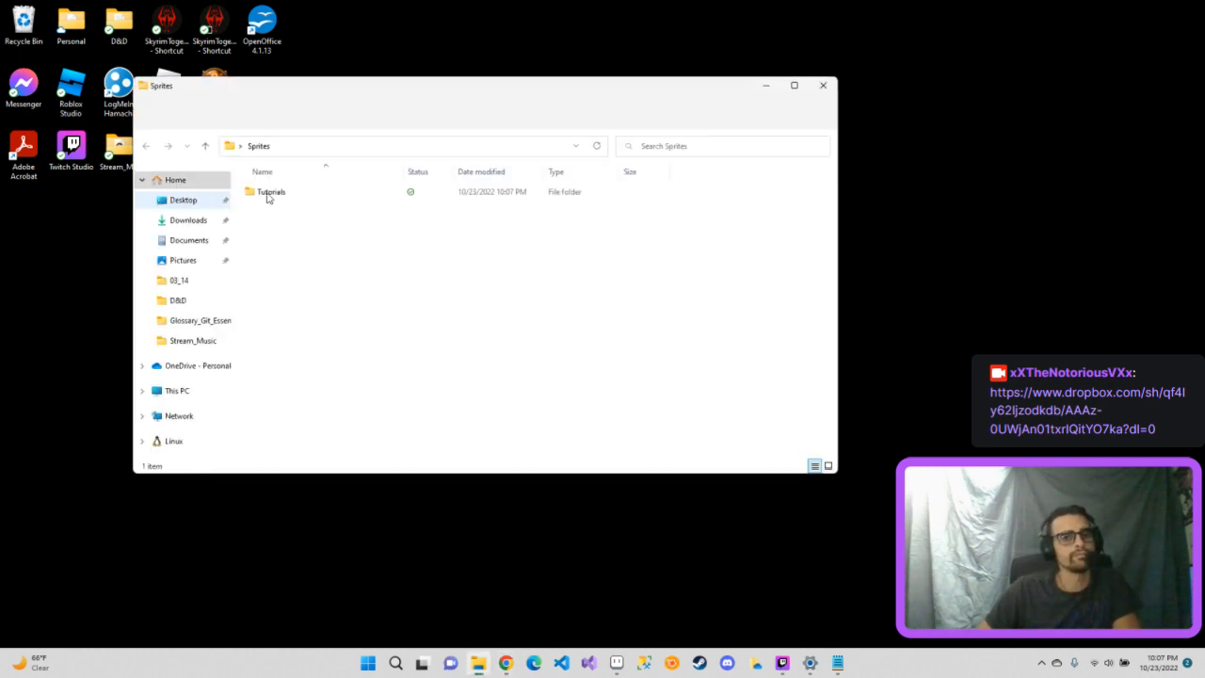
double_click(279, 198)
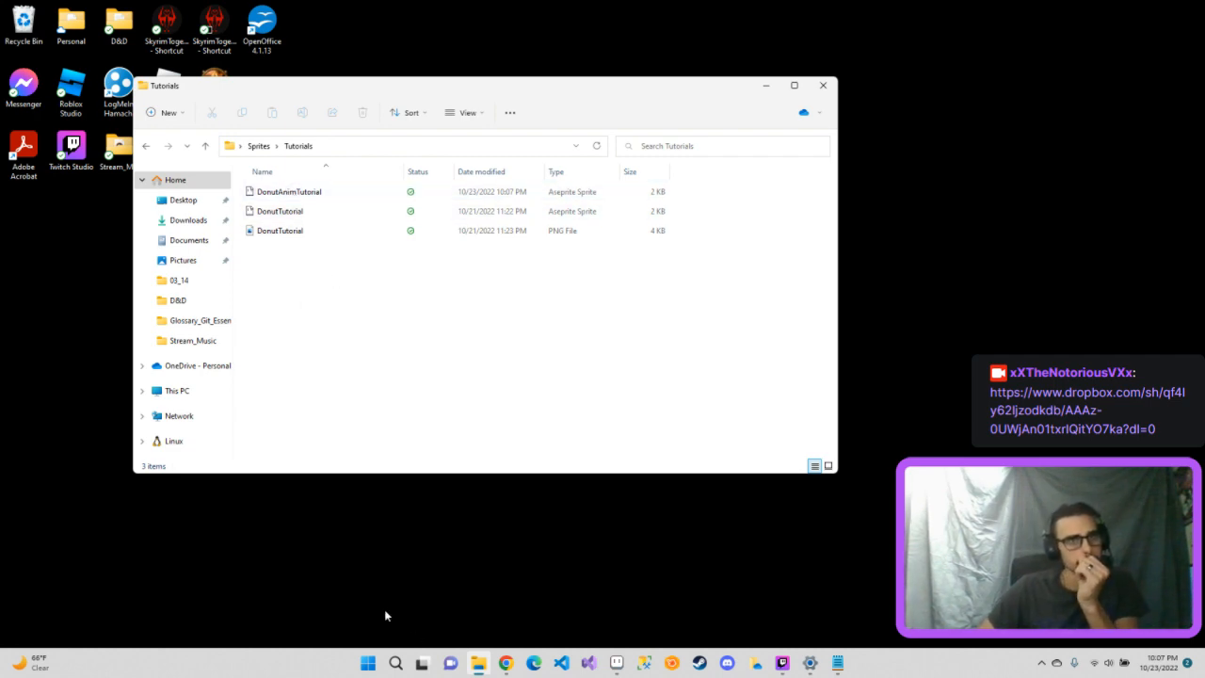
- Switch back to Aseprite, open the sprite sheet export settings for DonutAnimTutorial, and review the output and border options
click(618, 663)
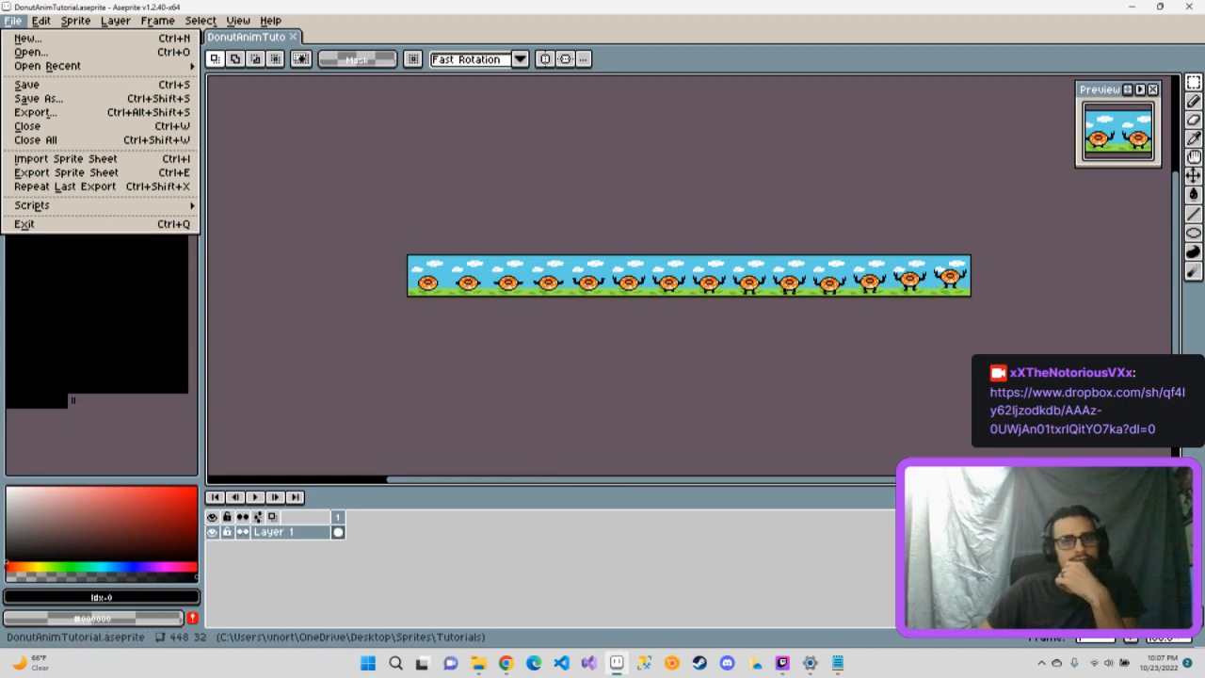
click(86, 173)
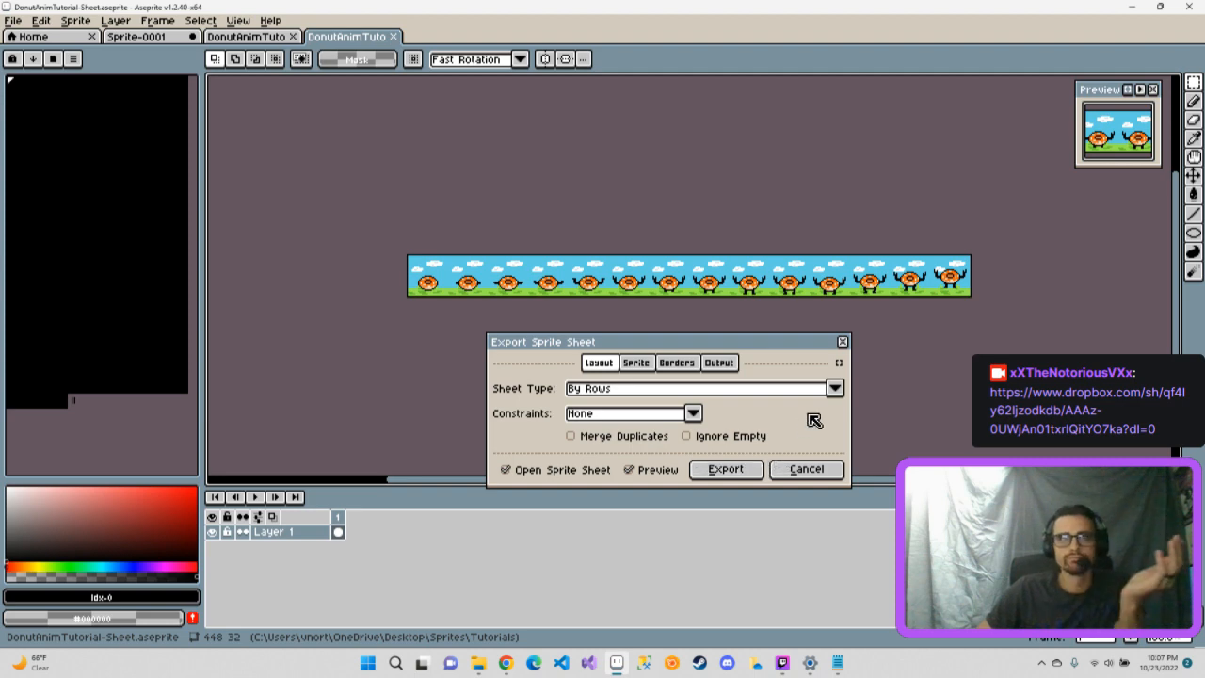
click(719, 364)
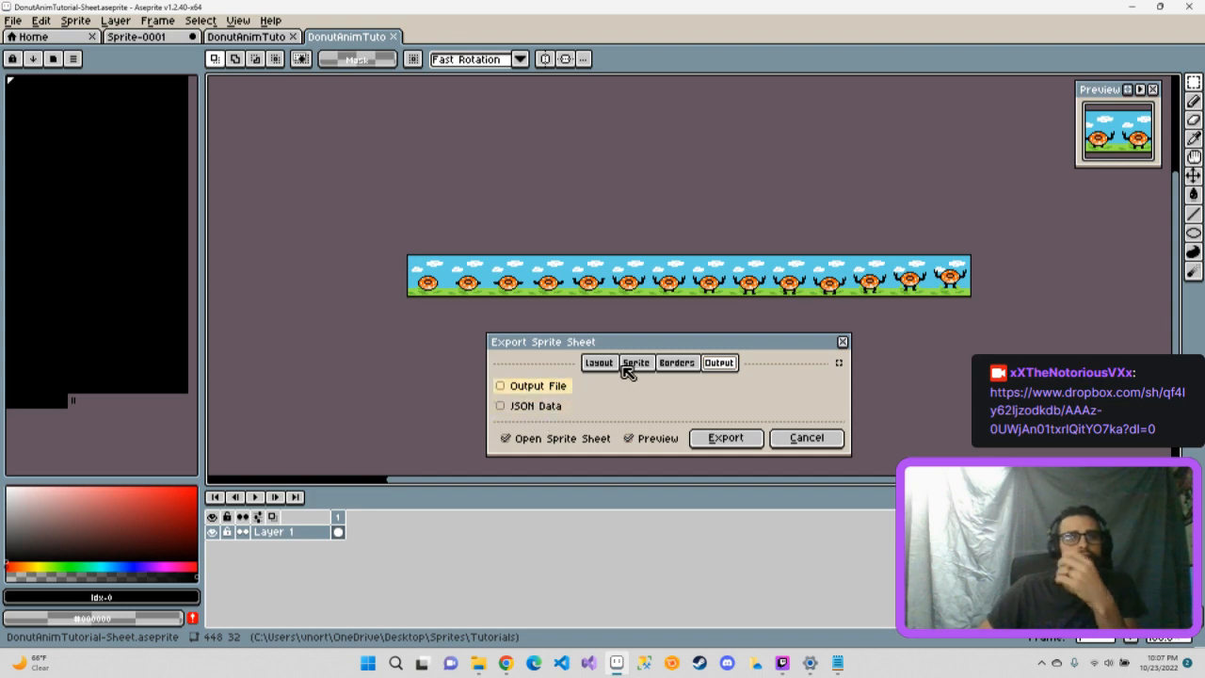
click(677, 366)
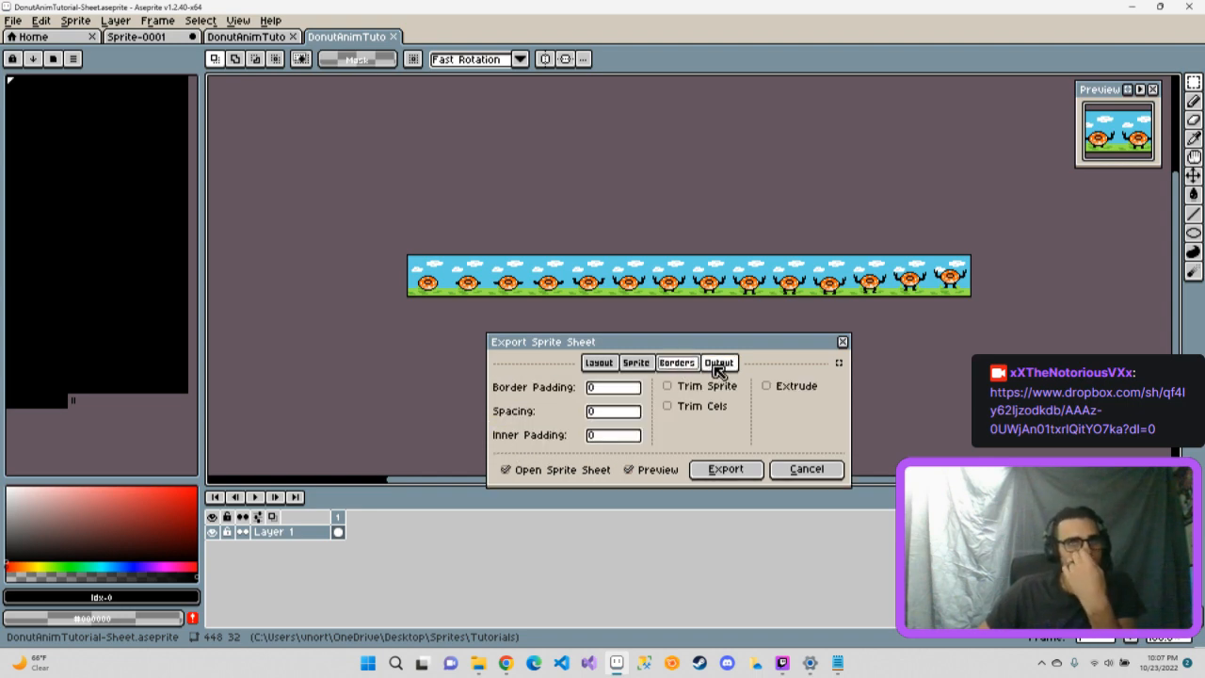
click(718, 368)
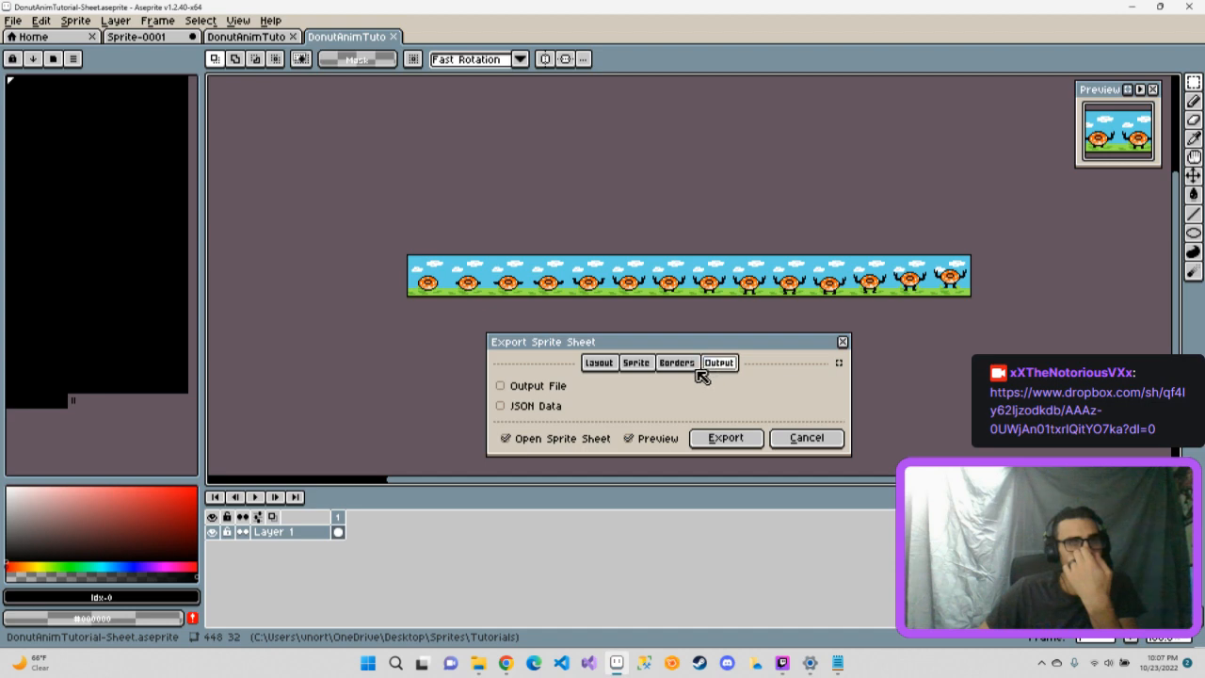
click(694, 374)
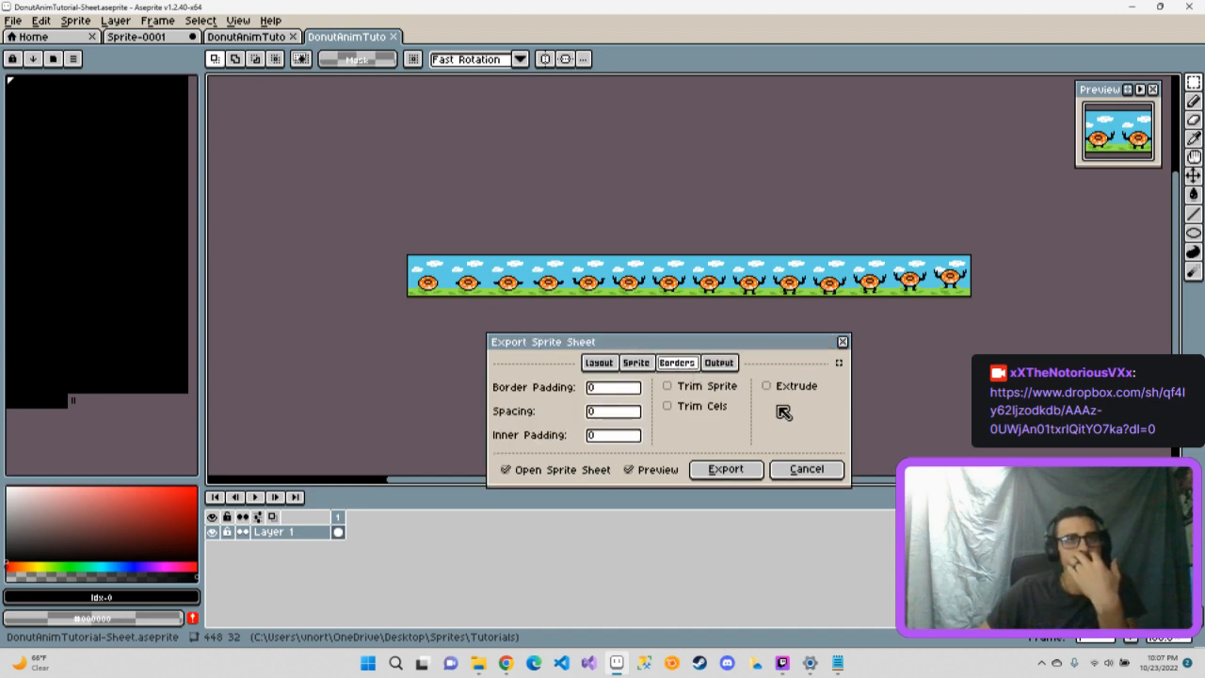
- Examine the layer and frame choices and the sheet type and constraint options of the sprite sheet export
click(640, 366)
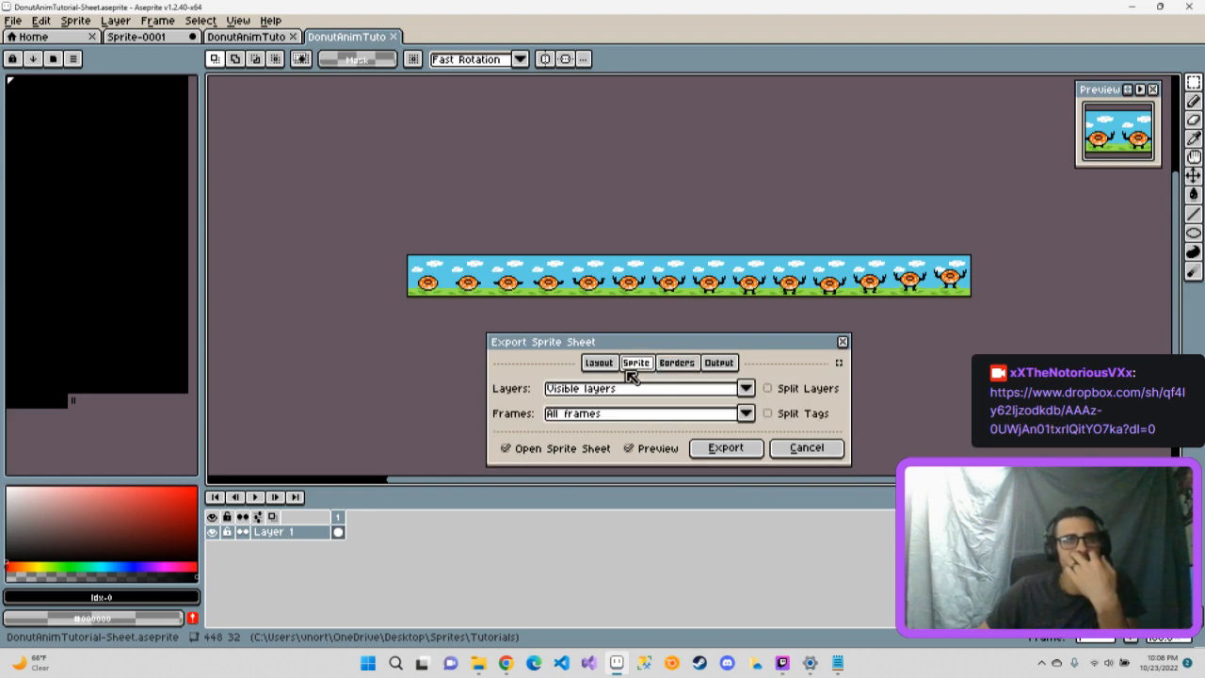
click(597, 364)
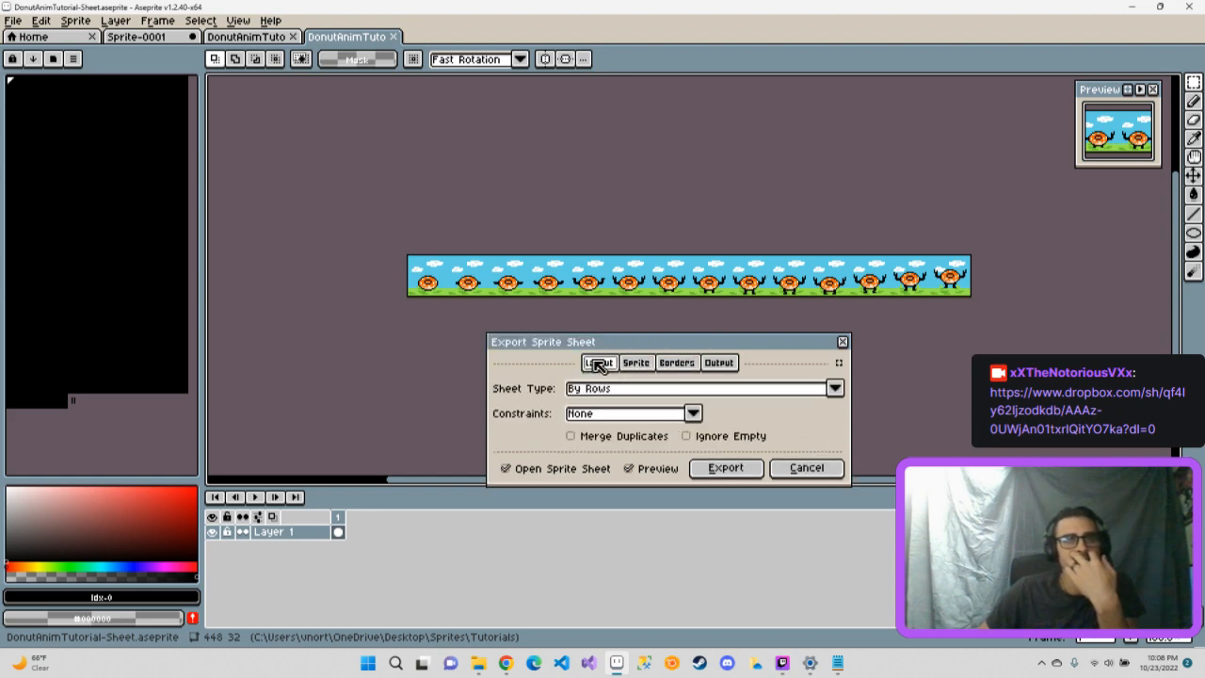
click(637, 366)
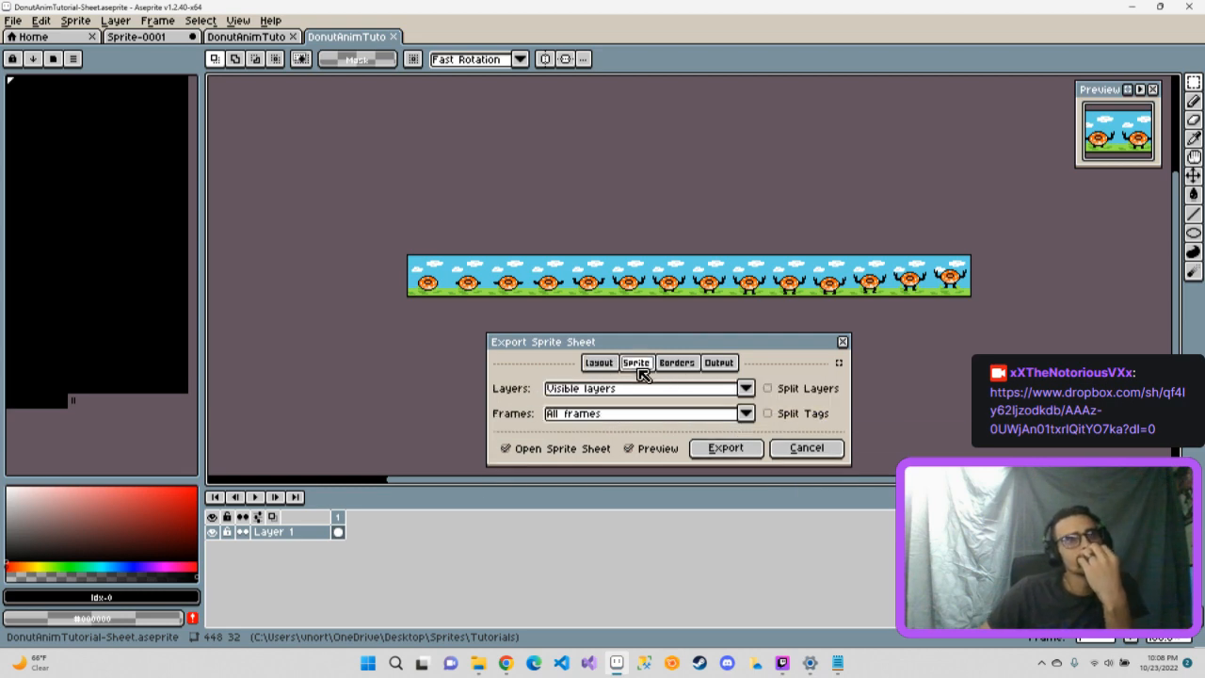
click(600, 365)
click(635, 366)
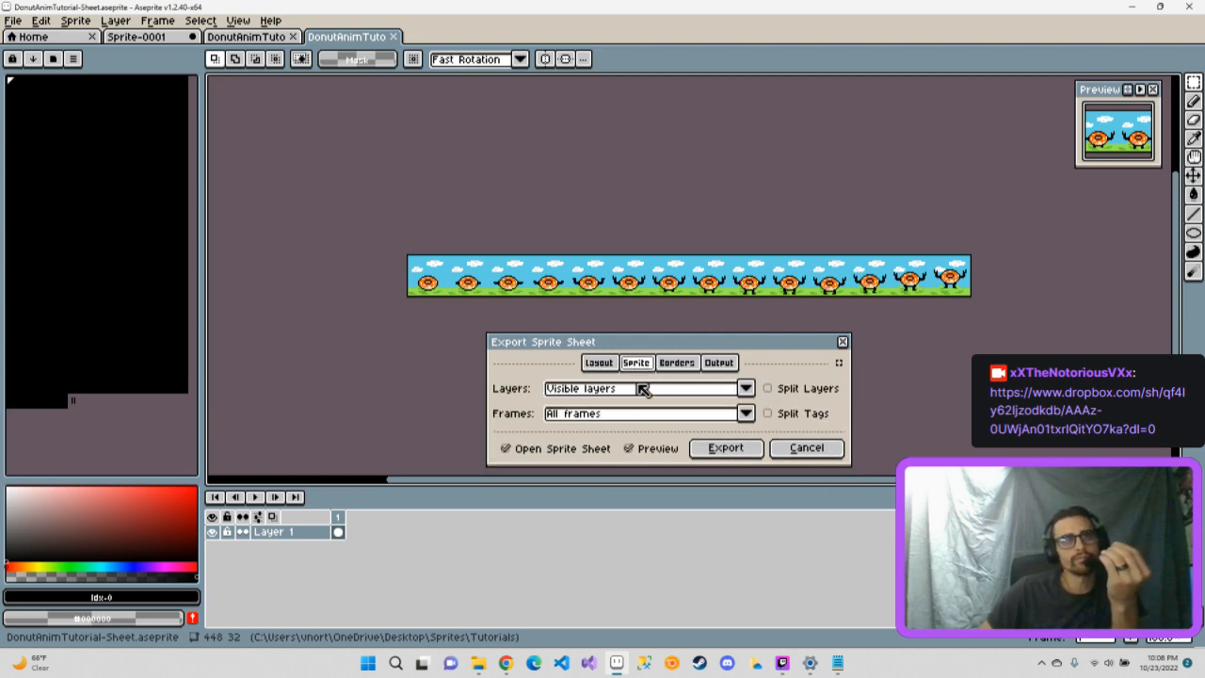
click(745, 414)
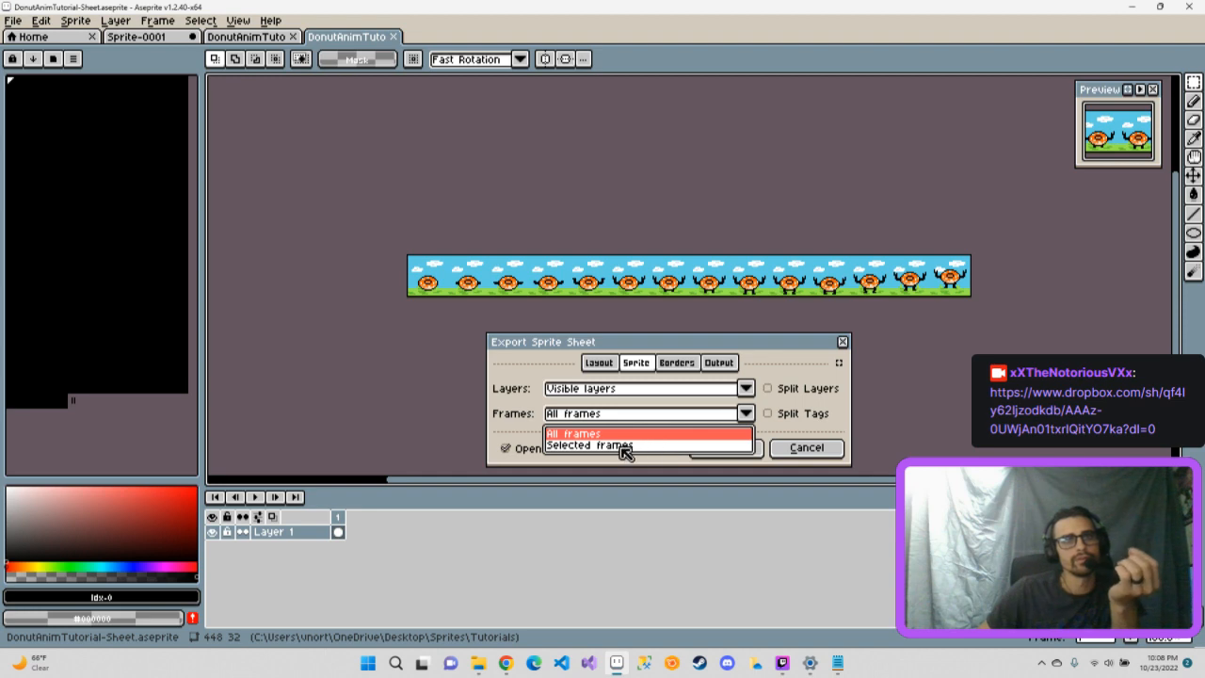
click(601, 367)
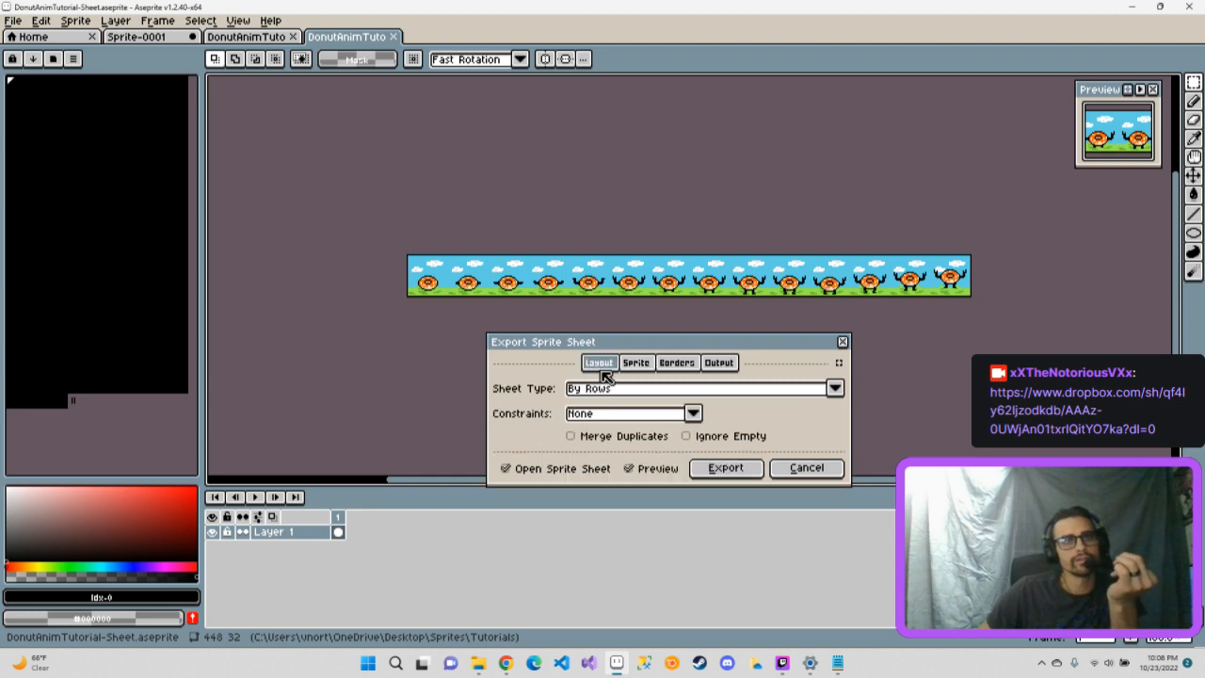
click(691, 414)
click(726, 393)
click(807, 389)
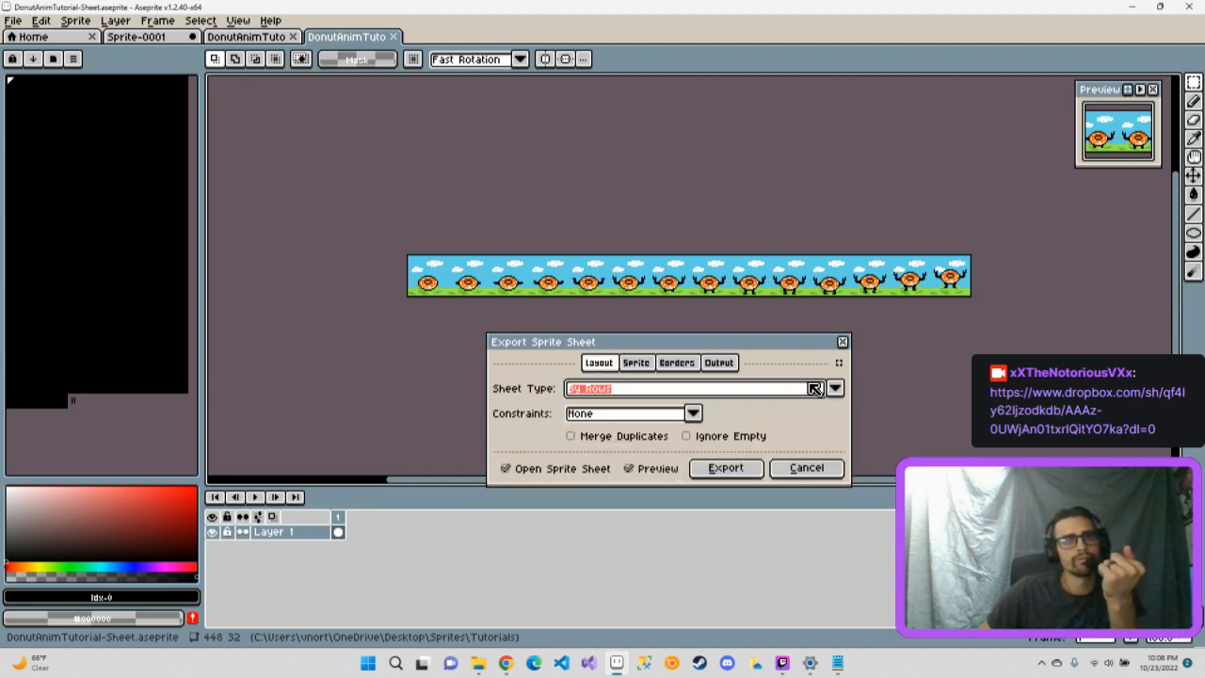
- Leave the sprite sheet export settings, close the DonutAnimTutorial-Sheet document, and switch to Sprite-0001
click(843, 341)
click(393, 37)
click(137, 37)
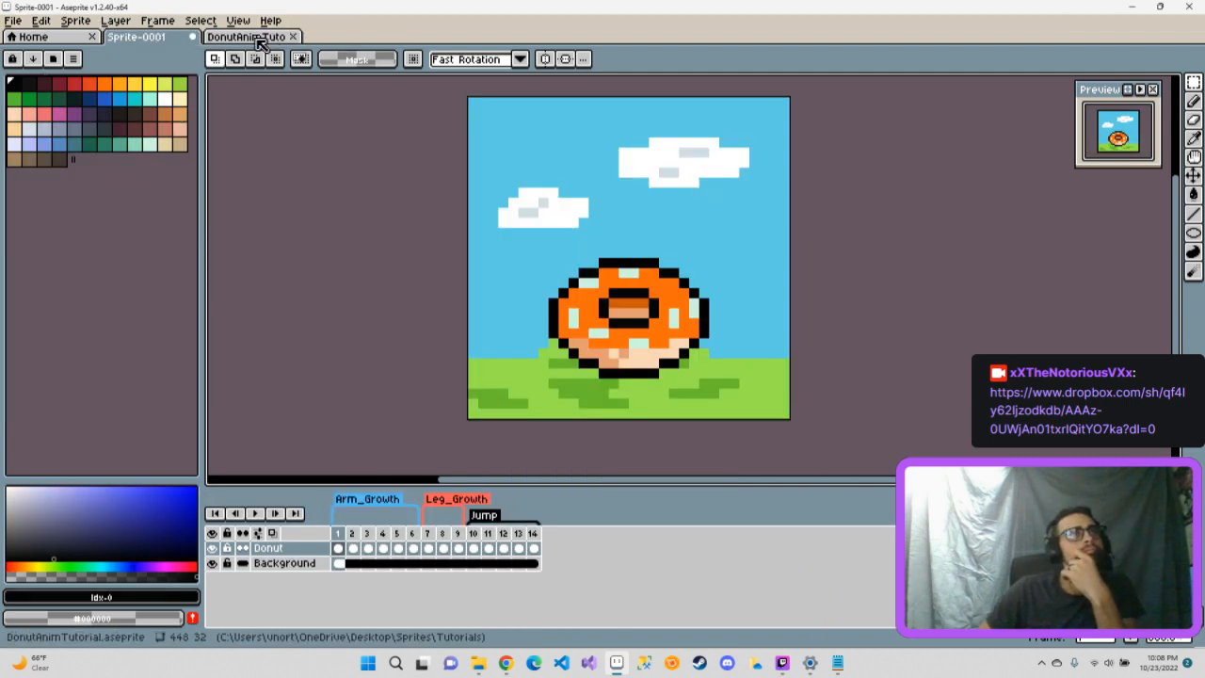
click(13, 20)
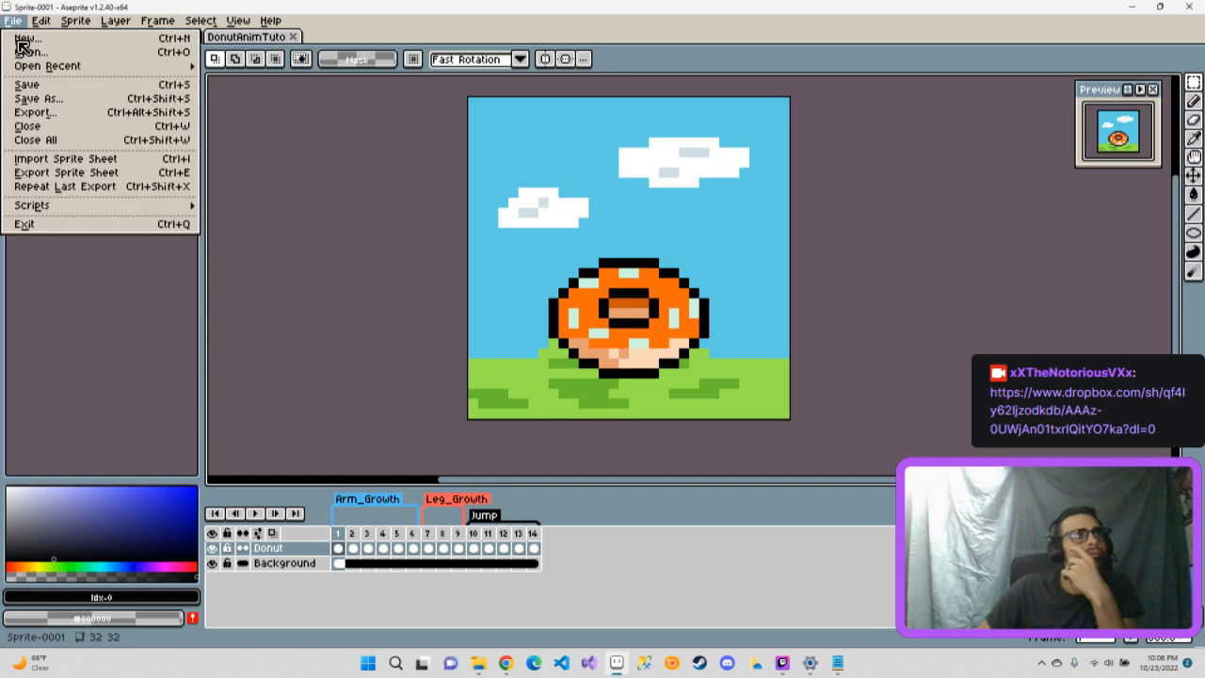
click(37, 104)
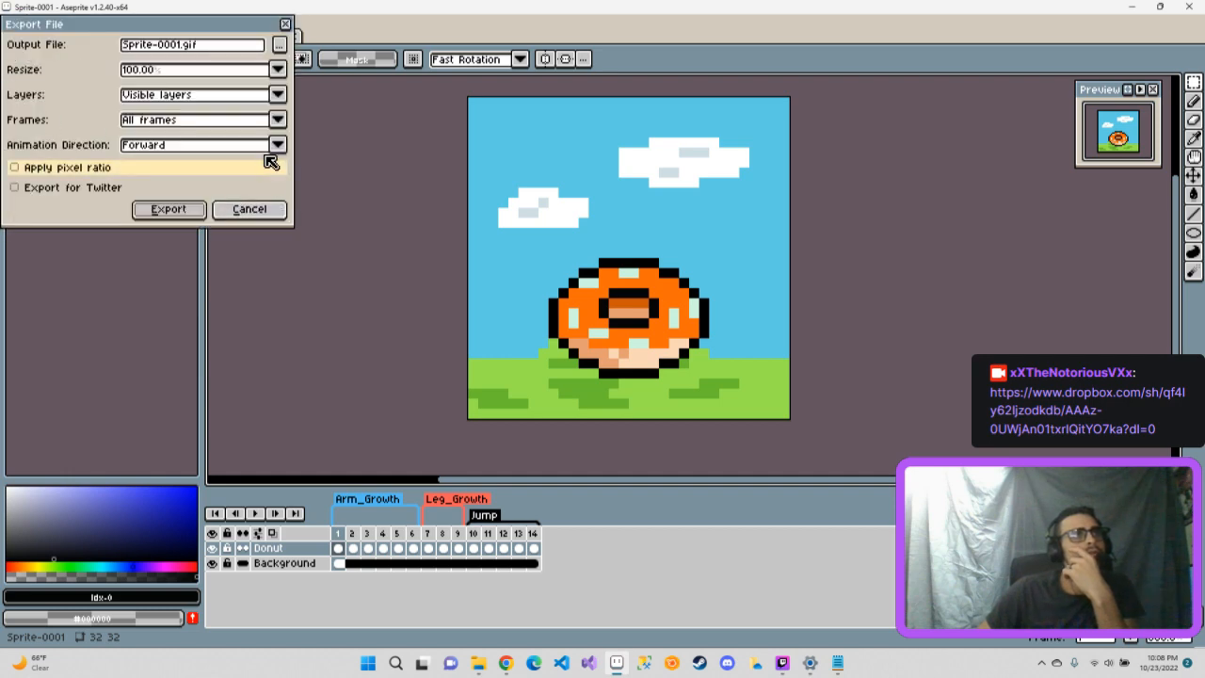
drag(200, 32, 368, 79)
click(345, 123)
click(290, 120)
key(BackSpace)
key(BackSpace)
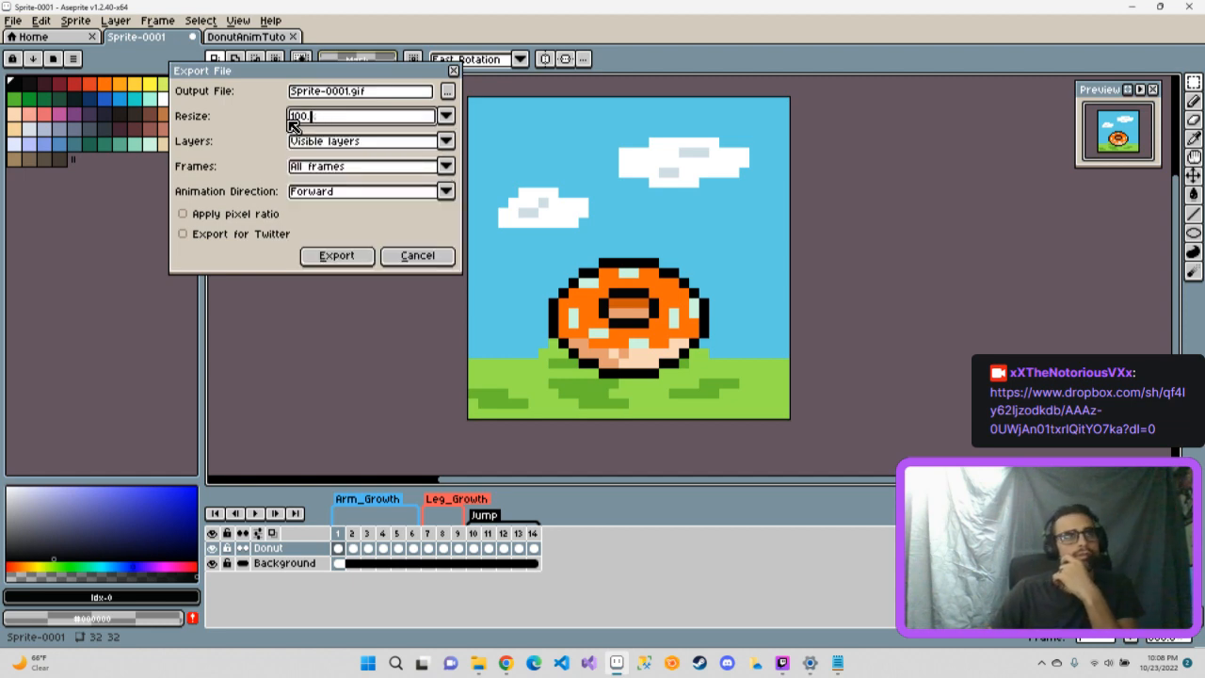
text(0)
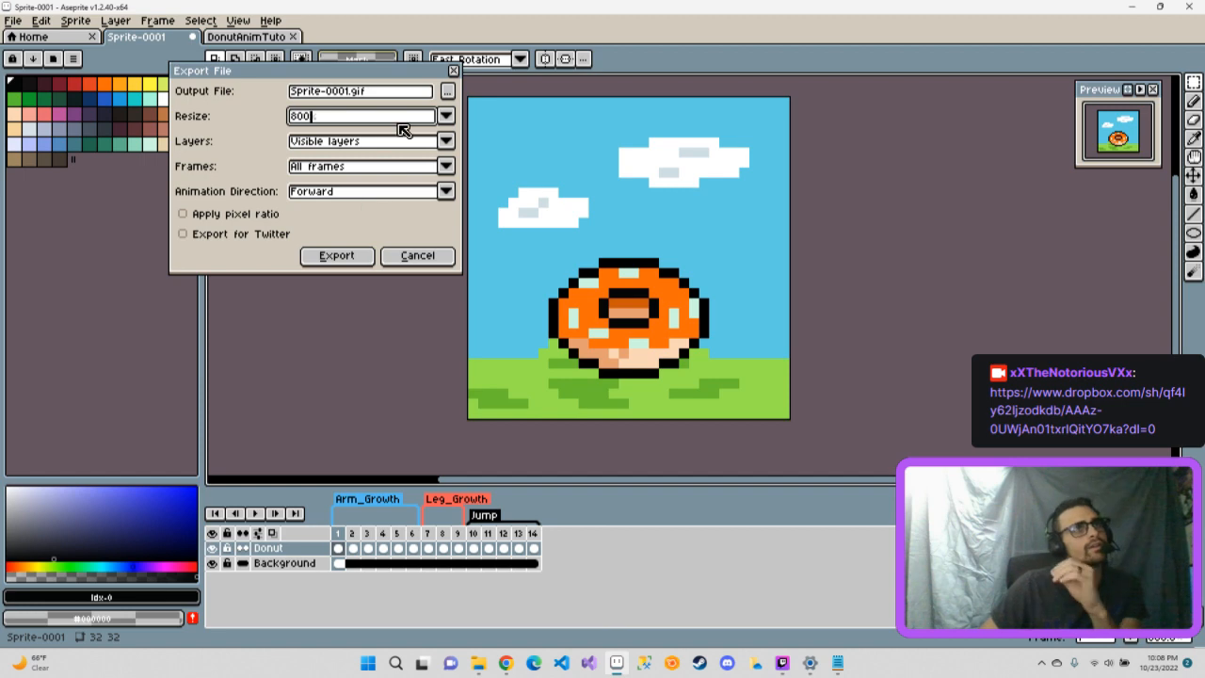
click(447, 90)
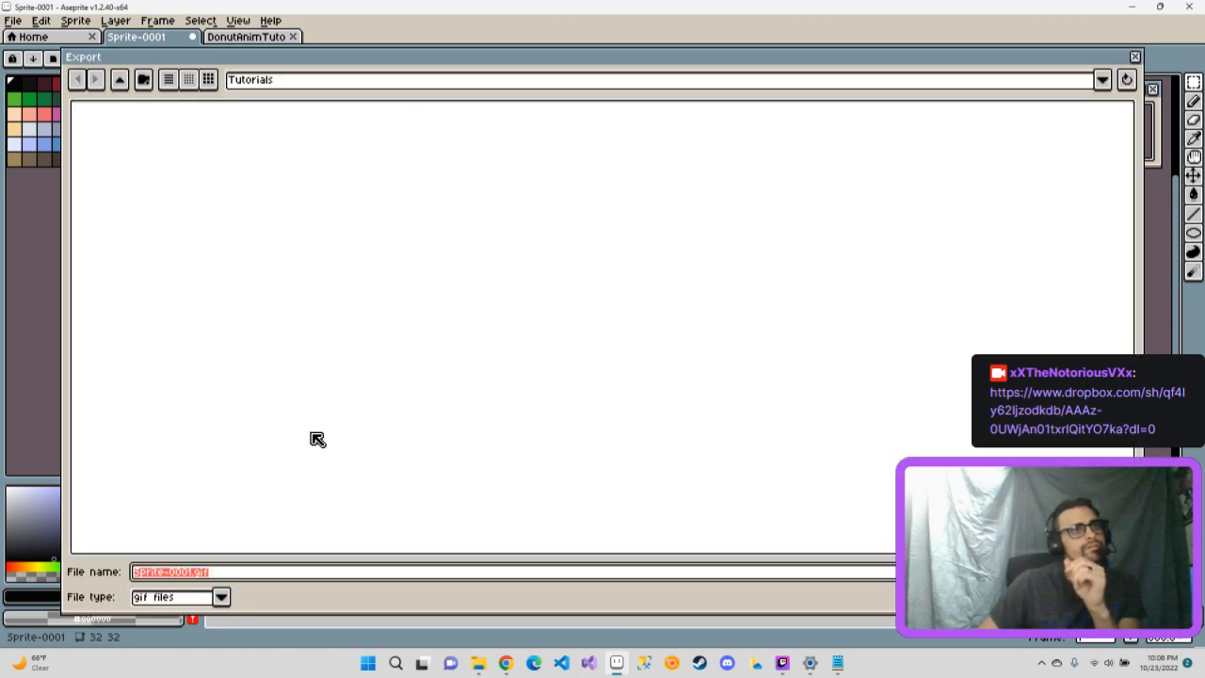
click(195, 573)
key(BackSpace)
key(BackSpace)
key(BackSpace)
key(BackSpace)
key(BackSpace)
key(BackSpace)
key(BackSpace)
key(BackSpace)
key(BackSpace)
key(BackSpace)
key(BackSpace)
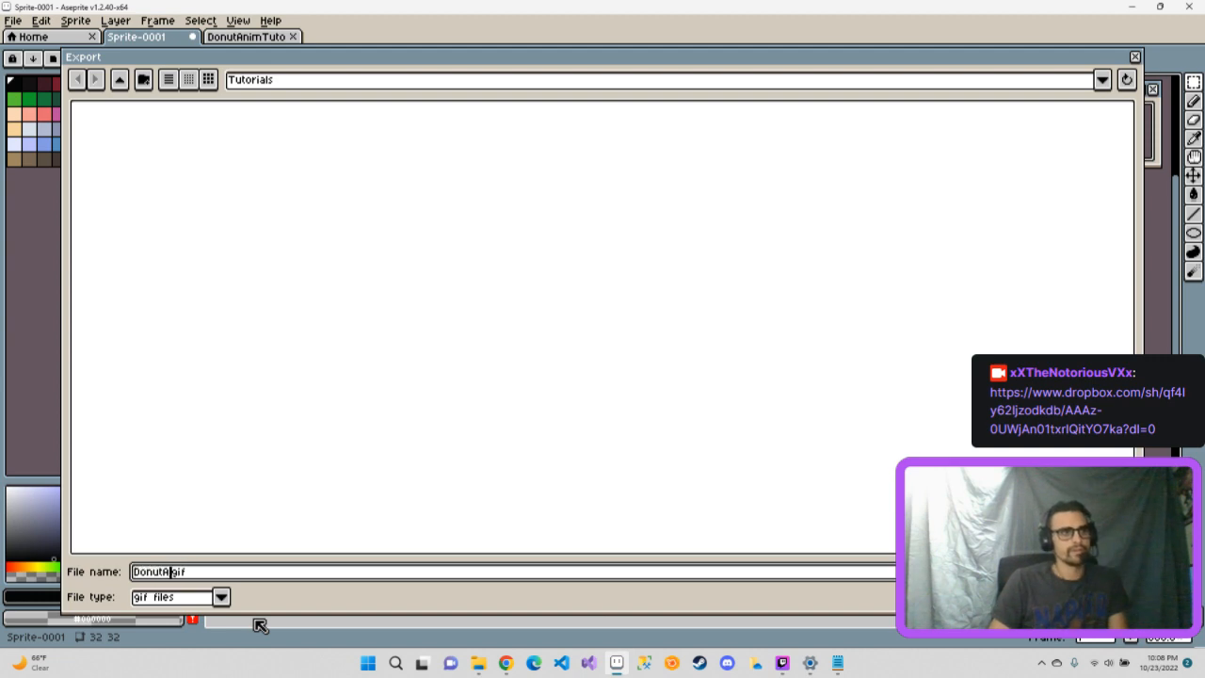
text(DonutAnimate)
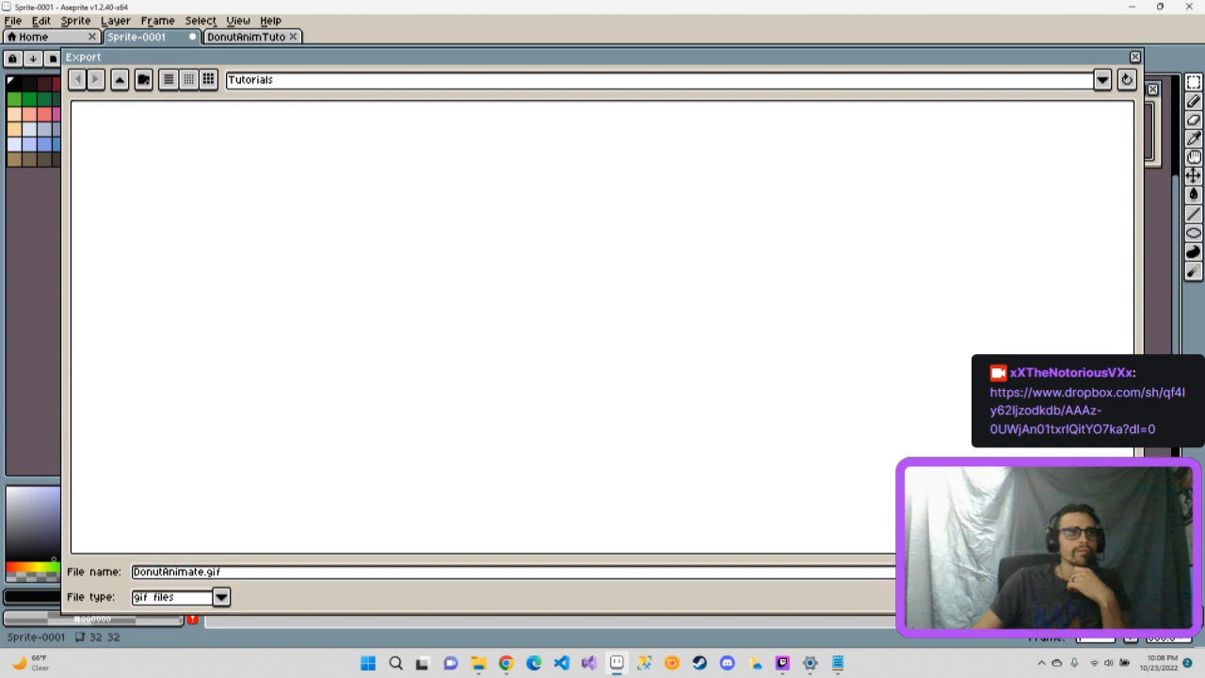
key(Return)
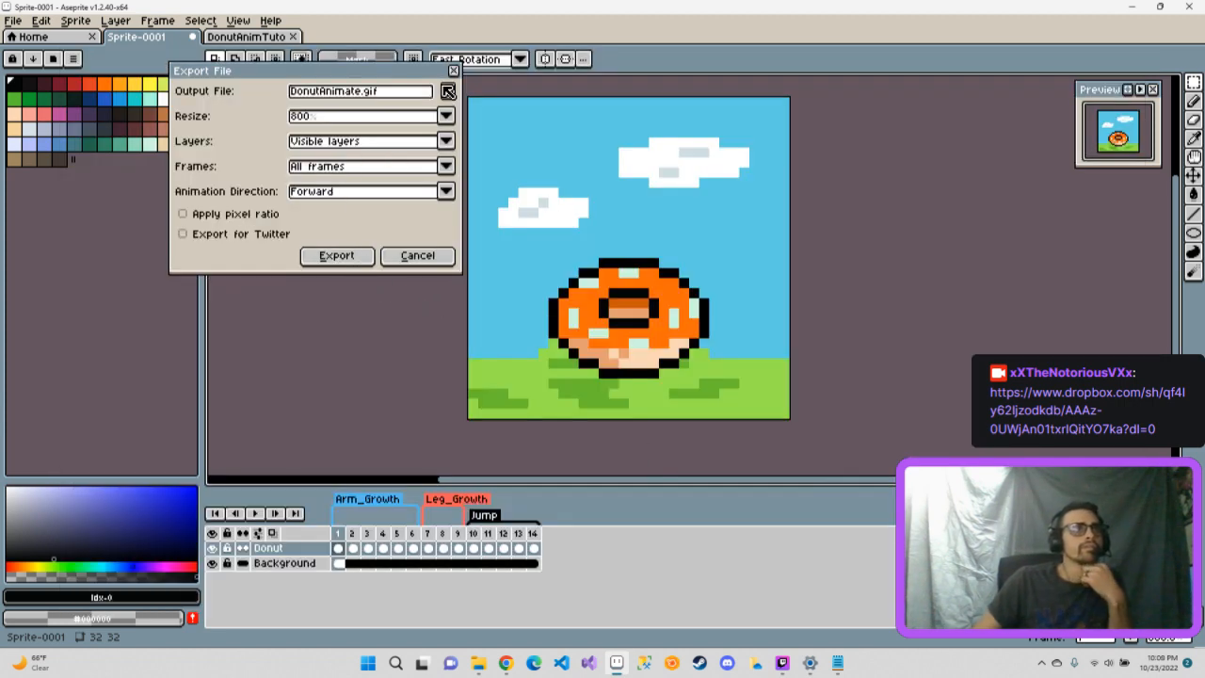
click(453, 71)
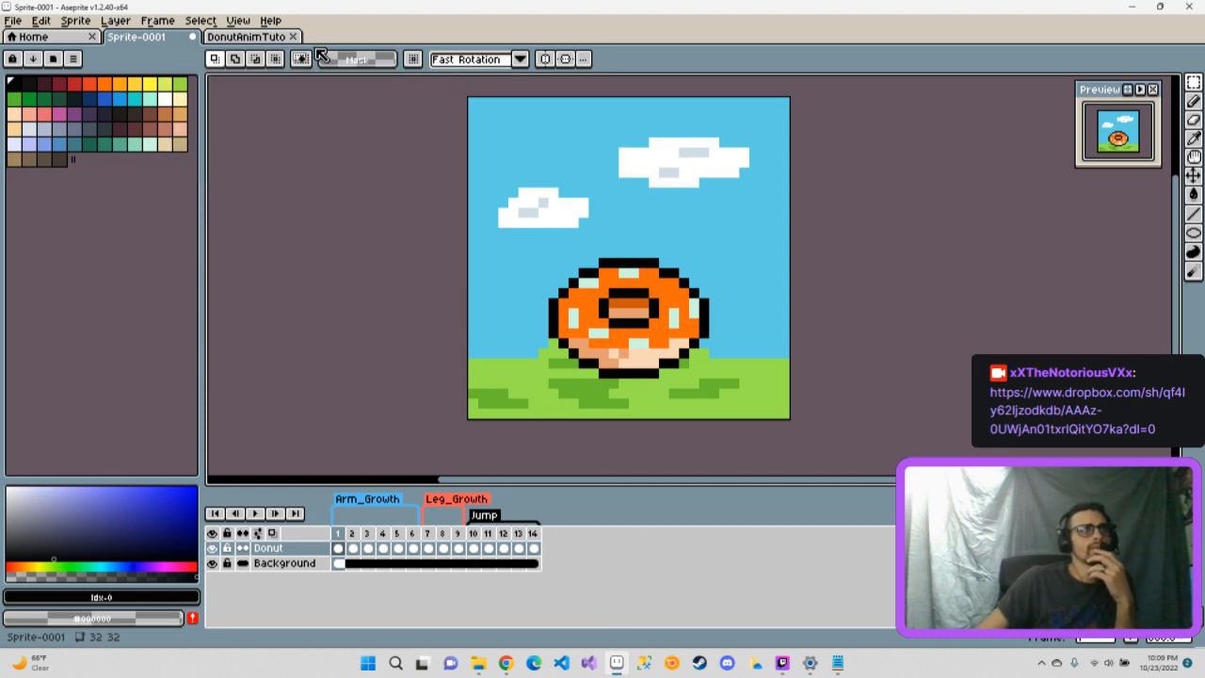
- Export the DonutAnimTutorial sprite sheet as DonutAnimTutorial.png at 100% size with visible layers and all frames
click(249, 36)
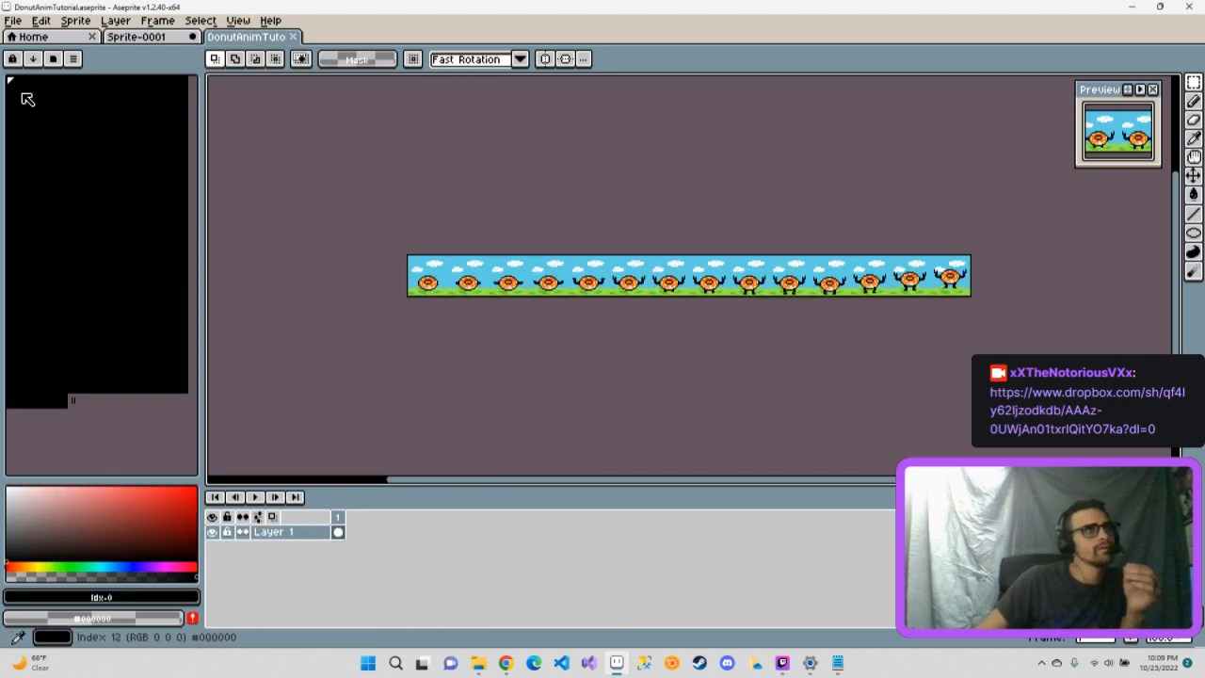
click(15, 20)
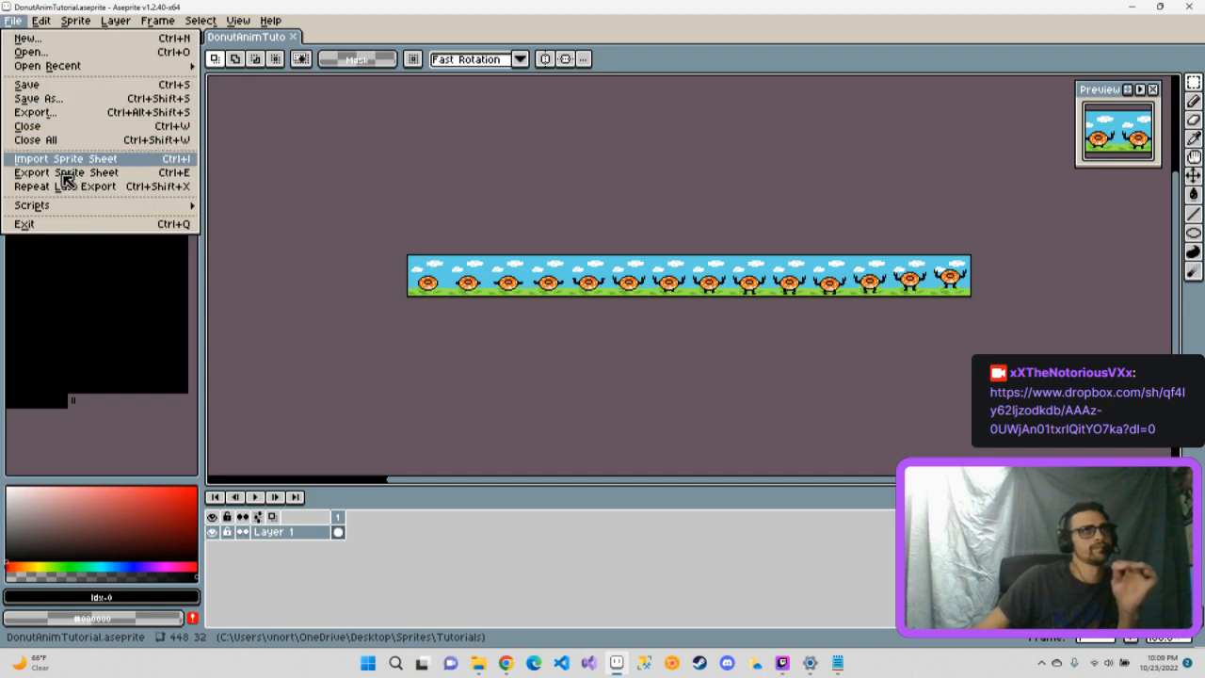
click(52, 112)
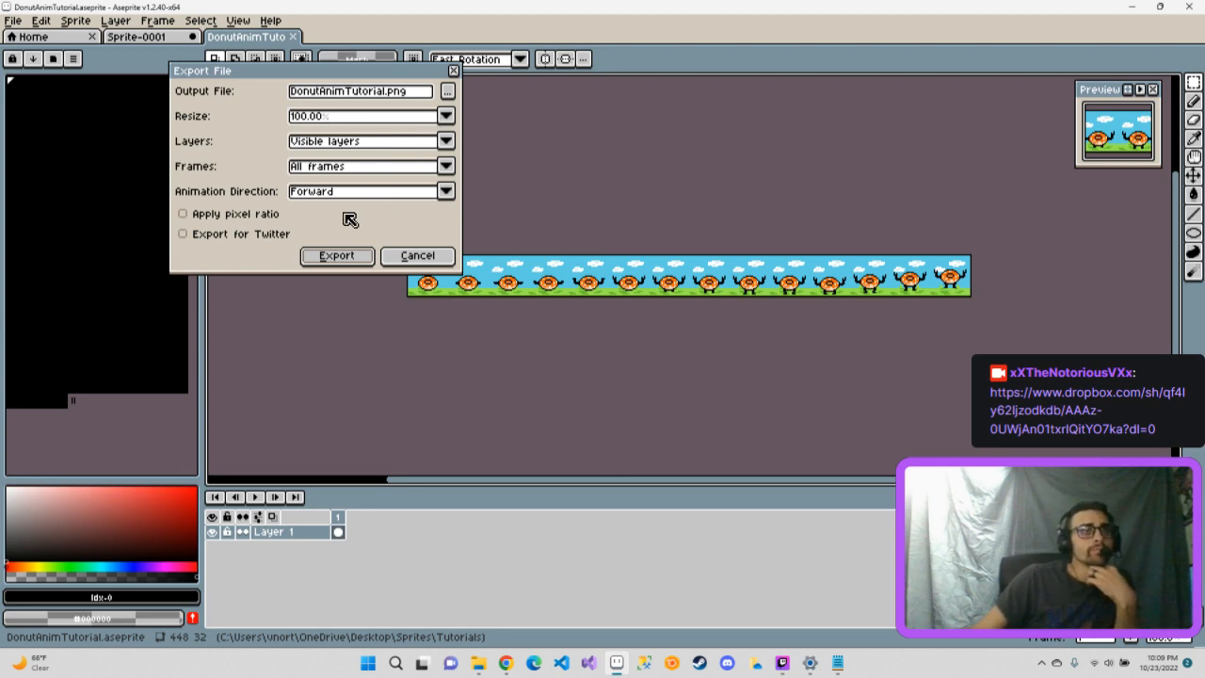
click(337, 255)
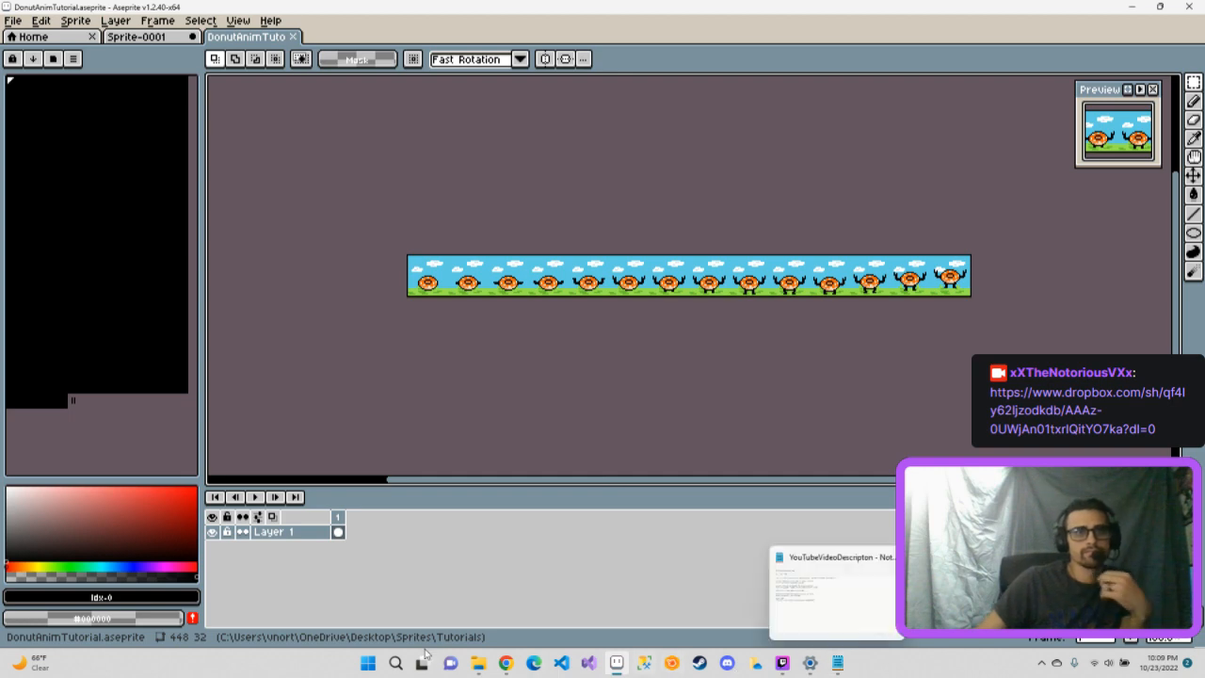
- Switch to the Tutorials folder in File Explorer and view the exported DonutAnimTutorial PNG
click(478, 663)
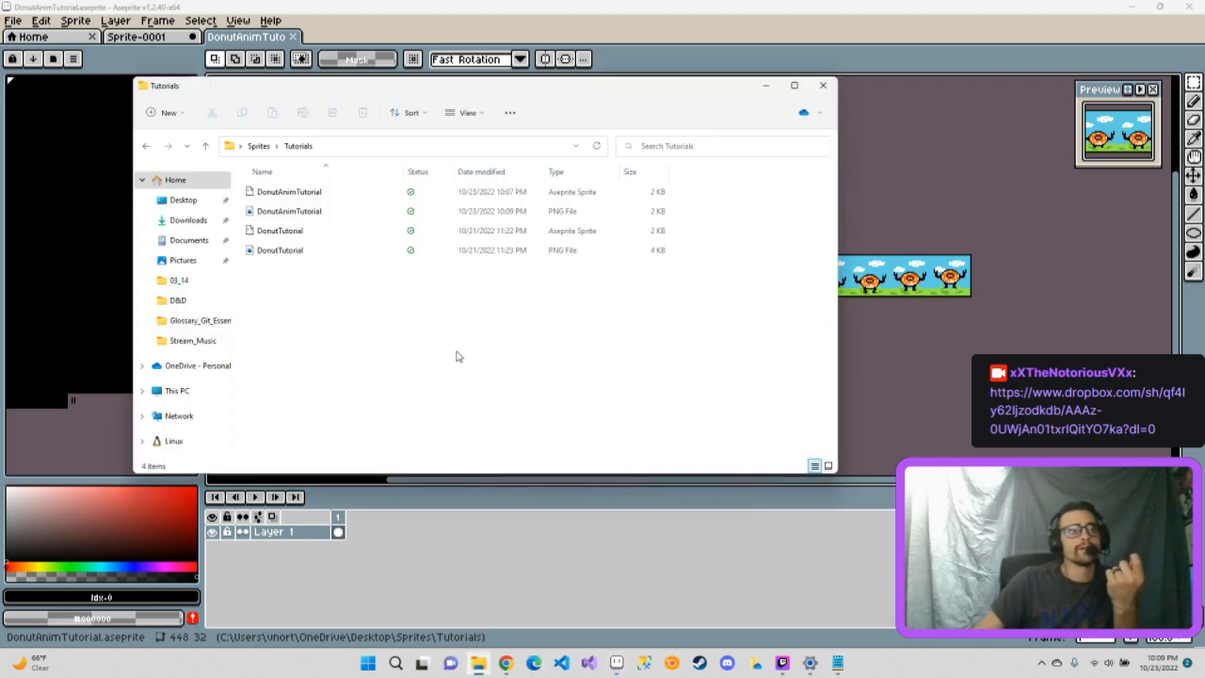
click(314, 232)
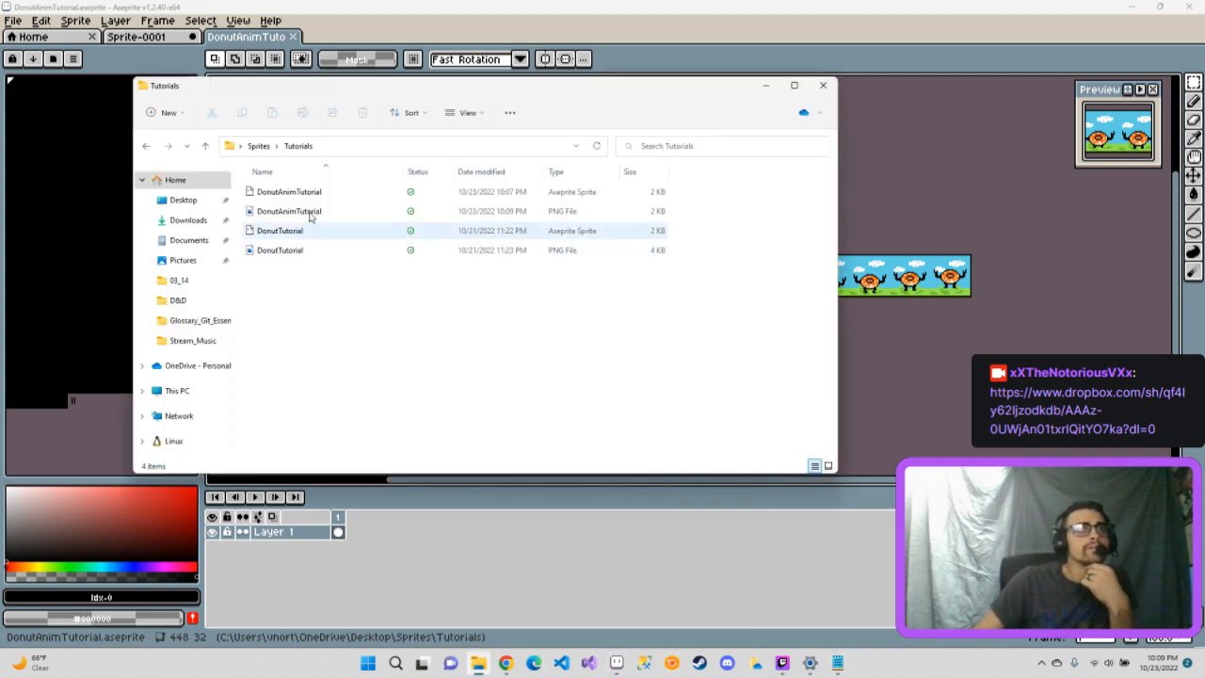
double_click(311, 212)
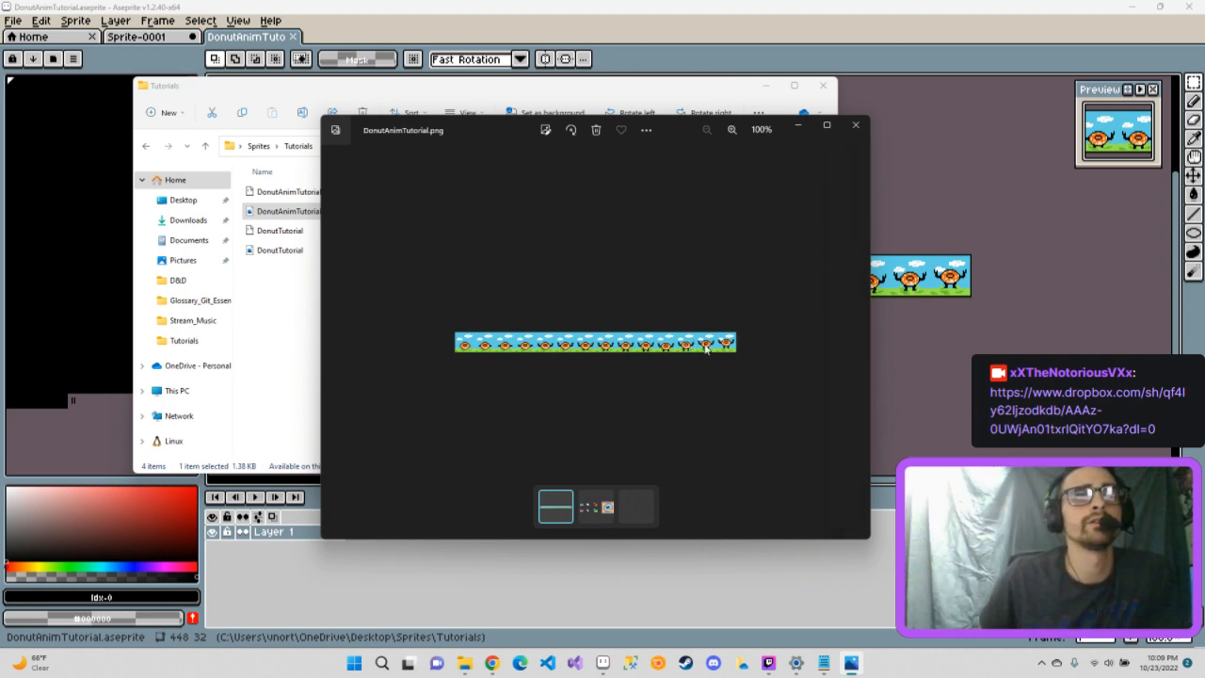
click(856, 125)
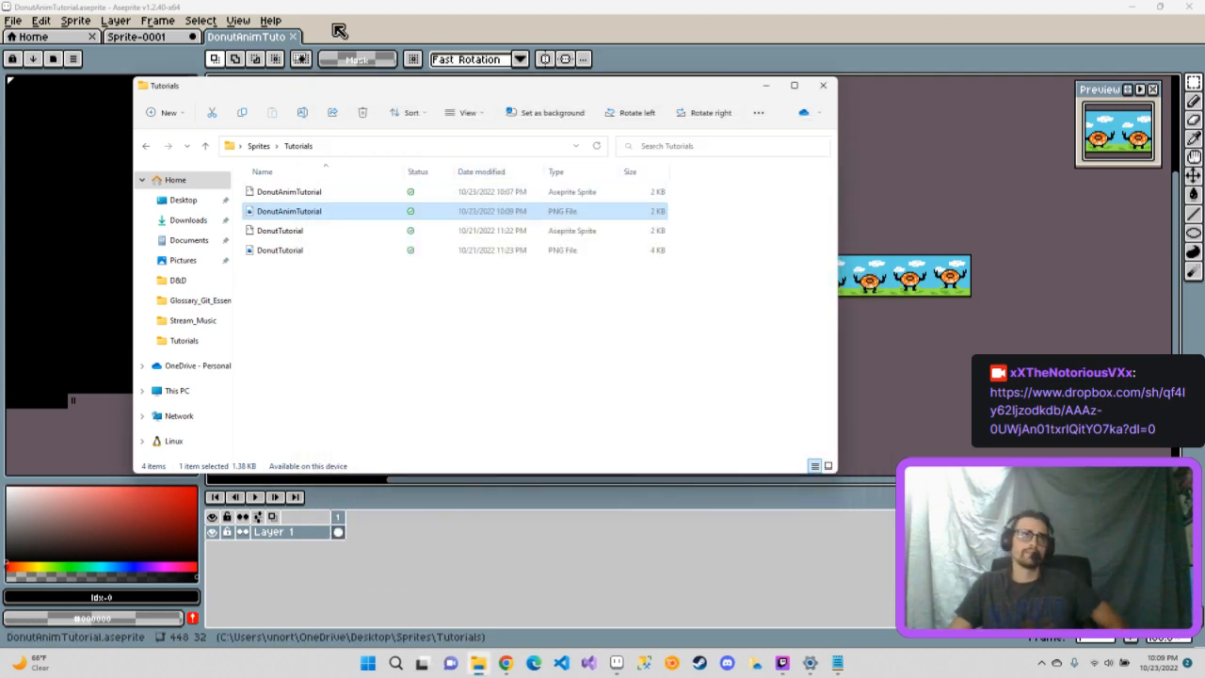
- Back in Aseprite, open the export settings for DonutAnimTutorial and set the output file to DonutAnimTutorial.gif in the Tutorials folder
click(291, 44)
click(151, 37)
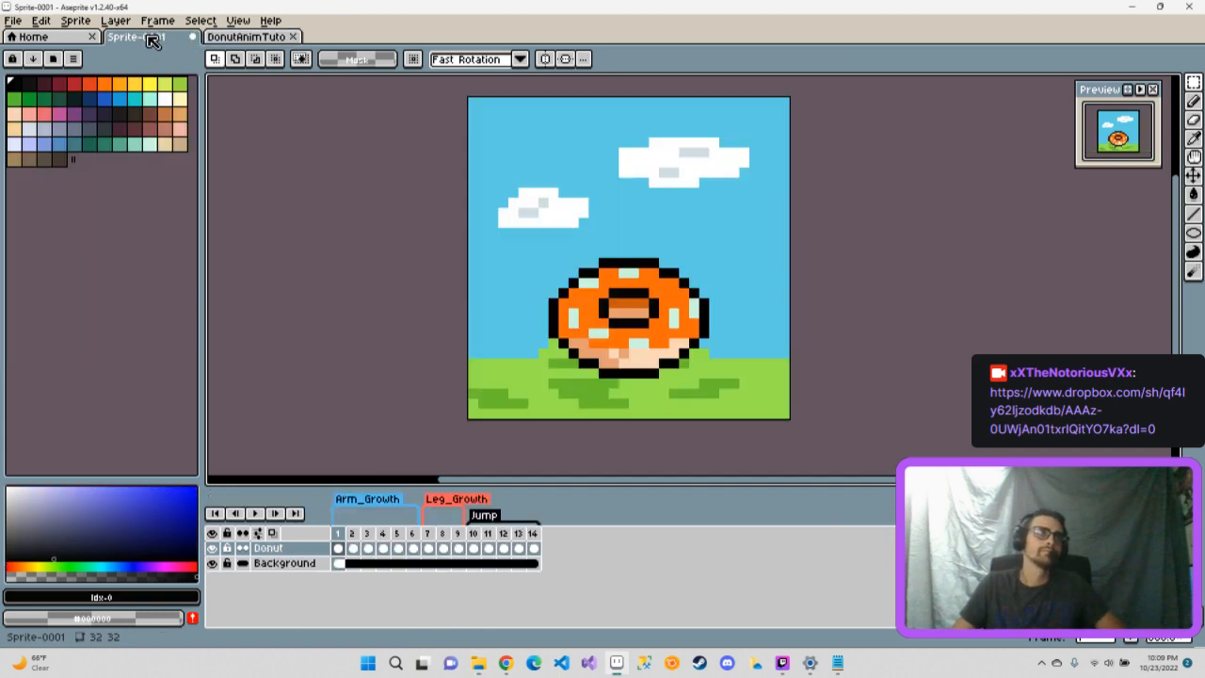
click(233, 37)
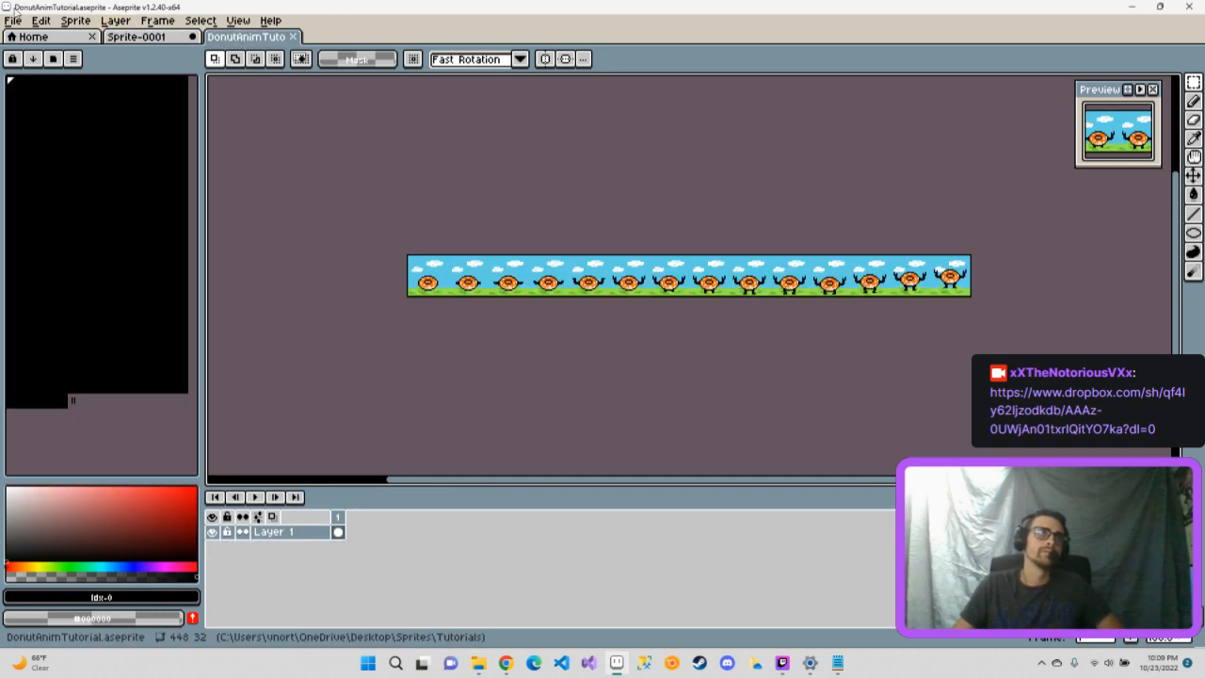
click(12, 20)
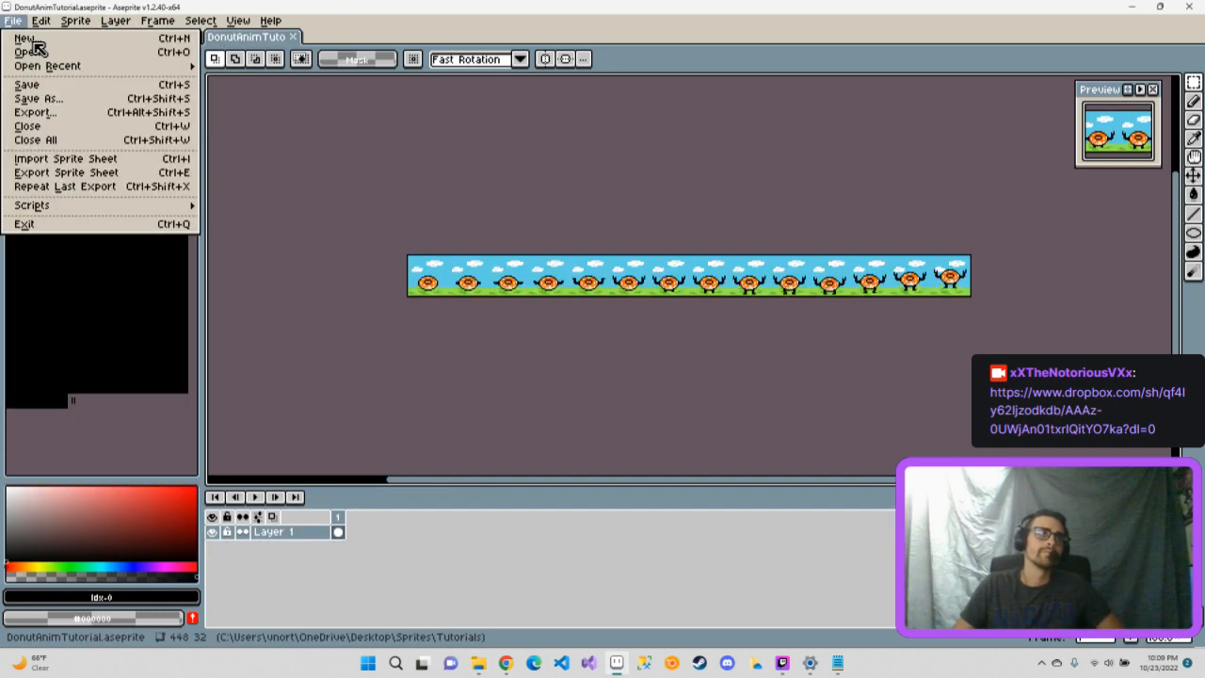
click(38, 113)
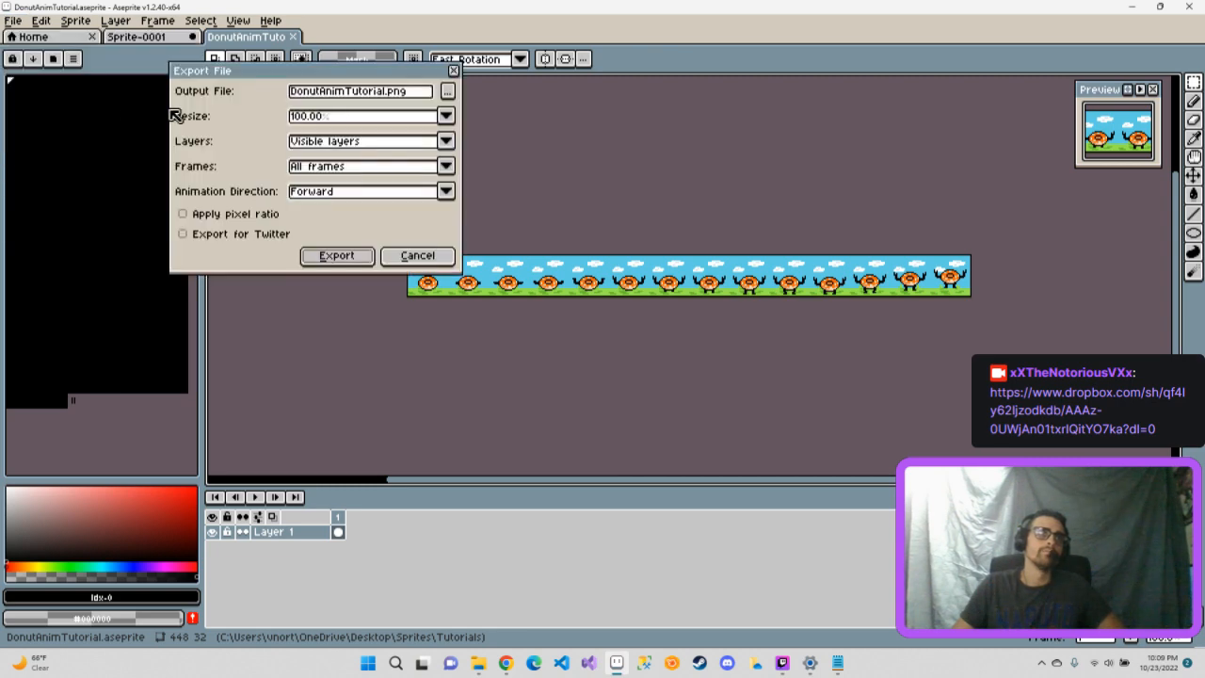
click(447, 92)
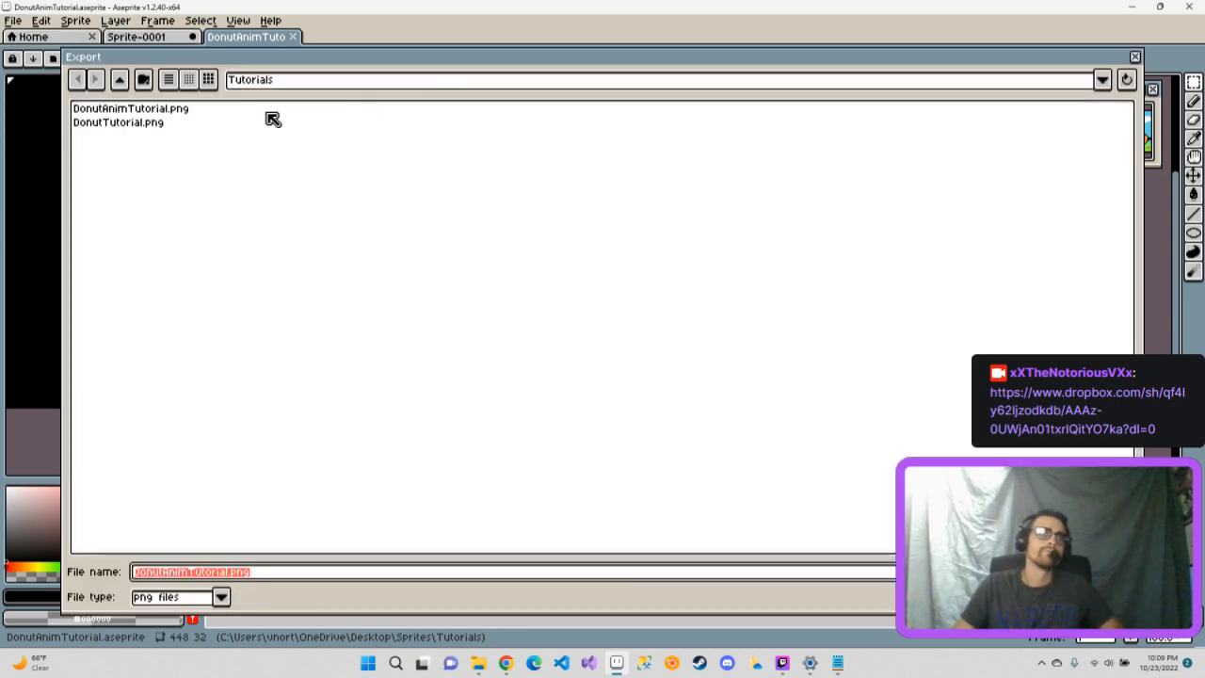
click(221, 596)
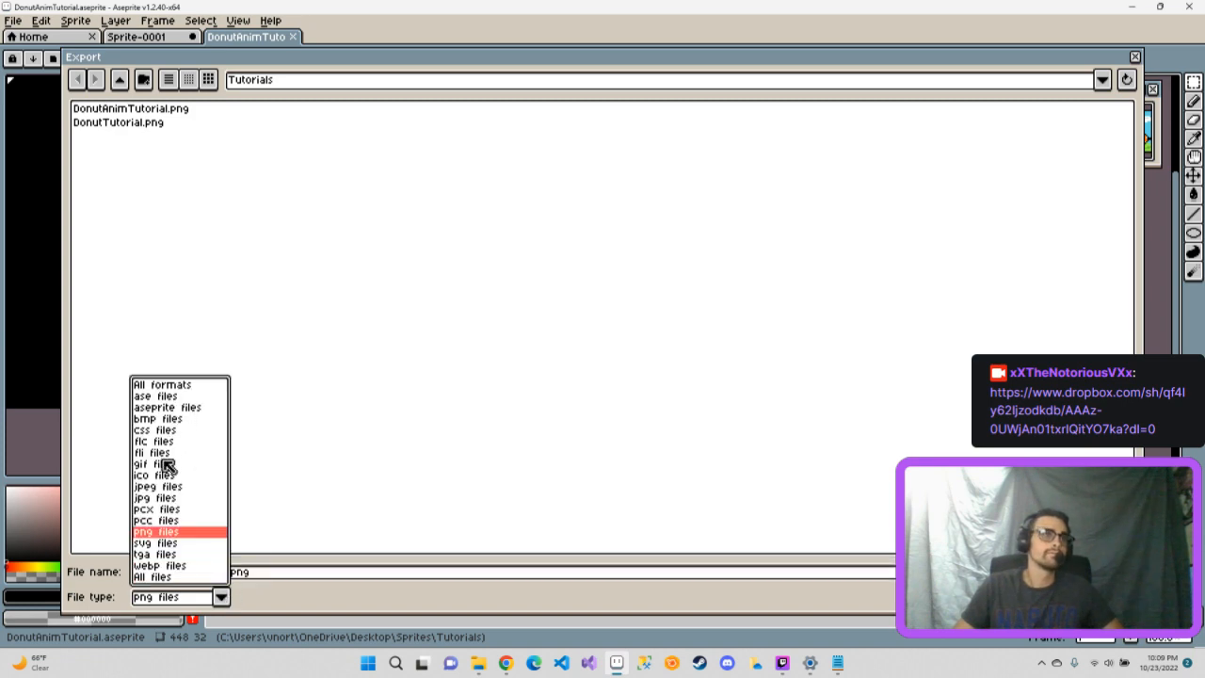
click(167, 465)
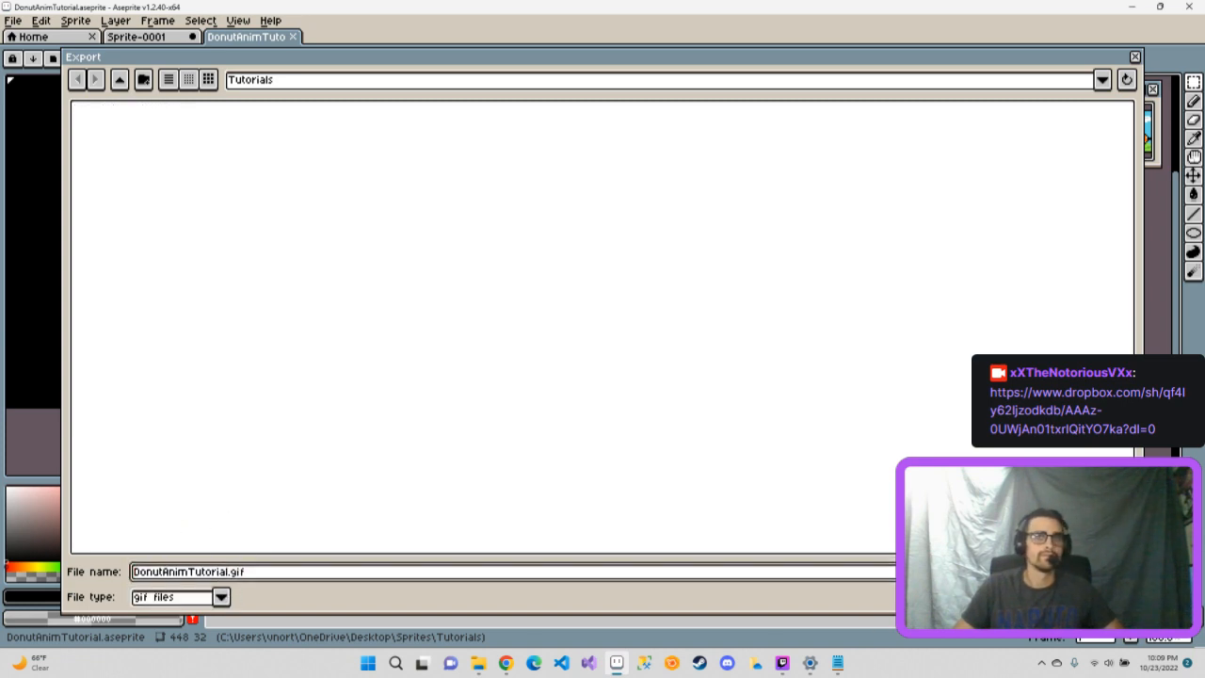
key(Return)
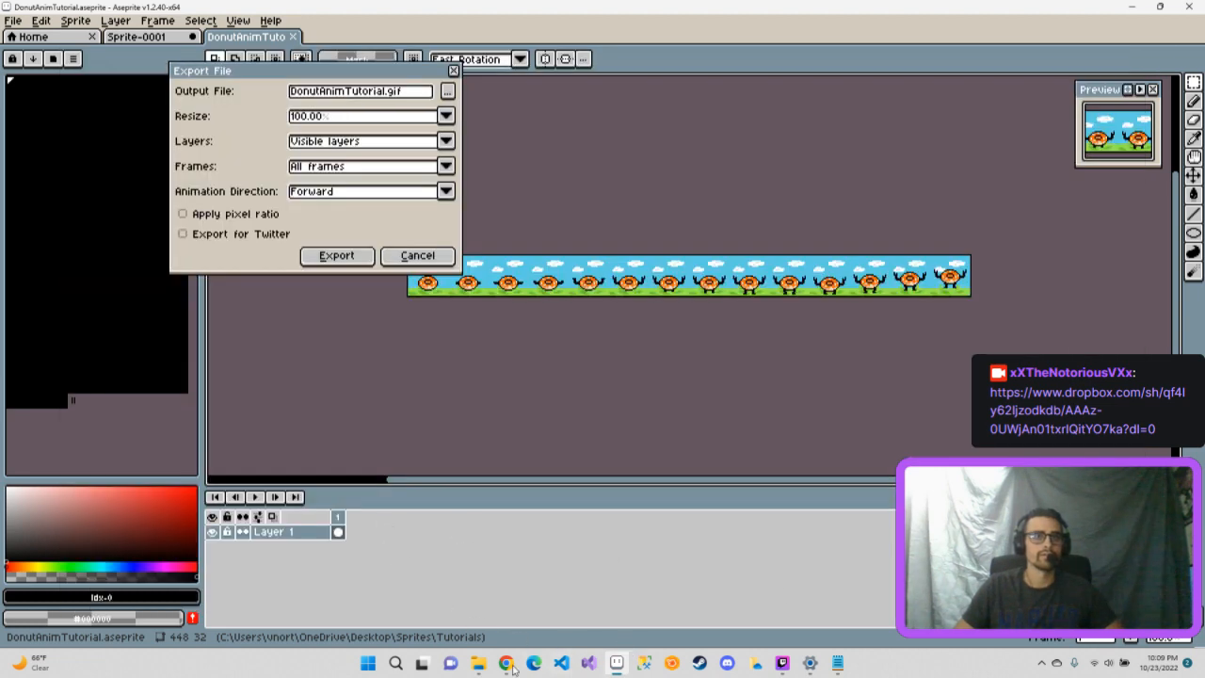
- Check the refreshed Tutorials folder in File Explorer for a GIF file, and return to Aseprite's export settings
click(478, 663)
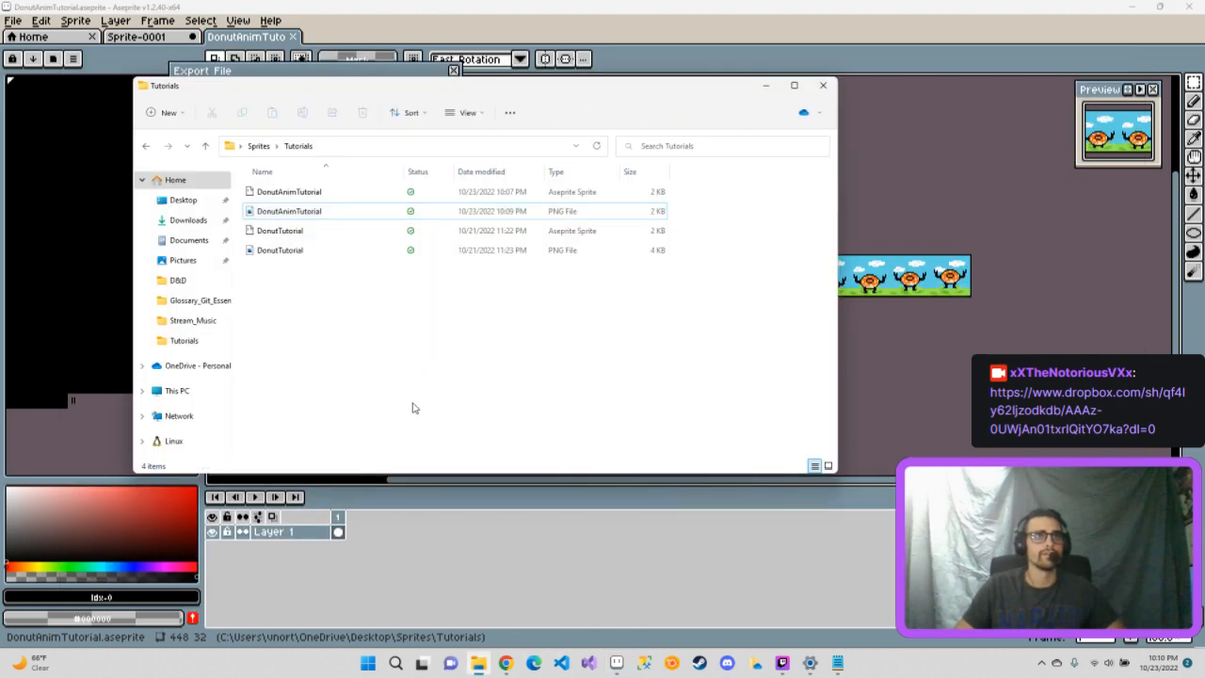
click(481, 506)
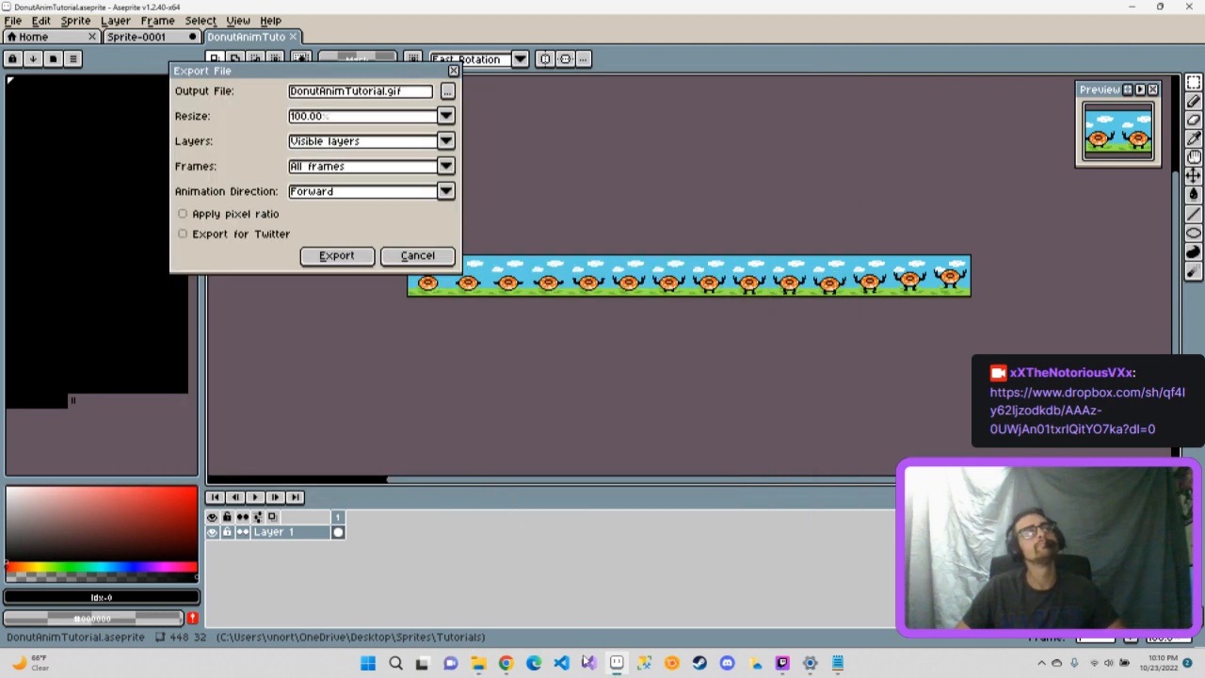
click(478, 662)
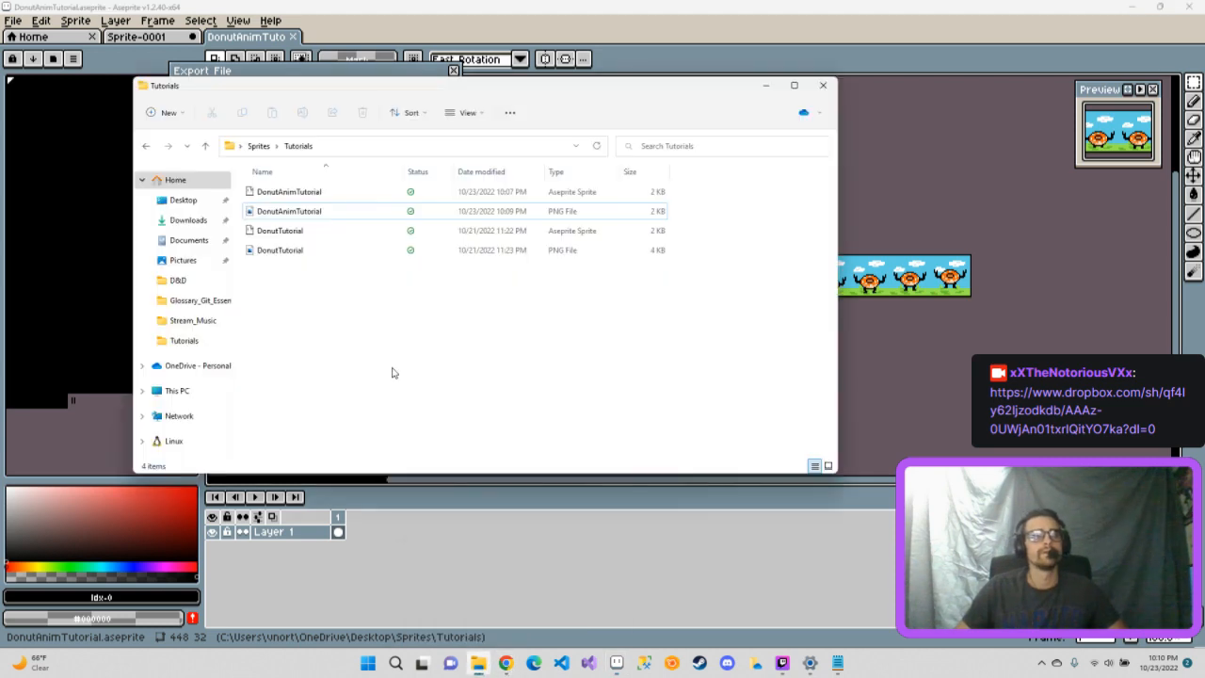
click(597, 148)
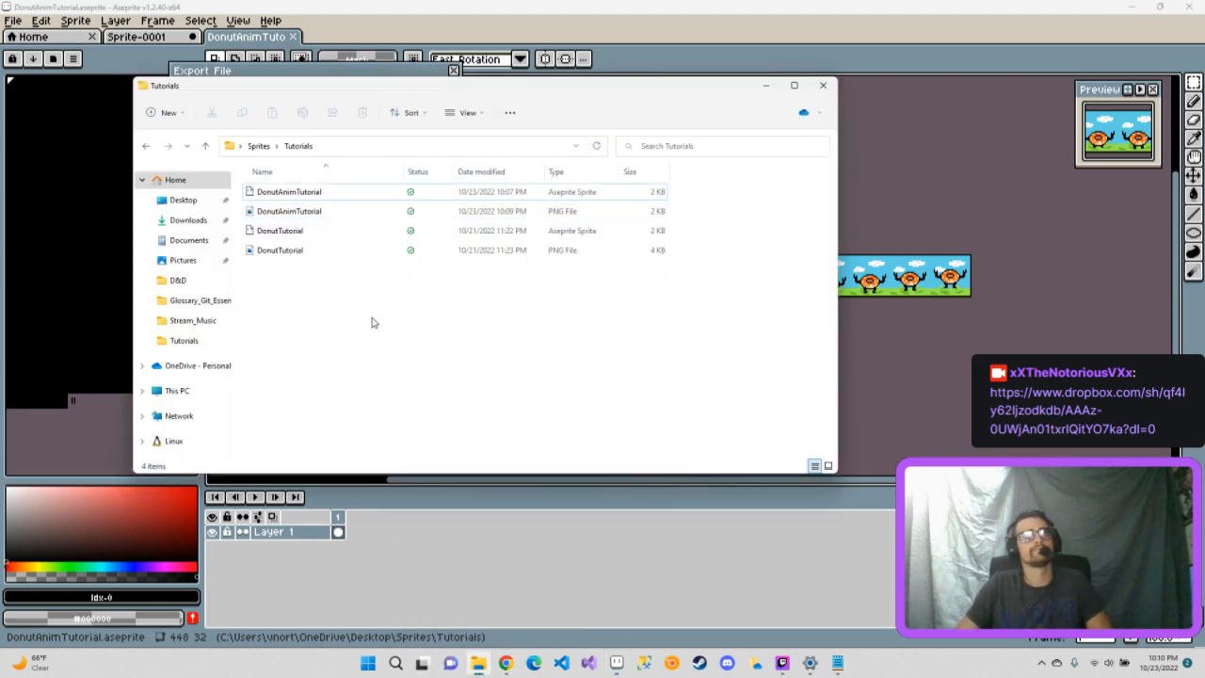
click(462, 546)
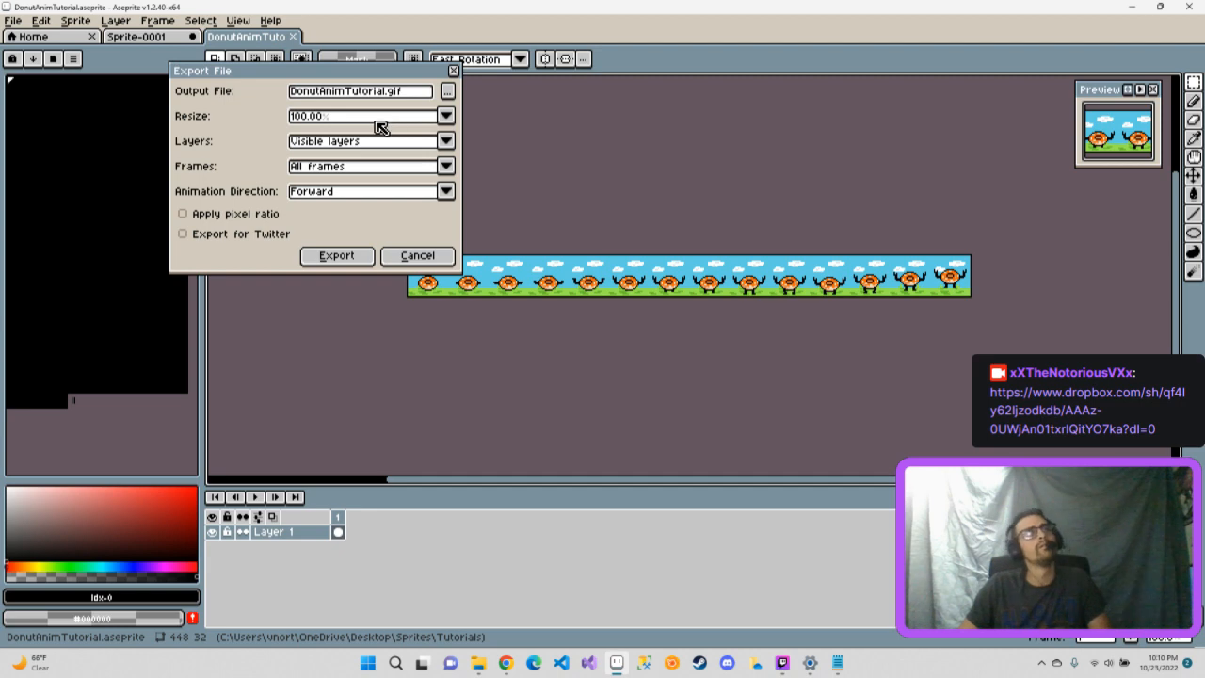
- Export DonutAnimTutorial.gif to the Tutorials folder at 800% size with Ping-pong animation direction, keeping Animation Loop enabled
click(449, 94)
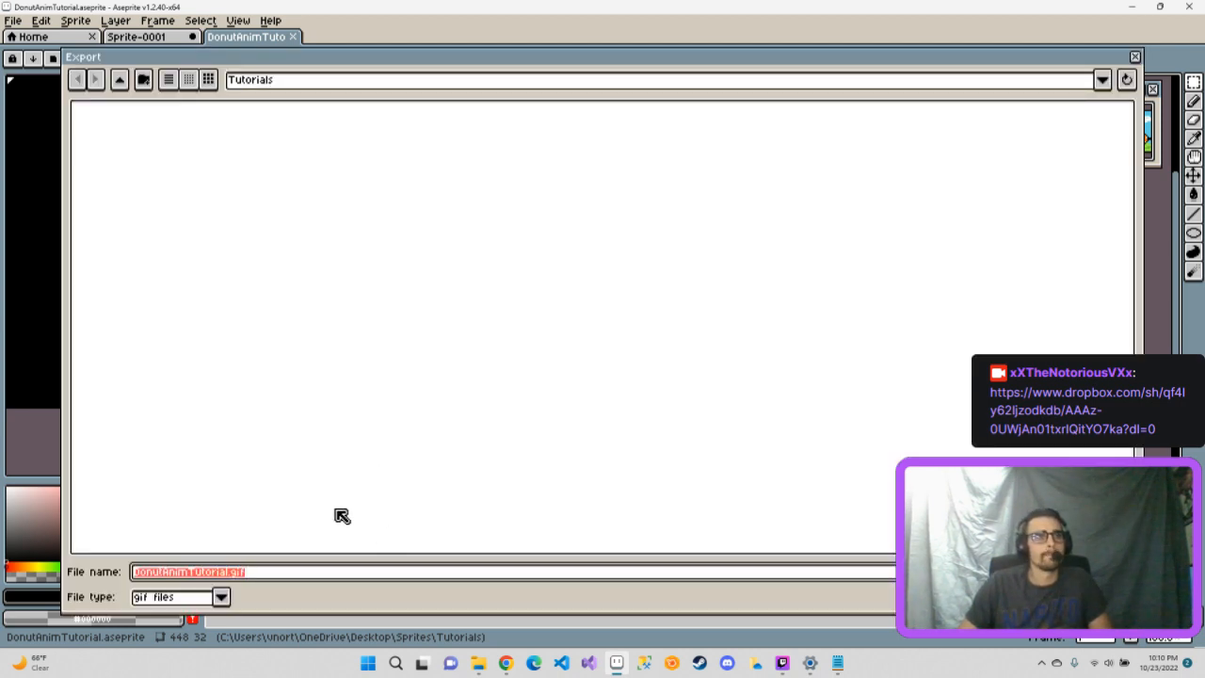
click(247, 575)
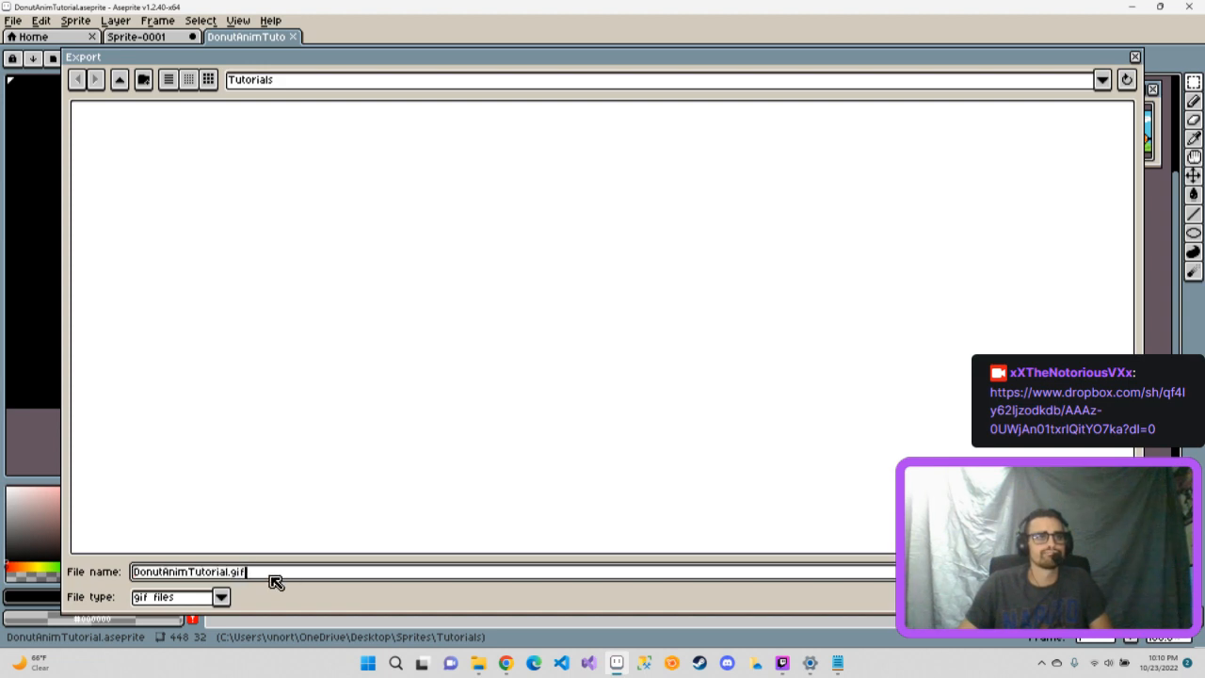
key(Return)
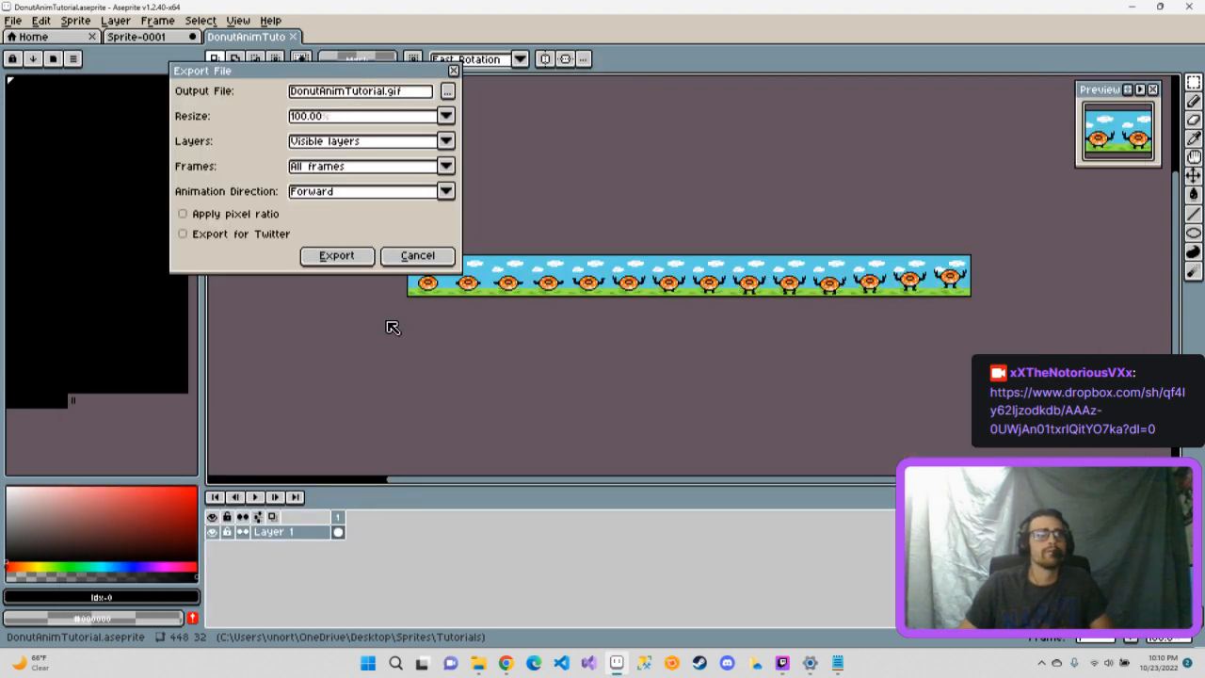
click(306, 115)
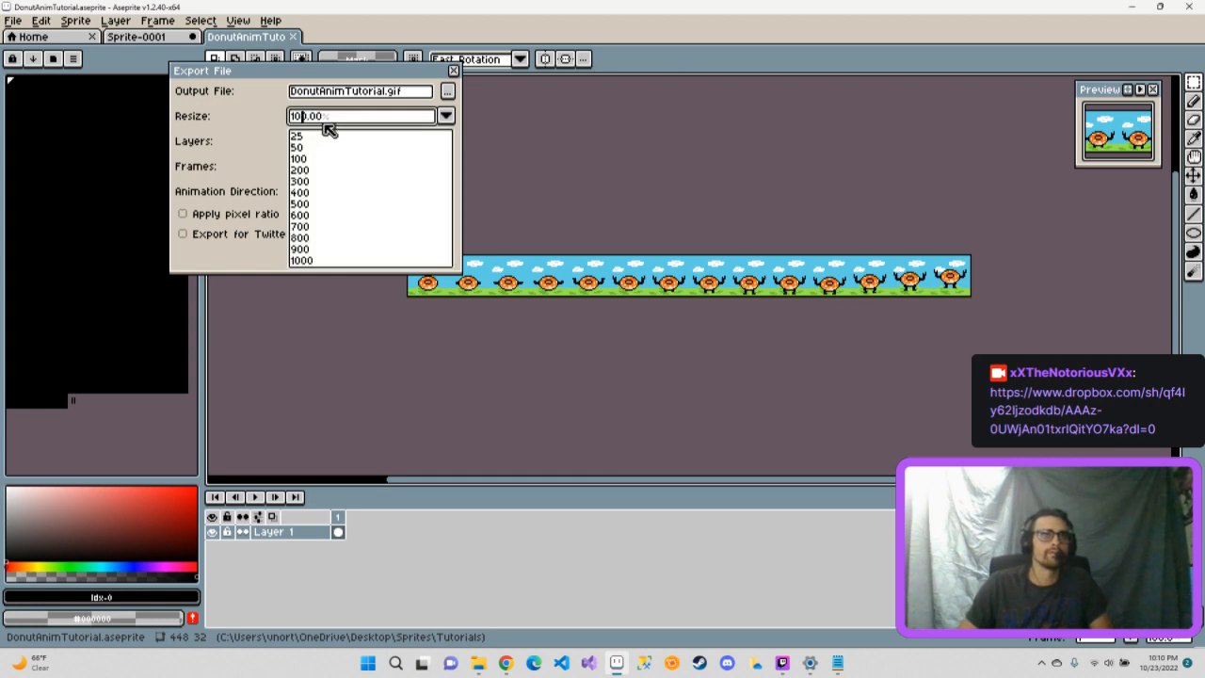
click(305, 237)
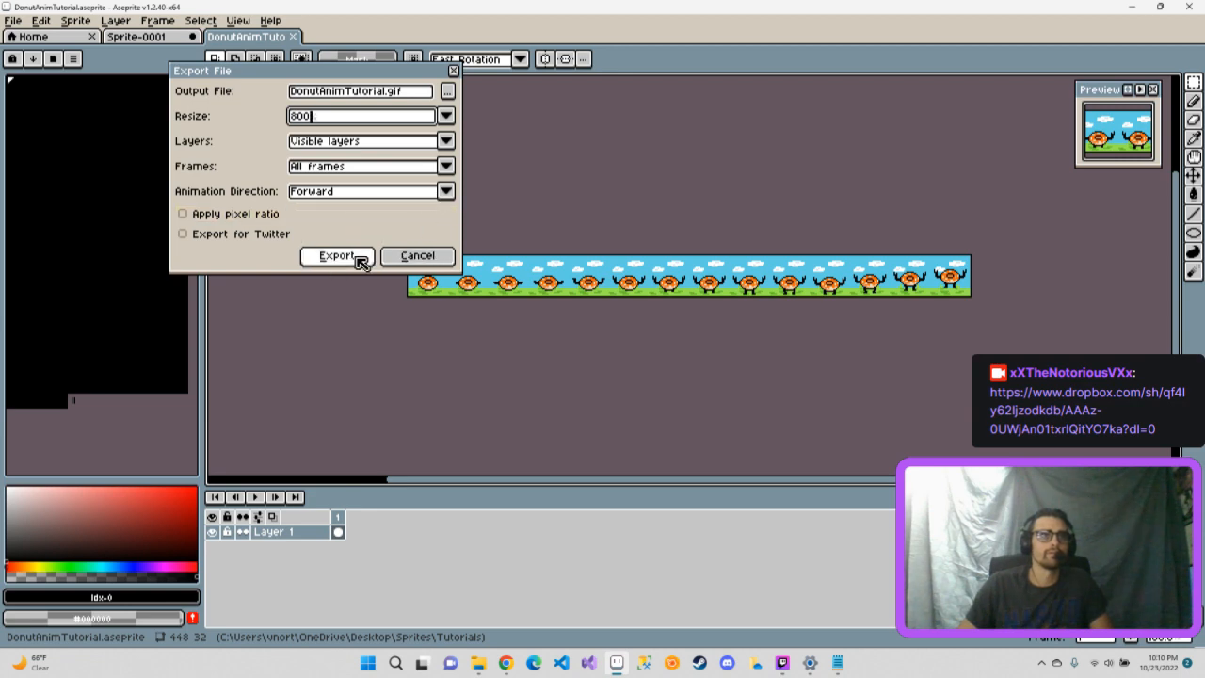
click(444, 192)
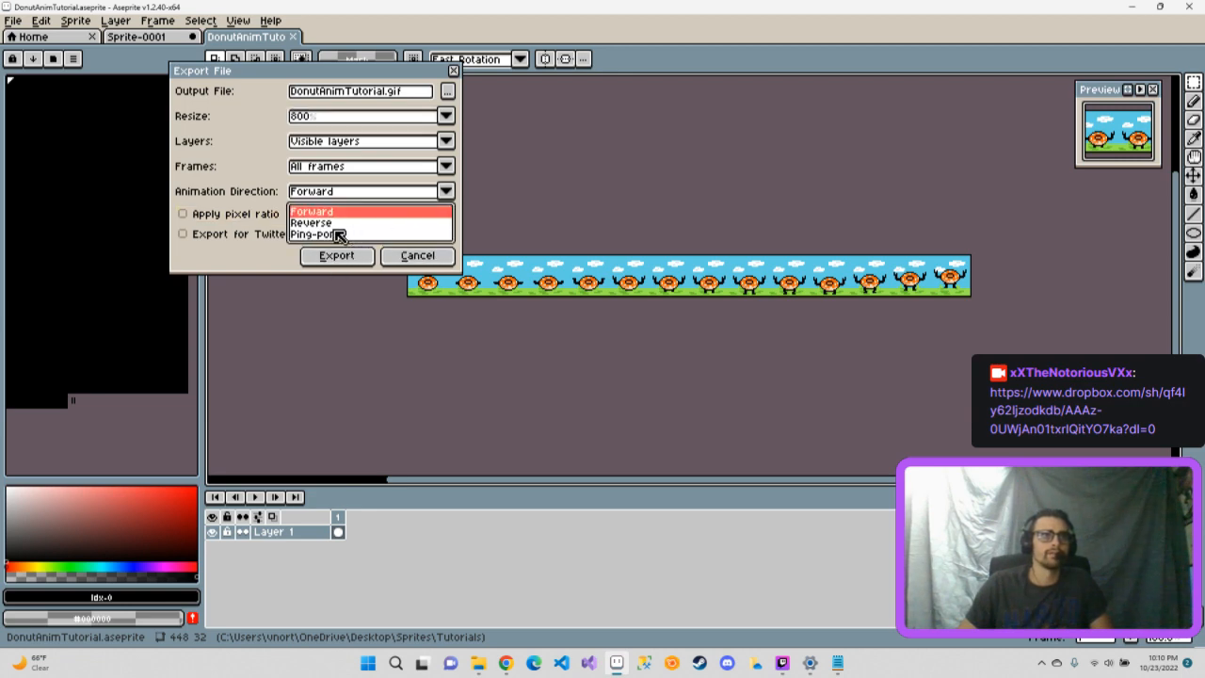
click(337, 234)
click(348, 257)
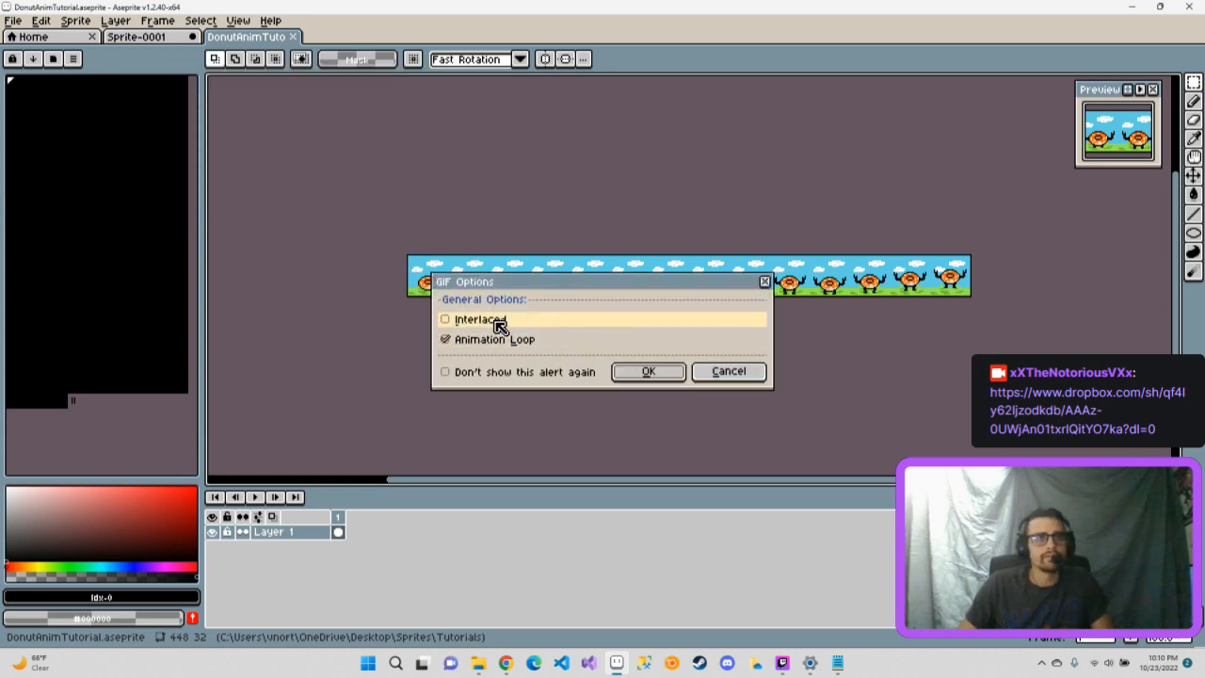
click(649, 372)
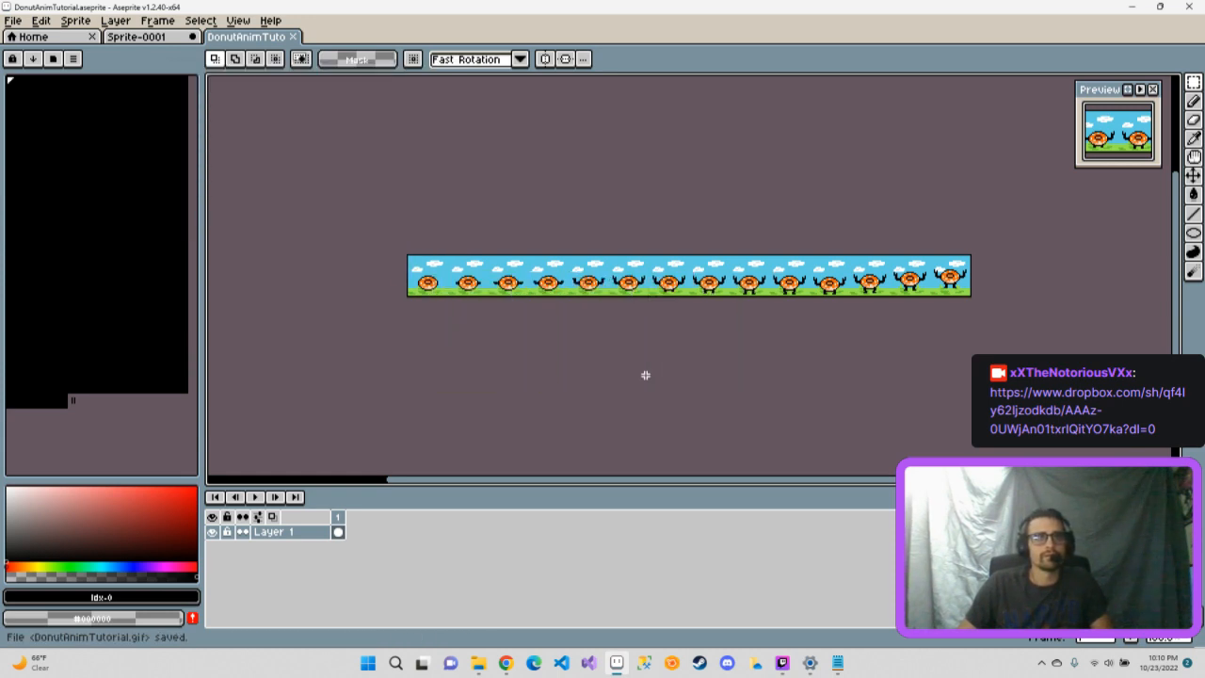
- Switch to the Tutorials folder in File Explorer and view the exported DonutAnimTutorial GIF
click(476, 663)
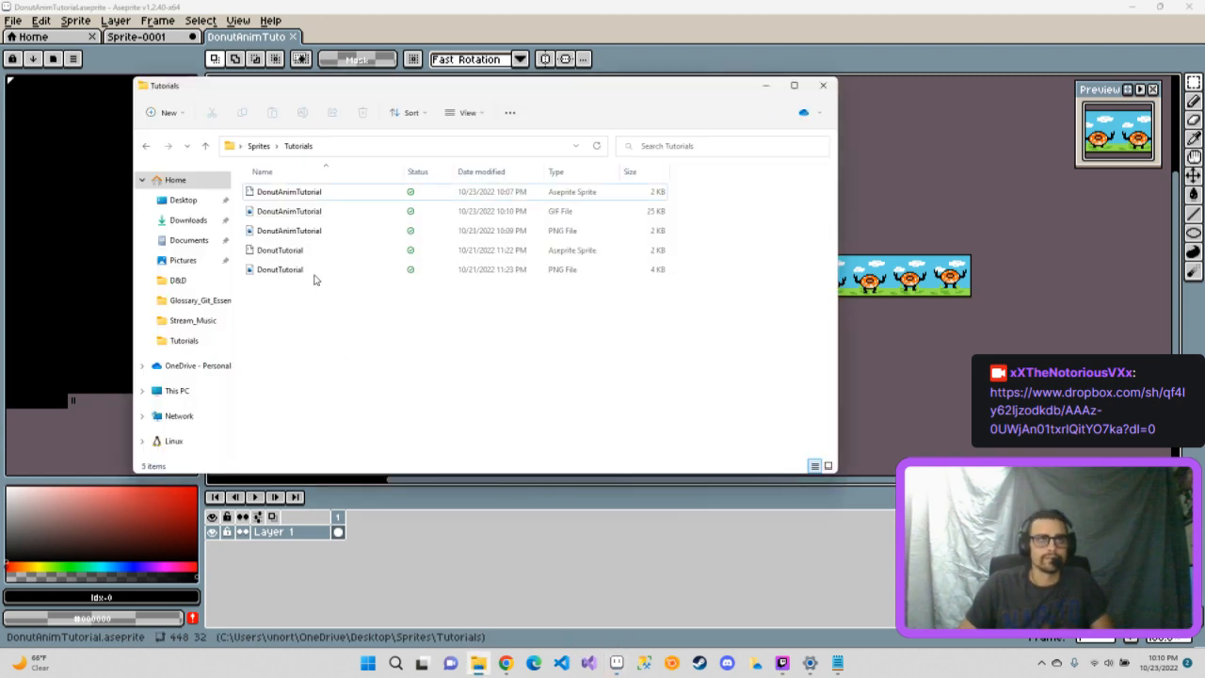
click(311, 213)
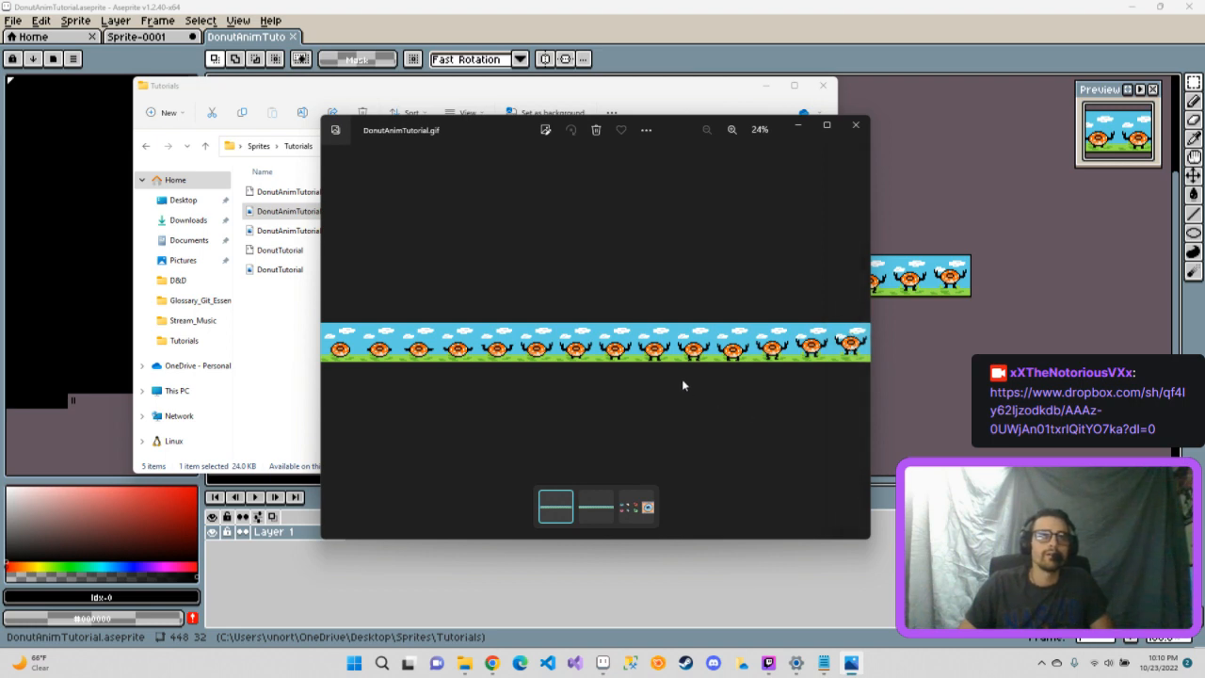
click(856, 126)
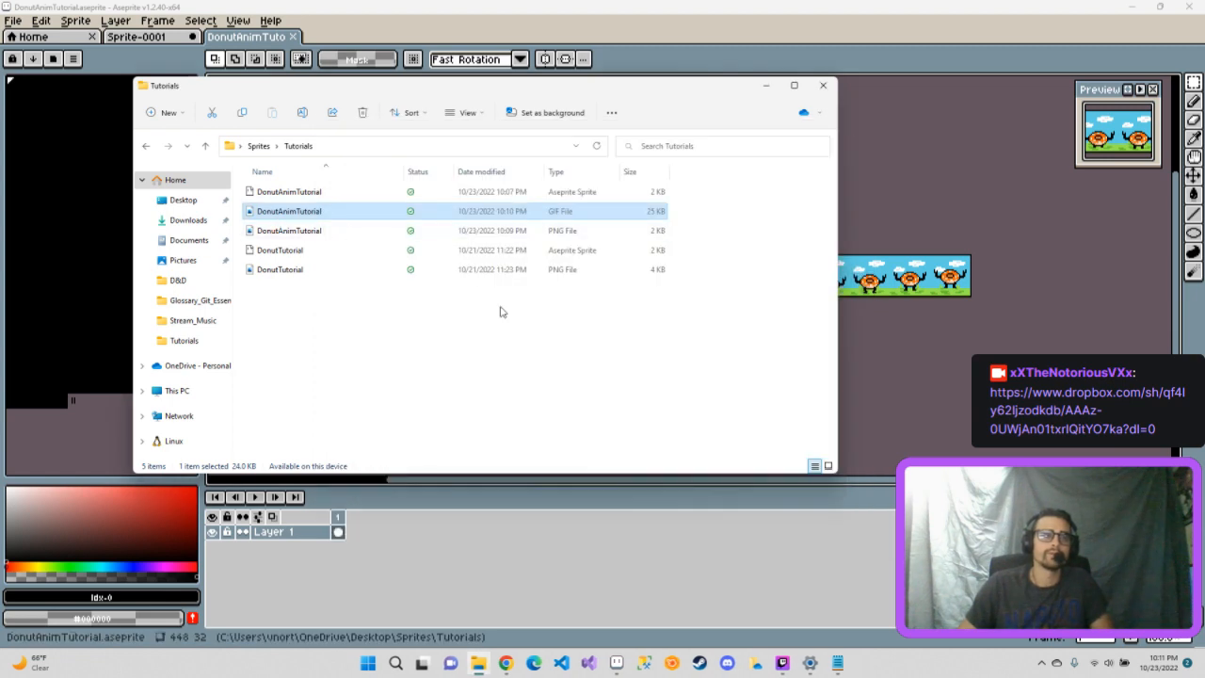
- Delete the DonutAnimTutorial GIF from the Tutorials folder
right_click(282, 213)
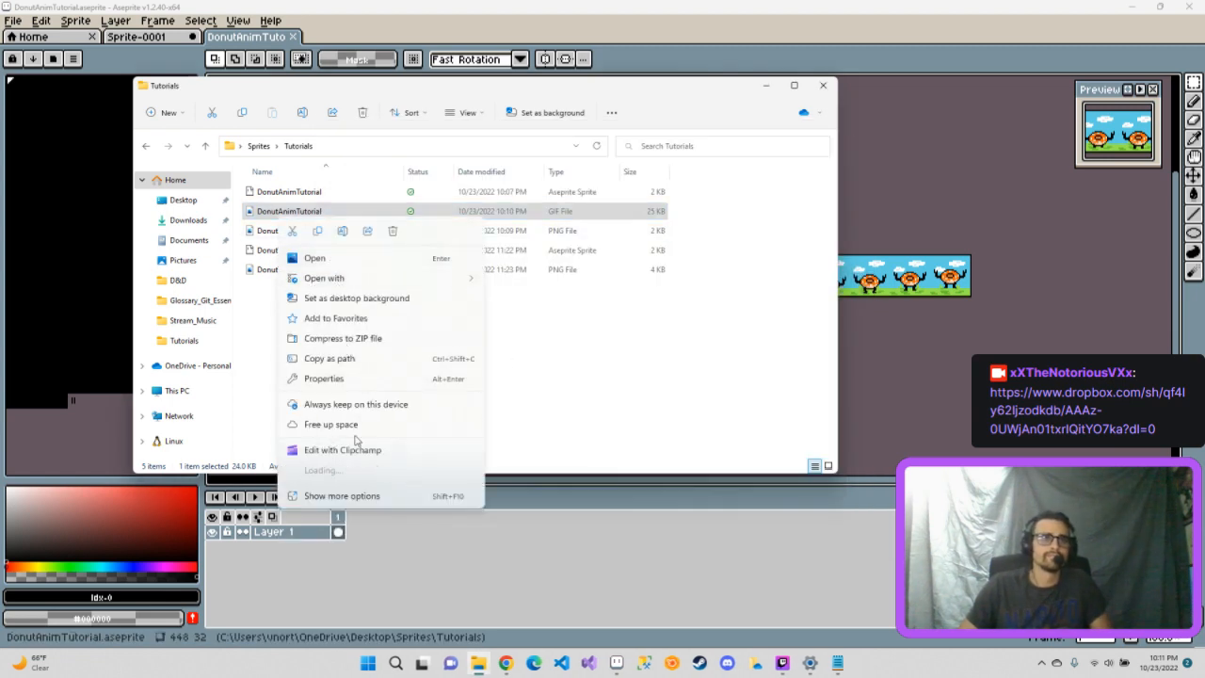
click(268, 228)
click(272, 216)
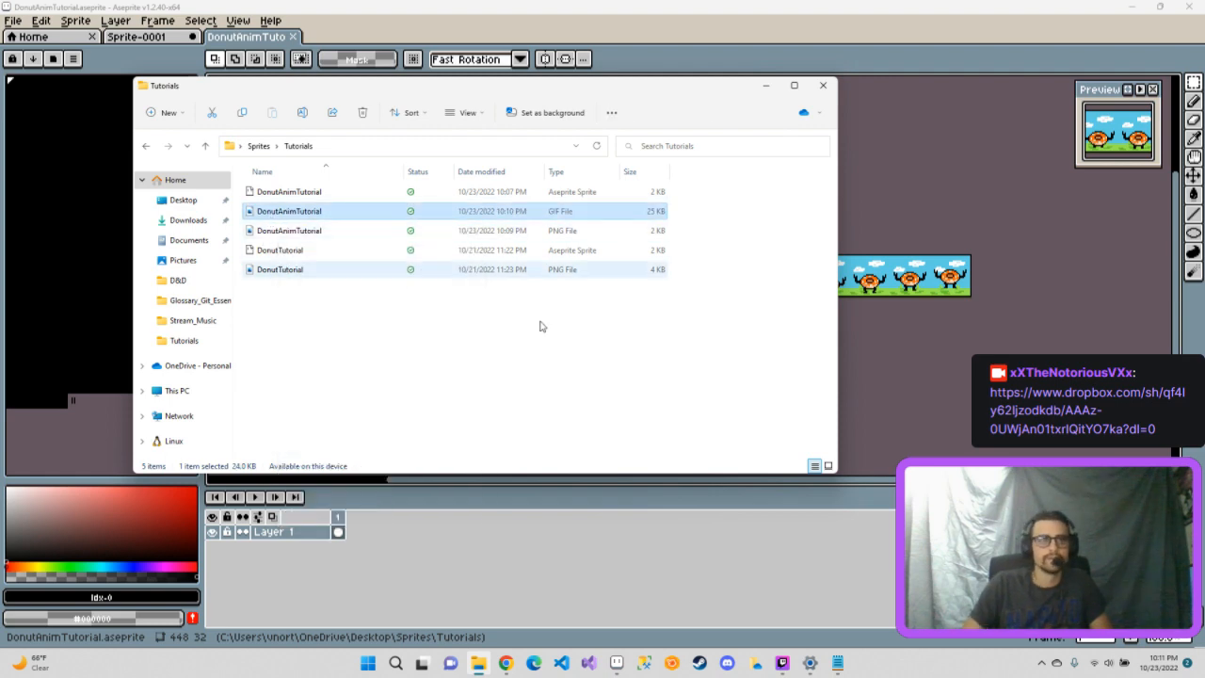
- Back in Aseprite, open the export settings for the Sprite-0001 animation and set the resize to 800%
click(193, 41)
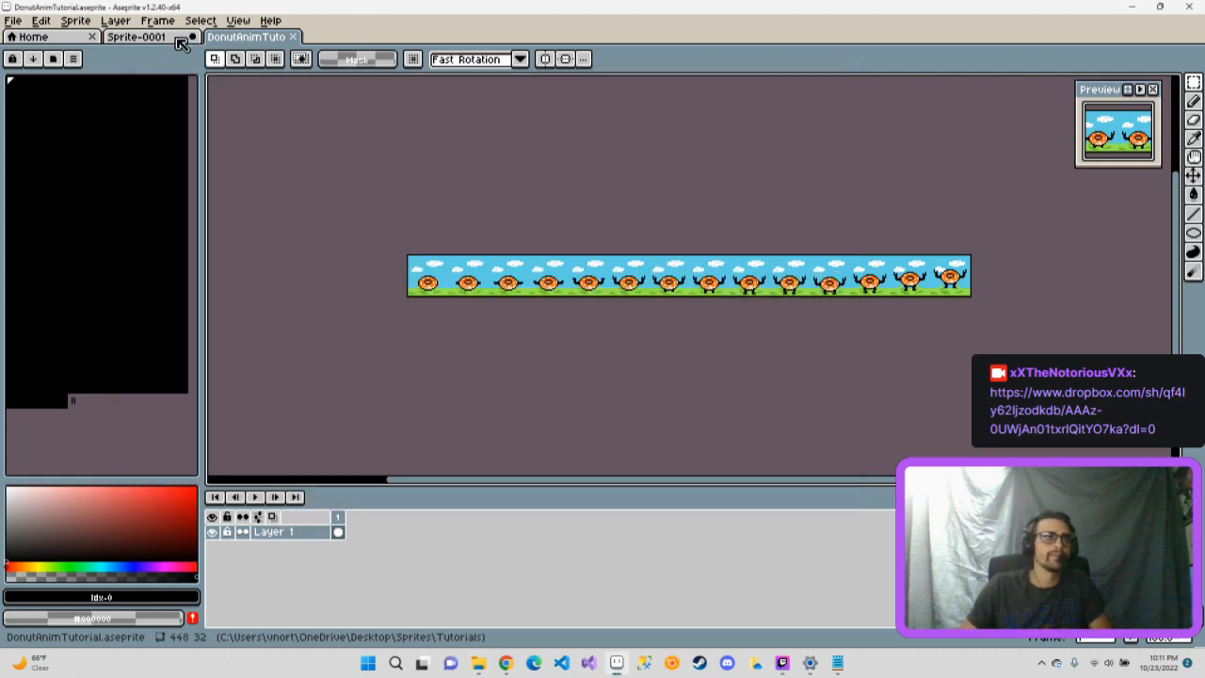
click(181, 38)
click(13, 19)
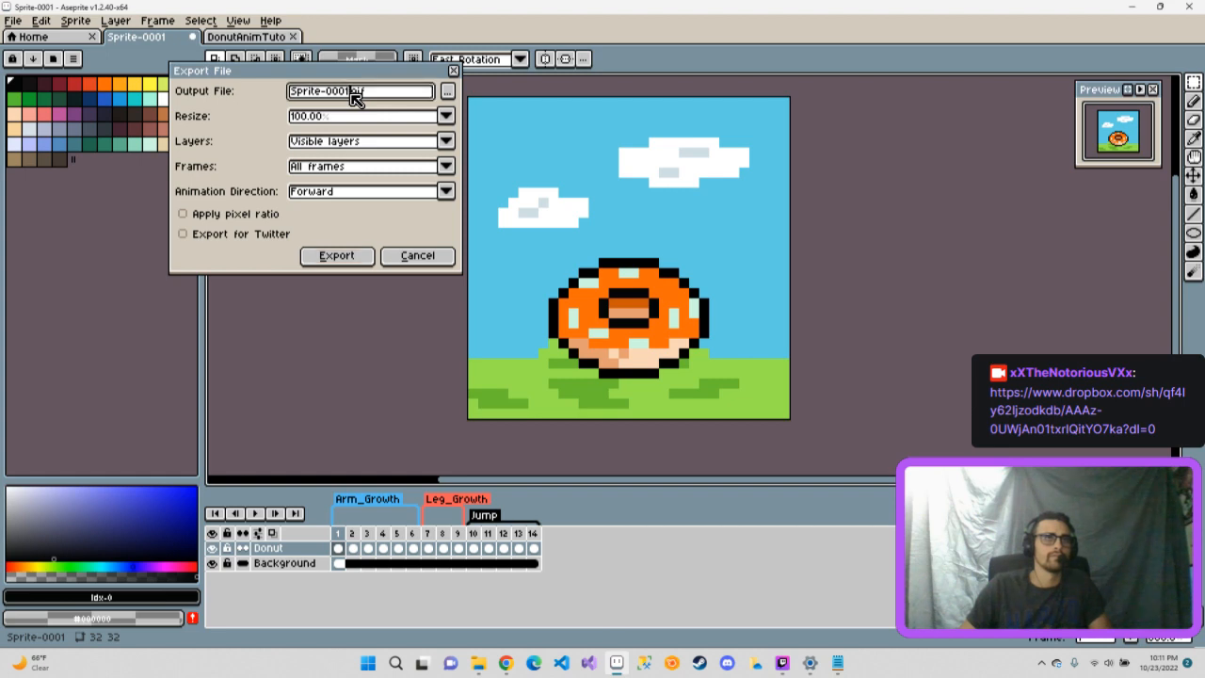
click(366, 116)
click(299, 240)
- Set the output file to DonutAnimation.gif in the Tutorials folder
click(449, 97)
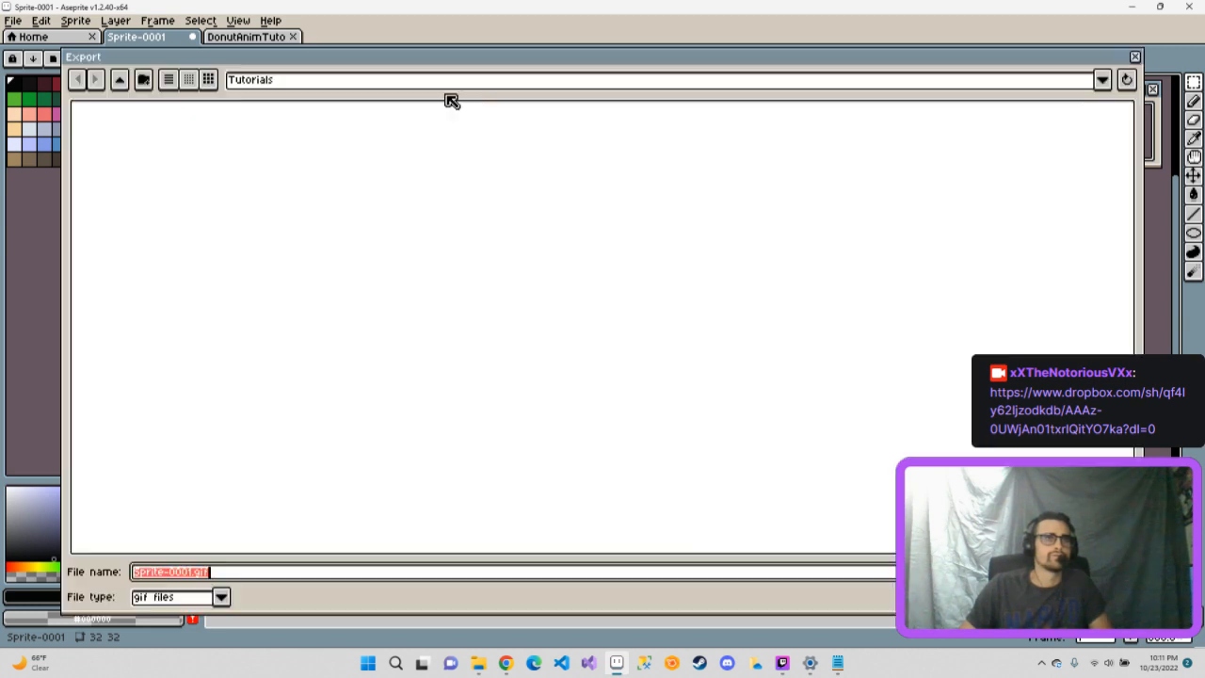
click(197, 578)
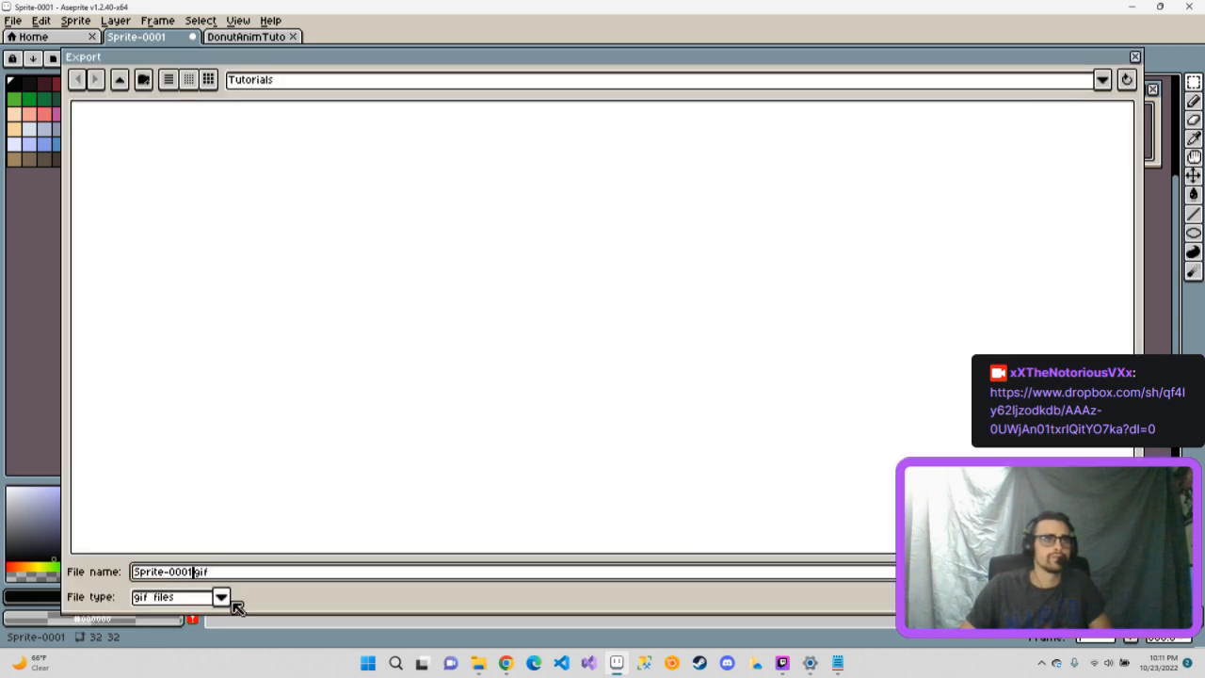
key(BackSpace)
key(BackSpace)
key(BackSpace)
key(BackSpace)
key(BackSpace)
key(BackSpace)
key(BackSpace)
key(BackSpace)
key(BackSpace)
key(BackSpace)
key(BackSpace)
key(BackSpace)
text(Do)
text(nutAnimati)
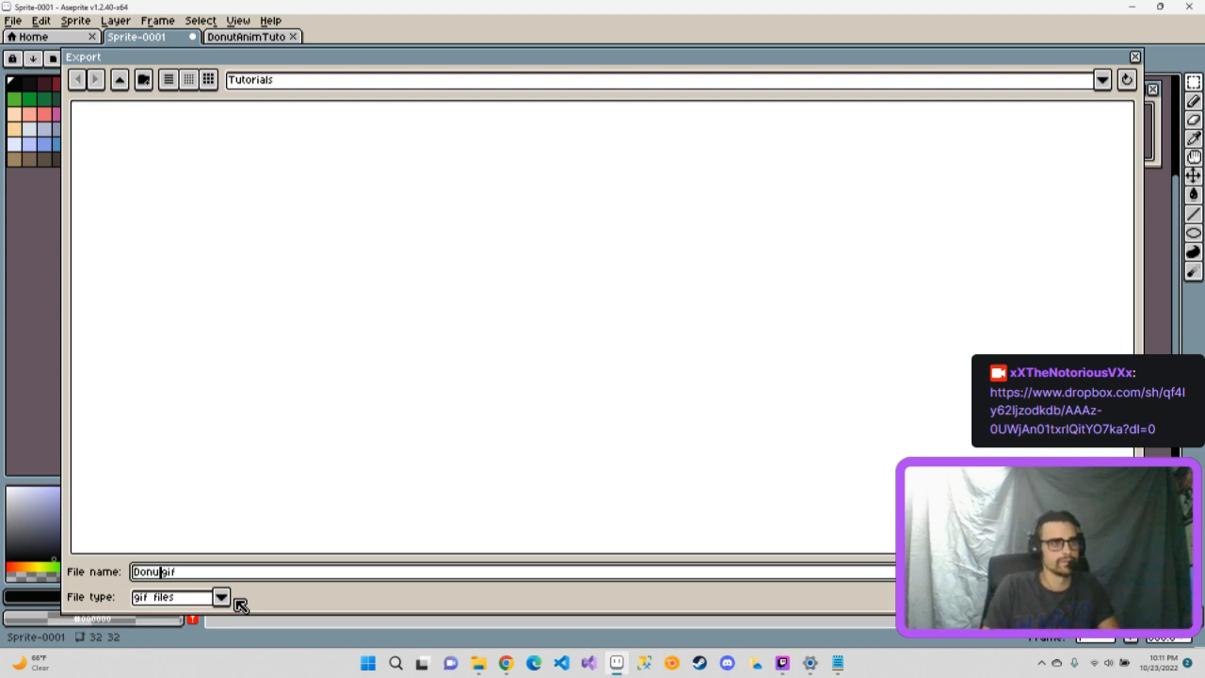
text(on)
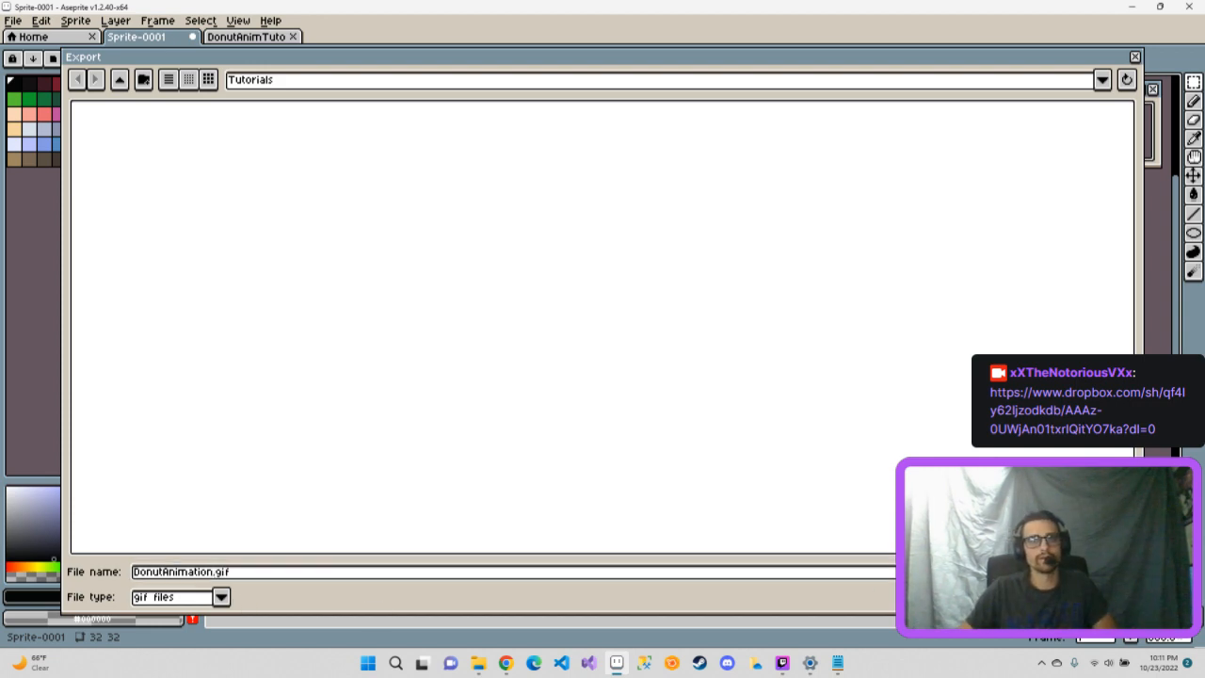
key(Return)
- Export the animation as a GIF, agreeing to drop layers and tags and accepting the GIF options
click(332, 258)
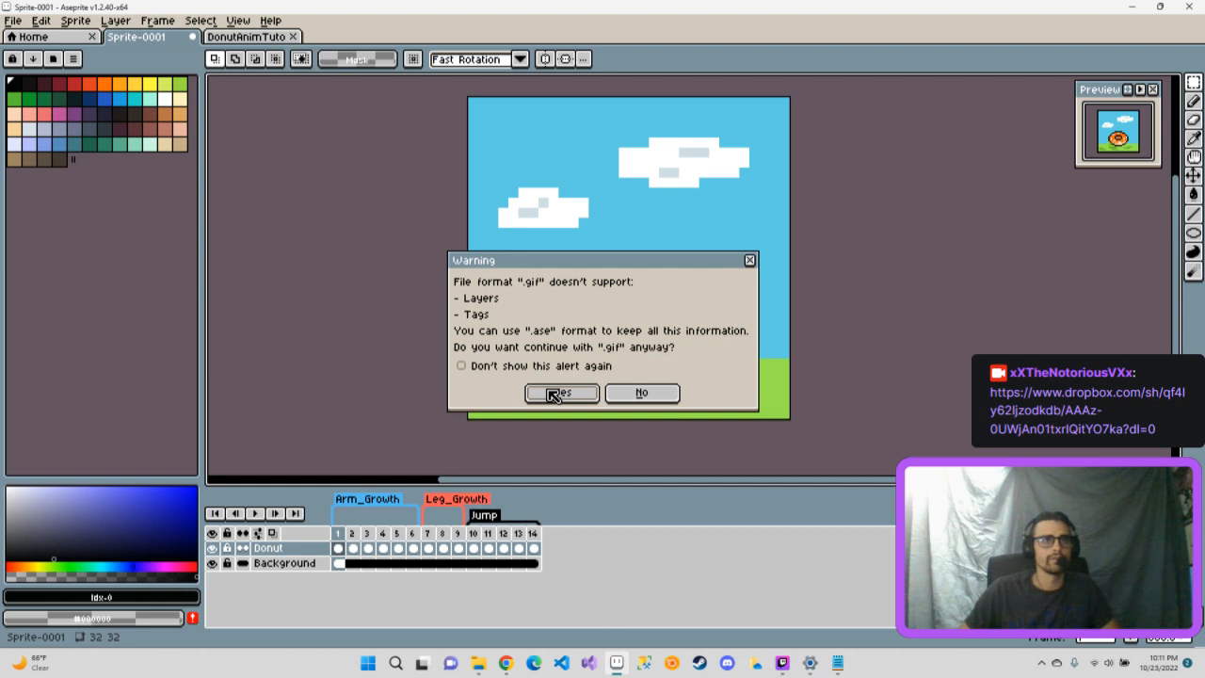
click(558, 394)
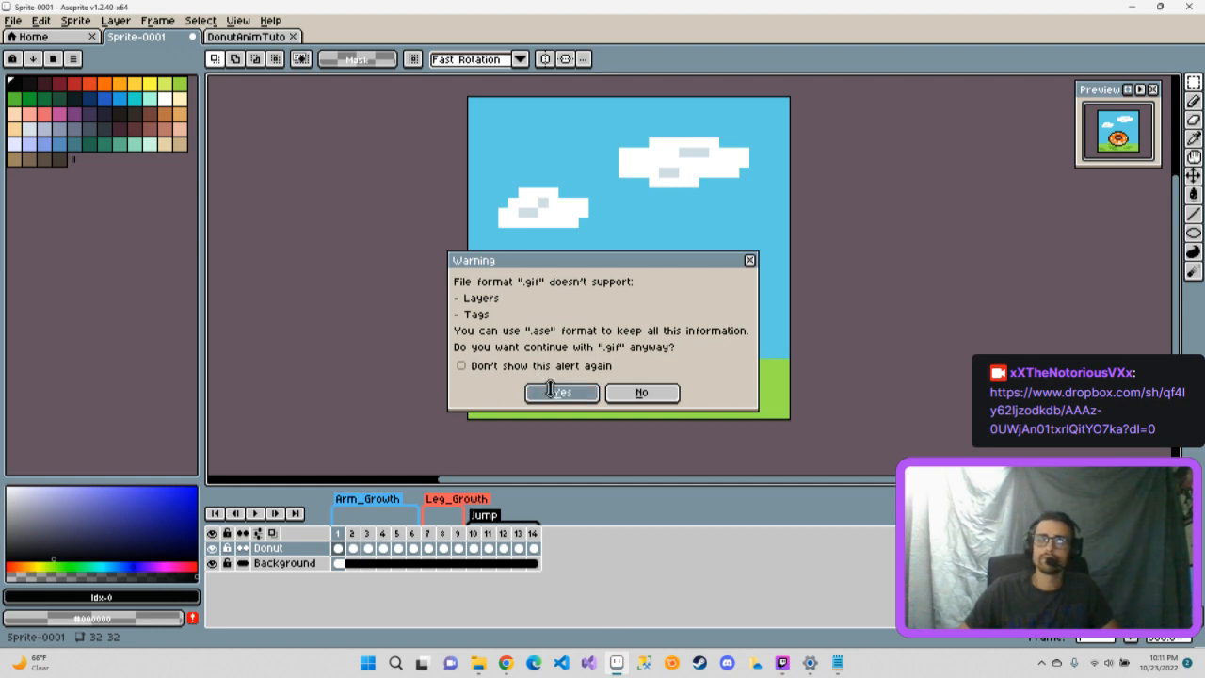
click(644, 373)
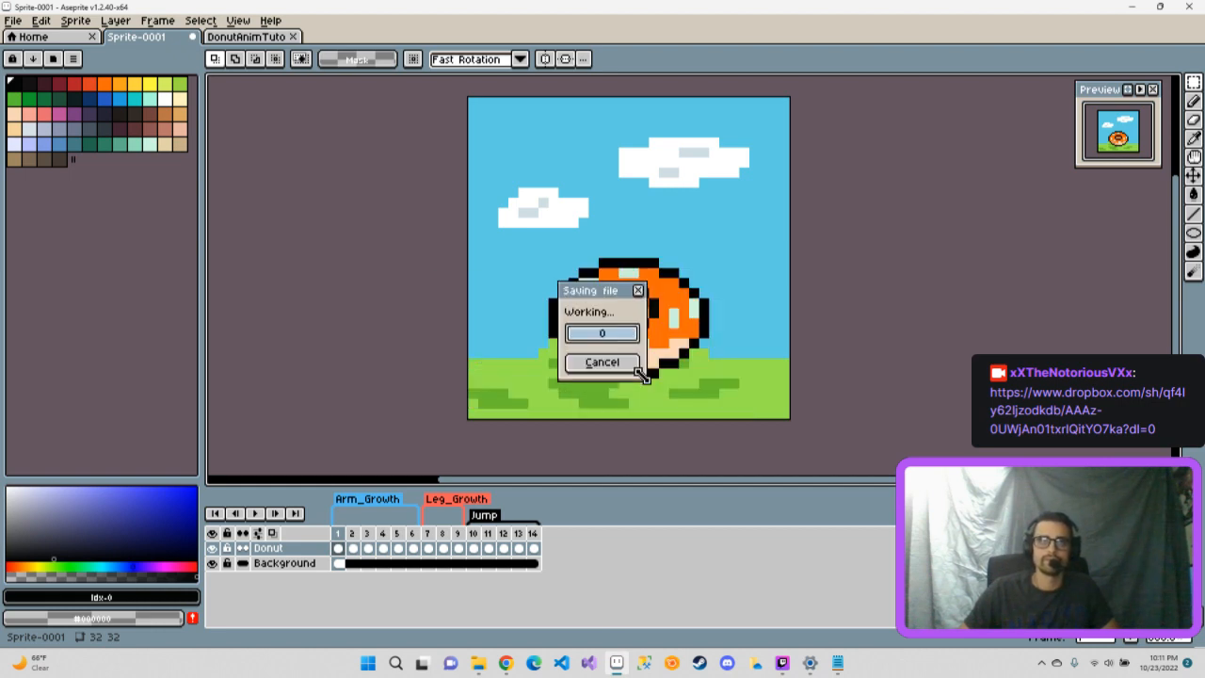
- Switch to File Explorer, play the DonutAnimation GIF from the Tutorials folder, and close the viewer and folder window
click(478, 663)
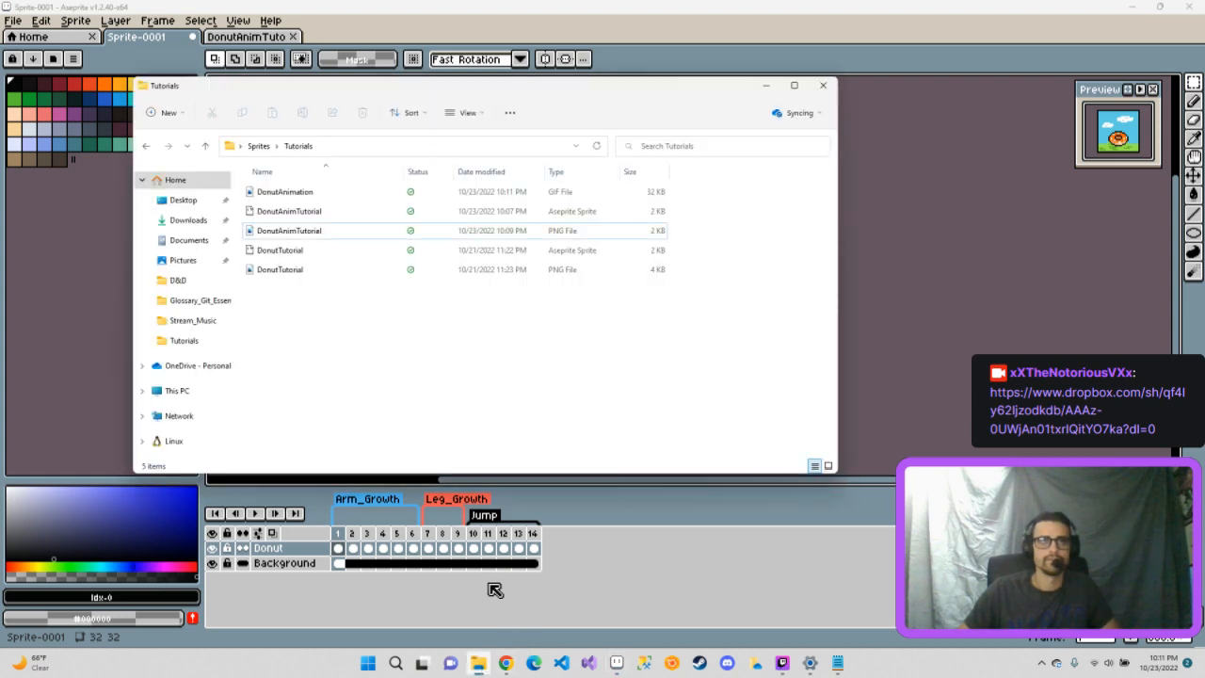
double_click(339, 194)
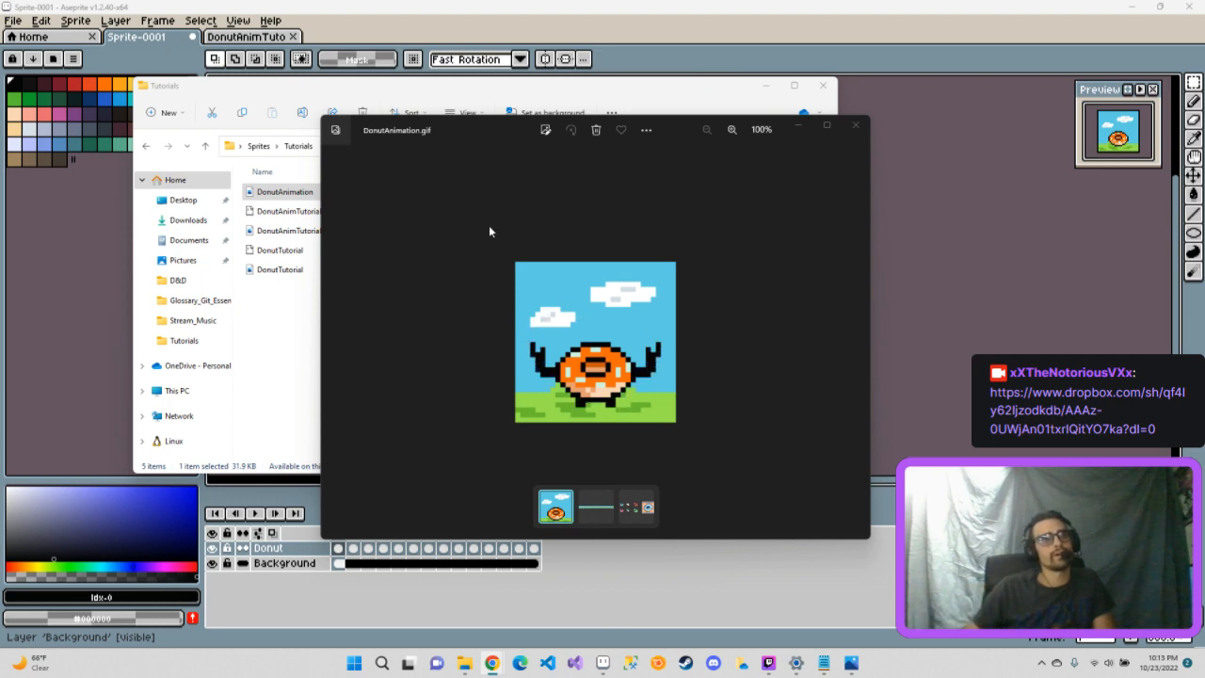
click(857, 124)
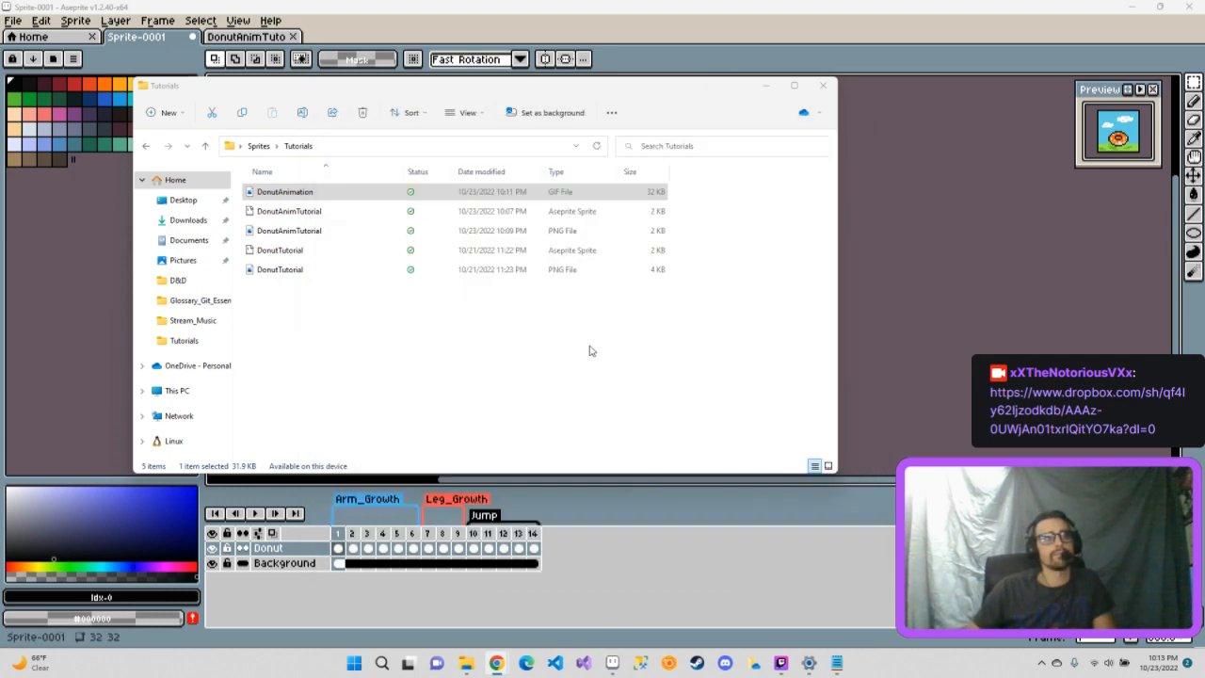
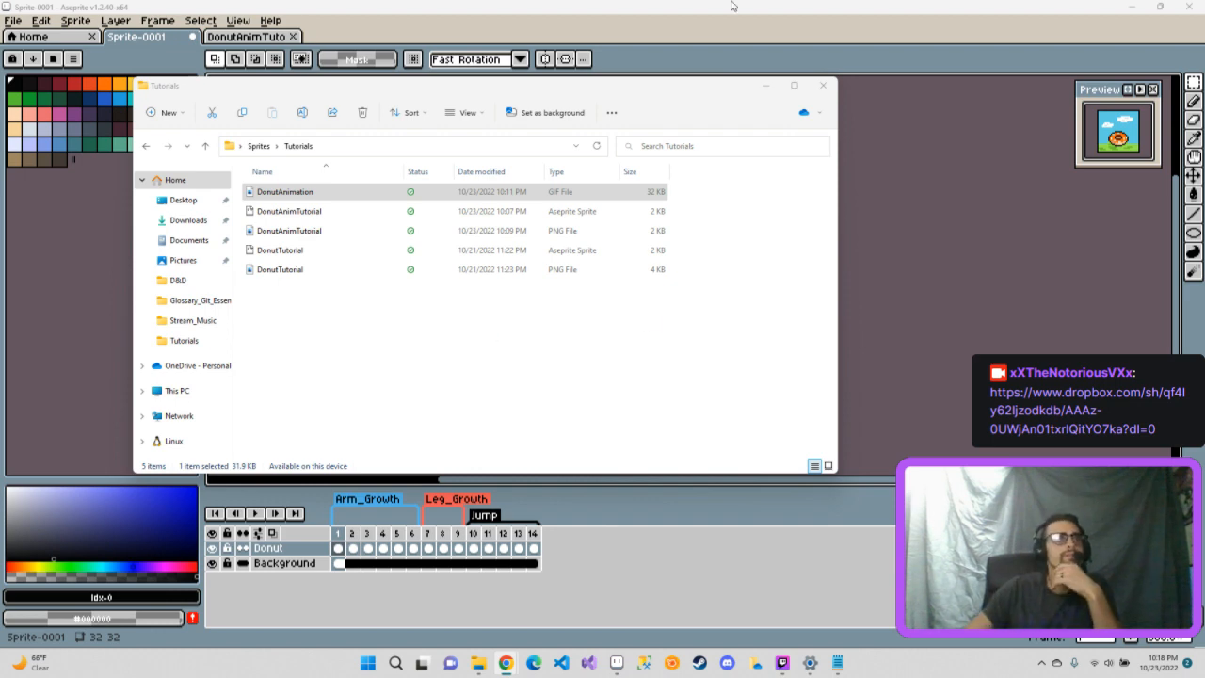
click(823, 85)
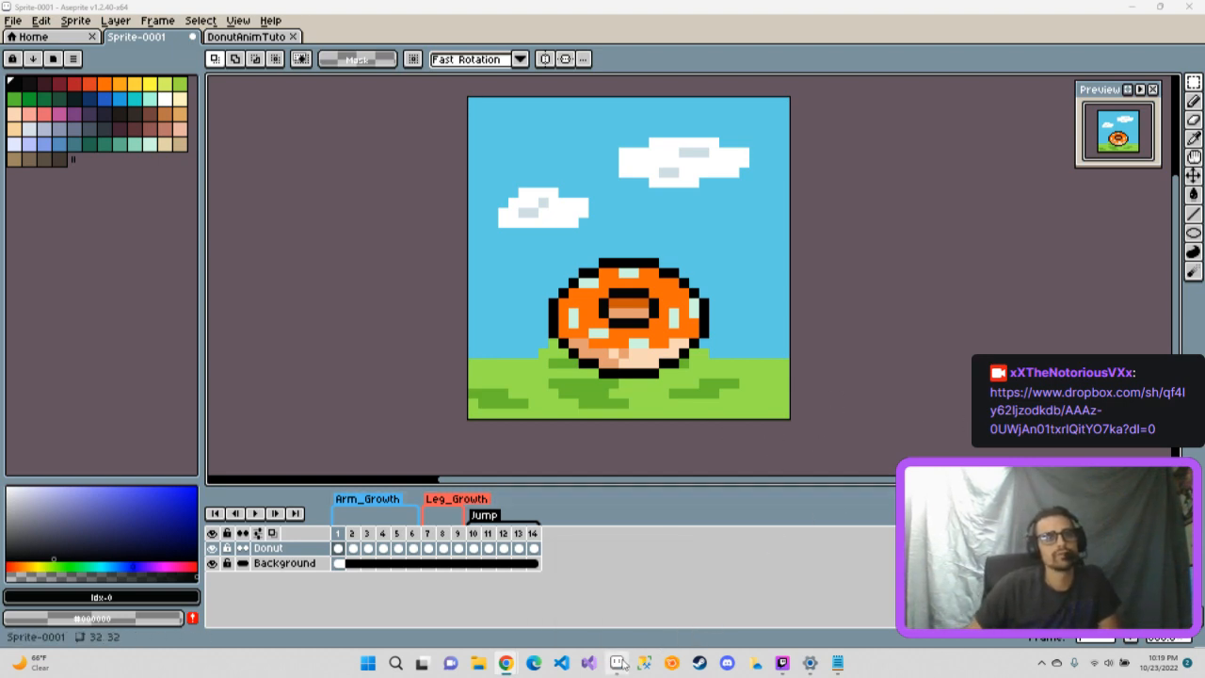
- Switch to the YouTube window in Chrome and replace the aseprite tutorial search with a search for "phaser 3 card game"
mouse_move(617, 663)
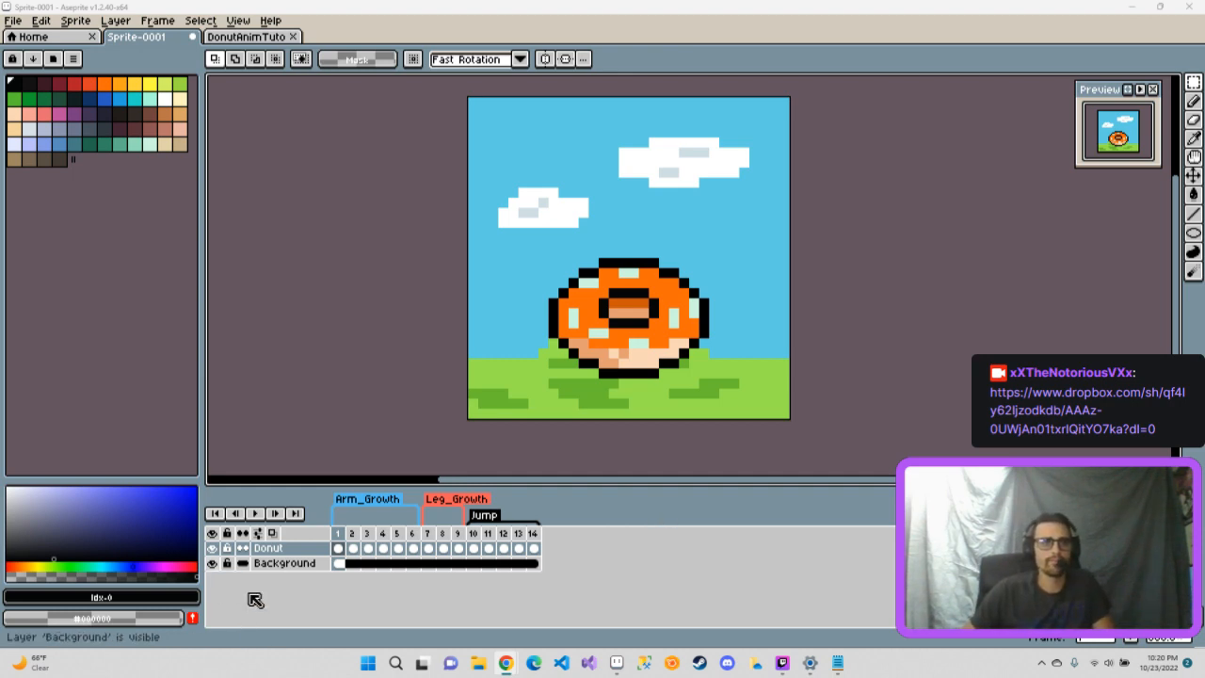
mouse_move(509, 662)
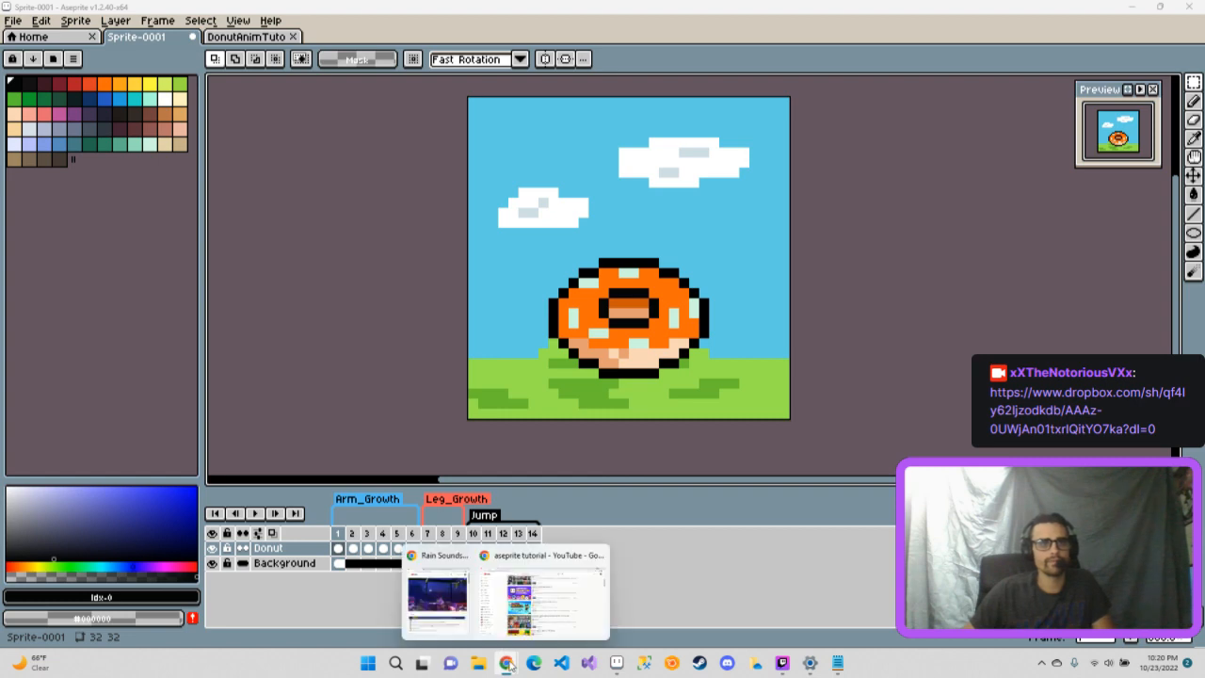
click(541, 607)
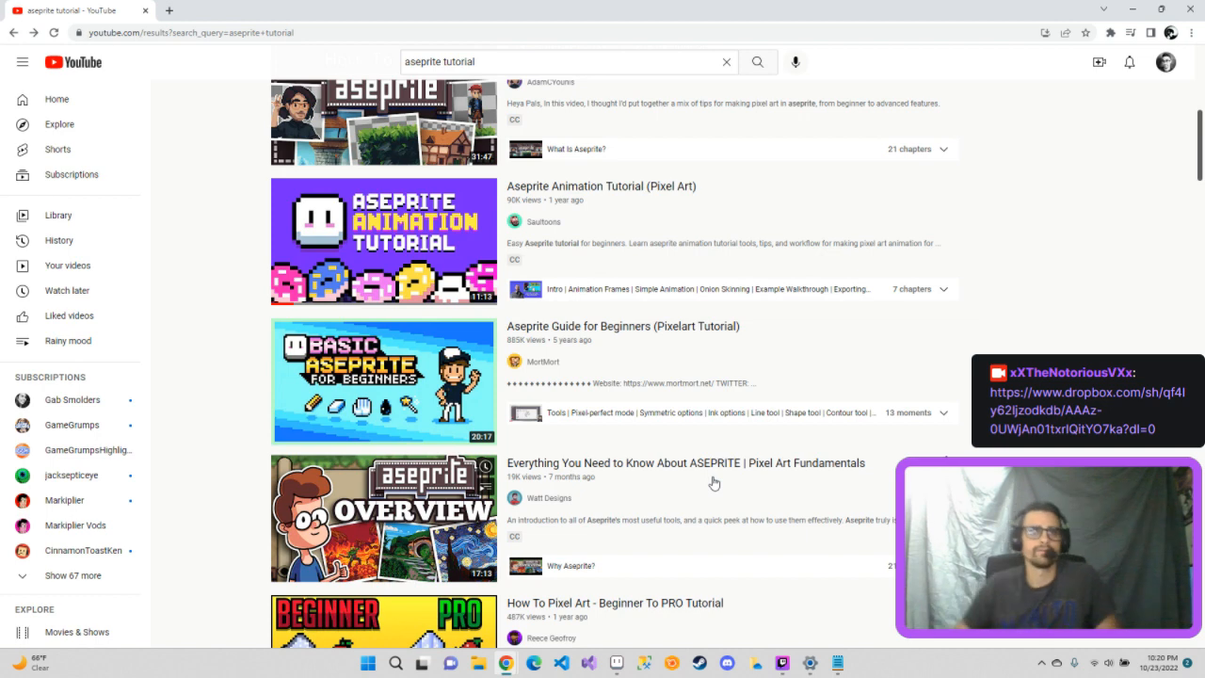
scroll(863, 499, up, 5)
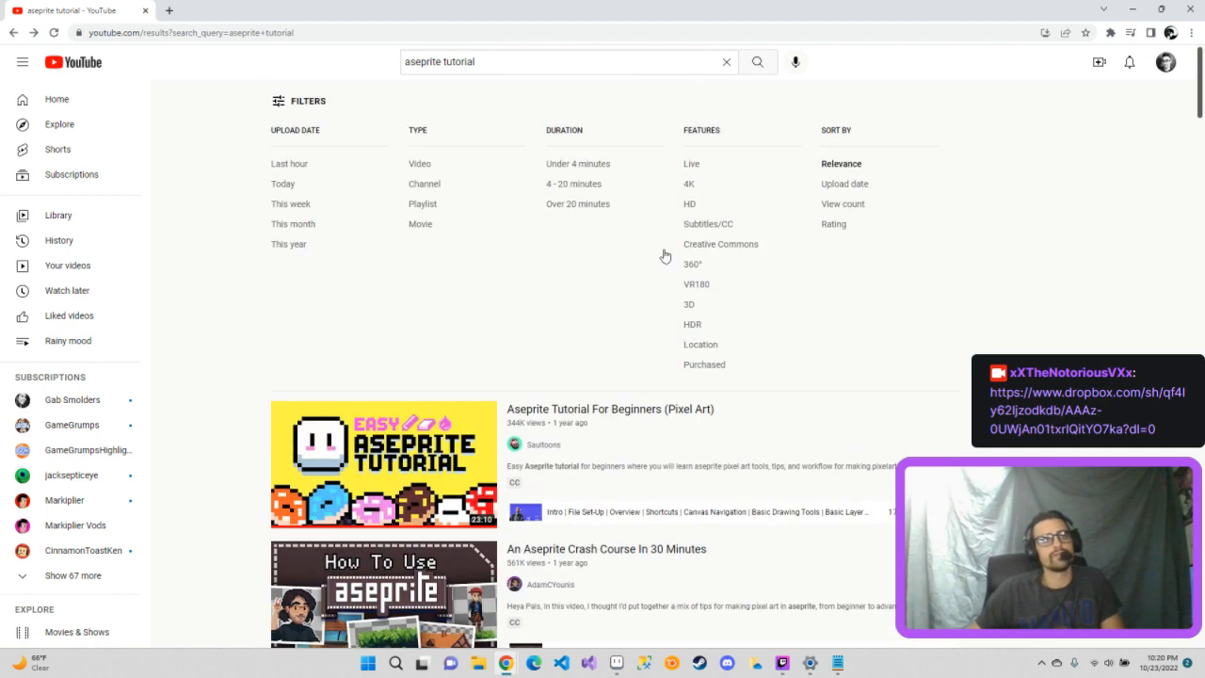
click(541, 58)
click(372, 61)
click(377, 62)
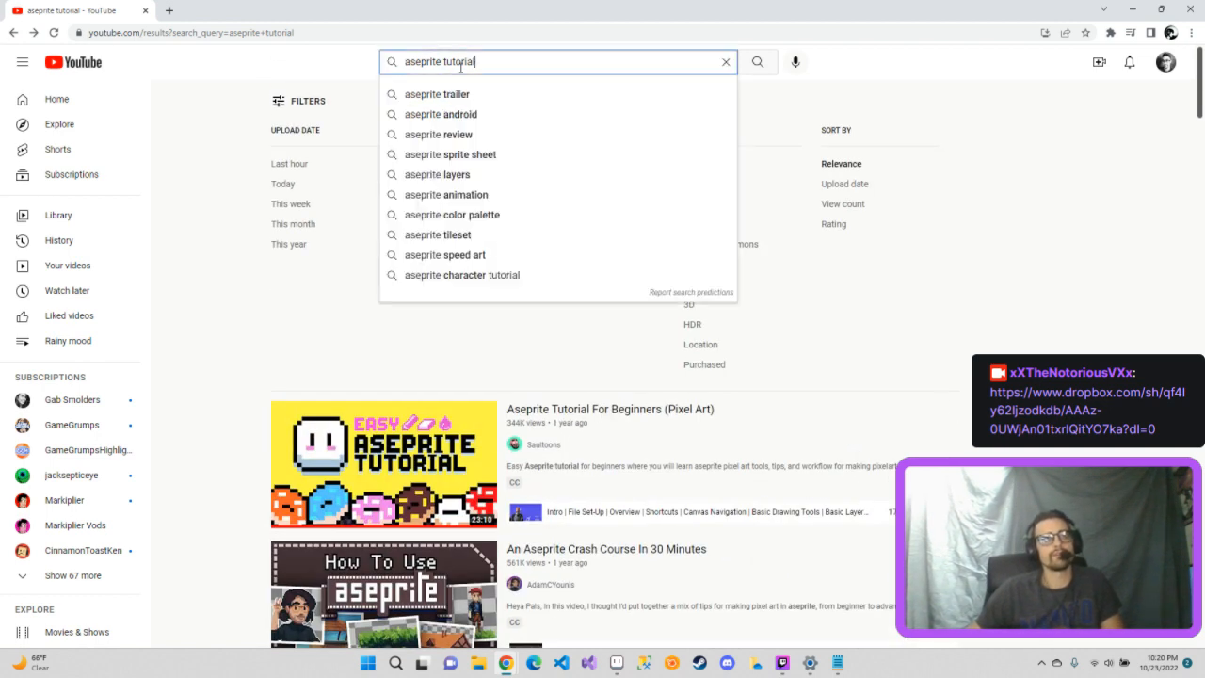
key(ctrl+a)
key(BackSpace)
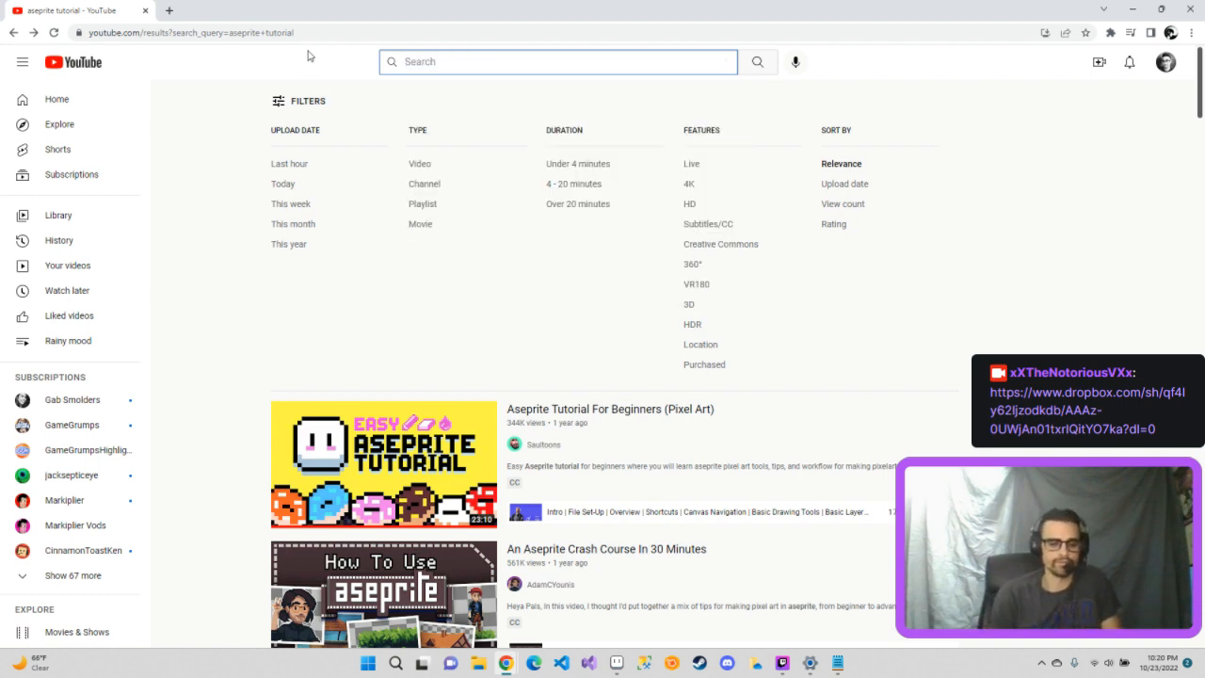
text(phaser 3 )
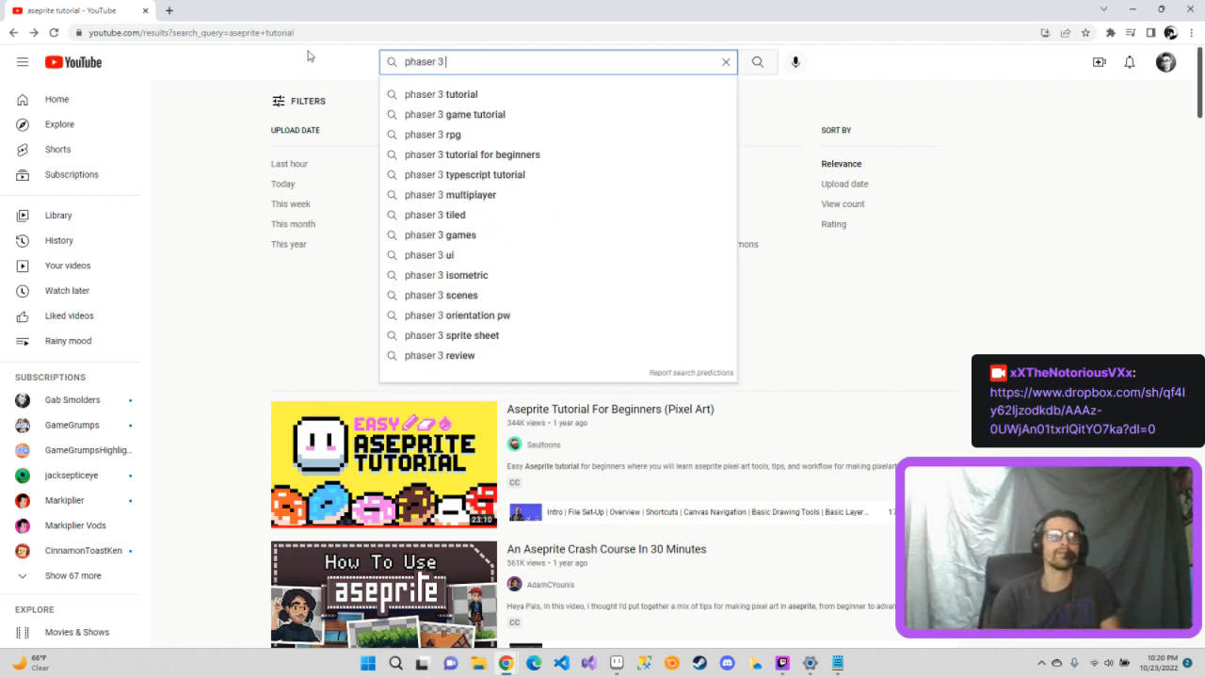
text(card)
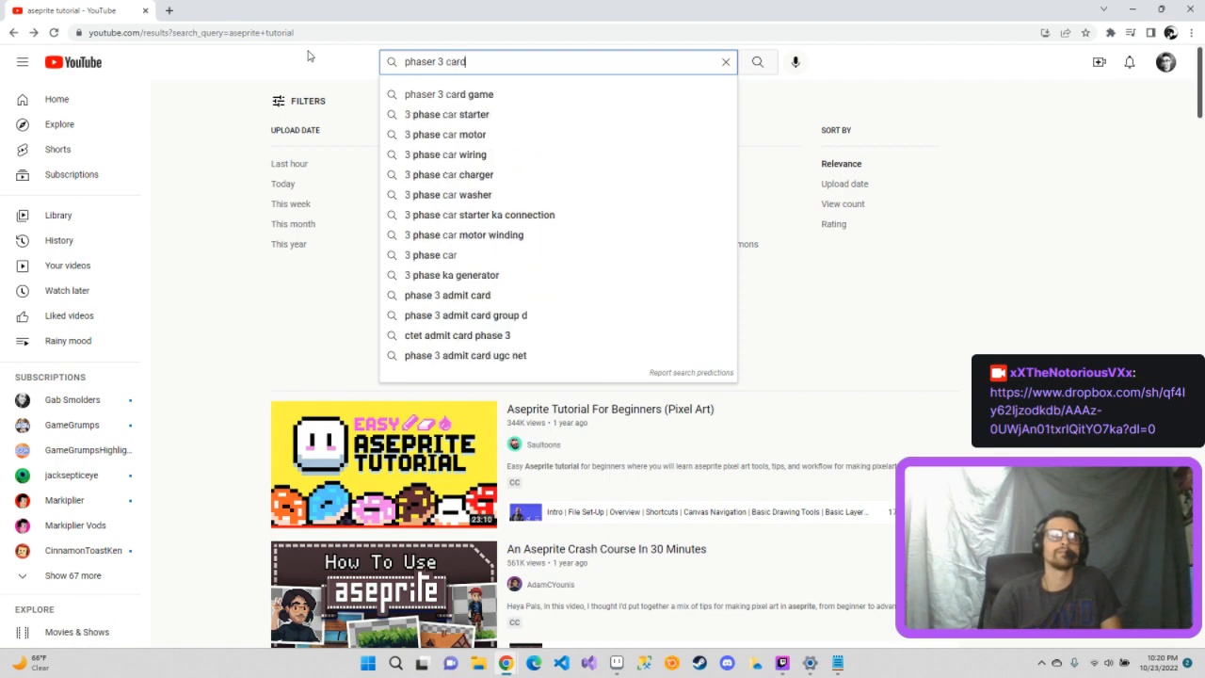
key(Down)
key(Return)
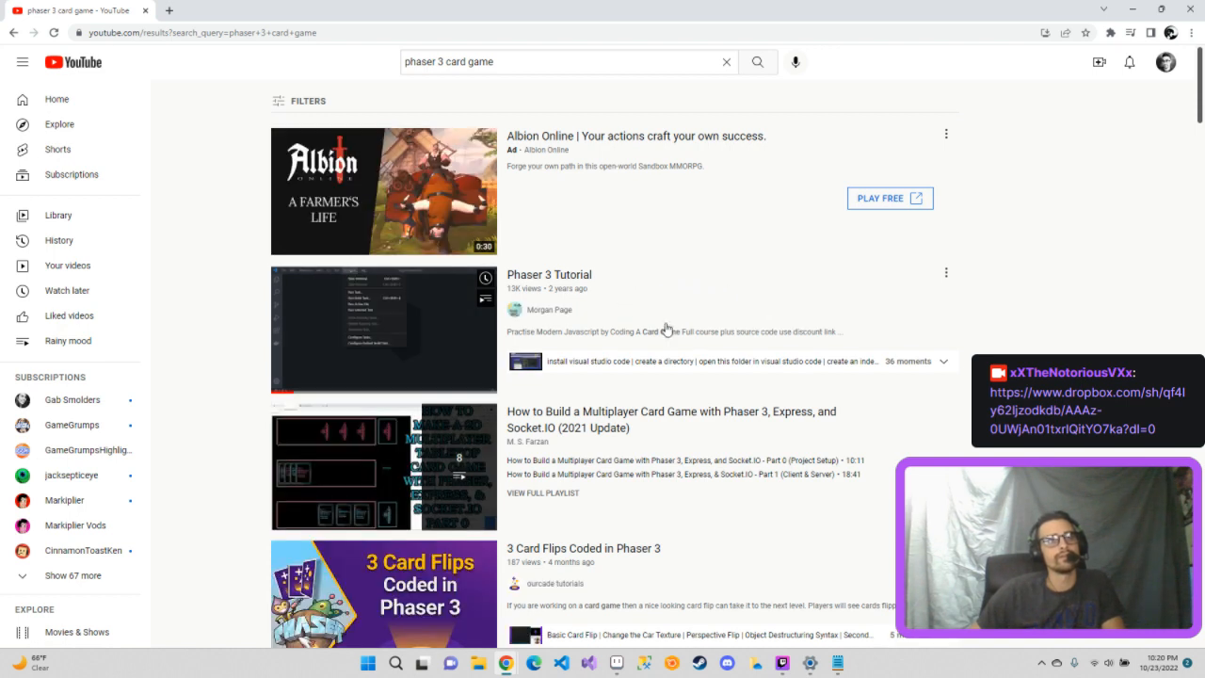
- Look through the phaser 3 card game results for a tutorial that suits building a card game
scroll(665, 328, down, 1)
scroll(666, 328, down, 1)
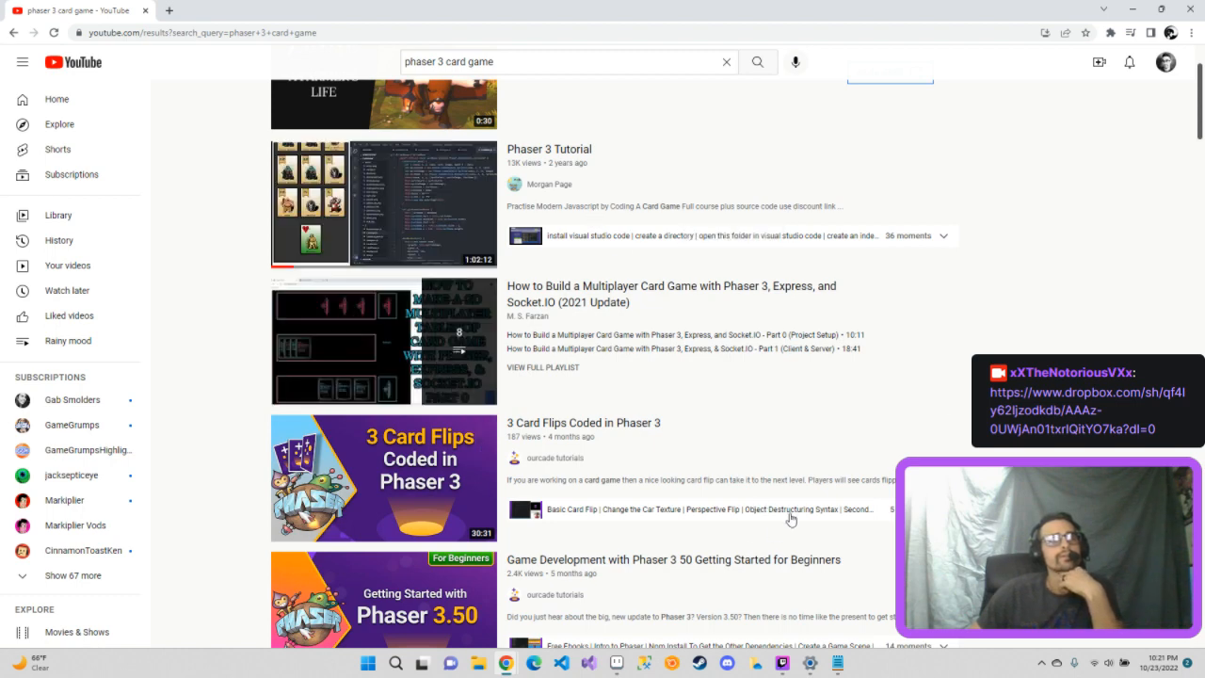
scroll(805, 497, down, 3)
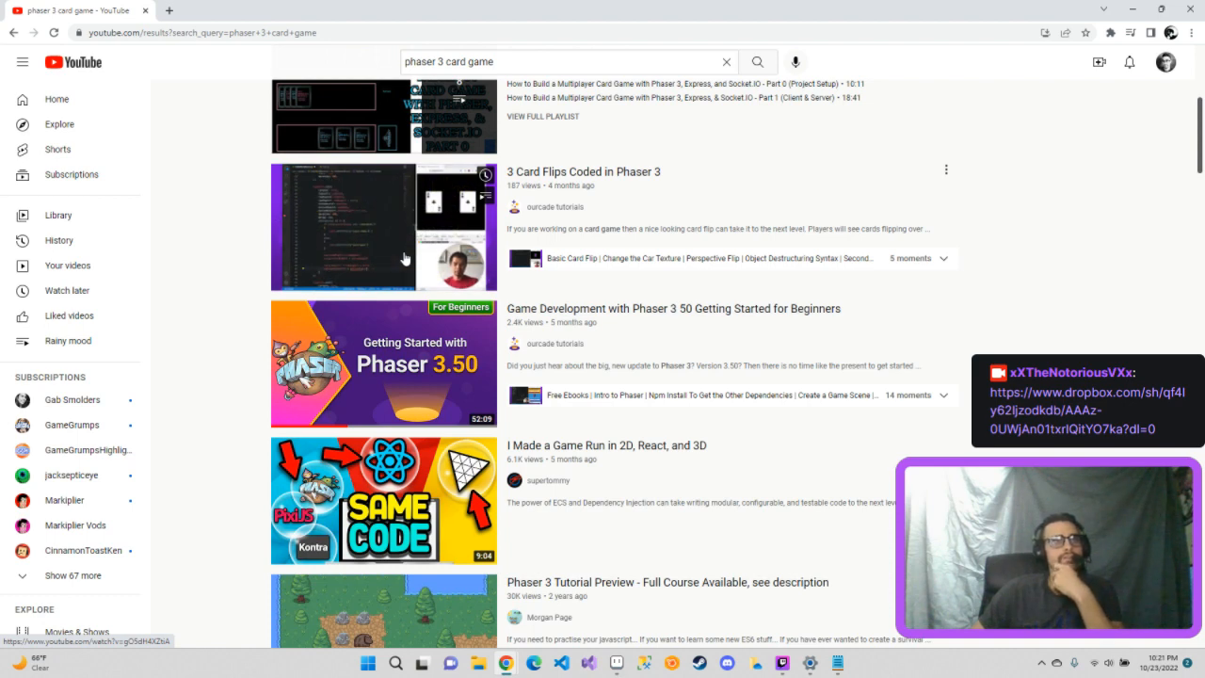
scroll(405, 259, down, 1)
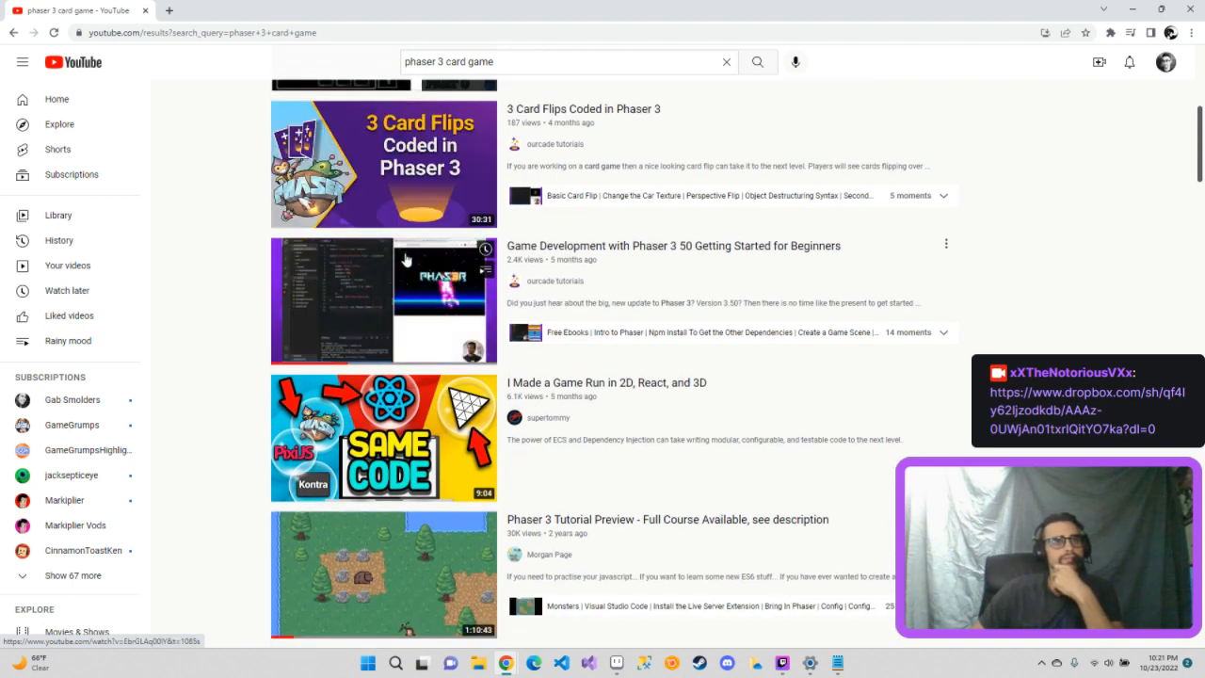
scroll(403, 264, down, 2)
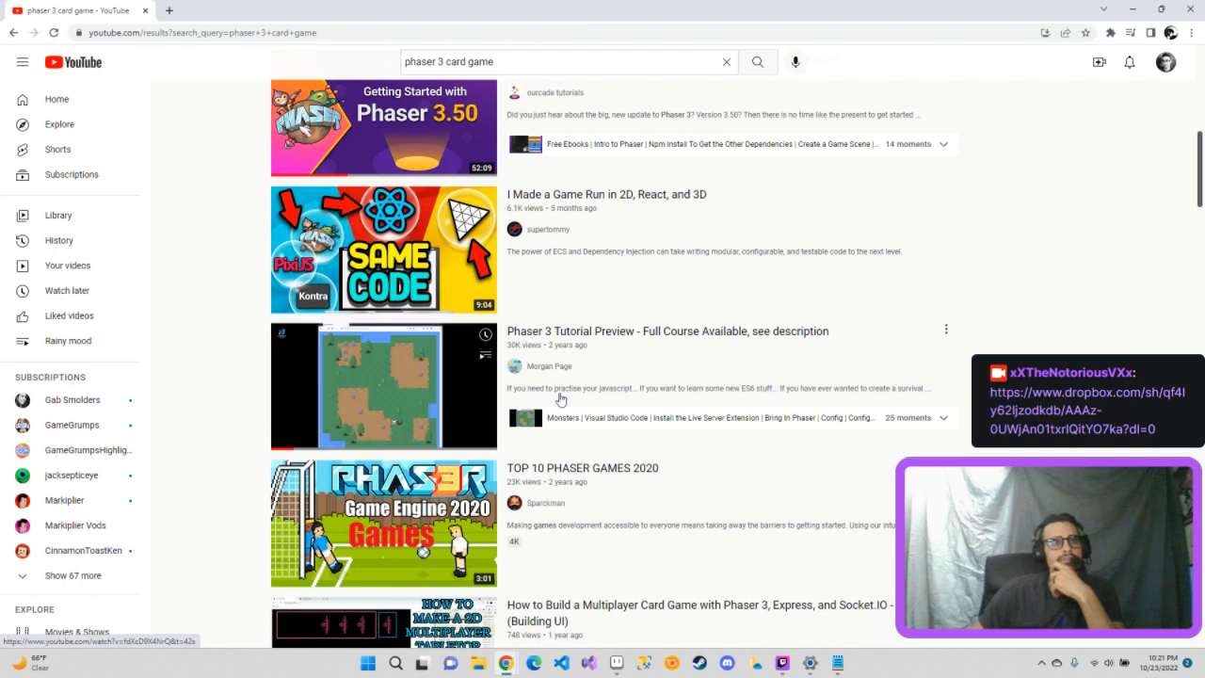
scroll(629, 368, up, 3)
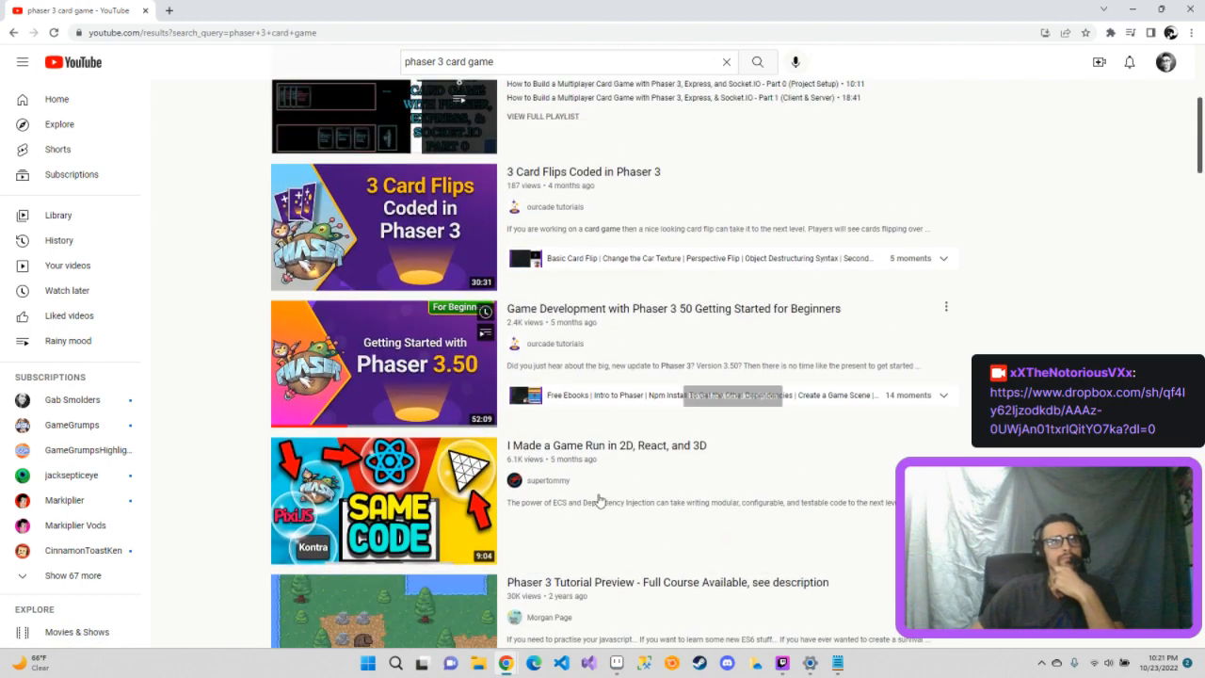
scroll(565, 513, down, 3)
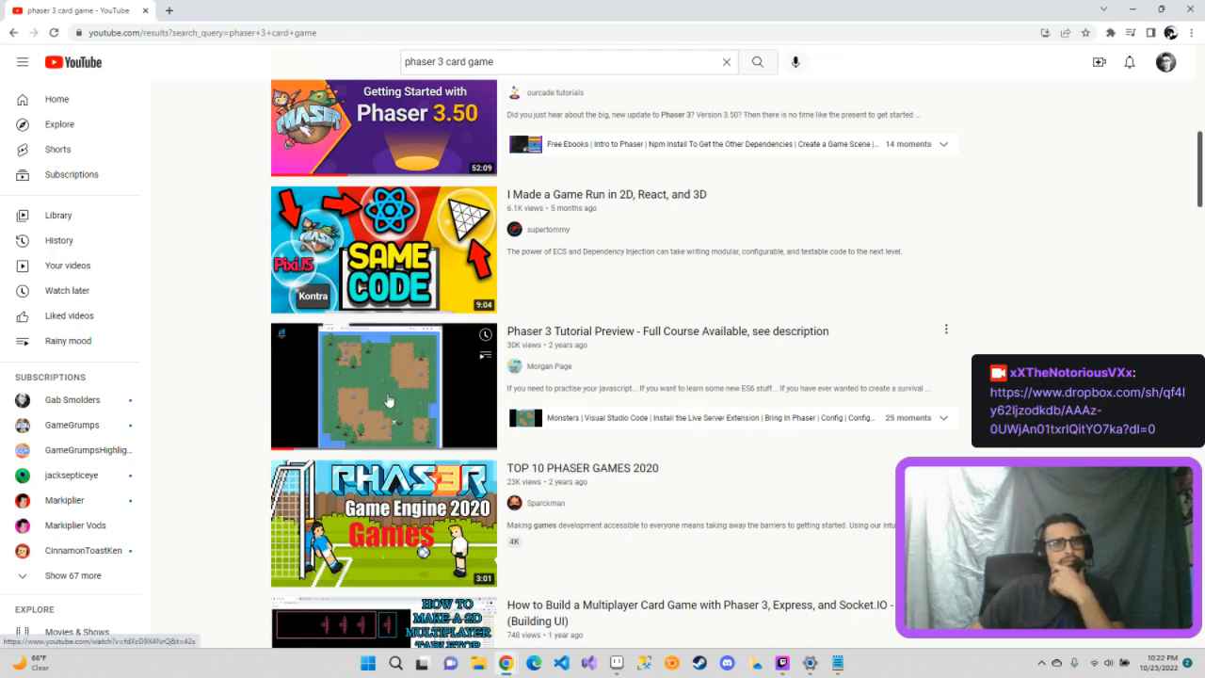
scroll(654, 381, up, 5)
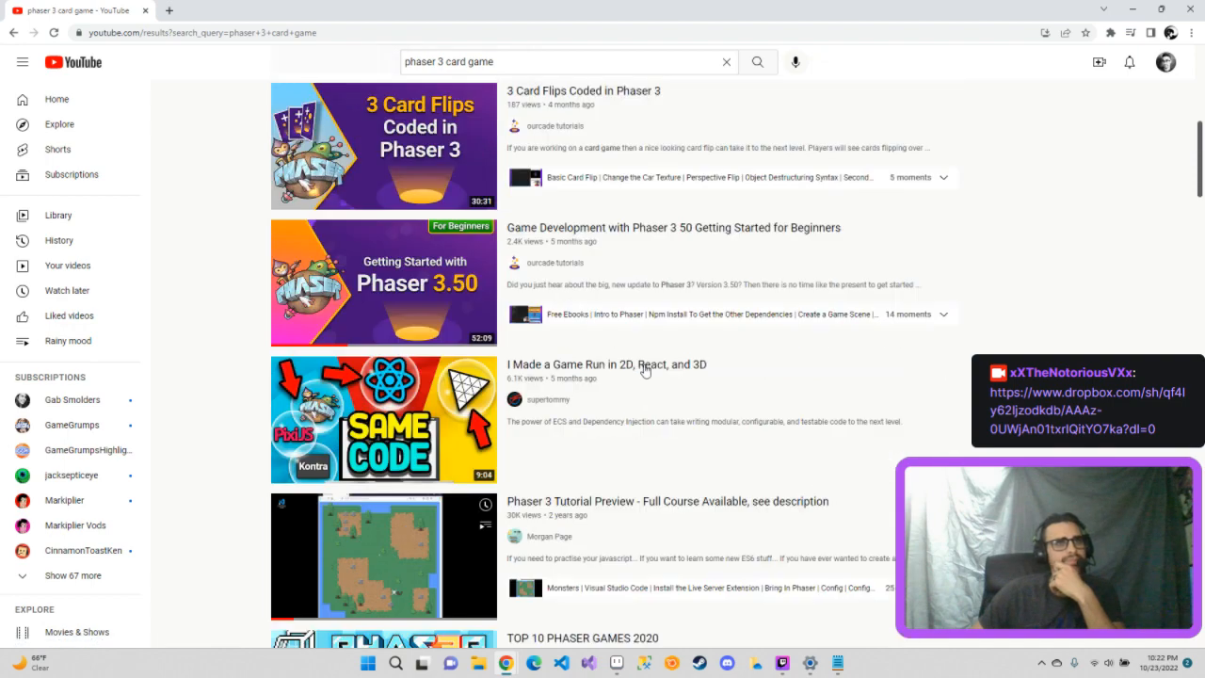
scroll(645, 370, up, 2)
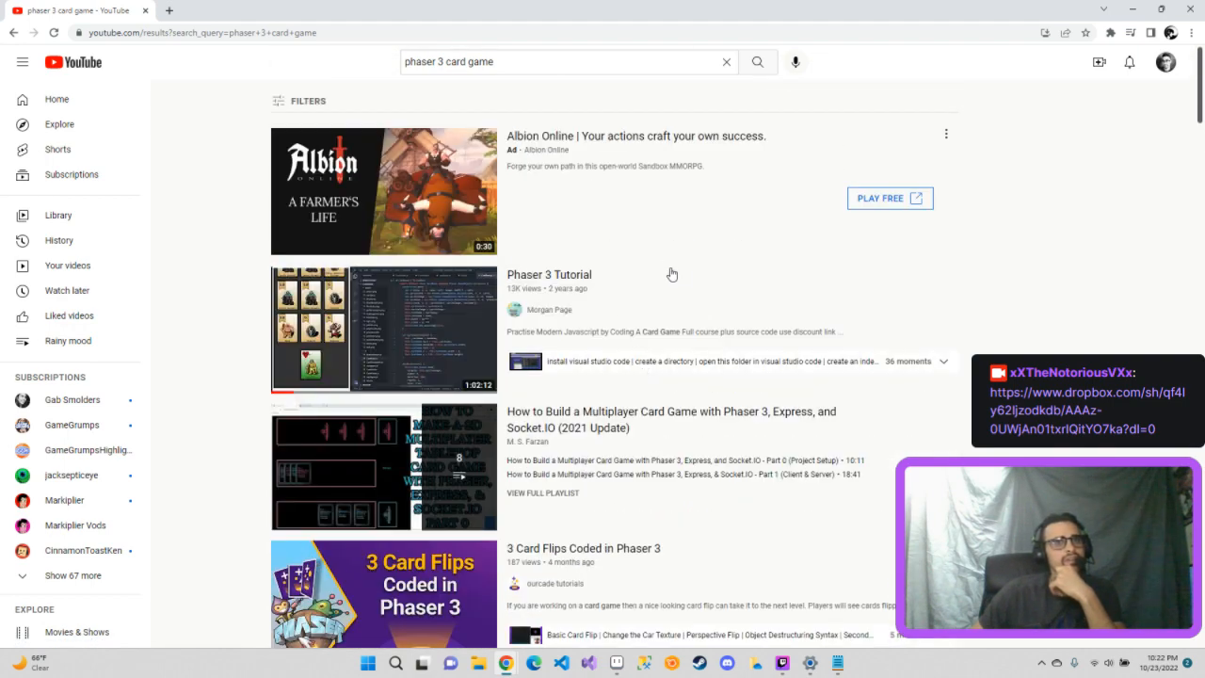
mouse_move(386, 310)
scroll(457, 314, down, 1)
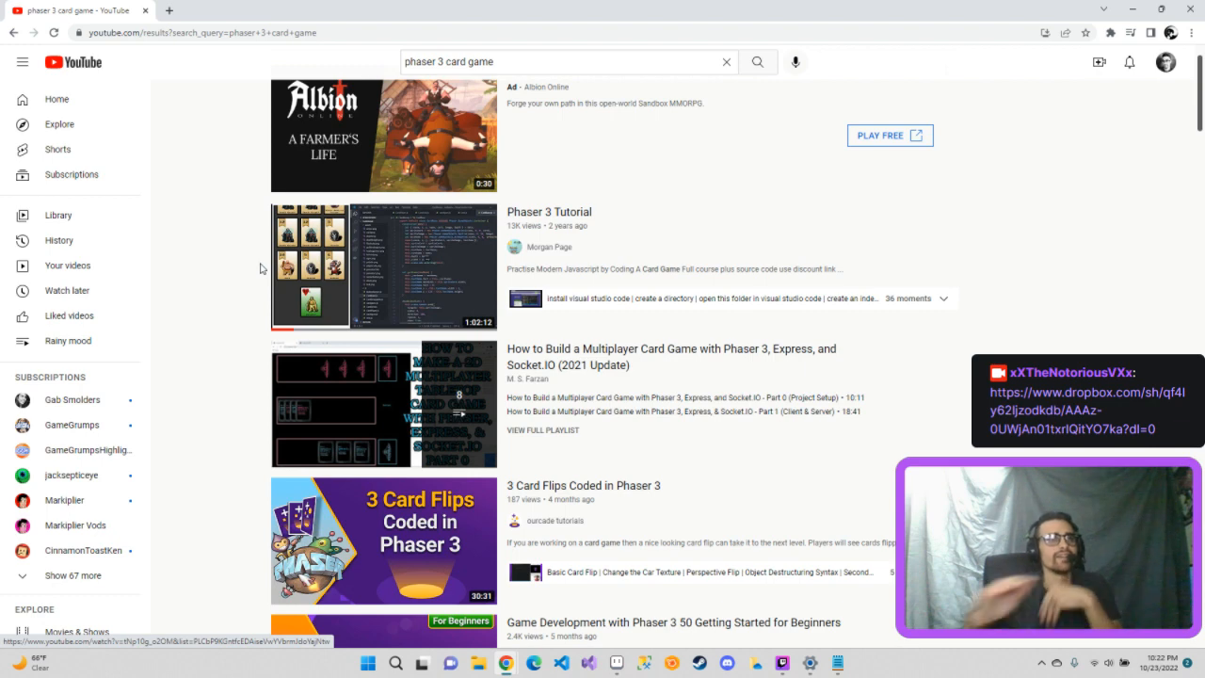
- Open the Phaser 3 Tutorial video, skip the ad, and mute the sound while checking its opening card game demo
click(360, 279)
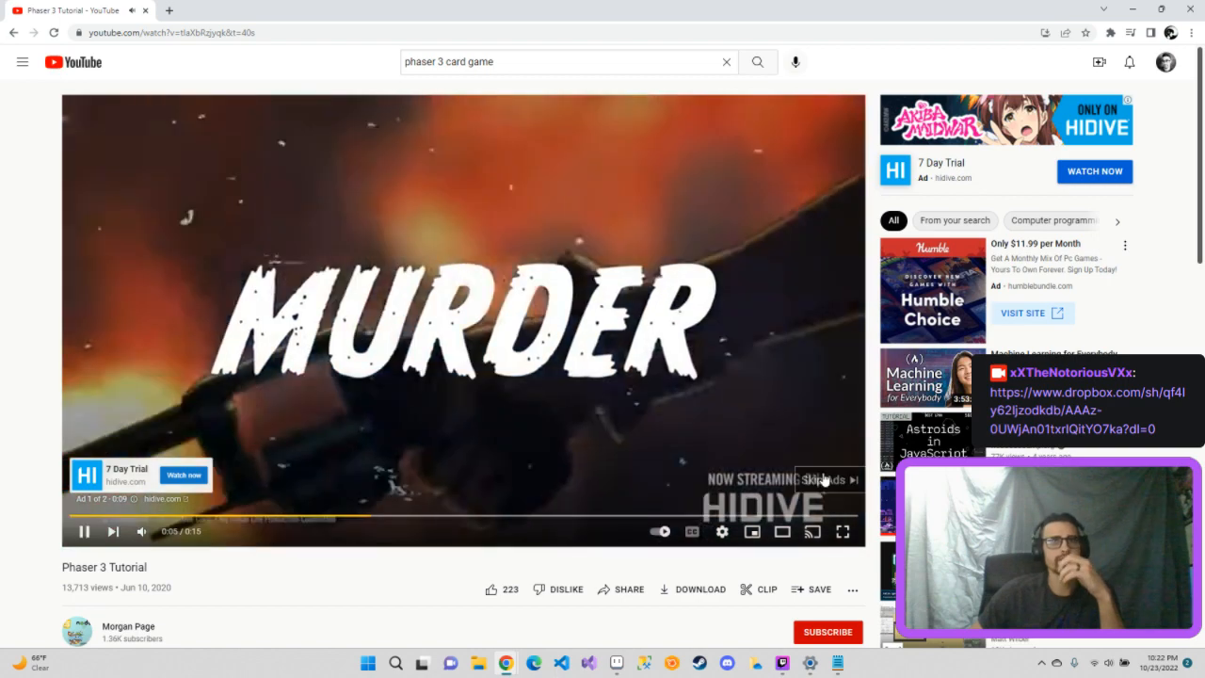
click(816, 479)
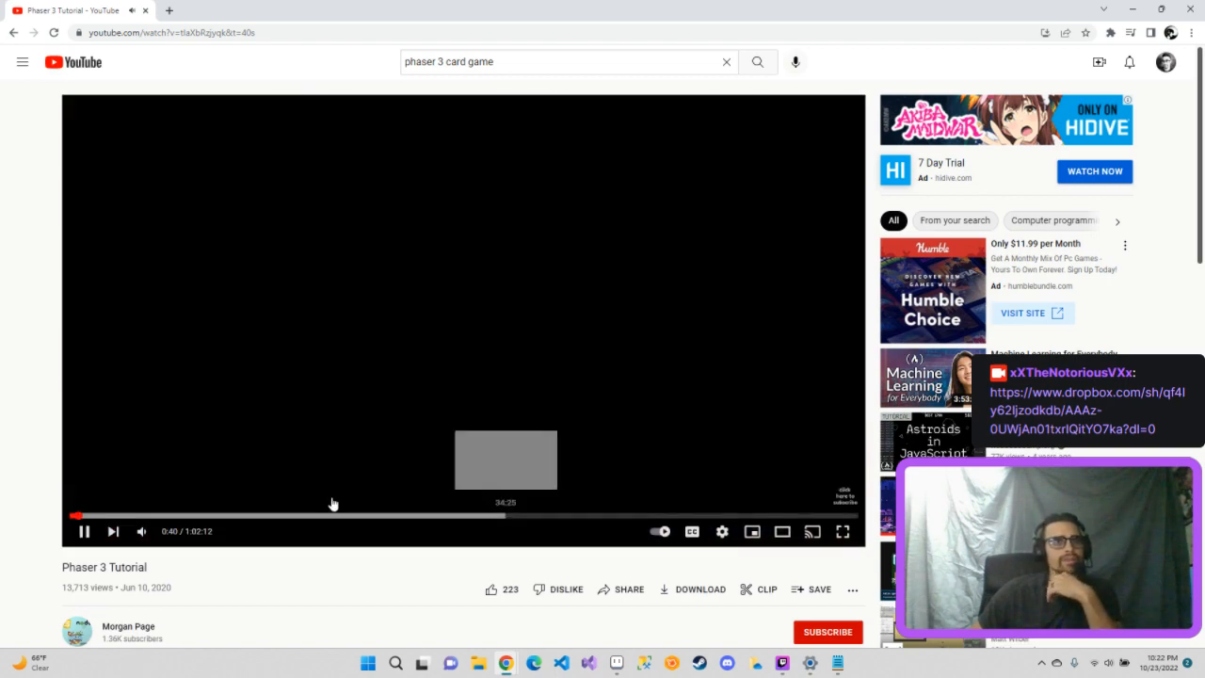
click(84, 533)
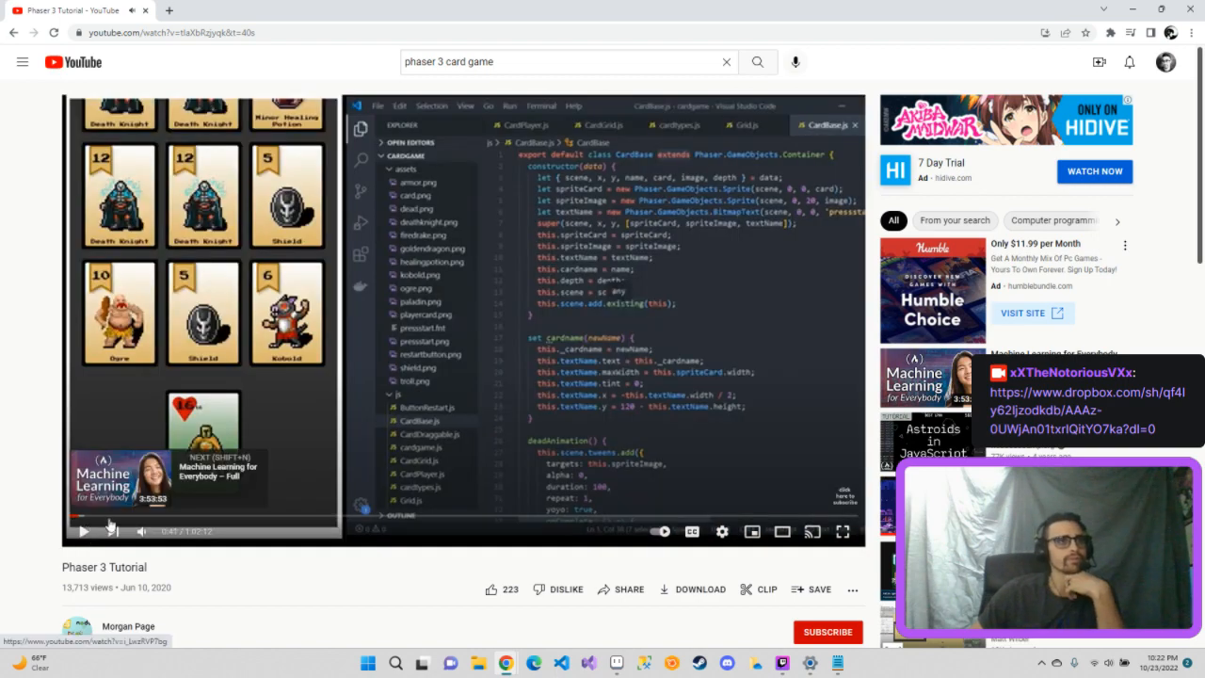
click(109, 516)
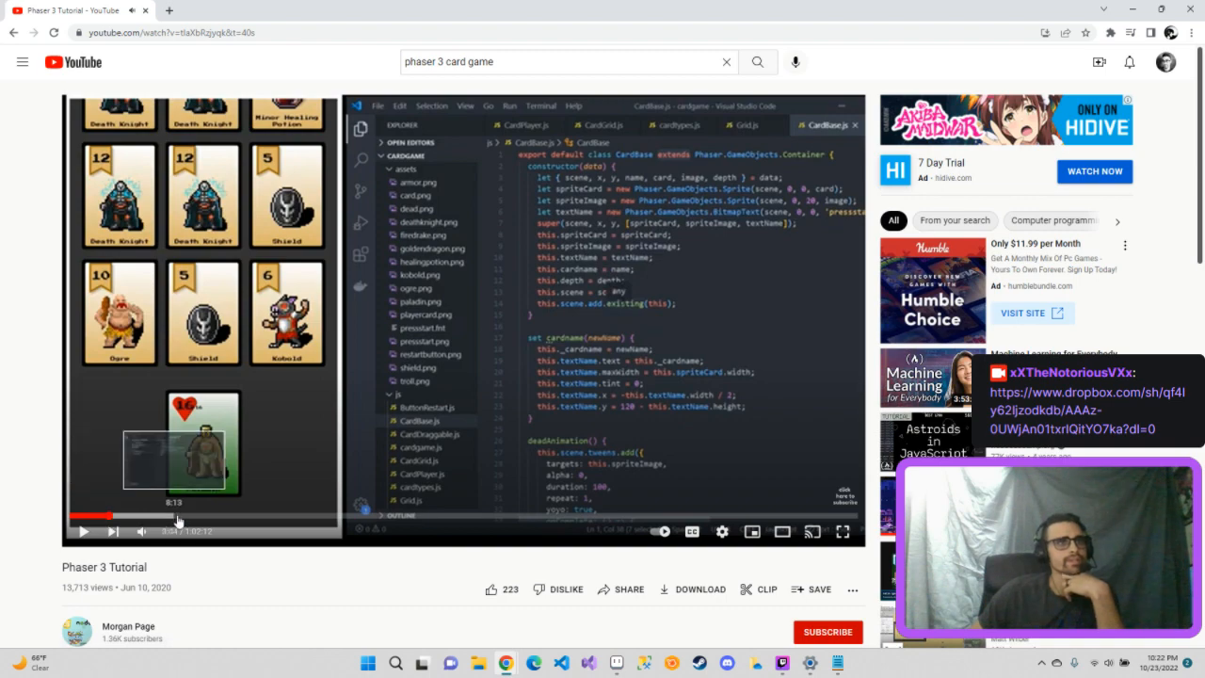
click(87, 517)
click(78, 517)
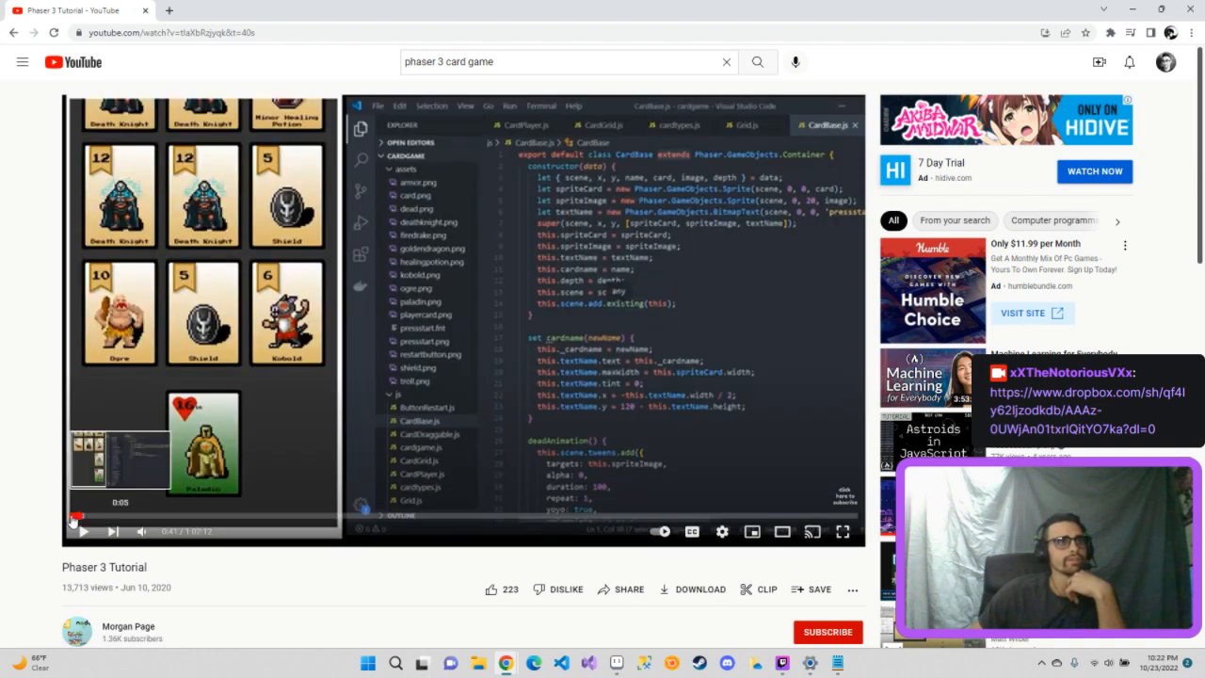
click(142, 533)
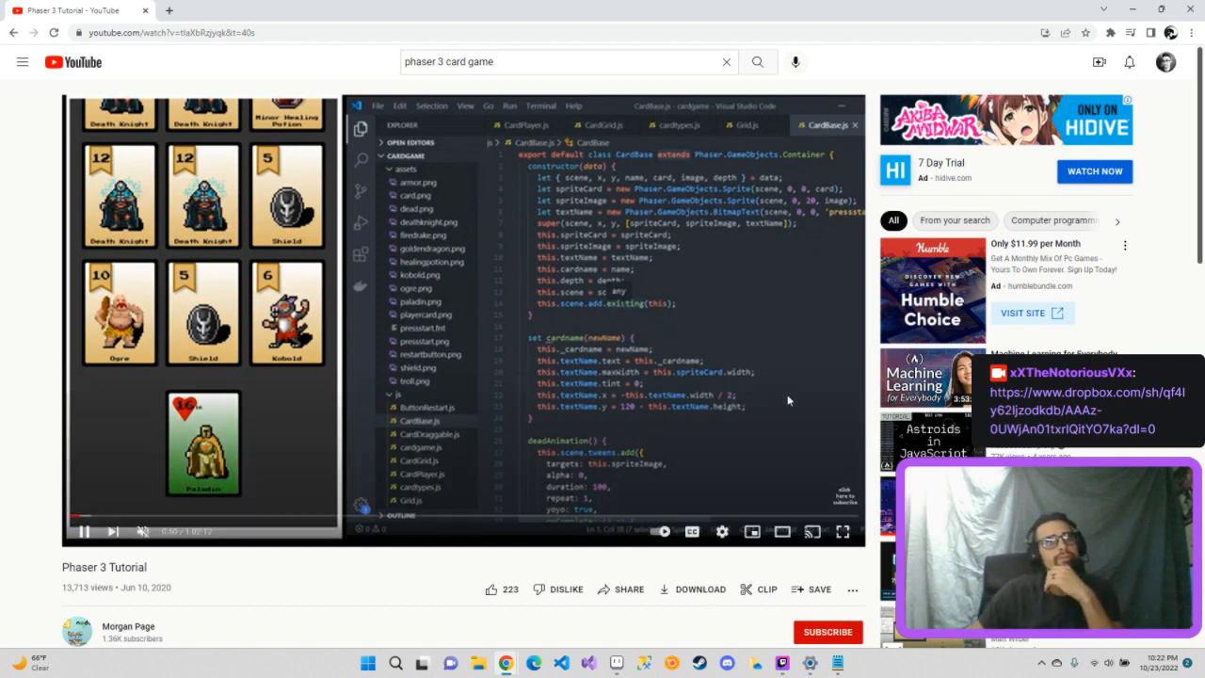
- Skim the first 11 minutes of the tutorial, covering the Visual Studio Code setup and the Phaser game config in cardgame.js
click(93, 517)
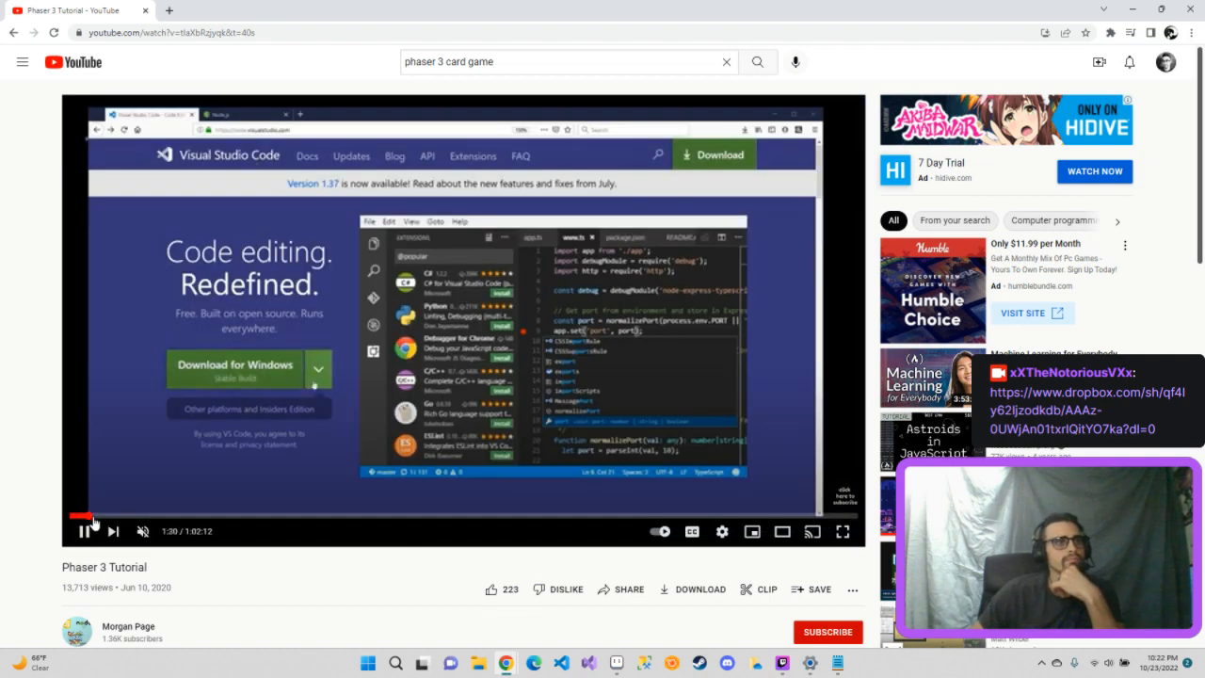
click(82, 516)
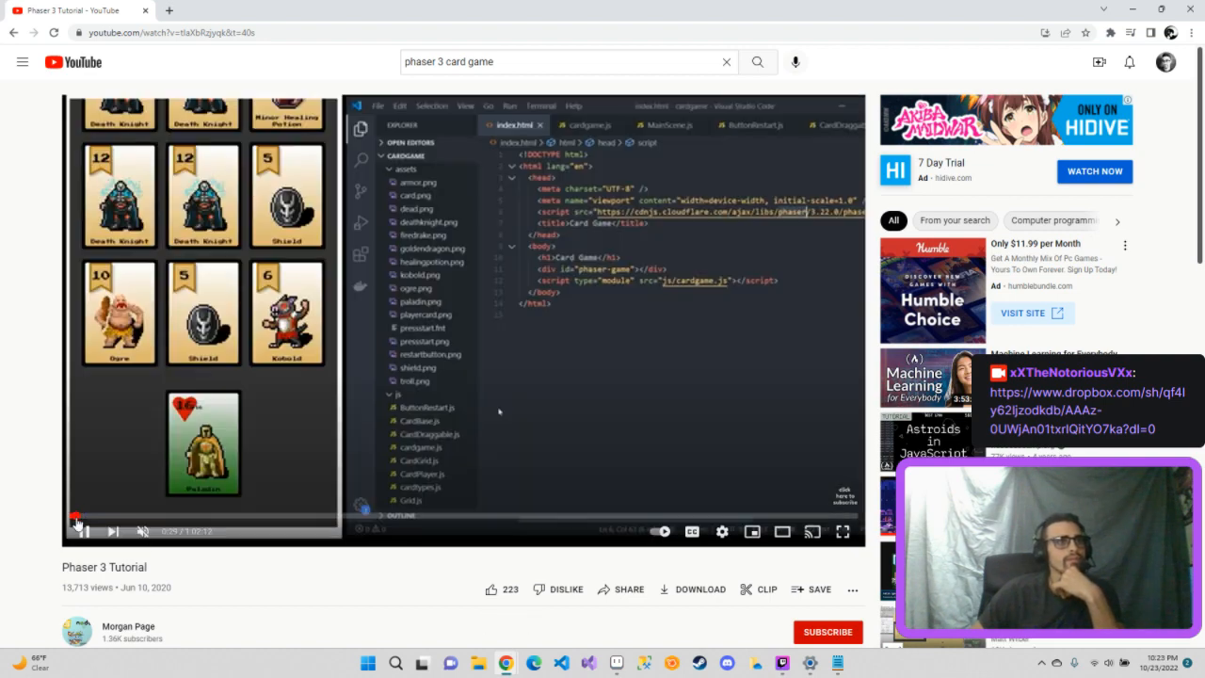
click(94, 517)
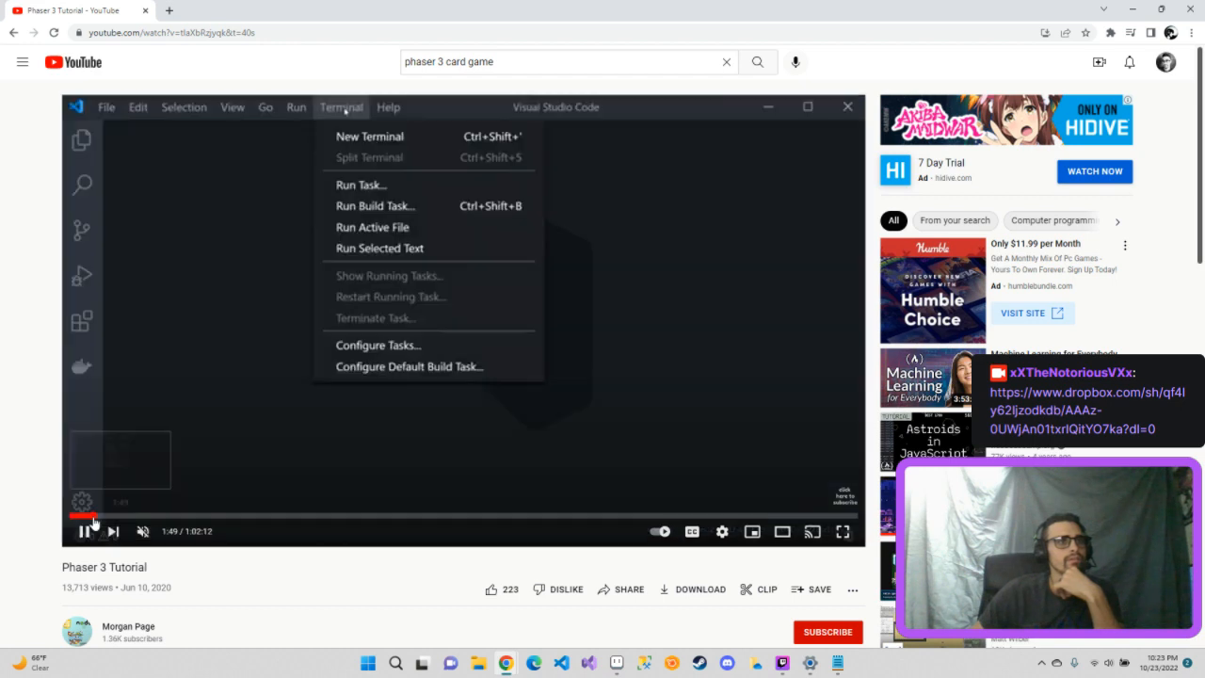
click(139, 517)
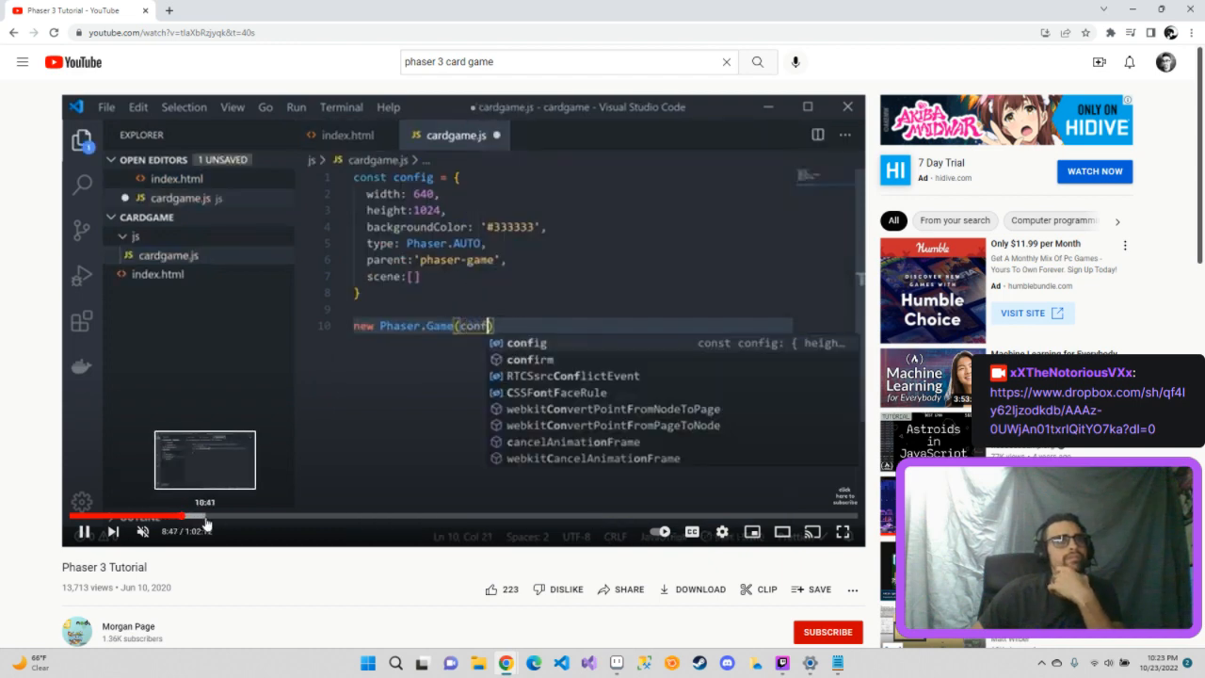
click(206, 517)
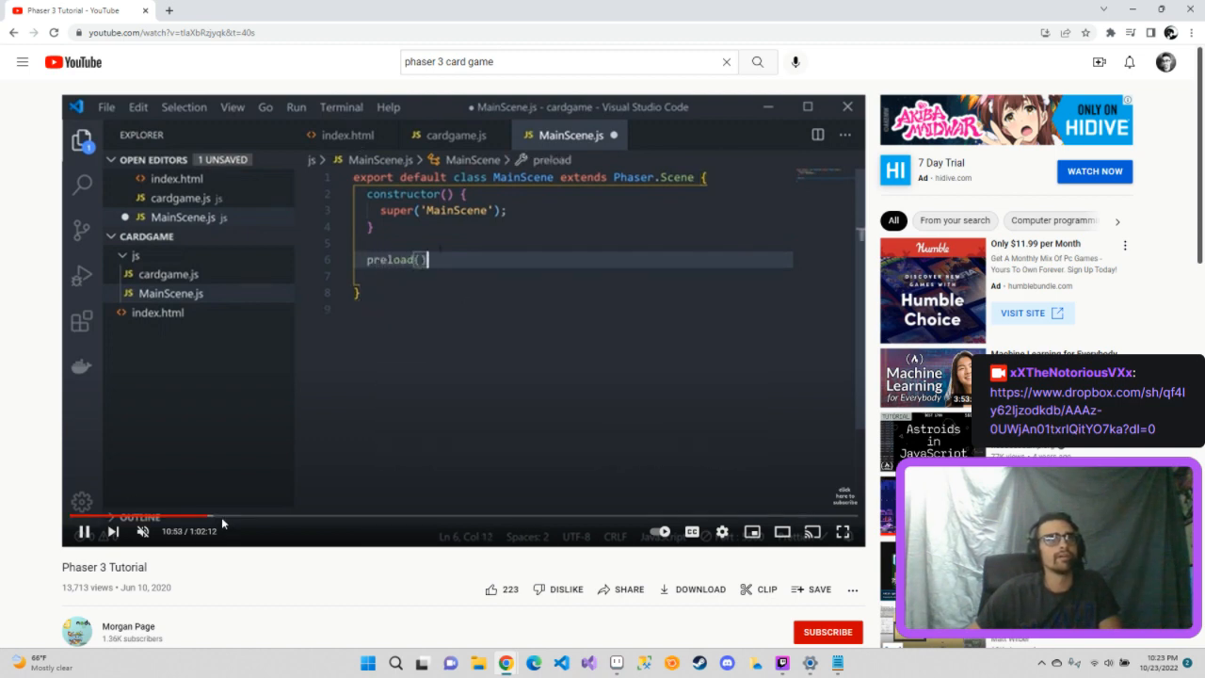
- Skim the tutorial's MainScene preload code and Figma card design sections, skipping ahead to about 19:40
click(190, 517)
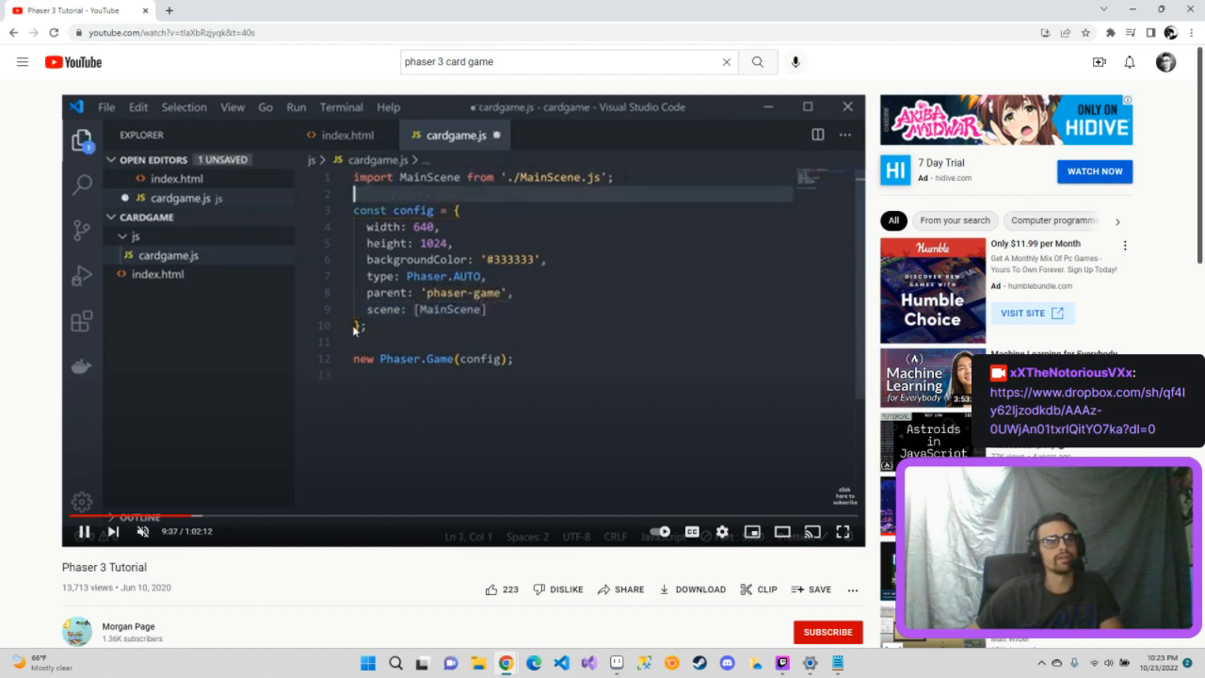
click(214, 517)
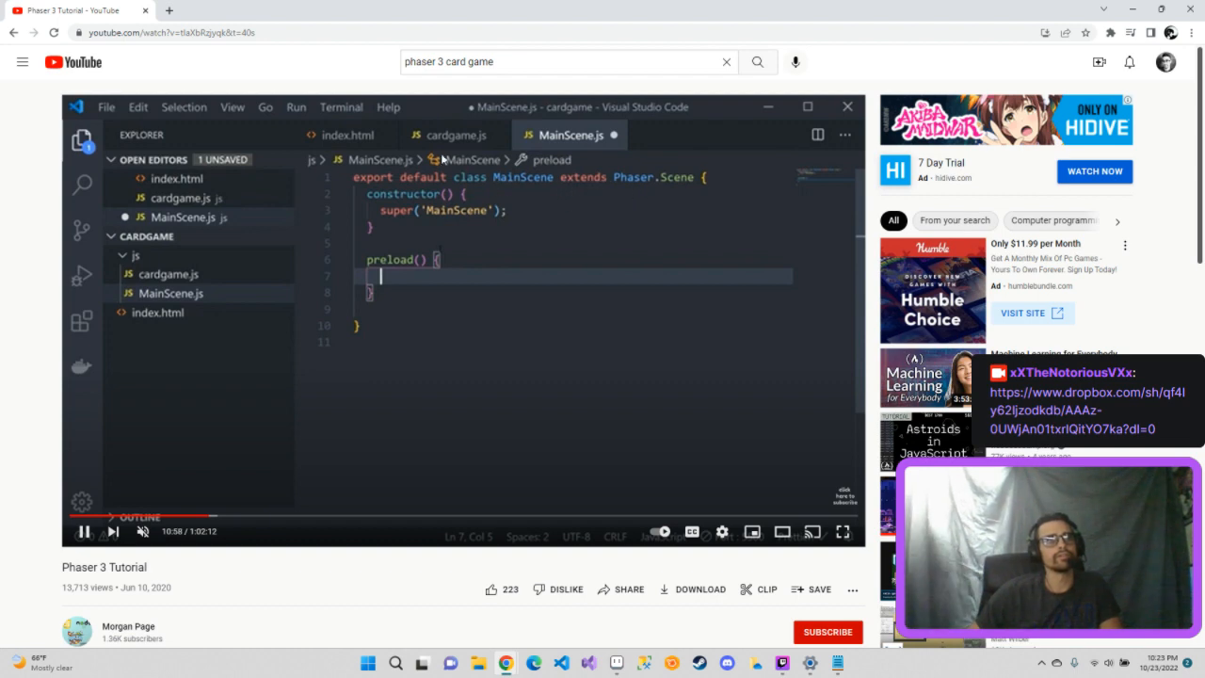
click(230, 517)
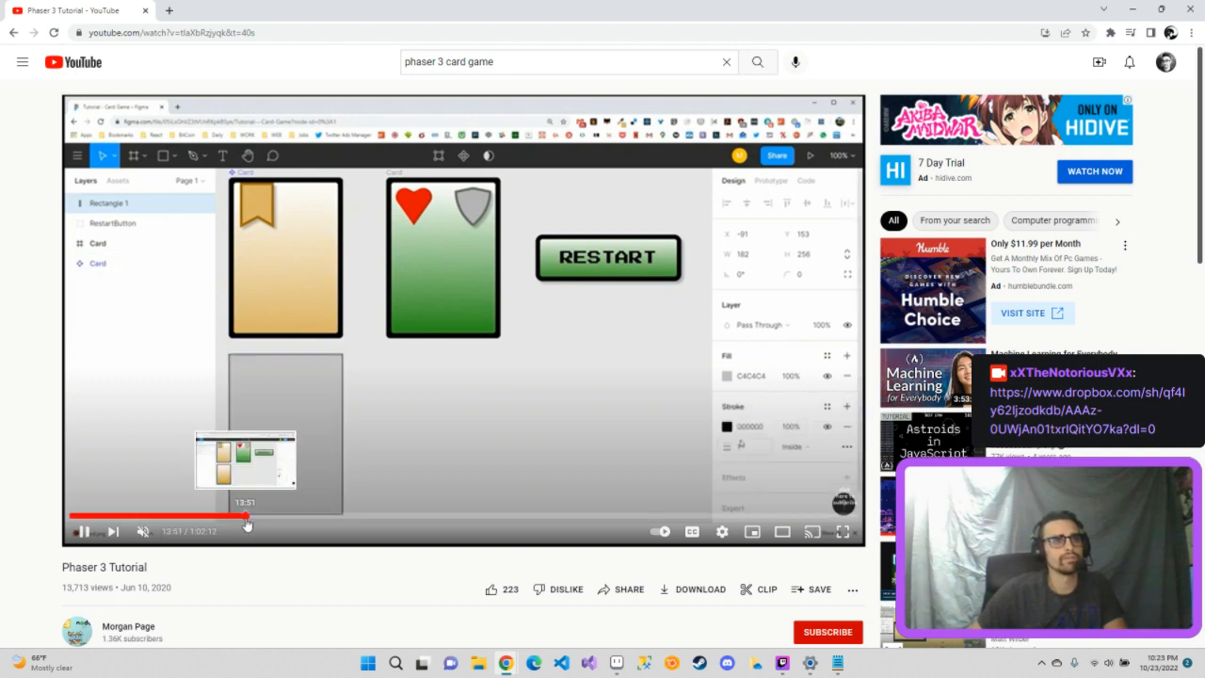
click(245, 516)
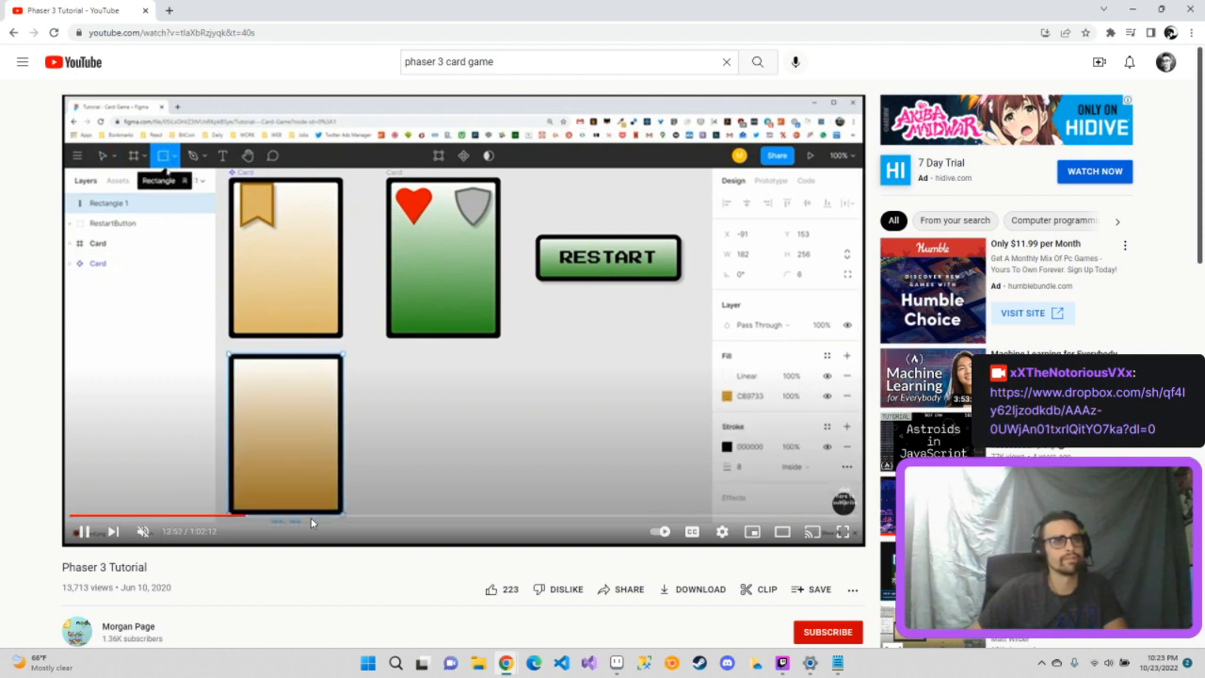
click(280, 516)
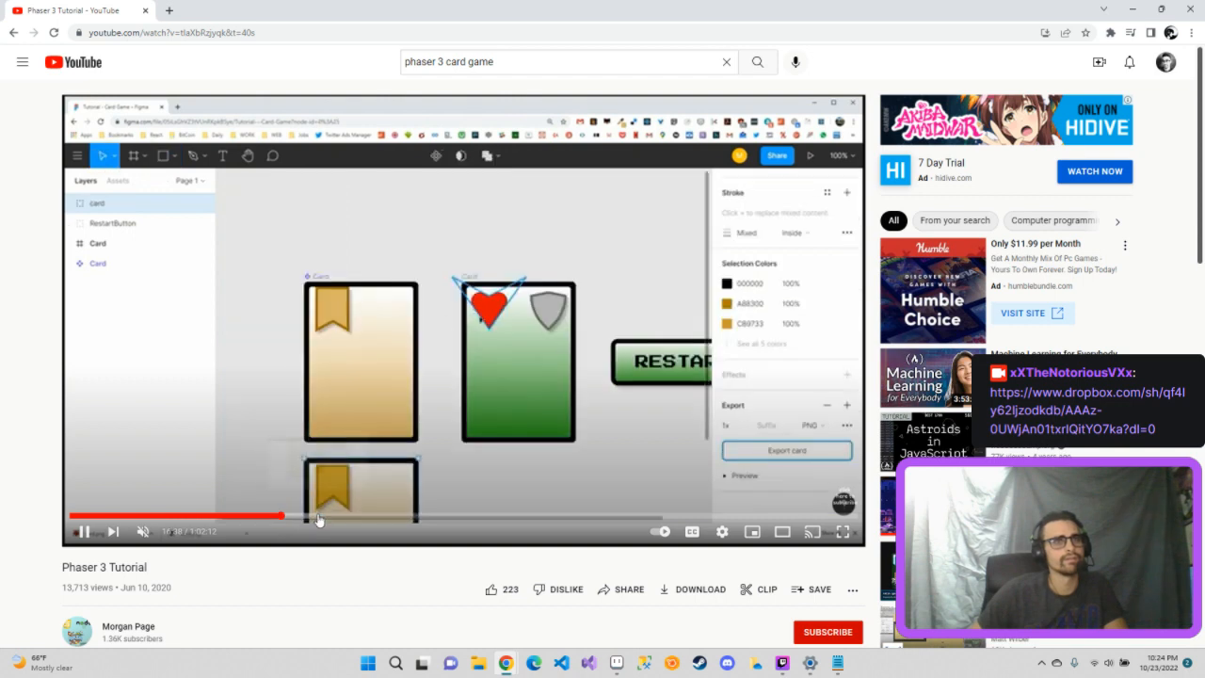
click(318, 517)
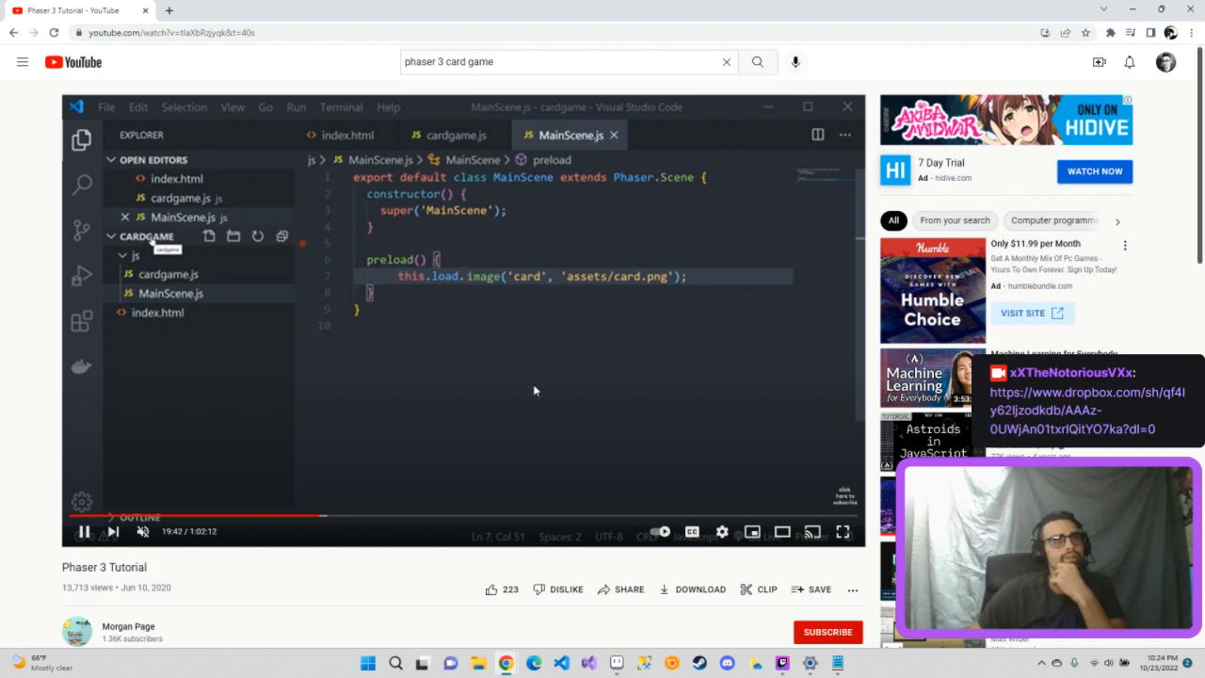
- Skim the tutorial's asset, font and CardBase.js sections, skipping ahead in stages to about 37:44
click(342, 516)
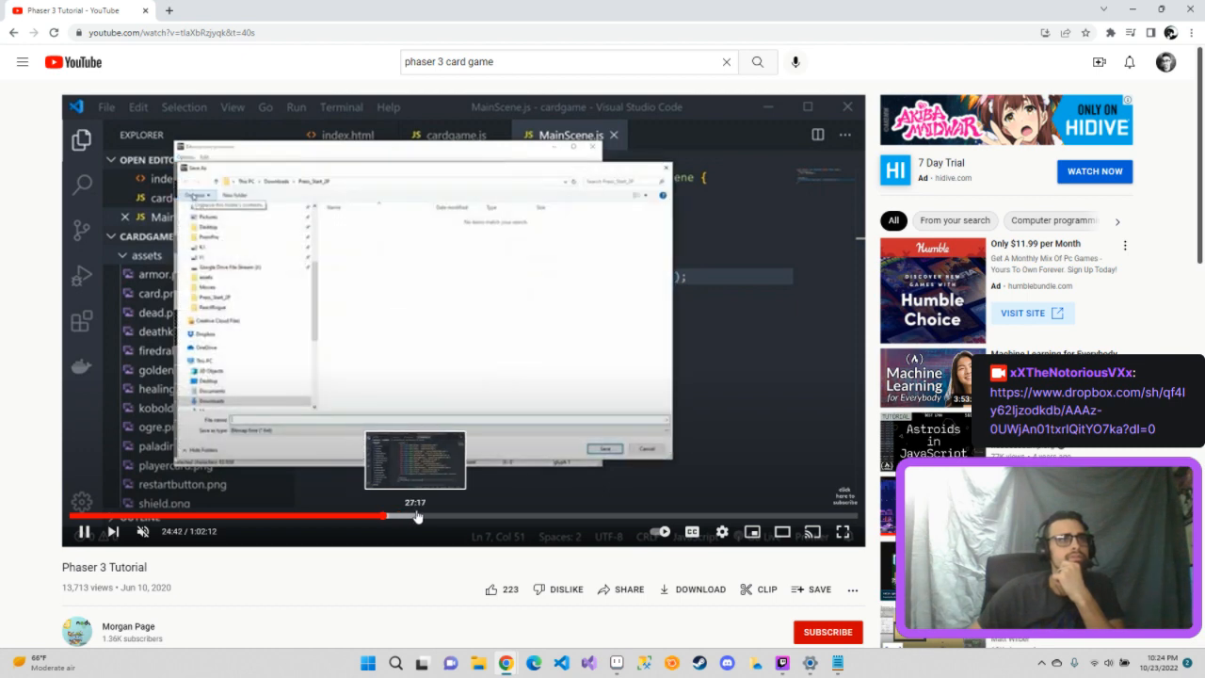
click(417, 516)
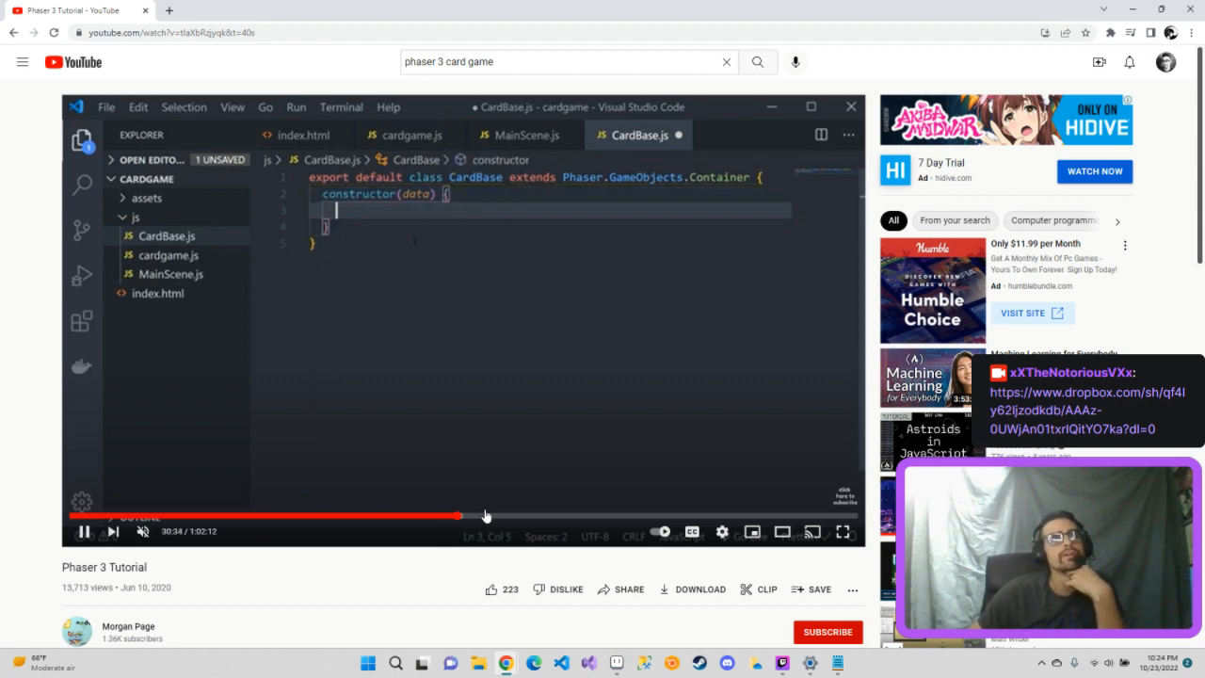
click(498, 517)
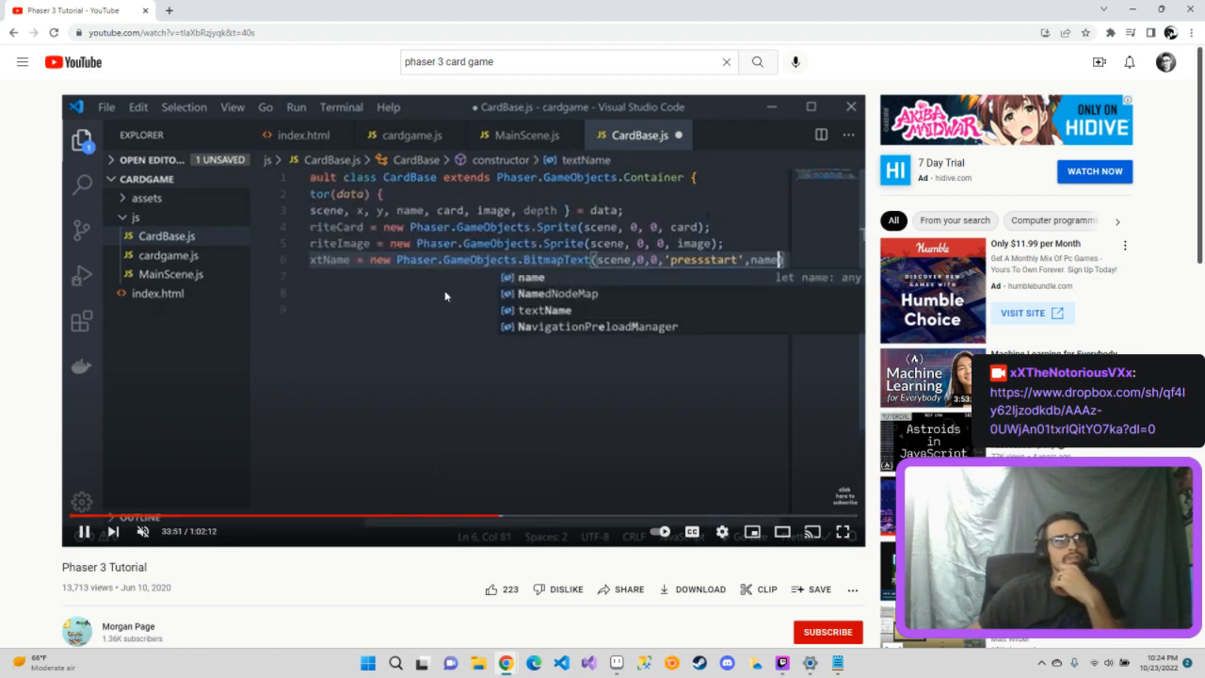
click(547, 517)
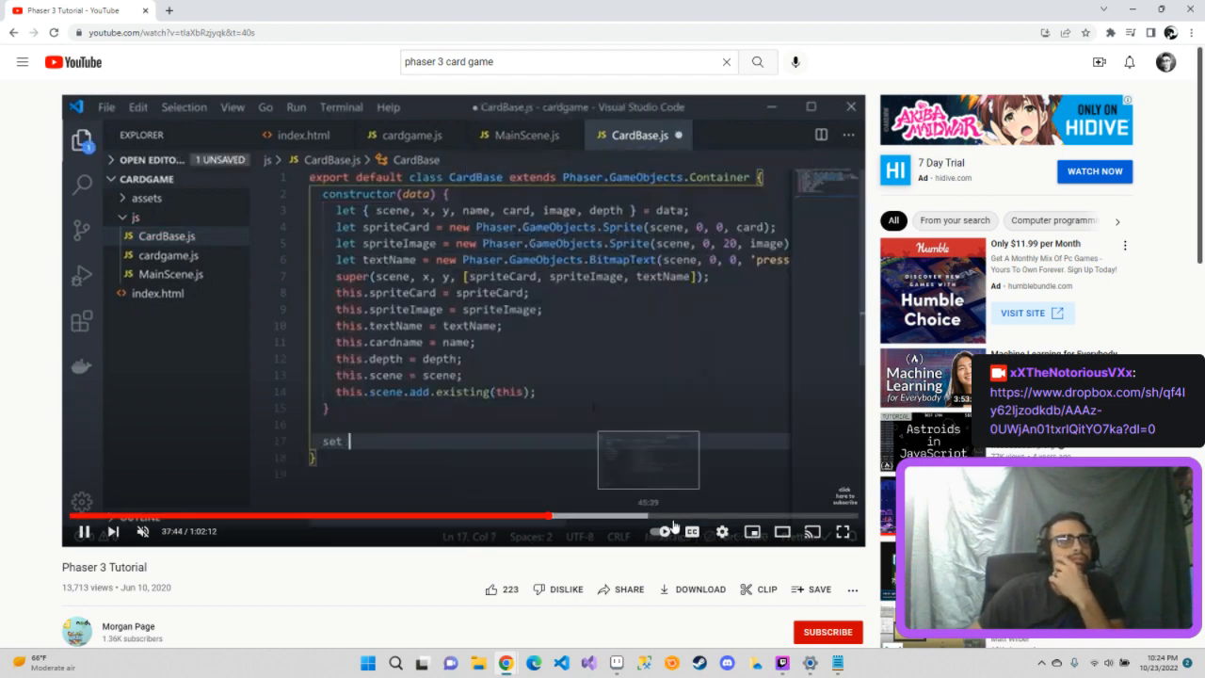
- Study the CardBase constructor and cardname setter code, pausing and resuming the video to read the lines
click(501, 426)
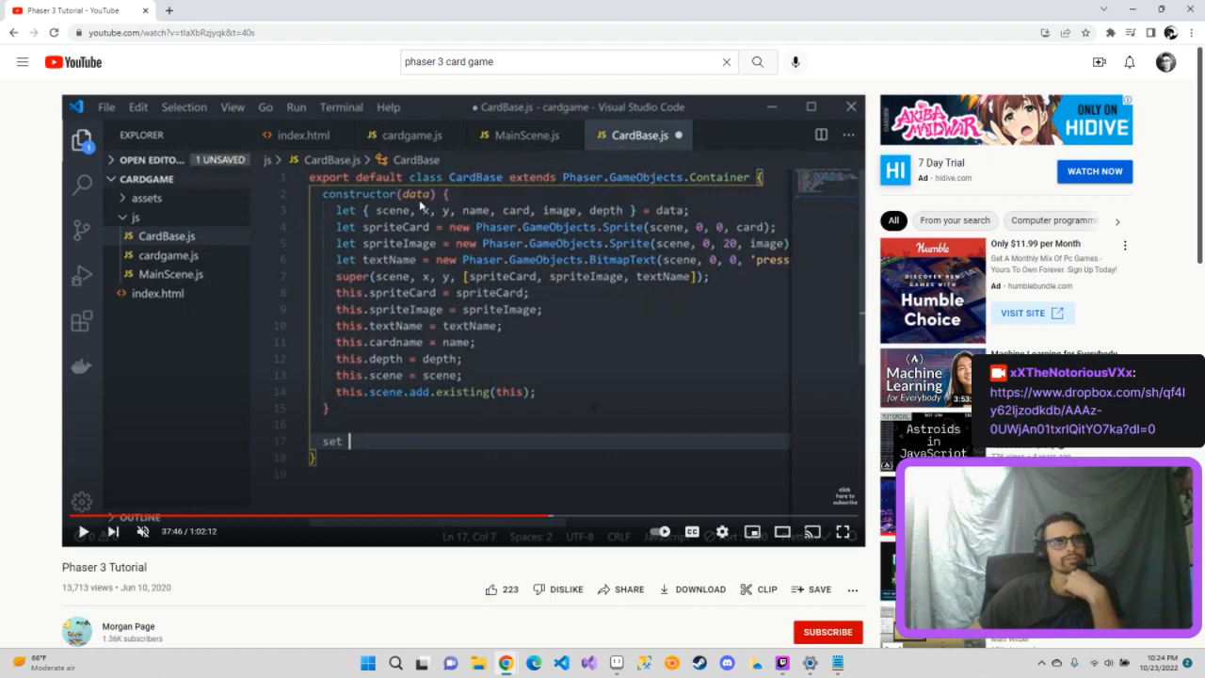
click(457, 310)
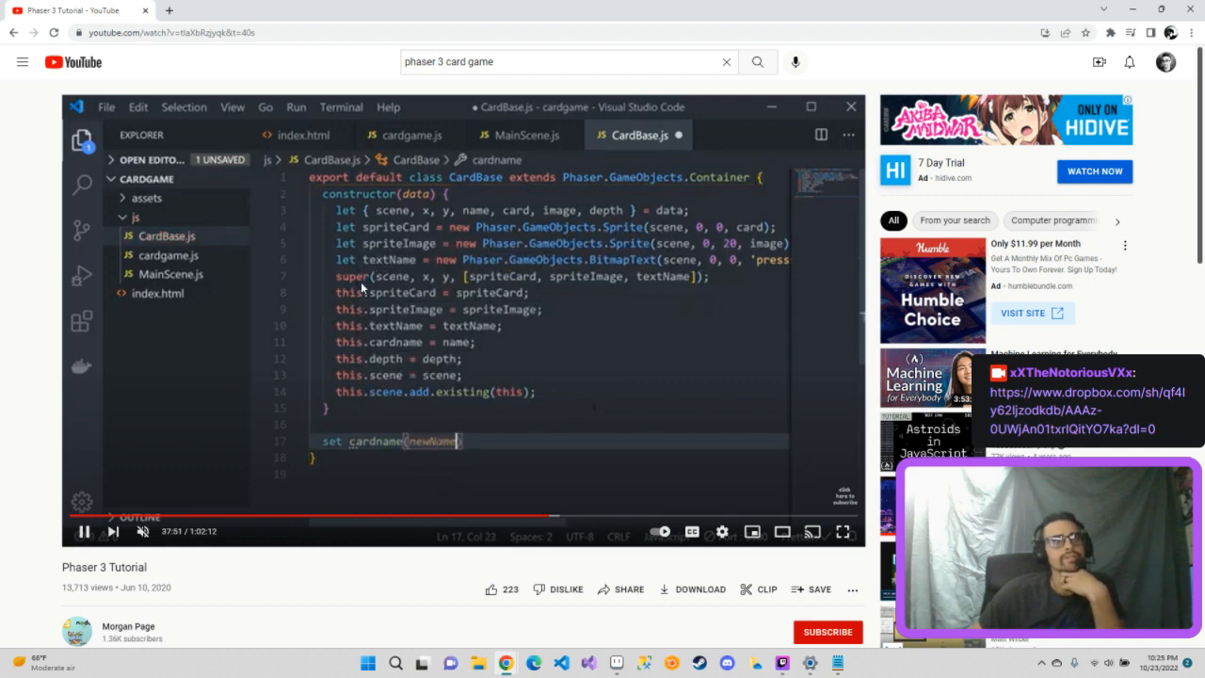
click(461, 320)
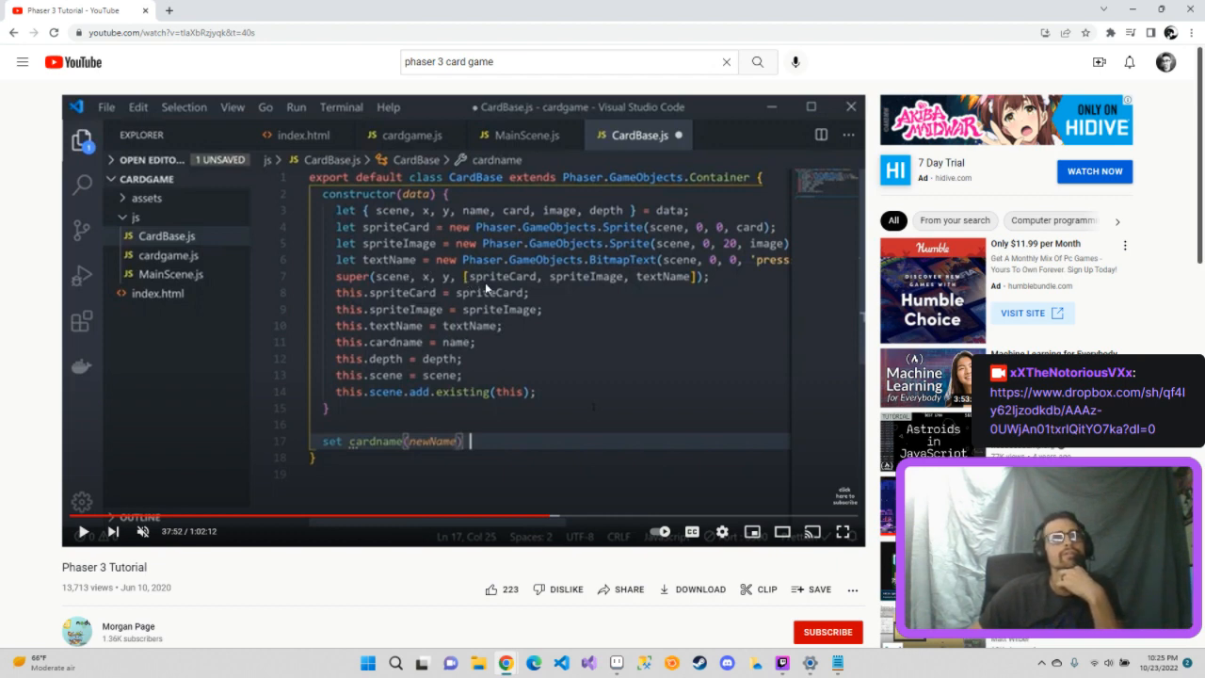
click(467, 441)
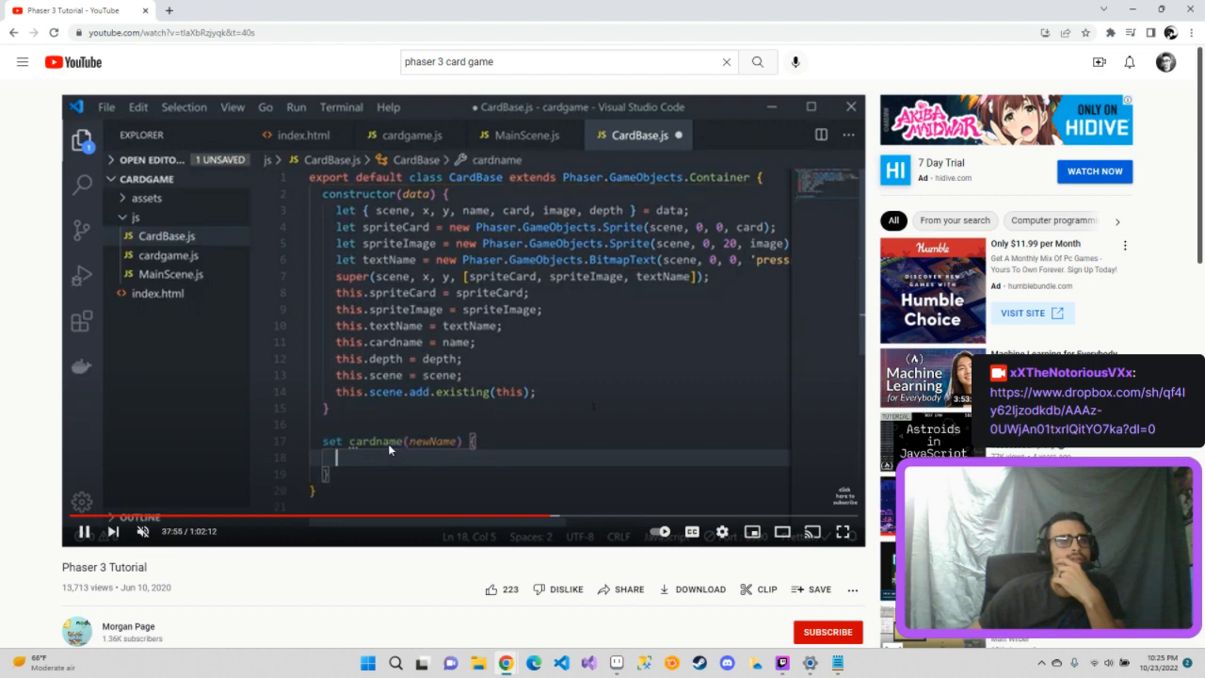
scroll(478, 486, down, 1)
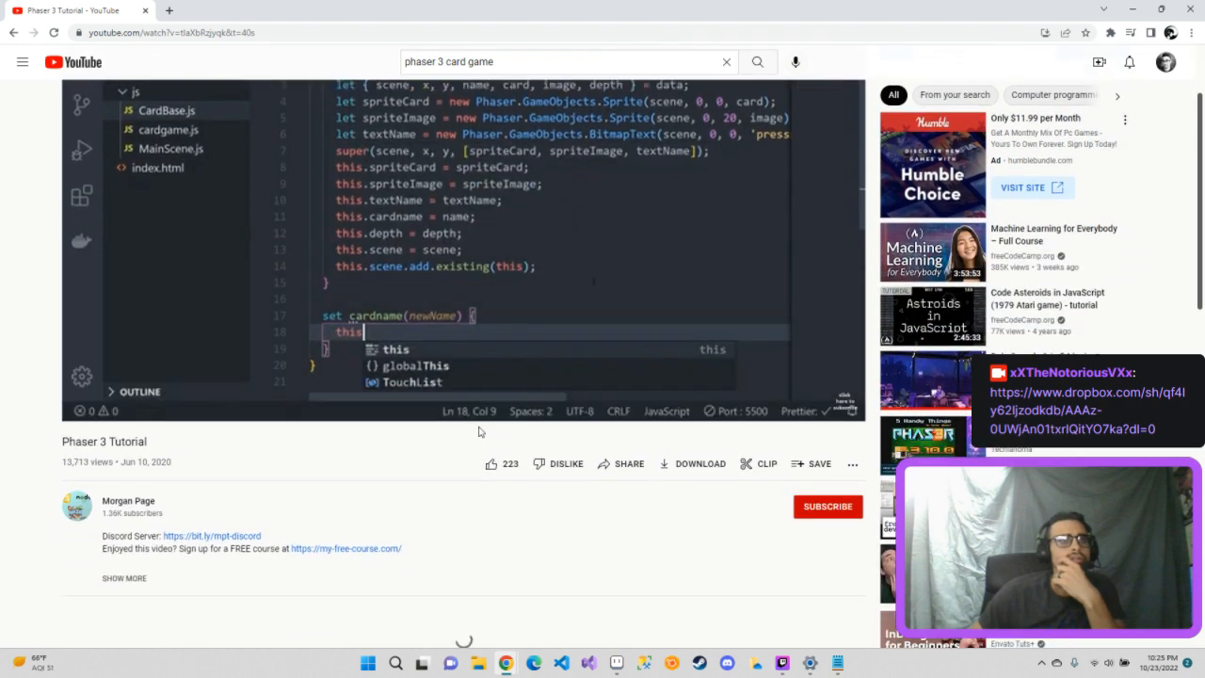
scroll(480, 437, up, 1)
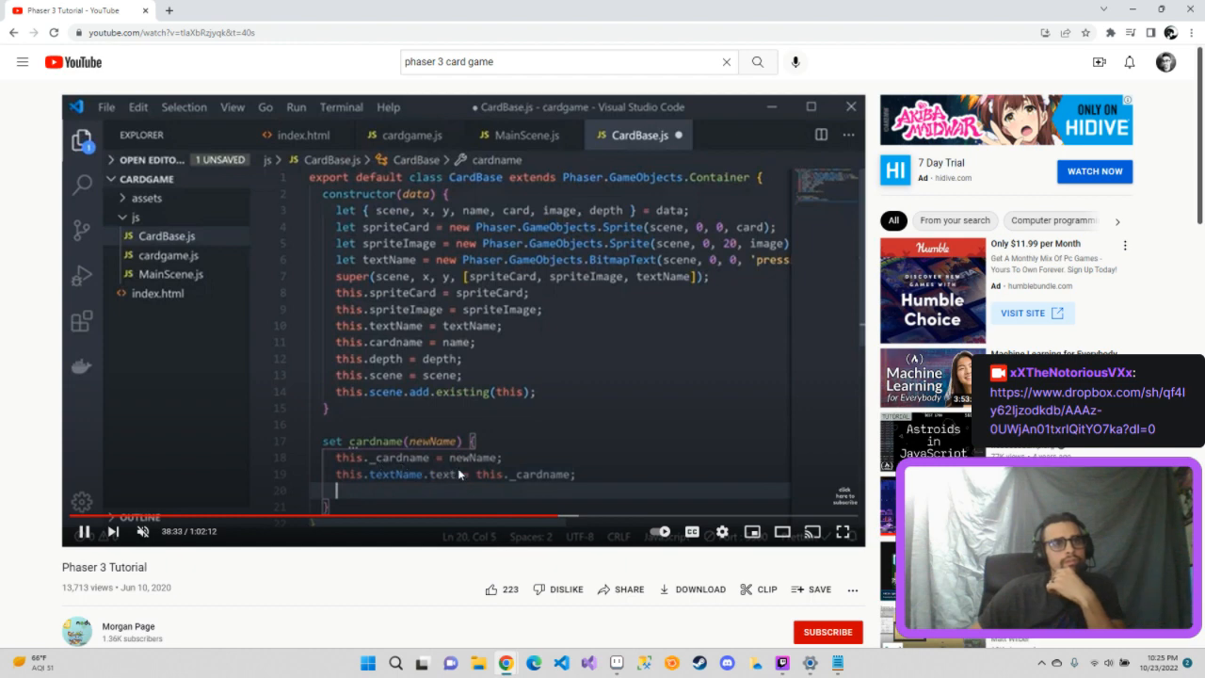
- Skim the CardDraggable.js section, and return the video to its start, pausing on the finished card game demo
click(575, 517)
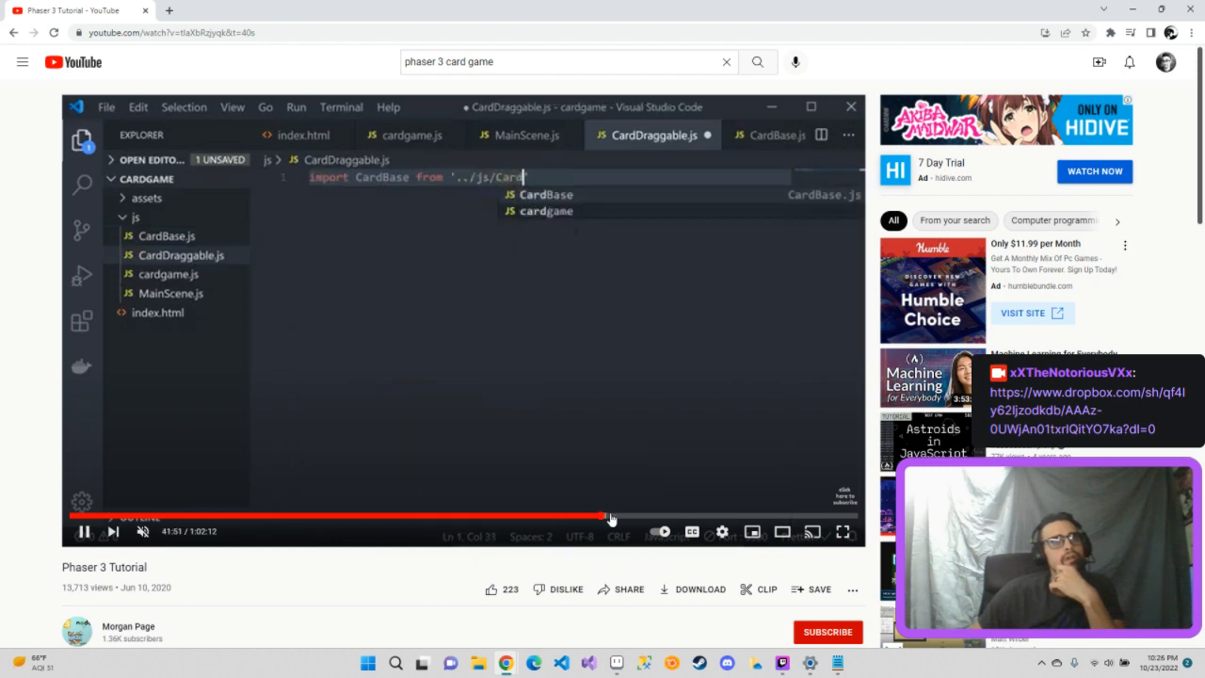
click(627, 516)
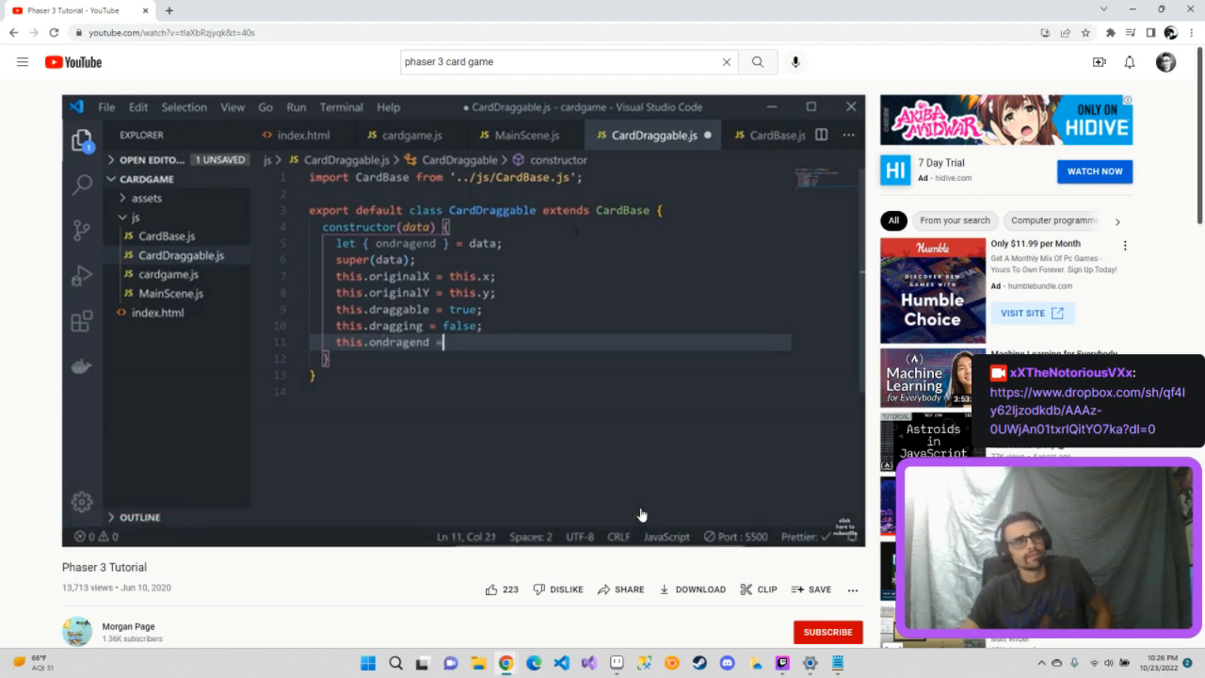
click(70, 518)
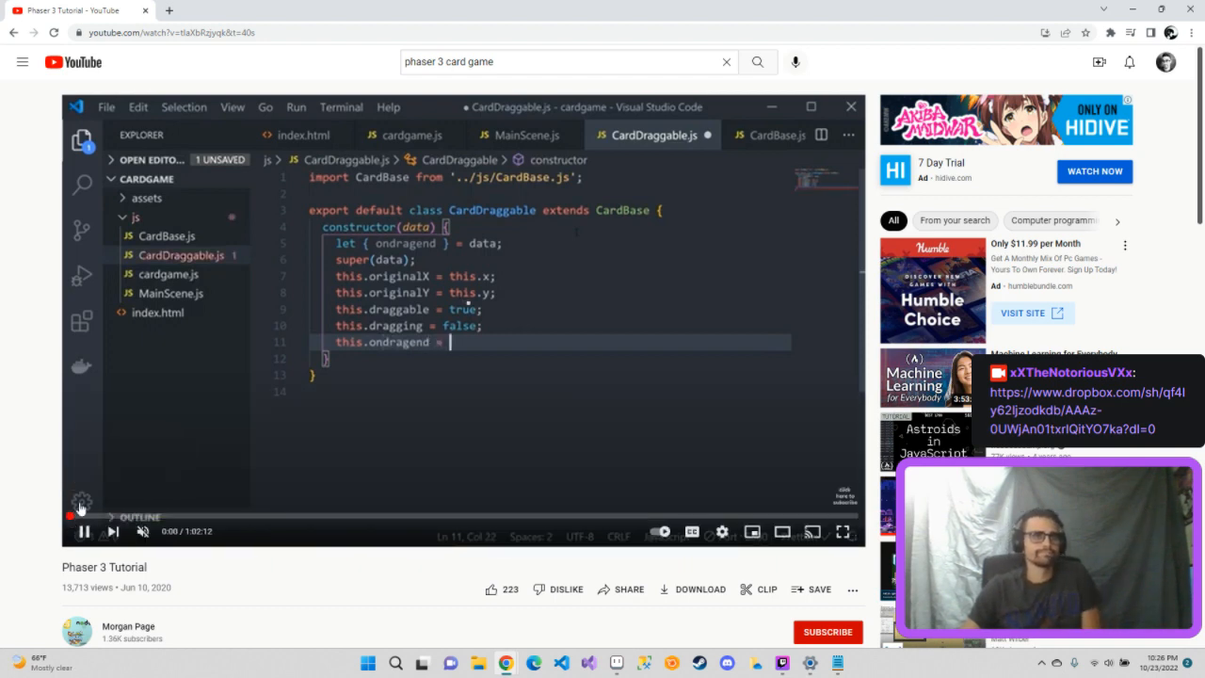
click(90, 535)
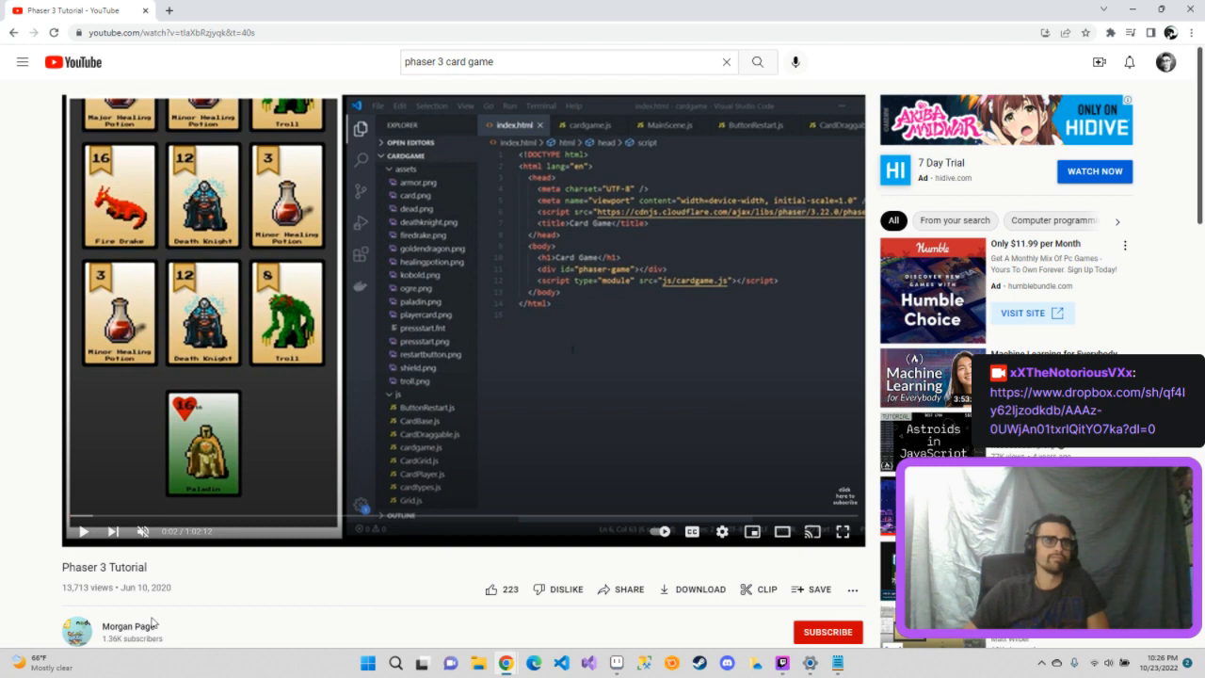
scroll(156, 621, down, 1)
scroll(283, 476, up, 1)
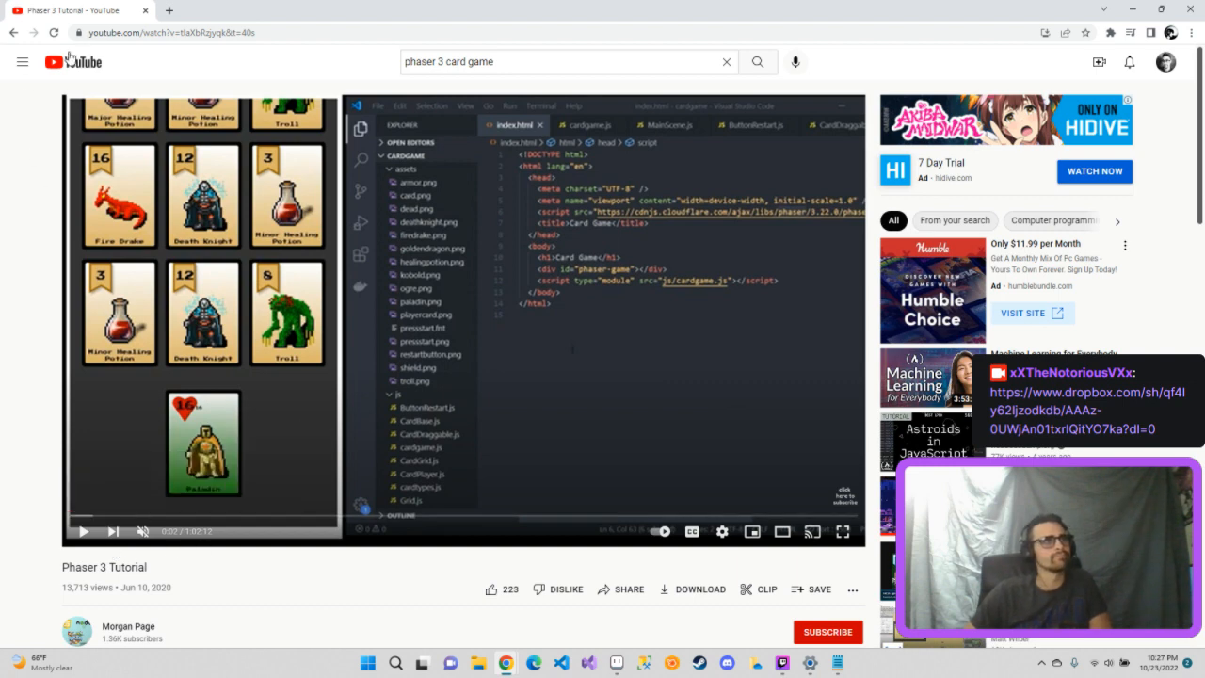
- Return to the phaser 3 card game search results and look over the tutorials listed first
click(14, 34)
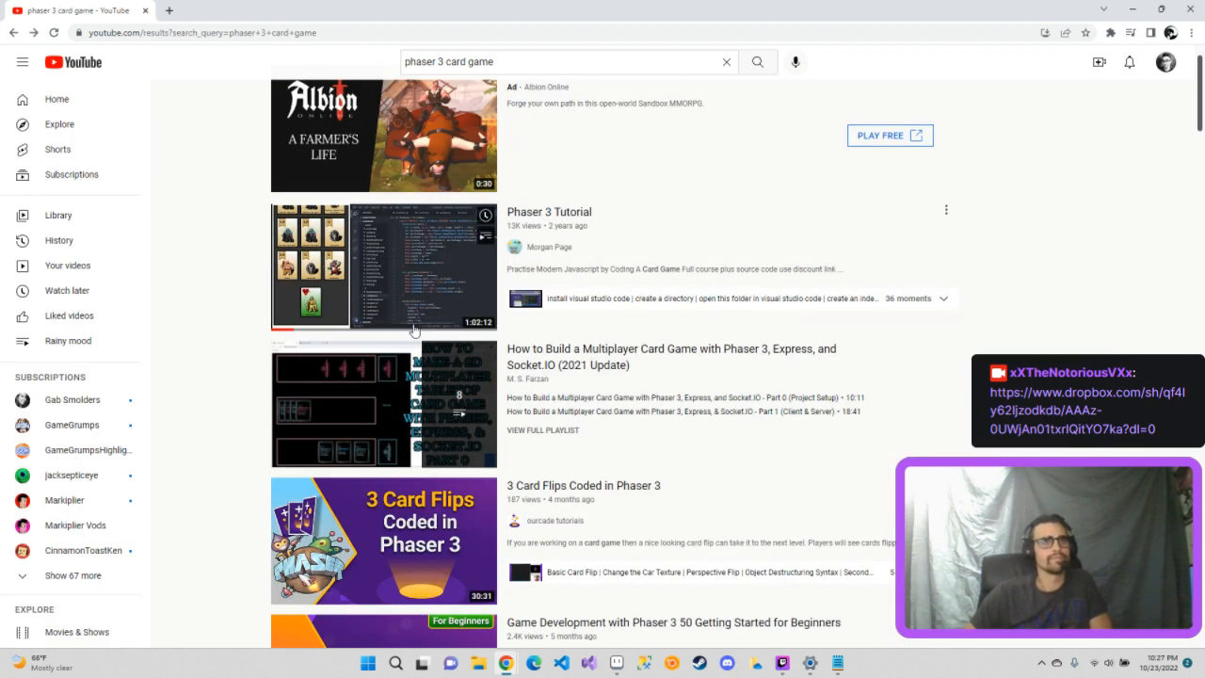
scroll(762, 409, up, 1)
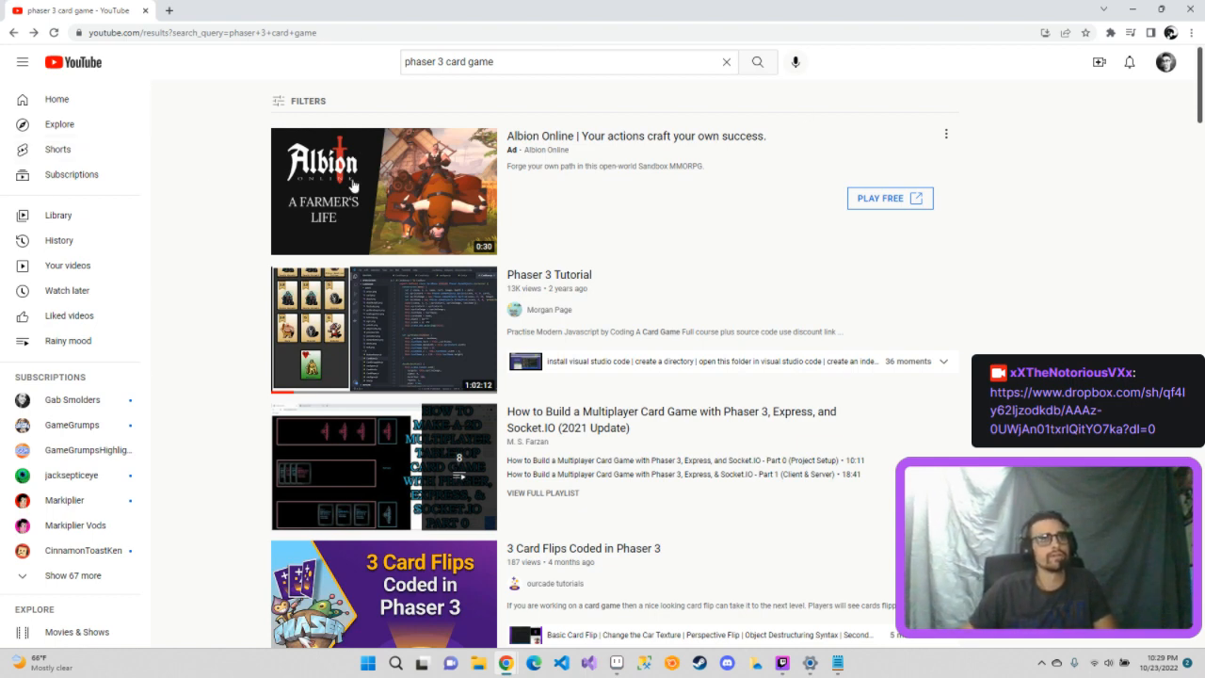
drag(507, 61, 387, 64)
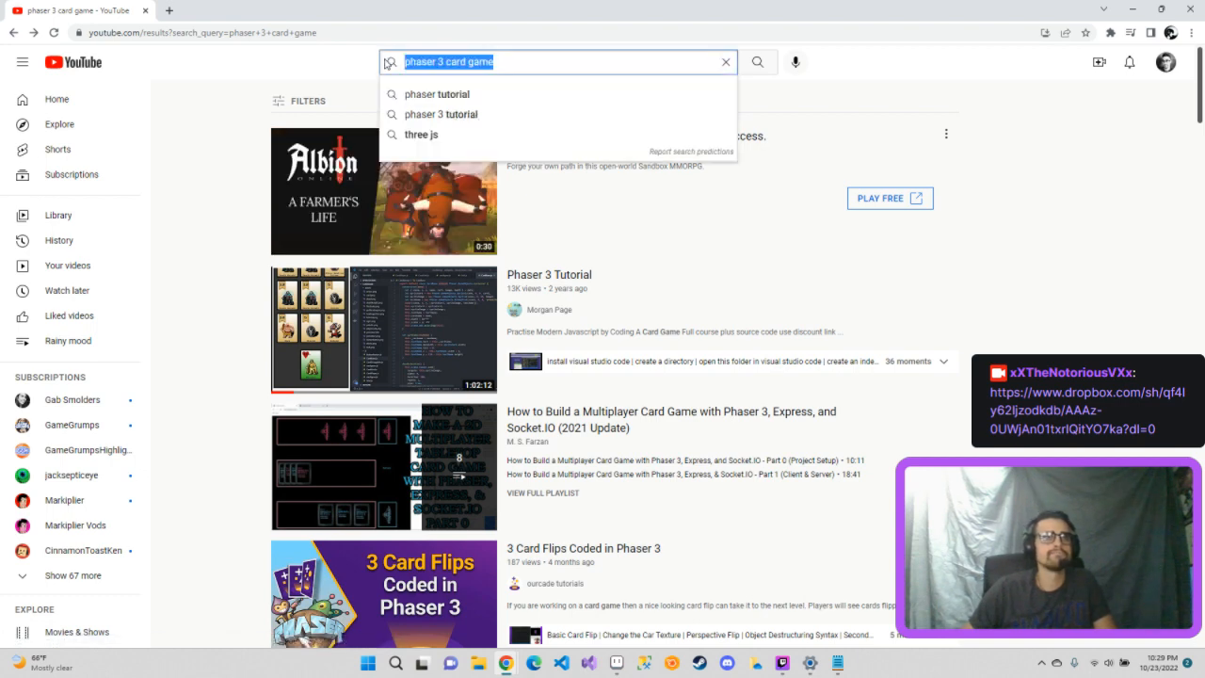
click(264, 187)
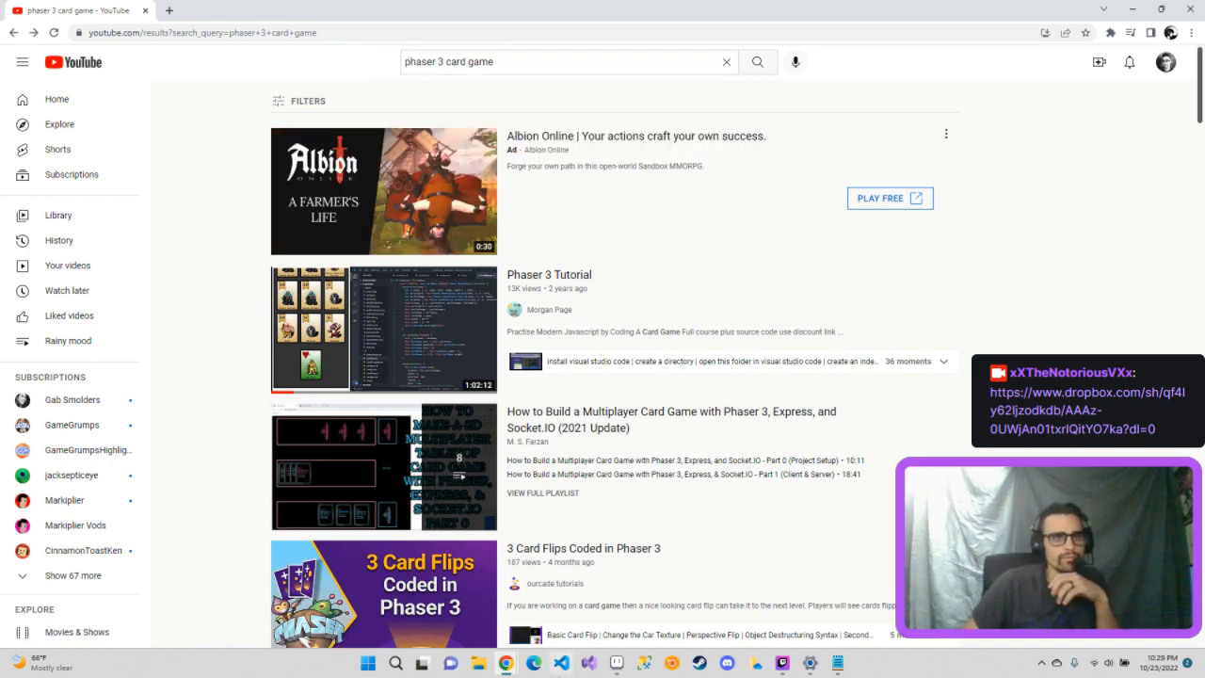